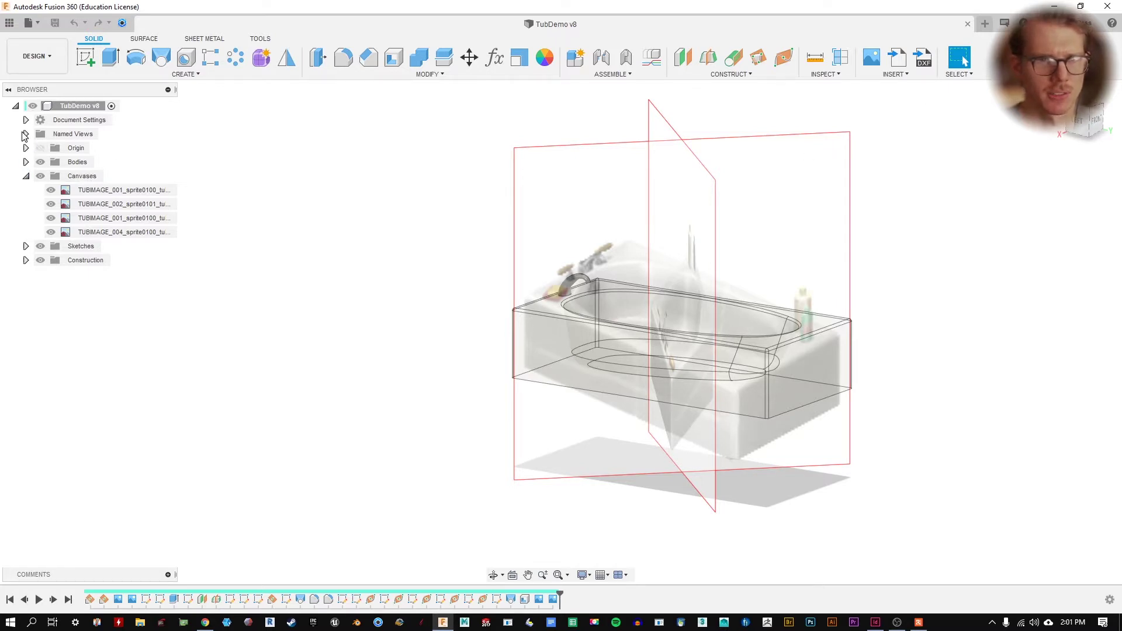
# - Compare the tub model with its canvas images through the frontRight, leftFront, backLeft and rightBack named views
pyautogui.click(26, 135)
pyautogui.click(78, 204)
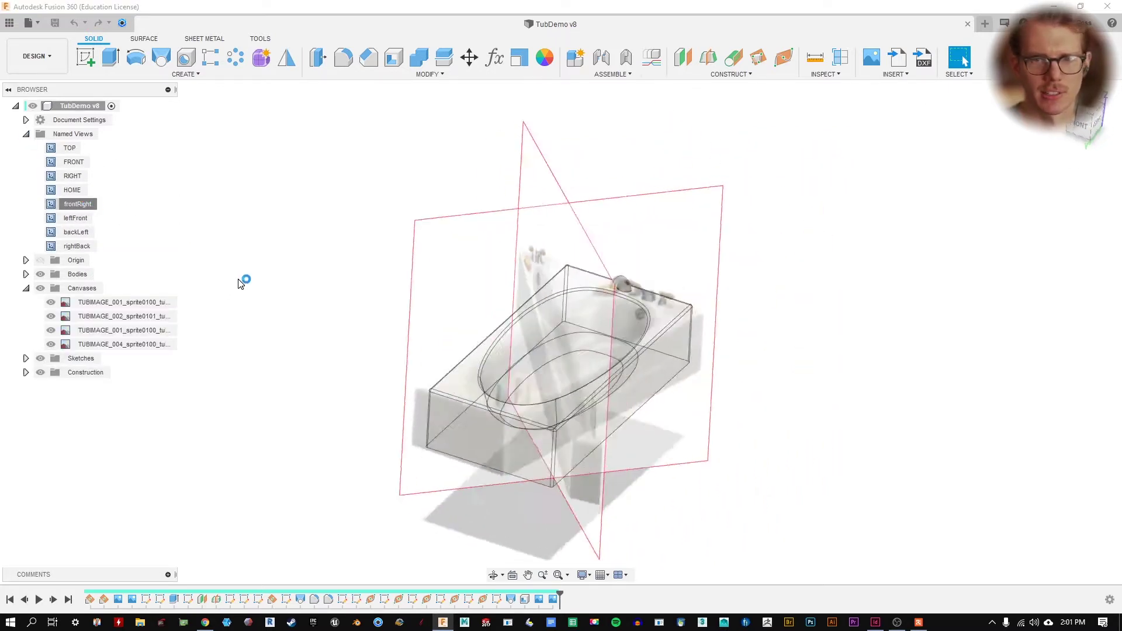
pyautogui.click(117, 302)
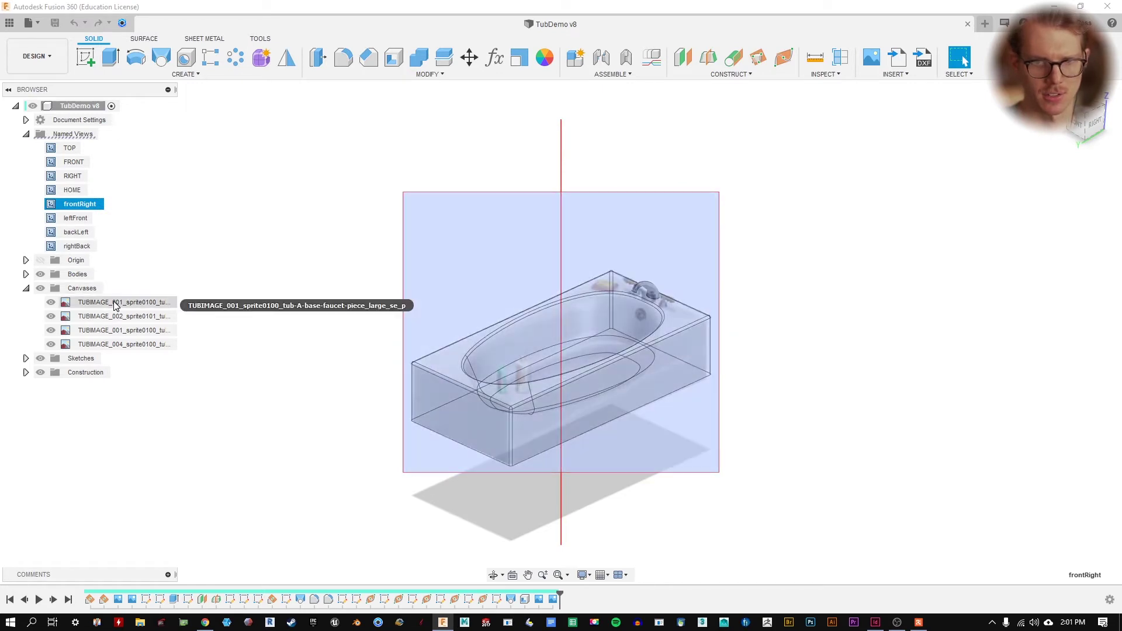
pyautogui.click(85, 219)
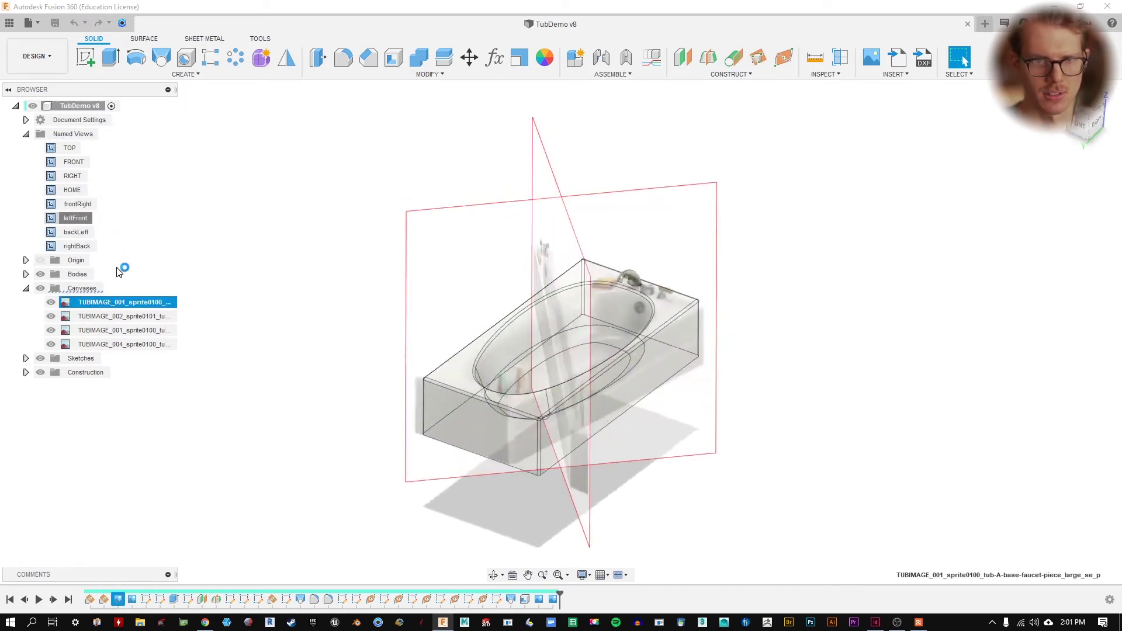
pyautogui.click(76, 232)
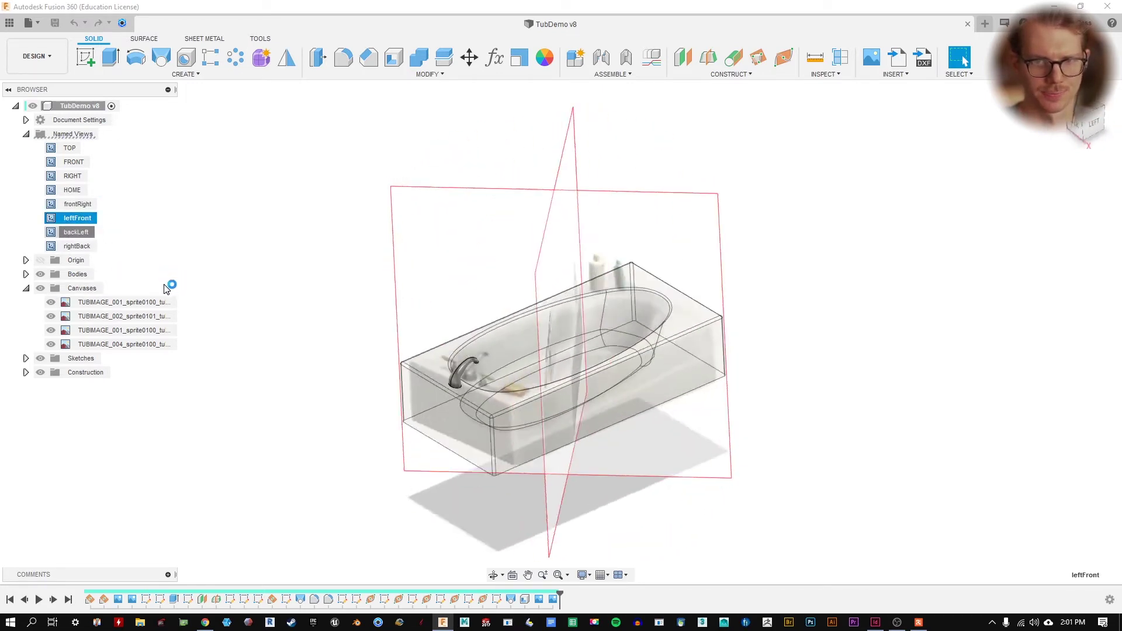
pyautogui.click(88, 246)
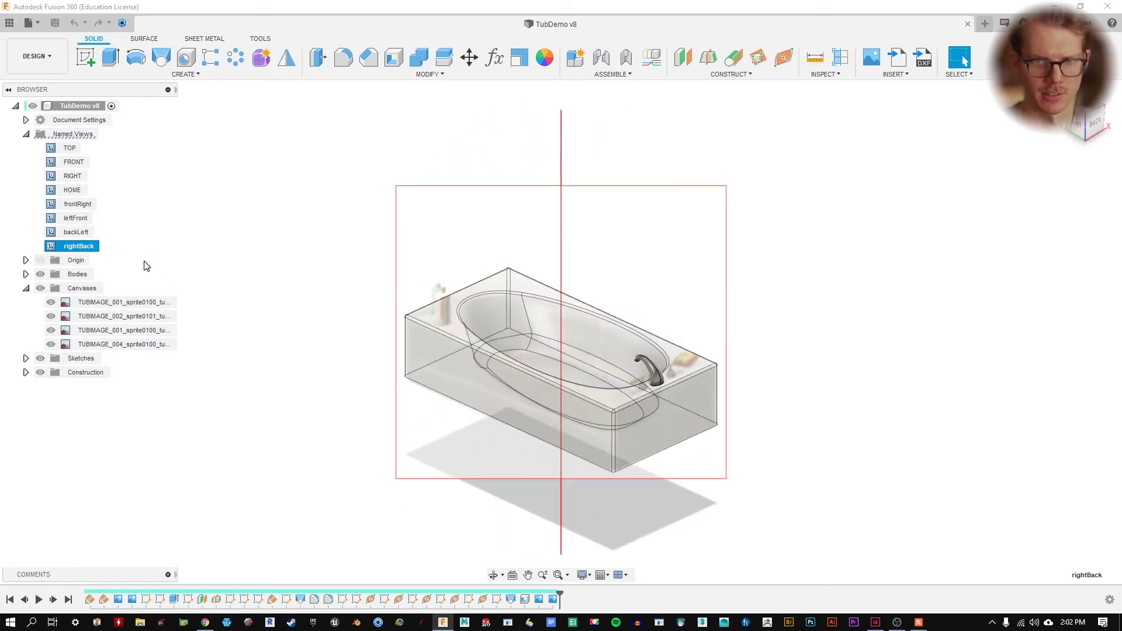
pyautogui.click(77, 204)
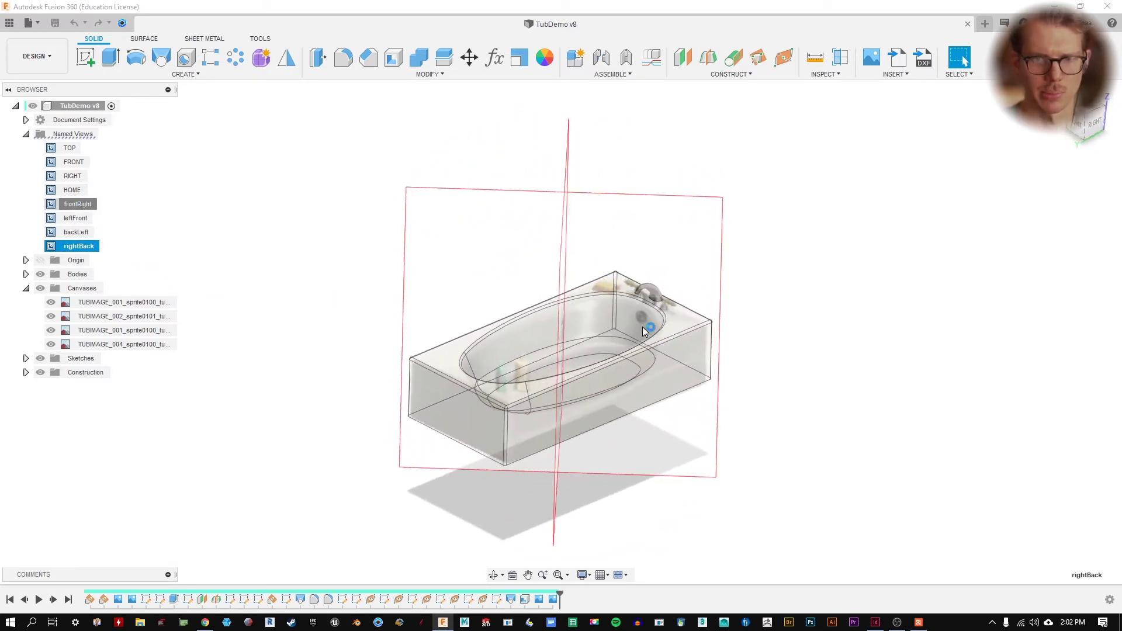
# - Examine how the faucet and tub line up with the canvas images in the leftFront, frontRight, backLeft and rightBack views
pyautogui.click(76, 219)
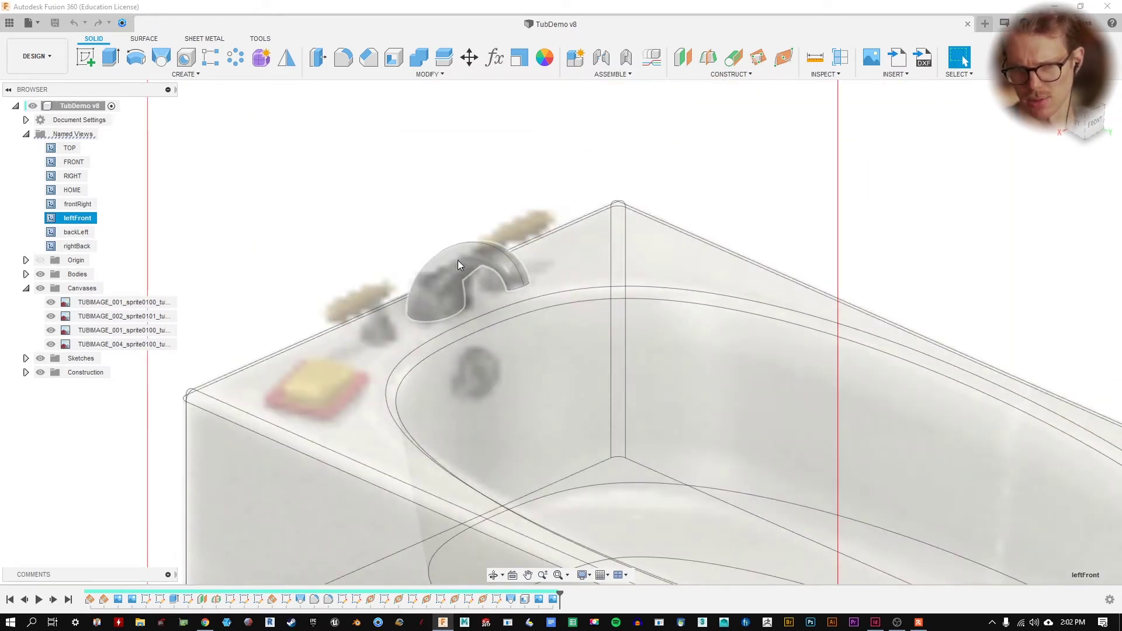
pyautogui.scroll(5, 450, 263)
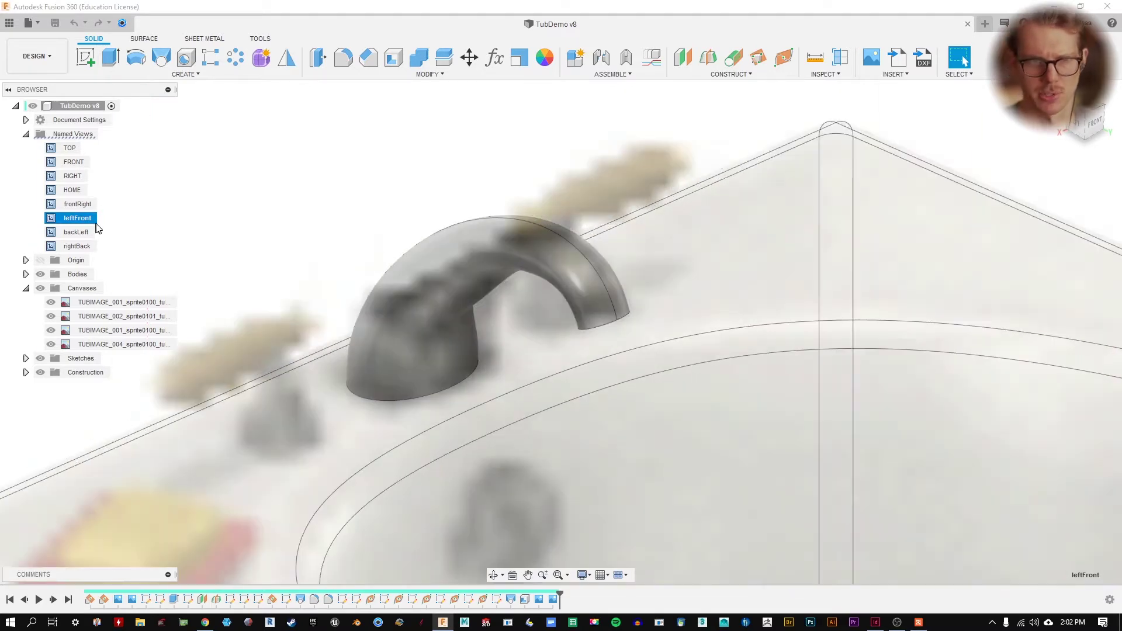
pyautogui.scroll(3, 522, 291)
pyautogui.click(76, 203)
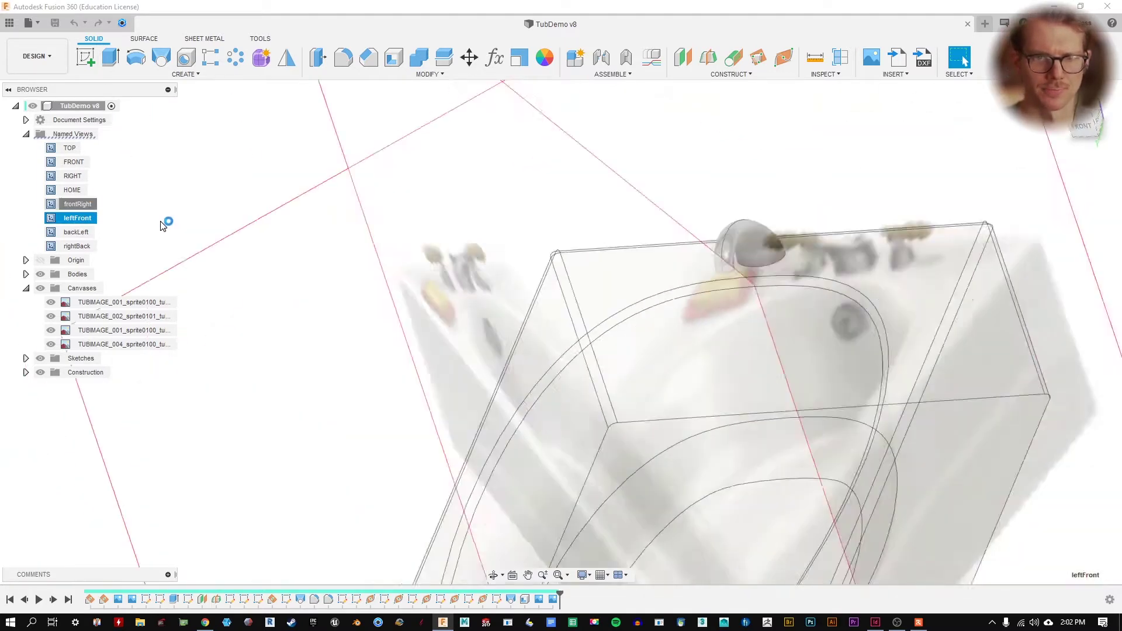
pyautogui.click(76, 232)
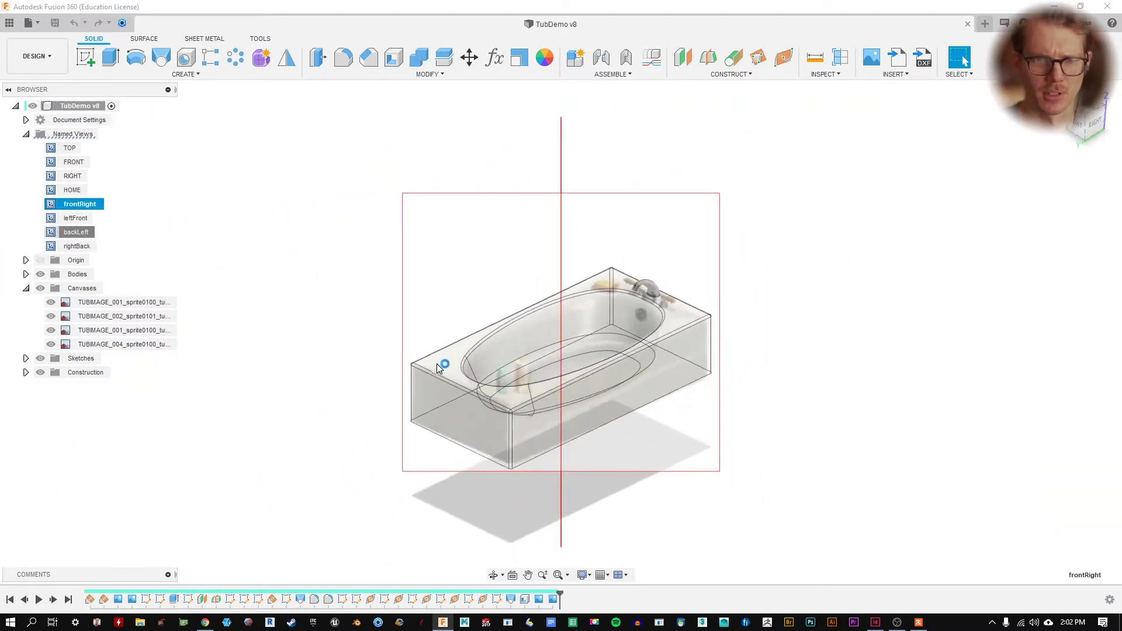
pyautogui.scroll(3, 478, 382)
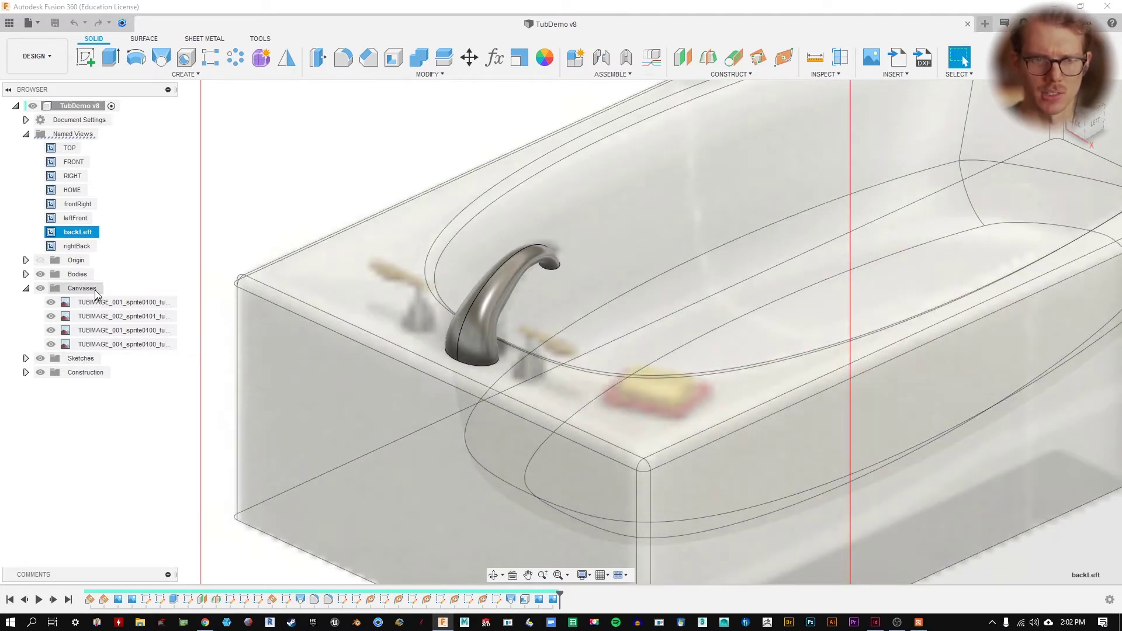
pyautogui.click(619, 418)
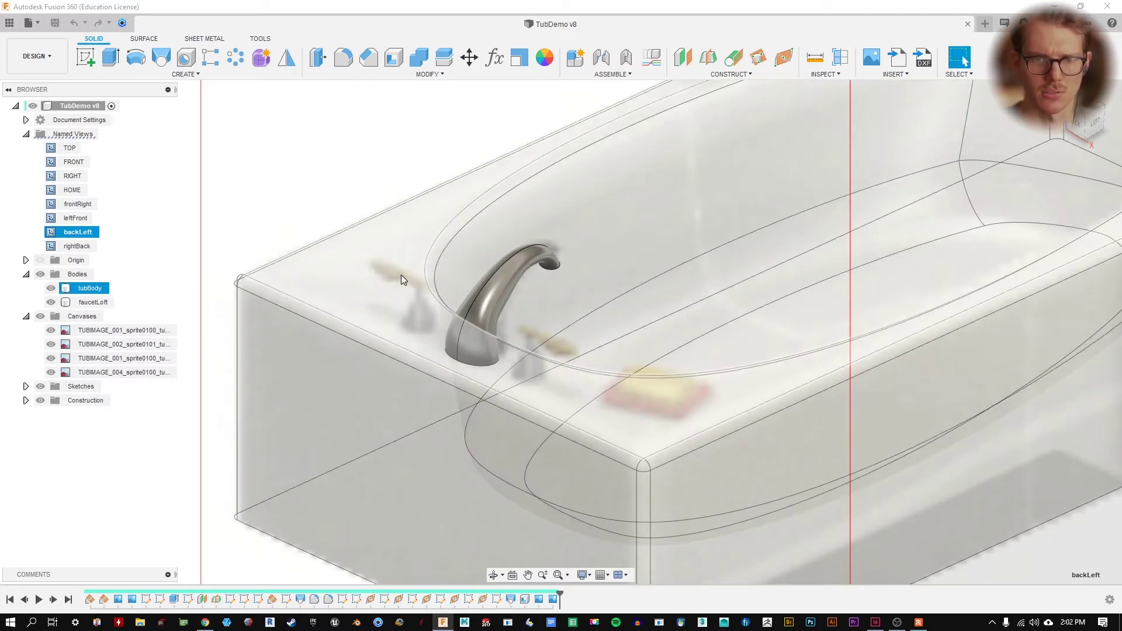
pyautogui.doubleClick(78, 204)
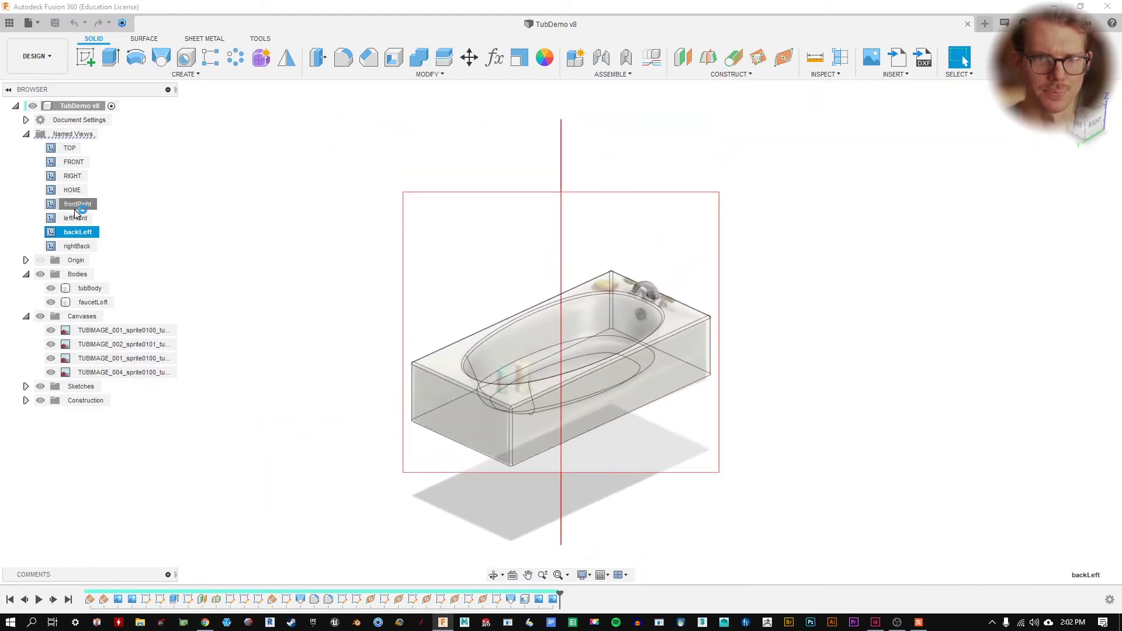
pyautogui.doubleClick(72, 246)
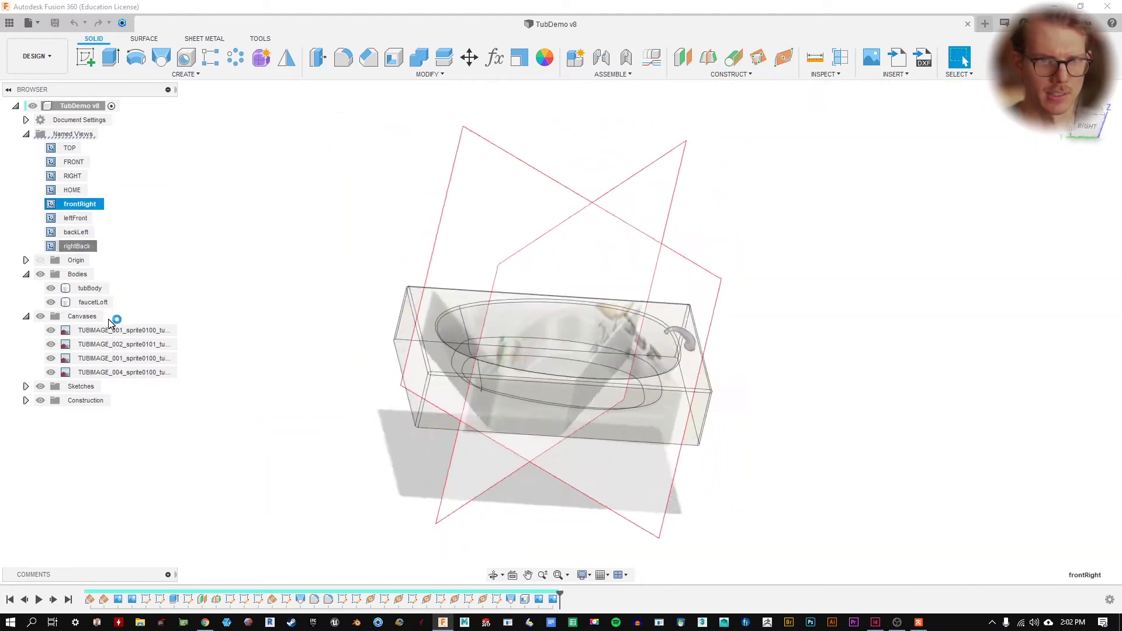
# - Restore the frontRight view, set the tubBody opacity to 100% and hide all canvases
pyautogui.doubleClick(81, 205)
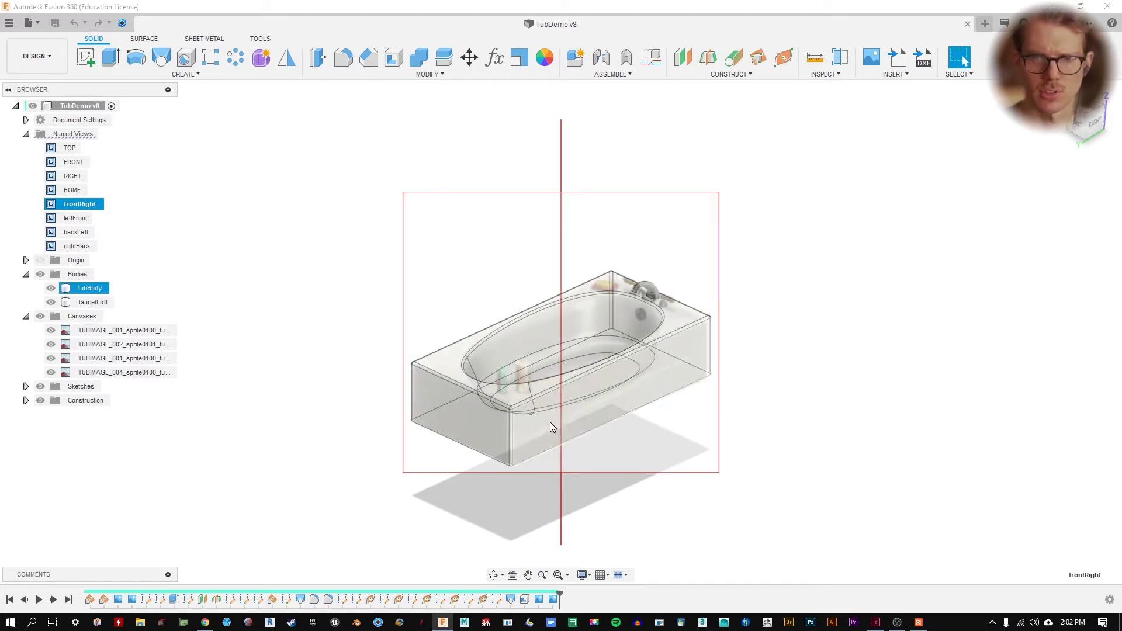
pyautogui.click(91, 292)
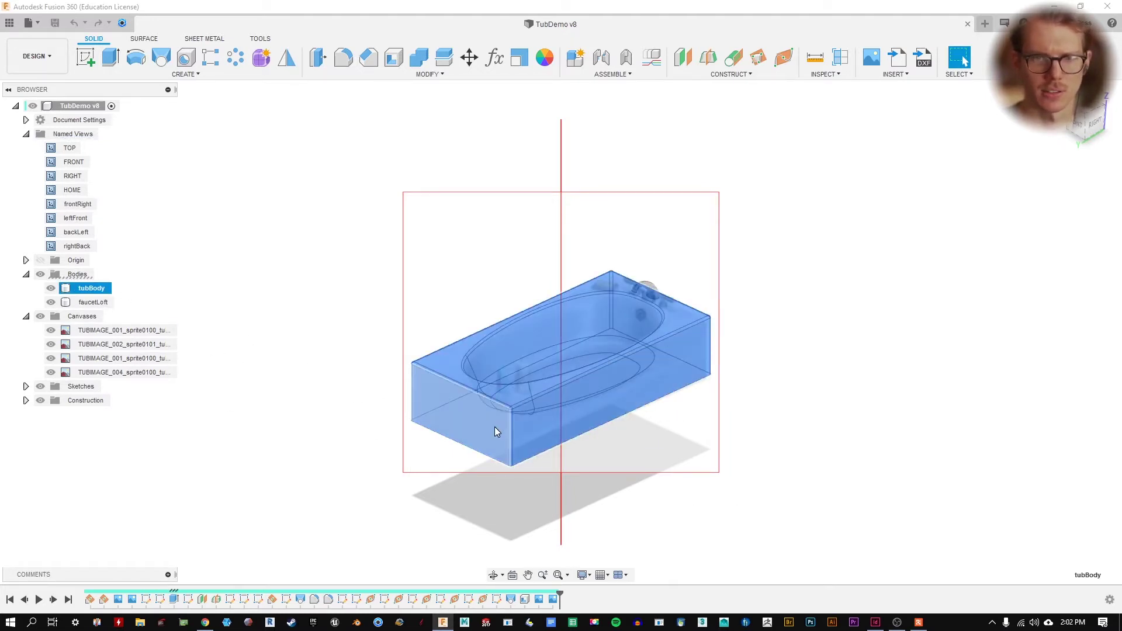
pyautogui.rightClick(89, 290)
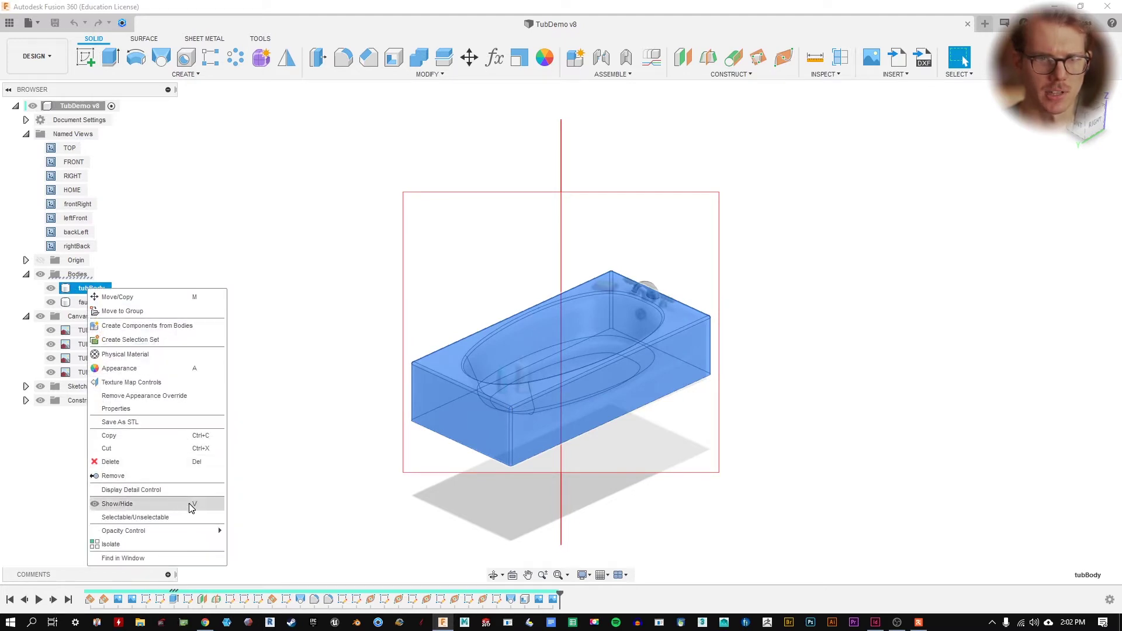
pyautogui.moveTo(193, 530)
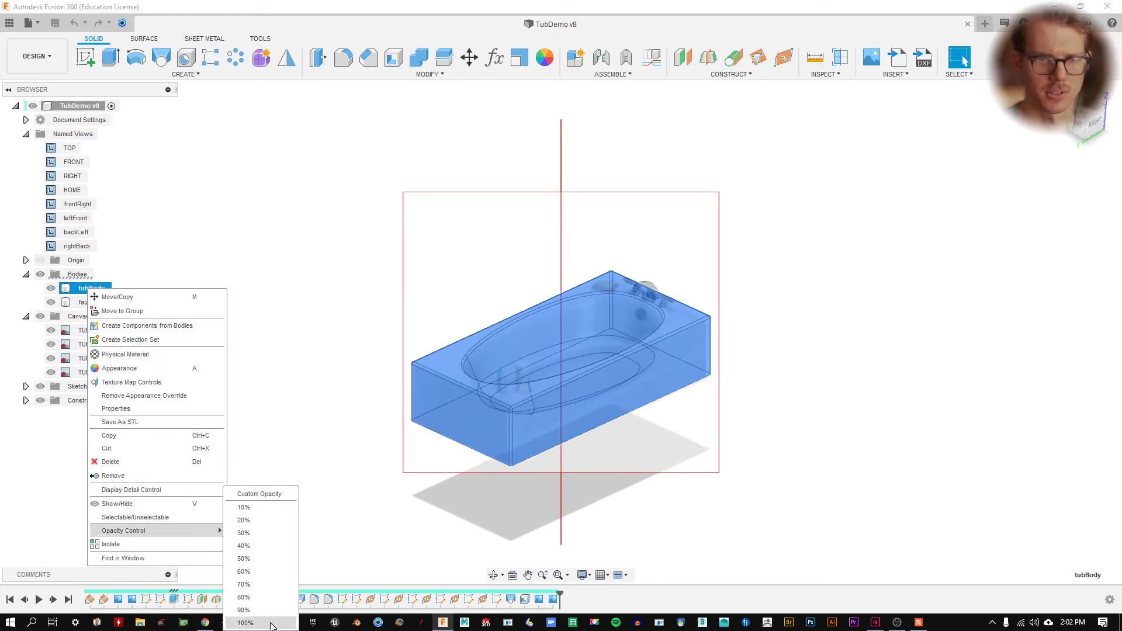
pyautogui.click(249, 623)
pyautogui.click(40, 316)
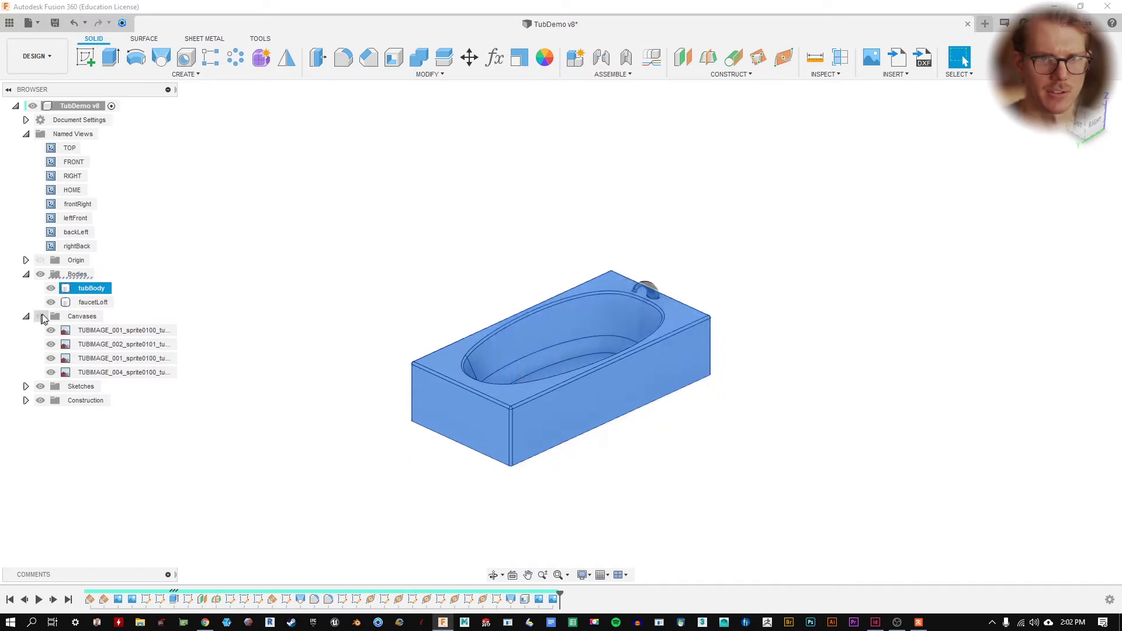
# - Hide tubBody and examine the faucet's spout opening and underside from below
pyautogui.scroll(6, 604, 302)
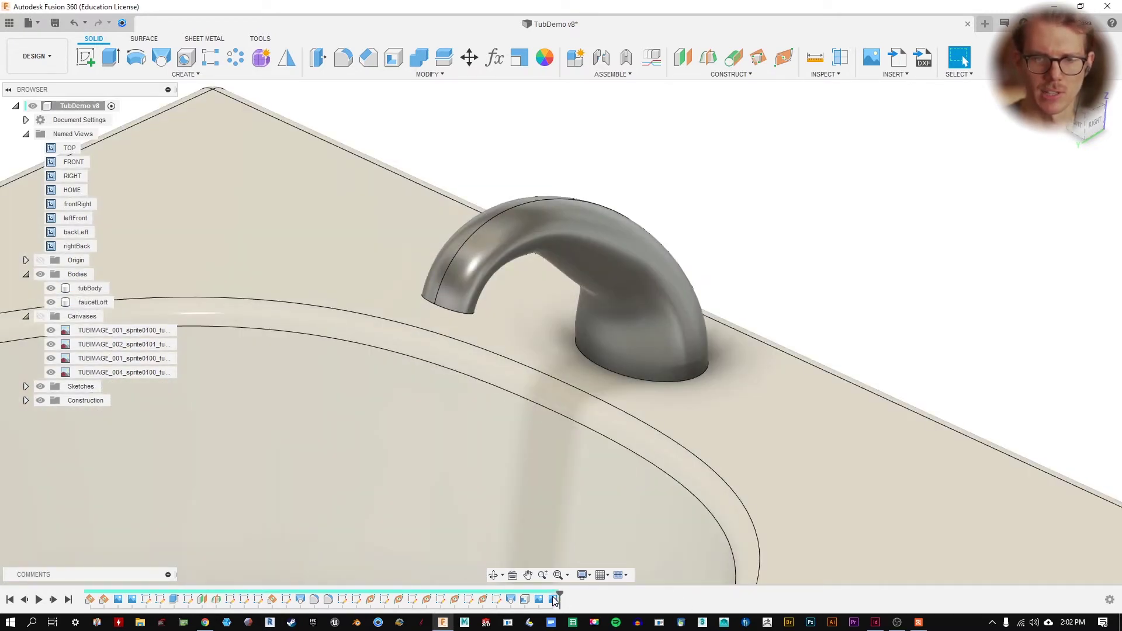
pyautogui.keyDown('shift'); pyautogui.moveTo(457, 380); pyautogui.dragTo(280, 277, button='middle'); pyautogui.keyUp('shift')
pyautogui.click(51, 288)
pyautogui.keyDown('shift'); pyautogui.moveTo(639, 313); pyautogui.dragTo(641, 278, button='middle'); pyautogui.keyUp('shift')
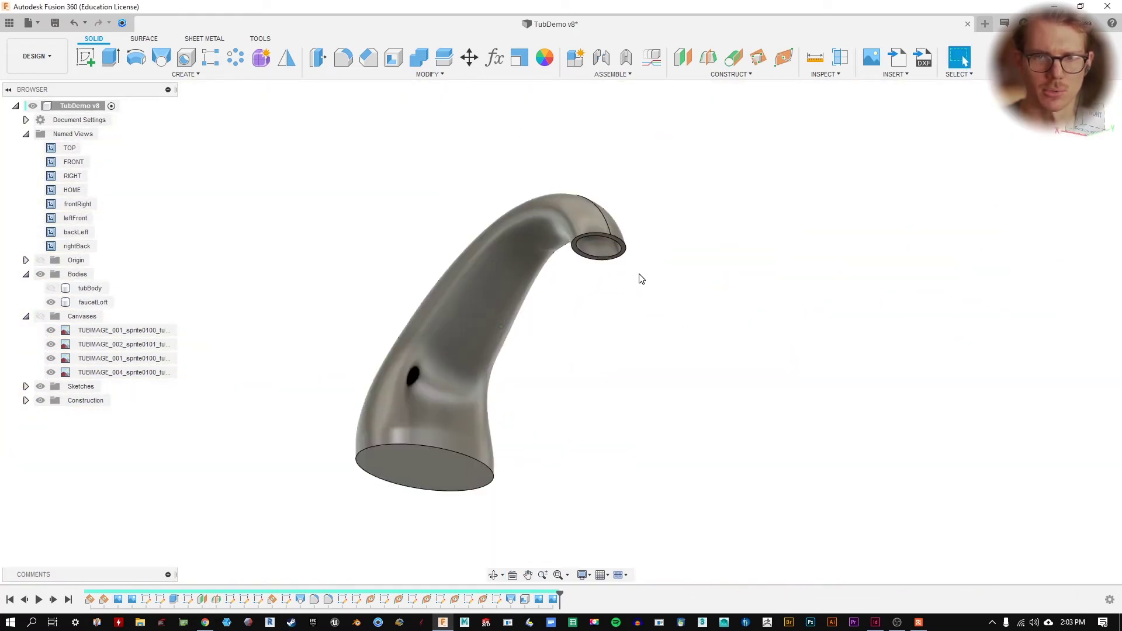
pyautogui.scroll(4, 589, 267)
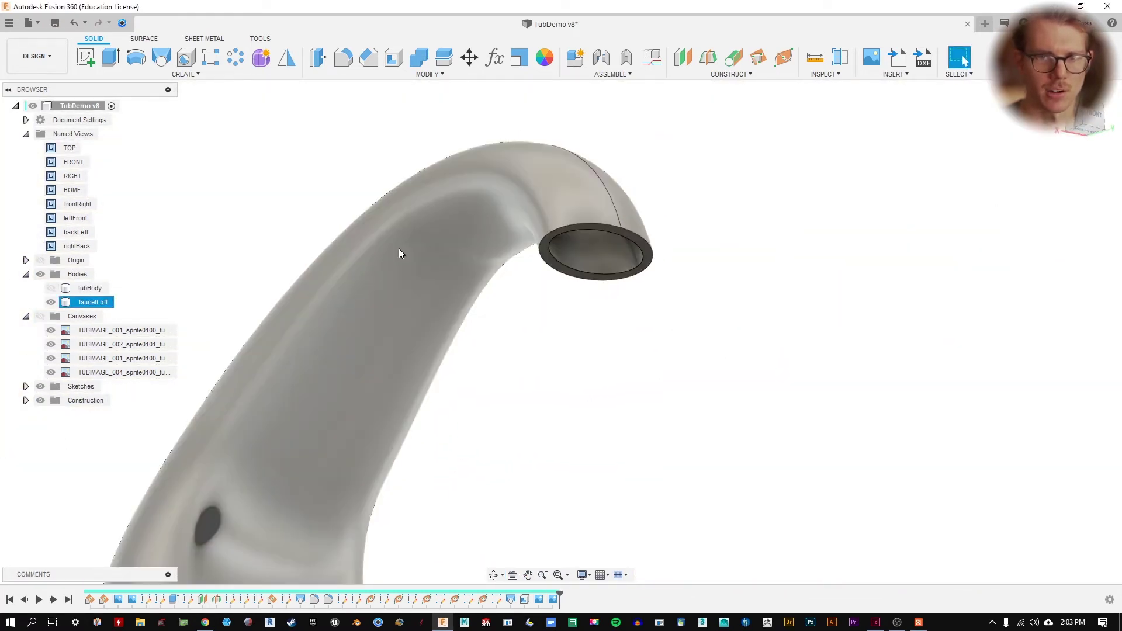
pyautogui.keyDown('shift'); pyautogui.moveTo(595, 201); pyautogui.dragTo(588, 328, button='middle'); pyautogui.keyUp('shift')
pyautogui.scroll(-5, 598, 263)
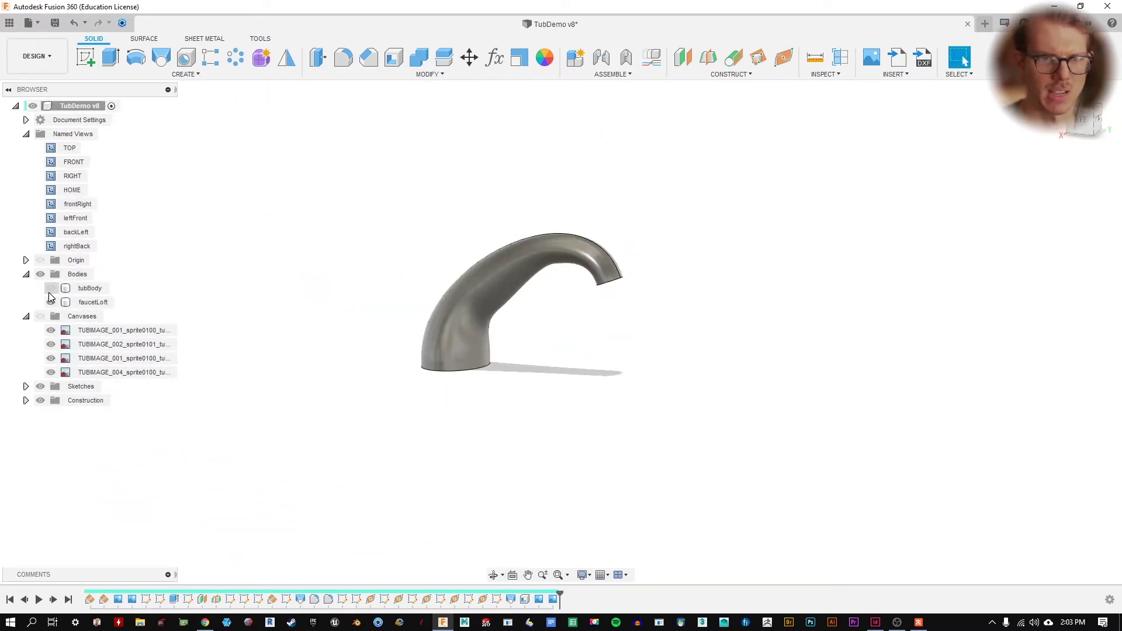
# - Show tubBody again and view the faucet in place on the tub's rim
pyautogui.click(51, 288)
pyautogui.scroll(3, 640, 178)
pyautogui.click(483, 314)
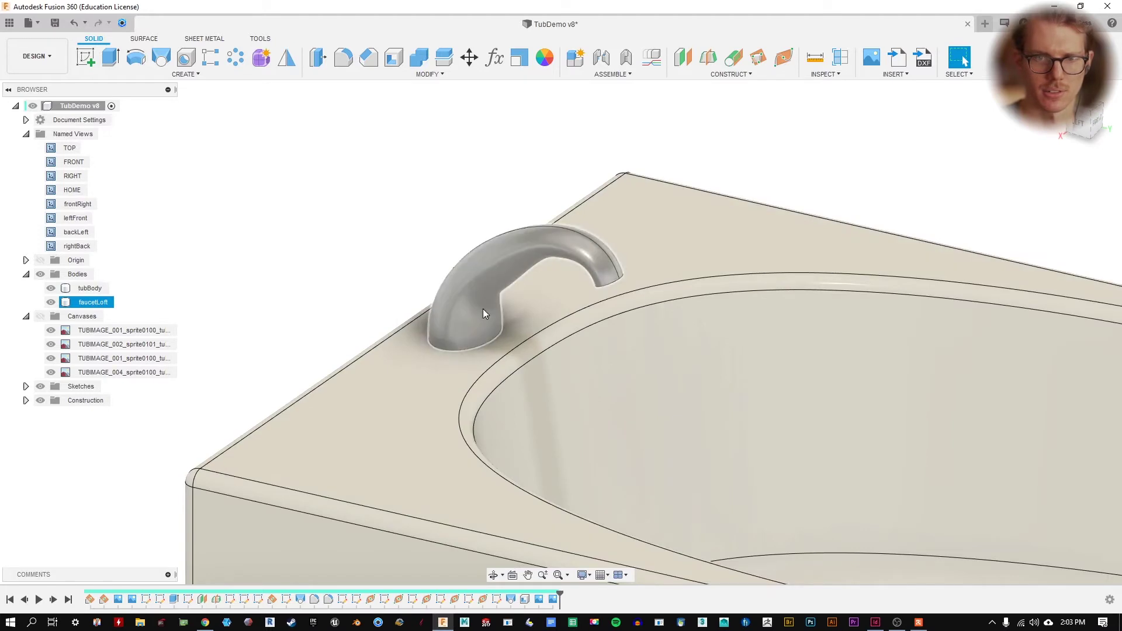
pyautogui.press('Escape')
# - Switch the visual style to Wireframe and examine the faucet's inner walls and base
pyautogui.click(583, 575)
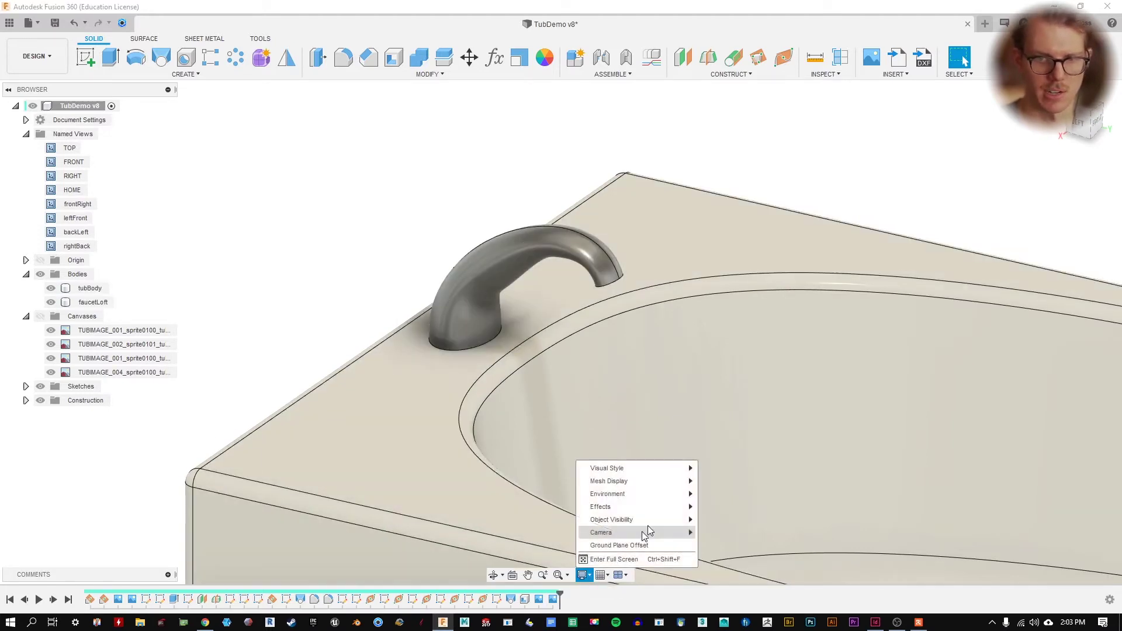
pyautogui.moveTo(643, 468)
pyautogui.click(760, 507)
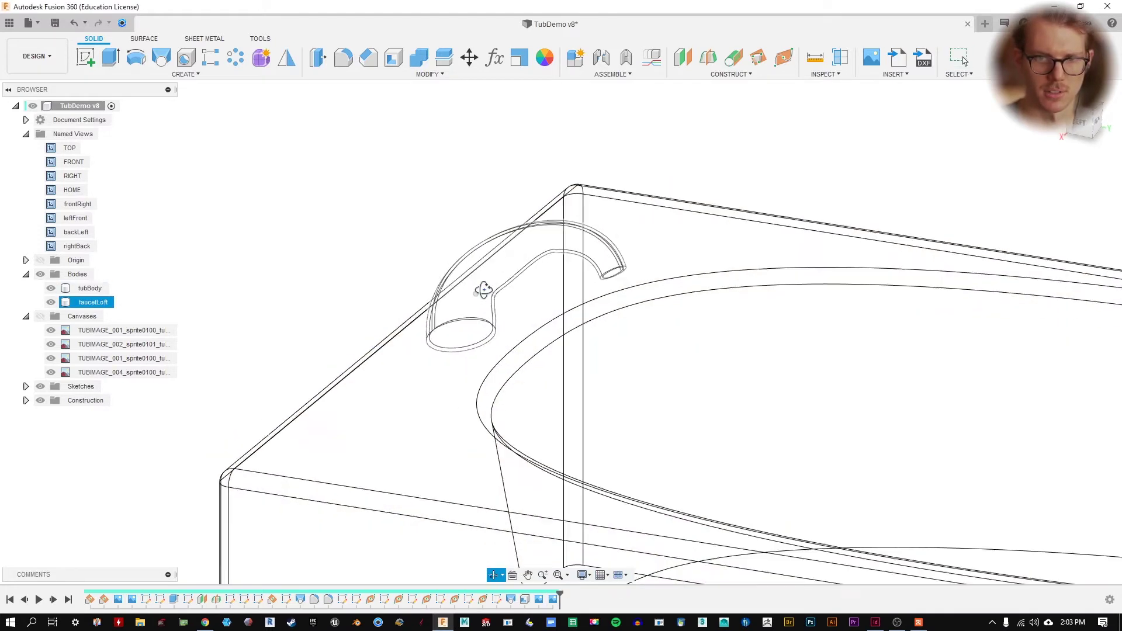
pyautogui.keyDown('shift'); pyautogui.moveTo(483, 289); pyautogui.dragTo(506, 292, button='middle'); pyautogui.keyUp('shift')
pyautogui.scroll(5, 463, 370)
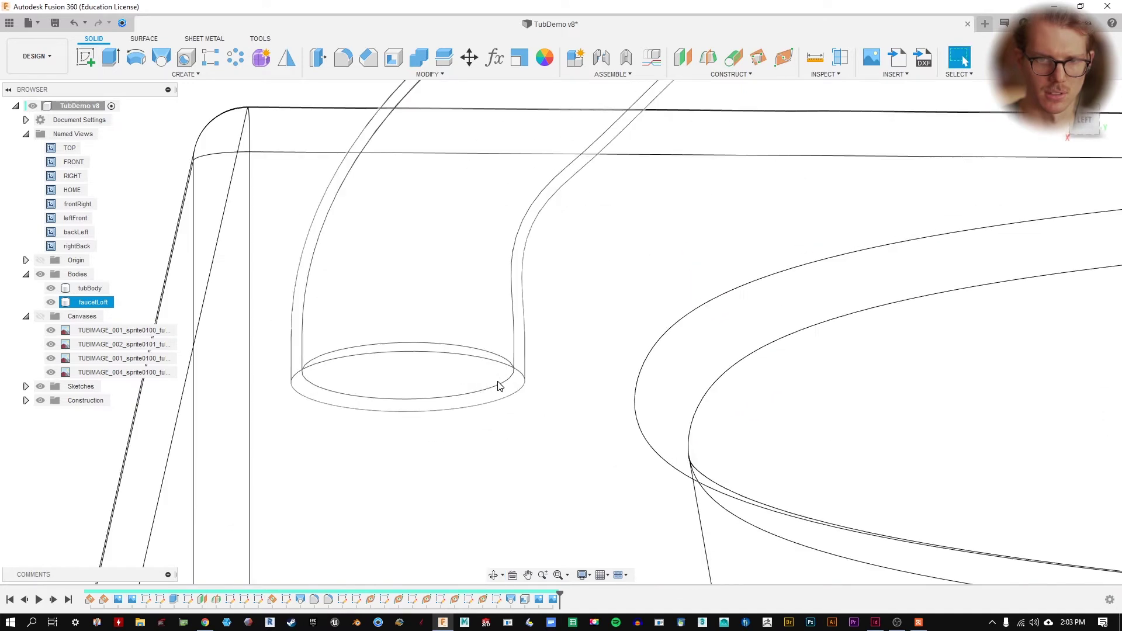
pyautogui.scroll(-5, 464, 386)
pyautogui.keyDown('shift'); pyautogui.moveTo(406, 476); pyautogui.dragTo(412, 352, button='middle'); pyautogui.keyUp('shift')
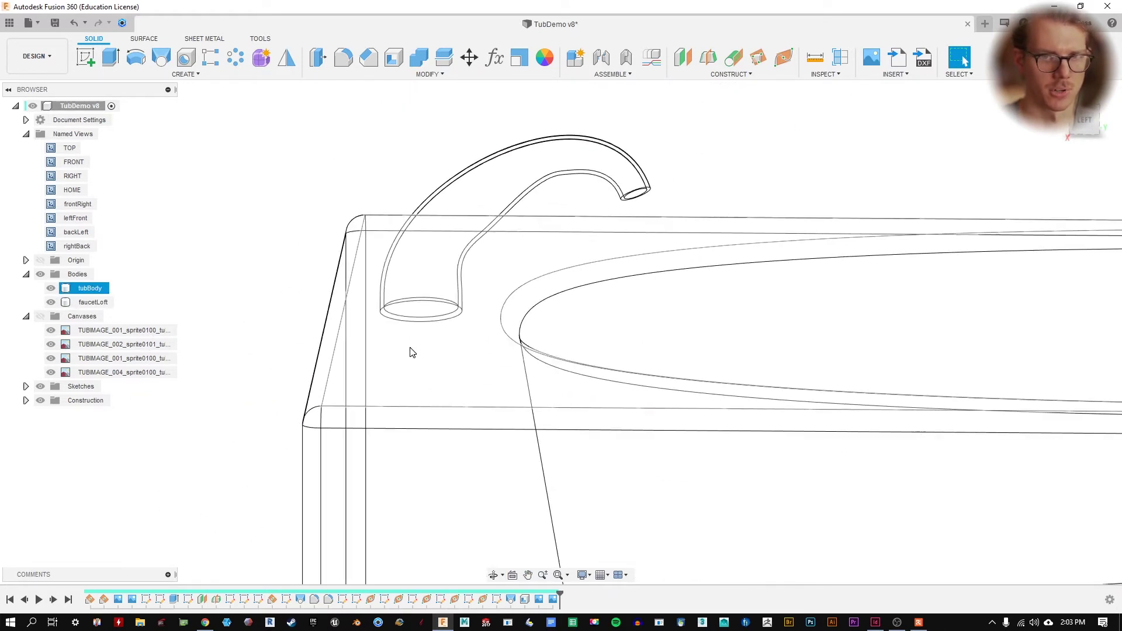
# - Set the visual style to Shaded with Visible Edges Only and view the whole tub with its faucet
pyautogui.click(581, 576)
pyautogui.moveTo(633, 465)
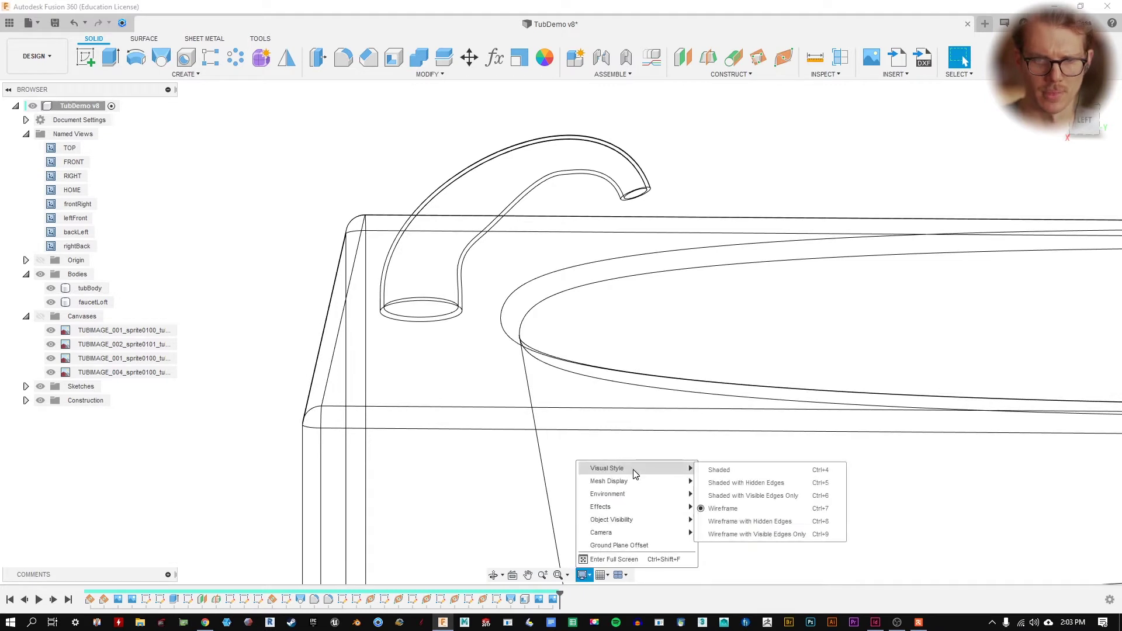
pyautogui.click(755, 495)
pyautogui.moveTo(468, 361)
pyautogui.keyDown('shift'); pyautogui.mouseDown(button='middle')
pyautogui.moveTo(701, 255)
pyautogui.moveTo(669, 313)
pyautogui.moveTo(674, 240)
pyautogui.moveTo(721, 303)
pyautogui.moveTo(578, 291)
pyautogui.mouseUp(button='middle'); pyautogui.keyUp('shift')
pyautogui.click(360, 290)
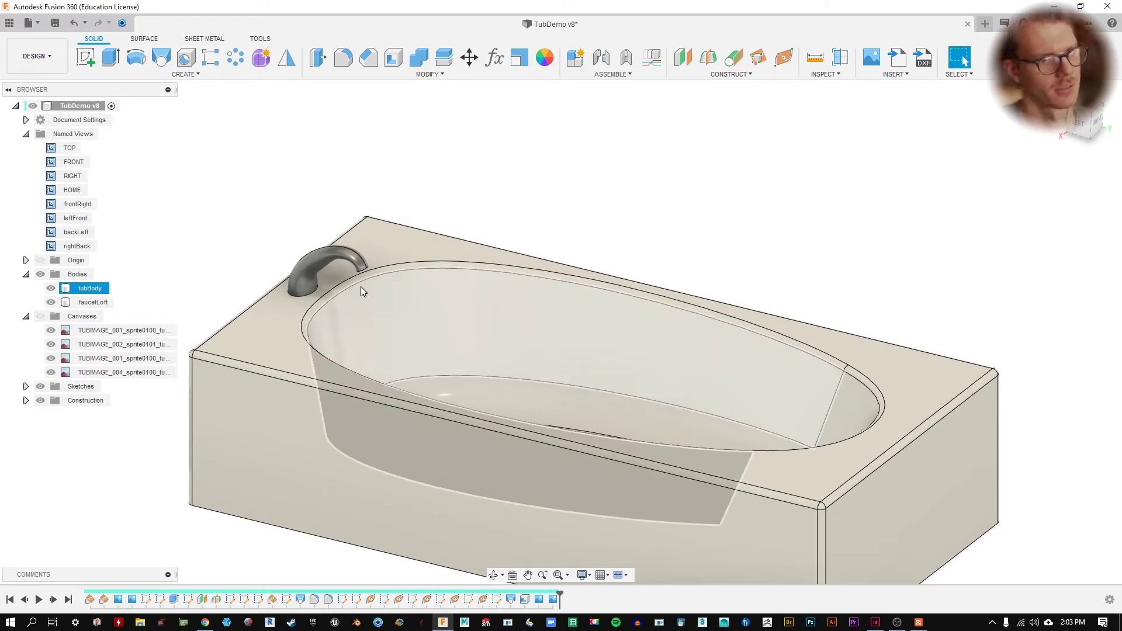
pyautogui.press('Escape')
pyautogui.keyDown('shift'); pyautogui.moveTo(548, 245); pyautogui.dragTo(582, 196, button='middle'); pyautogui.keyUp('shift')
pyautogui.click(282, 306)
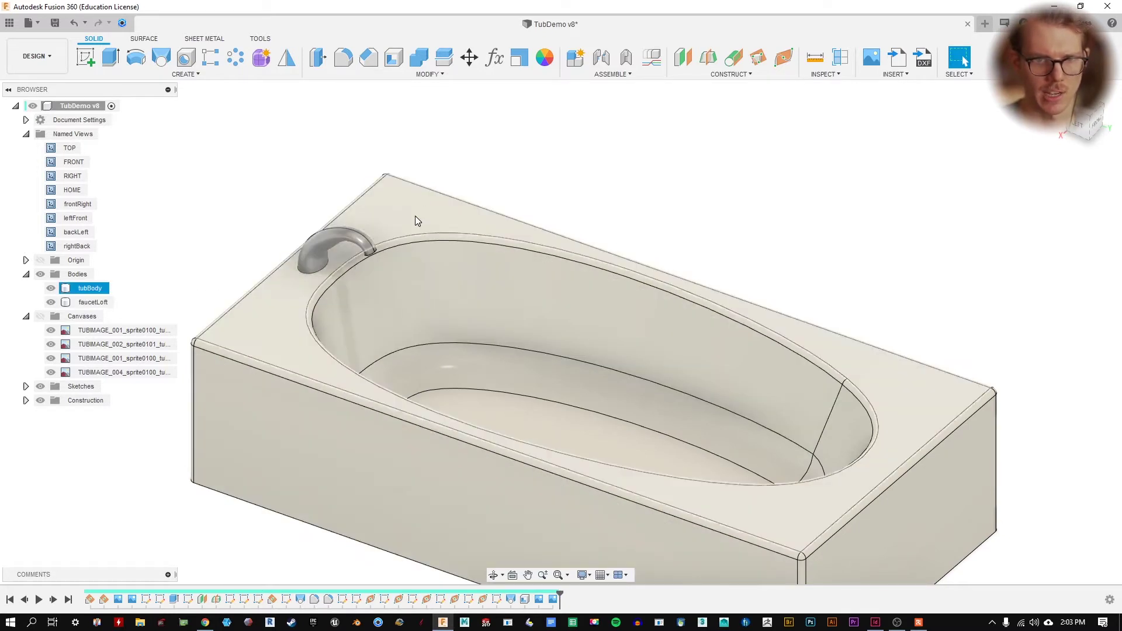
pyautogui.press('Escape')
# - Show the canvases, compare the tub with its image in the leftFront view, and hide the canvases again
pyautogui.click(40, 316)
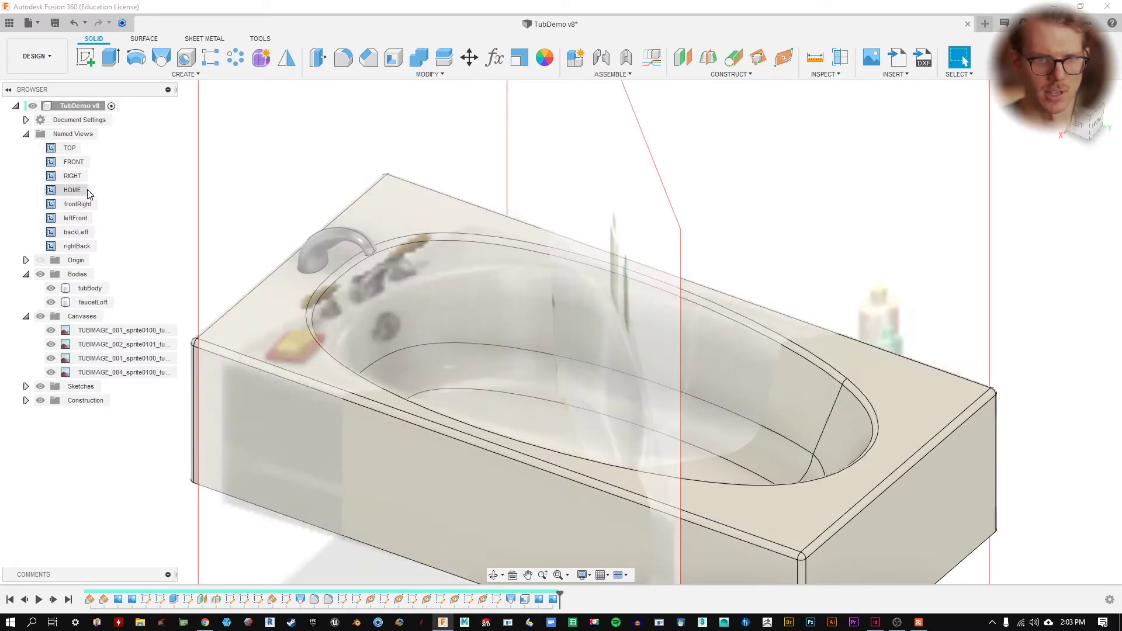
pyautogui.doubleClick(83, 225)
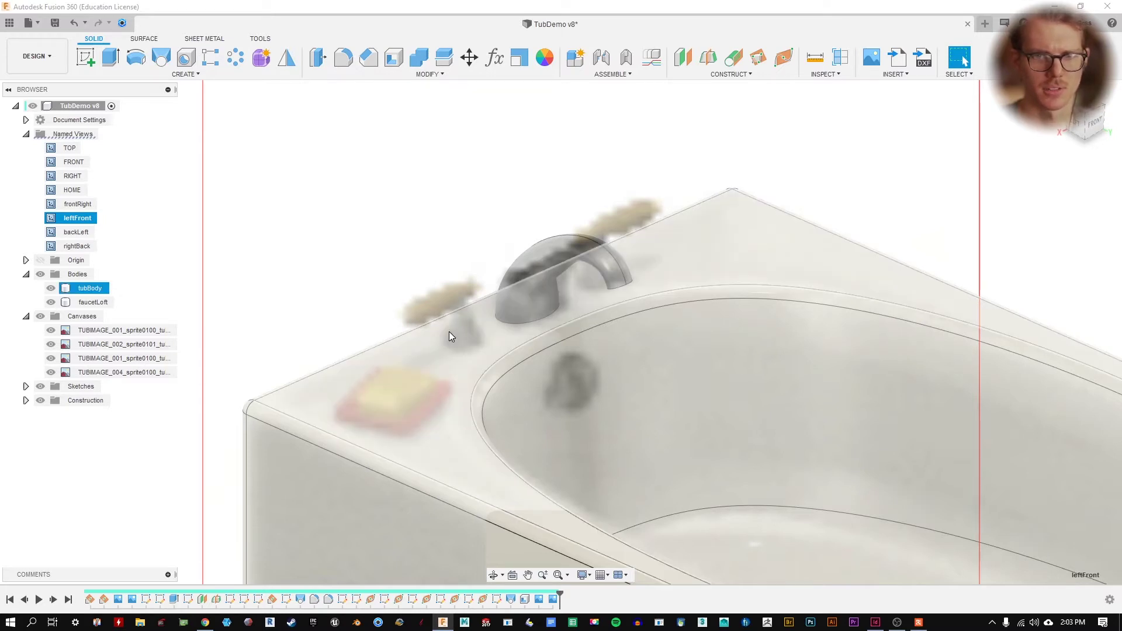
pyautogui.scroll(-3, 462, 324)
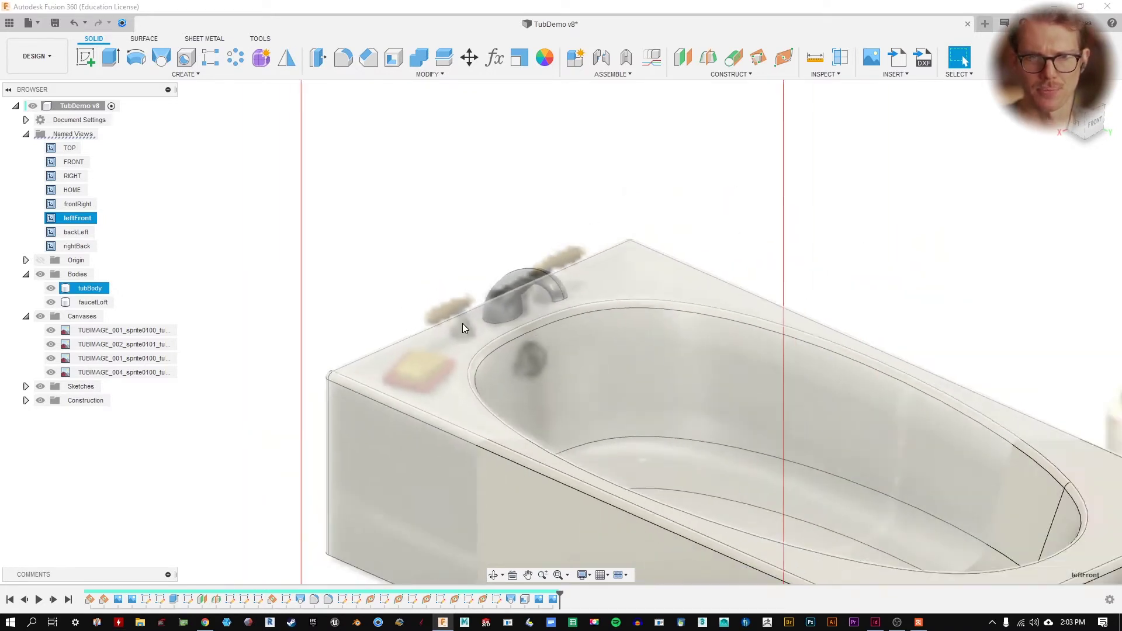
pyautogui.click(40, 316)
pyautogui.moveTo(559, 320); pyautogui.dragTo(712, 343, button='middle')
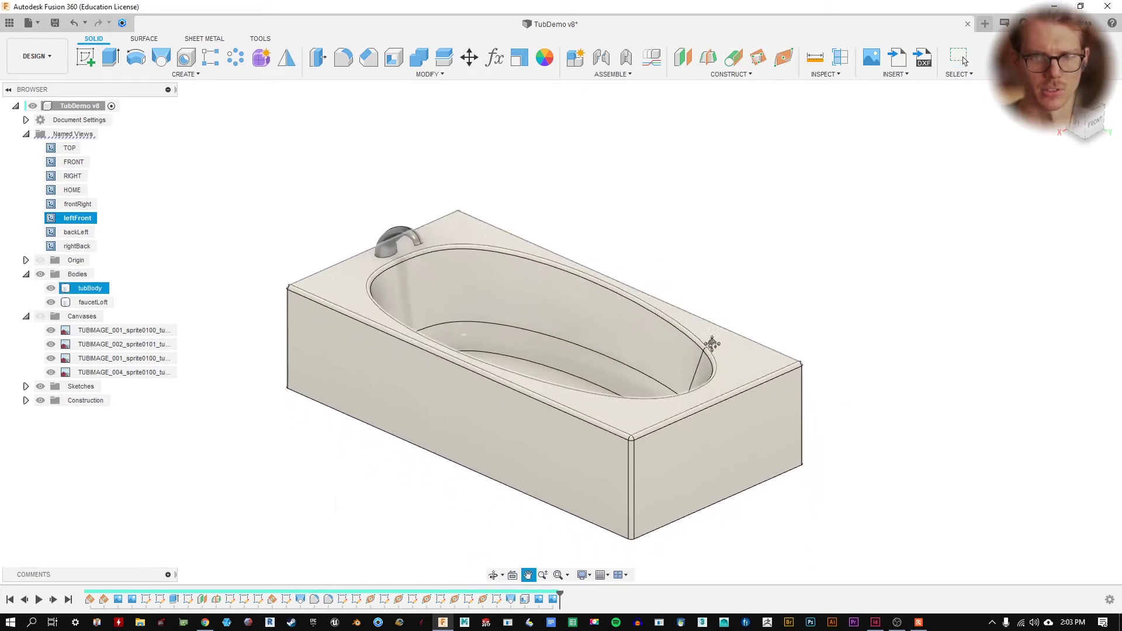
# - View the tub from its front and left sides, then examine the faucet closely on the rim
pyautogui.click(885, 425)
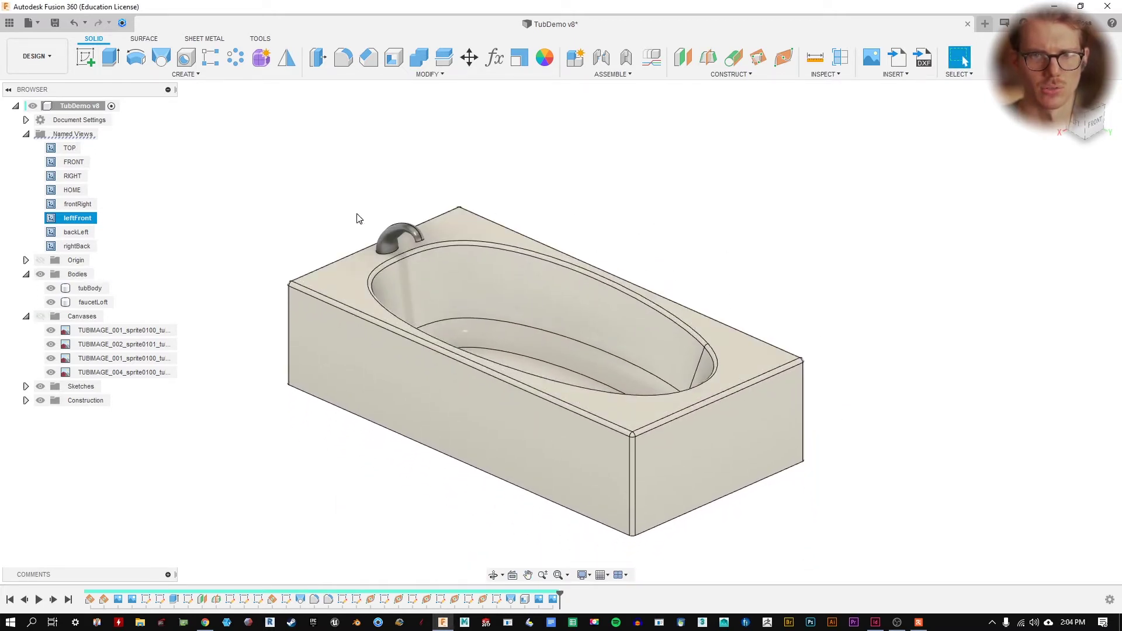
pyautogui.click(340, 345)
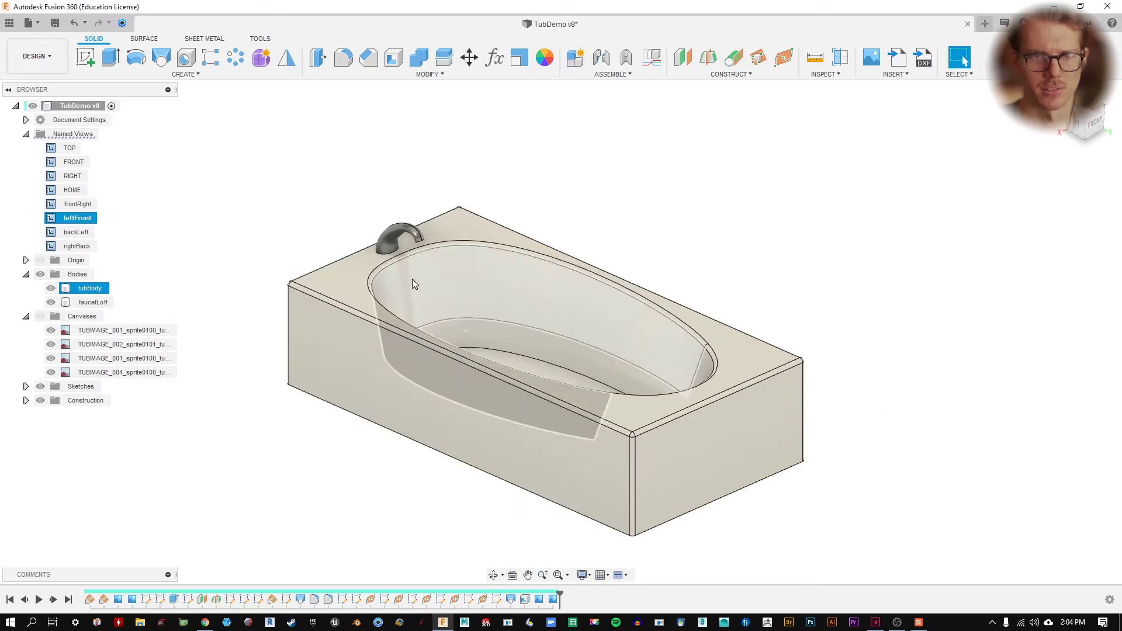
pyautogui.keyDown('shift'); pyautogui.moveTo(414, 281); pyautogui.dragTo(483, 260, button='middle'); pyautogui.keyUp('shift')
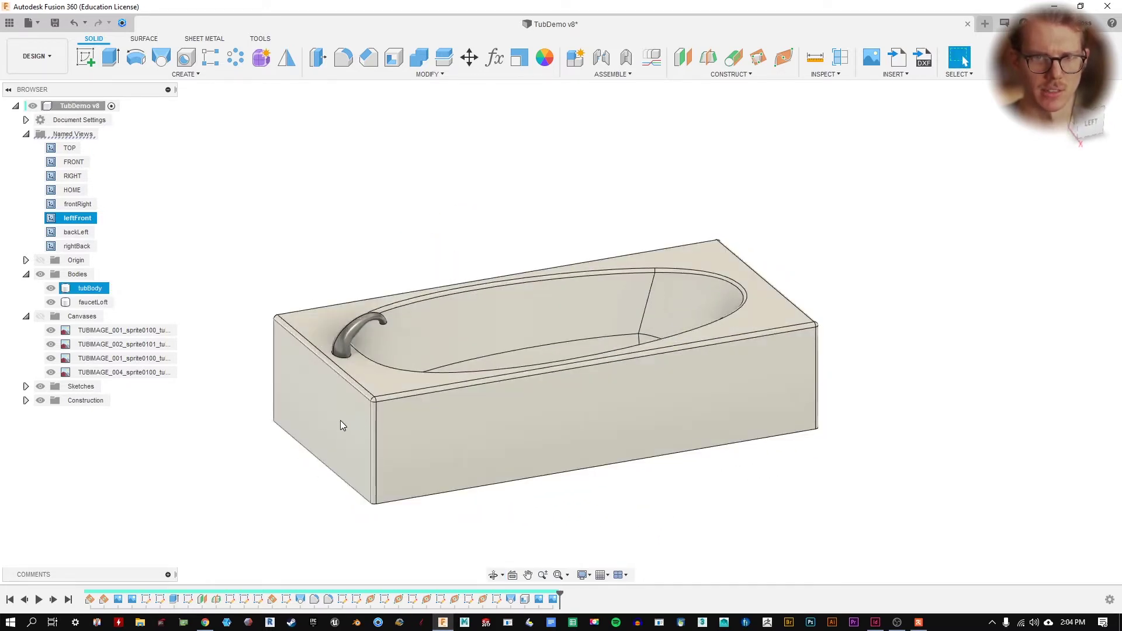
pyautogui.click(854, 262)
pyautogui.keyDown('shift'); pyautogui.moveTo(855, 262); pyautogui.dragTo(769, 265, button='middle'); pyautogui.keyUp('shift')
pyautogui.scroll(5, 368, 209)
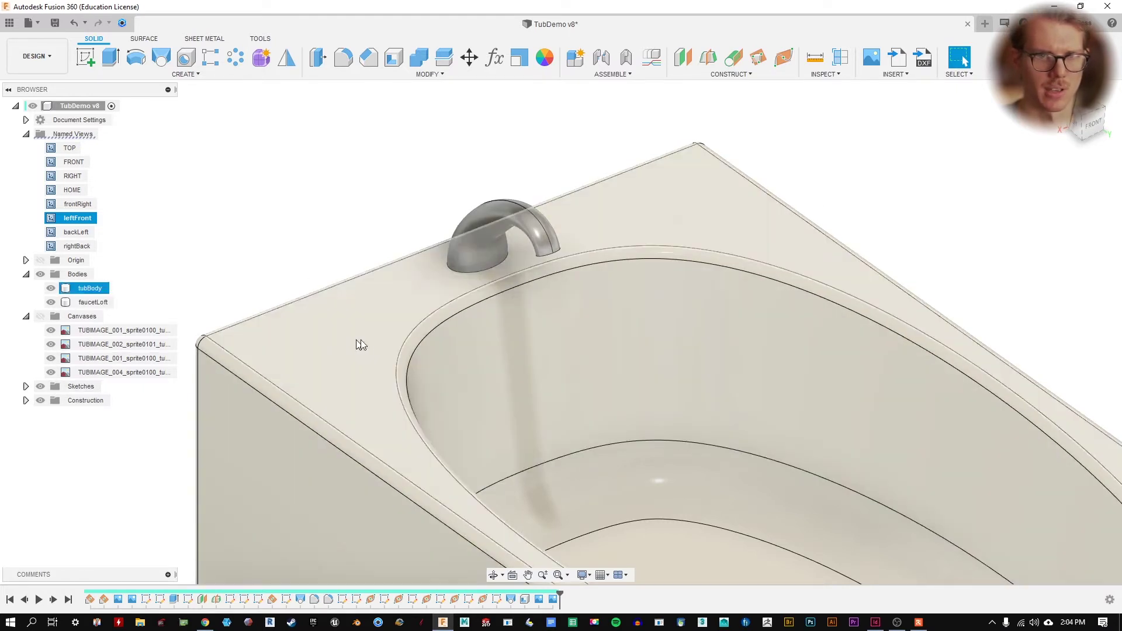
# - Show the canvases and compare the tub with its images in the leftFront, backLeft and rightBack views
pyautogui.click(40, 316)
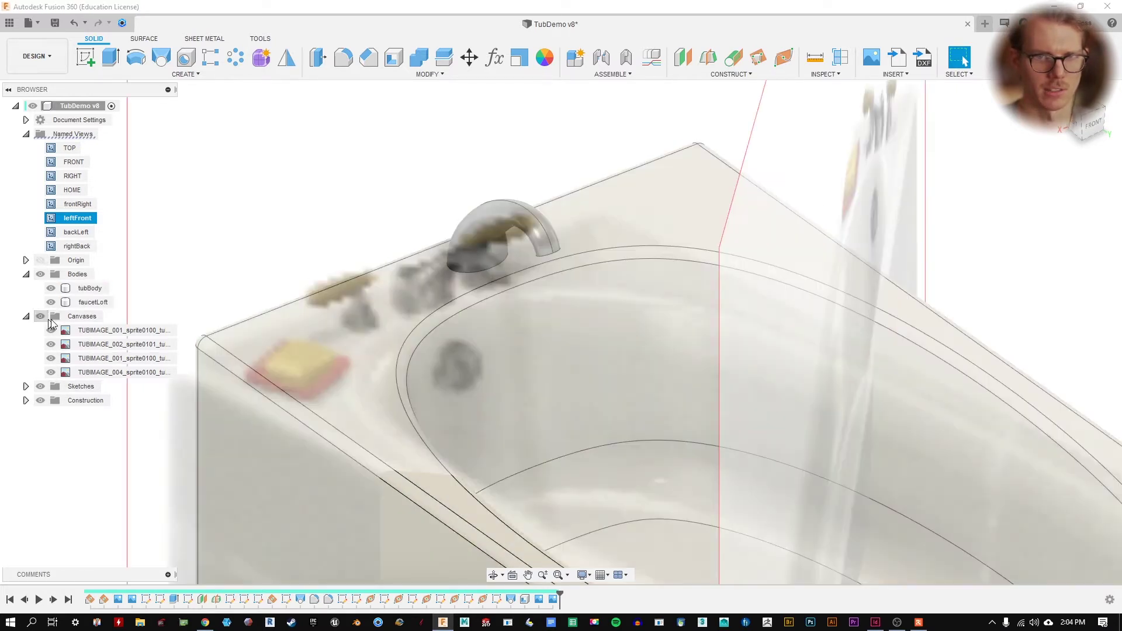
pyautogui.doubleClick(78, 218)
pyautogui.click(76, 232)
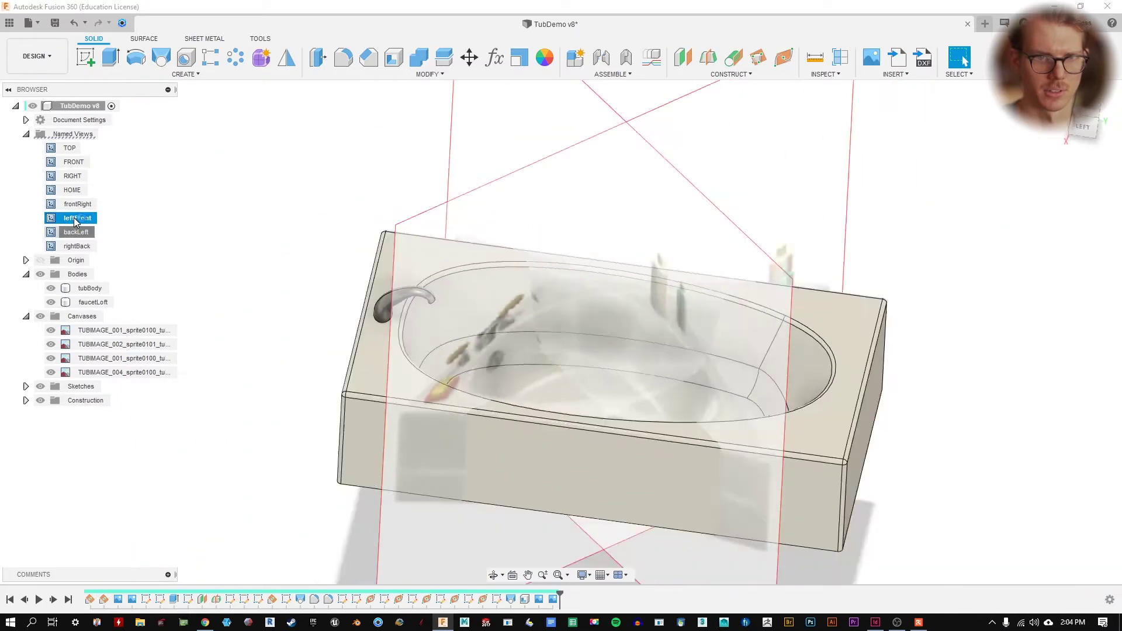
pyautogui.scroll(10, 463, 299)
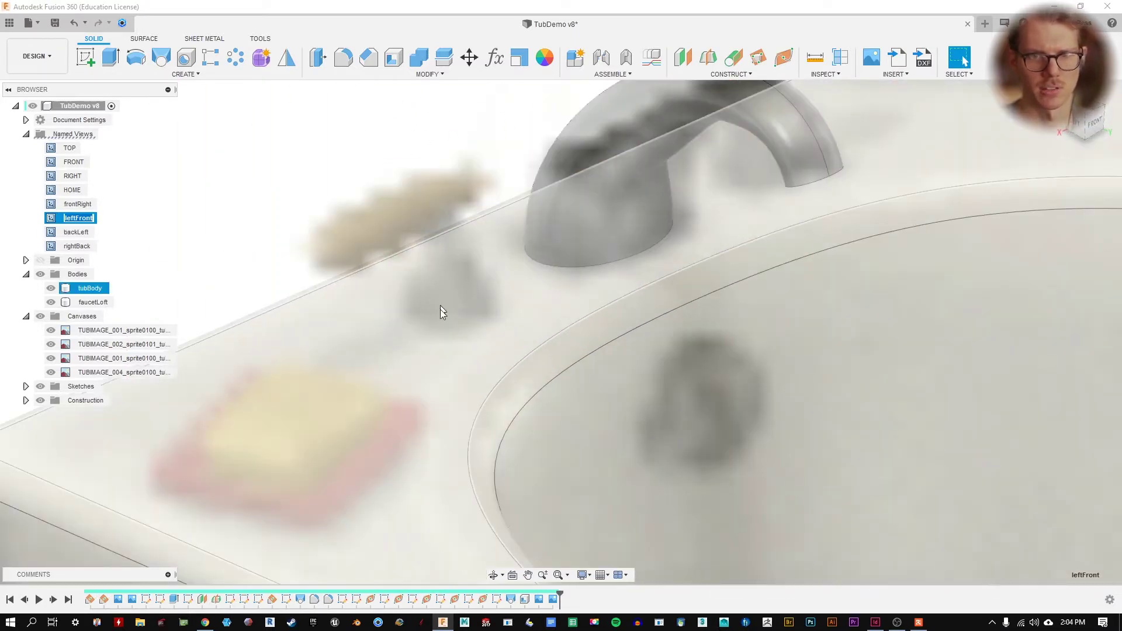
pyautogui.click(81, 234)
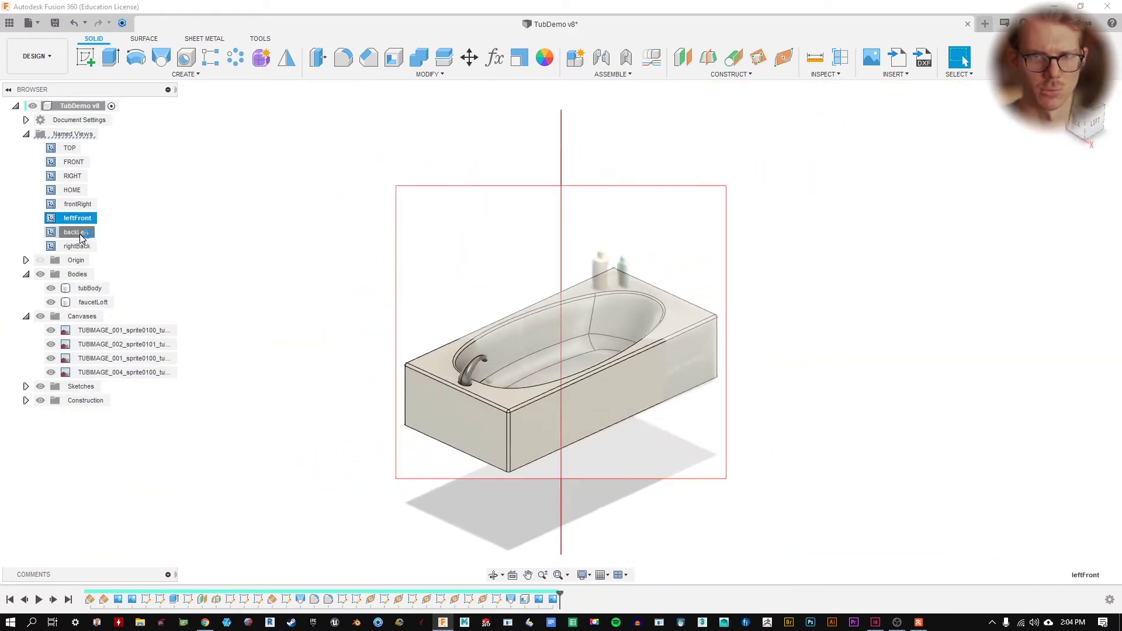
pyautogui.click(80, 234)
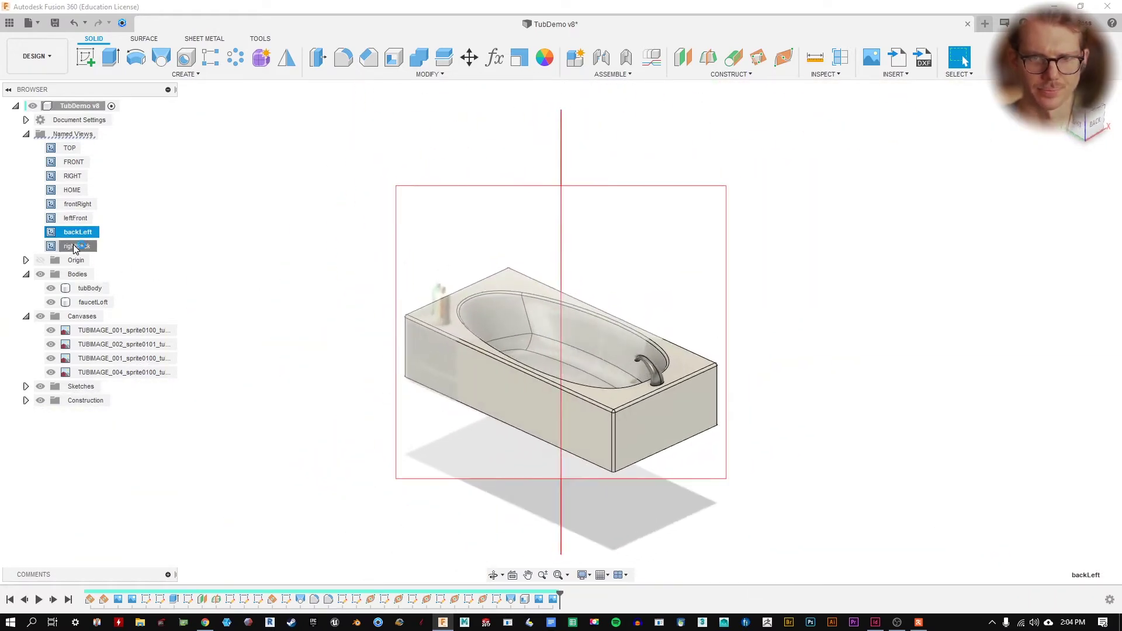
pyautogui.click(76, 247)
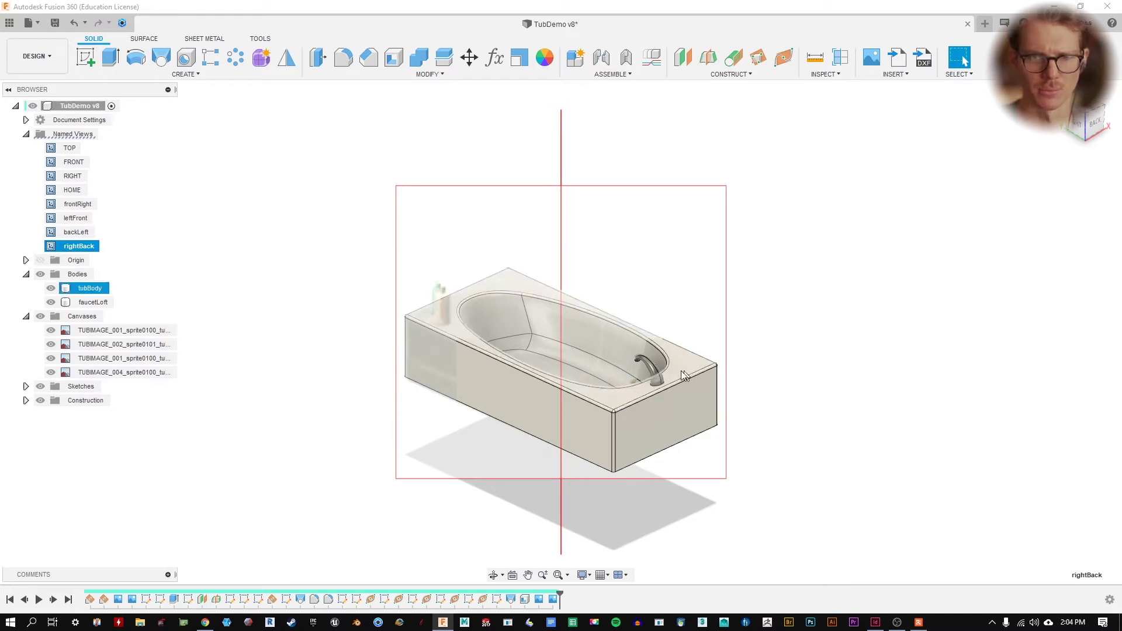
# - Restore the leftFront view and examine the faucet and the pictured handle beside it on the tub's rim
pyautogui.click(76, 218)
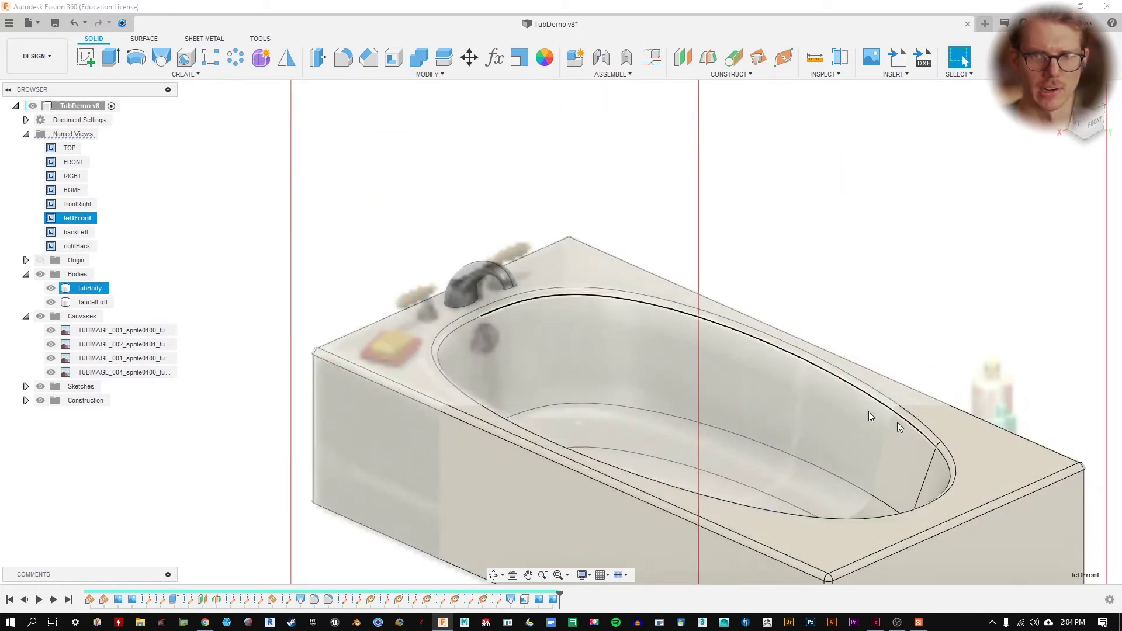
pyautogui.scroll(5, 450, 296)
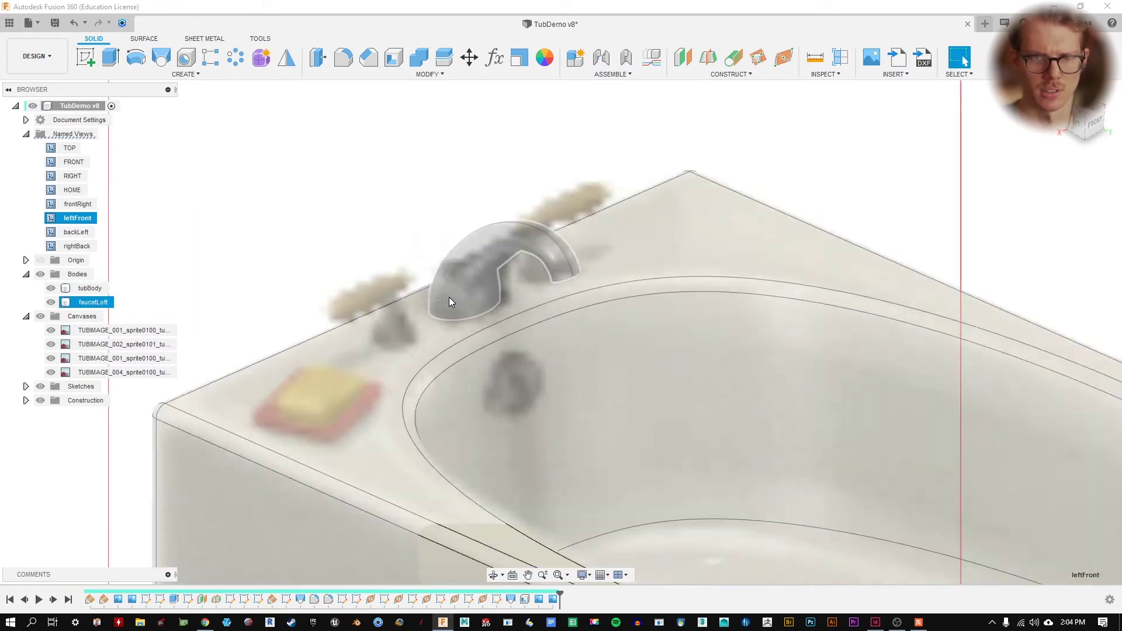
pyautogui.scroll(-5, 399, 354)
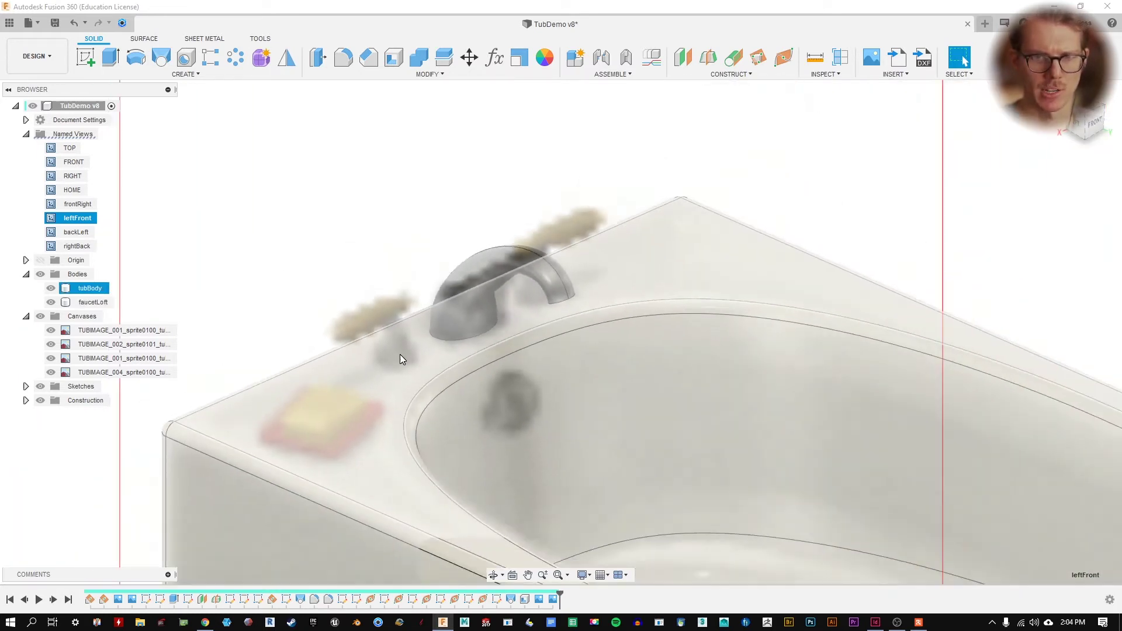
pyautogui.scroll(2, 399, 364)
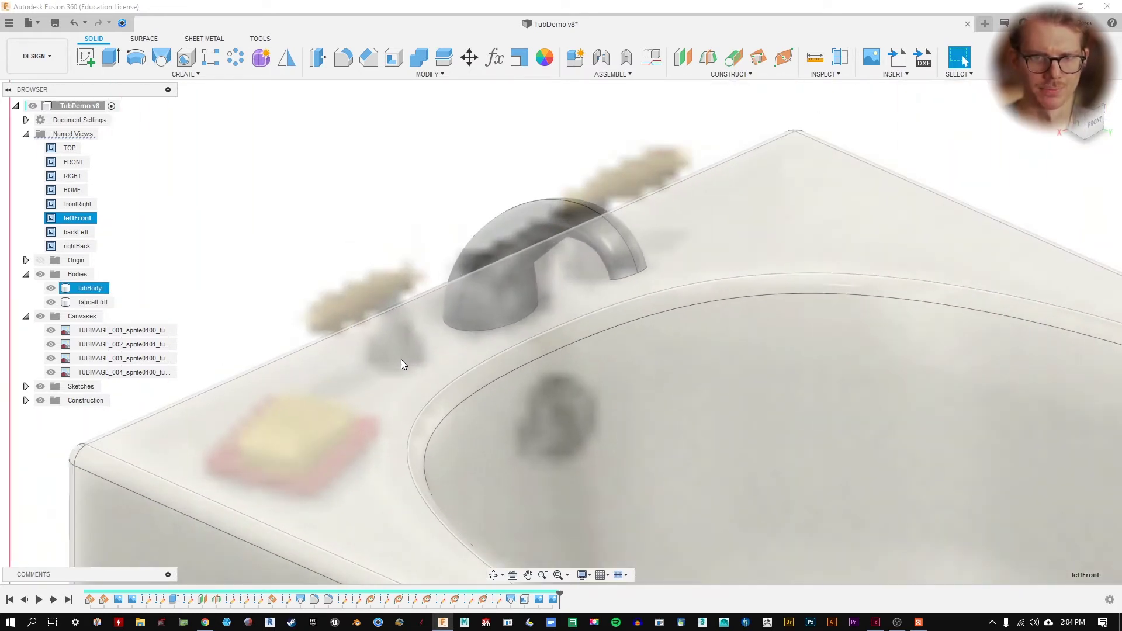
pyautogui.scroll(-3, 401, 359)
pyautogui.click(450, 346)
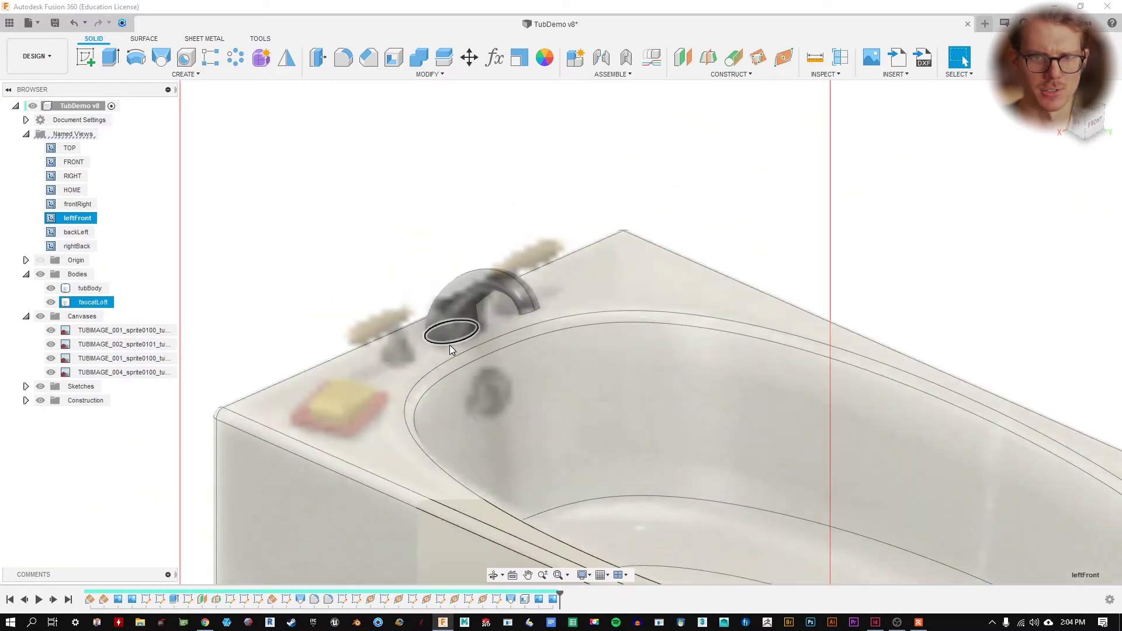
pyautogui.click(274, 277)
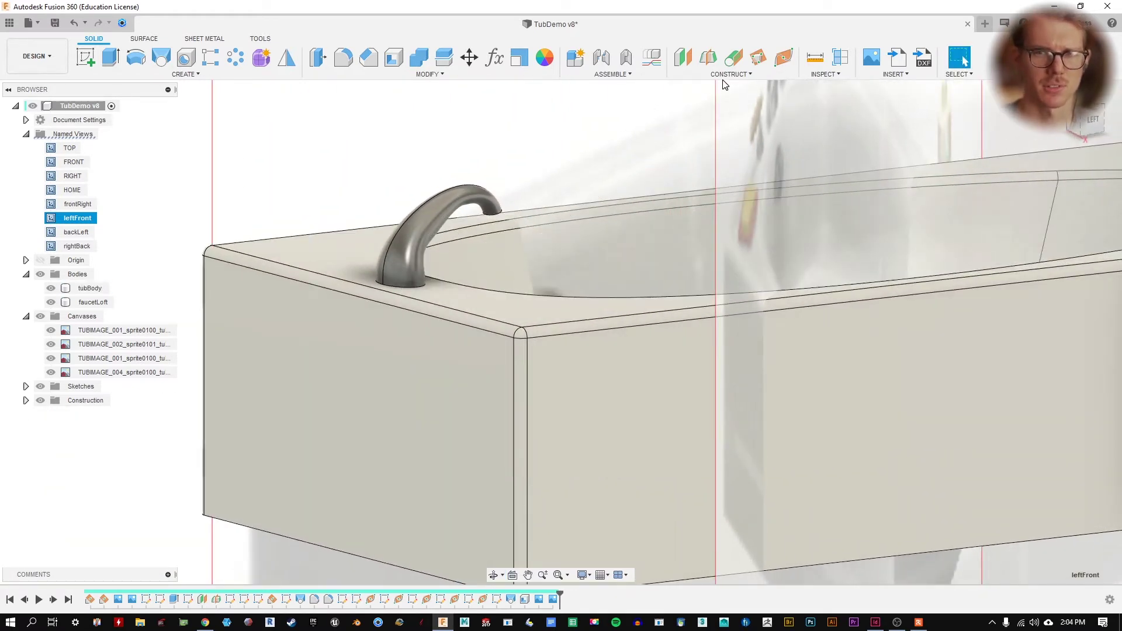
# - Create an offset construction plane at 0.00 in from the tub's faucet-end face and restore the leftFront view
pyautogui.click(725, 75)
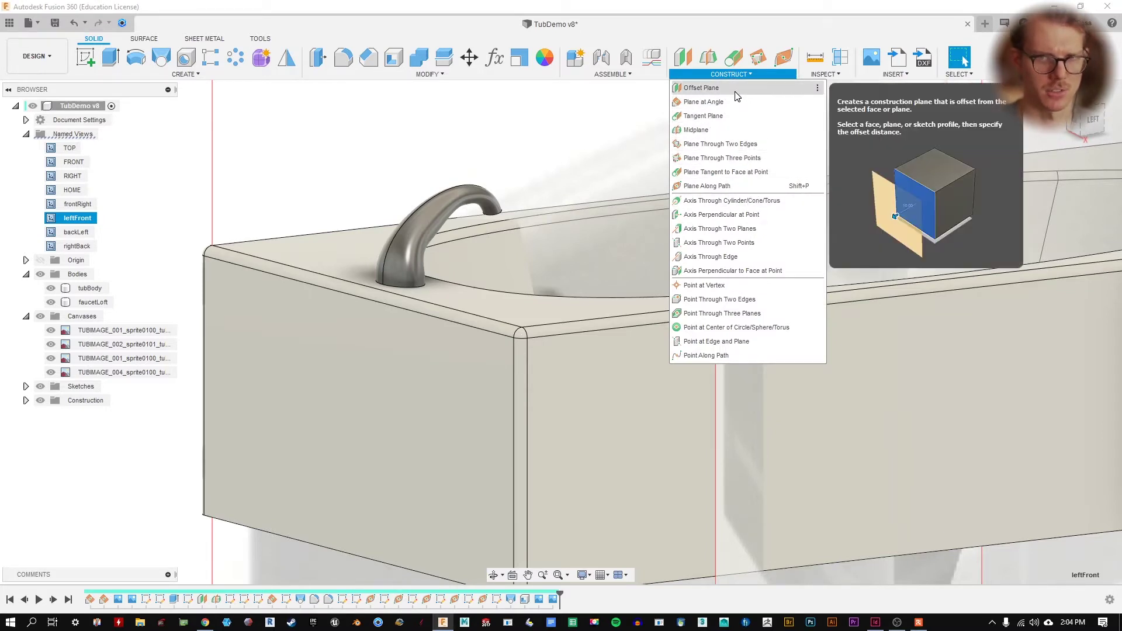
pyautogui.click(702, 88)
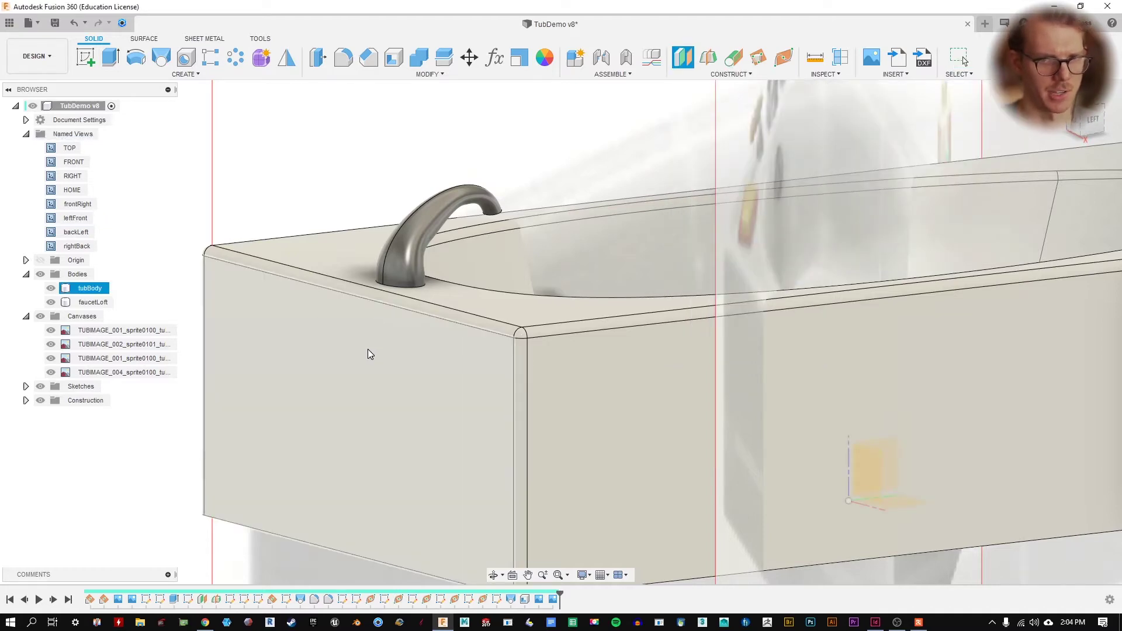
pyautogui.click(350, 409)
pyautogui.keyDown('shift'); pyautogui.moveTo(343, 426); pyautogui.dragTo(1110, 113, button='middle'); pyautogui.keyUp('shift')
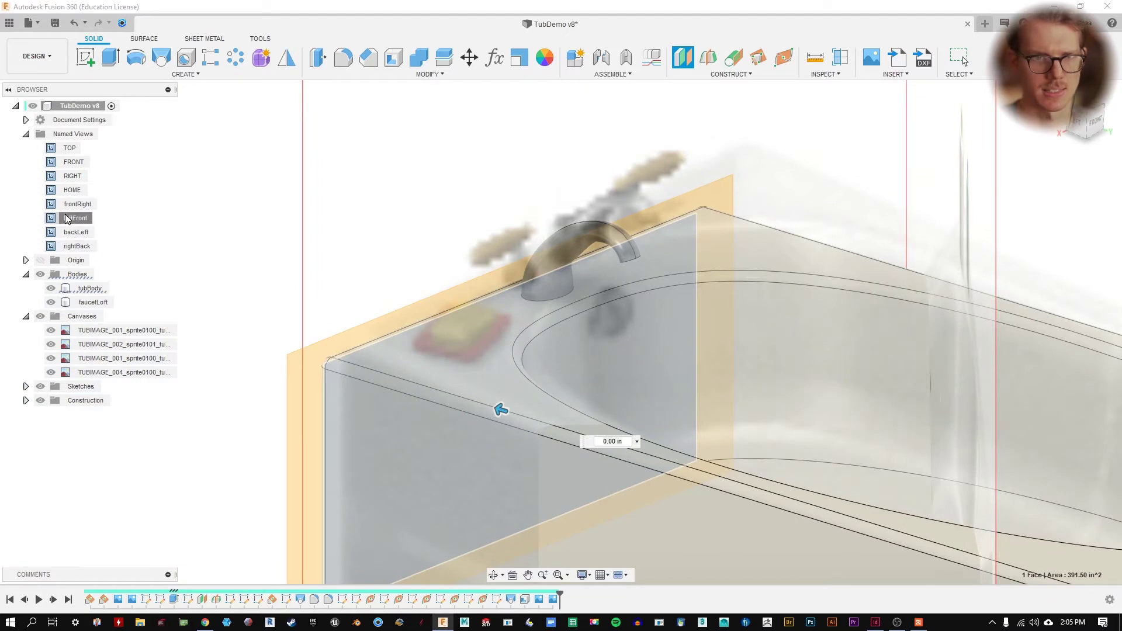
pyautogui.doubleClick(73, 218)
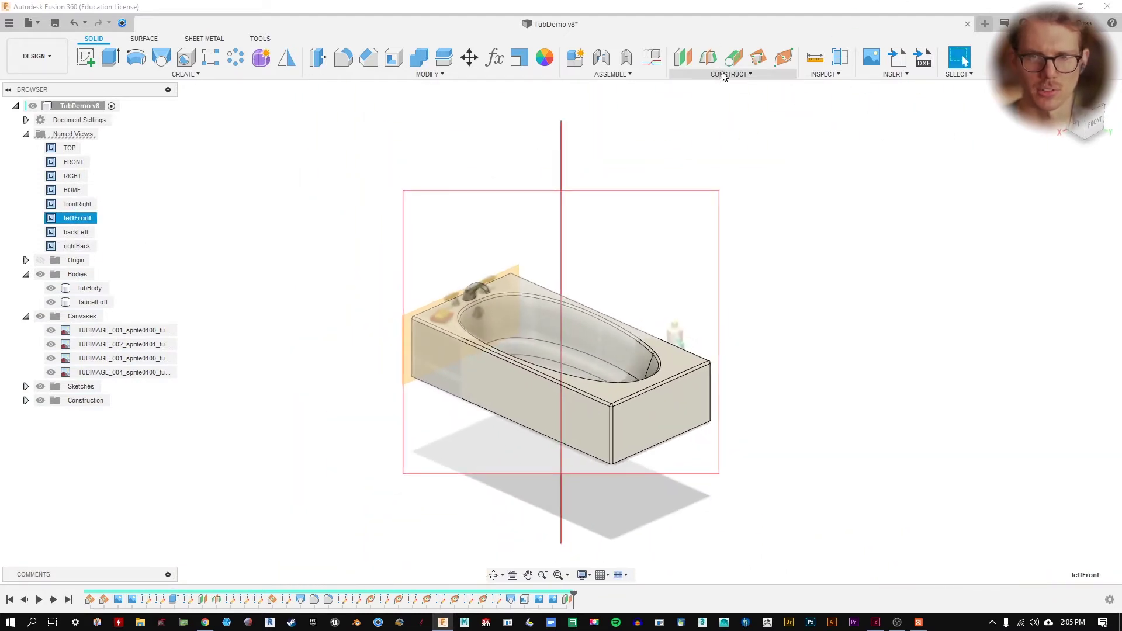
# - Examine the new construction plane against the pictured faucet handles, ending in the leftFront view
pyautogui.click(719, 74)
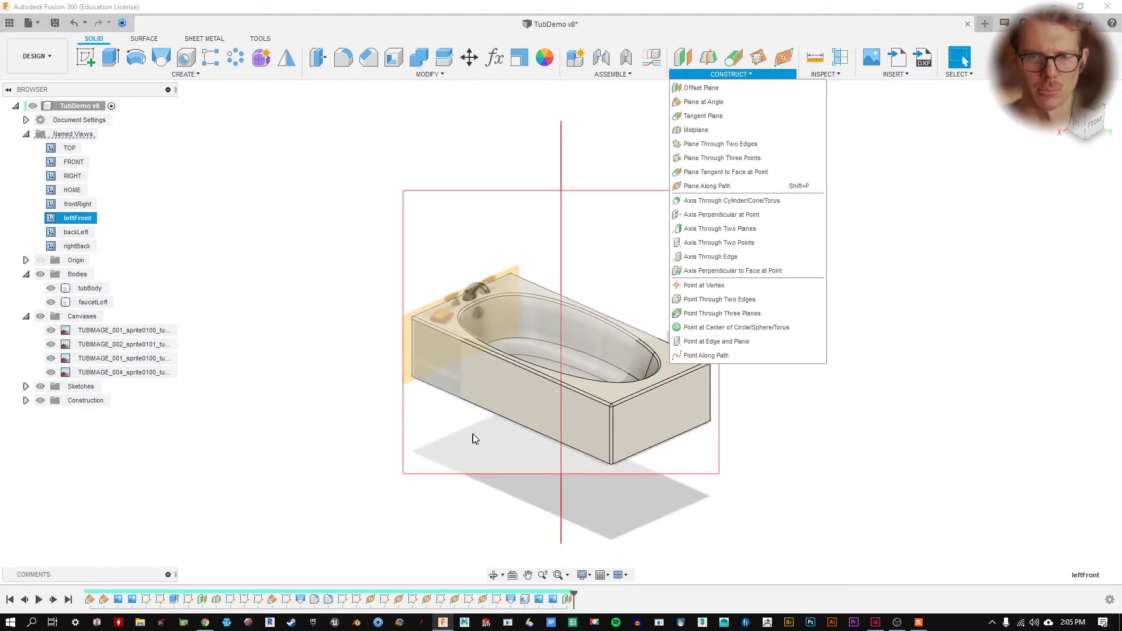
pyautogui.click(539, 392)
pyautogui.scroll(5, 448, 331)
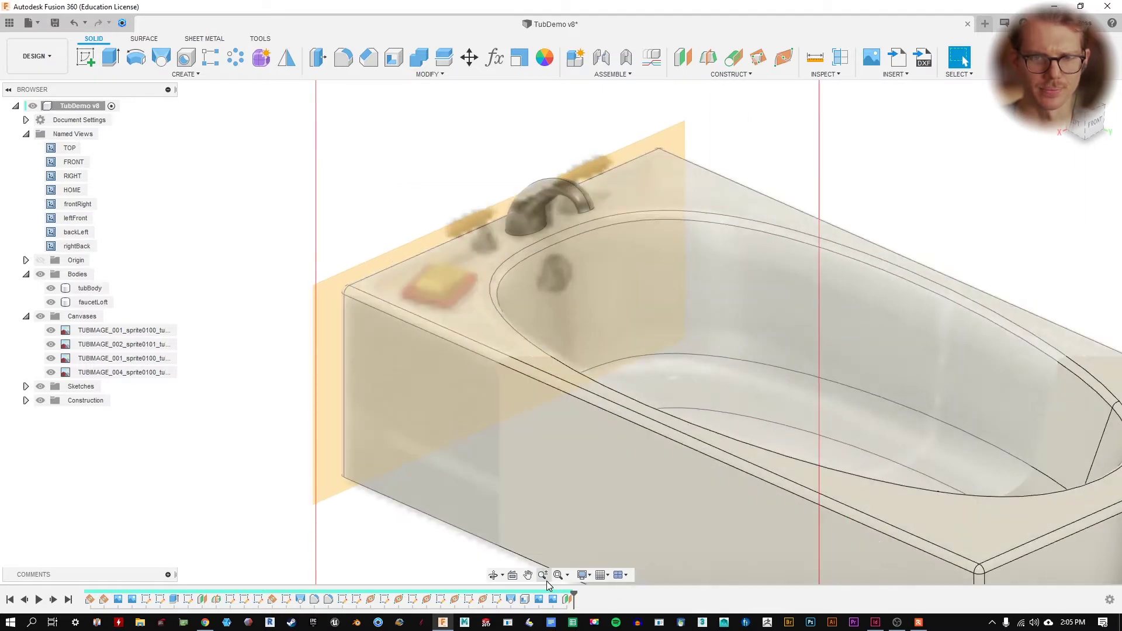
pyautogui.click(381, 341)
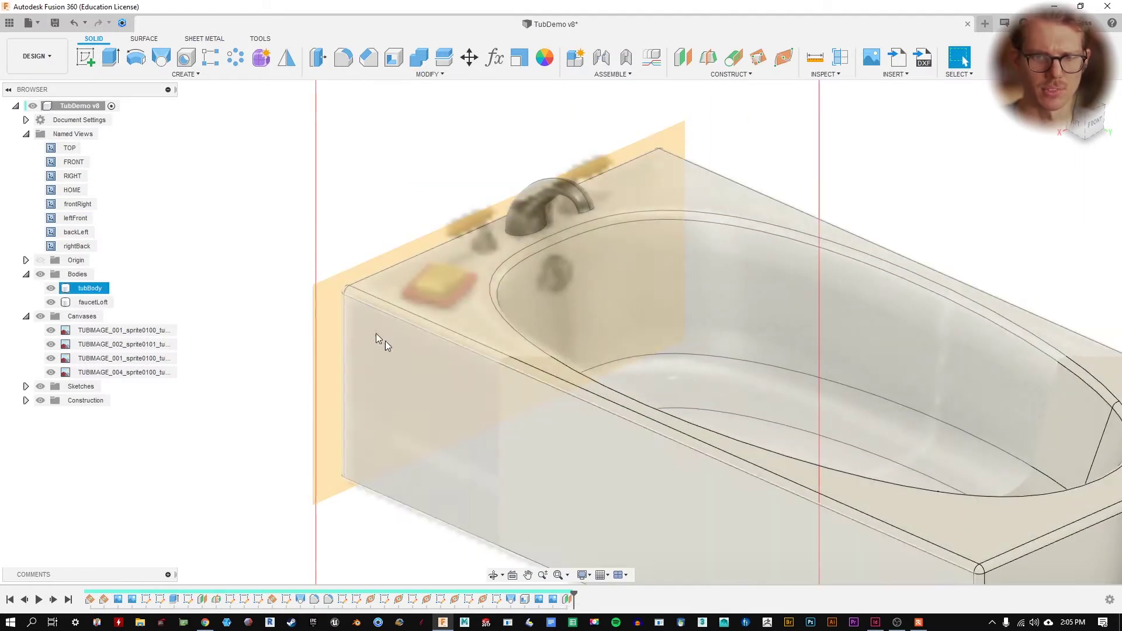
pyautogui.keyDown('shift'); pyautogui.moveTo(381, 342); pyautogui.dragTo(409, 293, button='middle'); pyautogui.keyUp('shift')
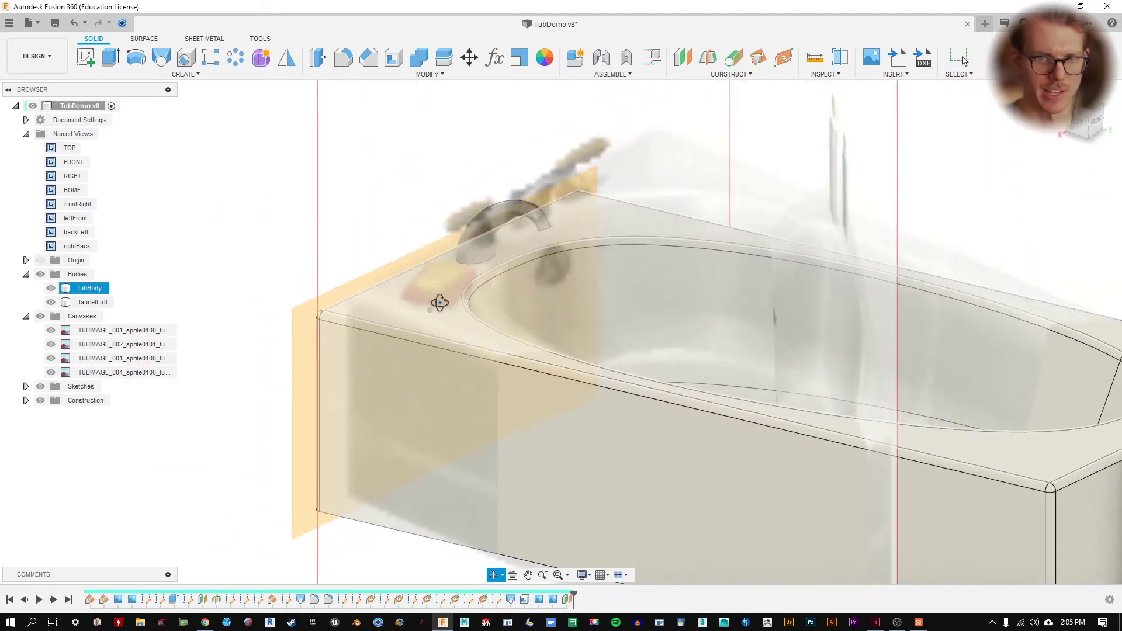
pyautogui.doubleClick(73, 218)
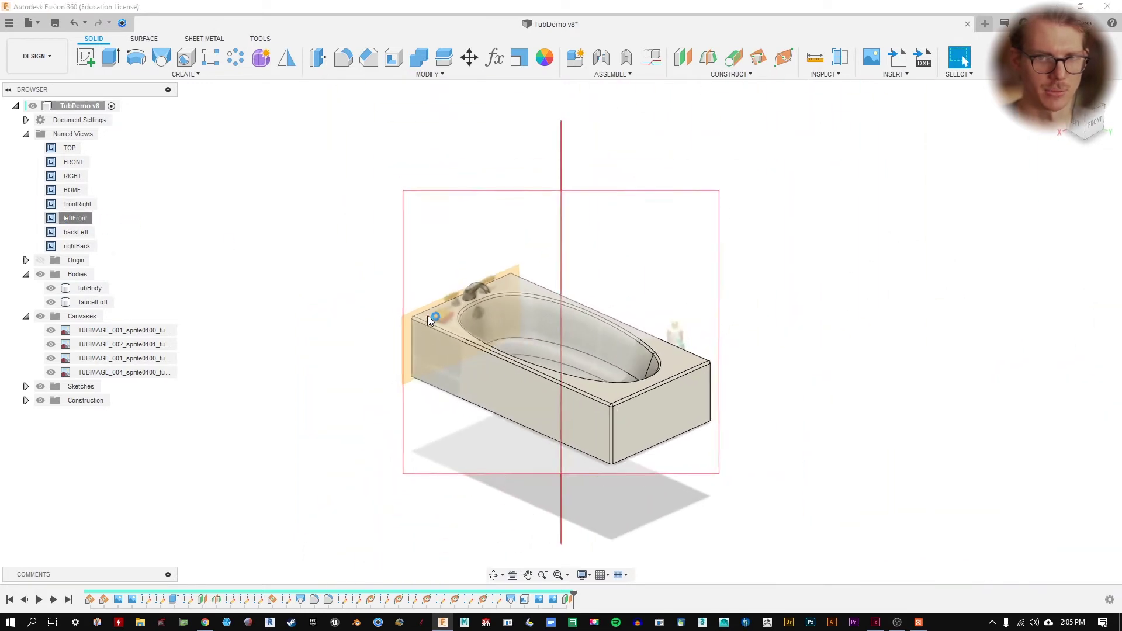
pyautogui.scroll(7, 440, 319)
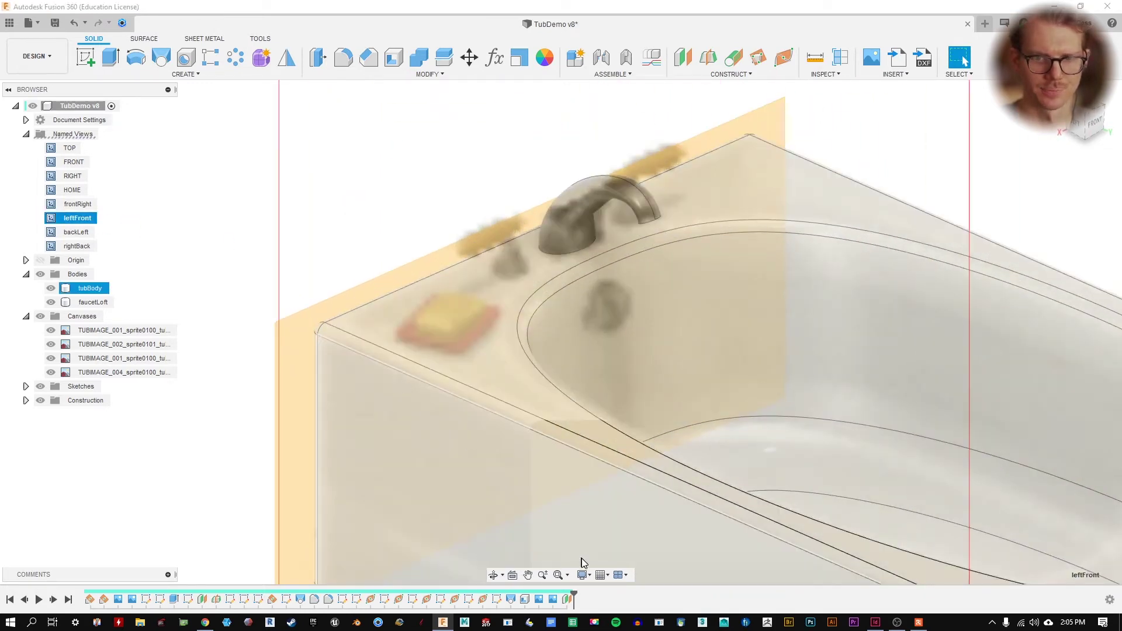
# - Edit the new offset plane and set its distance to -2.50 in, in line with the pictured faucet handle
pyautogui.click(568, 600)
pyautogui.rightClick(568, 601)
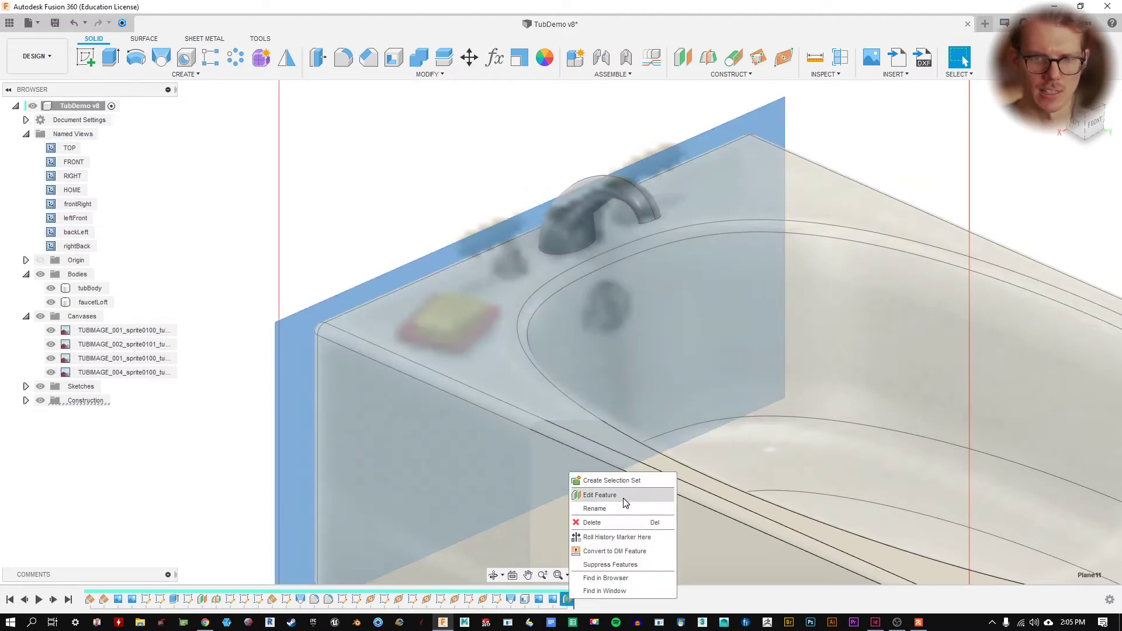
pyautogui.click(599, 495)
pyautogui.scroll(3, 518, 374)
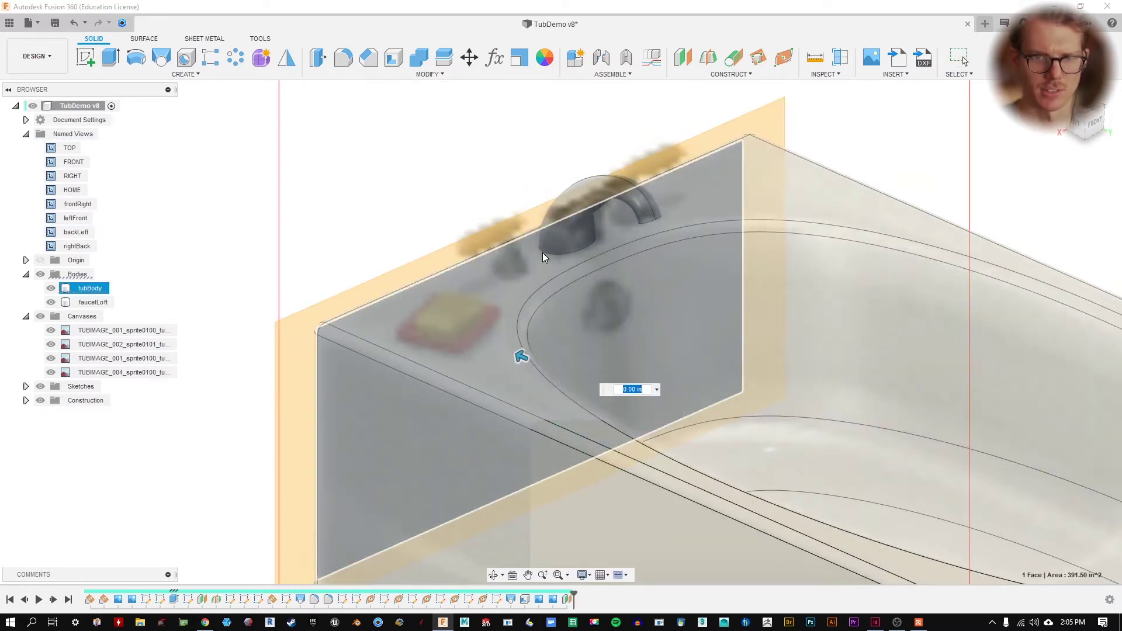
pyautogui.moveTo(516, 397); pyautogui.dragTo(569, 431)
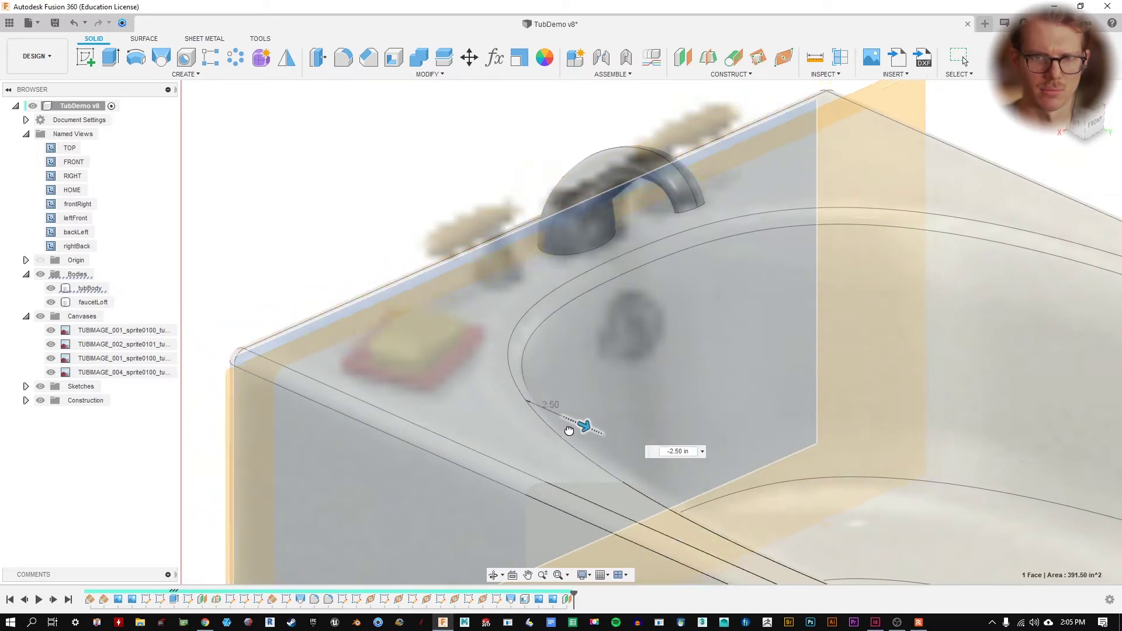
pyautogui.scroll(3, 569, 430)
pyautogui.moveTo(608, 494); pyautogui.dragTo(617, 502)
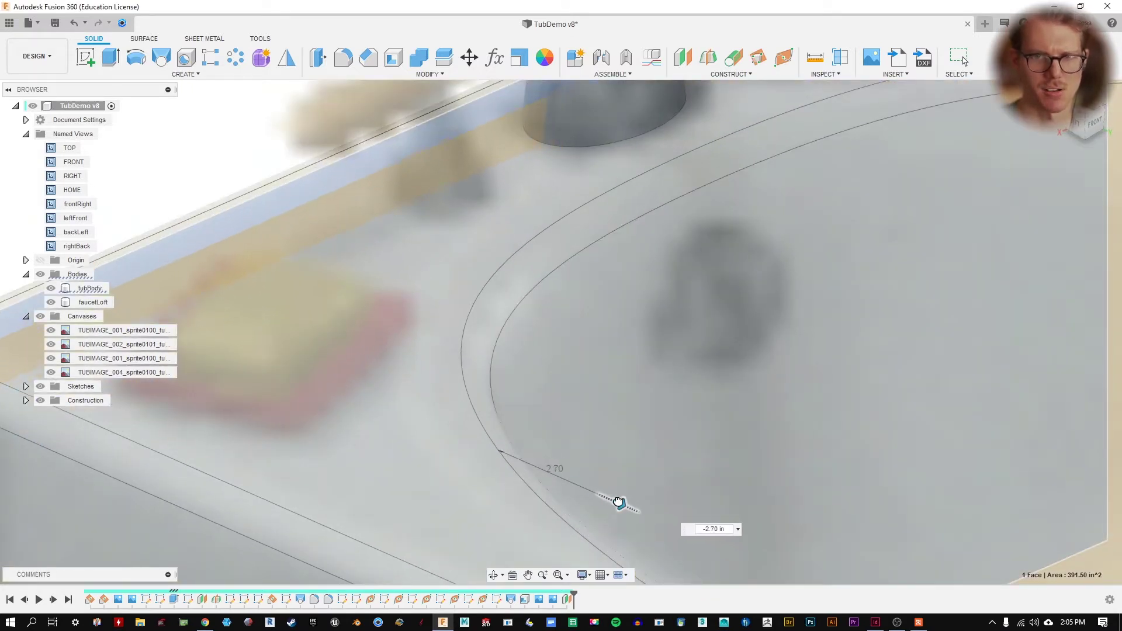
pyautogui.scroll(-2, 555, 330)
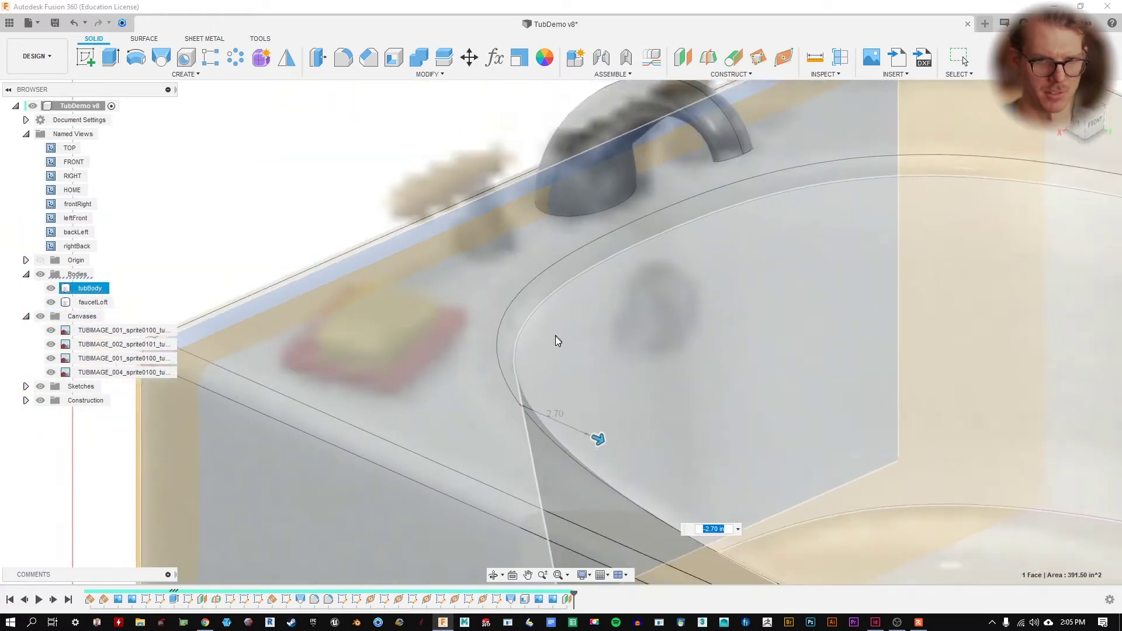
pyautogui.moveTo(760, 223); pyautogui.dragTo(993, 229)
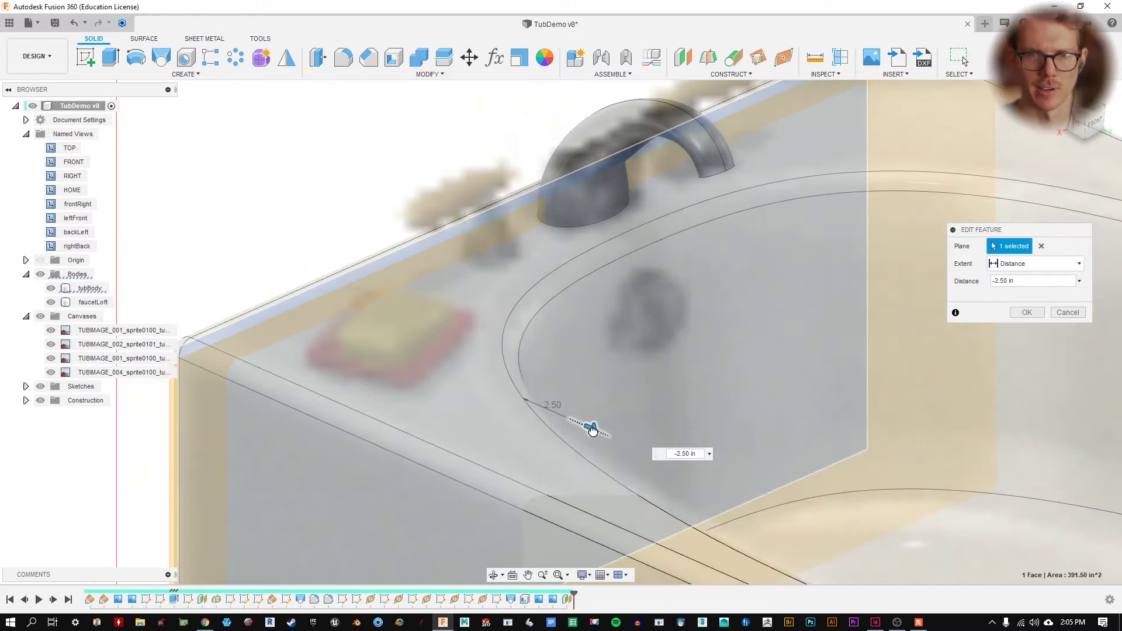
pyautogui.moveTo(597, 429); pyautogui.dragTo(590, 427)
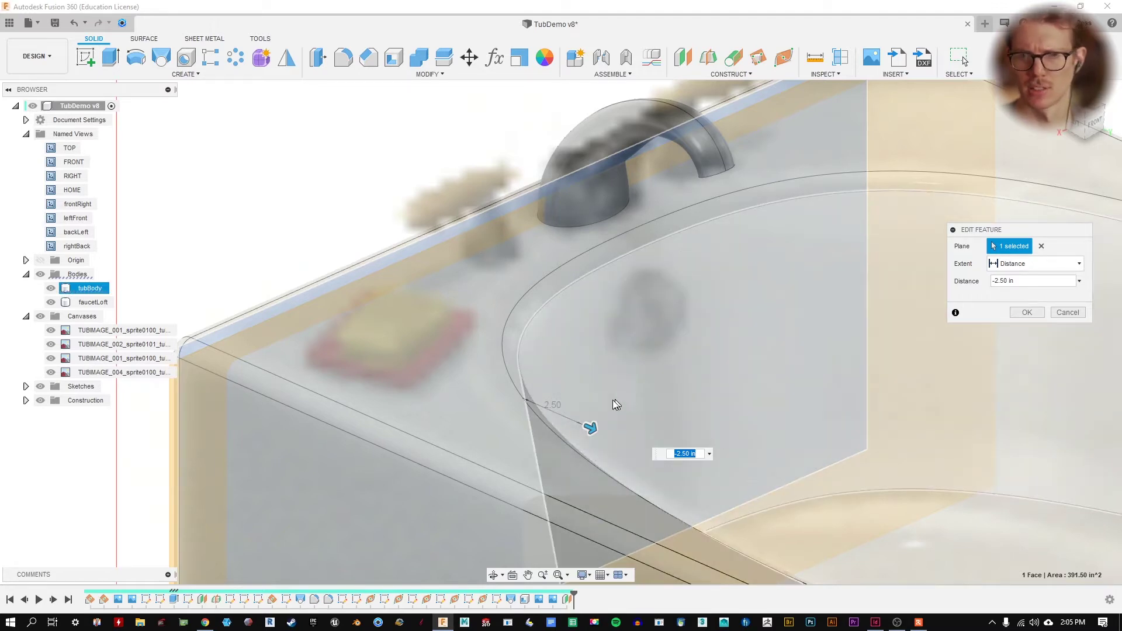
pyautogui.click(1026, 312)
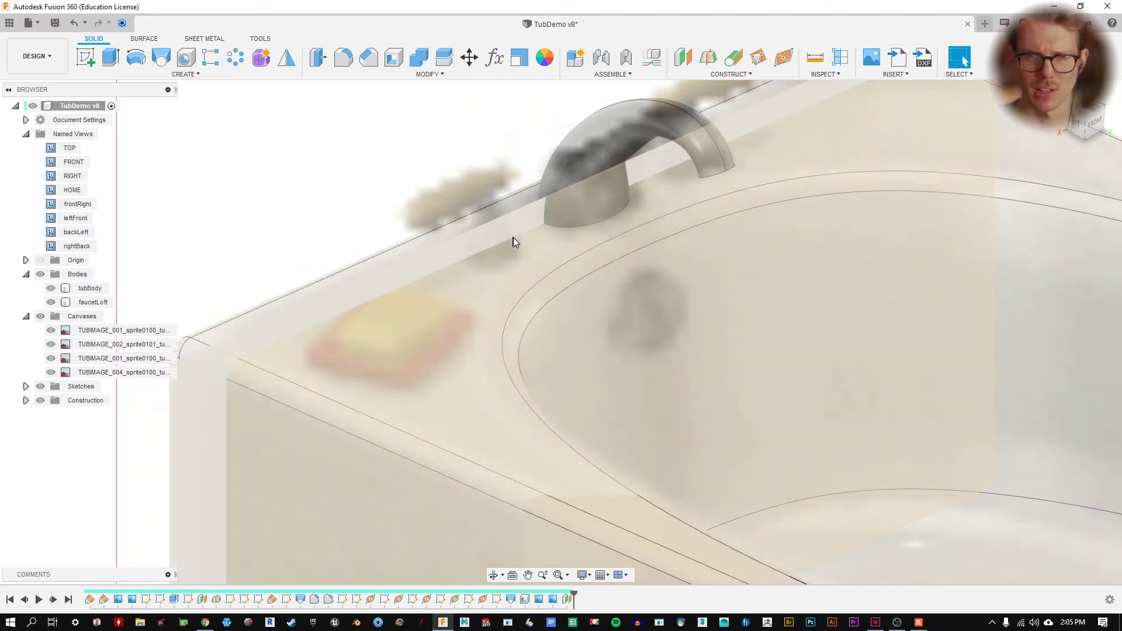
# - Rename the new offset construction plane as tapHandleBase and hide it
pyautogui.click(26, 400)
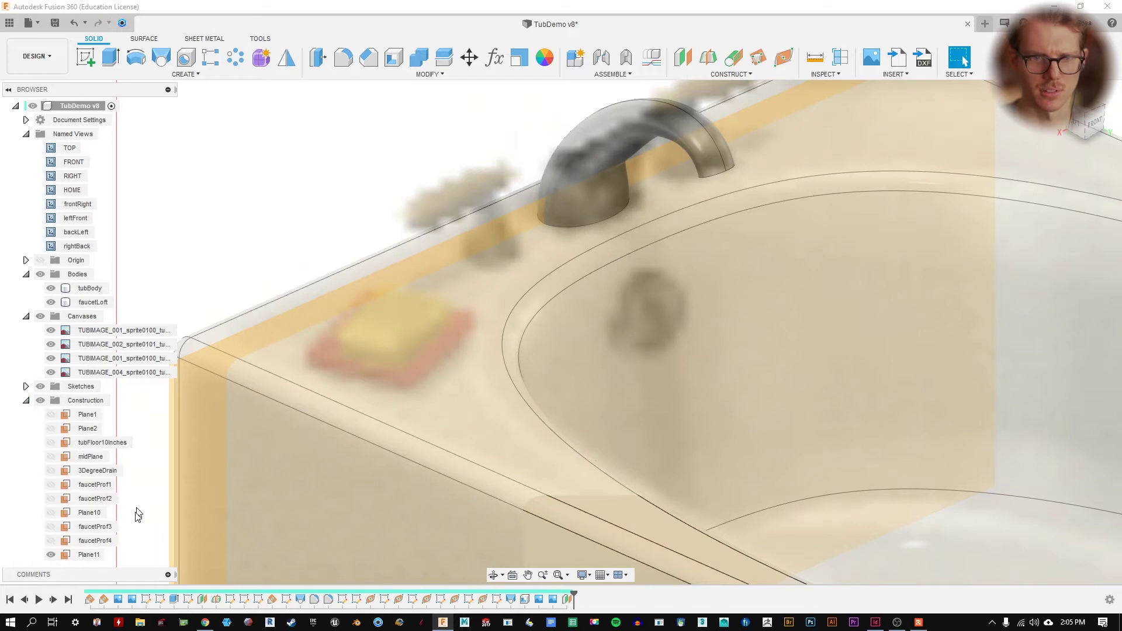
pyautogui.doubleClick(91, 555)
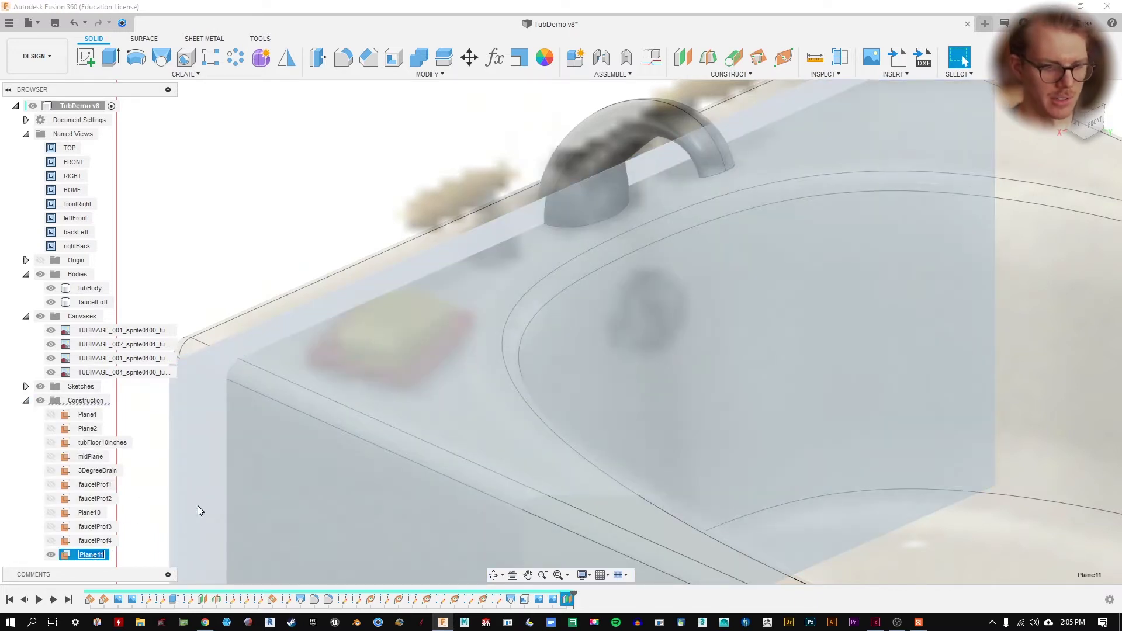
pyautogui.write('tapT')
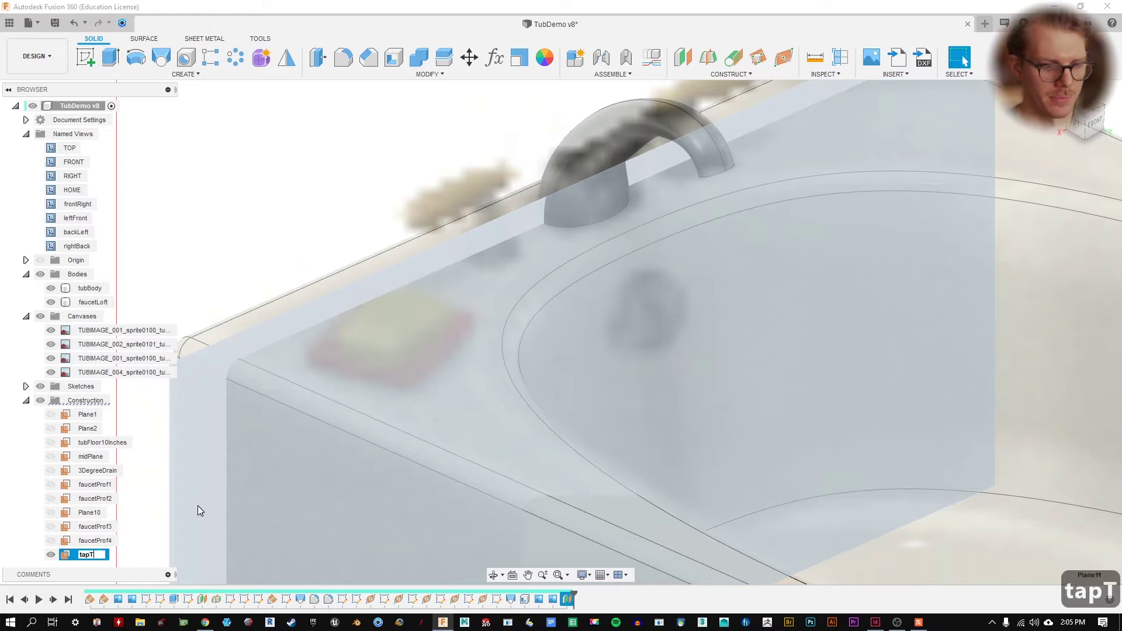
pyautogui.press('BackSpace')
pyautogui.write('Handle')
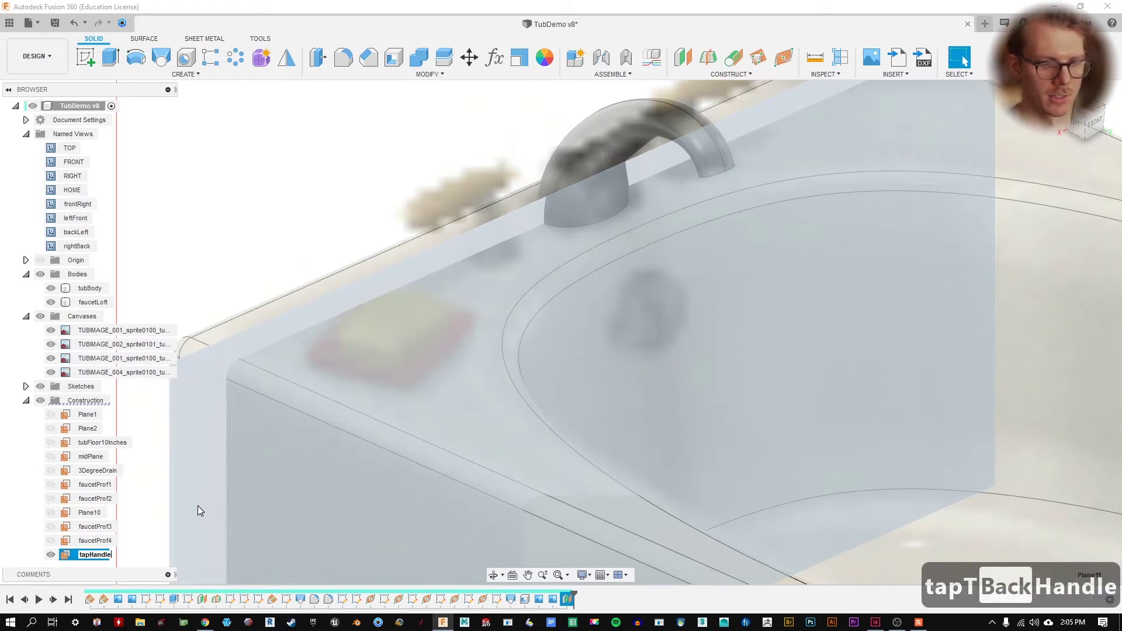
pyautogui.write('Base')
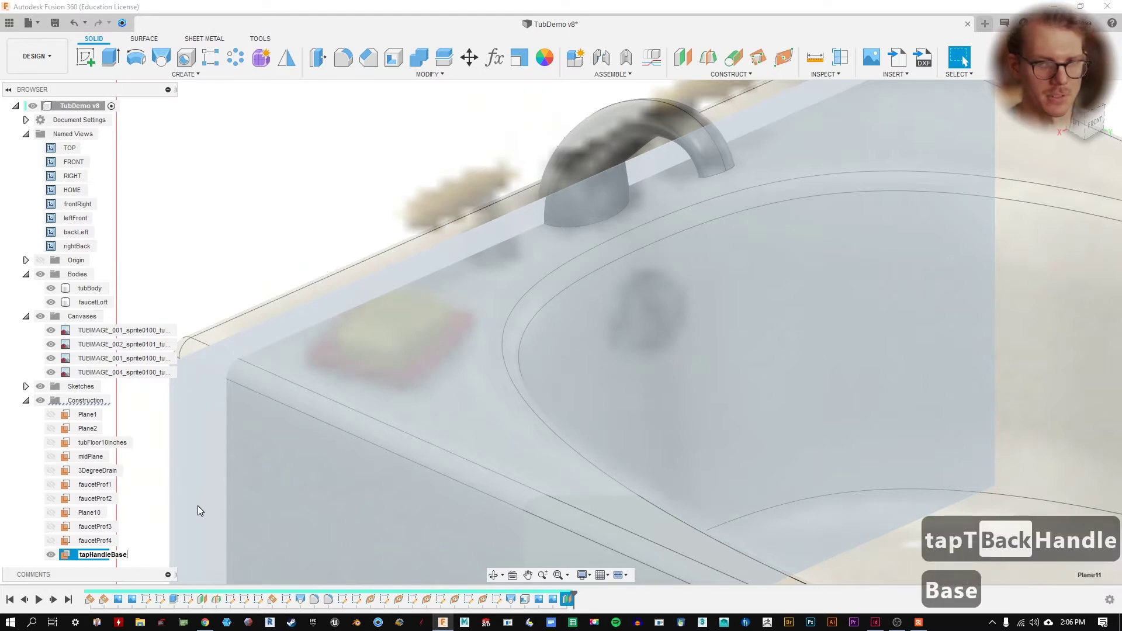
pyautogui.press('Return')
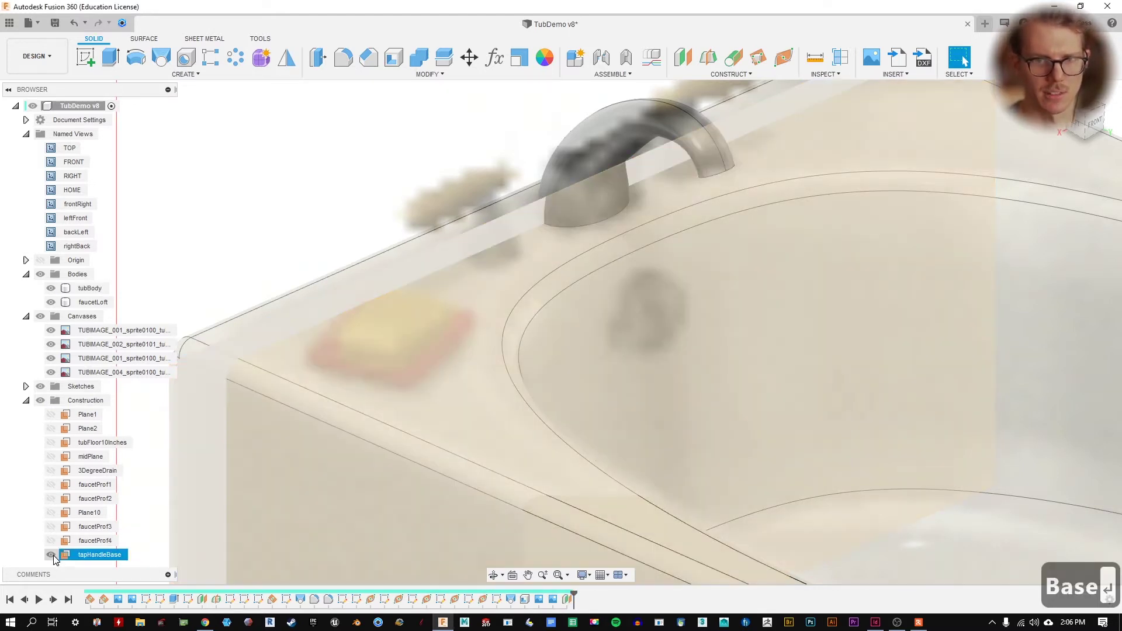
pyautogui.click(482, 223)
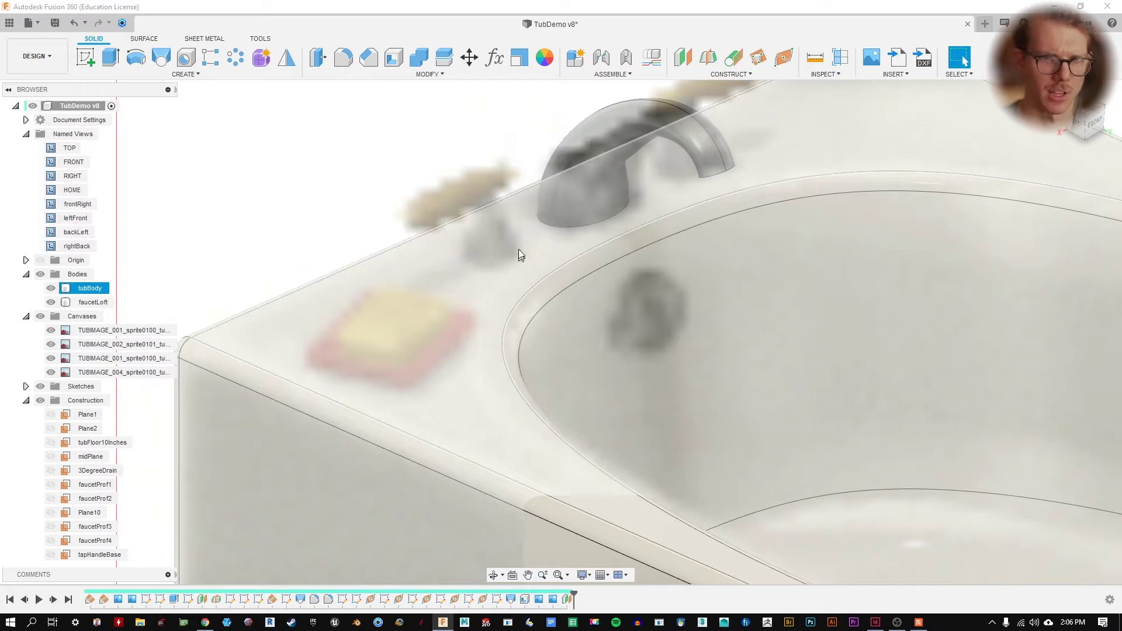
pyautogui.press('Escape')
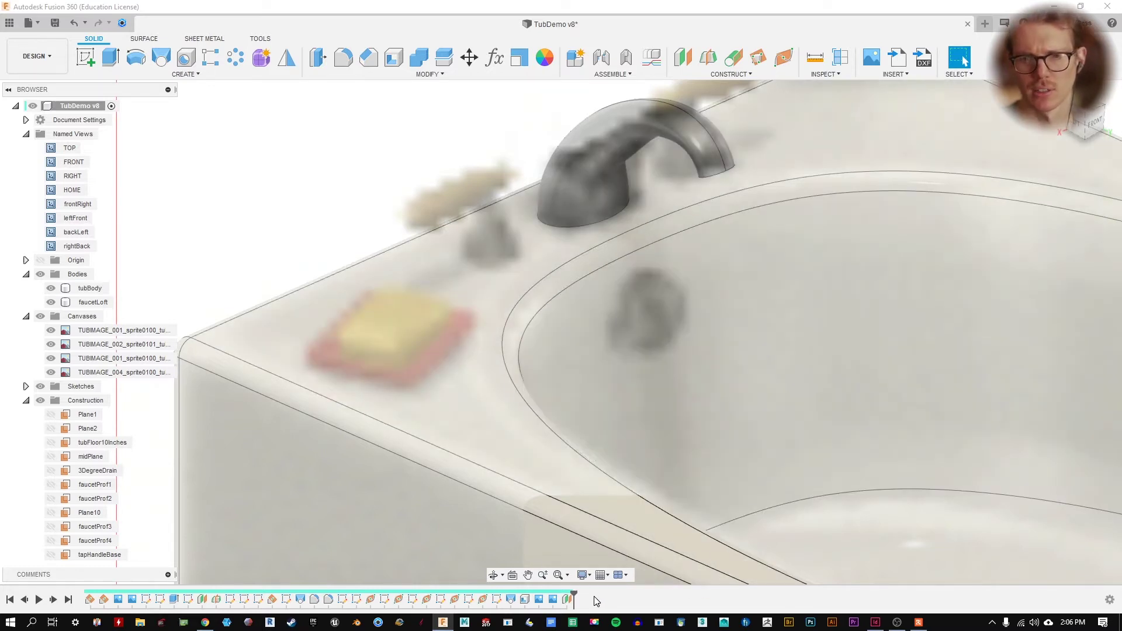
# - Roll the timeline back to just before the tapHandleBase plane and start a sketch on the tub's flat top rim face
pyautogui.moveTo(569, 594); pyautogui.dragTo(560, 596)
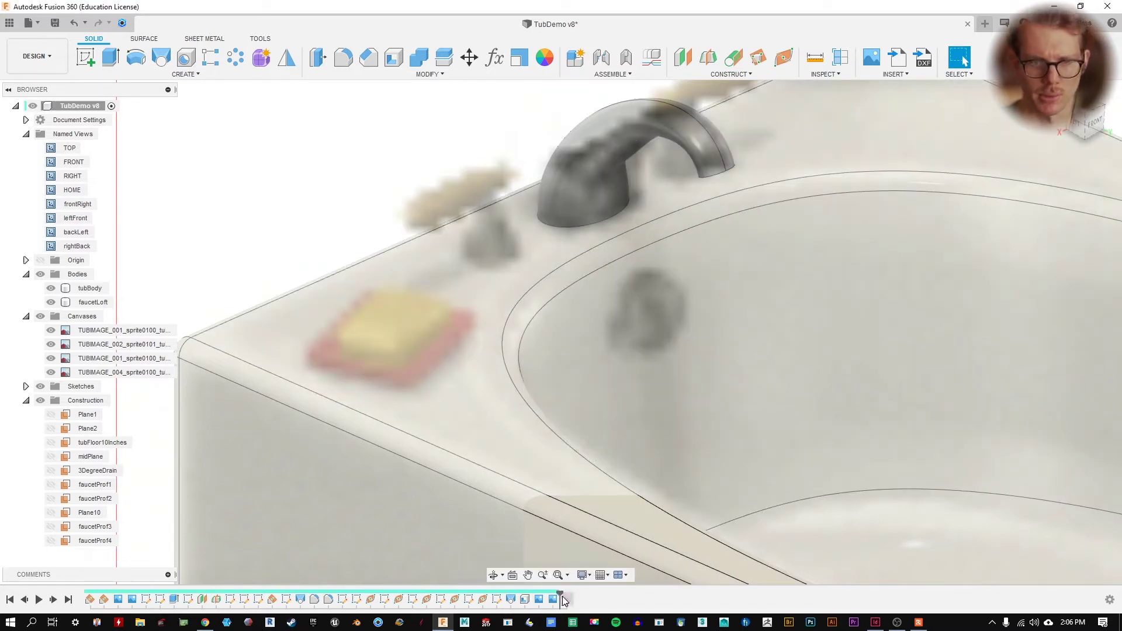
pyautogui.click(91, 77)
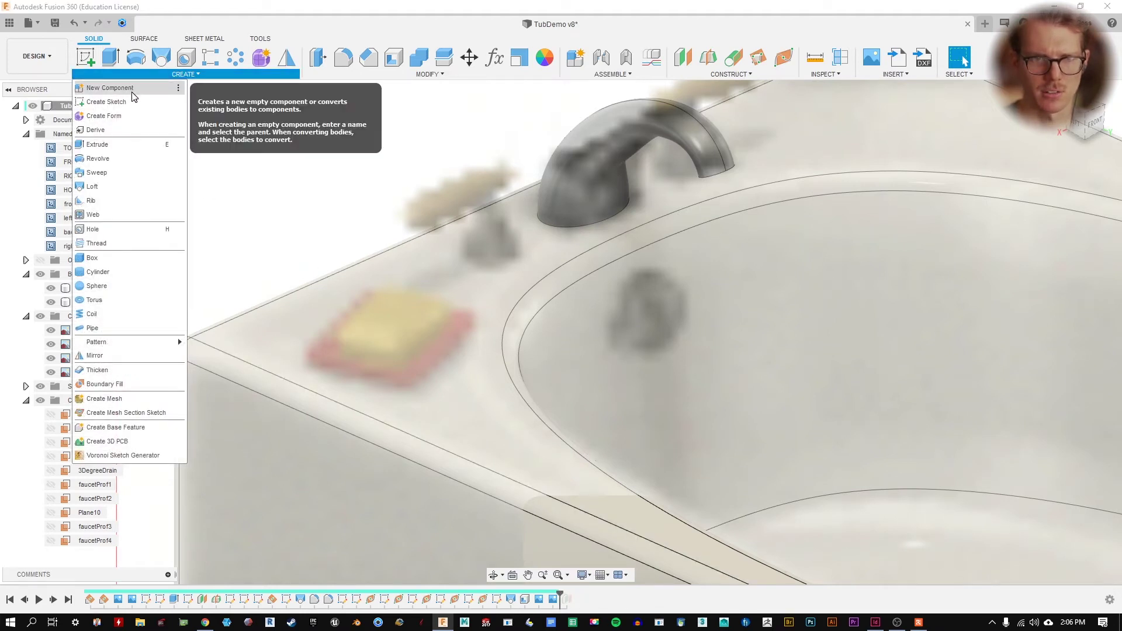
pyautogui.click(132, 103)
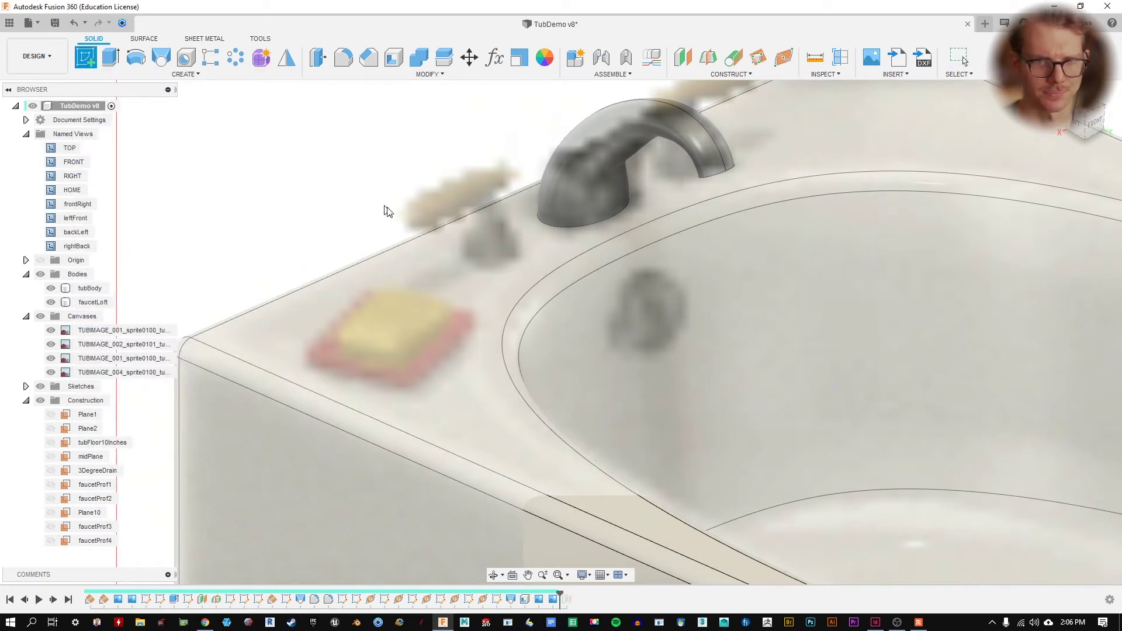
pyautogui.click(507, 252)
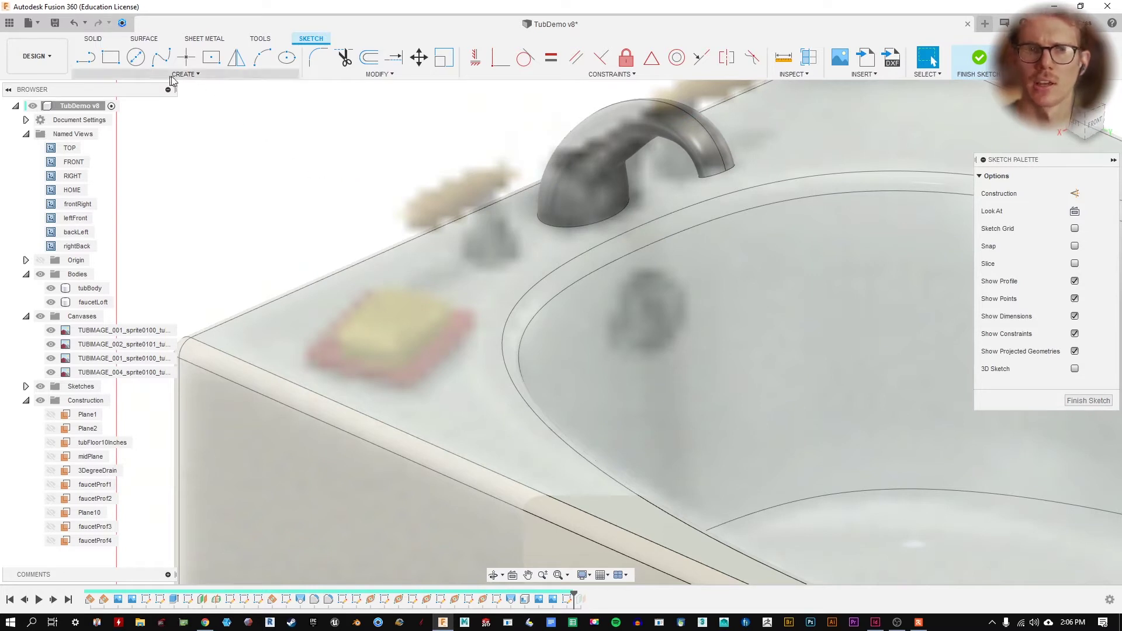
# - Sketch a center circle about 1.8 in in diameter over the base of the pictured faucet handle
pyautogui.click(136, 56)
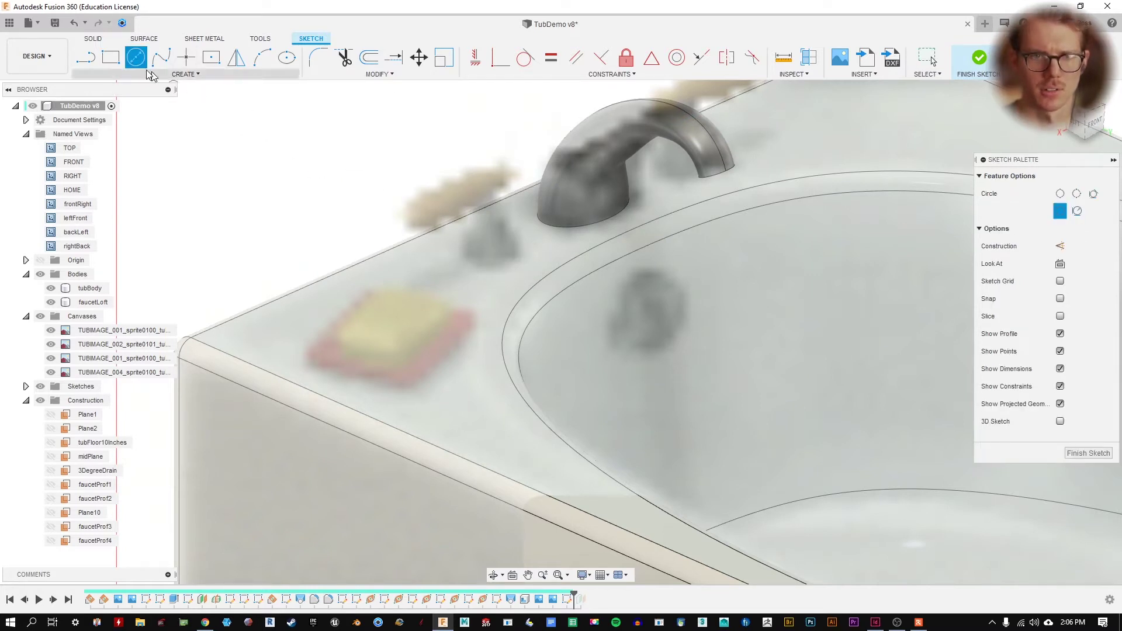
pyautogui.click(492, 254)
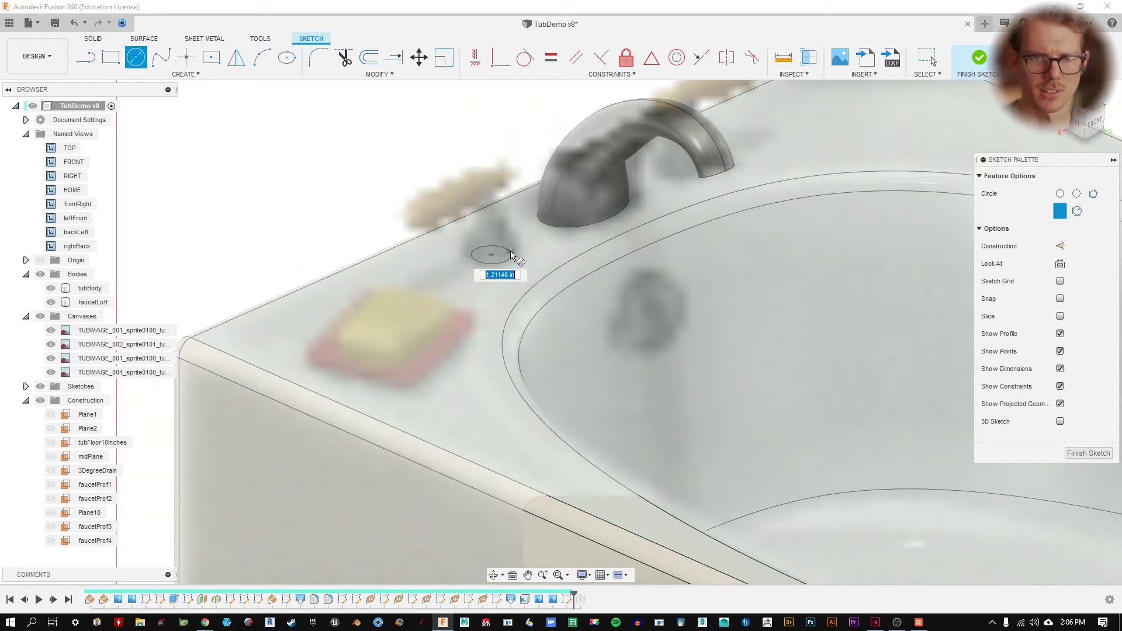
pyautogui.click(521, 255)
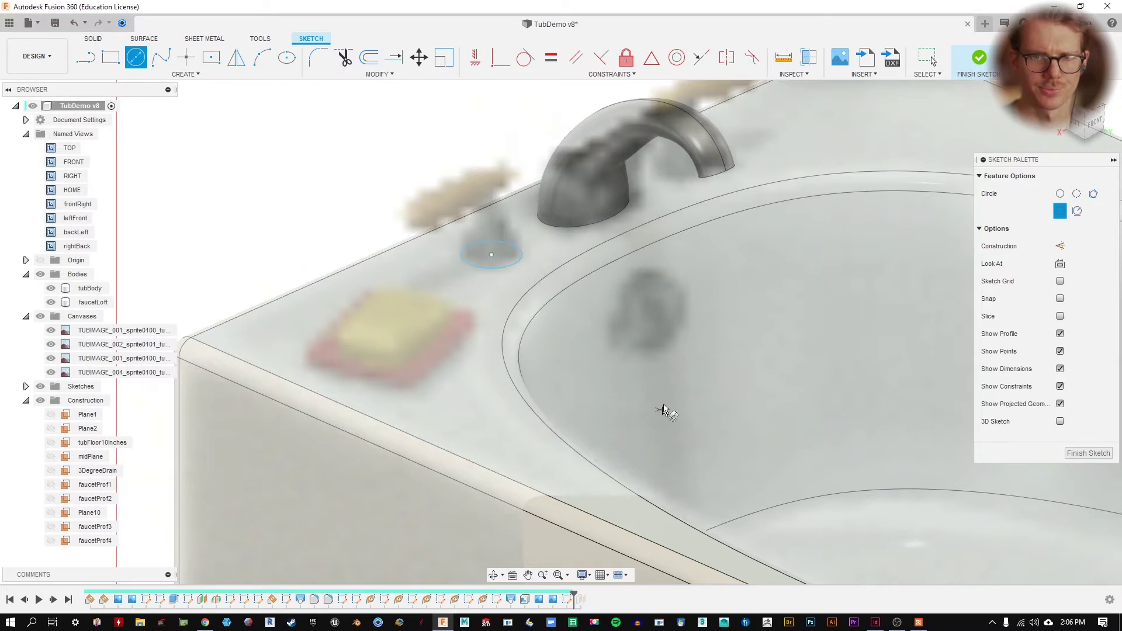
pyautogui.scroll(4, 672, 391)
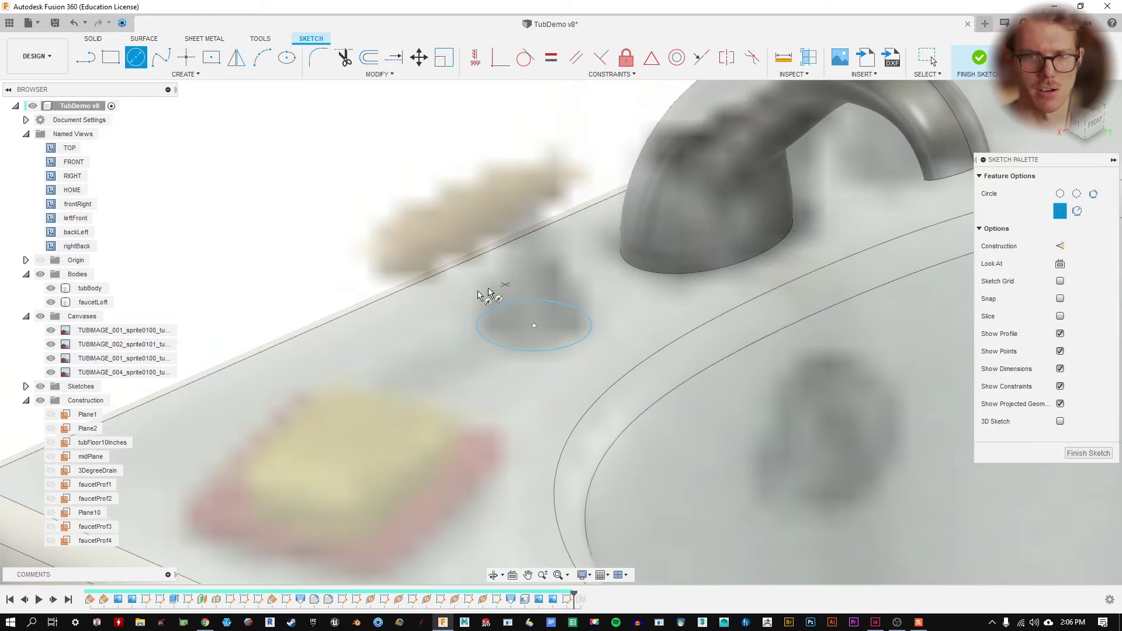
pyautogui.press('Escape')
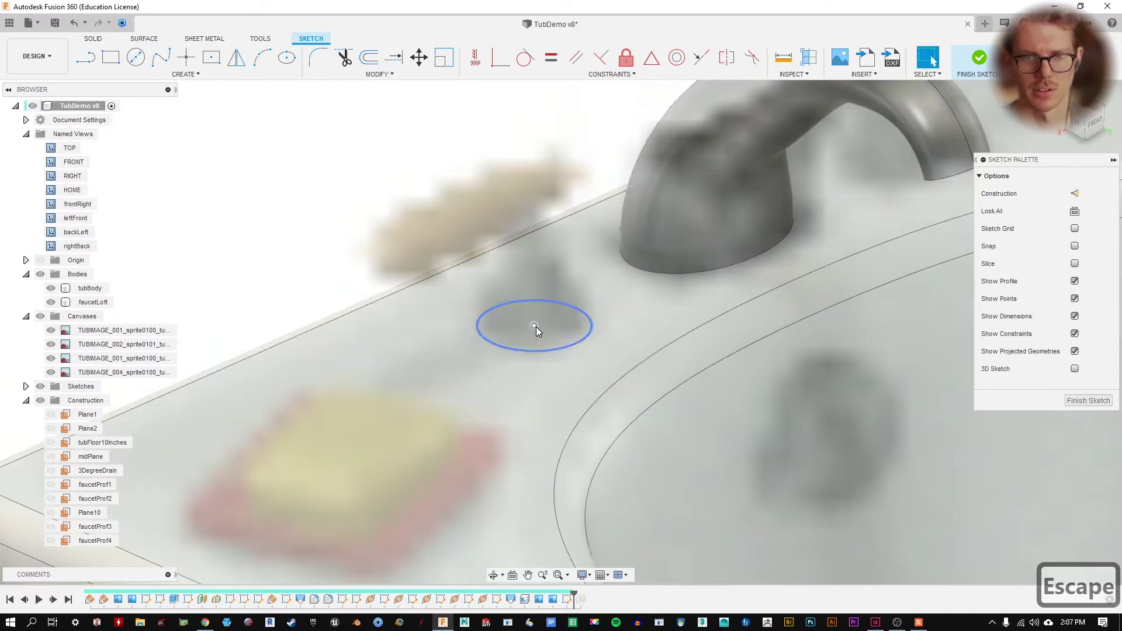
# - Fine-tune the circle's center and size to a radius of about 0.93 in over the pictured handle base, and finish the sketch
pyautogui.moveTo(534, 326)
pyautogui.mouseDown()
pyautogui.moveTo(523, 319)
pyautogui.moveTo(533, 325)
pyautogui.mouseUp()
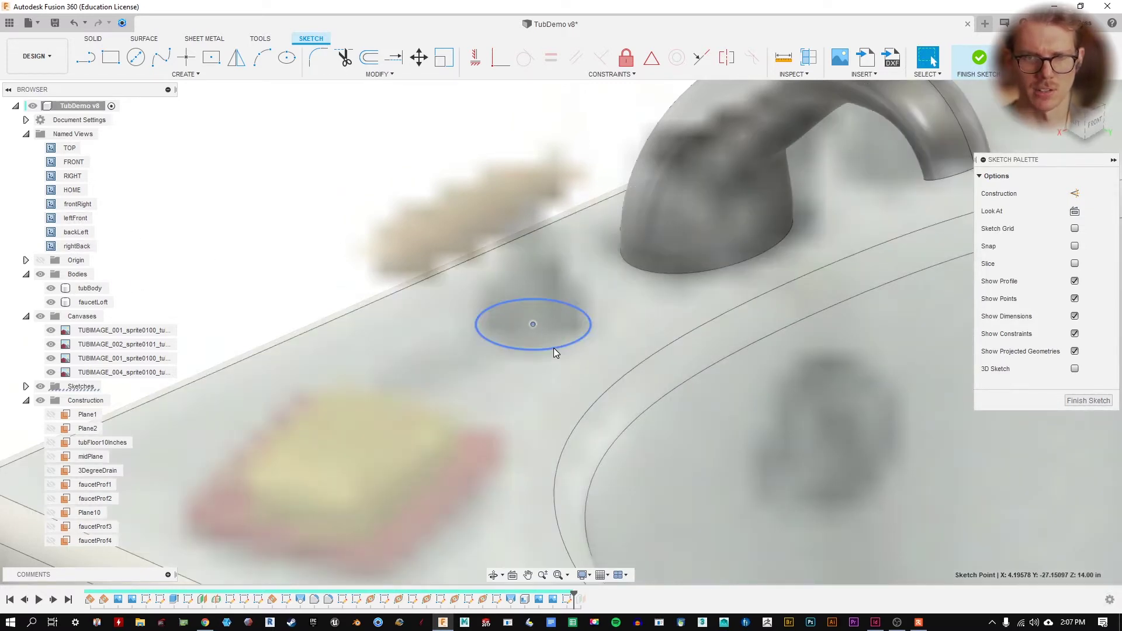
pyautogui.click(553, 348)
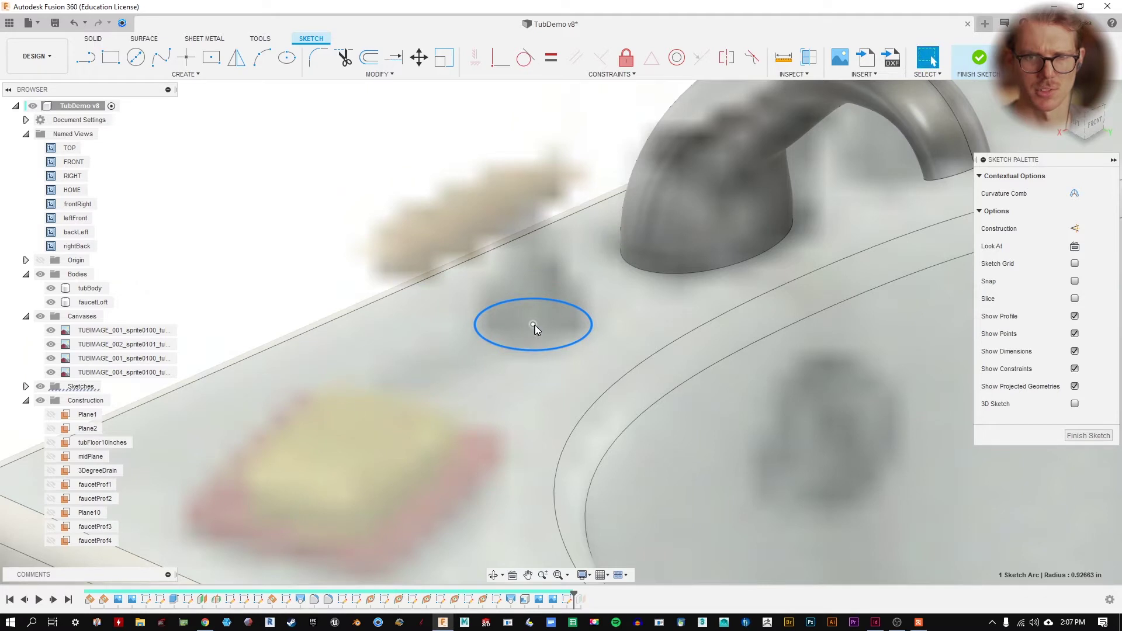
pyautogui.click(533, 325)
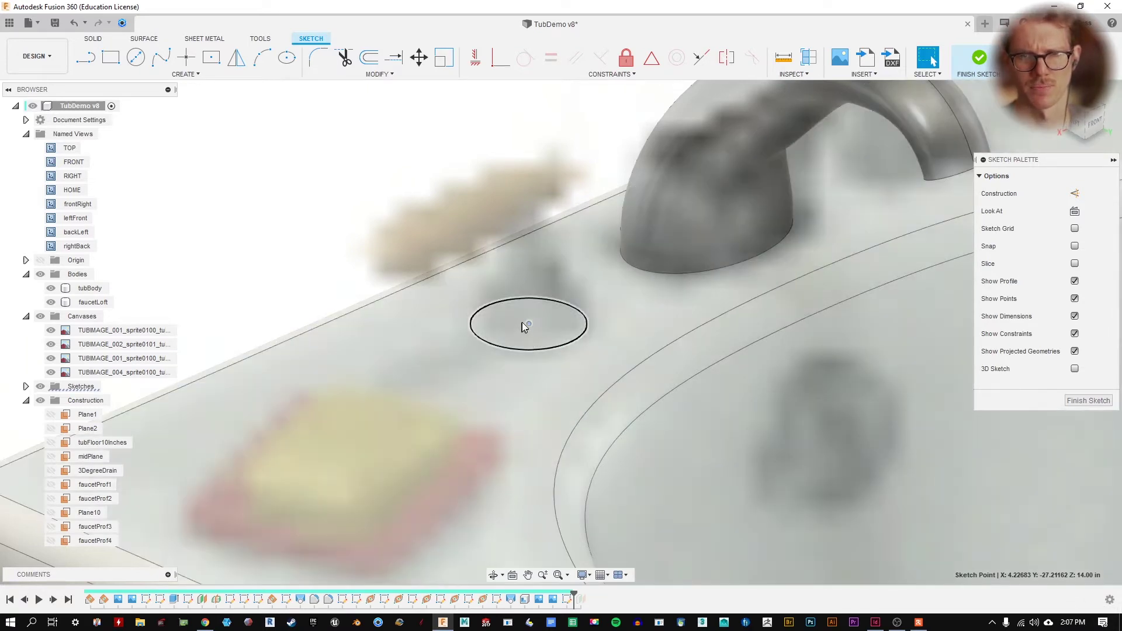
pyautogui.moveTo(529, 323); pyautogui.dragTo(530, 322)
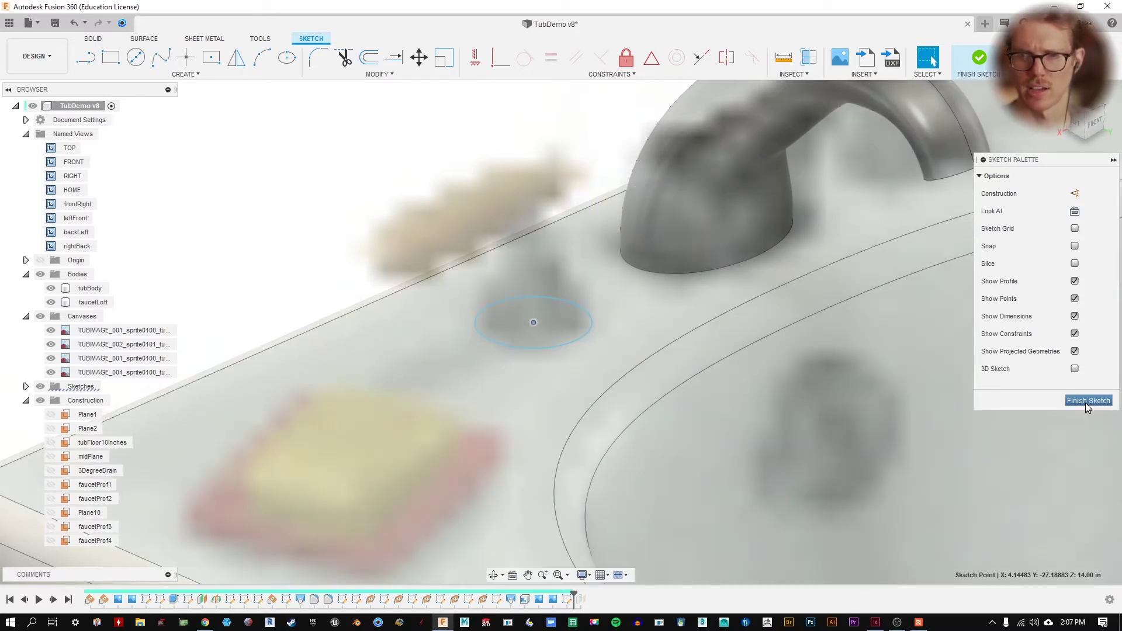
pyautogui.click(1085, 401)
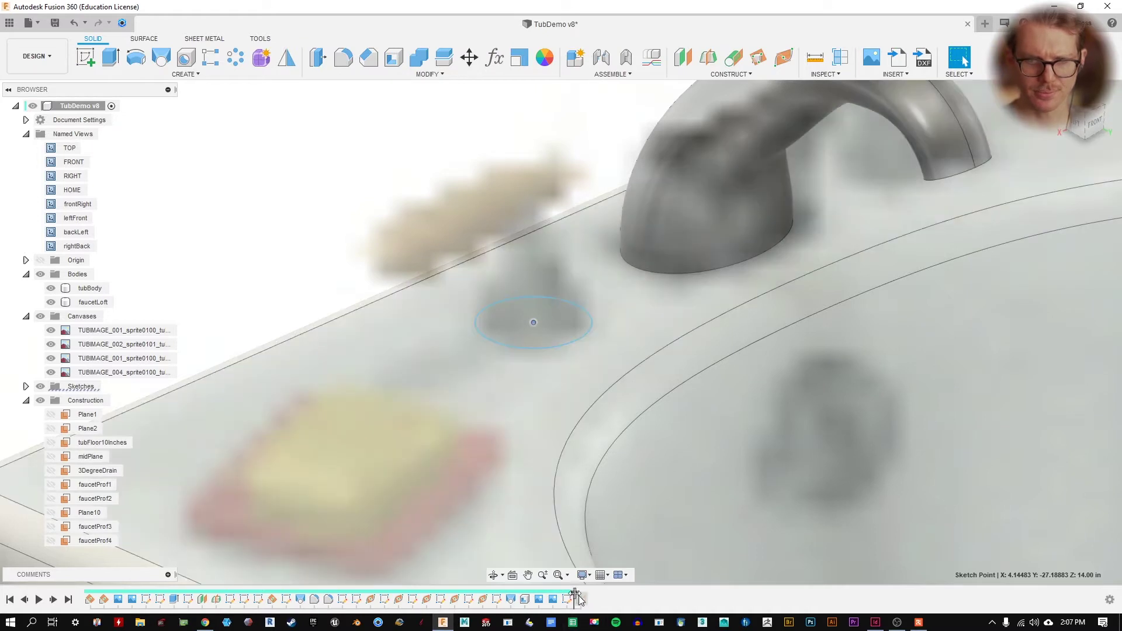
# - Roll the timeline forward past the tapHandleBase plane and set its offset distance to -2.75 in, in line with the sketched circle's center
pyautogui.moveTo(572, 592); pyautogui.dragTo(587, 590)
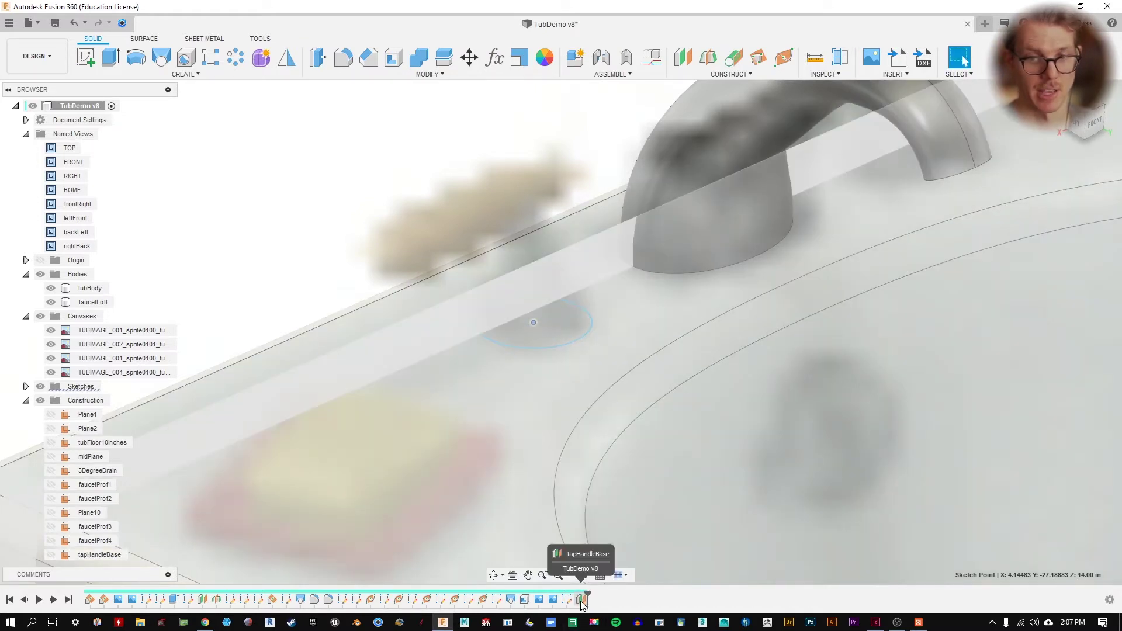
pyautogui.rightClick(582, 599)
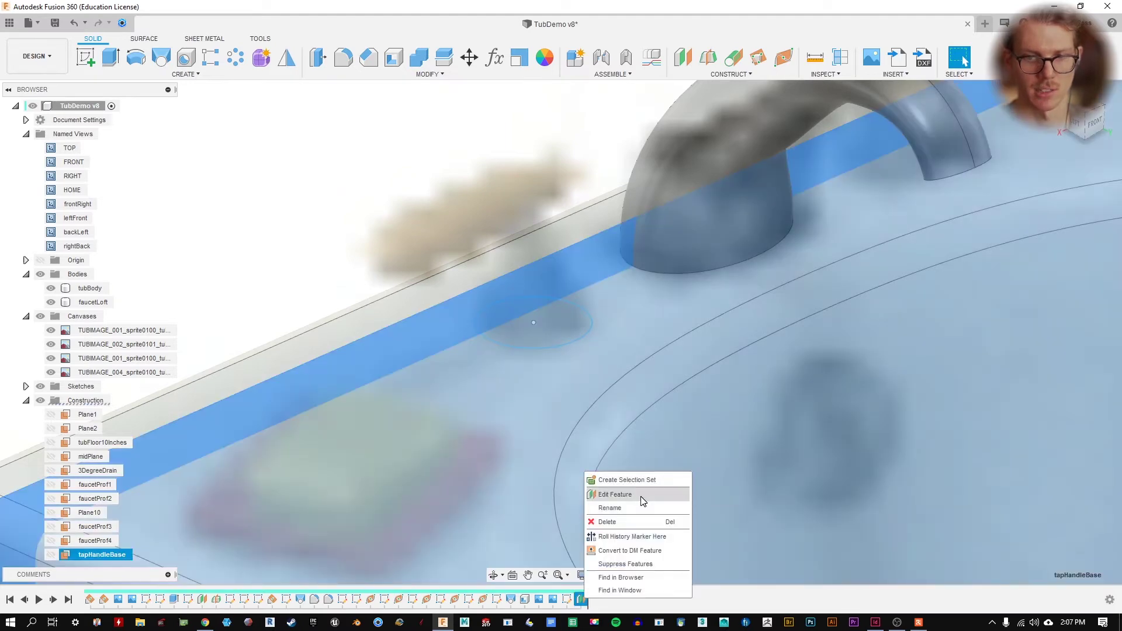
pyautogui.click(608, 494)
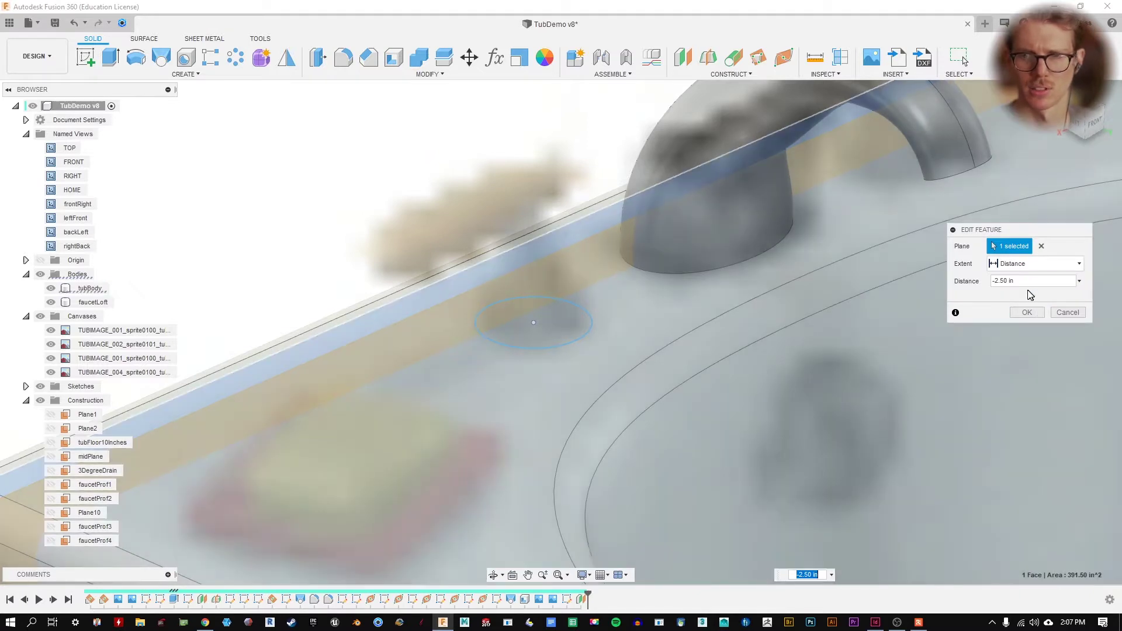
pyautogui.click(1003, 281)
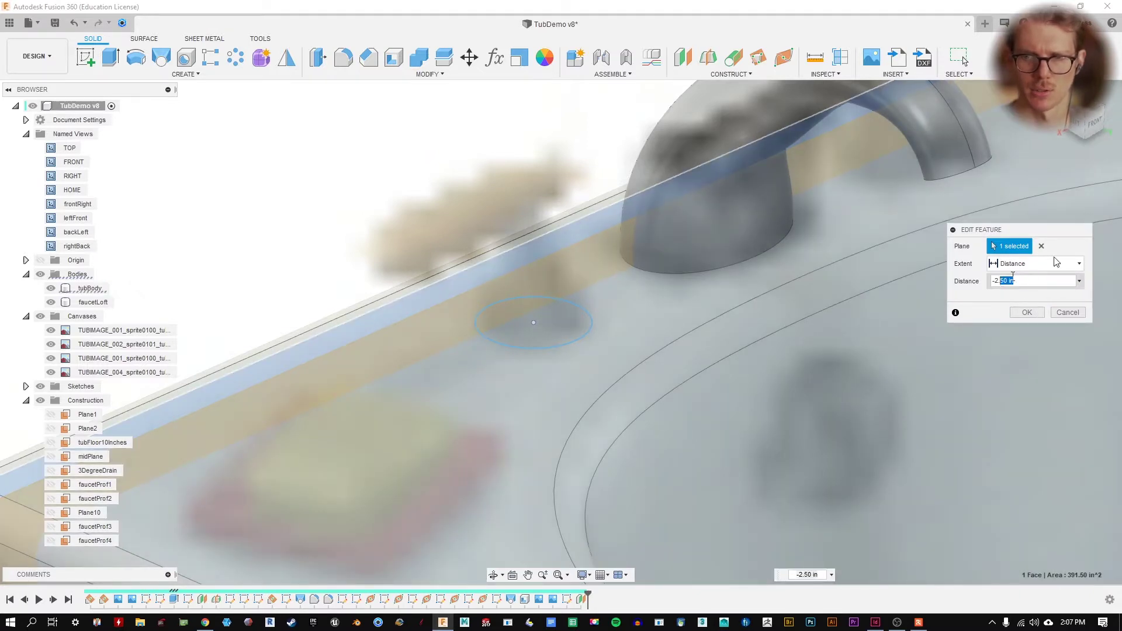
pyautogui.write('7')
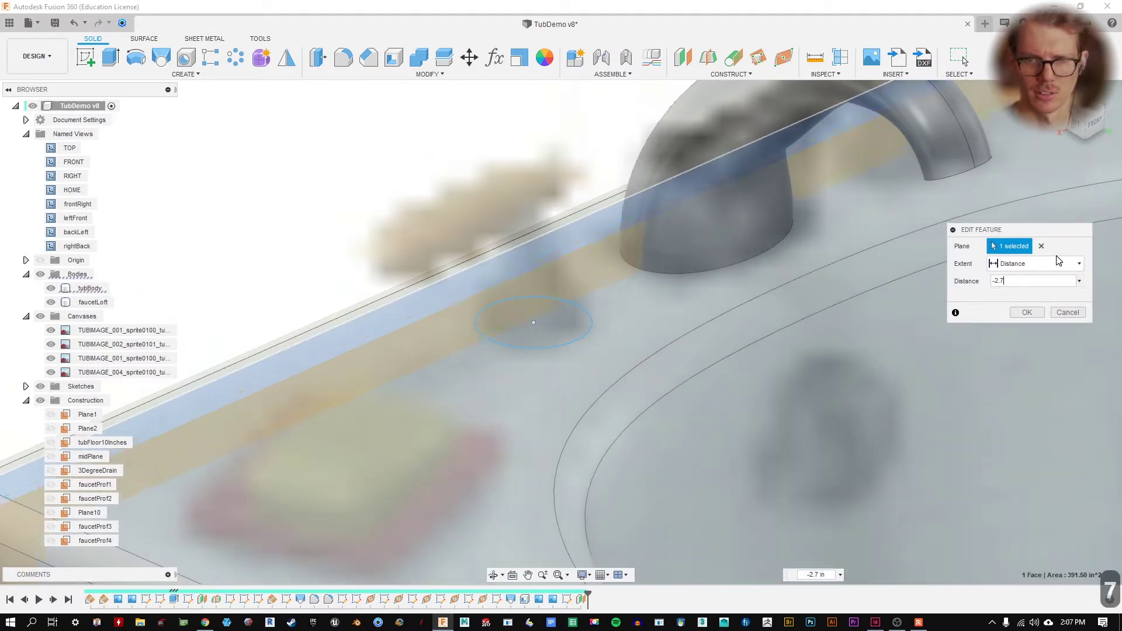
pyautogui.write('5')
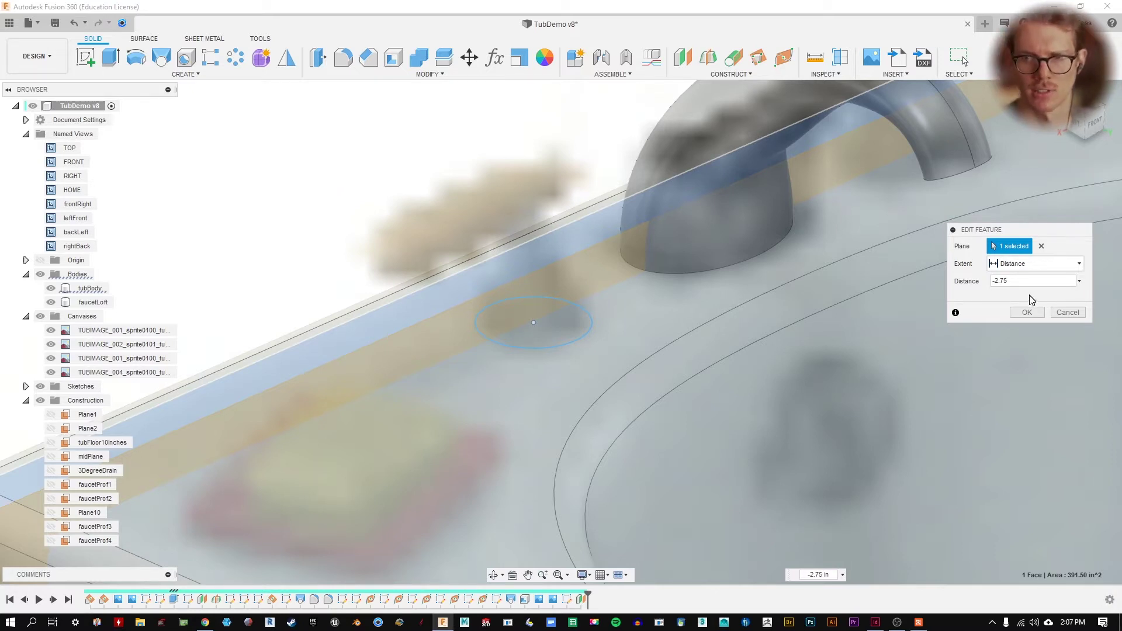
pyautogui.click(1027, 312)
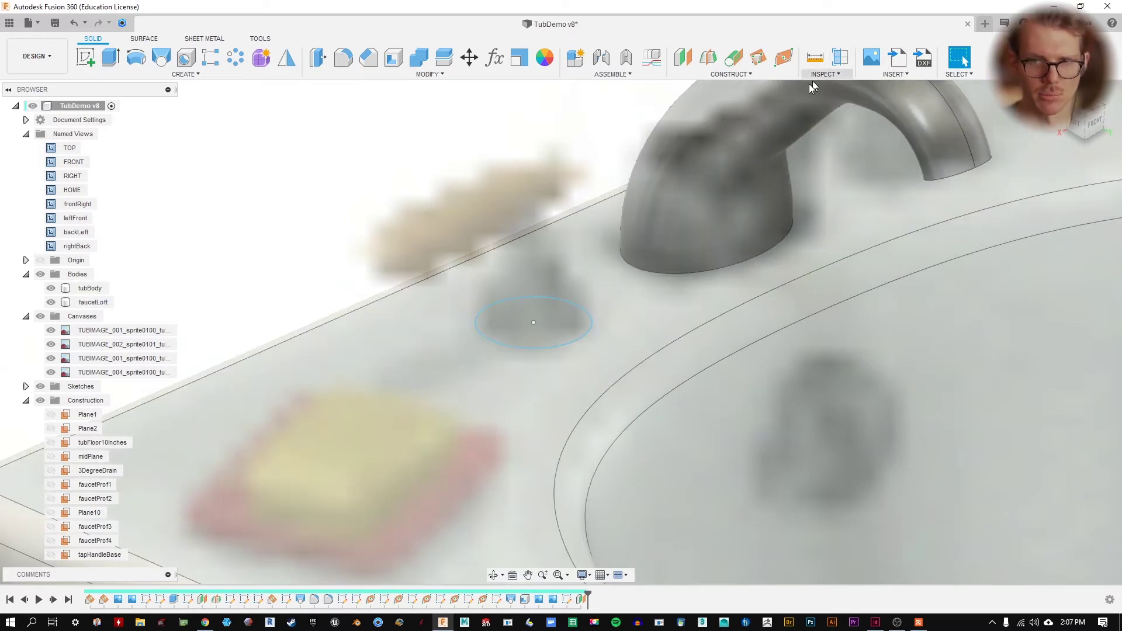
pyautogui.click(507, 299)
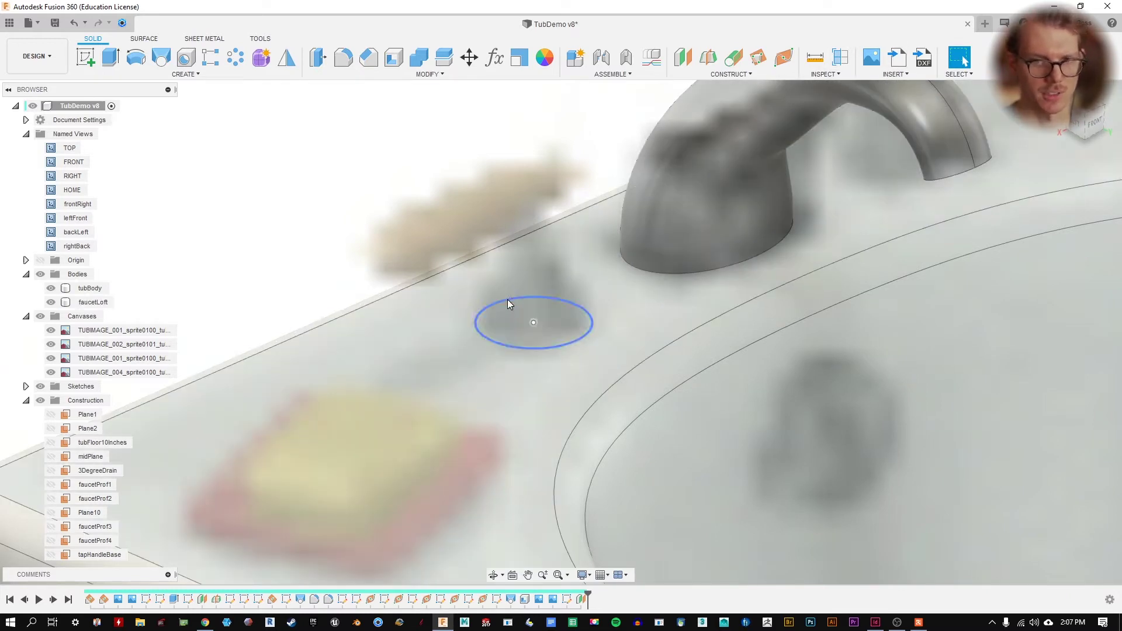
pyautogui.press('Escape')
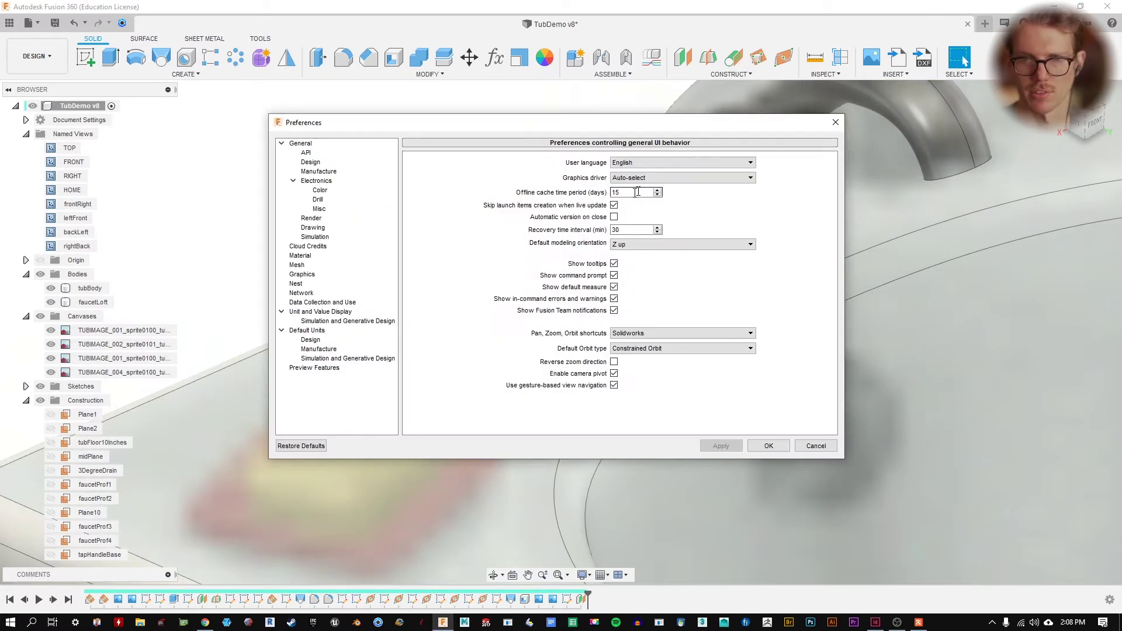
# - Turn on Auto look at sketch in the general Design preferences and accept the preferences
pyautogui.moveTo(542, 116); pyautogui.dragTo(563, 128)
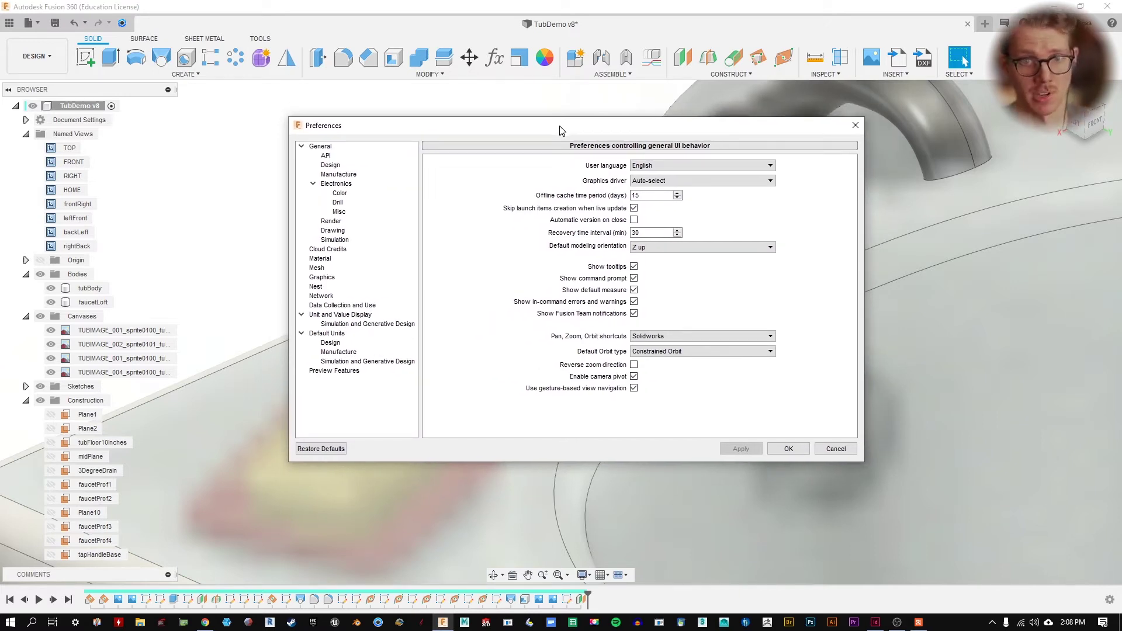
pyautogui.click(321, 167)
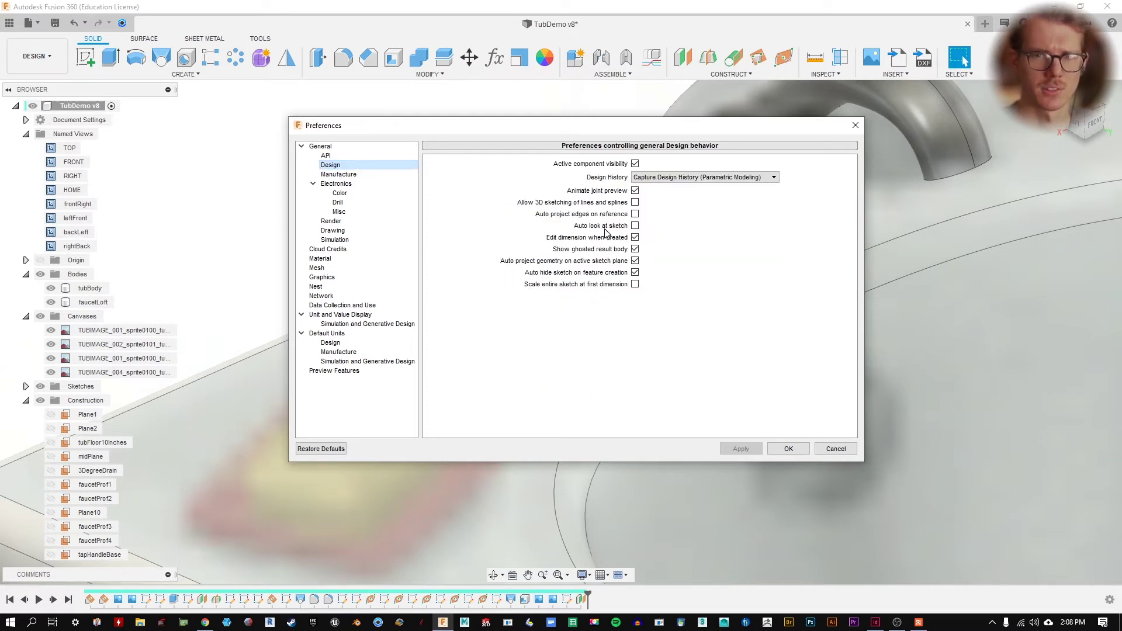
pyautogui.click(636, 226)
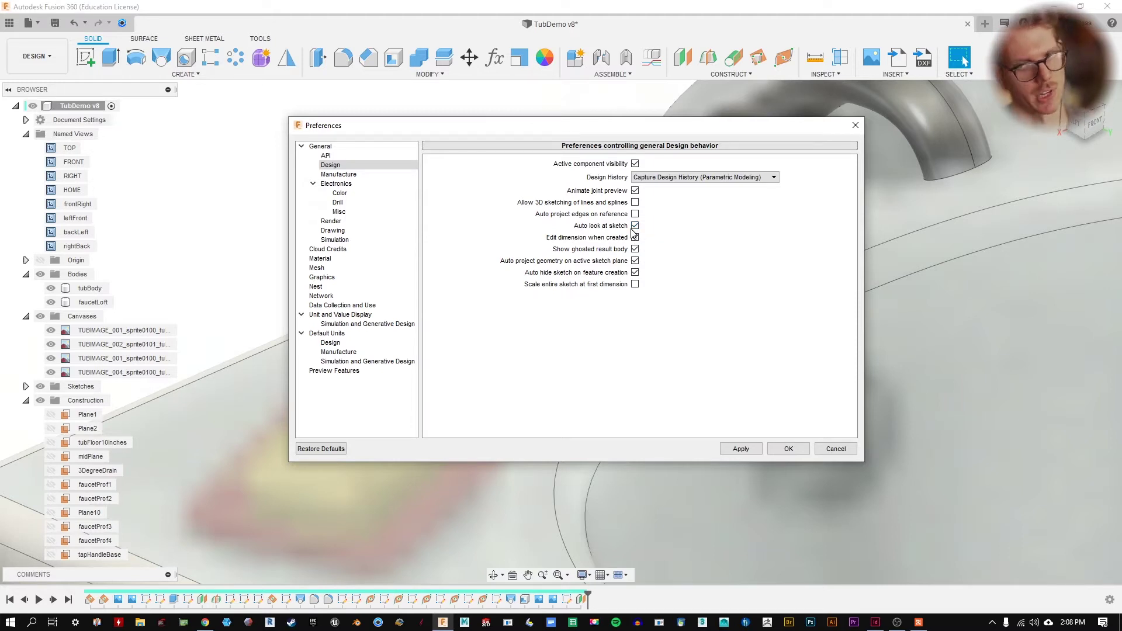
pyautogui.click(788, 449)
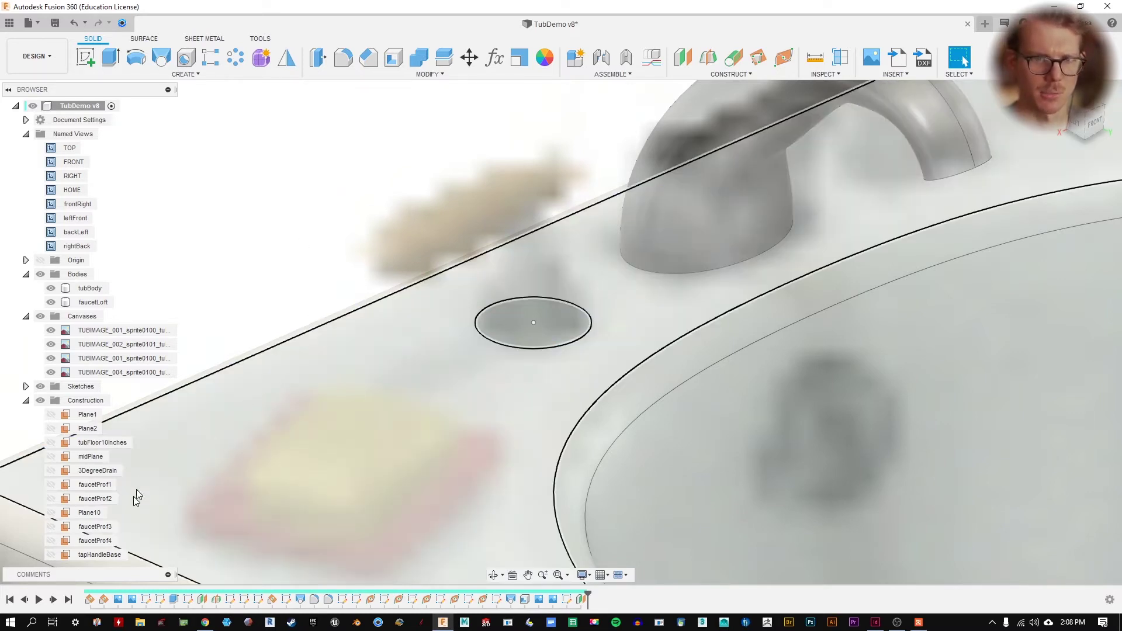
# - Hide the tubBody body and show the tapHandleBase construction plane
pyautogui.click(51, 288)
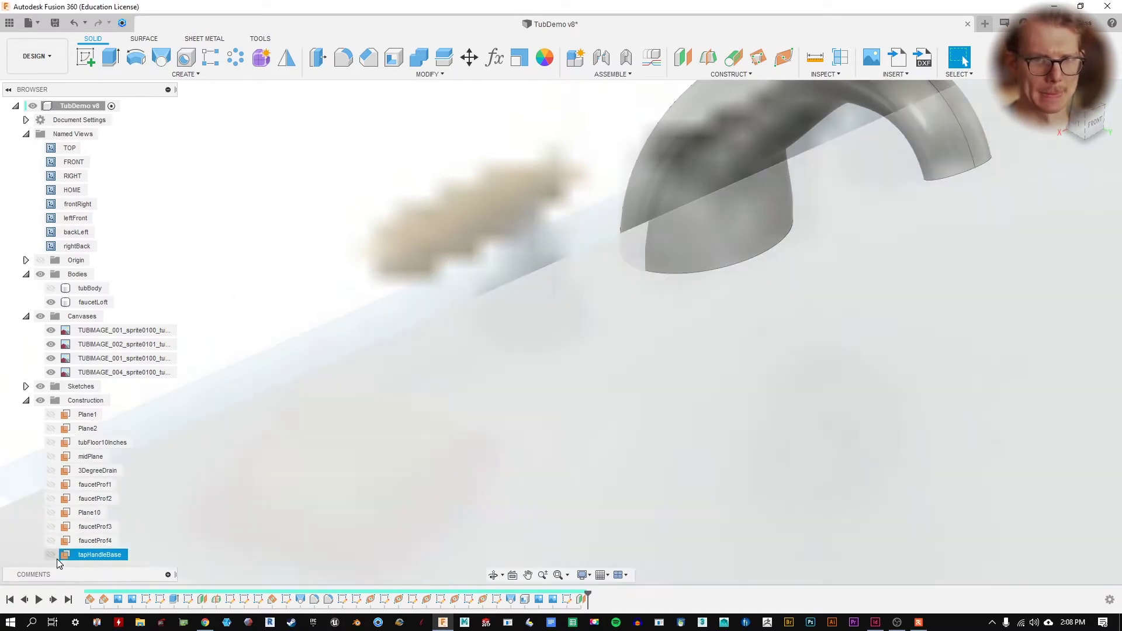
pyautogui.click(51, 555)
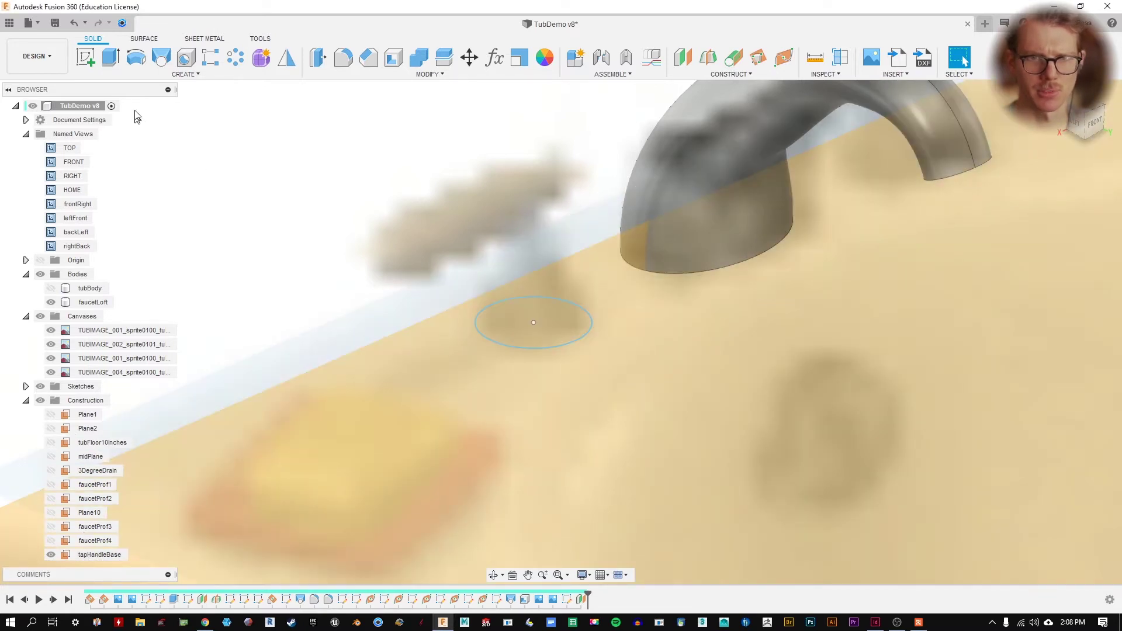
pyautogui.click(86, 59)
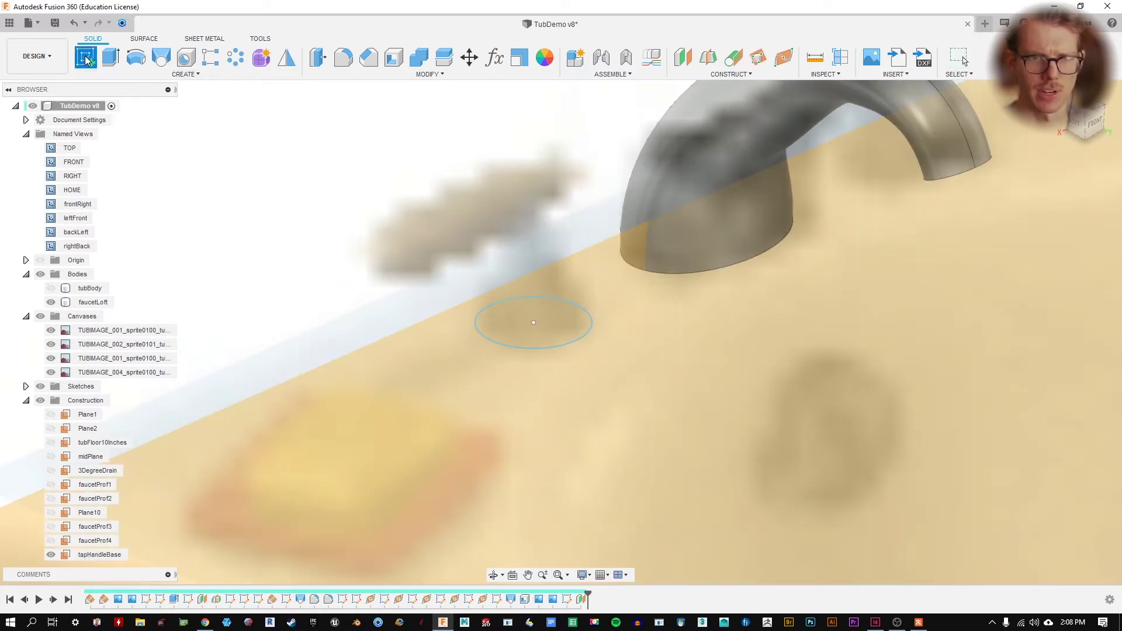
pyautogui.click(108, 557)
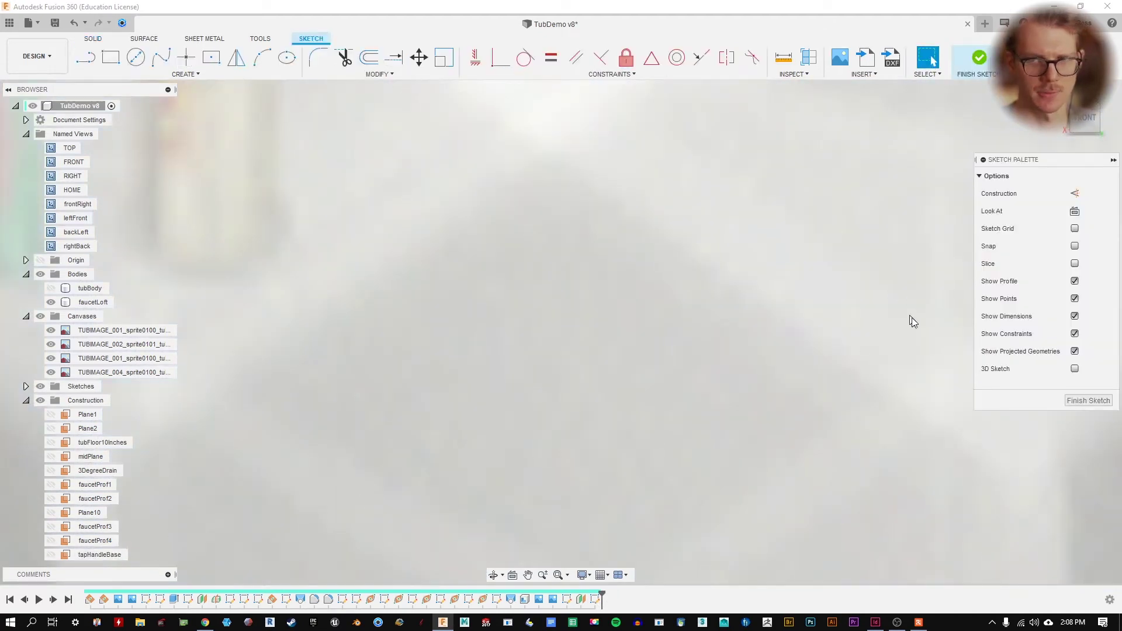
pyautogui.click(1088, 401)
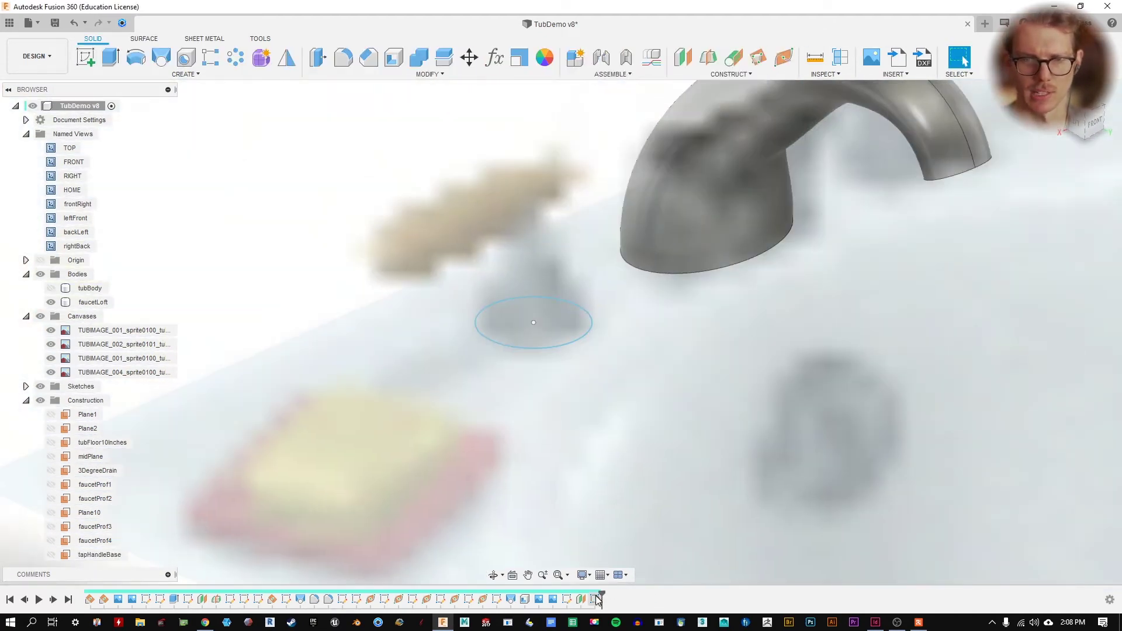
pyautogui.rightClick(598, 600)
pyautogui.click(627, 533)
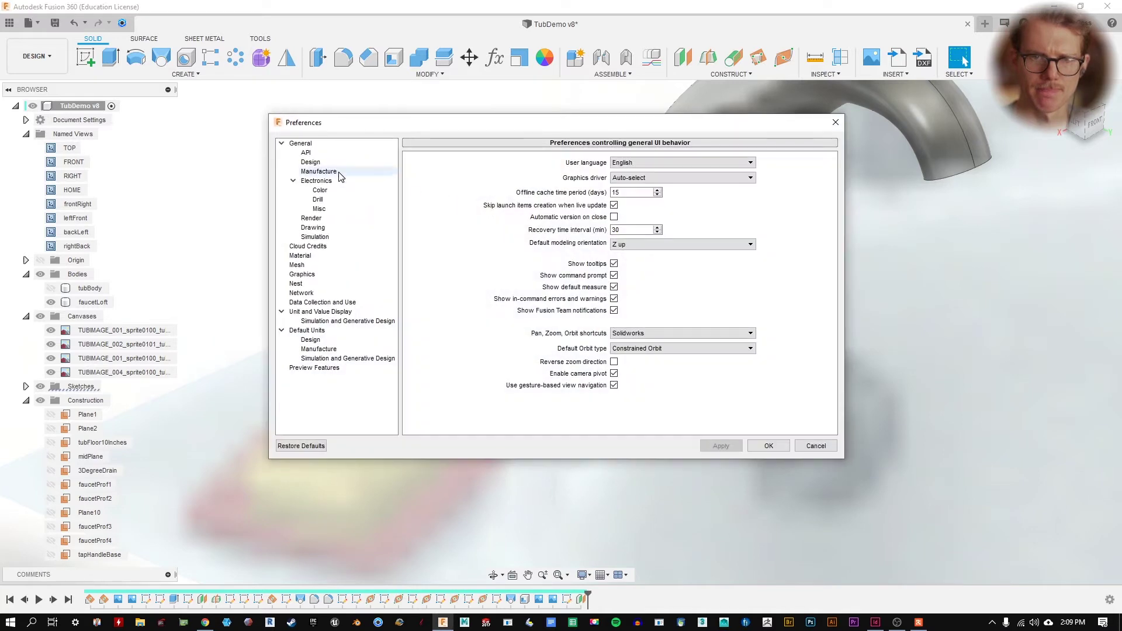
# - Turn off Auto look at sketch in the general Design preferences and accept the preferences
pyautogui.click(311, 163)
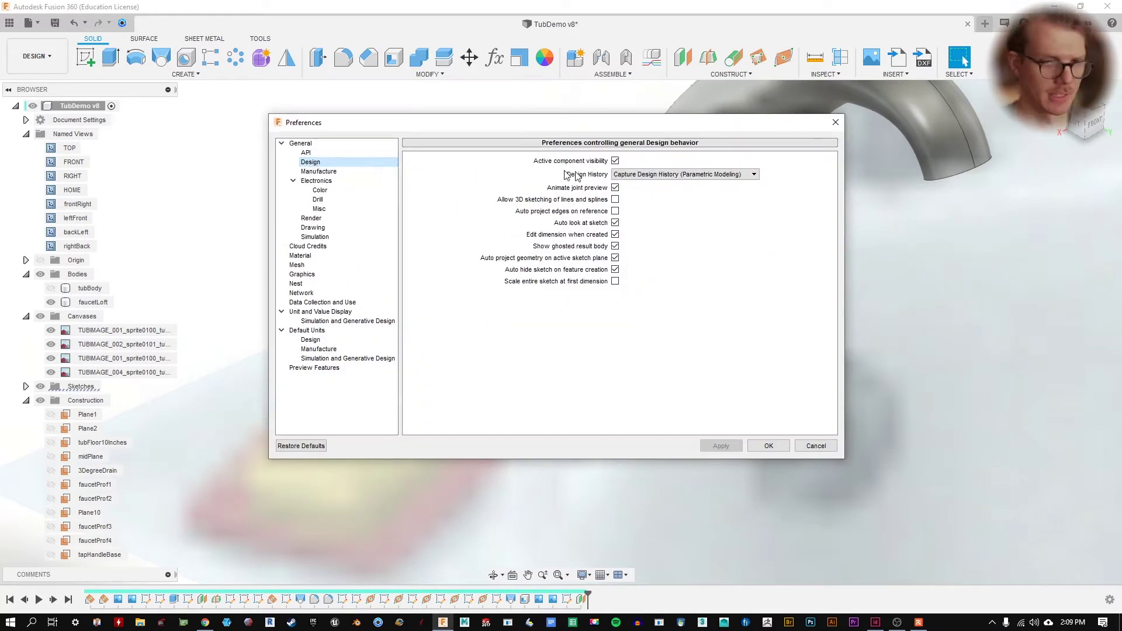
pyautogui.click(616, 223)
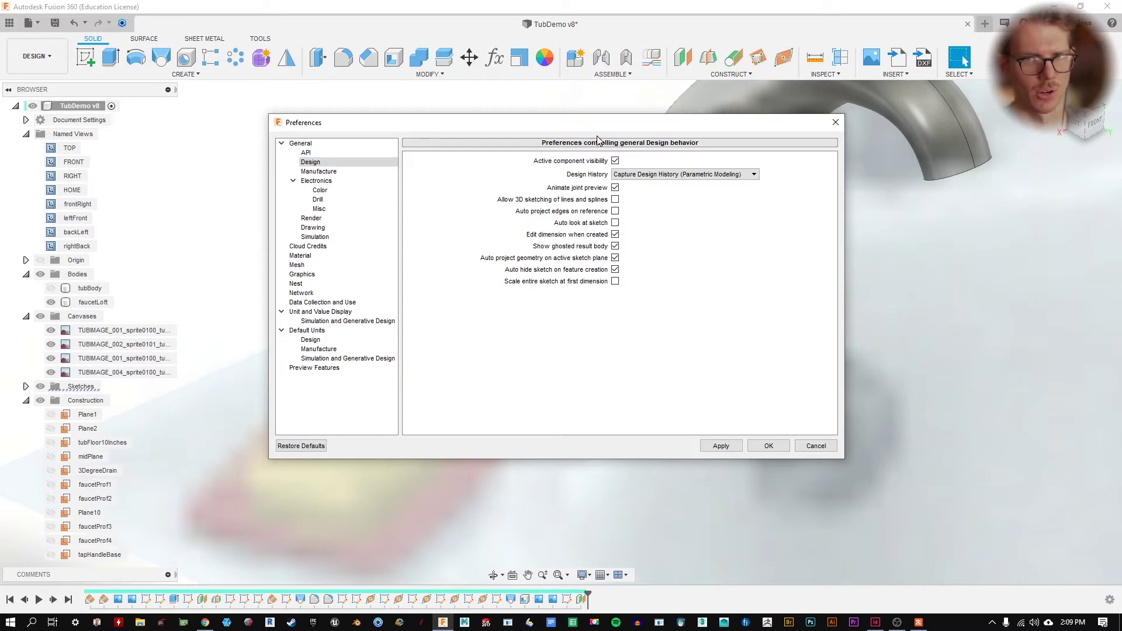
pyautogui.moveTo(610, 124); pyautogui.dragTo(606, 151)
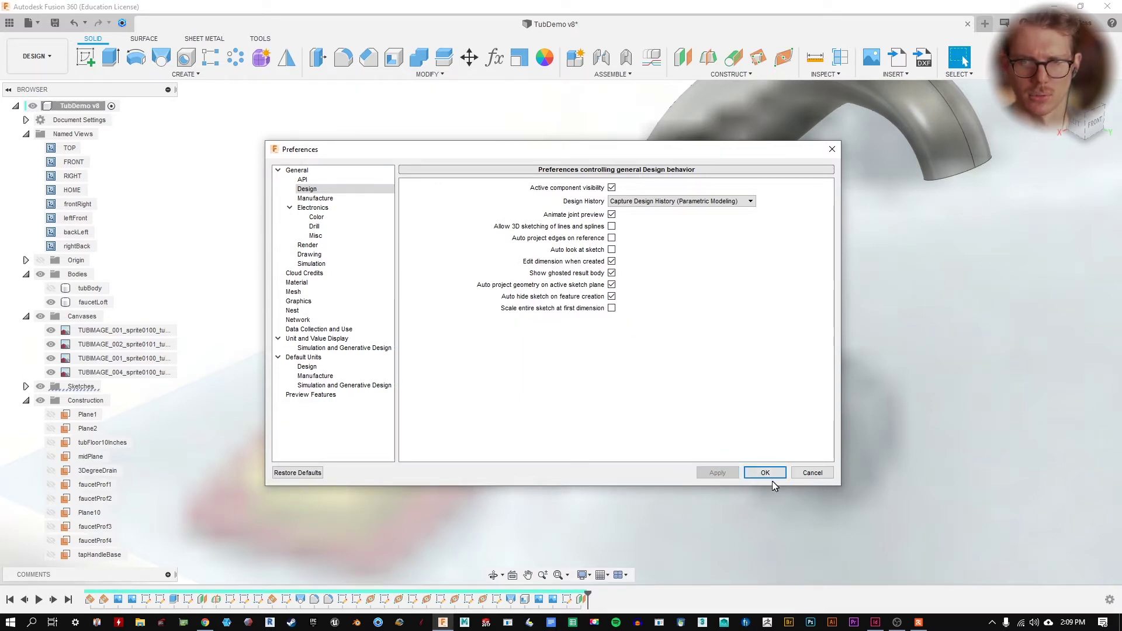
pyautogui.click(770, 476)
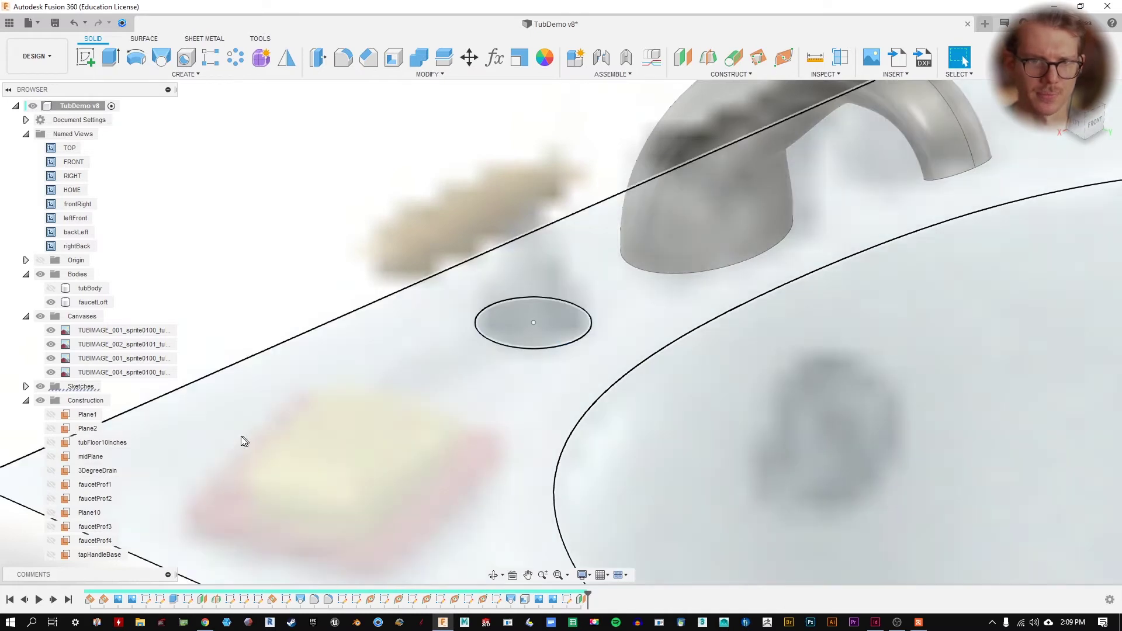
# - Start a sketch on the tapHandleBase plane and restore the leftFront named view
pyautogui.click(51, 555)
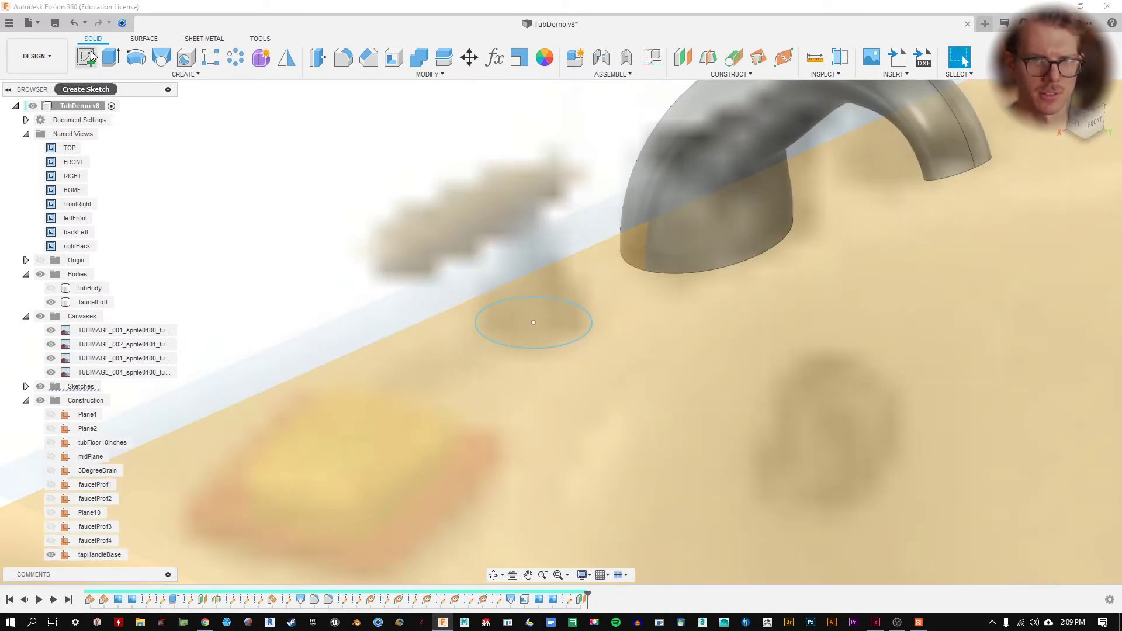
pyautogui.click(87, 56)
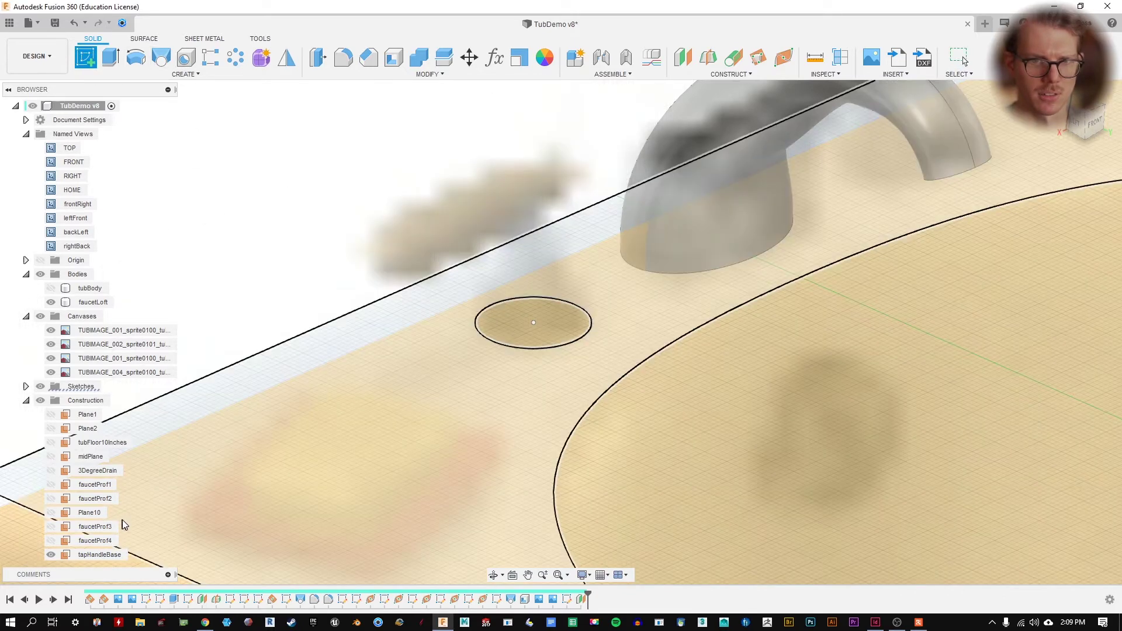
pyautogui.click(105, 555)
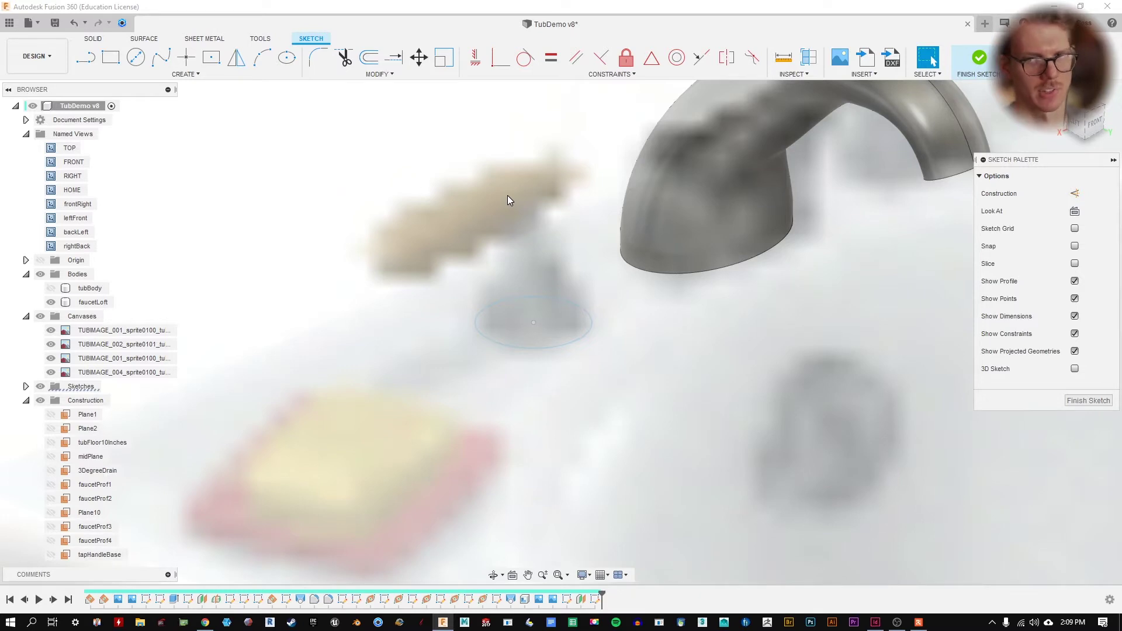
pyautogui.click(513, 575)
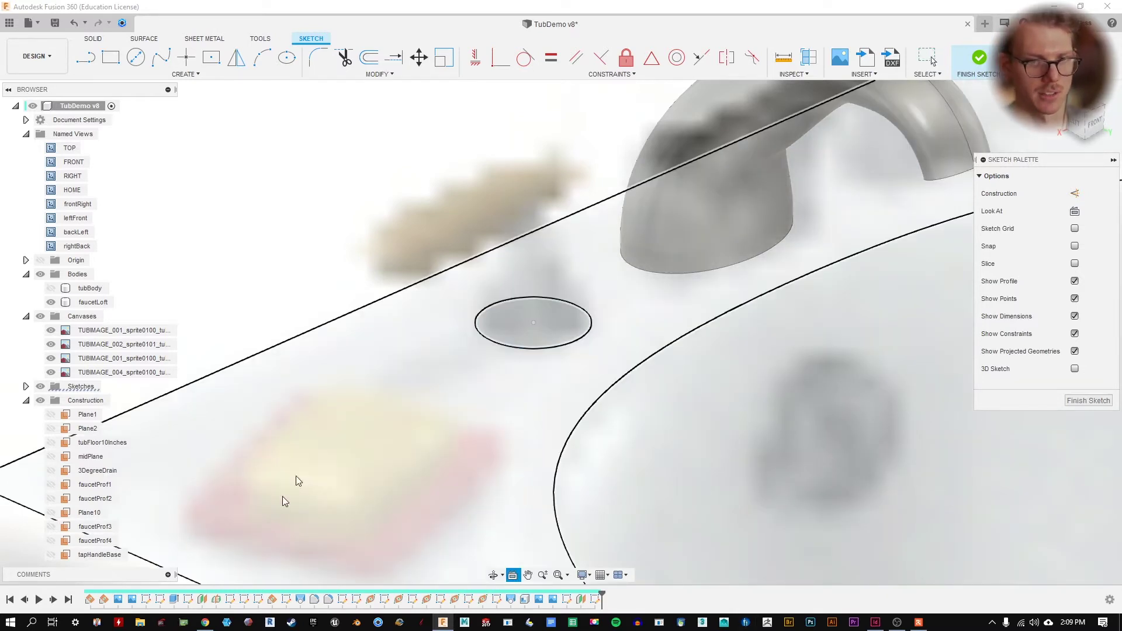
pyautogui.click(107, 555)
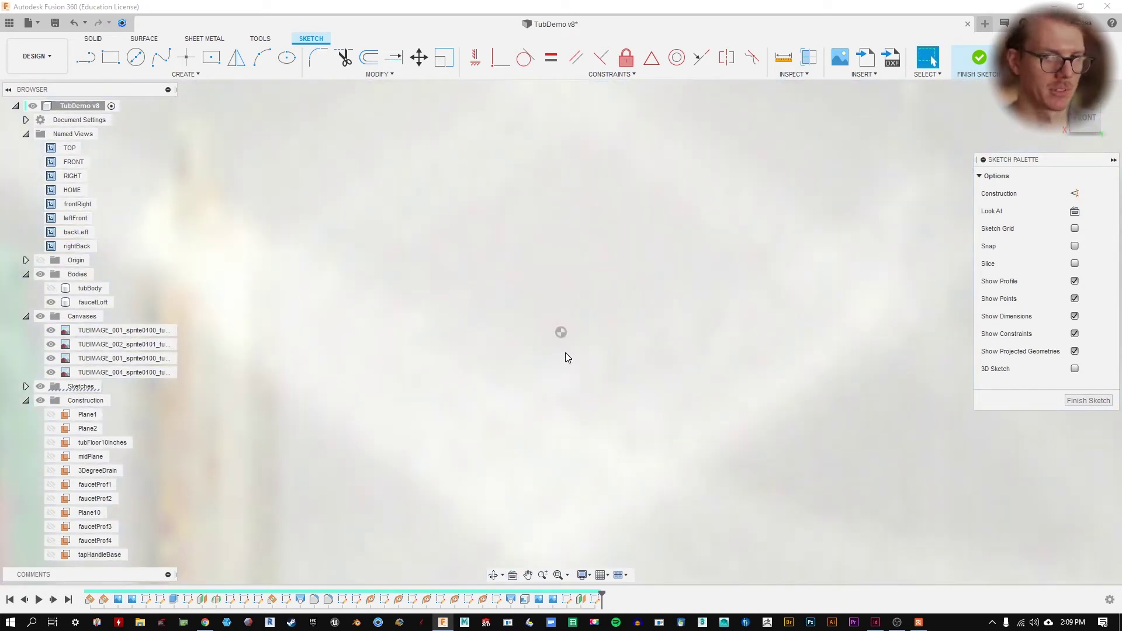
pyautogui.doubleClick(77, 232)
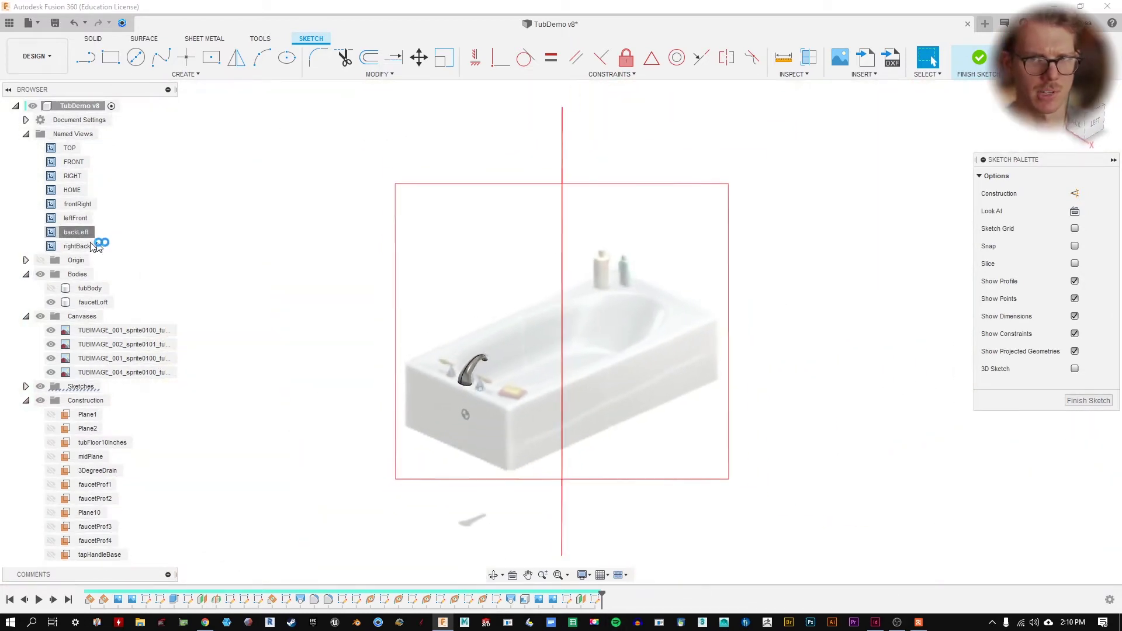
pyautogui.doubleClick(79, 204)
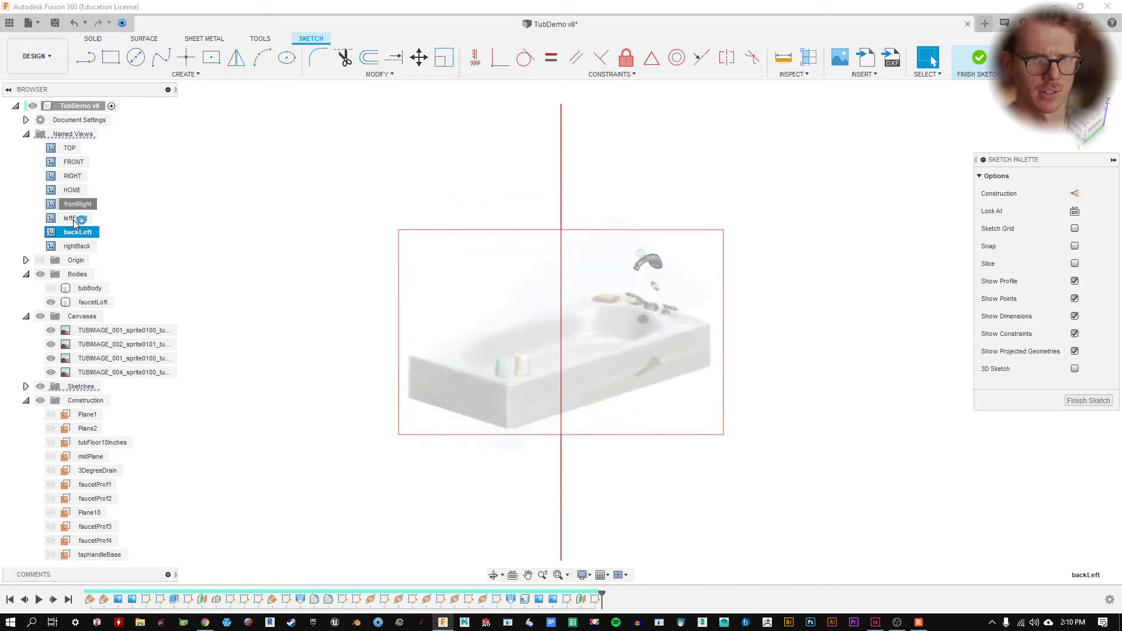
pyautogui.doubleClick(78, 218)
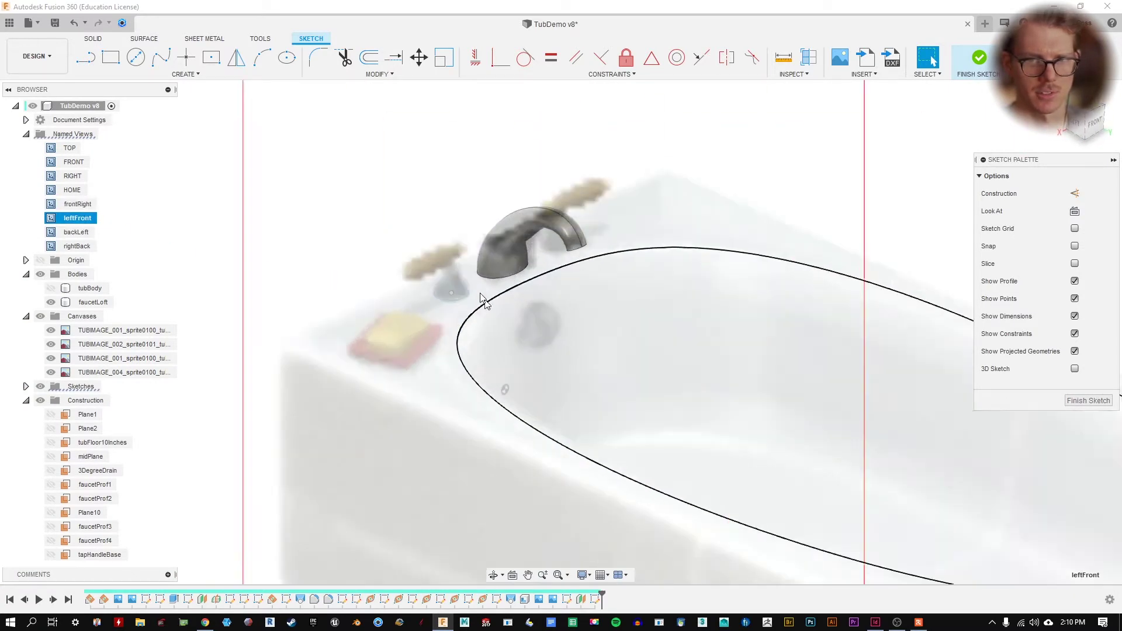
# - Sketch a four-point fit point spline from beside the base circle up along the side of the pictured handle base
pyautogui.scroll(3, 418, 271)
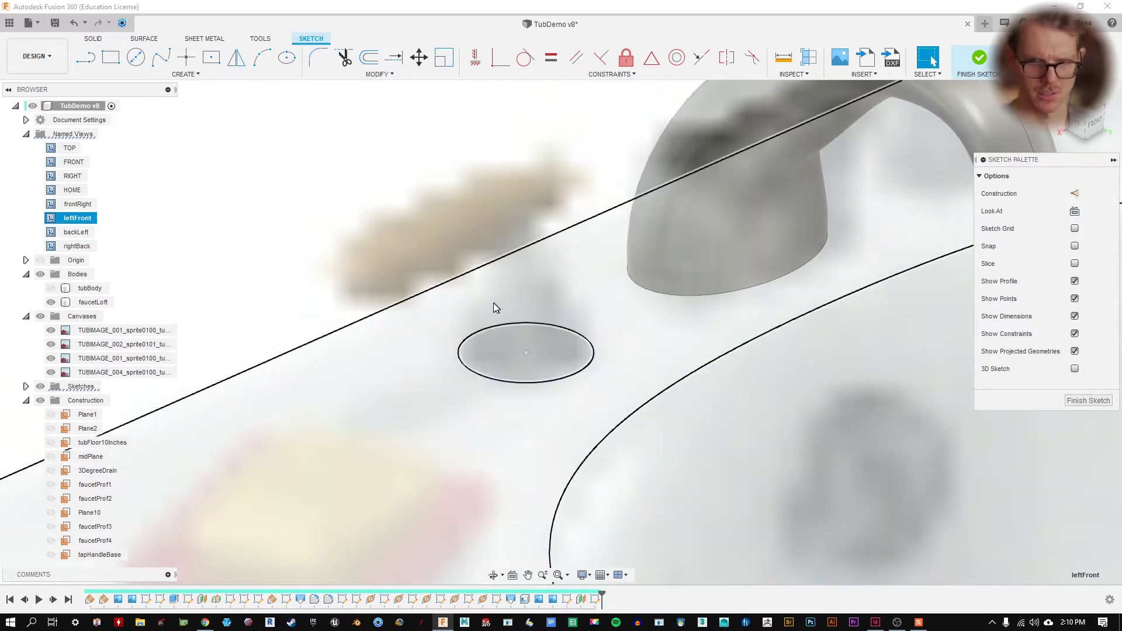
pyautogui.scroll(3, 522, 307)
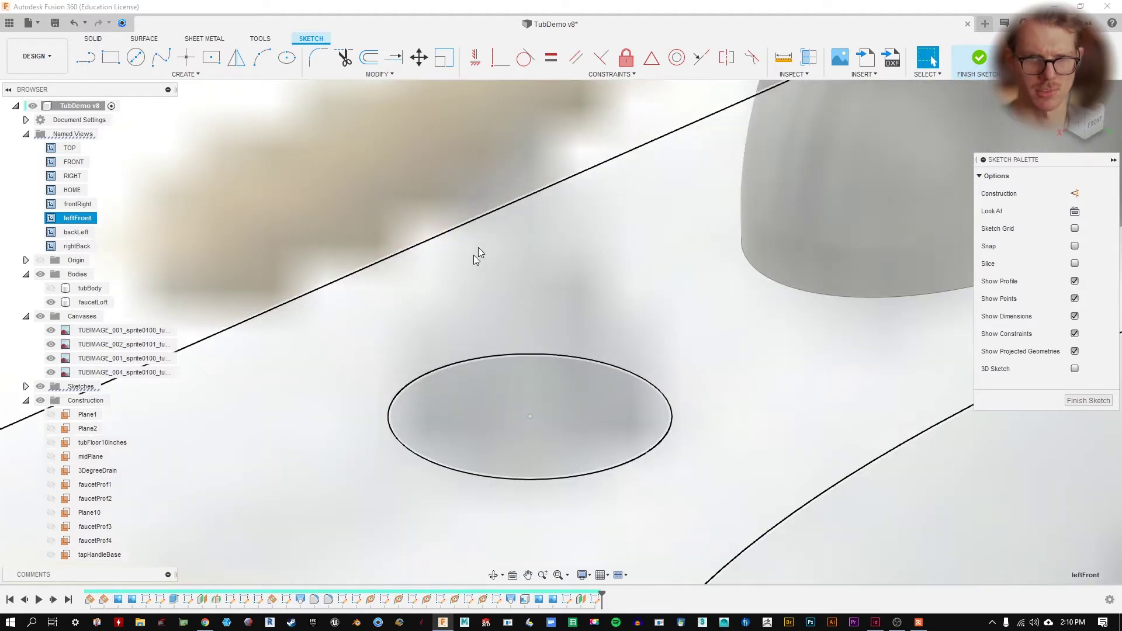
pyautogui.scroll(2, 559, 282)
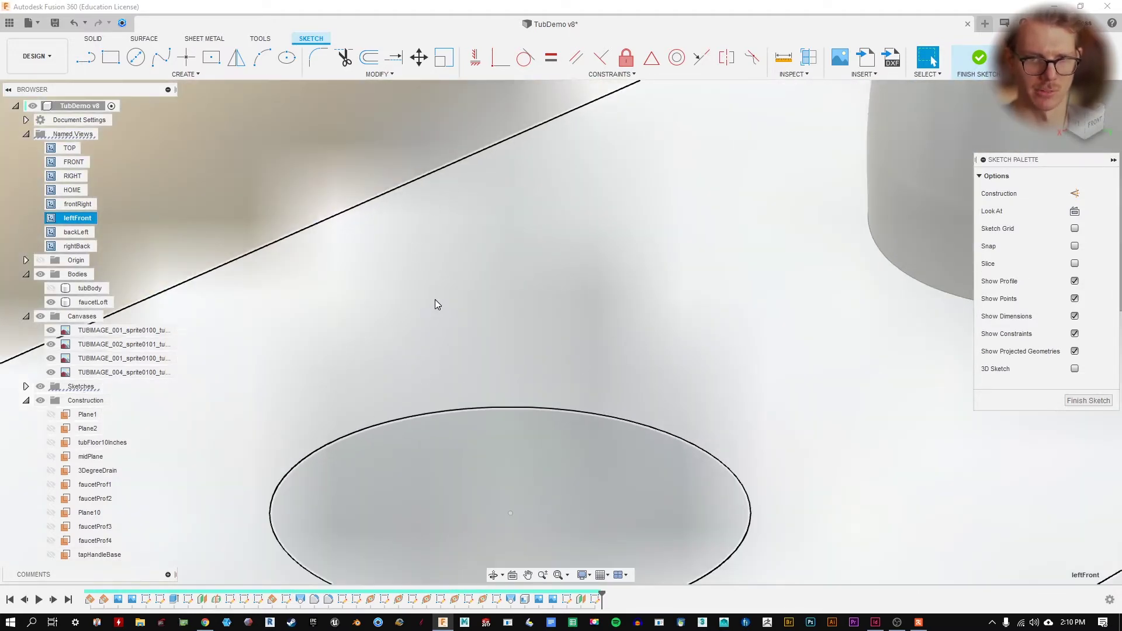
pyautogui.scroll(-3, 440, 299)
pyautogui.scroll(1, 498, 275)
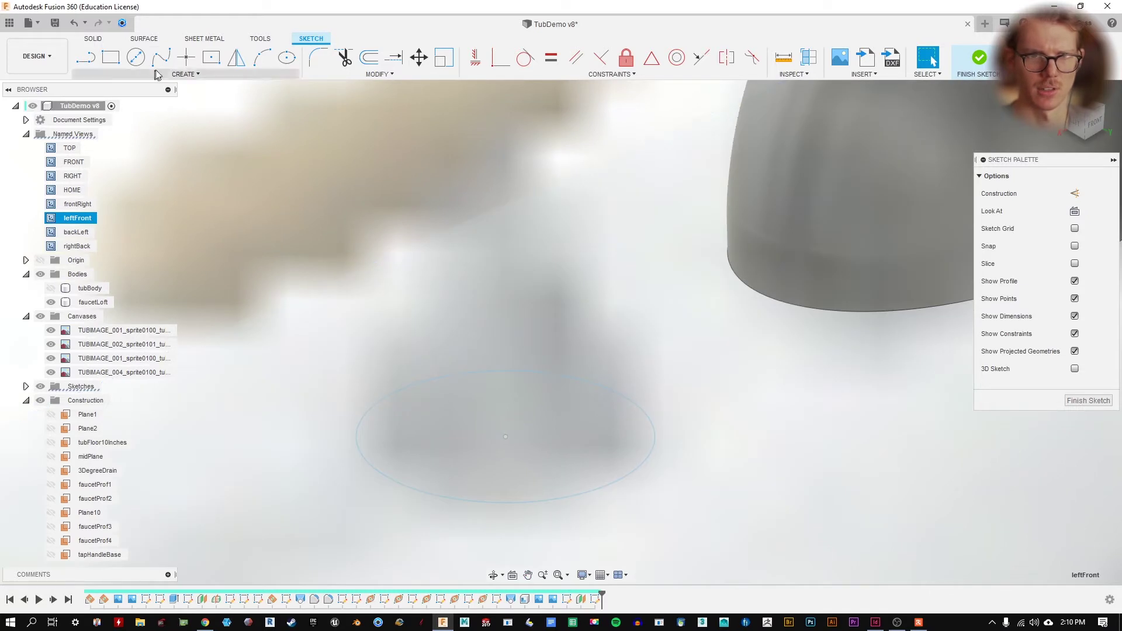
pyautogui.click(163, 61)
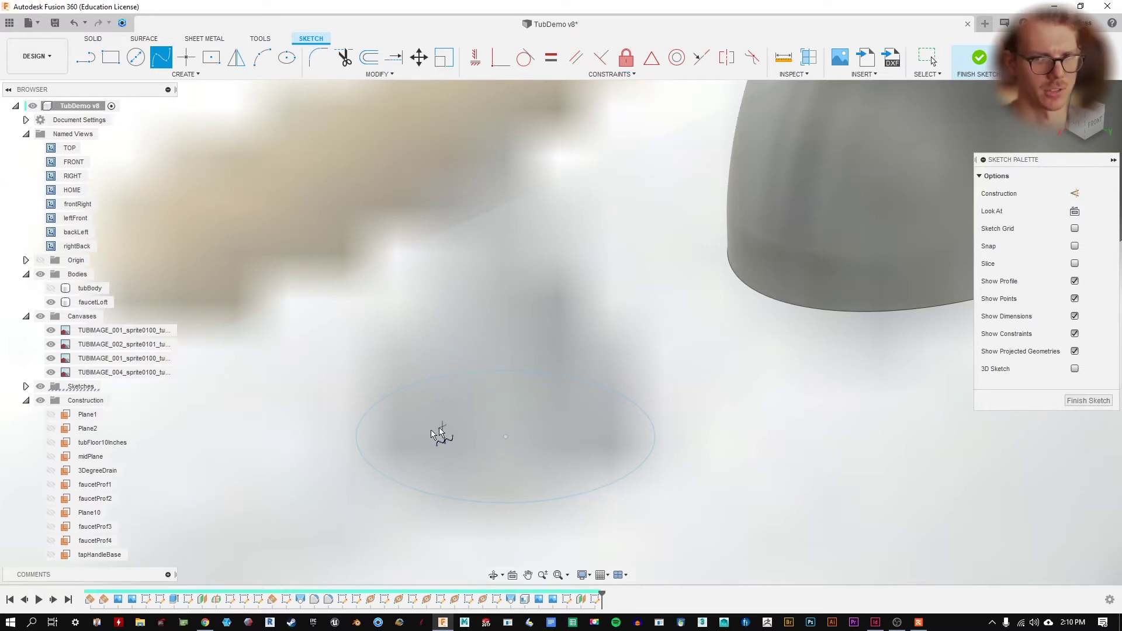
pyautogui.click(355, 478)
pyautogui.click(361, 348)
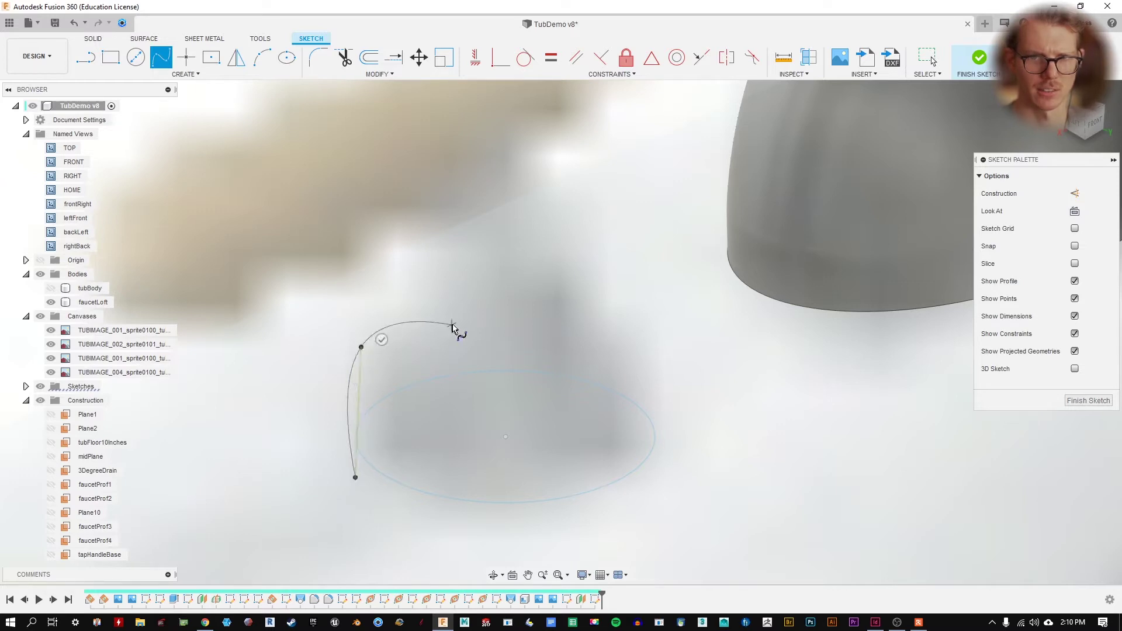
pyautogui.click(461, 320)
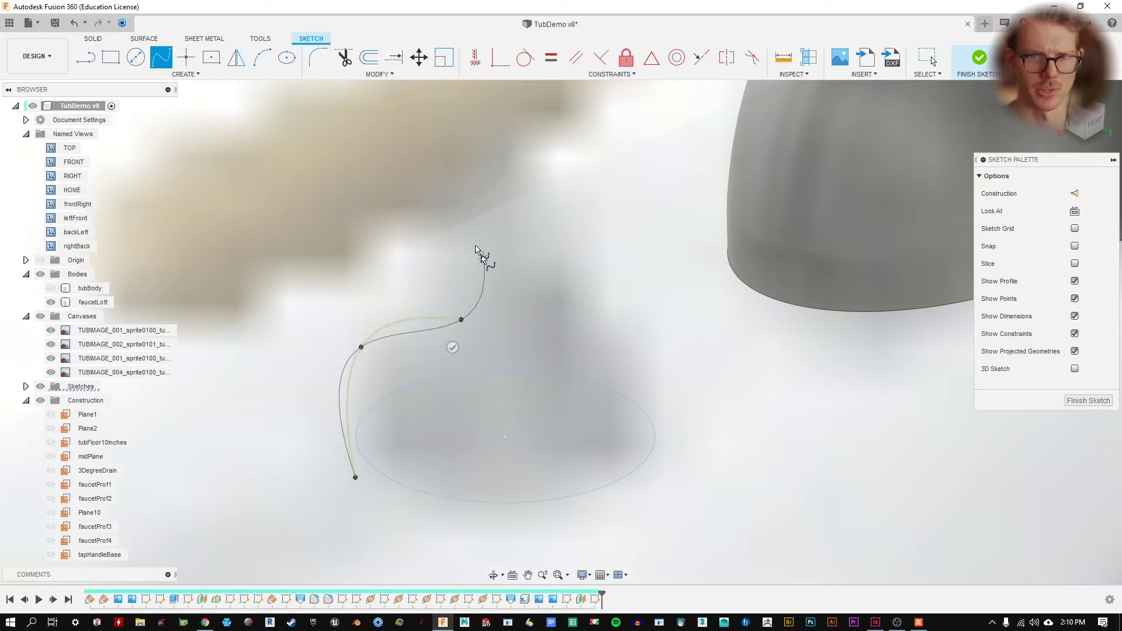
pyautogui.click(469, 223)
pyautogui.press('Return')
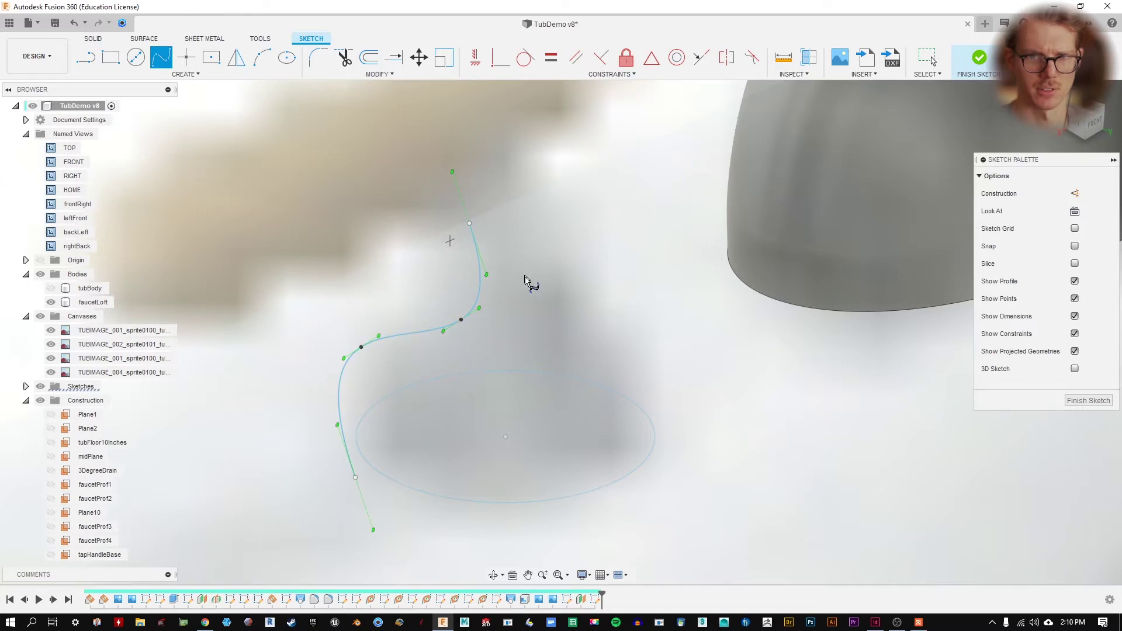
pyautogui.press('Escape')
# - Tilt the spline's upper end tangent, shift its middle points outward, and delete the middle fit point nearer the upper end
pyautogui.moveTo(486, 275); pyautogui.dragTo(410, 257)
pyautogui.moveTo(461, 320); pyautogui.dragTo(344, 353)
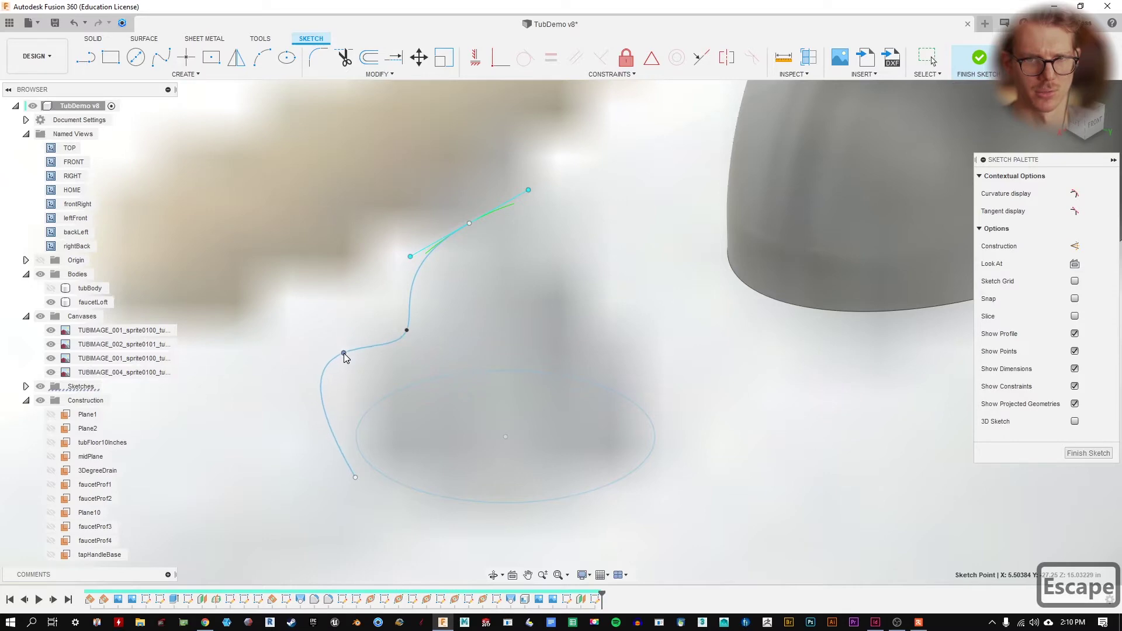
pyautogui.click(407, 331)
pyautogui.press('Delete')
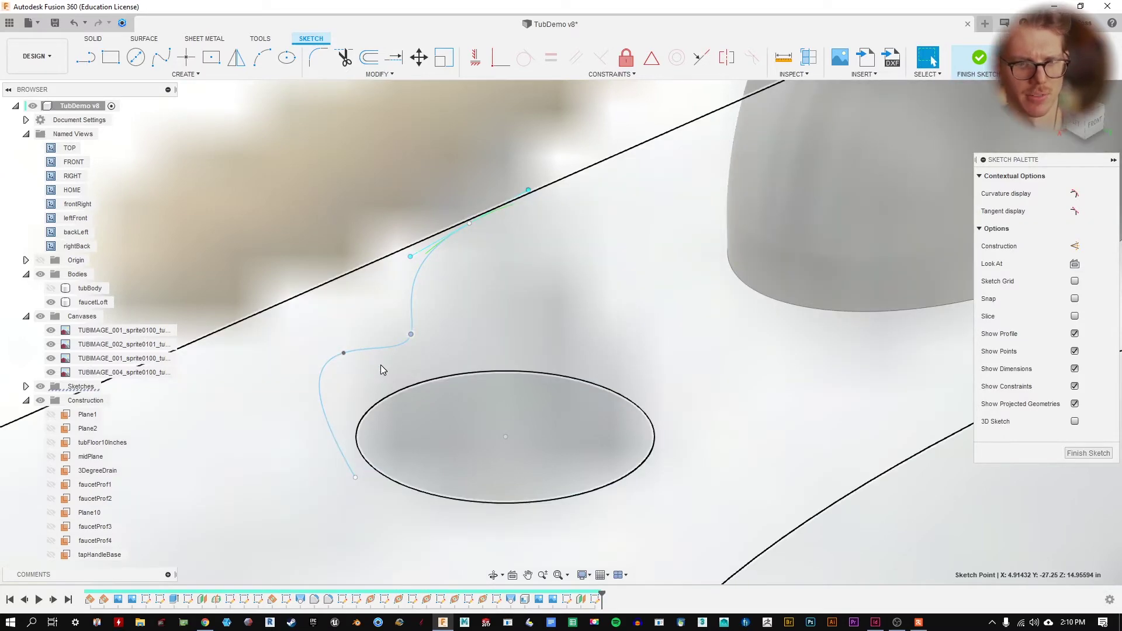
# - Bend the spline into an S-shape by tilting the tangent handle at its middle point and steepening the one at its lower end
pyautogui.click(344, 352)
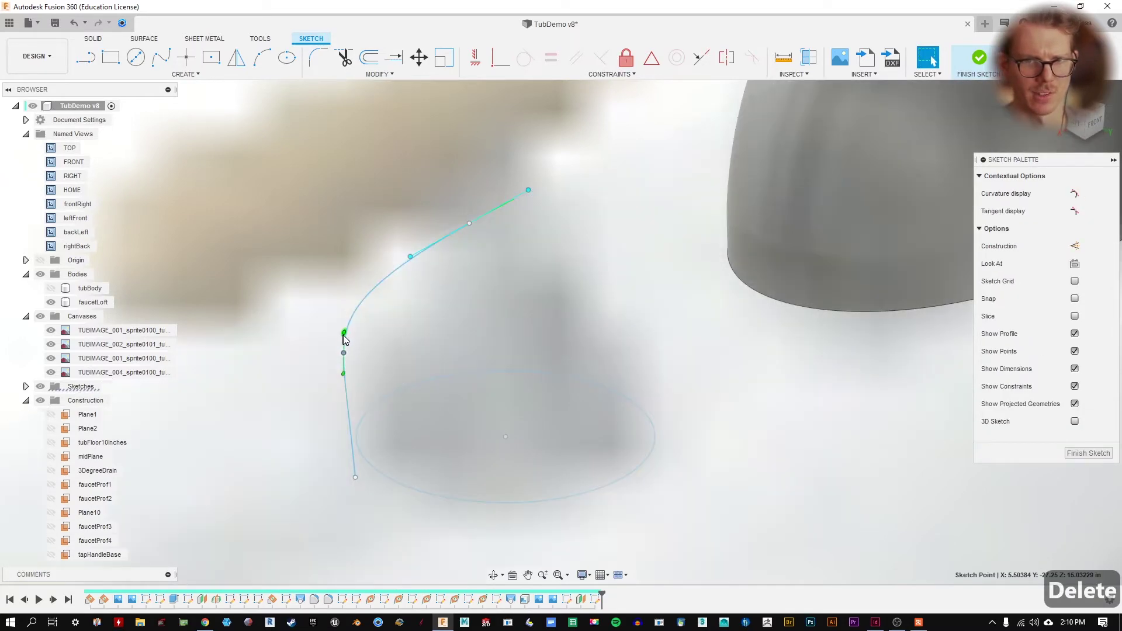
pyautogui.moveTo(344, 329); pyautogui.dragTo(378, 343)
pyautogui.click(281, 391)
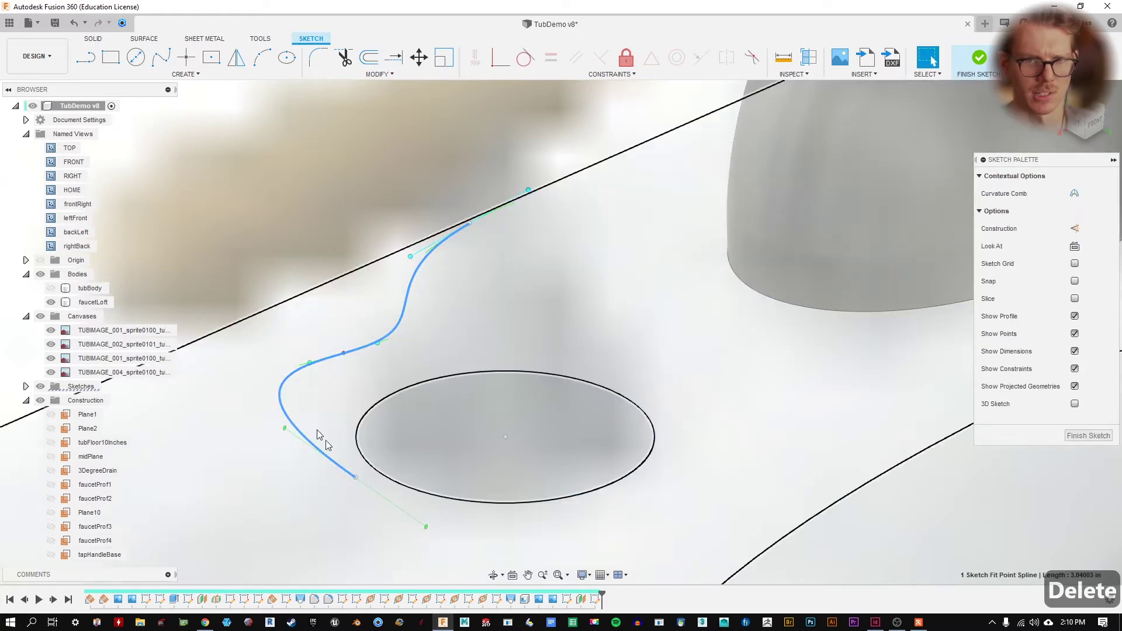
pyautogui.moveTo(426, 526); pyautogui.dragTo(369, 539)
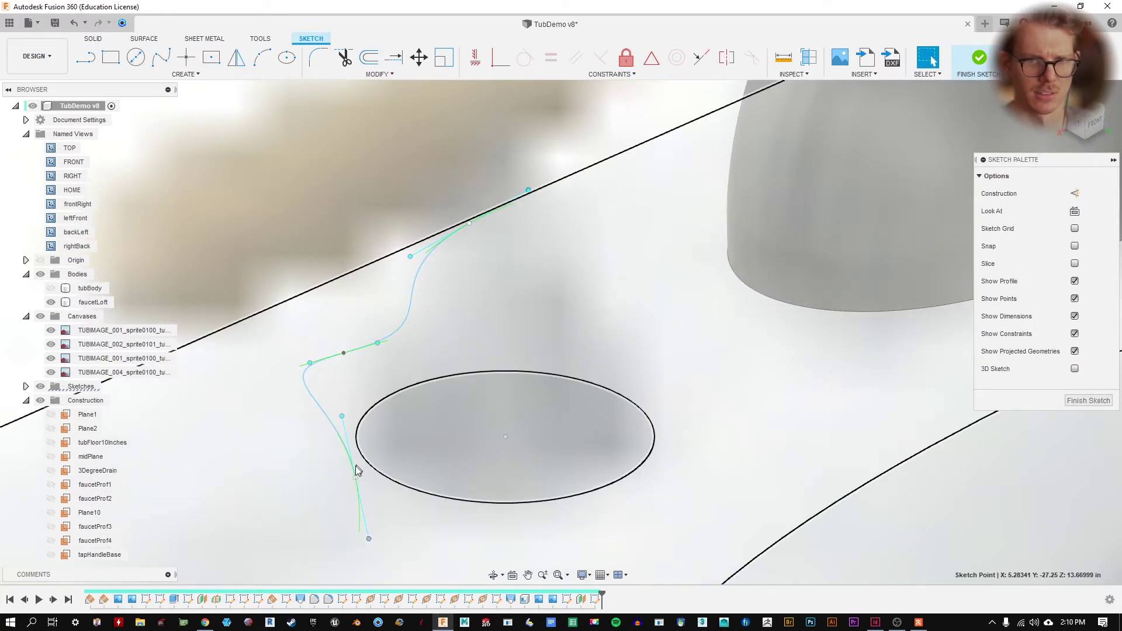
# - Refine the spline's end and middle points to follow the pictured handle base, make its lower tangent nearly vertical, and finish the sketch
pyautogui.click(356, 478)
pyautogui.moveTo(356, 479); pyautogui.dragTo(333, 479)
pyautogui.moveTo(344, 354); pyautogui.dragTo(386, 357)
pyautogui.moveTo(528, 190)
pyautogui.mouseDown()
pyautogui.moveTo(533, 219)
pyautogui.moveTo(538, 210)
pyautogui.mouseUp()
pyautogui.moveTo(471, 226)
pyautogui.mouseDown()
pyautogui.moveTo(496, 225)
pyautogui.moveTo(482, 254)
pyautogui.mouseUp()
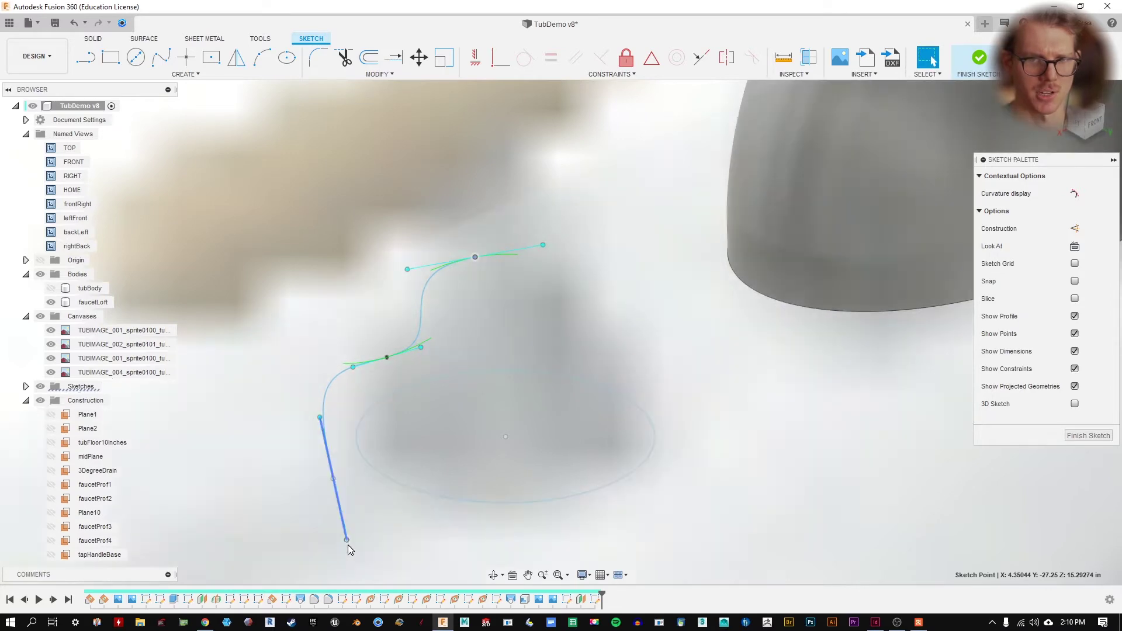
pyautogui.moveTo(348, 543)
pyautogui.mouseDown()
pyautogui.moveTo(329, 541)
pyautogui.moveTo(336, 547)
pyautogui.mouseUp()
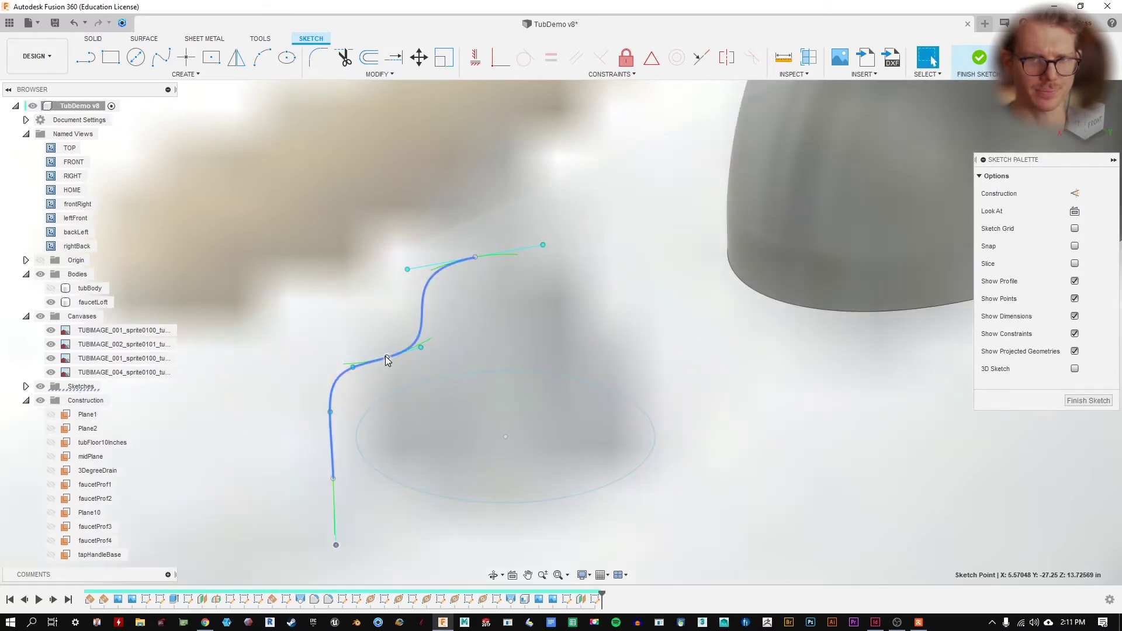
pyautogui.moveTo(386, 357); pyautogui.dragTo(395, 348)
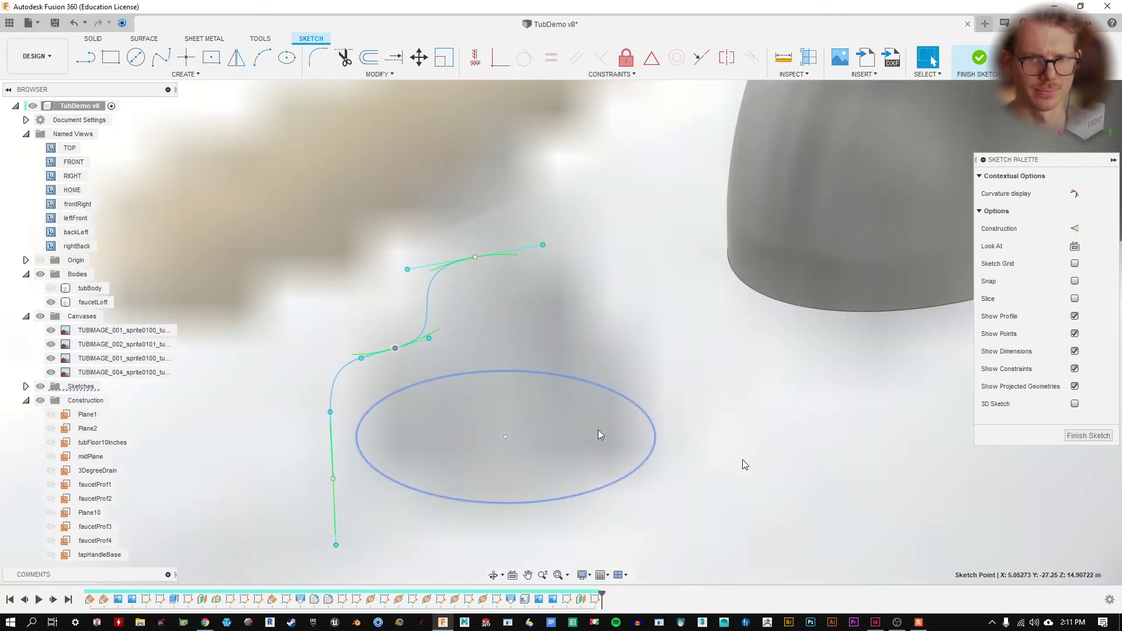
pyautogui.click(1088, 435)
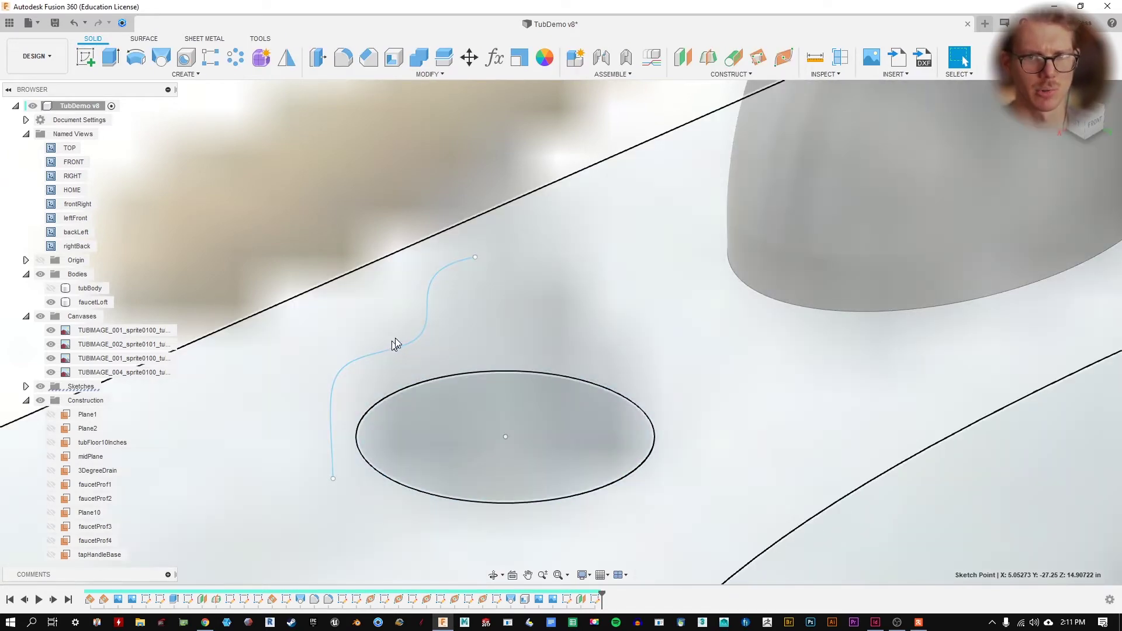
# - Move the whole spline profile so that it stands just outside the base circle, with its lower end level with the circle
pyautogui.moveTo(382, 351); pyautogui.dragTo(405, 329)
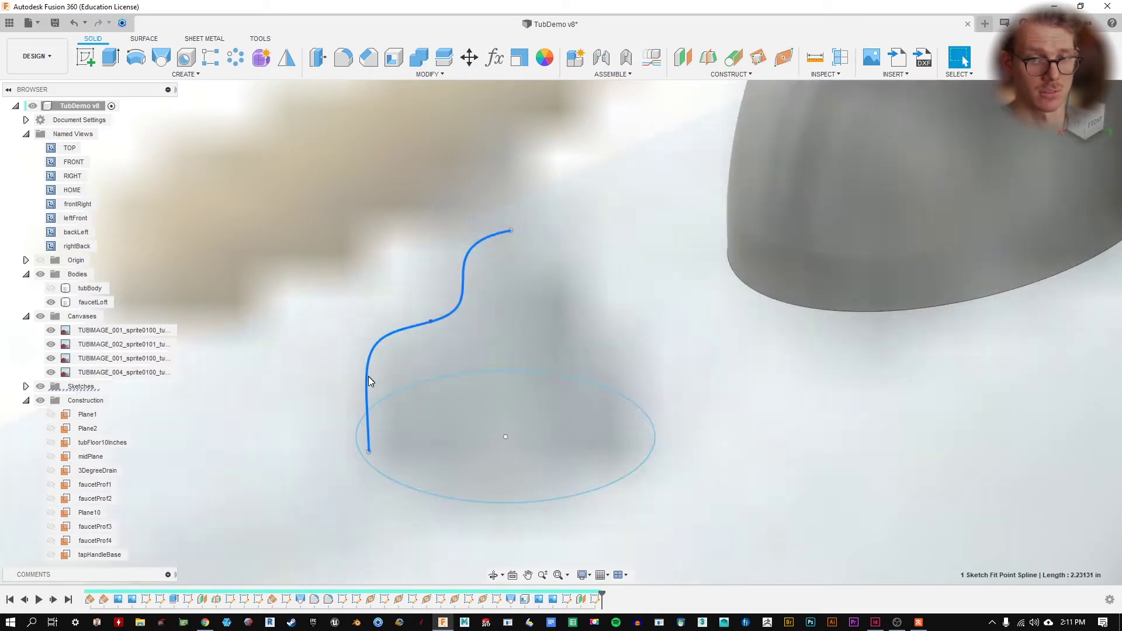
pyautogui.moveTo(370, 365); pyautogui.dragTo(345, 369)
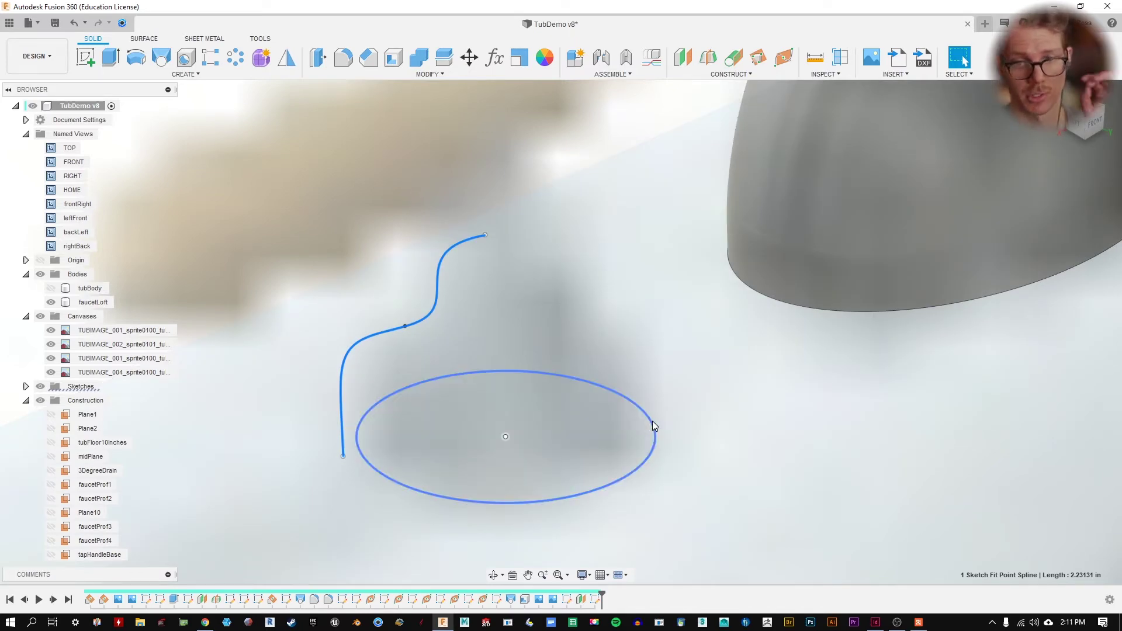
pyautogui.moveTo(438, 264)
pyautogui.mouseDown()
pyautogui.moveTo(459, 293)
pyautogui.moveTo(446, 258)
pyautogui.mouseUp()
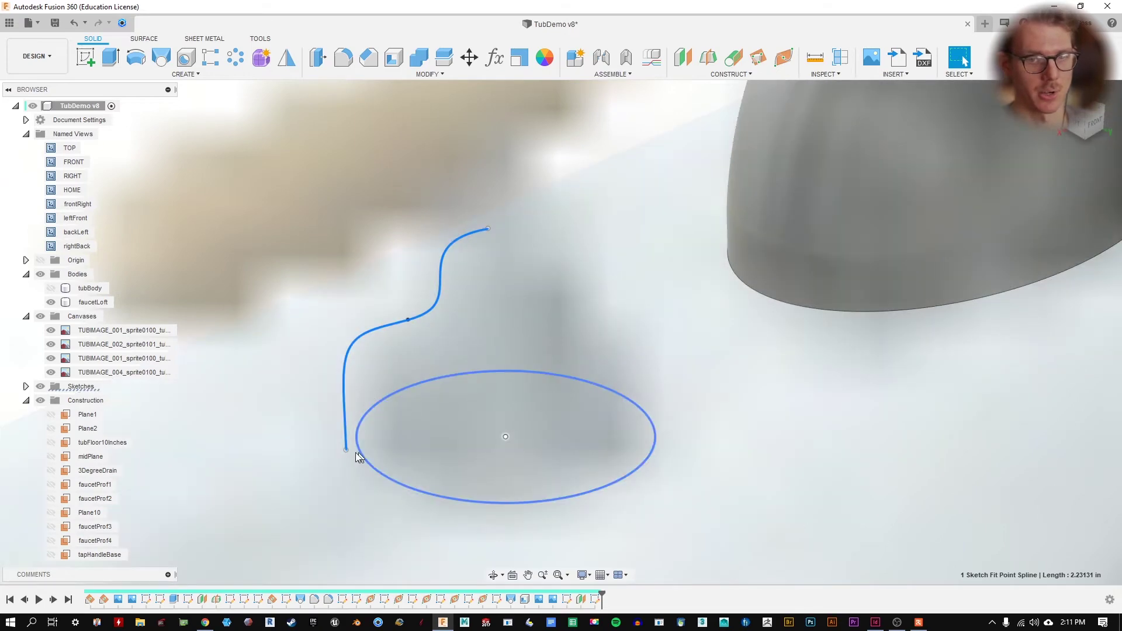
pyautogui.click(345, 451)
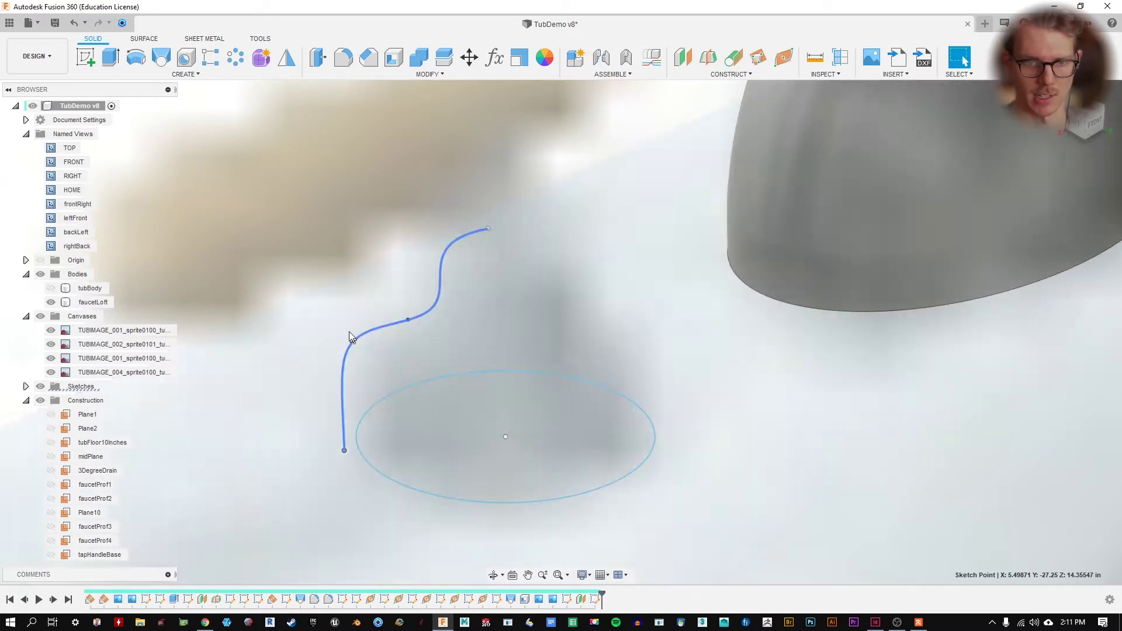
pyautogui.moveTo(362, 335); pyautogui.dragTo(349, 328)
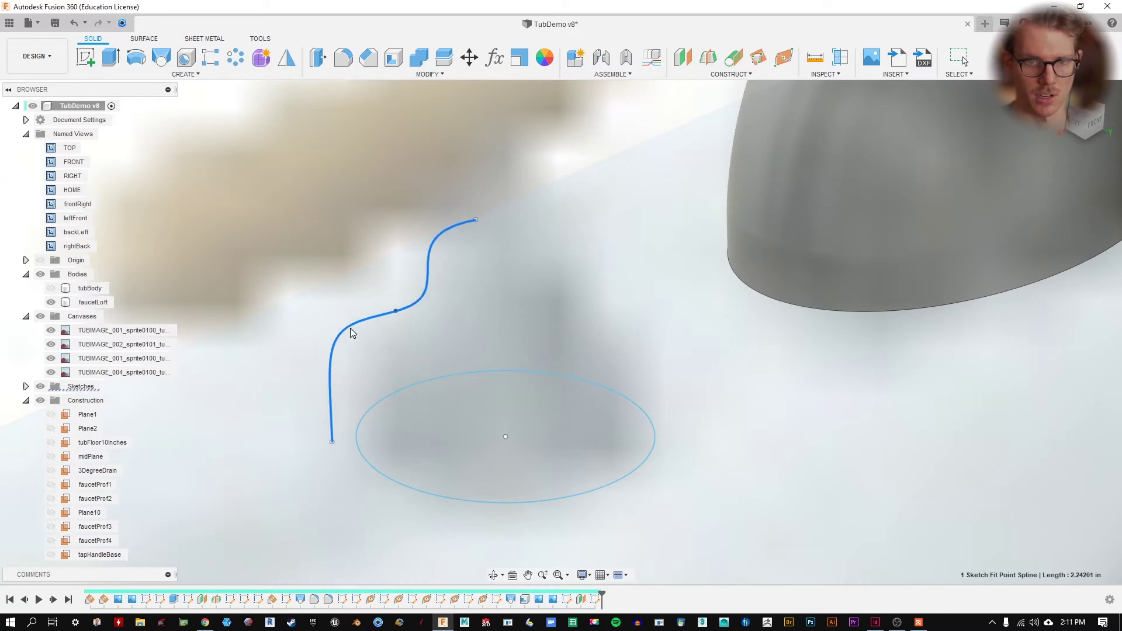
# - Reopen the spline's sketch for editing and project the base circle into it with the projection link on
pyautogui.rightClick(598, 599)
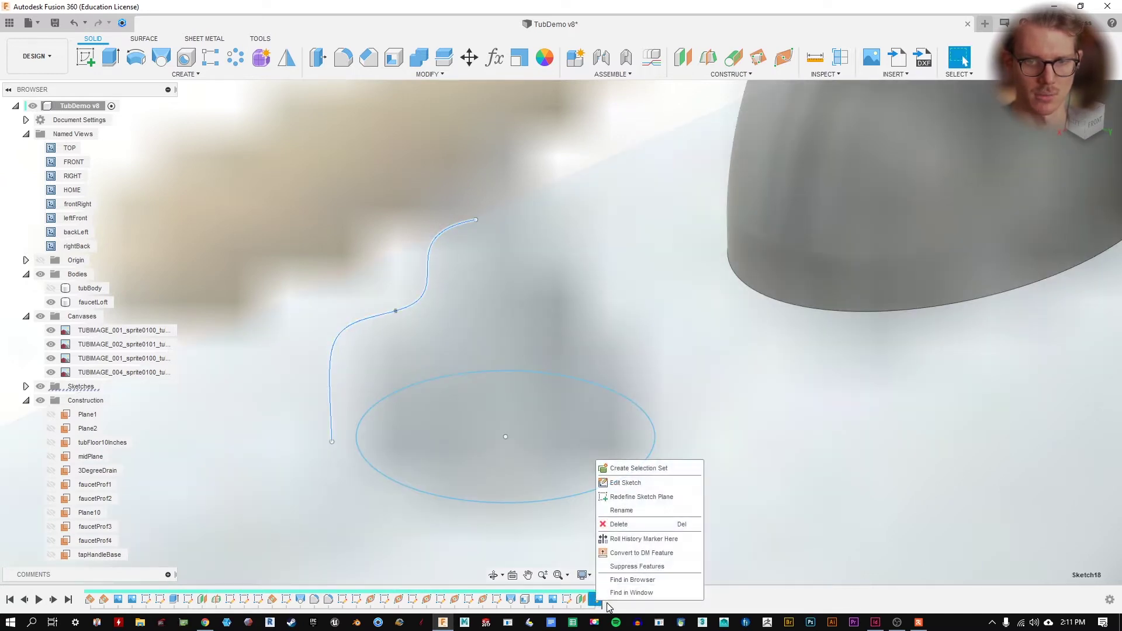
pyautogui.click(653, 485)
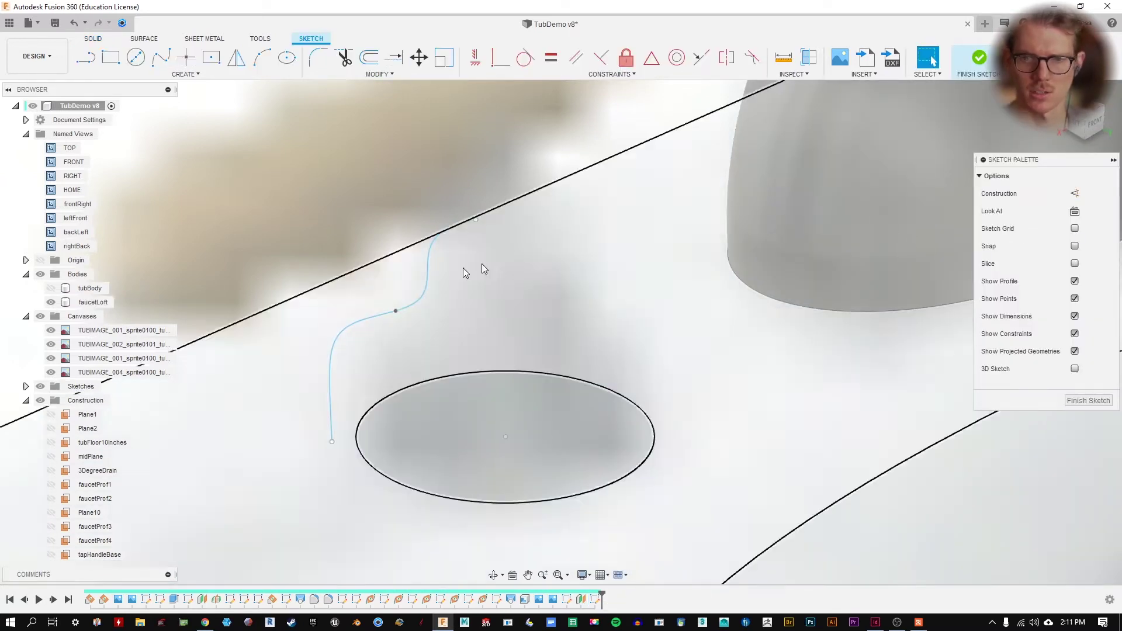
pyautogui.click(375, 310)
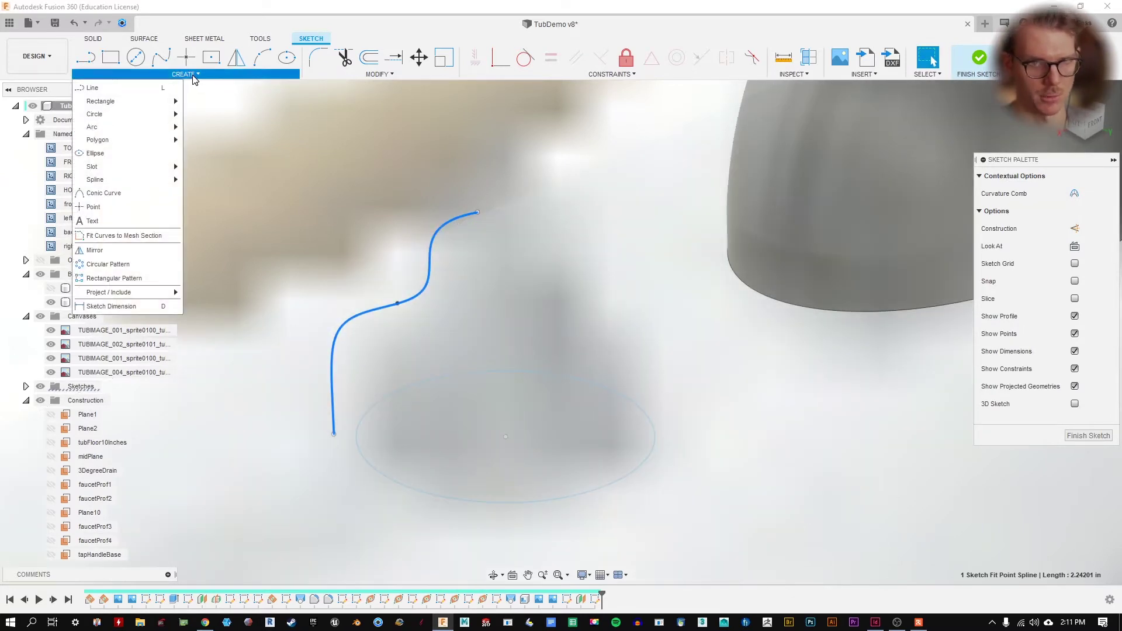
pyautogui.moveTo(146, 292)
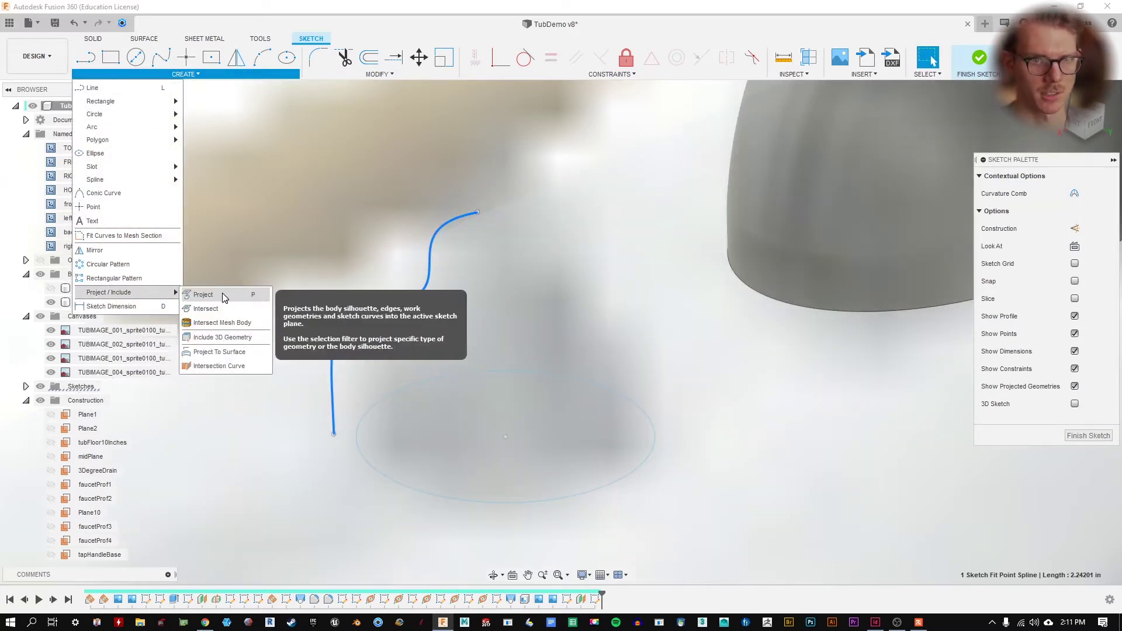
pyautogui.click(218, 292)
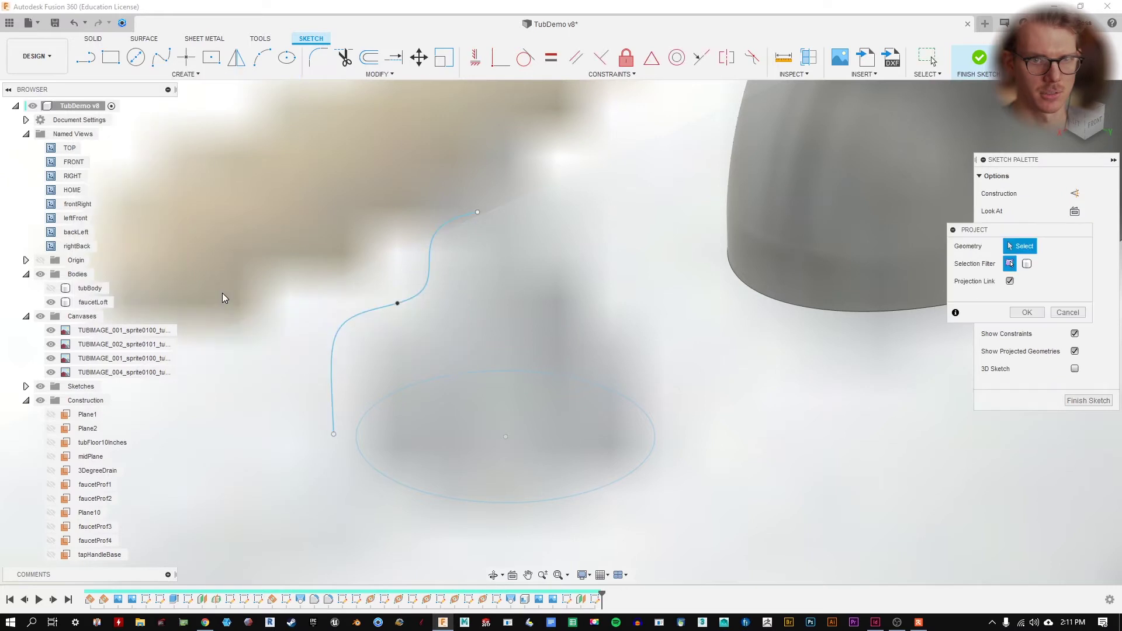
pyautogui.click(613, 486)
pyautogui.keyDown('shift'); pyautogui.moveTo(829, 404); pyautogui.dragTo(709, 373, button='middle'); pyautogui.keyUp('shift')
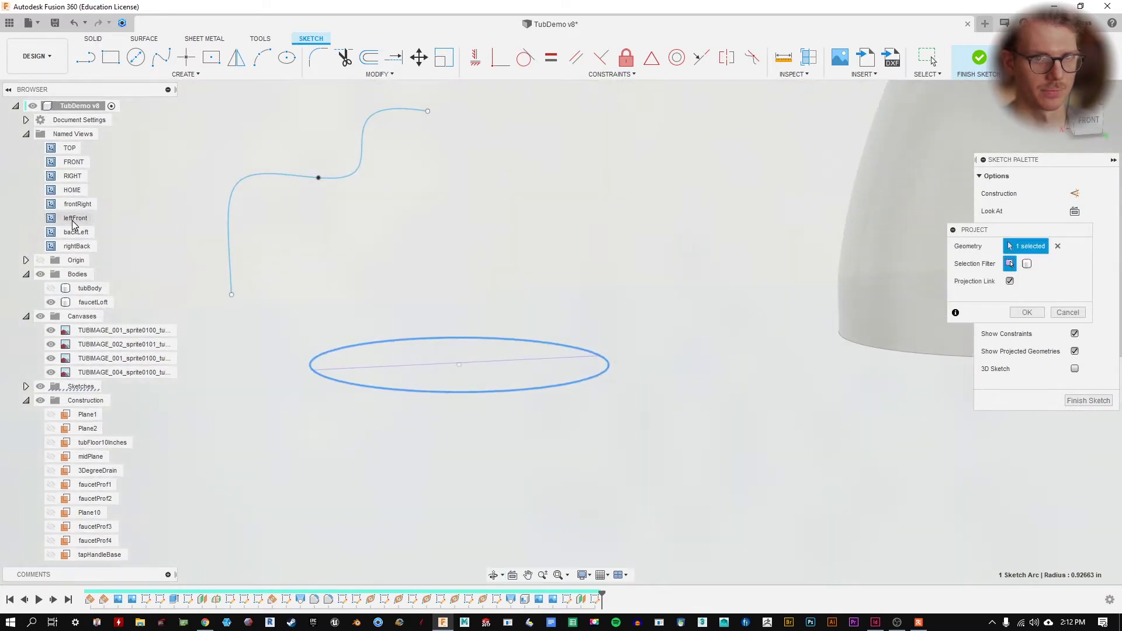
# - In the leftFront view, make the spline's lower end coincident with the nearer end point of the projected base line
pyautogui.click(75, 218)
pyautogui.scroll(10, 596, 386)
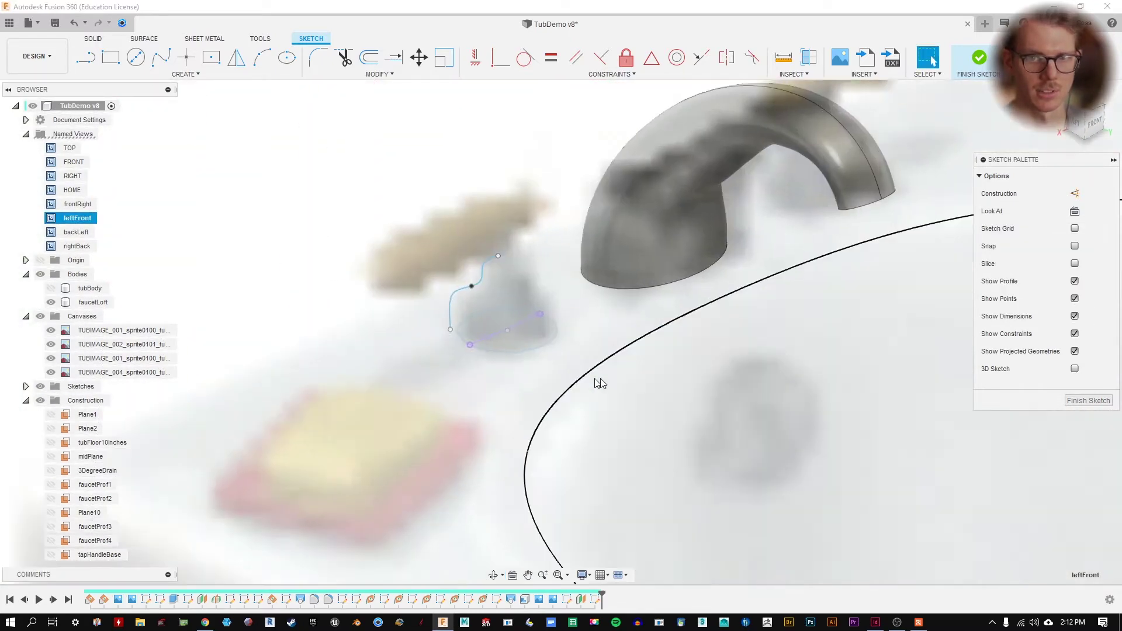
pyautogui.scroll(4, 592, 397)
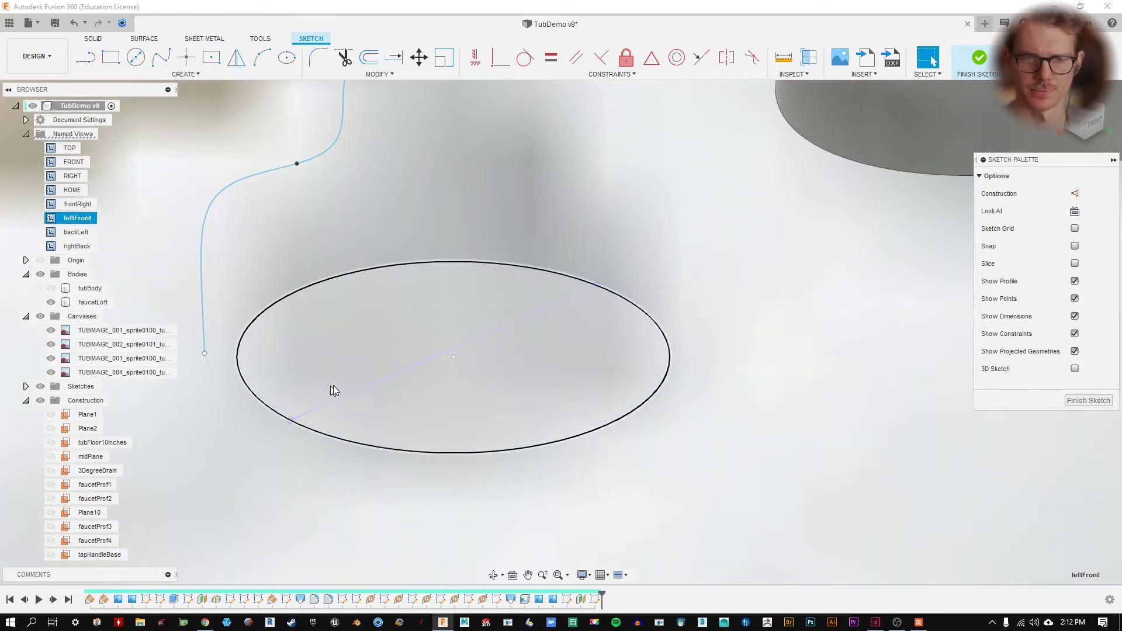
pyautogui.click(340, 397)
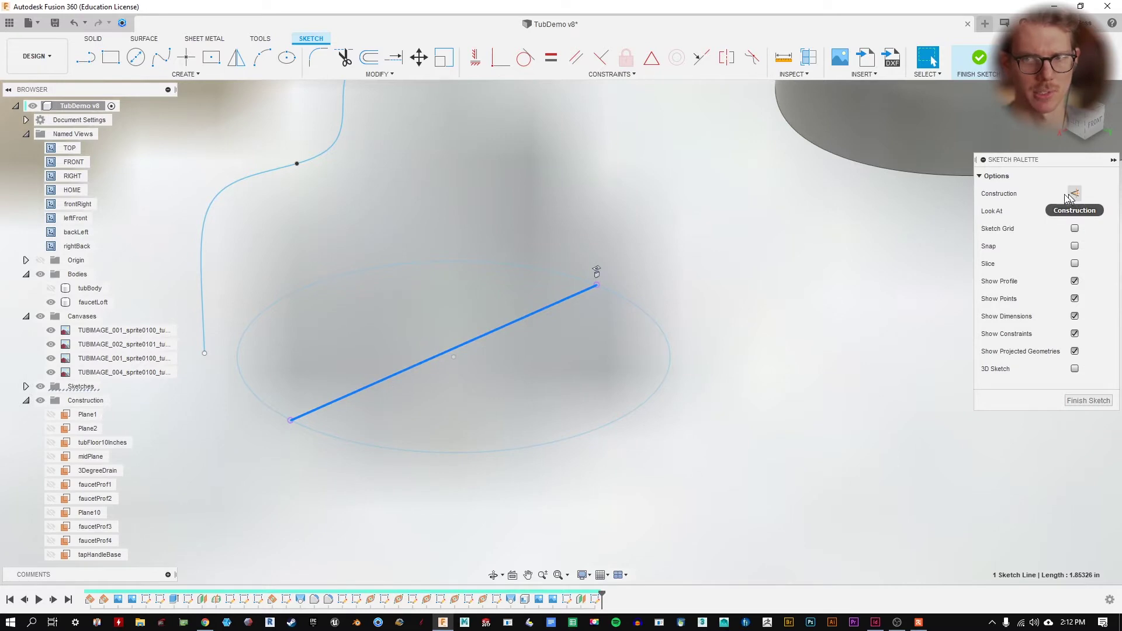
pyautogui.moveTo(510, 198); pyautogui.dragTo(589, 301, button='middle')
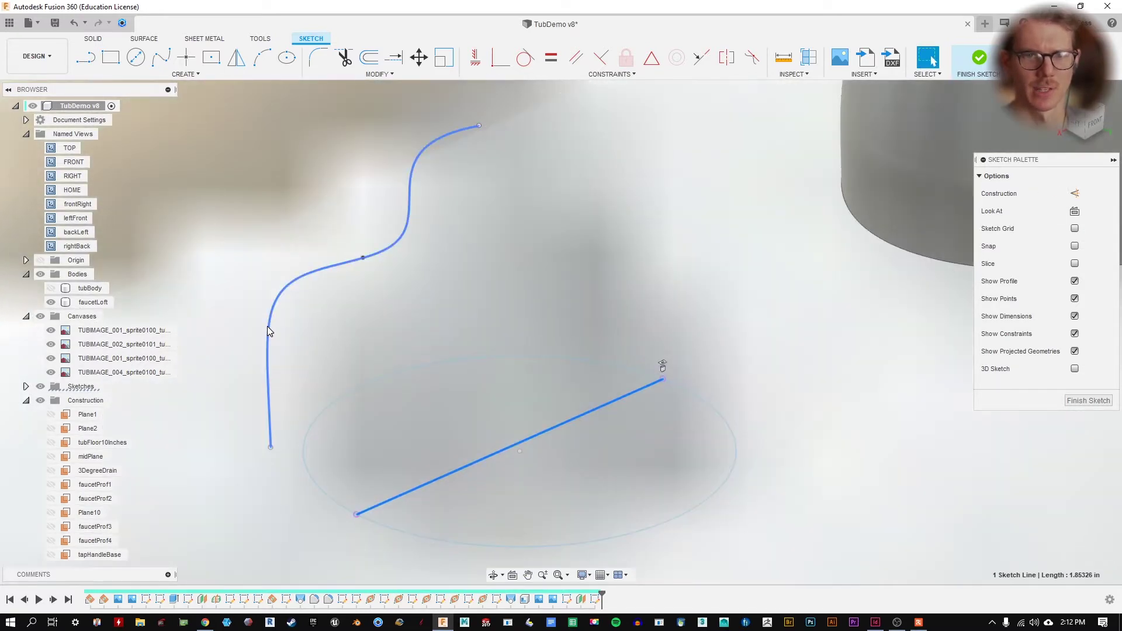
pyautogui.click(270, 448)
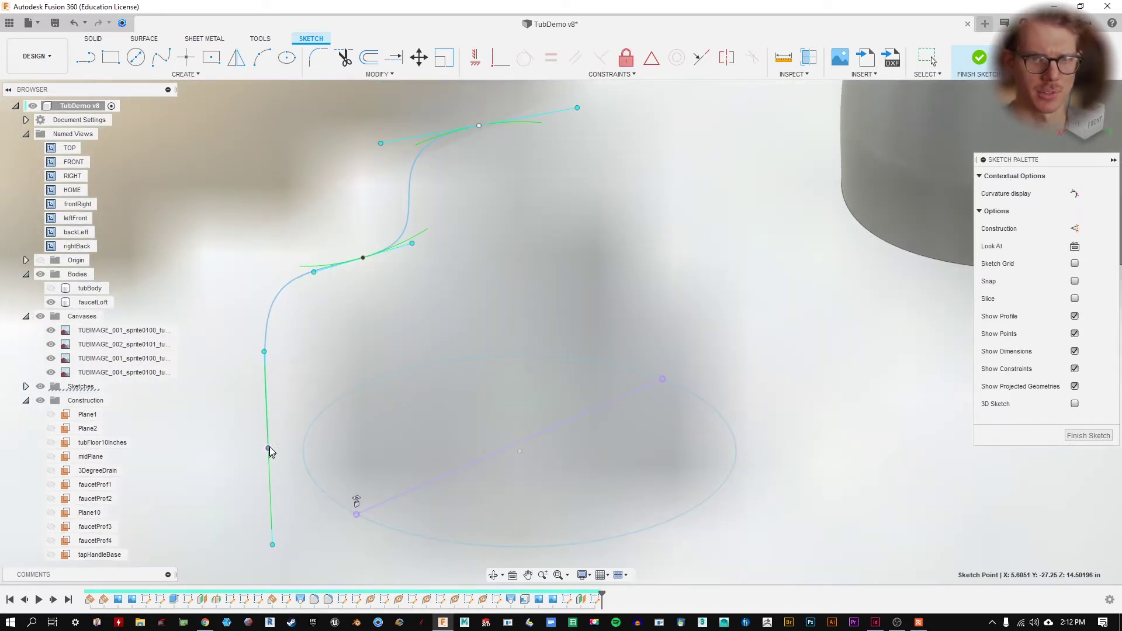
pyautogui.moveTo(270, 450); pyautogui.dragTo(269, 450)
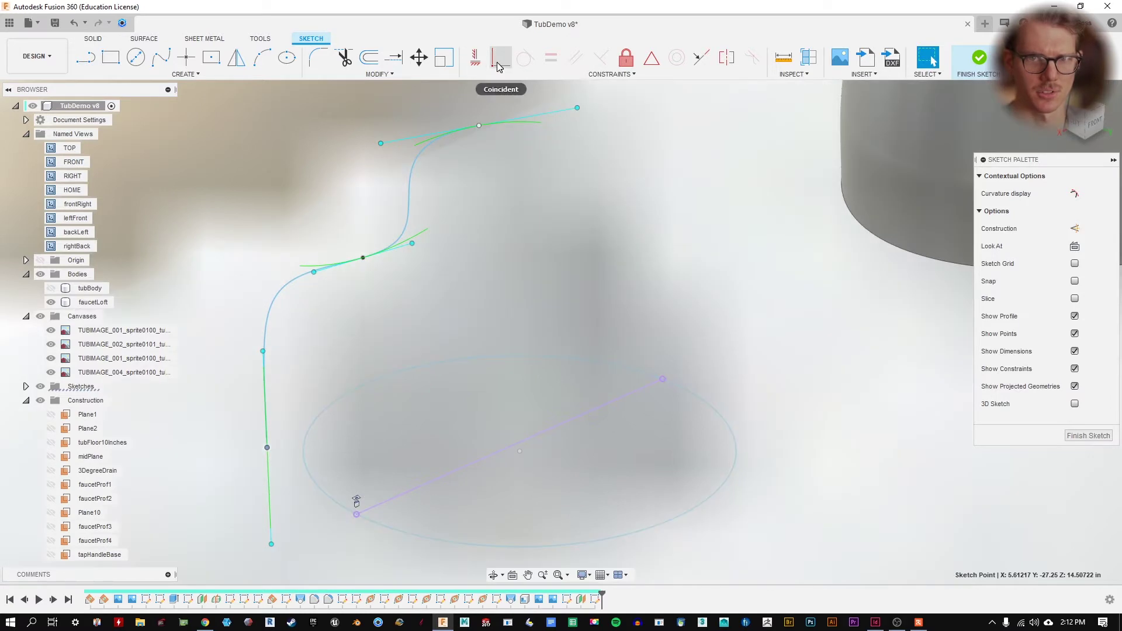
pyautogui.click(499, 67)
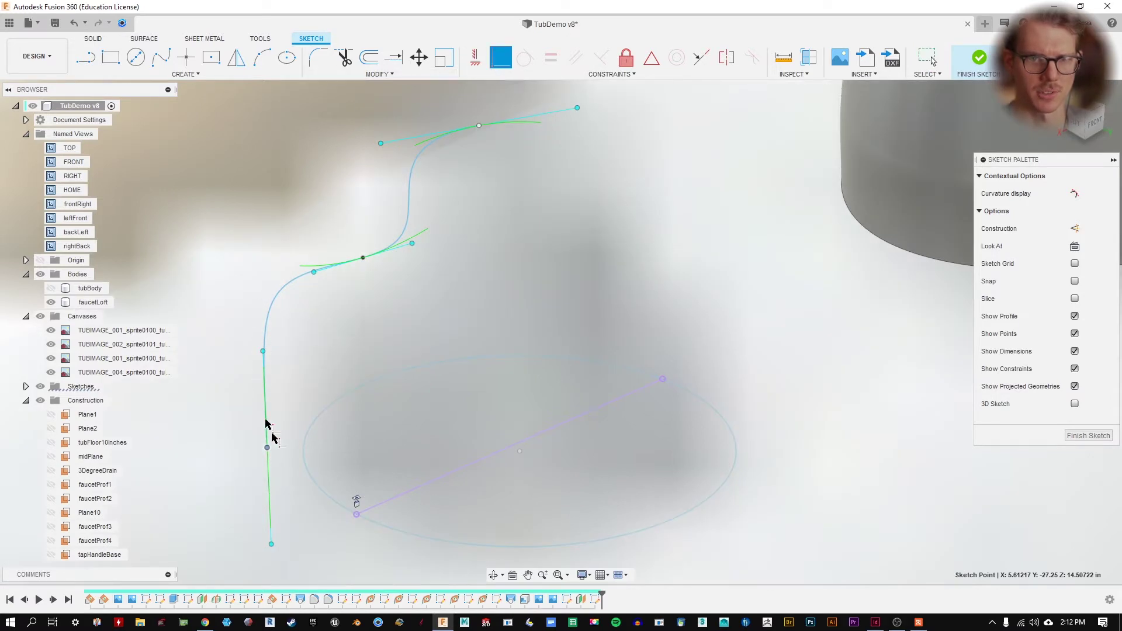
pyautogui.click(357, 516)
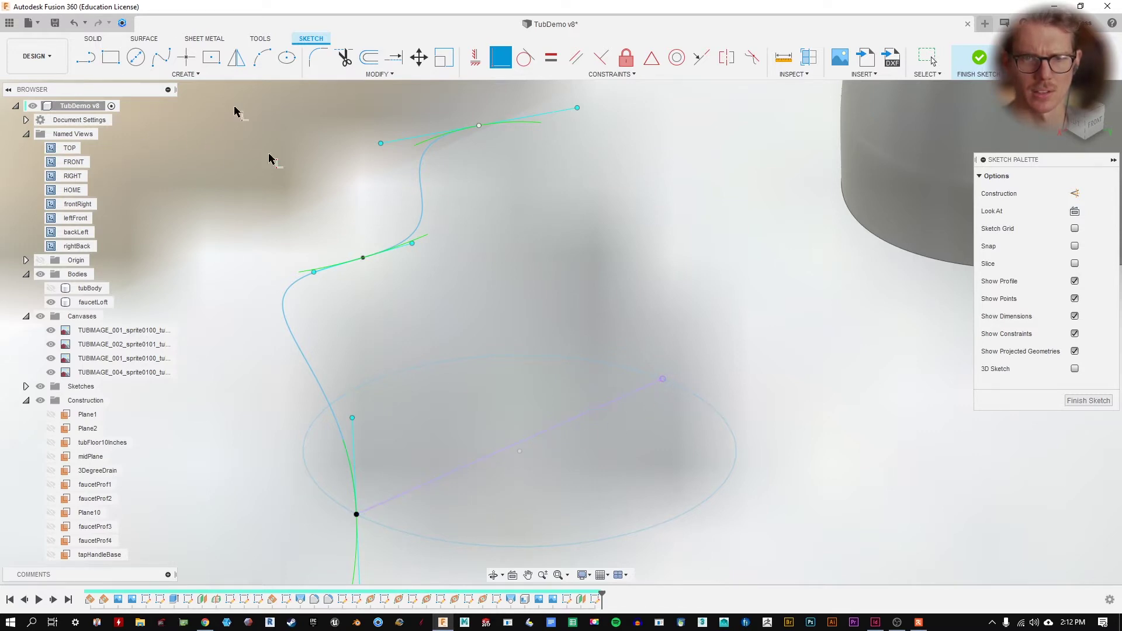
# - Draw a line from the spline's upper end to the midpoint of the projected base line and finish the sketch
pyautogui.click(88, 60)
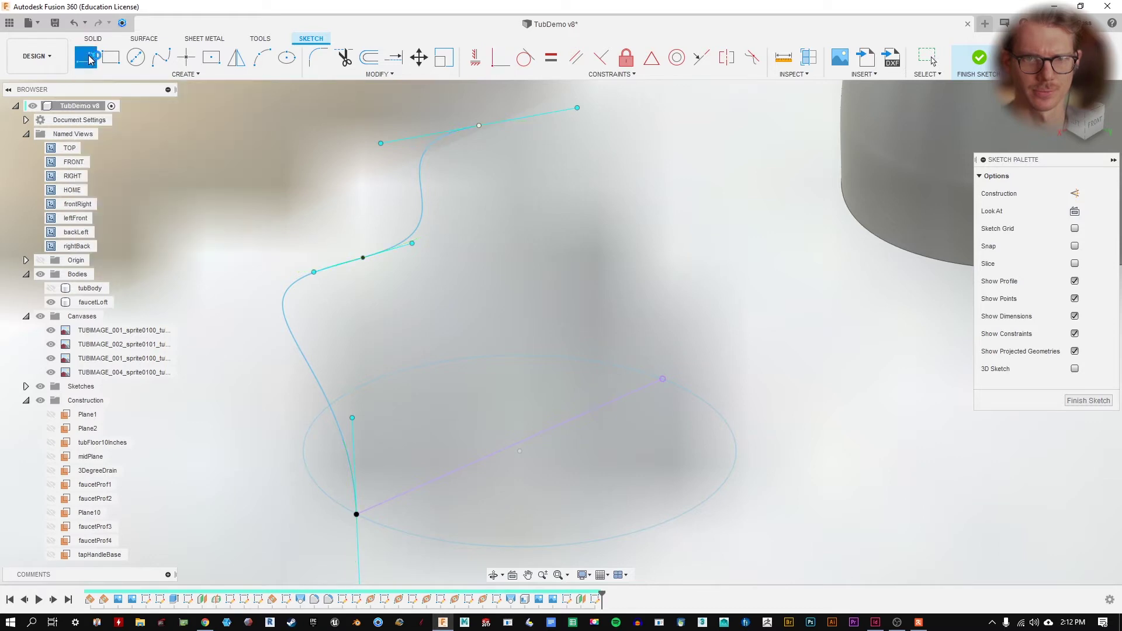
pyautogui.click(477, 128)
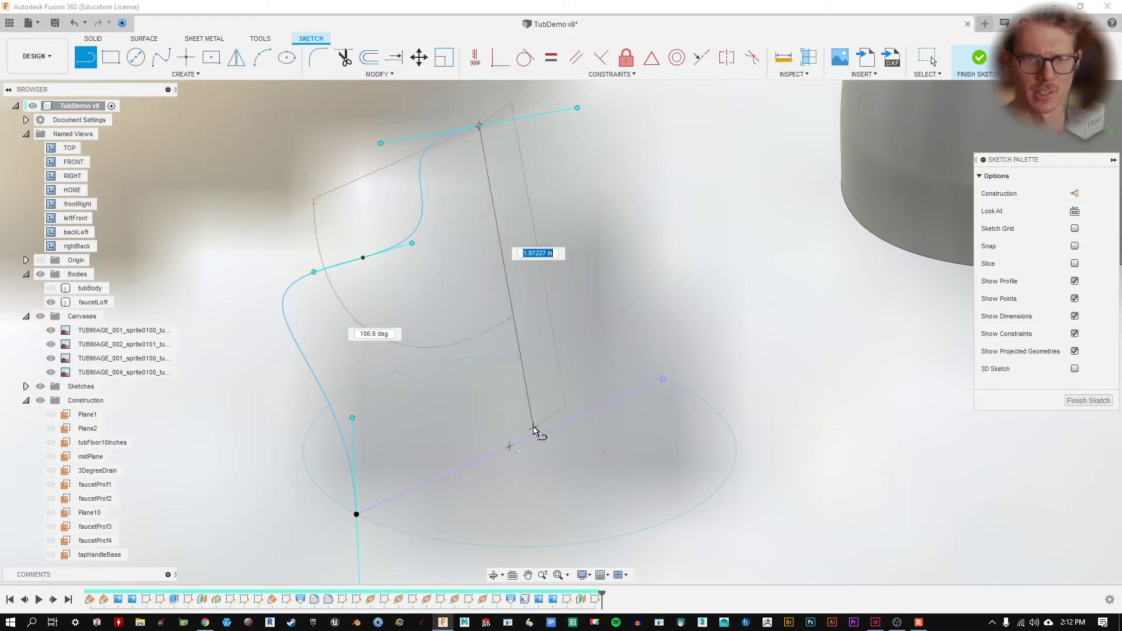
pyautogui.click(507, 449)
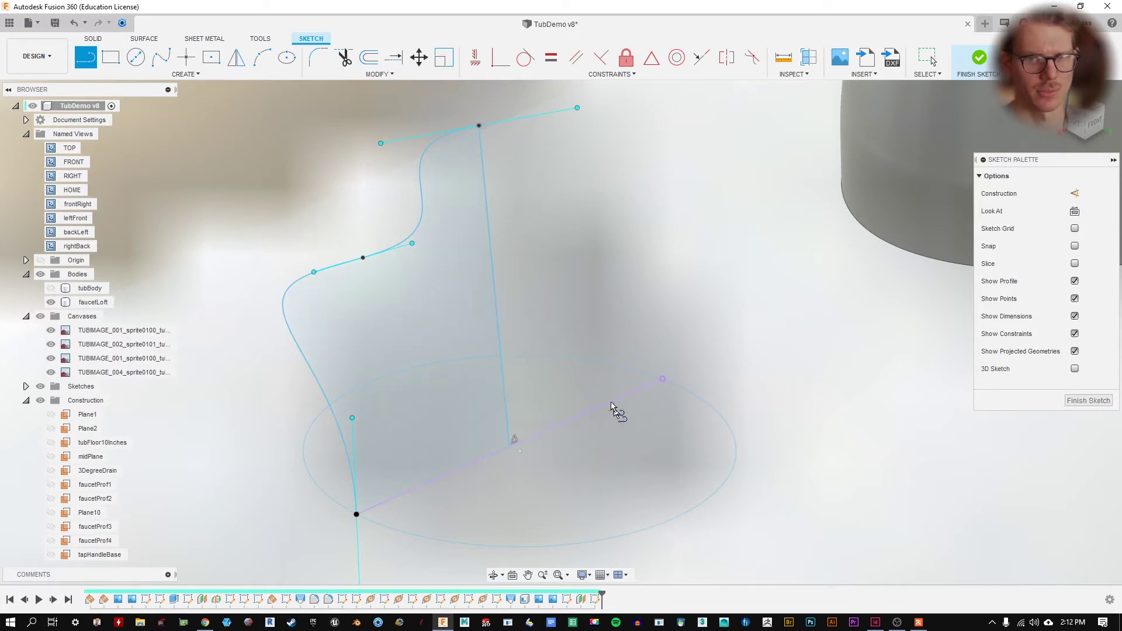
pyautogui.press('Escape')
pyautogui.scroll(5, 534, 456)
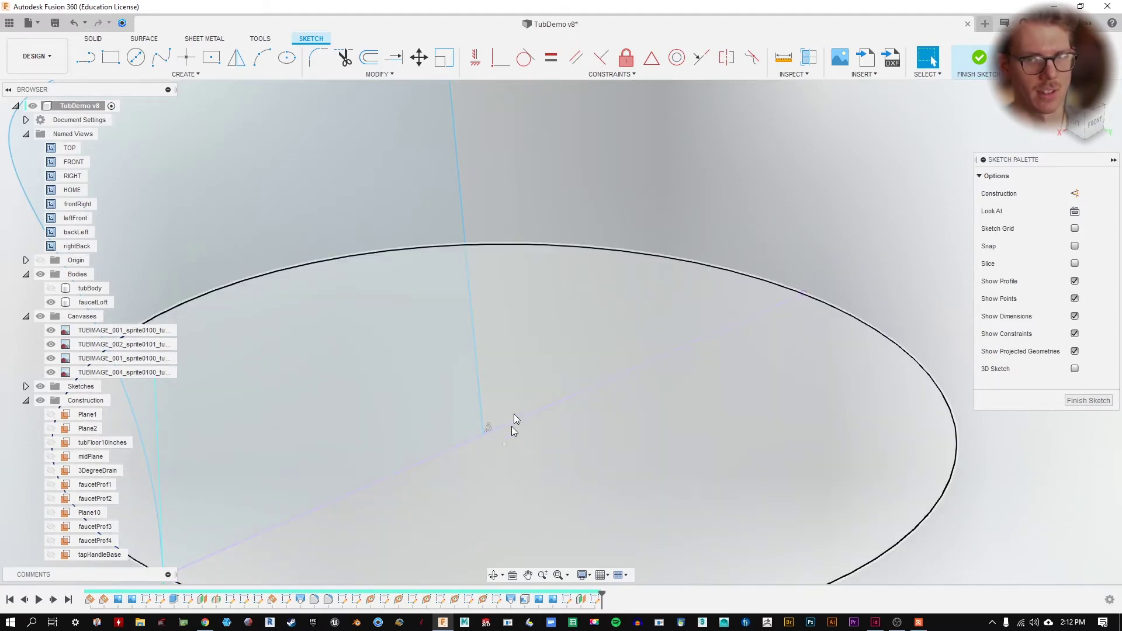
pyautogui.scroll(-4, 570, 410)
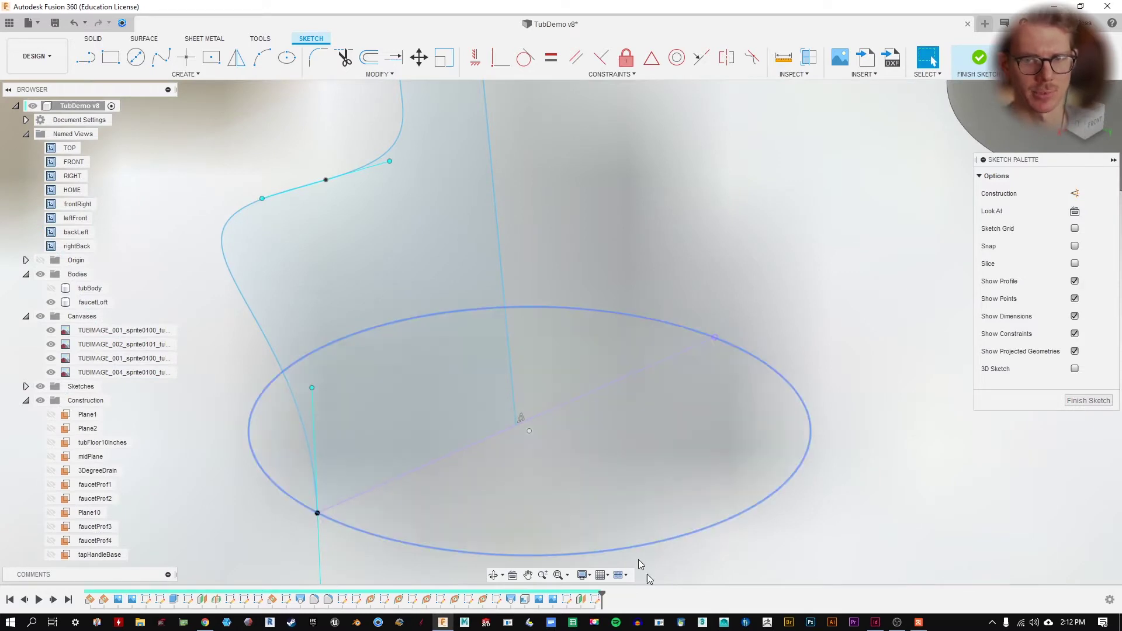
pyautogui.click(1085, 400)
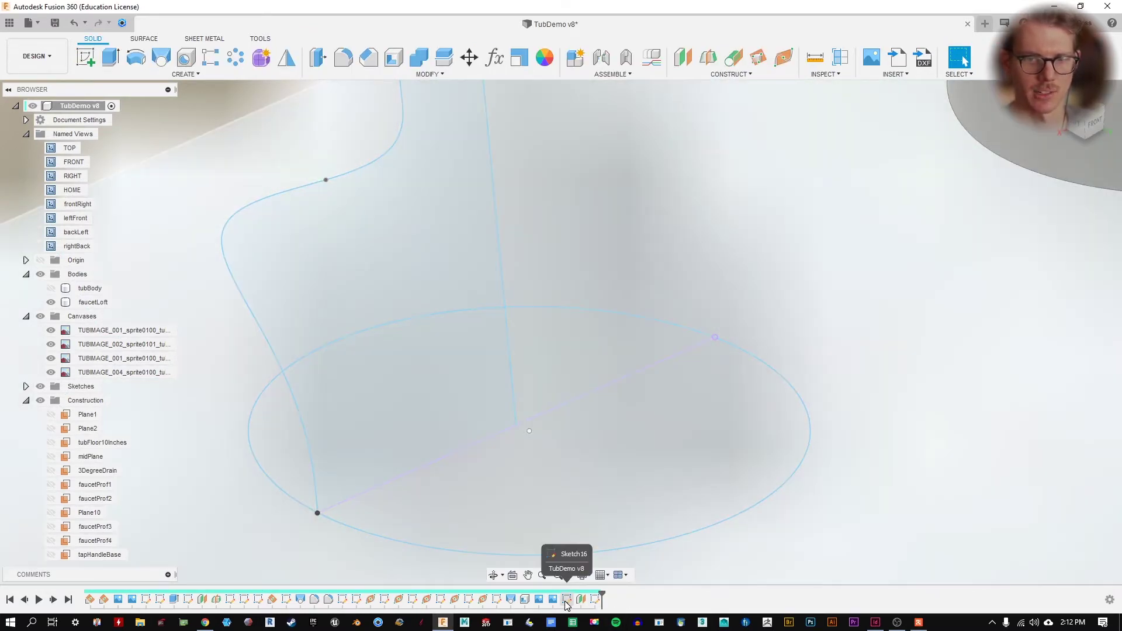
# - Open the base circle's sketch for editing, hide all canvases, and show the tubBody body
pyautogui.doubleClick(566, 599)
pyautogui.scroll(-5, 537, 413)
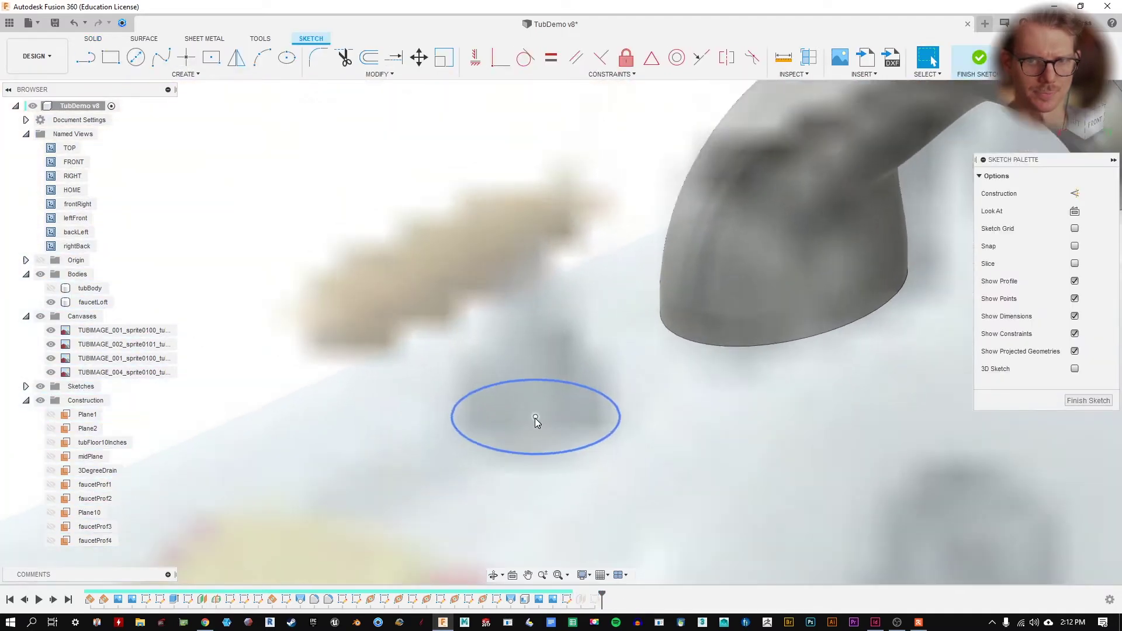
pyautogui.scroll(2, 535, 418)
pyautogui.click(40, 317)
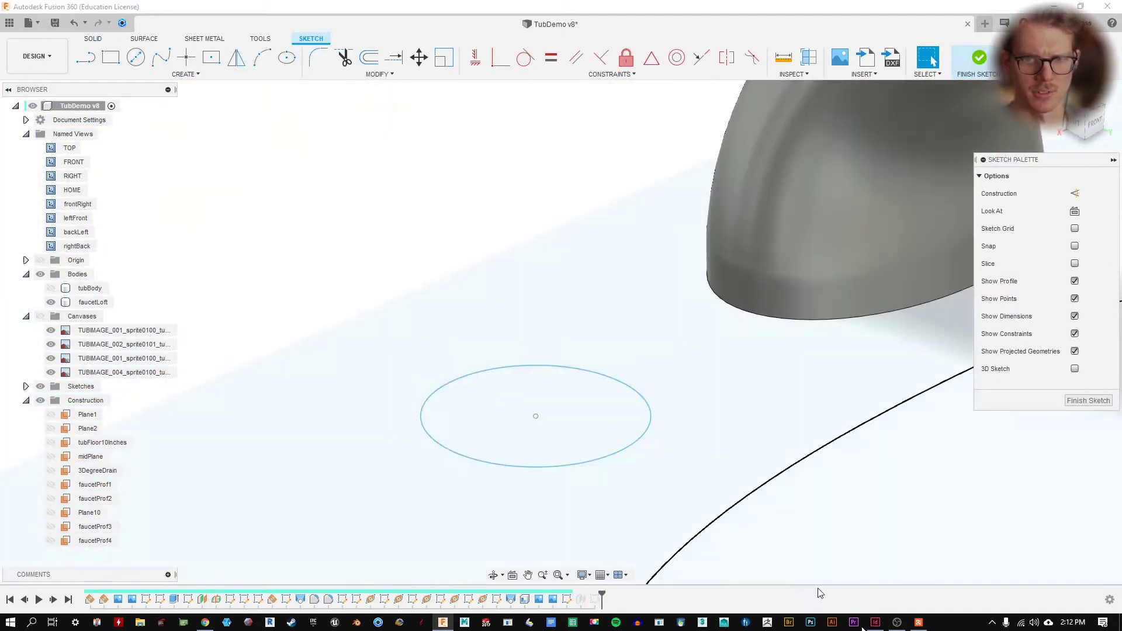
pyautogui.scroll(-5, 603, 376)
pyautogui.scroll(2, 604, 378)
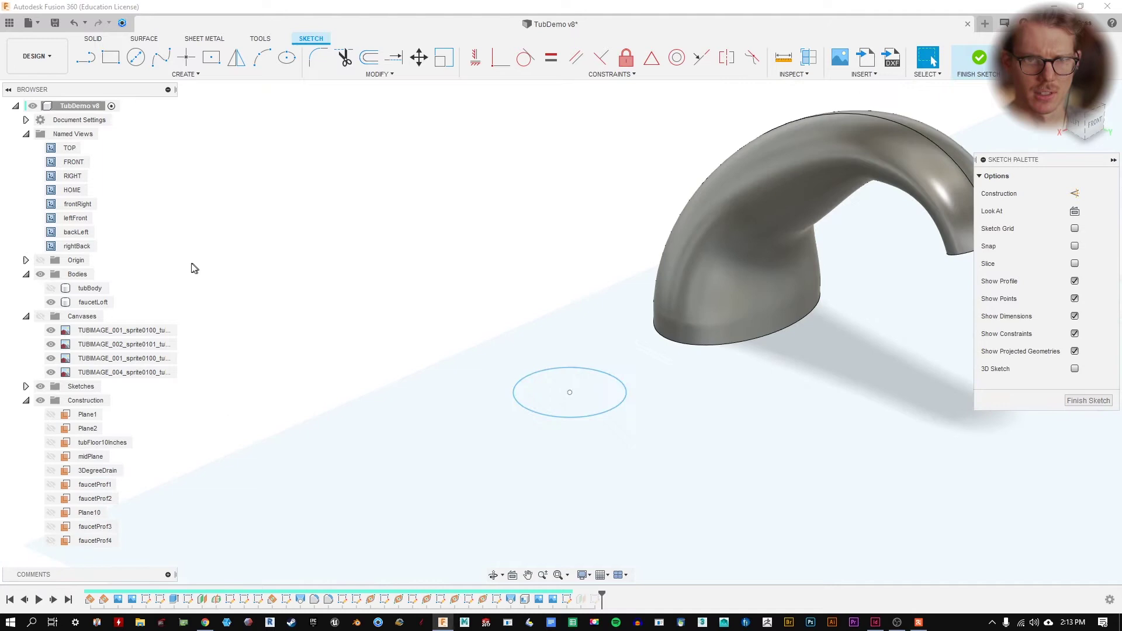
pyautogui.click(50, 288)
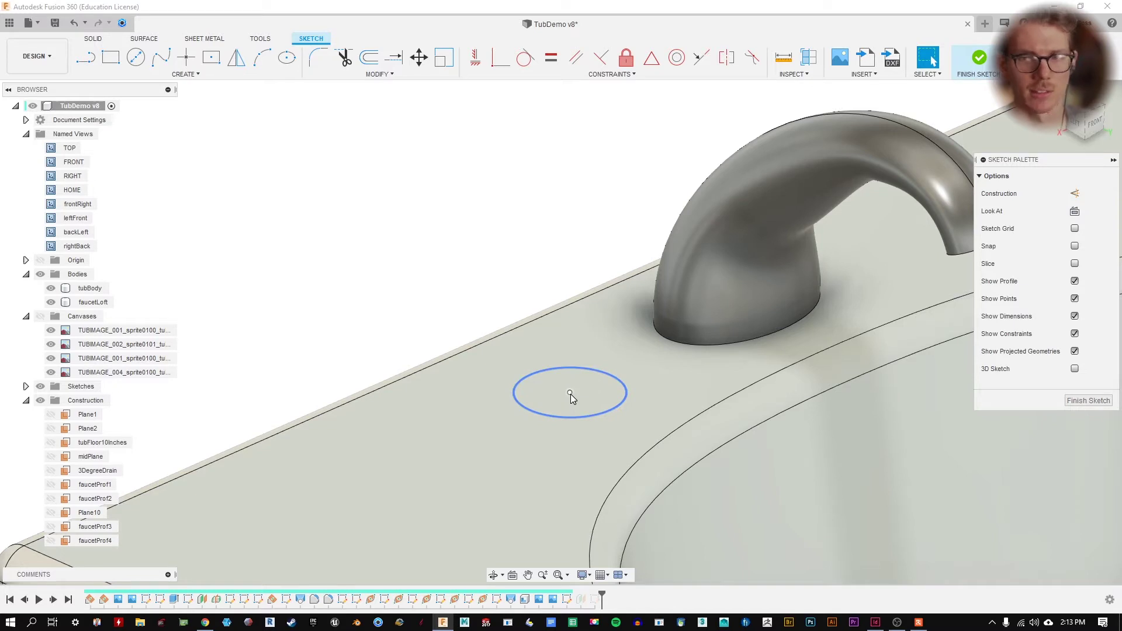
# - Test-move the base circle by its center, undo the move, and dimension the circle's diameter at its current size
pyautogui.moveTo(570, 393)
pyautogui.mouseDown()
pyautogui.moveTo(351, 253)
pyautogui.moveTo(594, 378)
pyautogui.moveTo(552, 384)
pyautogui.mouseUp()
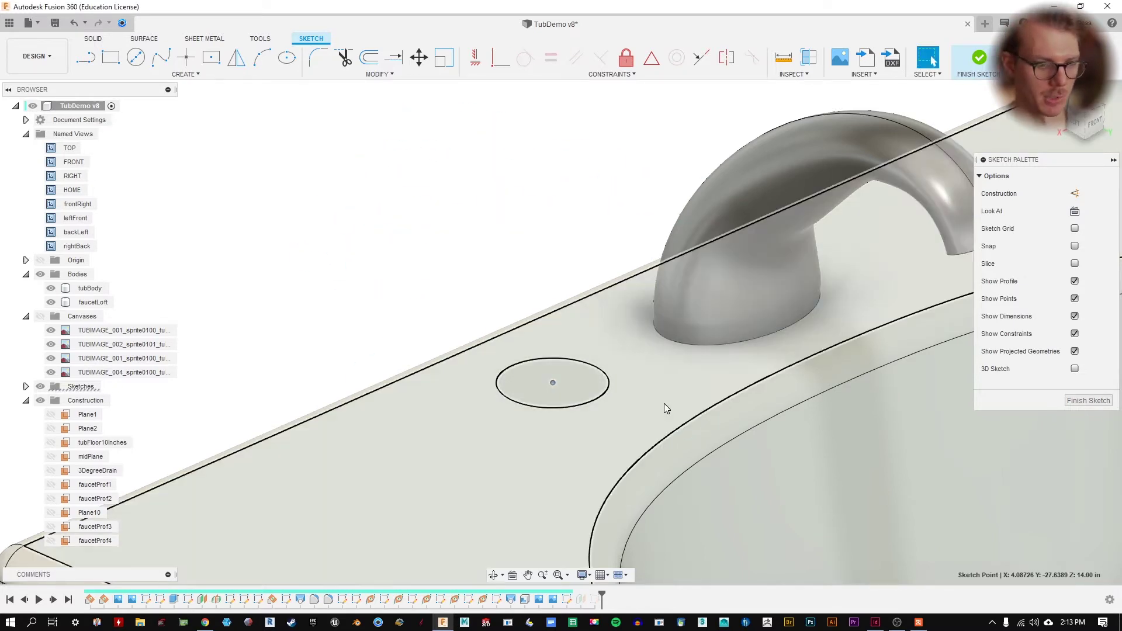
pyautogui.hotkey('ctrl', 'z')
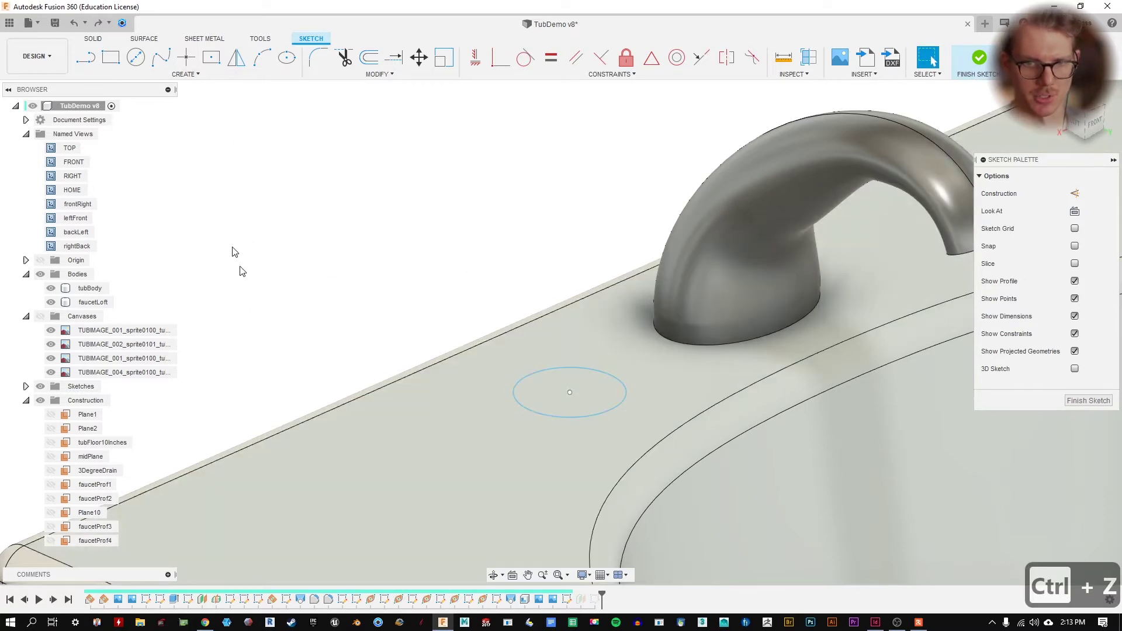
pyautogui.press('d')
pyautogui.click(611, 415)
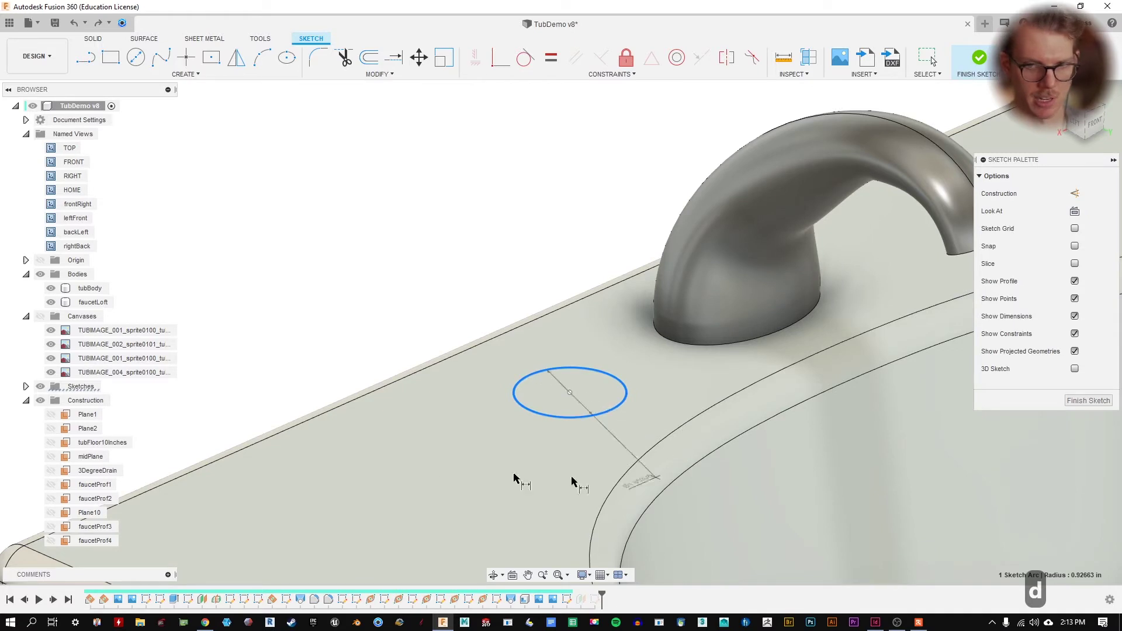
pyautogui.click(426, 488)
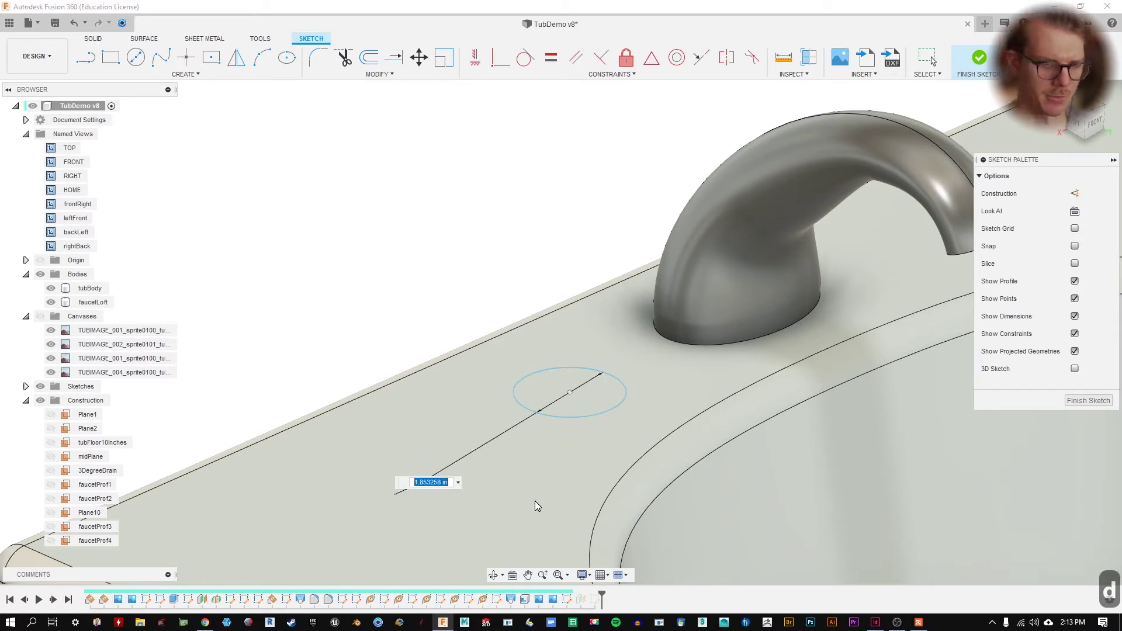
pyautogui.press('Return')
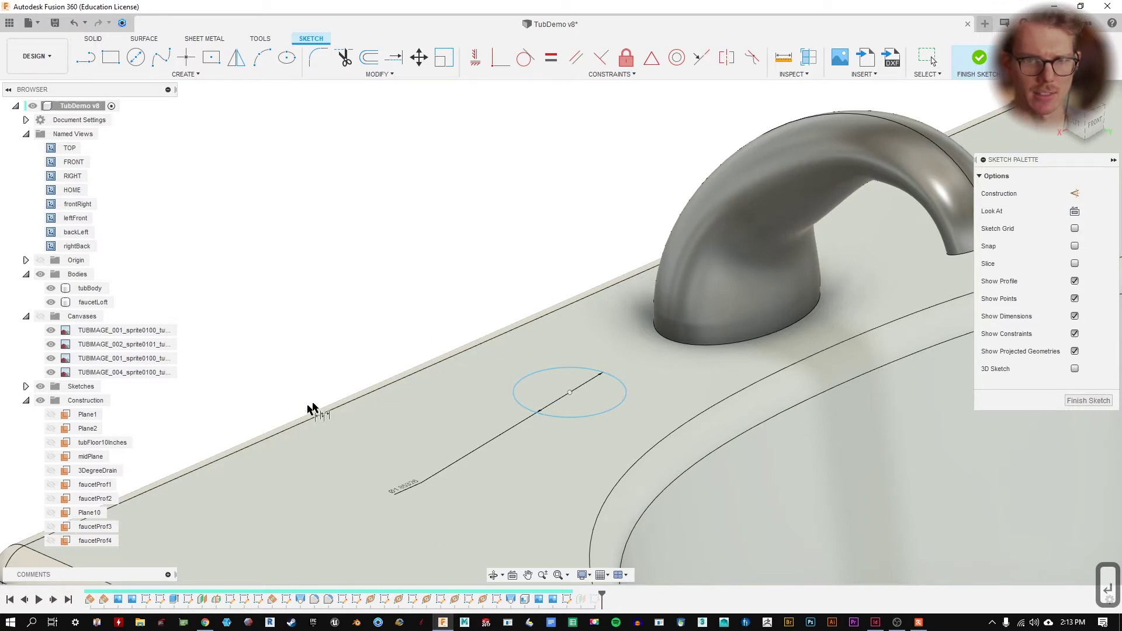
pyautogui.scroll(-4, 327, 397)
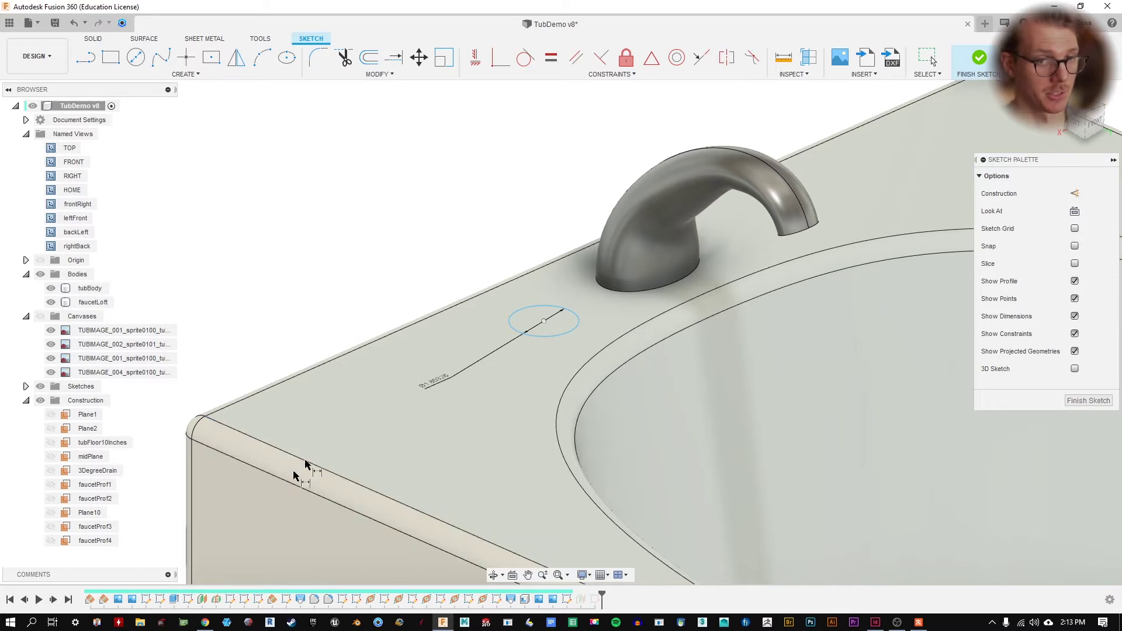
# - Dimension the base circle's center to the tub's outer long-side edge at its current distance, and show the canvases again
pyautogui.click(544, 321)
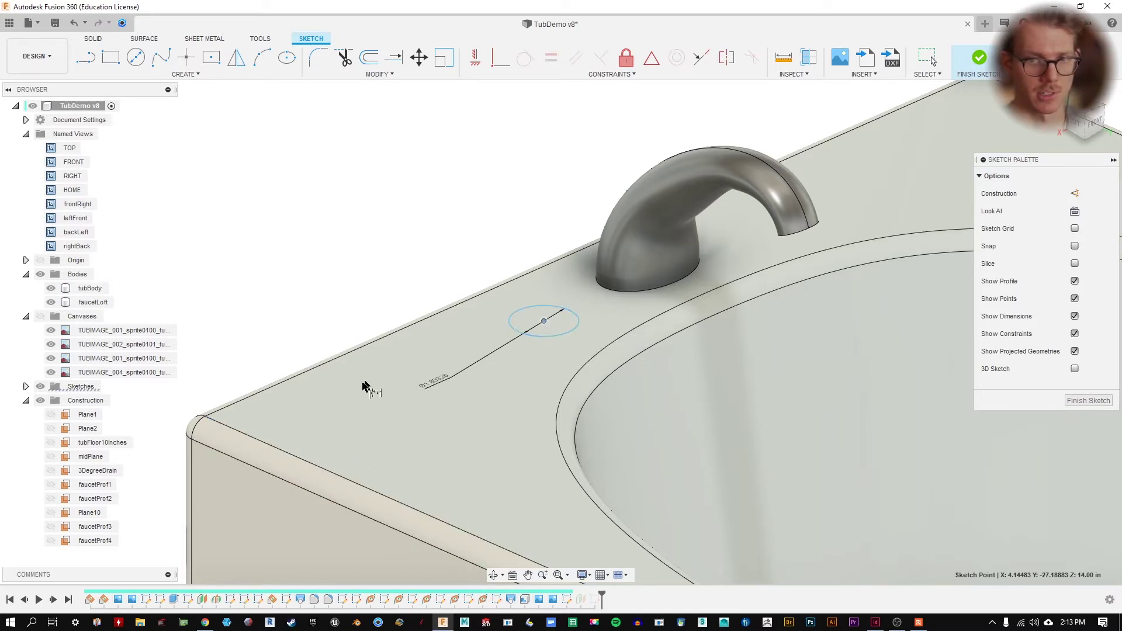
pyautogui.click(277, 483)
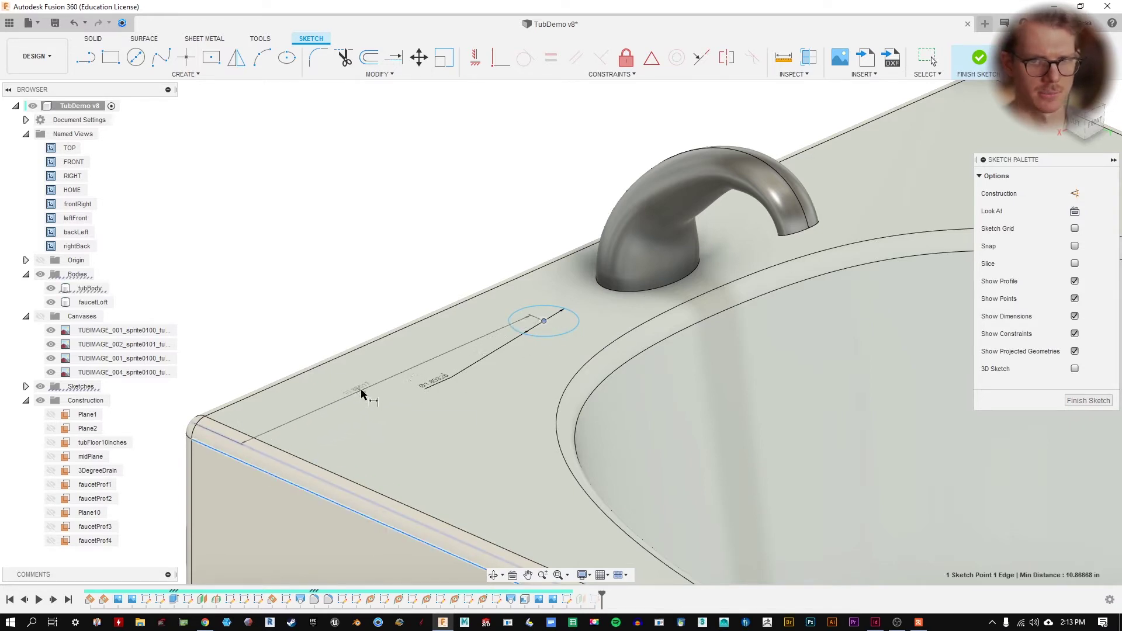
pyautogui.click(365, 406)
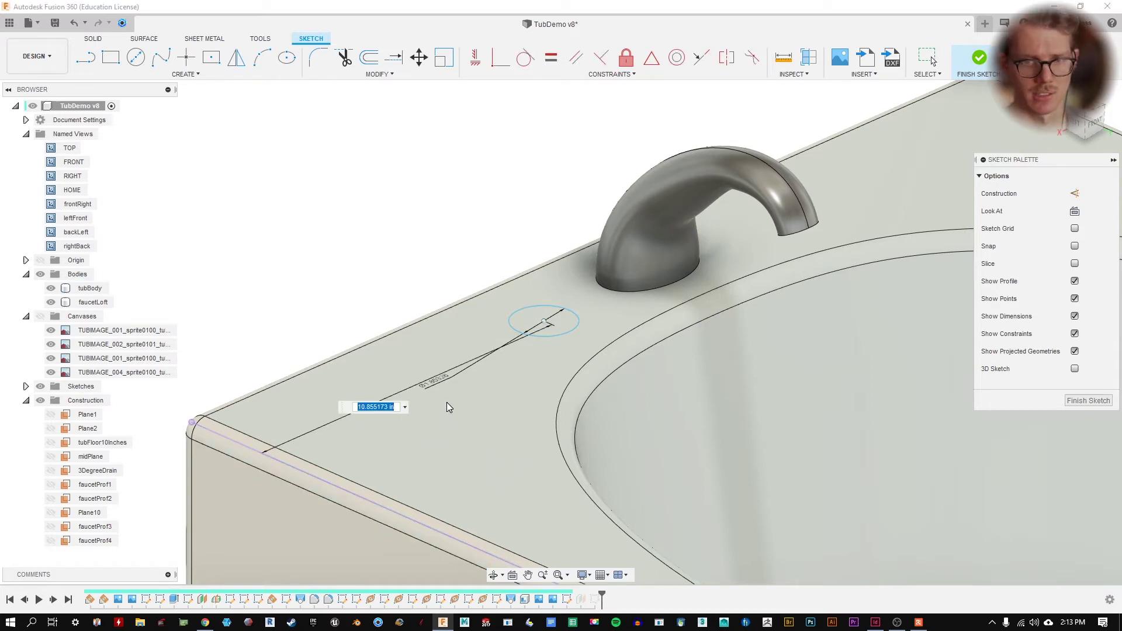
pyautogui.click(40, 317)
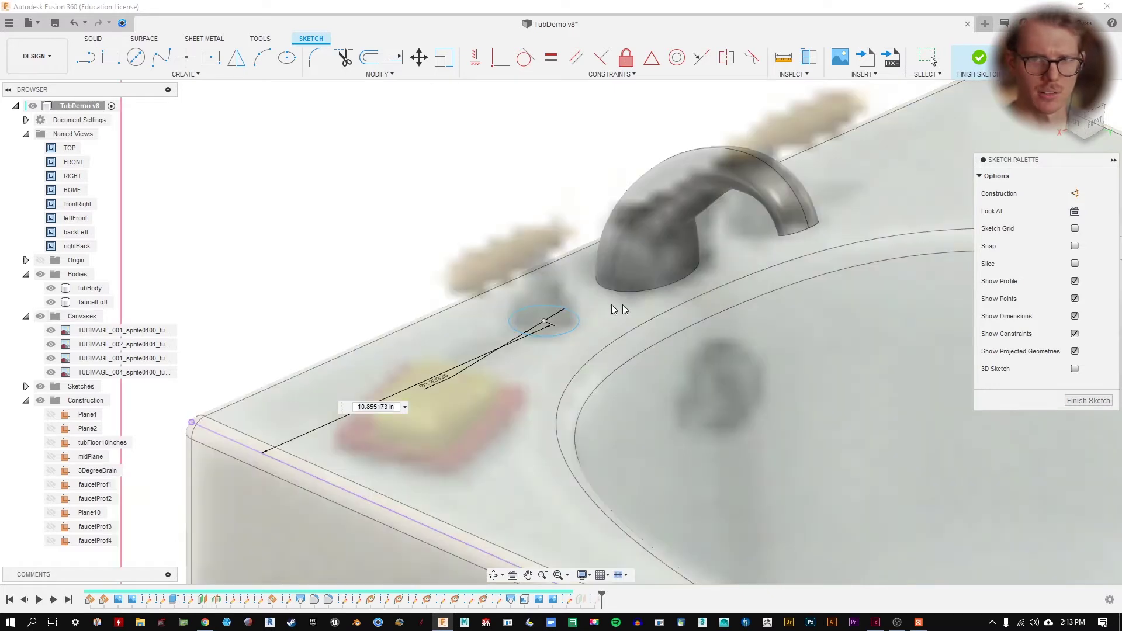
pyautogui.scroll(5, 562, 323)
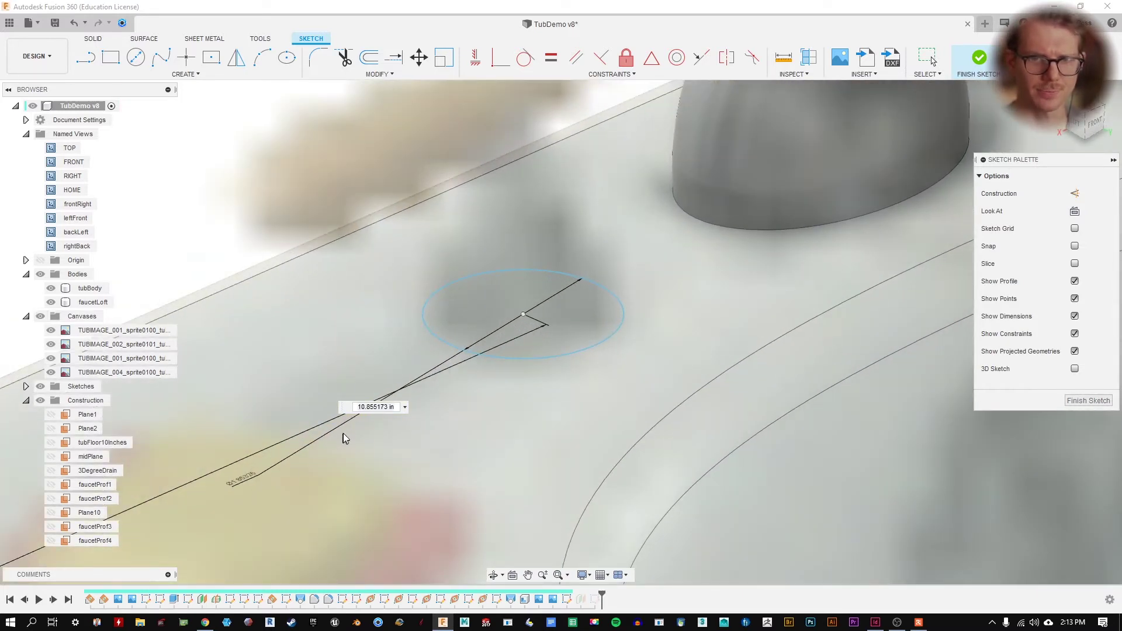
pyautogui.press('Return')
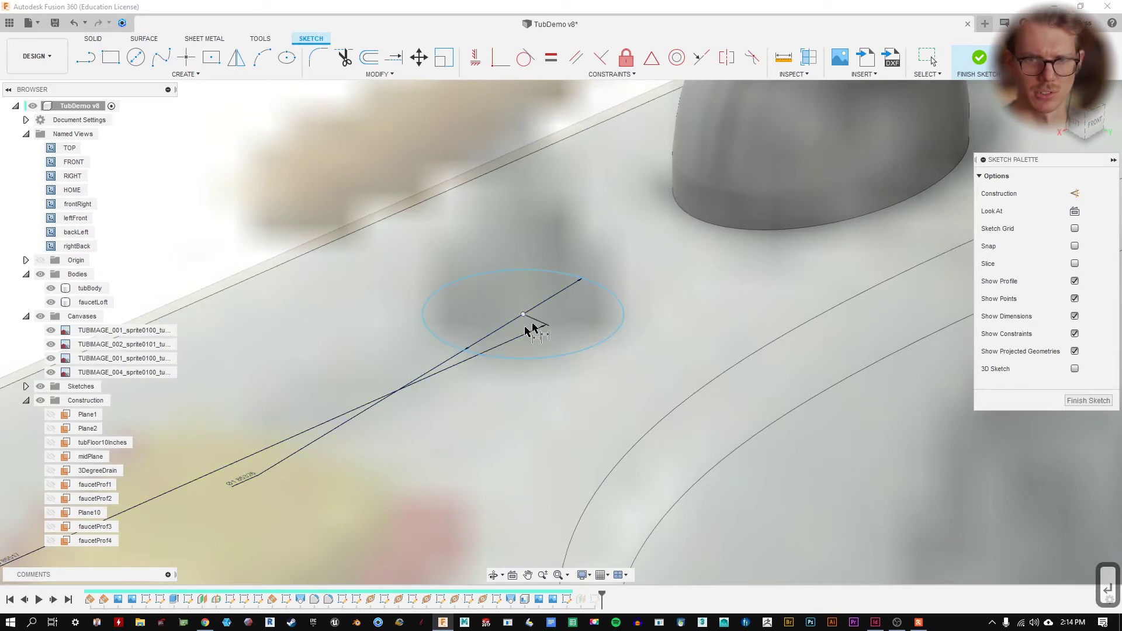
# - Reposition the circle's diameter dimension, and dimension the circle's center to the tub's outer faucet-end edge at its current distance
pyautogui.scroll(-3, 505, 341)
pyautogui.moveTo(358, 421); pyautogui.dragTo(415, 339)
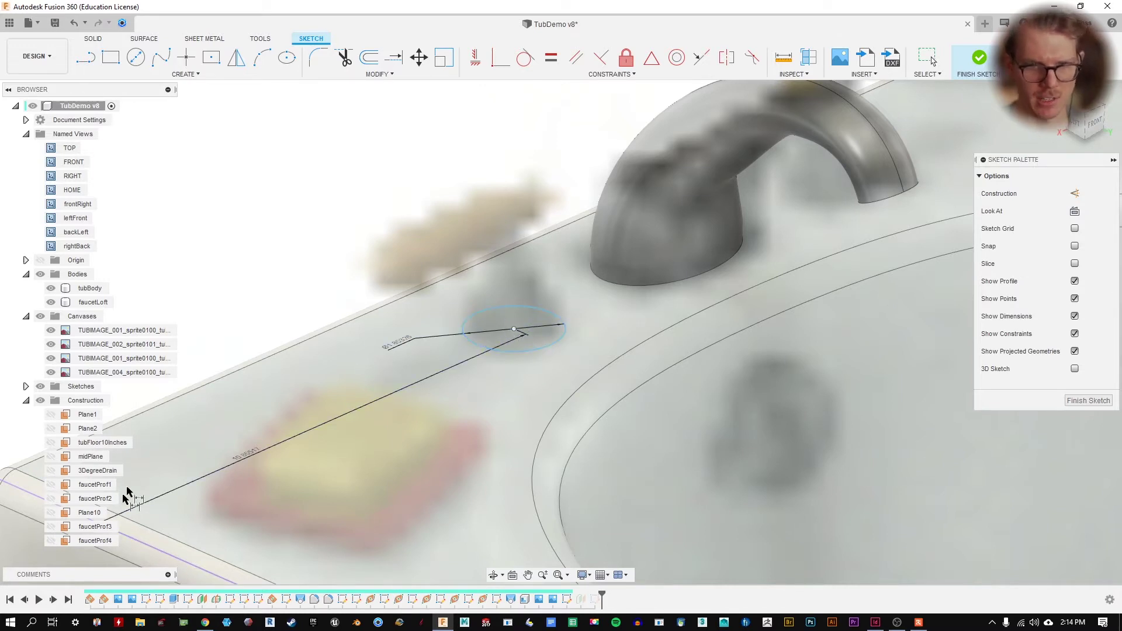
pyautogui.click(513, 330)
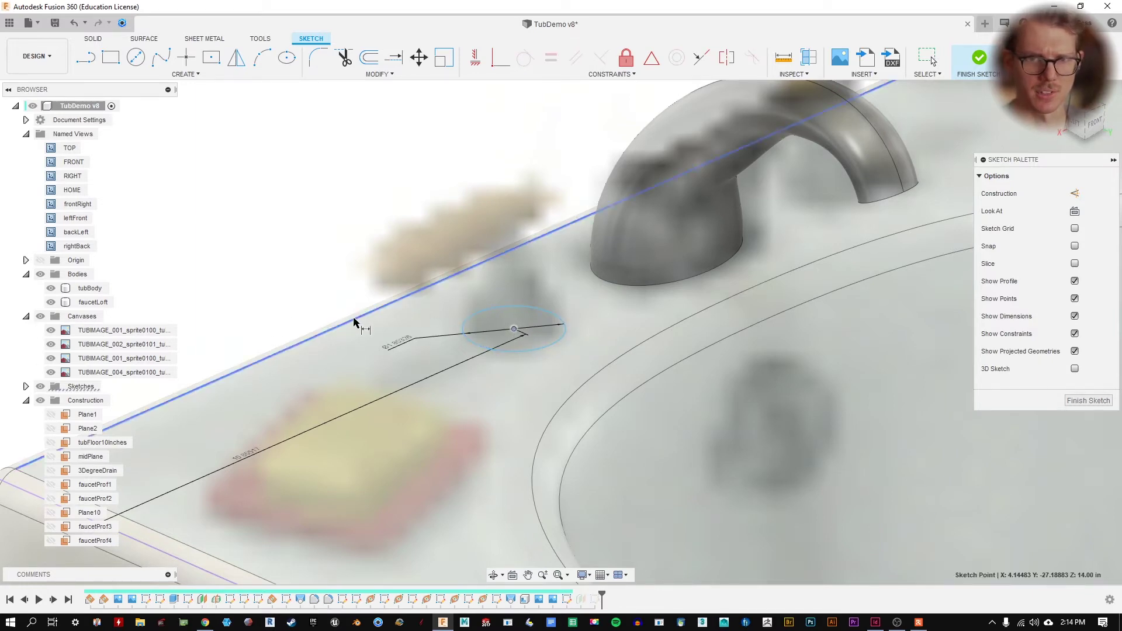
pyautogui.keyDown('shift'); pyautogui.moveTo(353, 319); pyautogui.dragTo(458, 313, button='middle'); pyautogui.keyUp('shift')
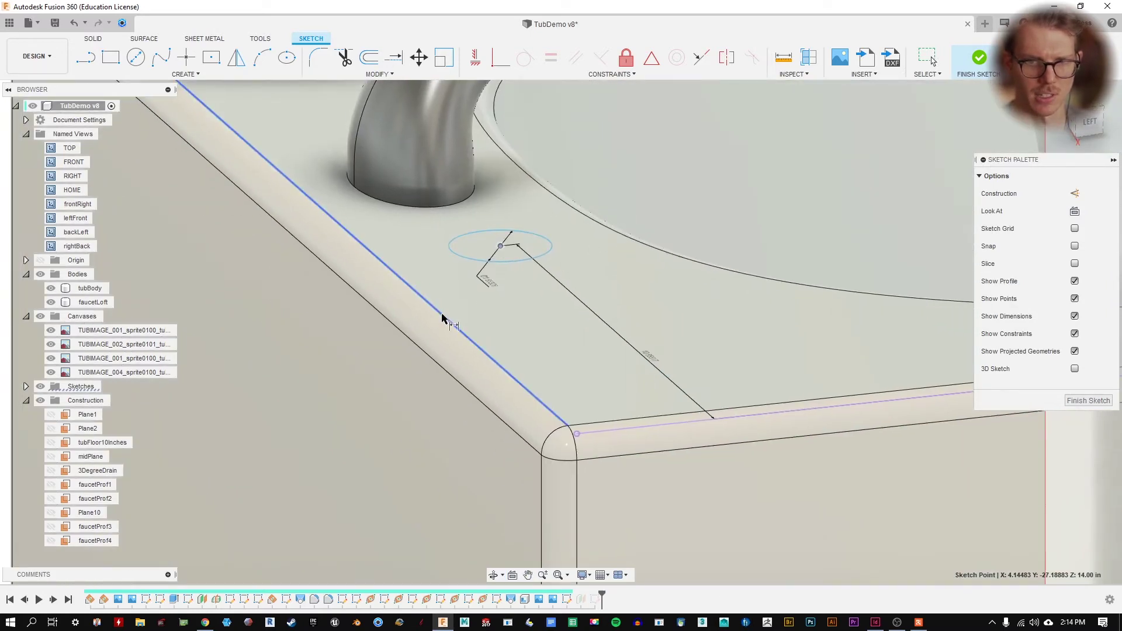
pyautogui.click(393, 327)
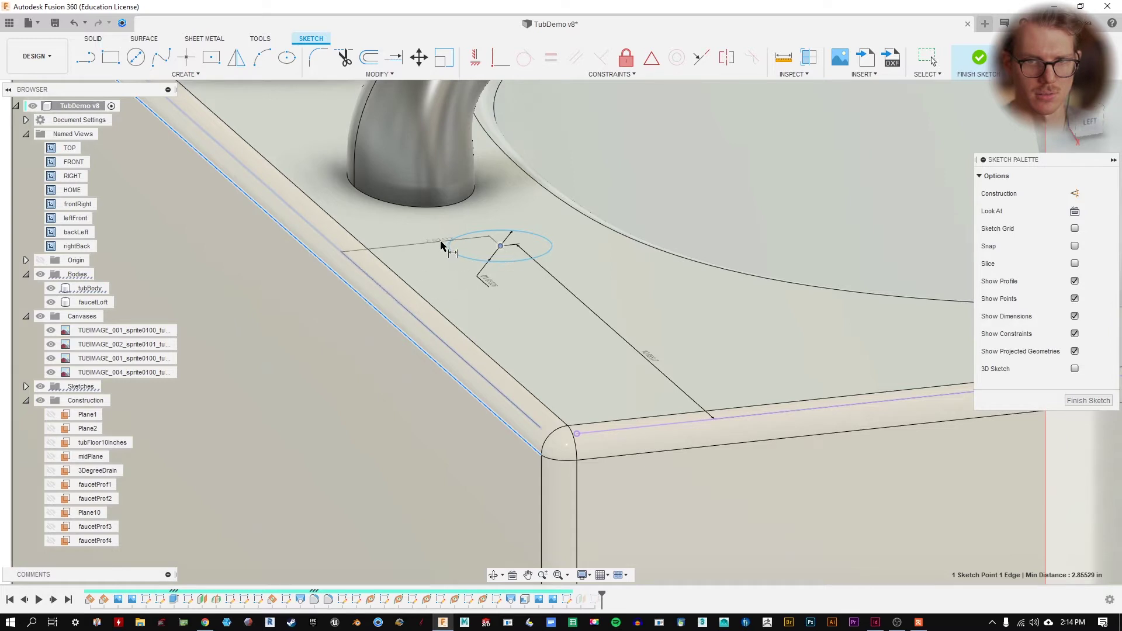
pyautogui.click(433, 250)
pyautogui.press('Return')
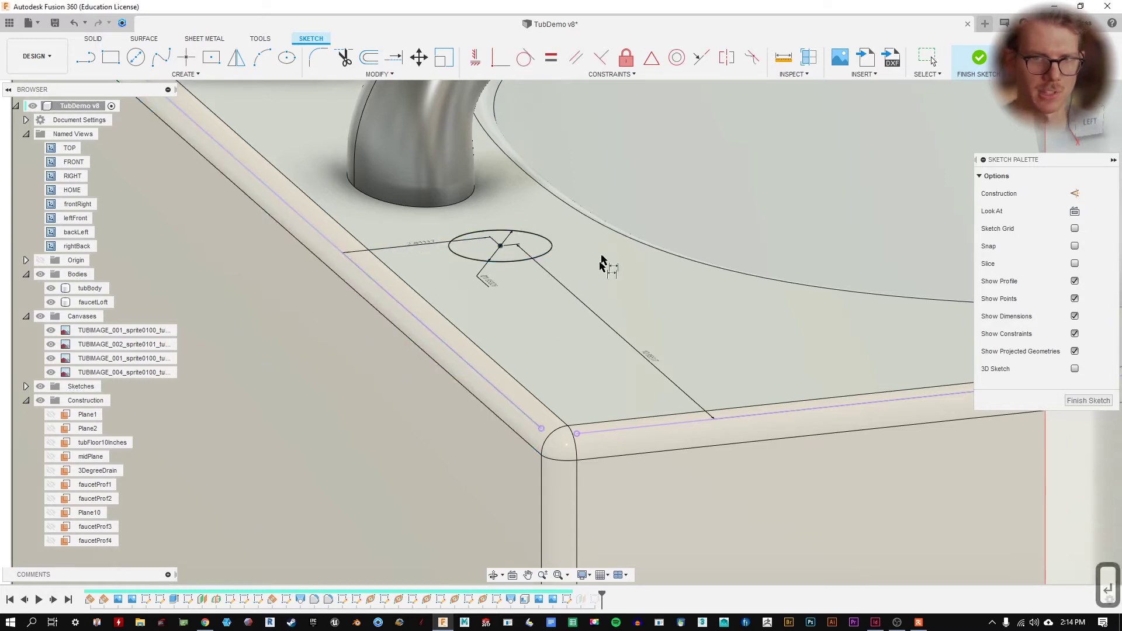
# - In the backLeft view, reposition the dimension between the circle's center and the faucet-end edge, and finish the sketch
pyautogui.doubleClick(54, 232)
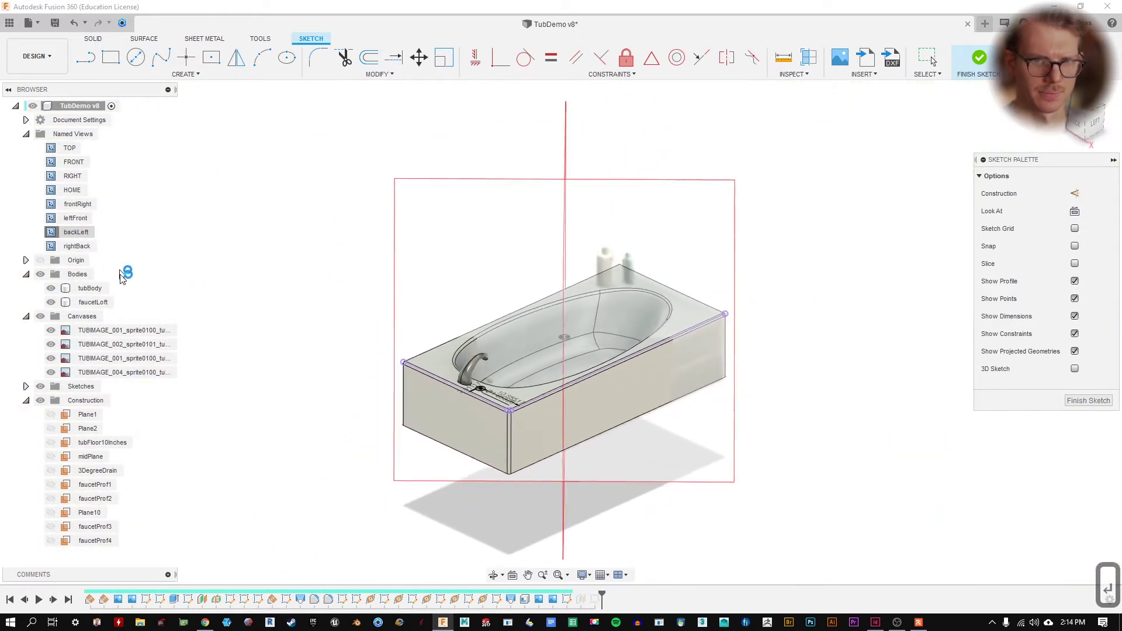
pyautogui.scroll(10, 559, 340)
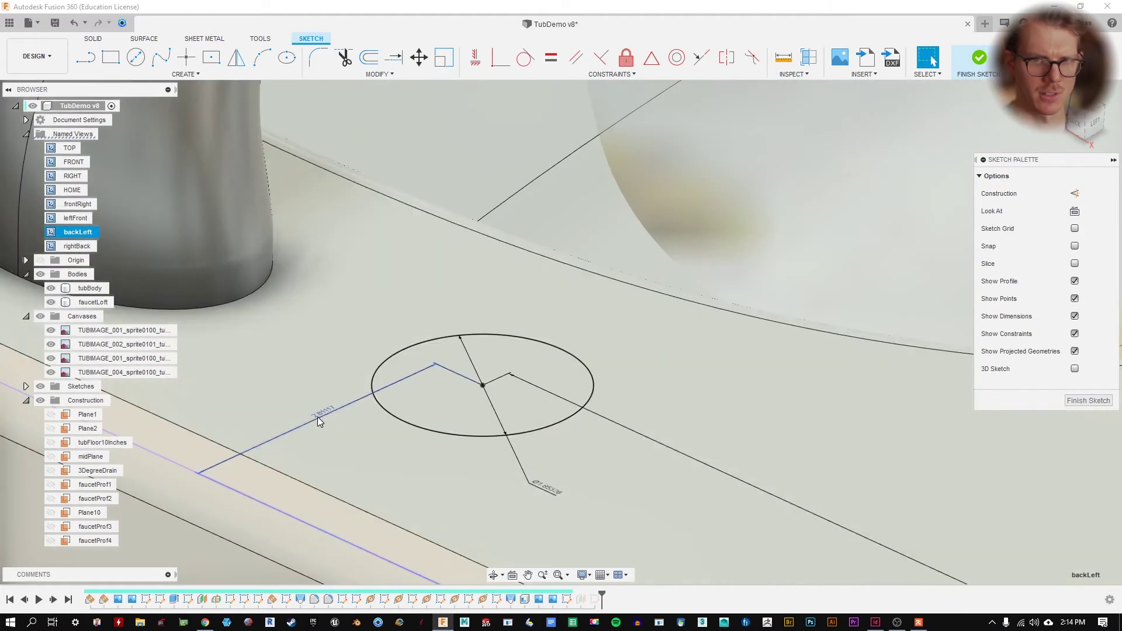
pyautogui.moveTo(318, 416); pyautogui.dragTo(345, 433)
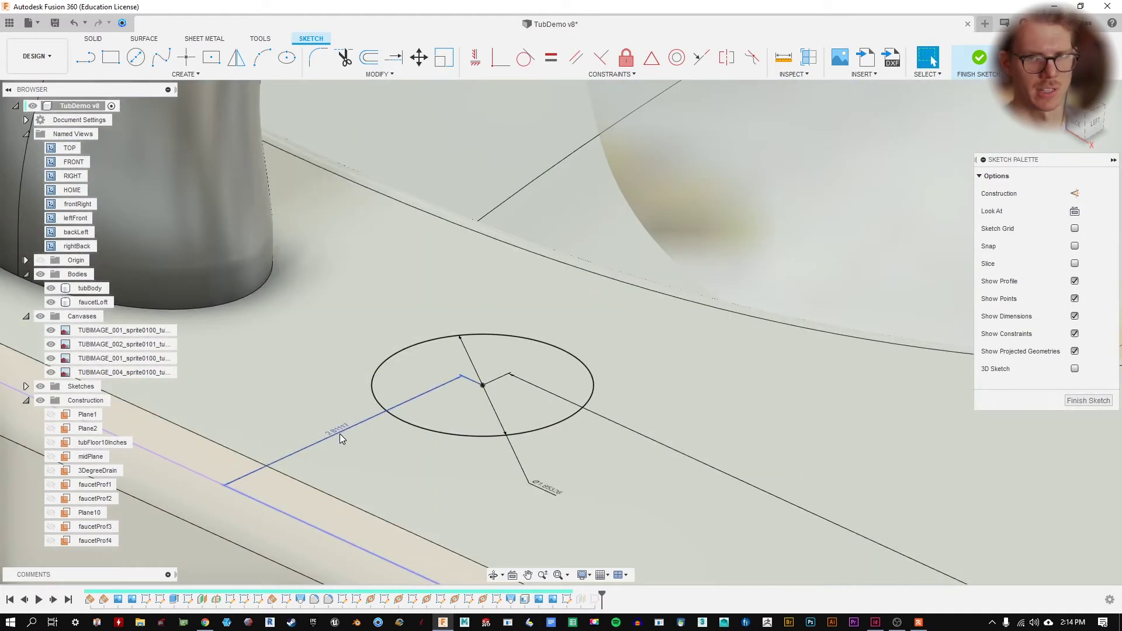
pyautogui.doubleClick(339, 430)
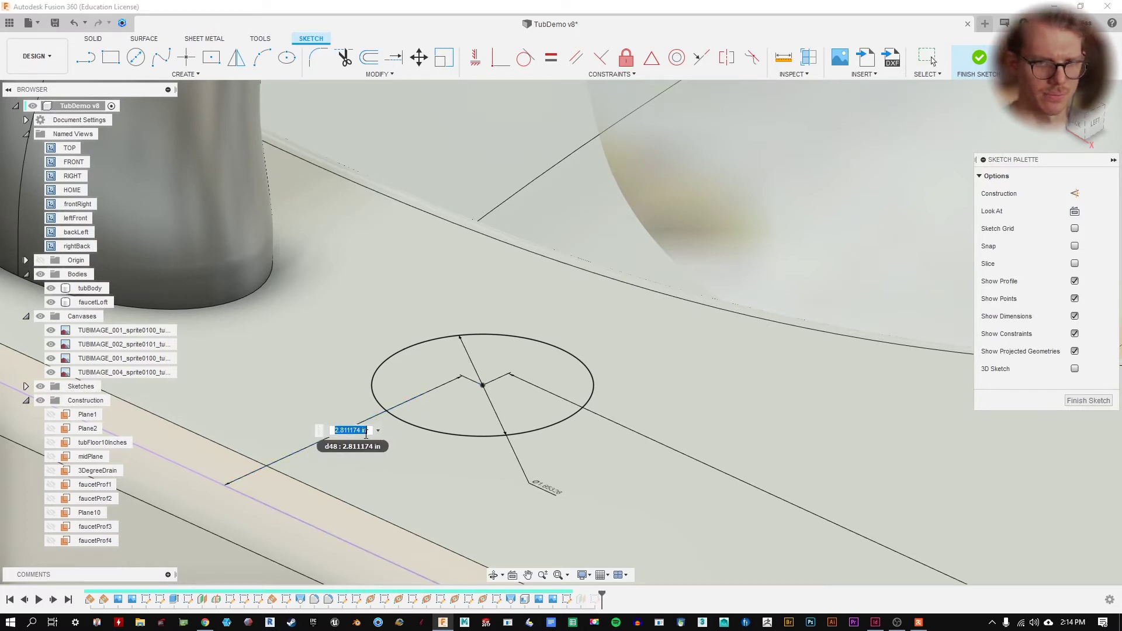
pyautogui.press('Escape')
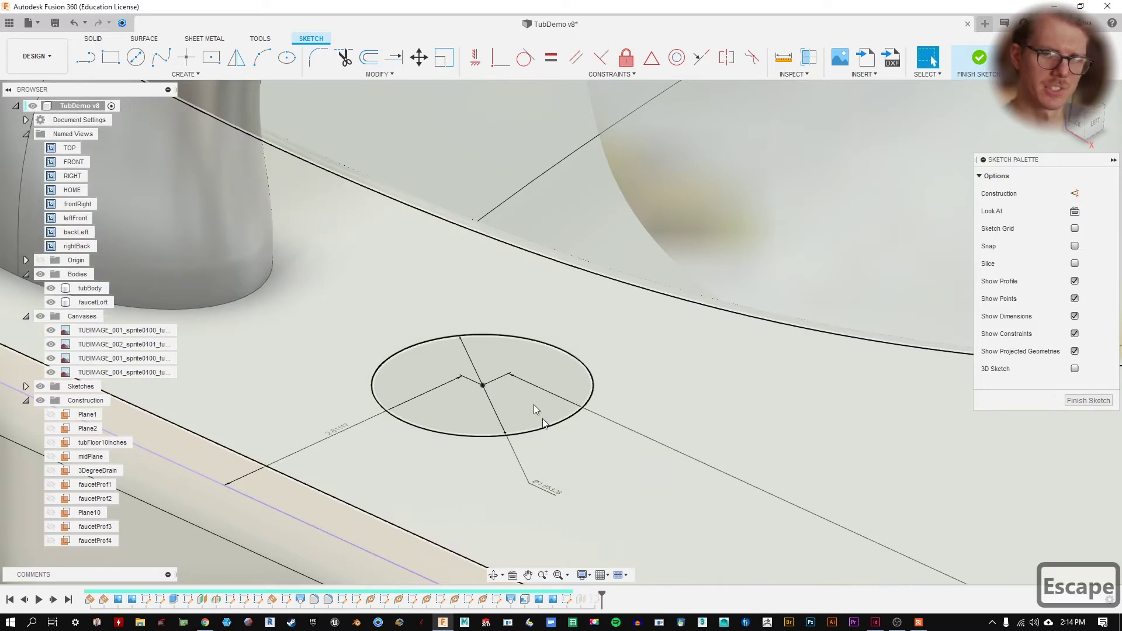
pyautogui.moveTo(534, 404); pyautogui.dragTo(239, 279, button='middle')
pyautogui.scroll(-3, 559, 325)
pyautogui.moveTo(274, 113); pyautogui.dragTo(459, 226, button='middle')
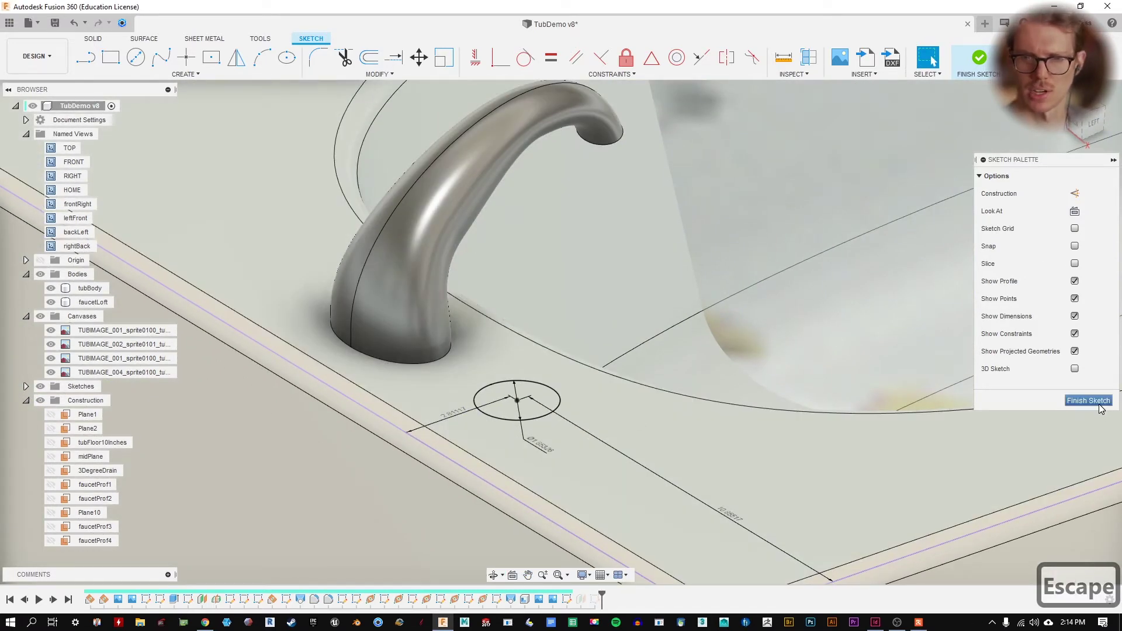
pyautogui.click(1099, 407)
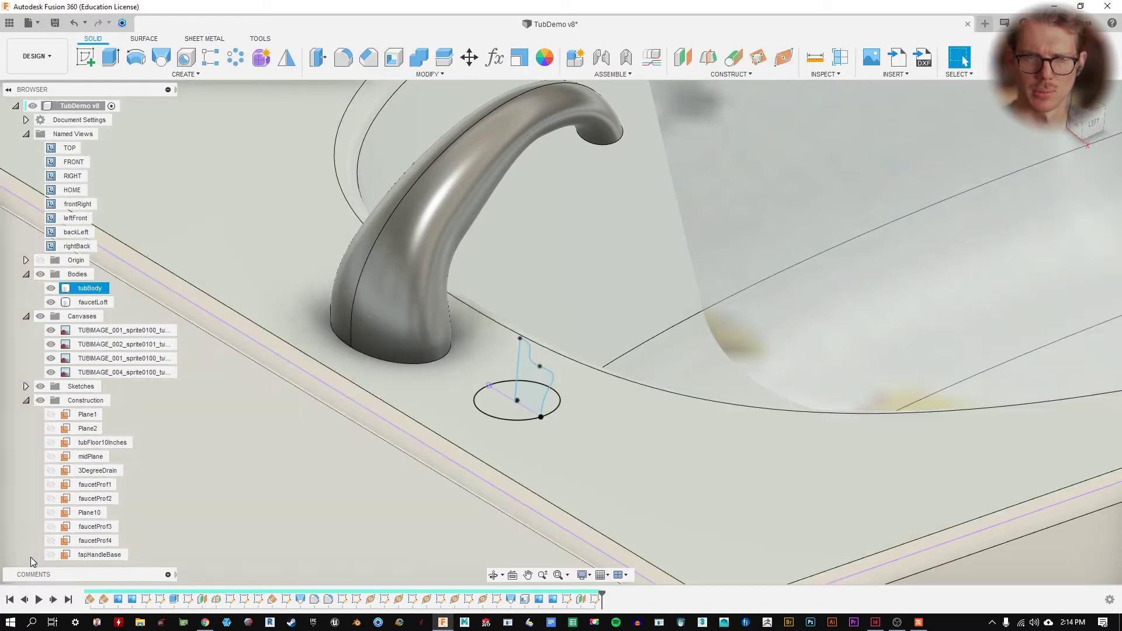
# - Roll the timeline back to before the handle profile sketch and rename the base circle's sketch to tapHandleBase
pyautogui.moveTo(602, 594); pyautogui.dragTo(588, 598)
pyautogui.rightClick(581, 600)
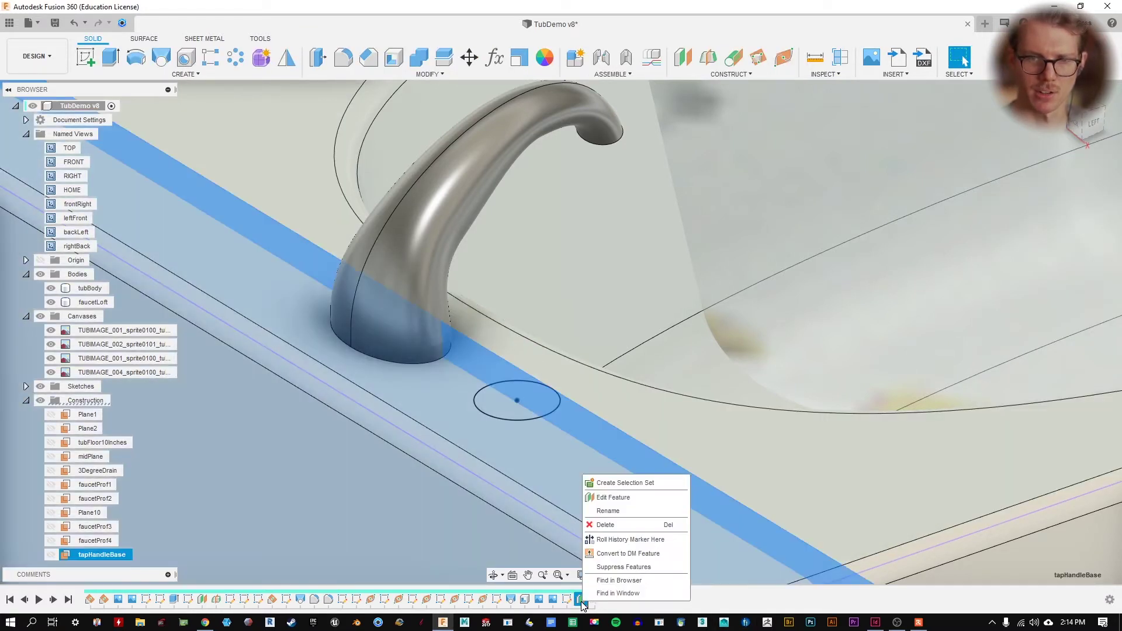
pyautogui.click(25, 388)
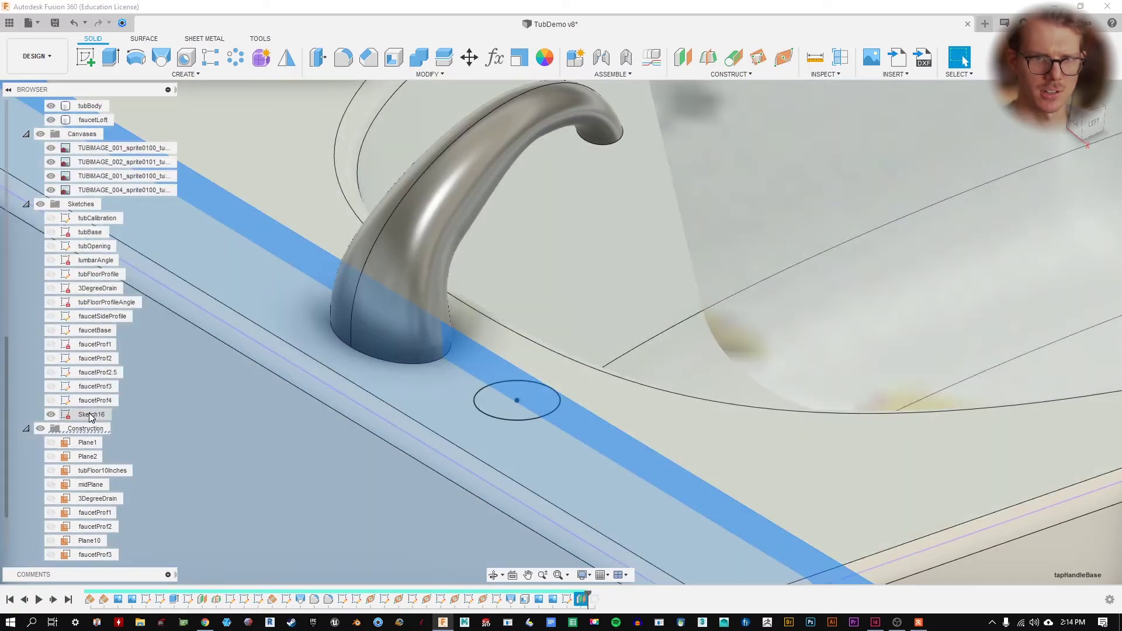
pyautogui.click(91, 414)
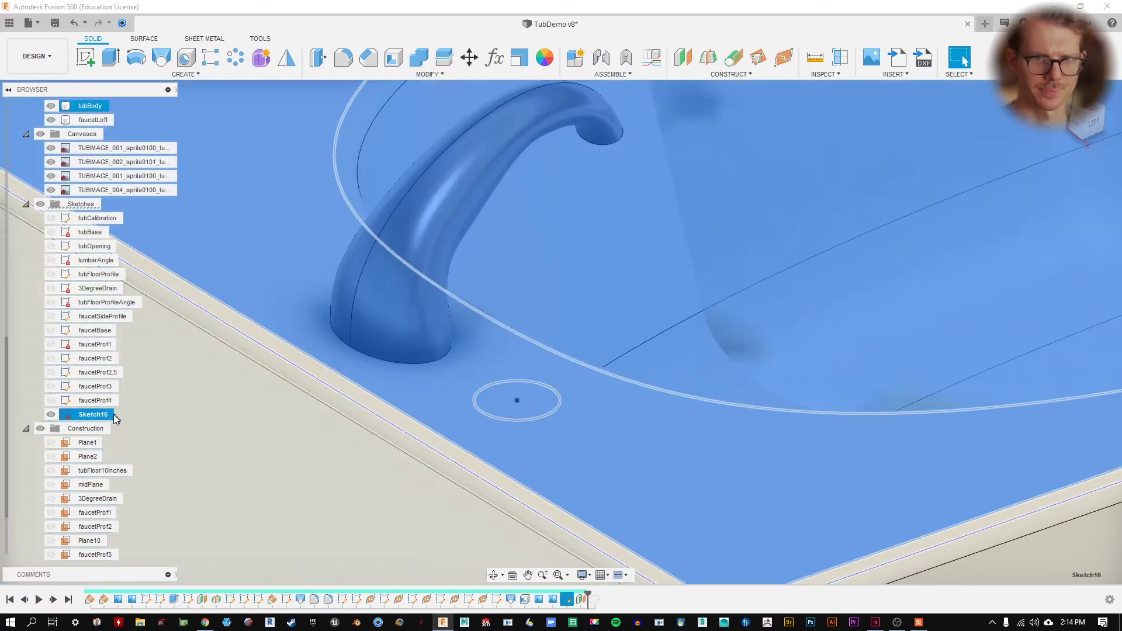
pyautogui.click(91, 415)
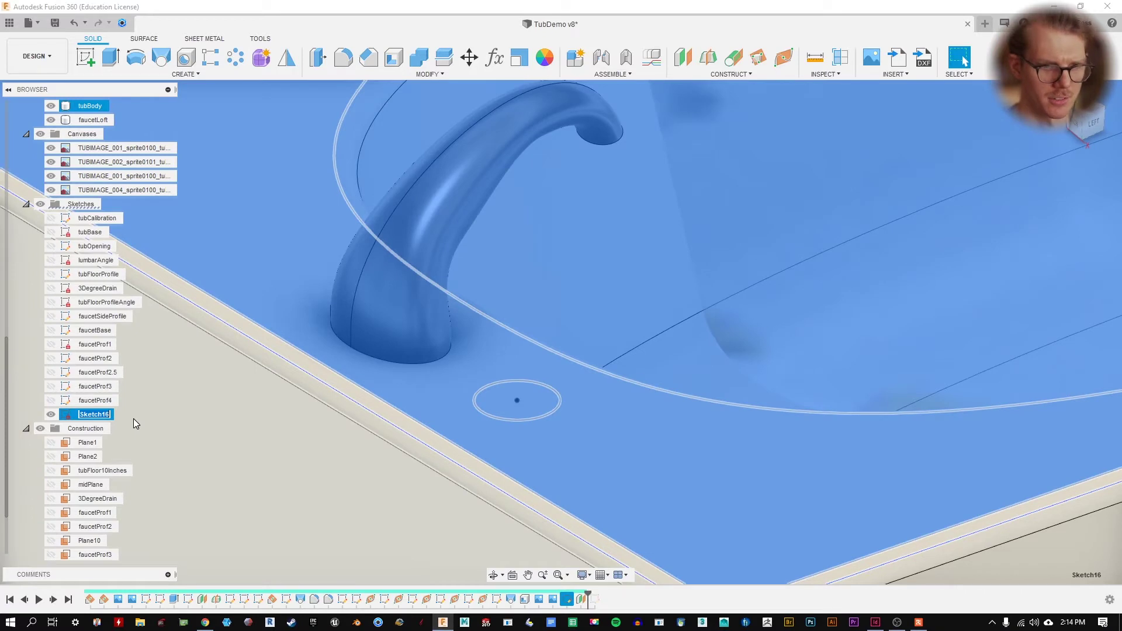
pyautogui.scroll(-1, 162, 358)
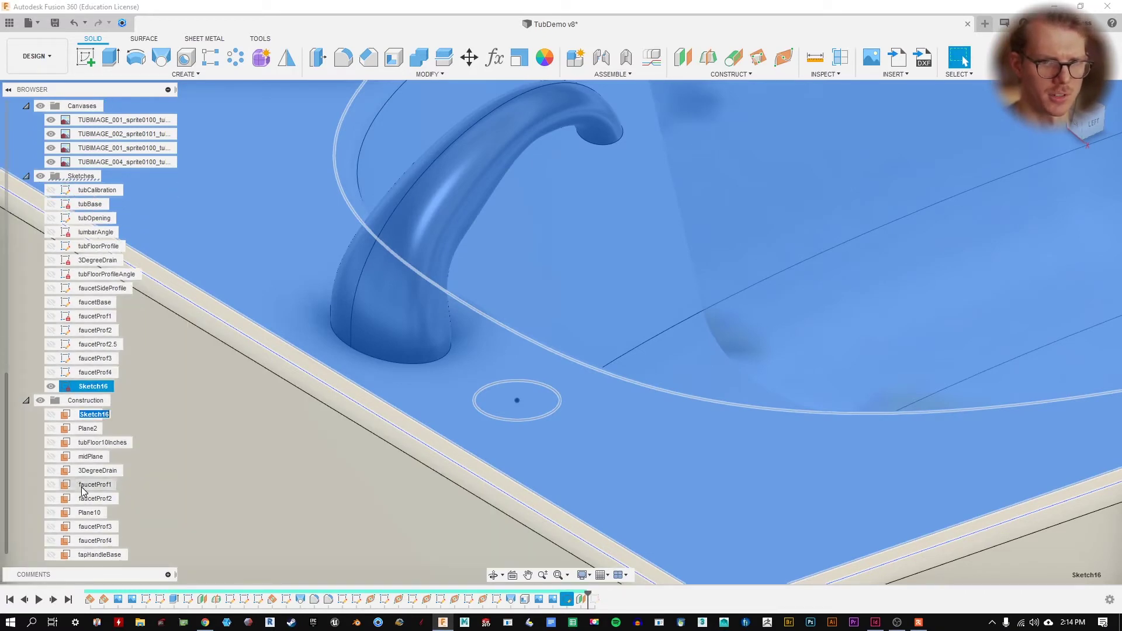
pyautogui.write('tap')
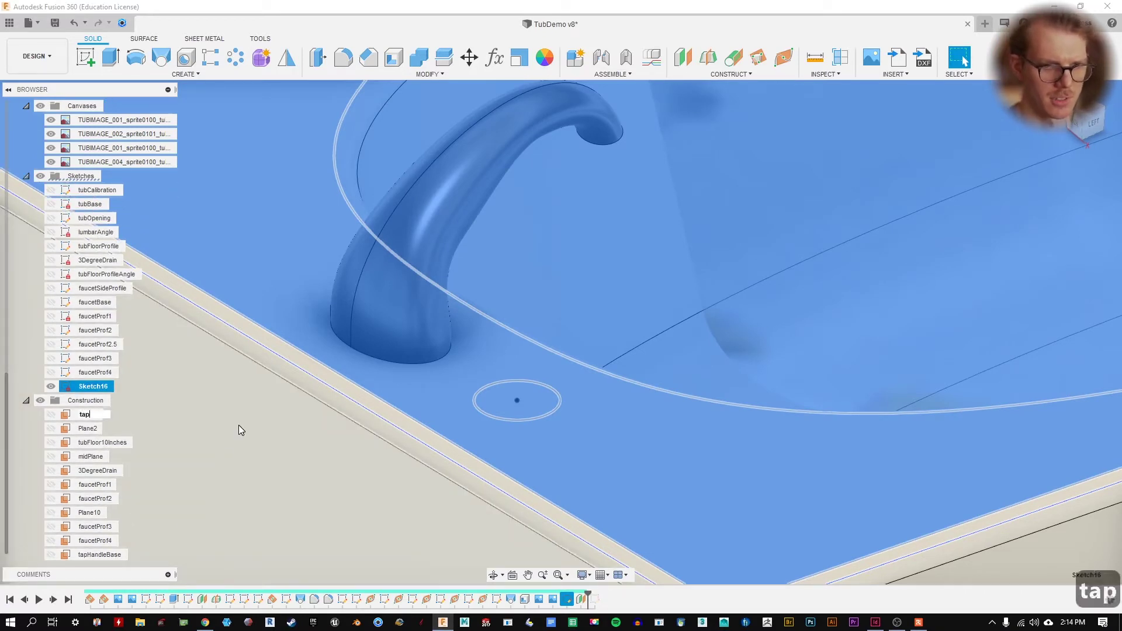
pyautogui.write('HandleBase')
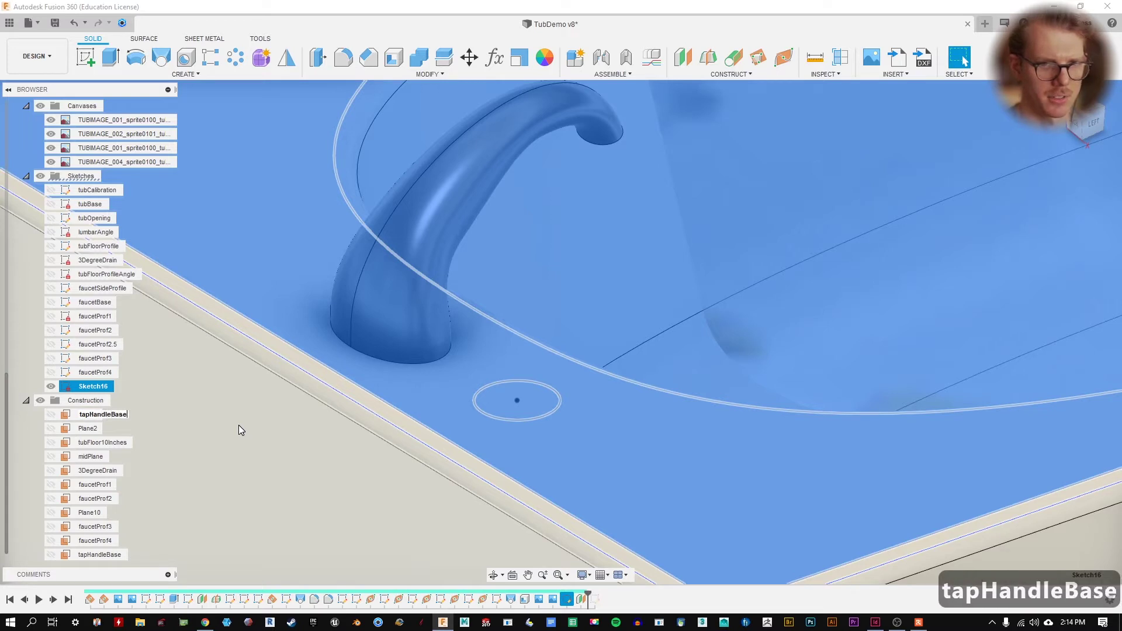
pyautogui.press('Return')
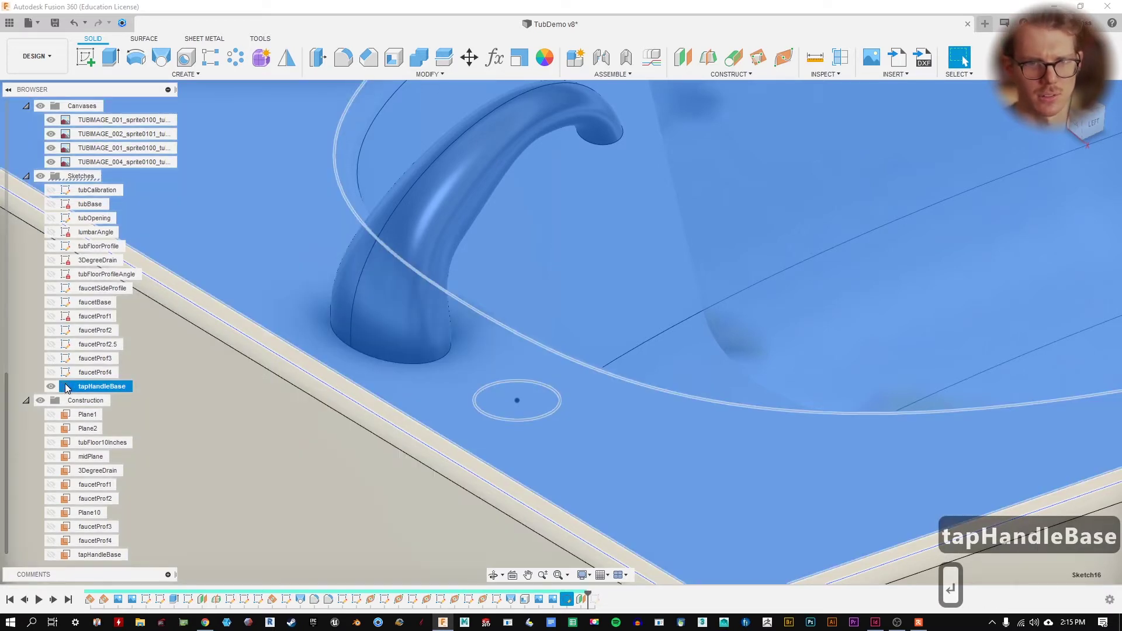
pyautogui.click(52, 387)
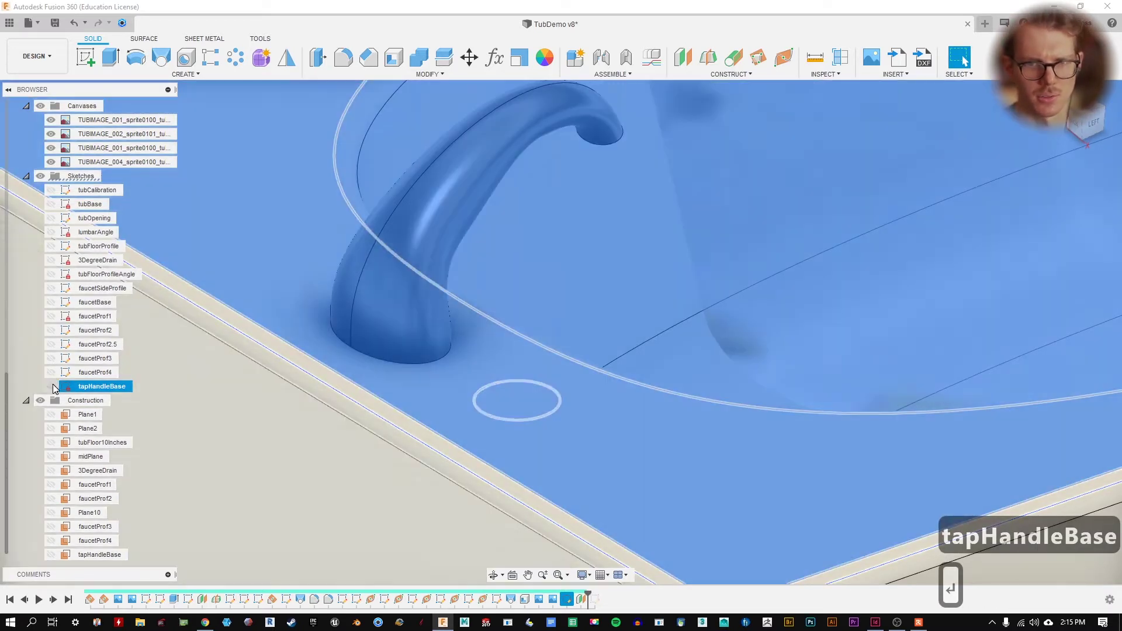
pyautogui.doubleClick(59, 386)
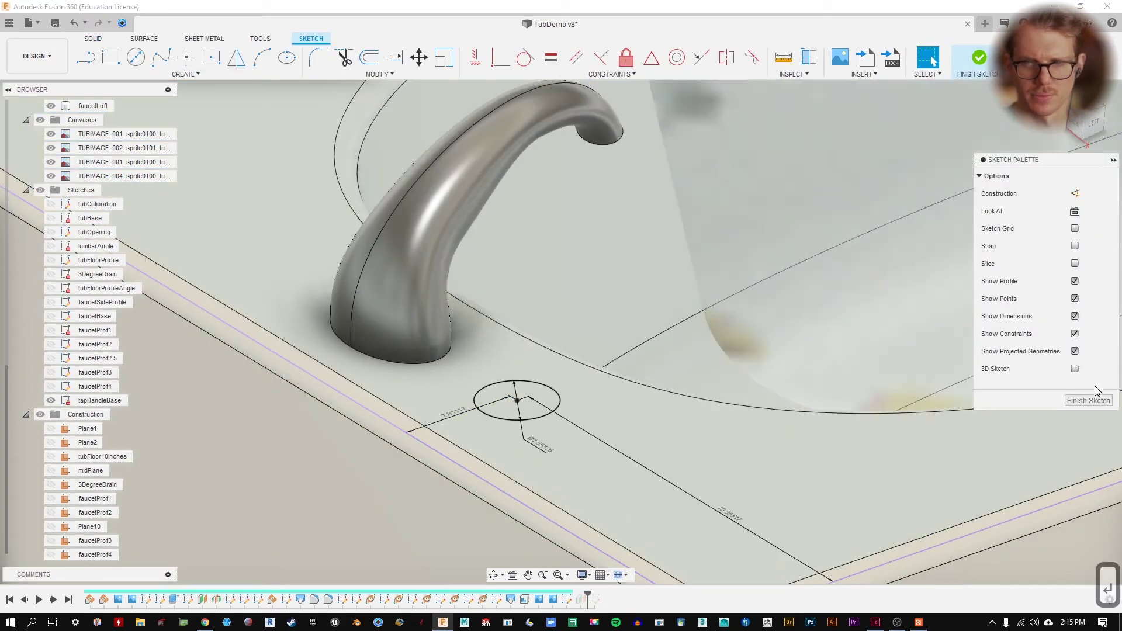
pyautogui.click(1088, 400)
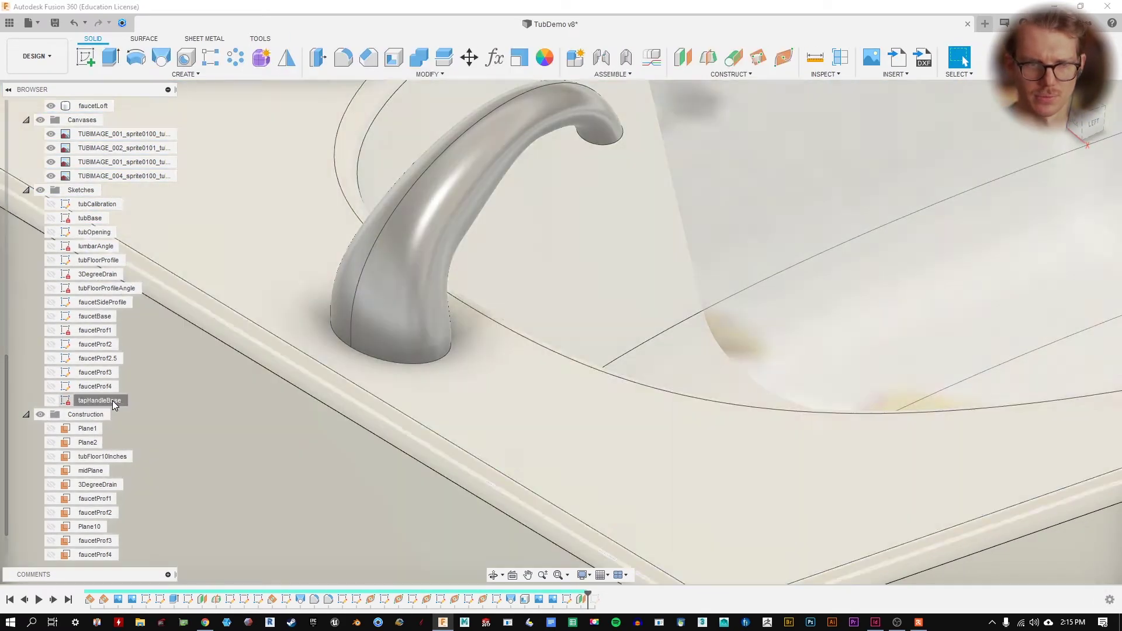
pyautogui.click(101, 401)
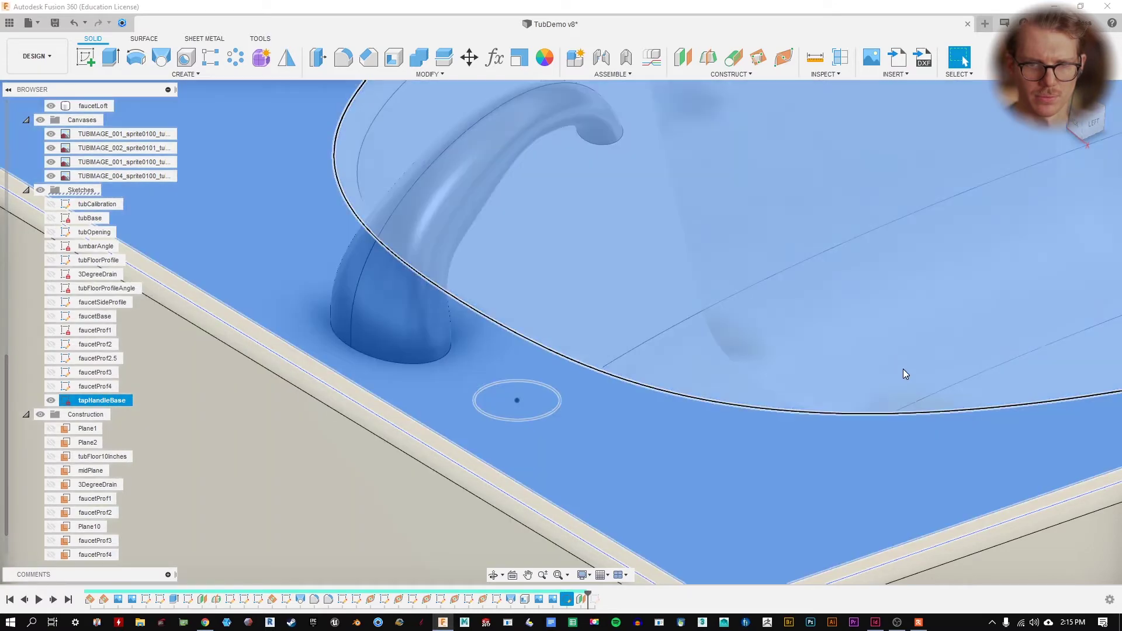
pyautogui.click(904, 373)
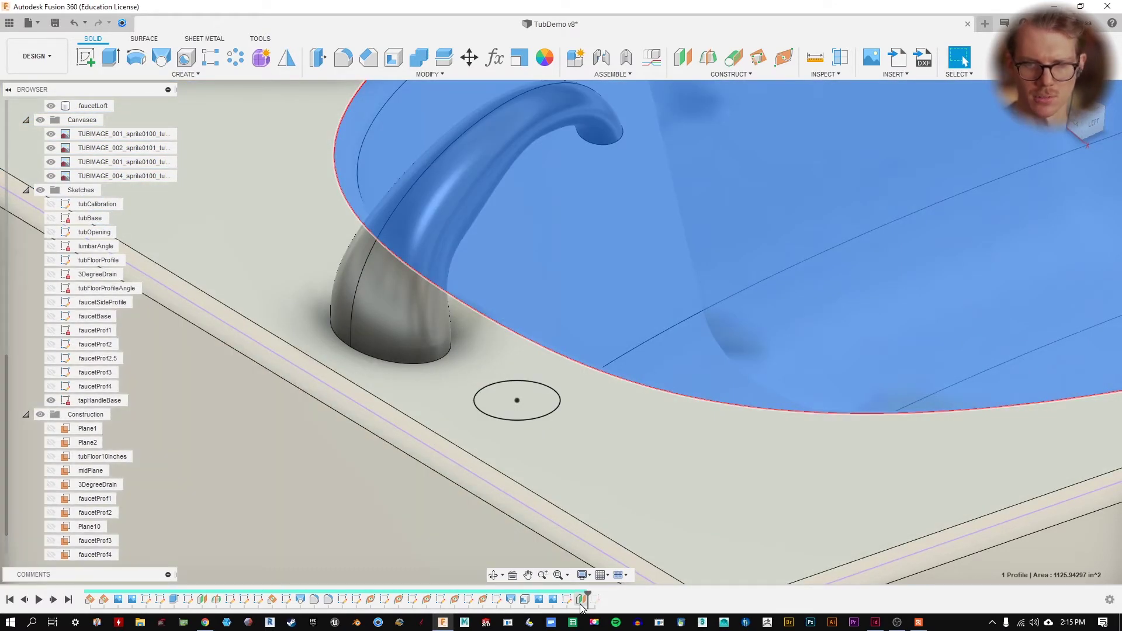
# - Open the tapHandleBase offset plane for editing, check its distance setting, and cancel the edit
pyautogui.rightClick(572, 472)
pyautogui.click(655, 504)
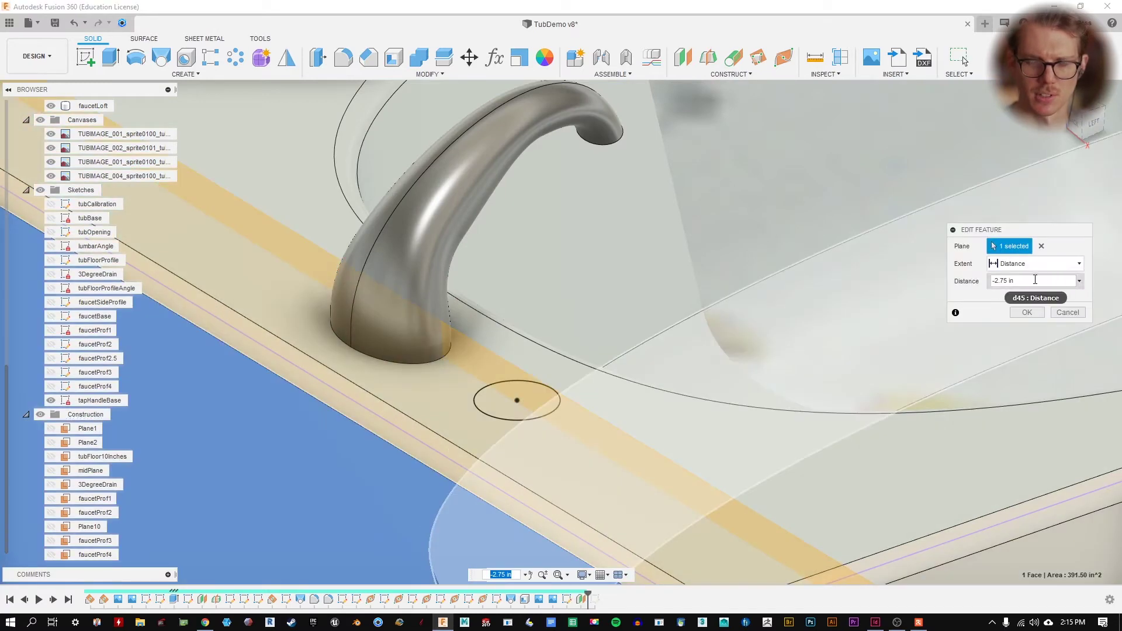
pyautogui.click(1035, 279)
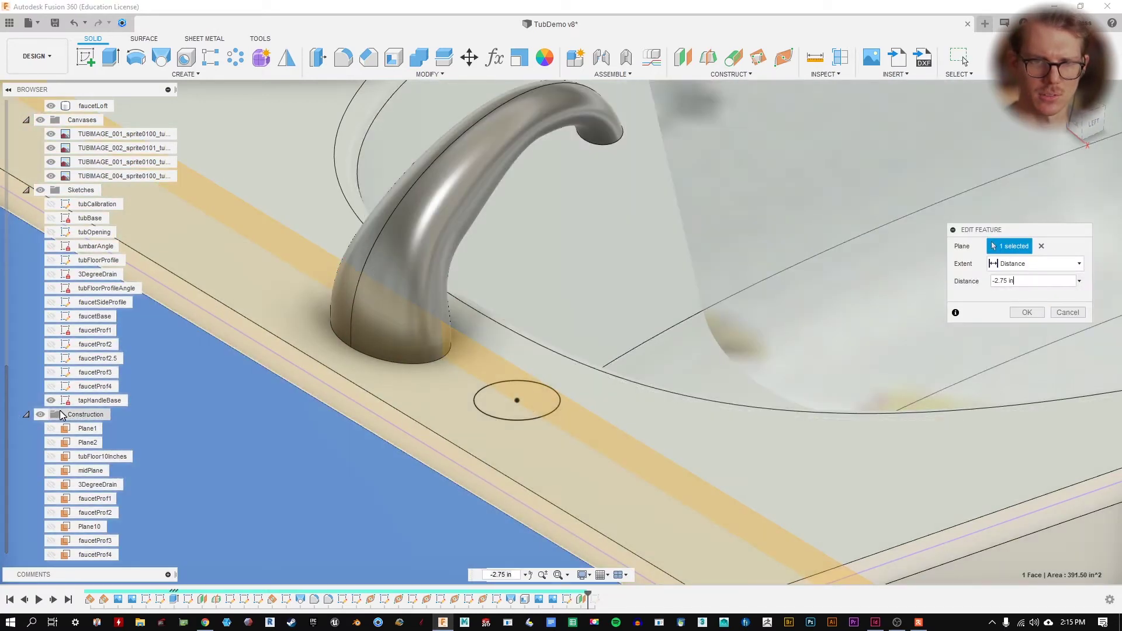
pyautogui.click(51, 400)
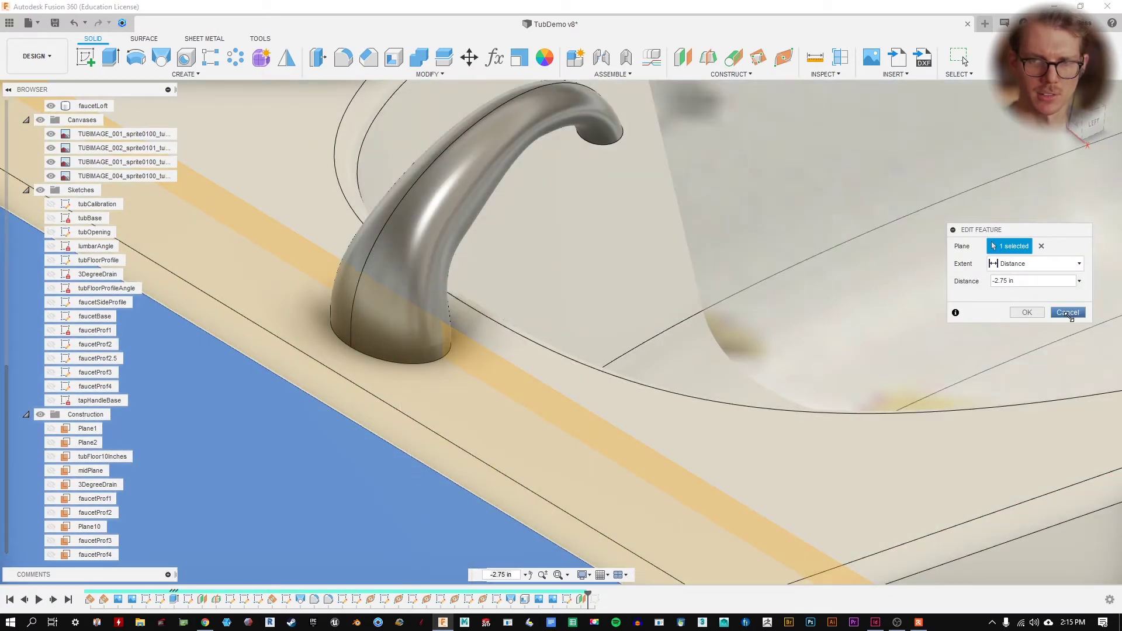
pyautogui.click(1069, 313)
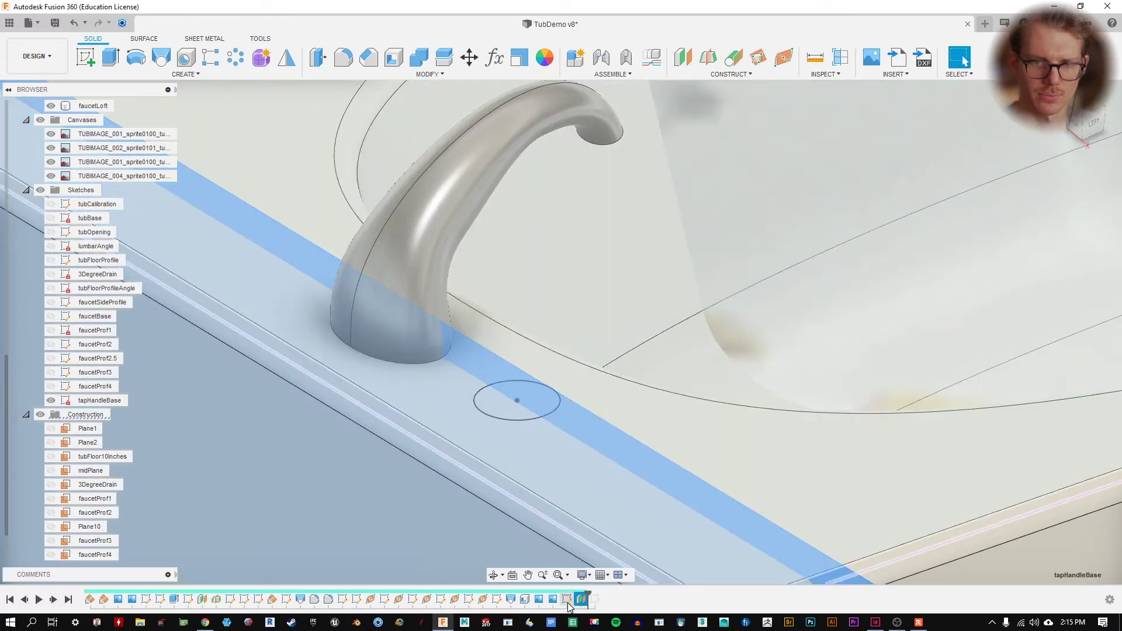
# - Copy the distance between the circle's center and the tub's faucet-end edge from the tapHandleBase sketch, and close the sketch
pyautogui.doubleClick(580, 599)
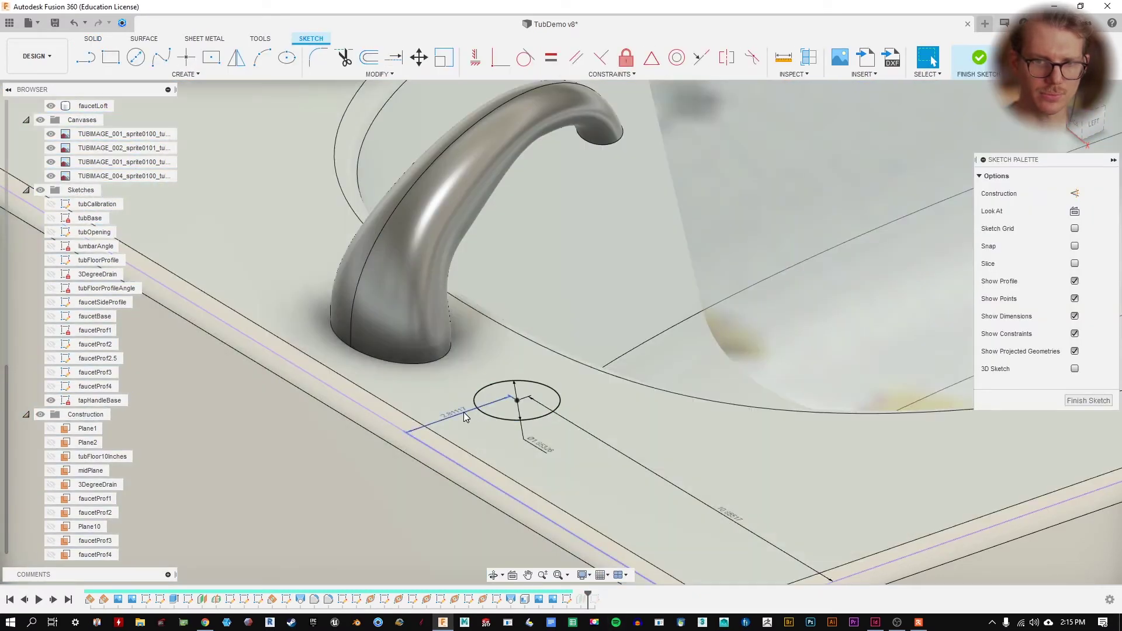
pyautogui.doubleClick(454, 415)
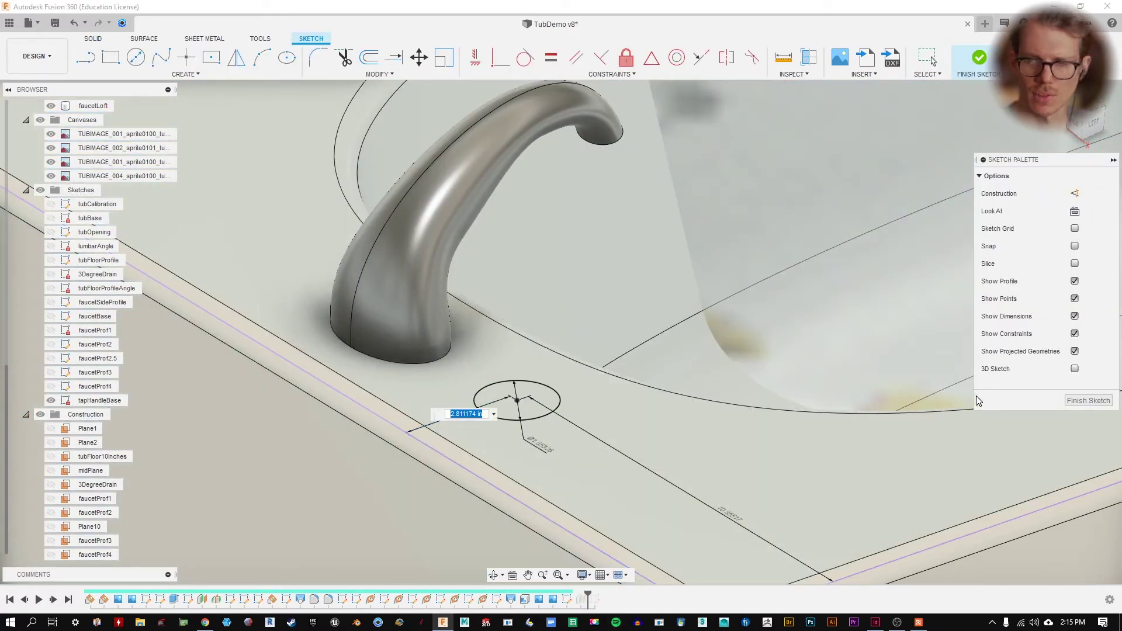
pyautogui.hotkey('ctrl', 'c')
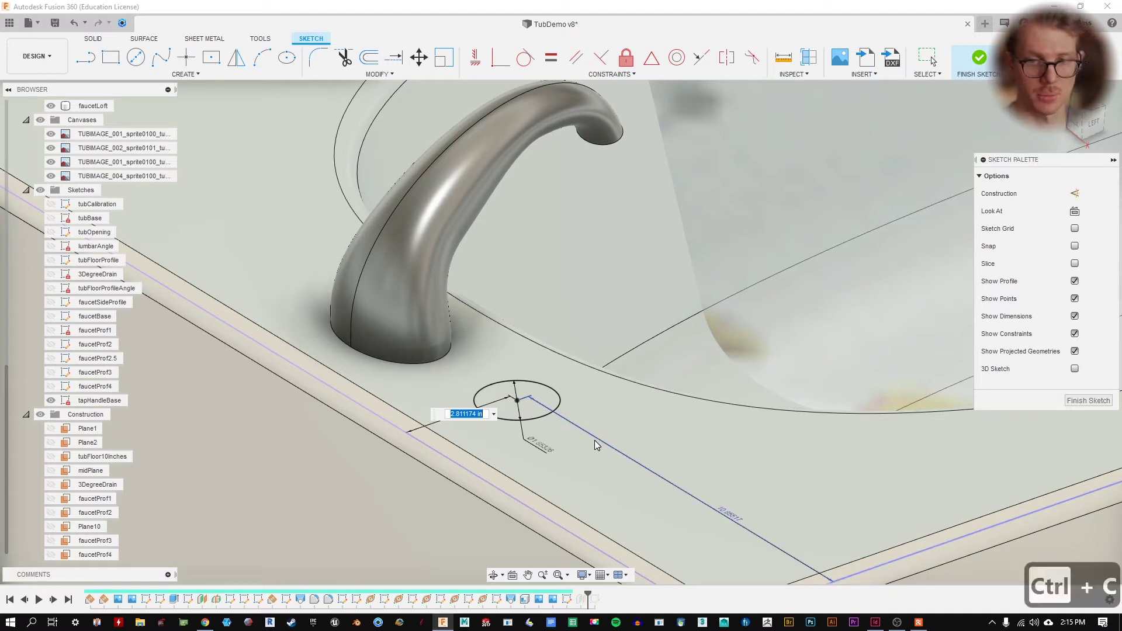
pyautogui.click(1088, 400)
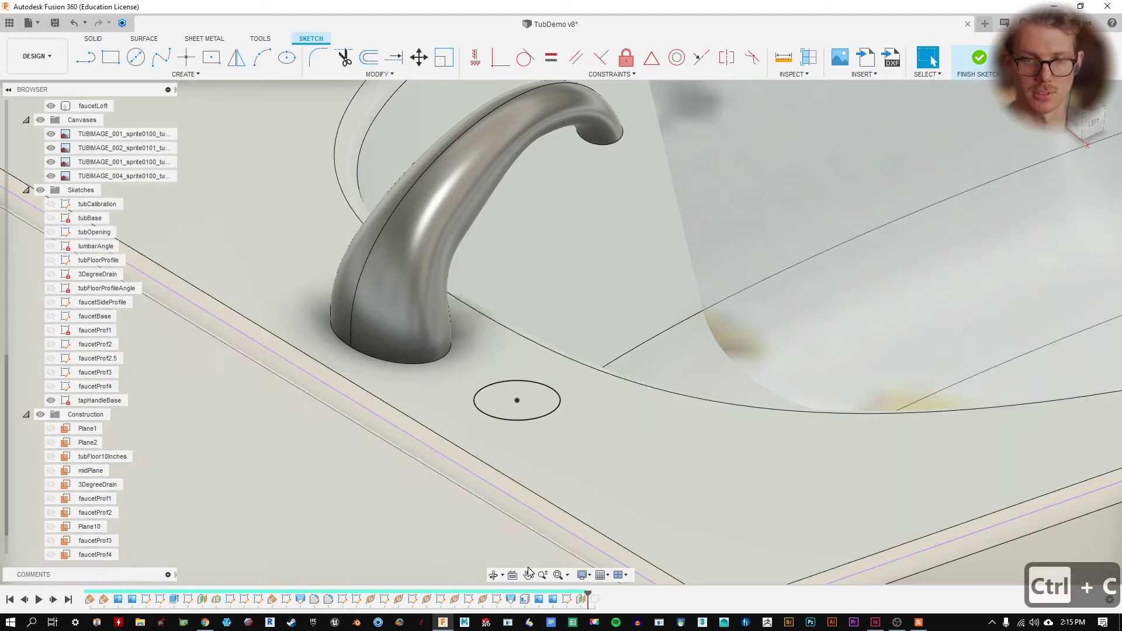
# - Edit the tapHandleBase offset plane and set its distance to the copied 2.811174 in
pyautogui.rightClick(576, 603)
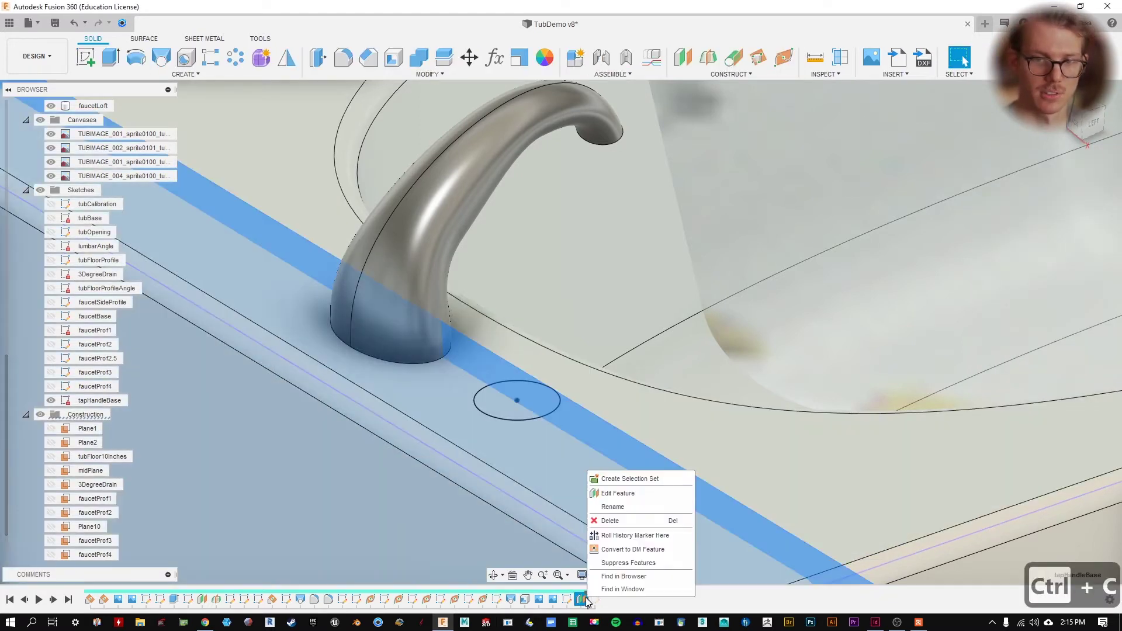
pyautogui.click(648, 506)
pyautogui.click(1029, 281)
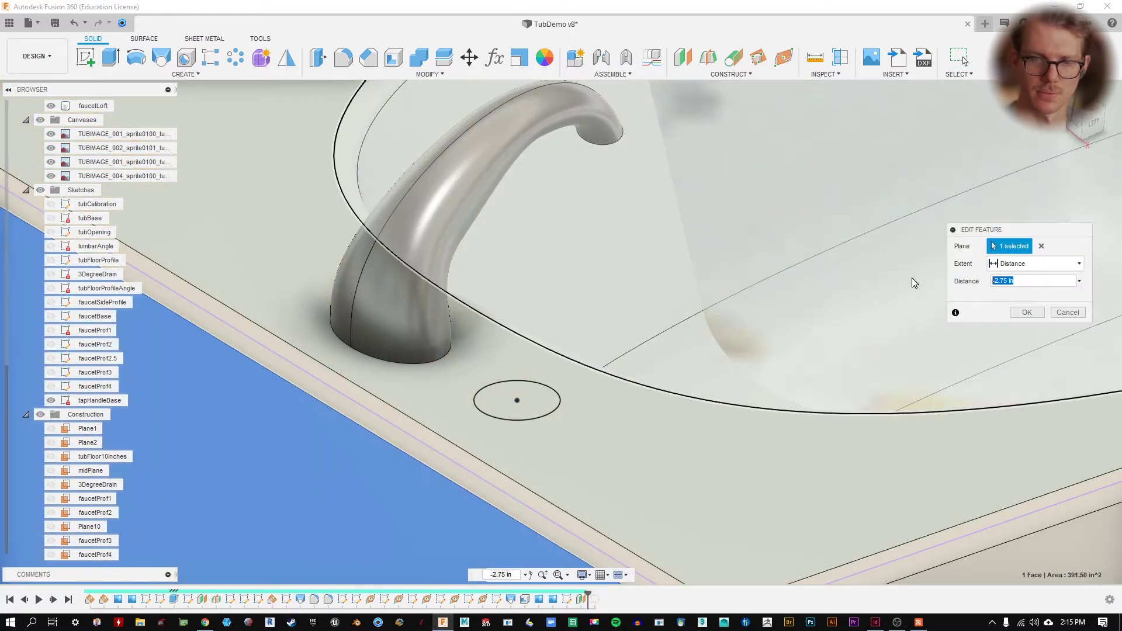
pyautogui.hotkey('ctrl', 'v')
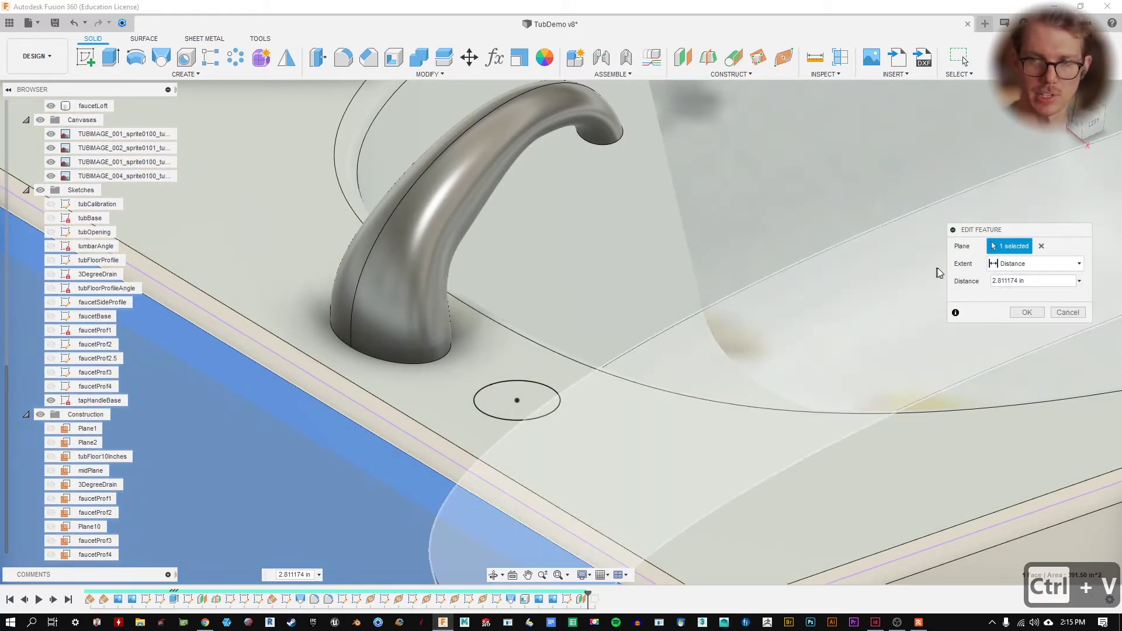
pyautogui.click(1026, 312)
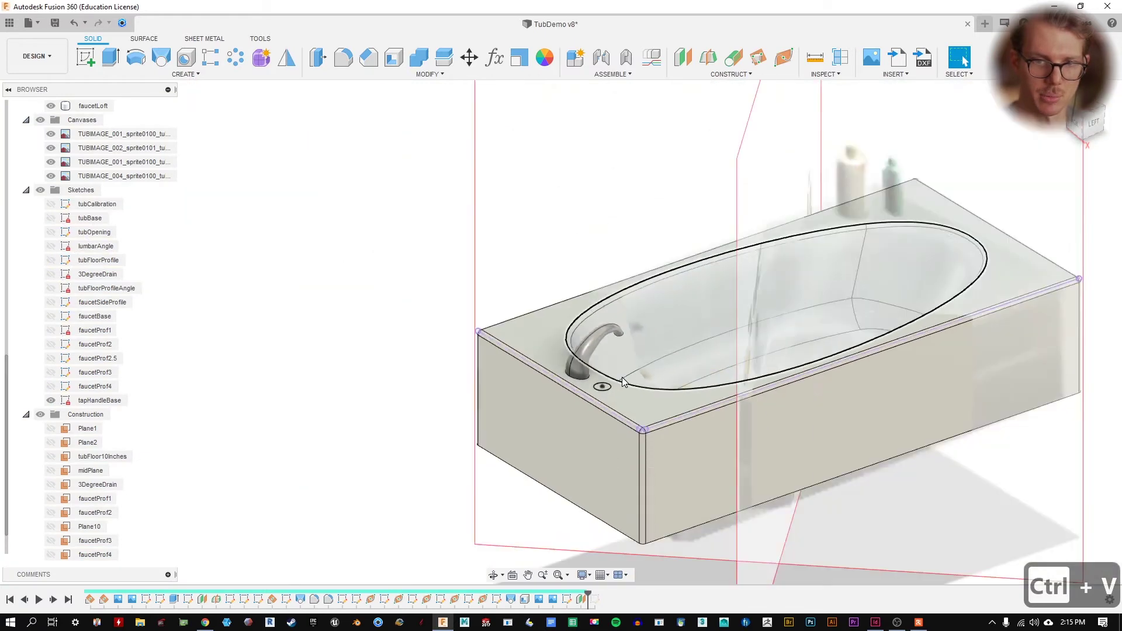
# - Show the tapHandleBase plane and flip its offset inward by setting the distance to -2.811174 in
pyautogui.scroll(-1, 69, 489)
pyautogui.click(51, 554)
pyautogui.click(82, 555)
pyautogui.keyDown('shift'); pyautogui.moveTo(560, 388); pyautogui.dragTo(502, 393, button='middle'); pyautogui.keyUp('shift')
pyautogui.rightClick(582, 599)
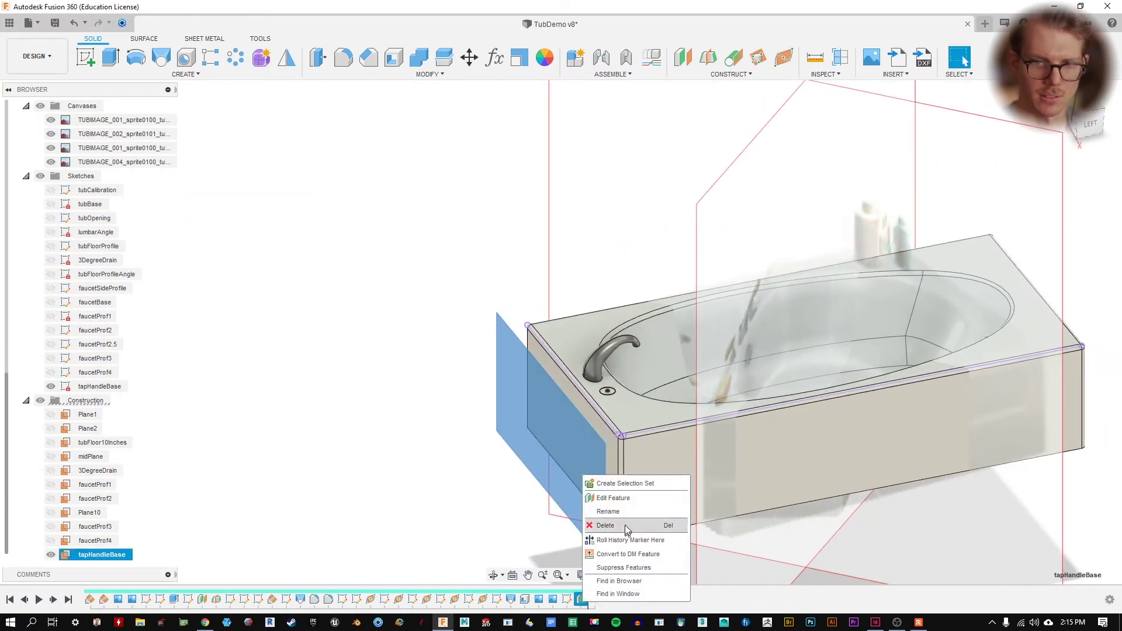
pyautogui.click(617, 498)
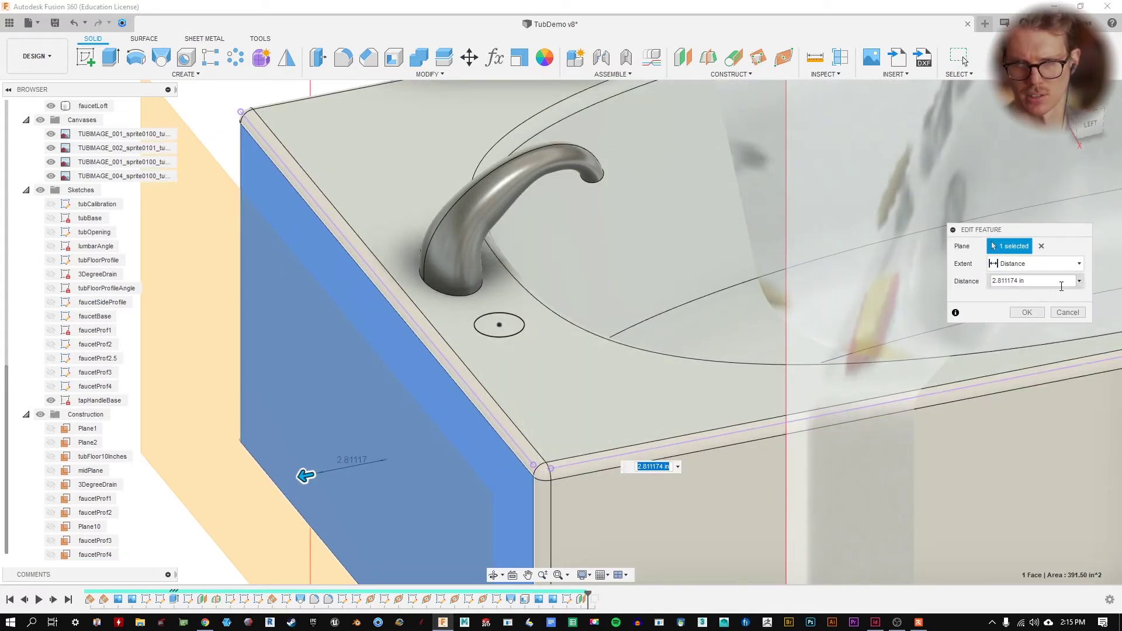
pyautogui.click(1044, 281)
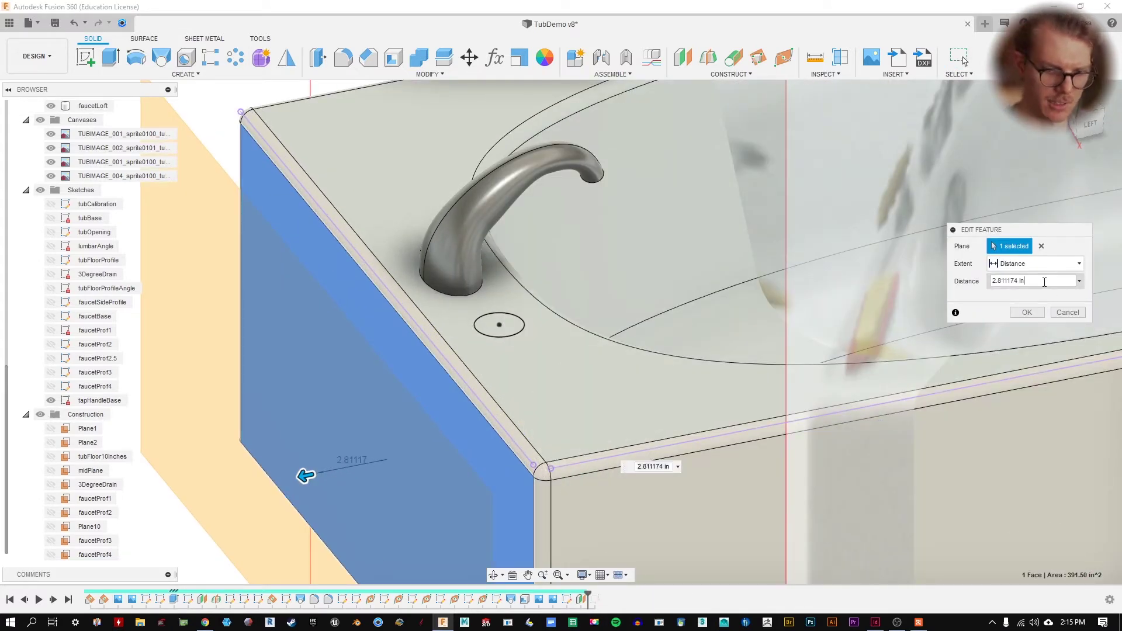
pyautogui.press('Home')
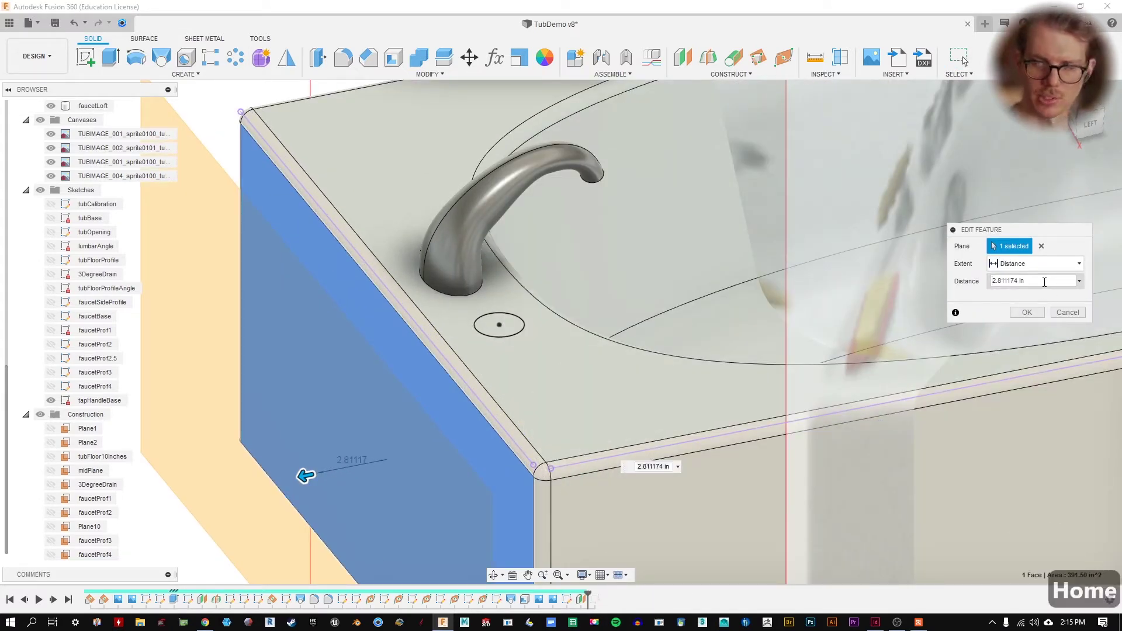
pyautogui.write('-')
pyautogui.click(1026, 312)
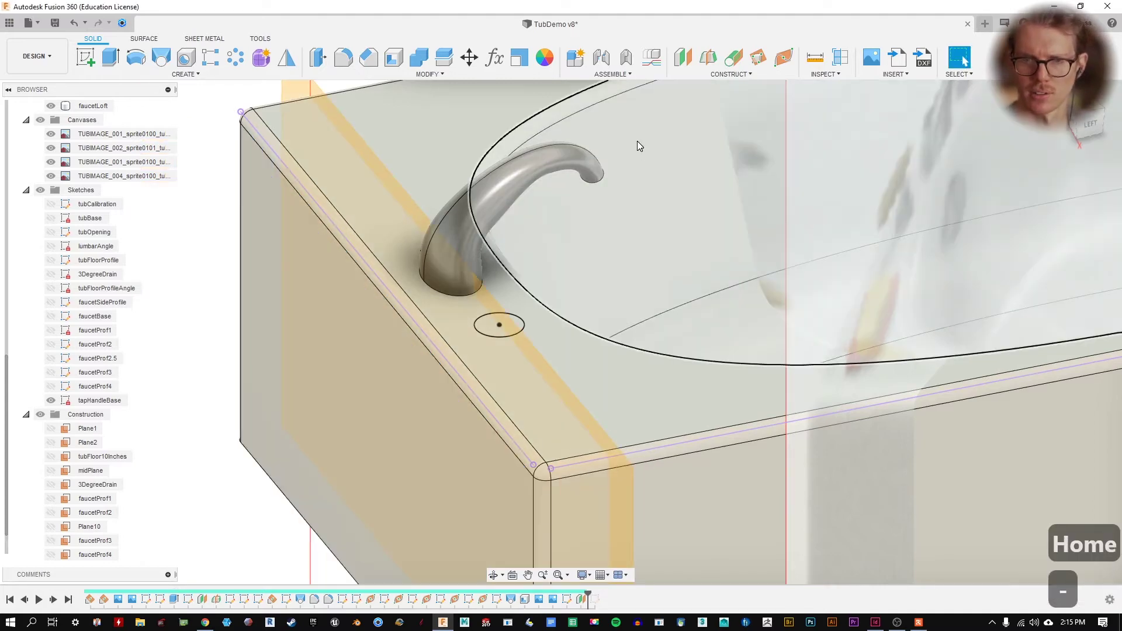
# - Hide the tapHandleBase plane and switch to the leftFront view, close up on the base circle beside the faucet
pyautogui.keyDown('shift'); pyautogui.moveTo(639, 146); pyautogui.dragTo(278, 517, button='middle'); pyautogui.keyUp('shift')
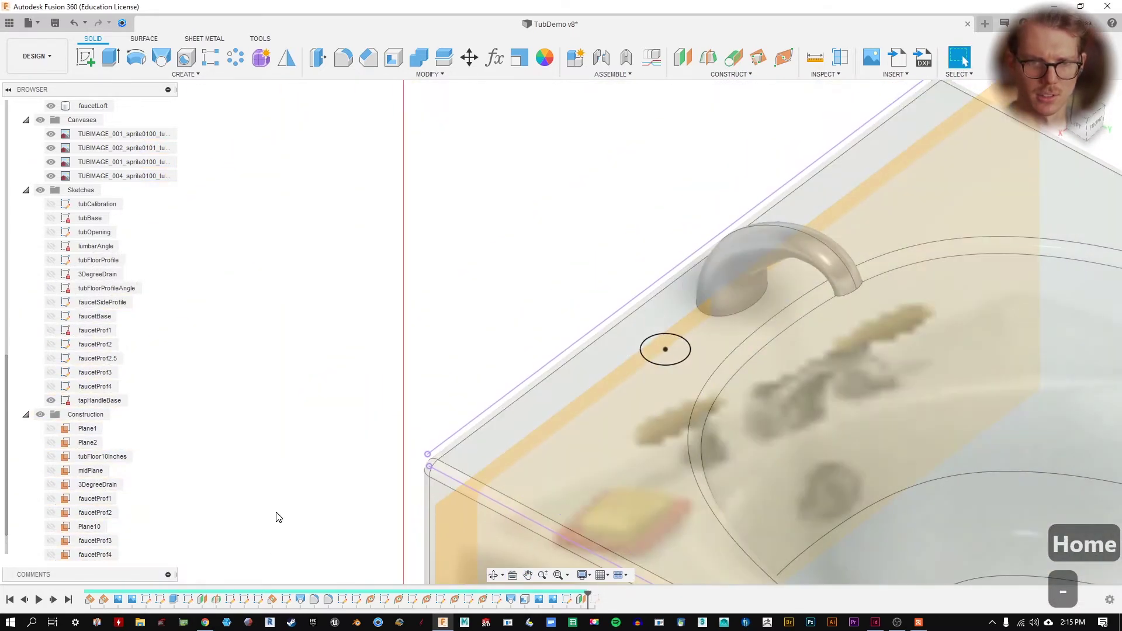
pyautogui.scroll(-1, 57, 526)
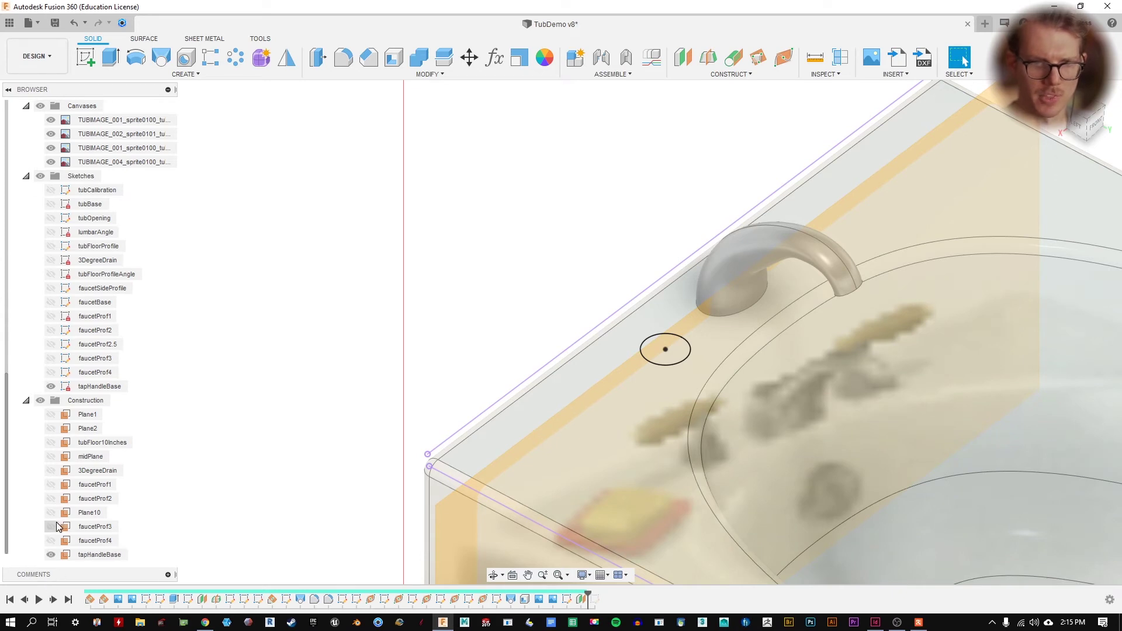
pyautogui.click(51, 554)
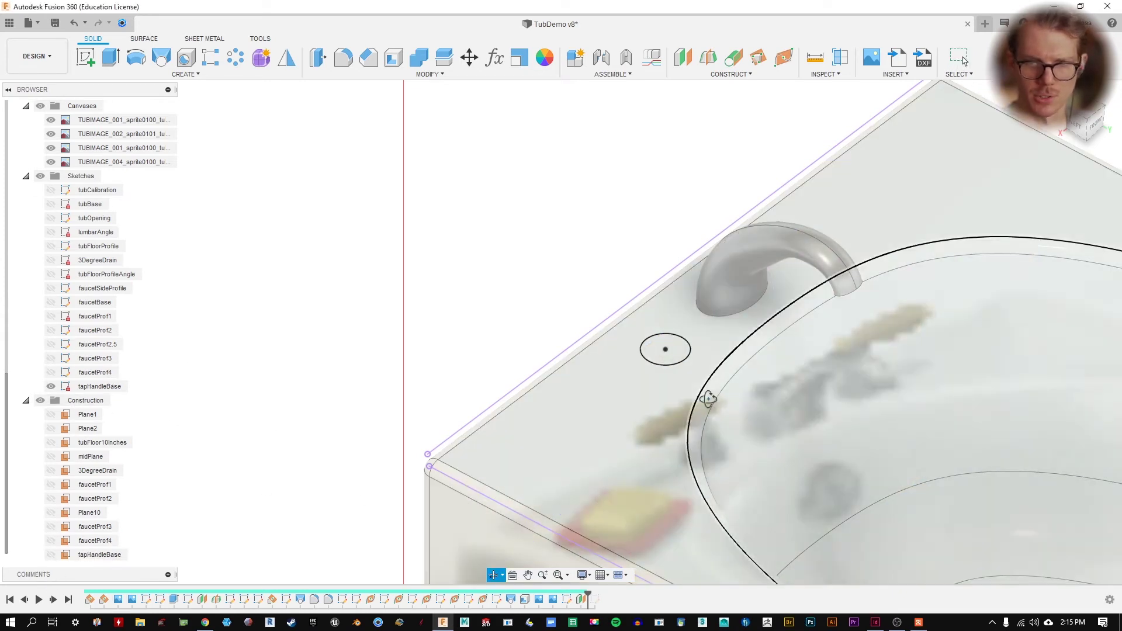
pyautogui.scroll(3, 88, 220)
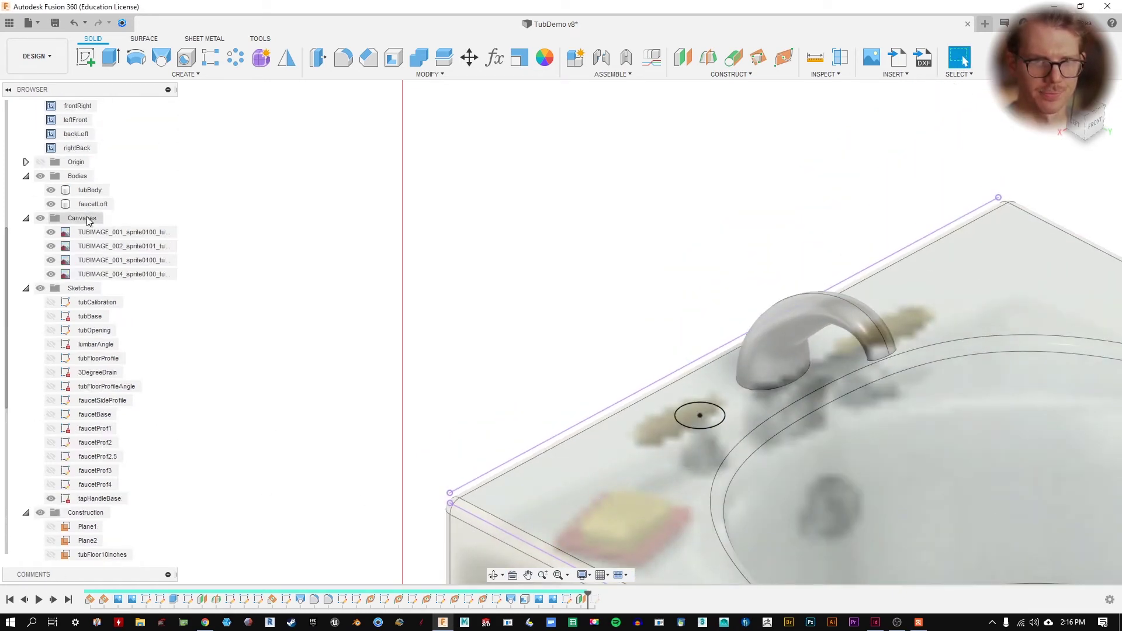
pyautogui.click(74, 135)
pyautogui.scroll(1, 81, 134)
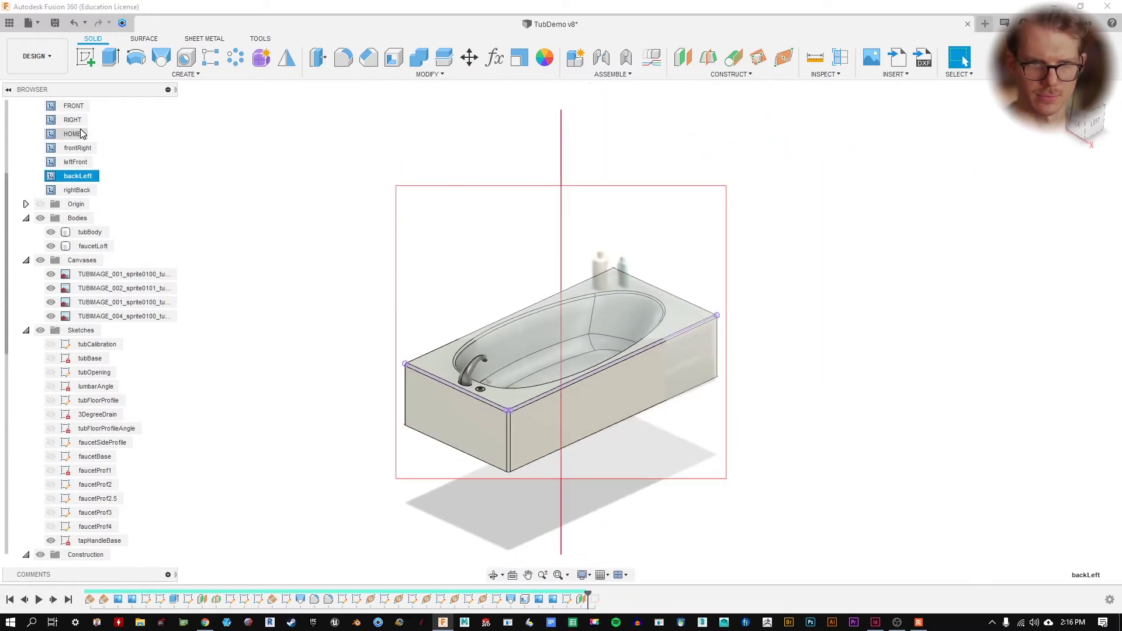
pyautogui.click(78, 148)
pyautogui.click(76, 162)
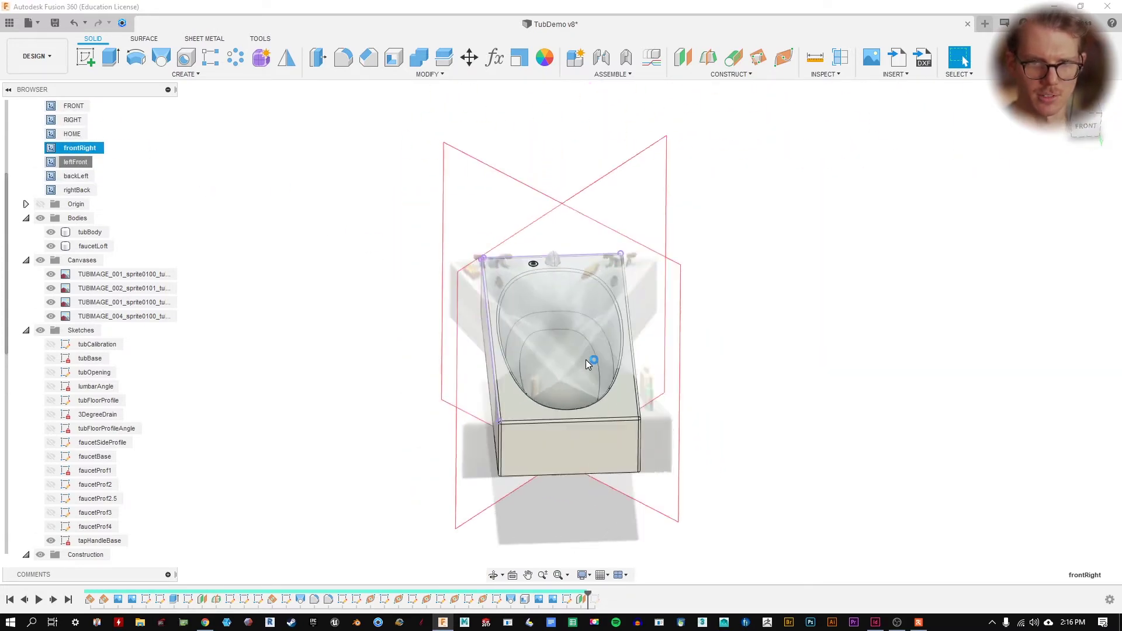
pyautogui.scroll(10, 450, 315)
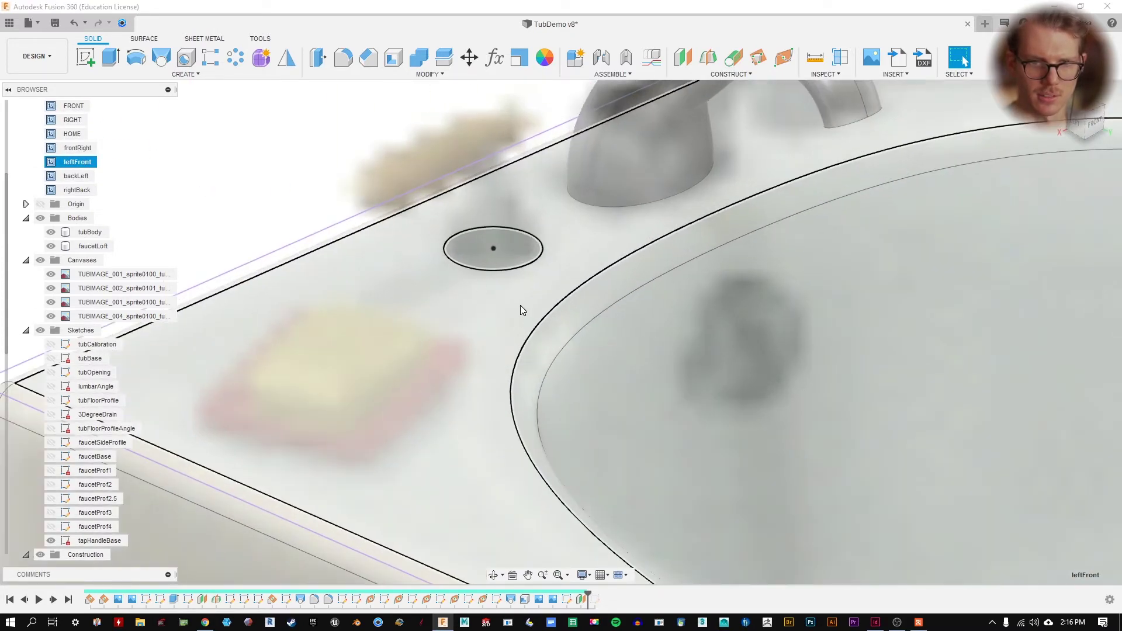
pyautogui.moveTo(457, 223); pyautogui.dragTo(586, 296, button='middle')
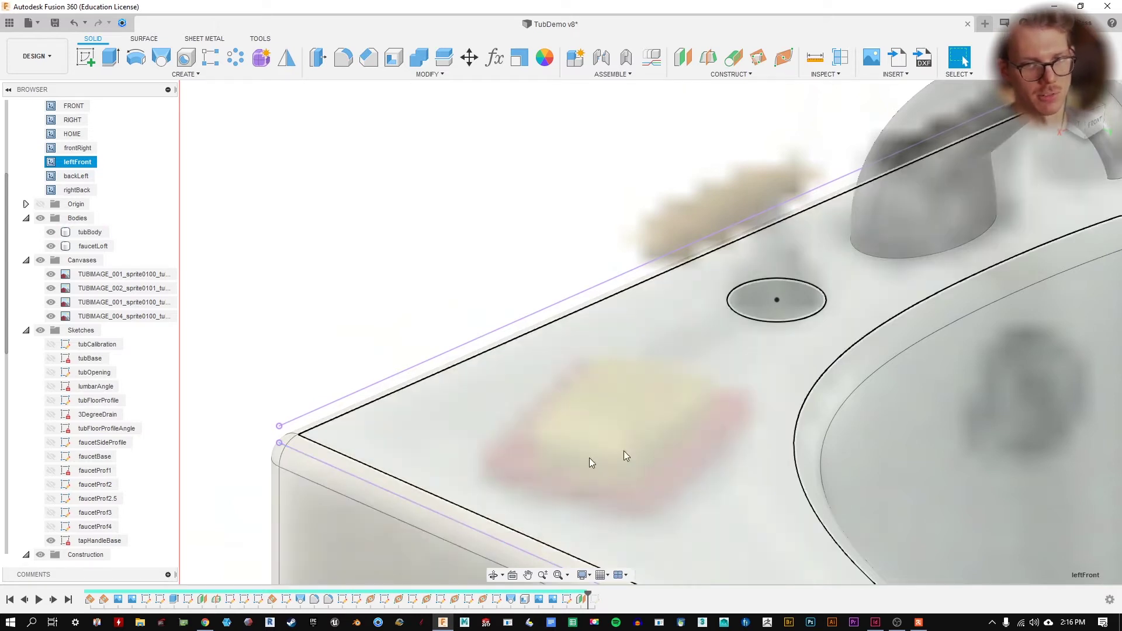
pyautogui.moveTo(836, 297); pyautogui.dragTo(596, 308, button='middle')
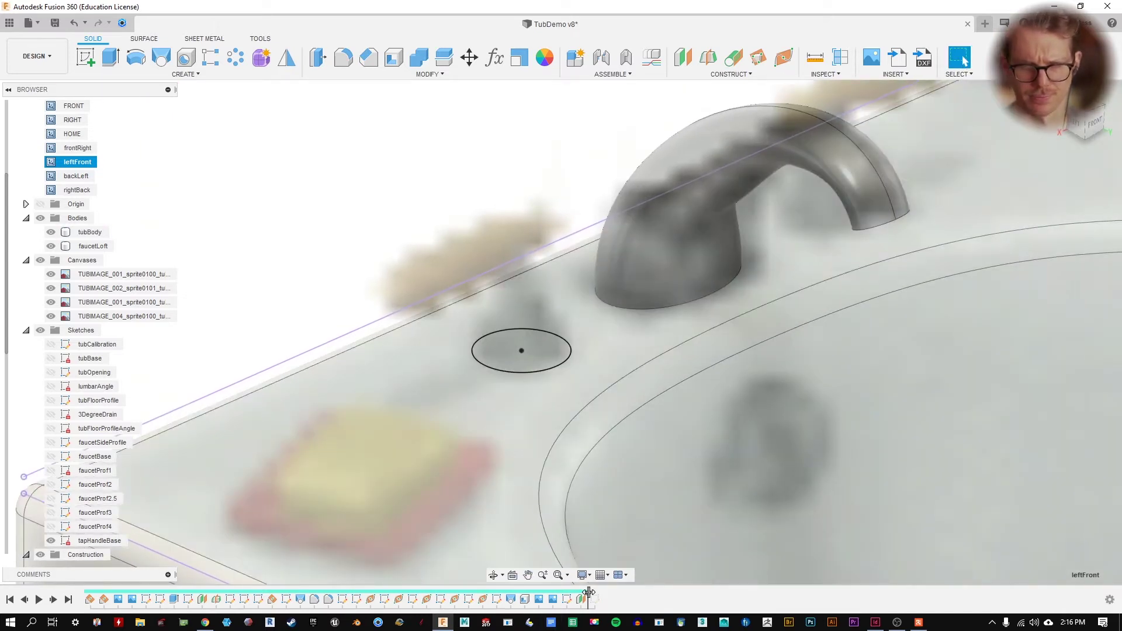
# - Roll the timeline forward to include the handle profile sketch, and open that sketch for editing
pyautogui.moveTo(589, 593); pyautogui.dragTo(602, 593)
pyautogui.doubleClick(595, 598)
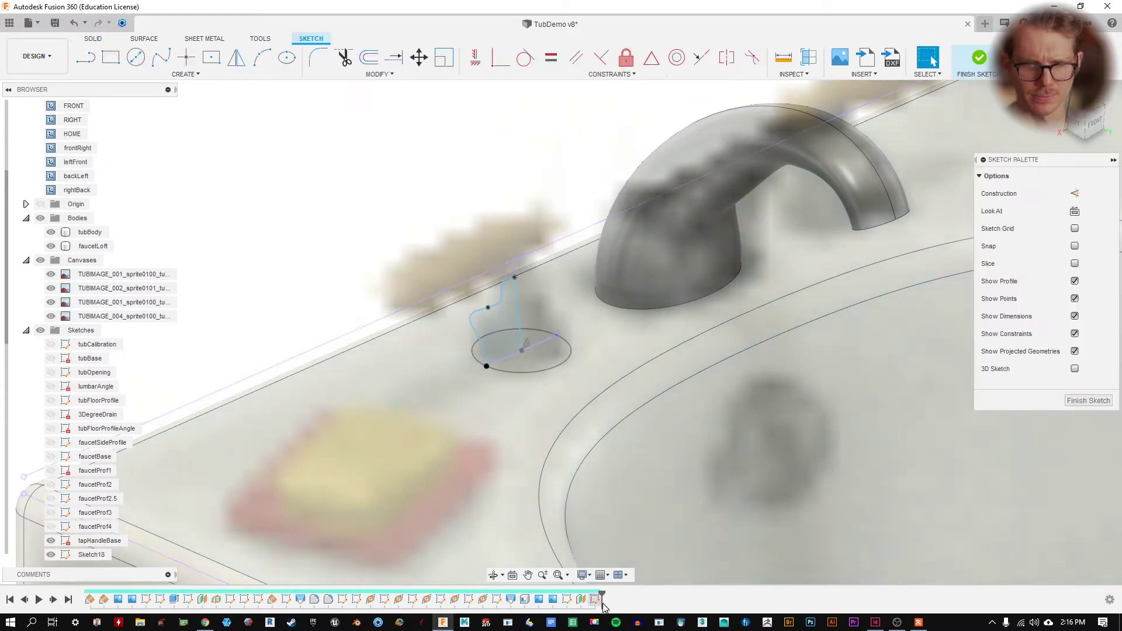
pyautogui.scroll(8, 496, 342)
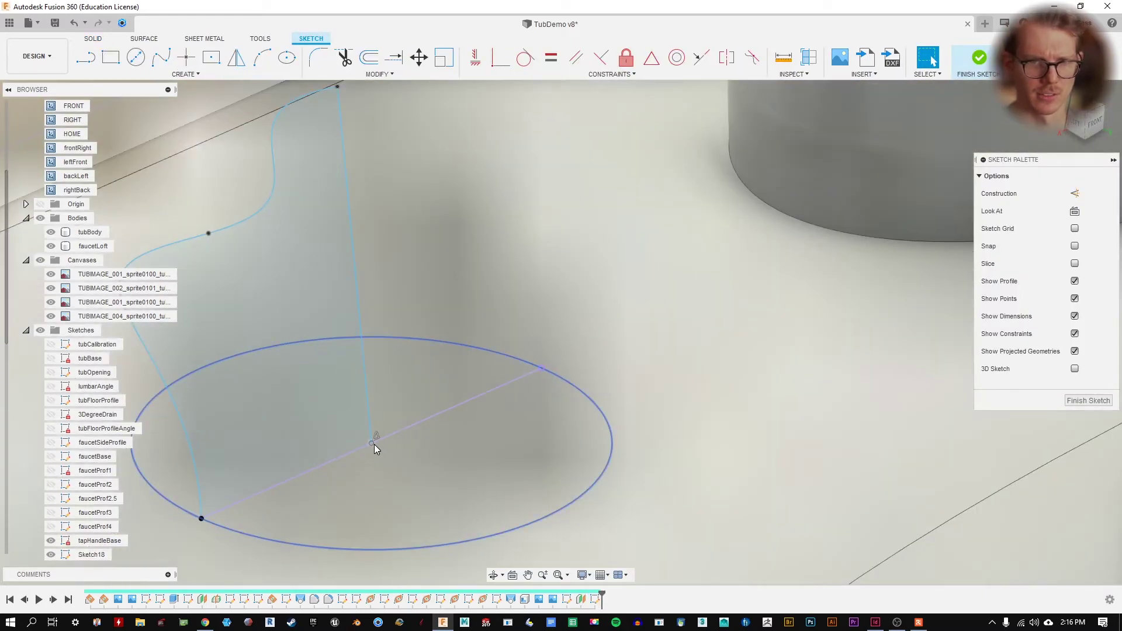
pyautogui.scroll(4, 376, 442)
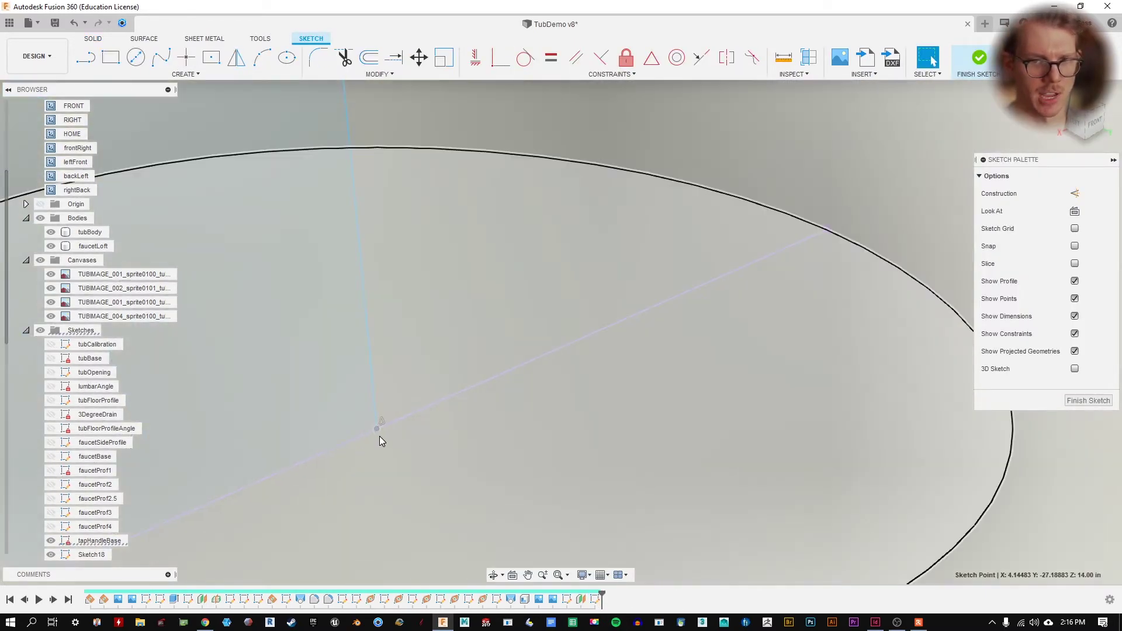
pyautogui.scroll(-7, 380, 440)
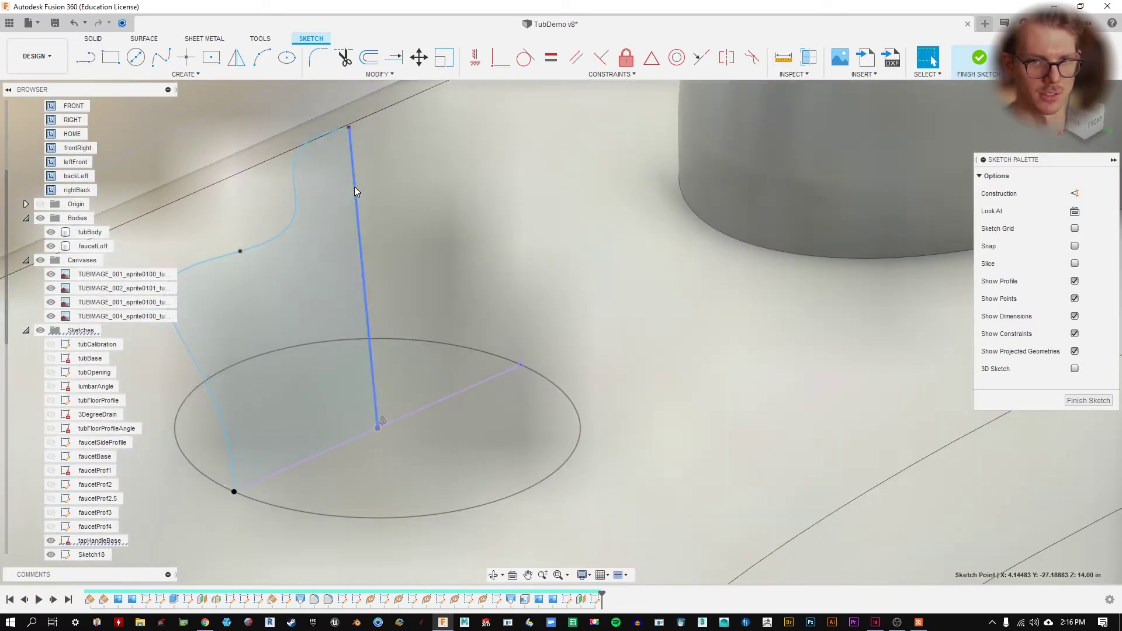
pyautogui.moveTo(366, 335); pyautogui.dragTo(441, 362, button='middle')
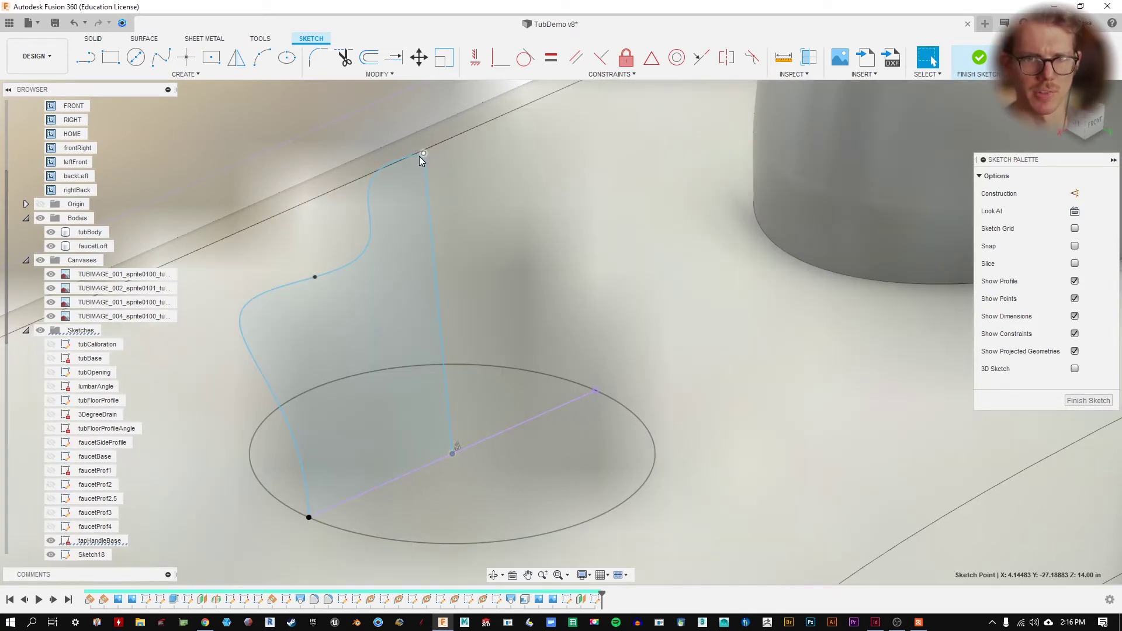
# - Constrain the handle profile's axis line perpendicular to the projected line across the base circle, and finish the sketch
pyautogui.moveTo(422, 154); pyautogui.dragTo(460, 164)
pyautogui.press('Escape')
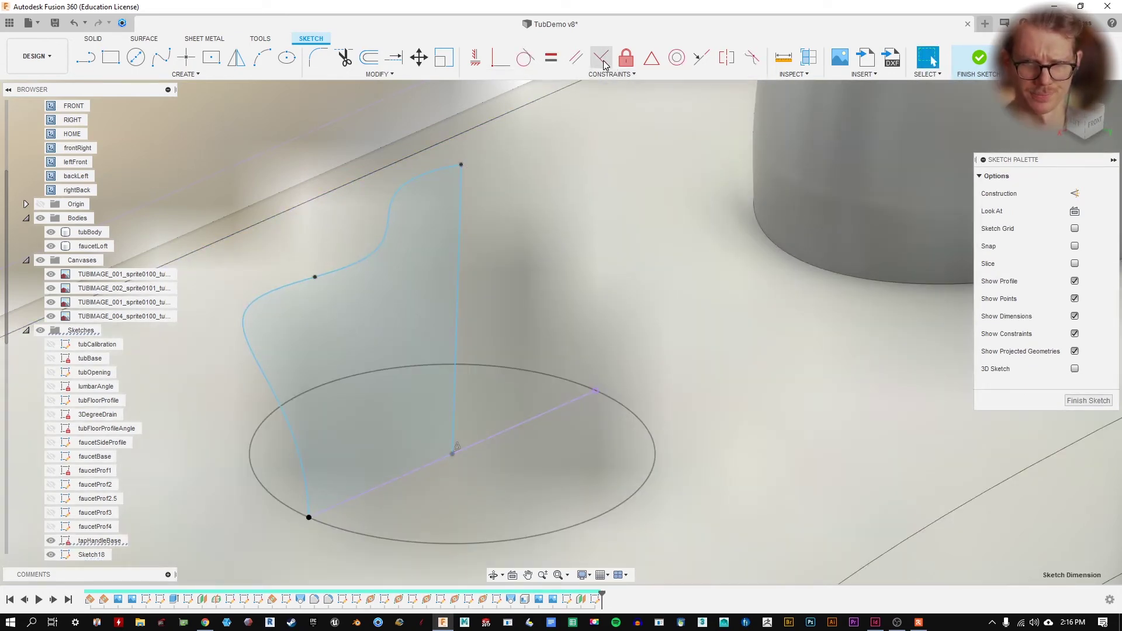
pyautogui.click(602, 57)
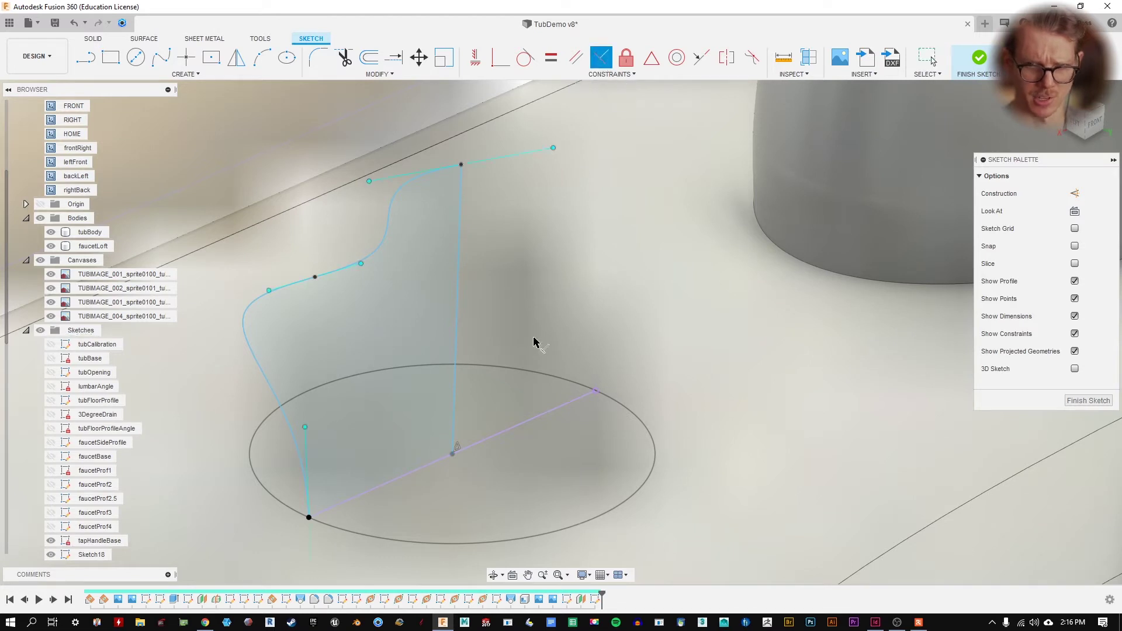
pyautogui.click(459, 354)
pyautogui.click(484, 442)
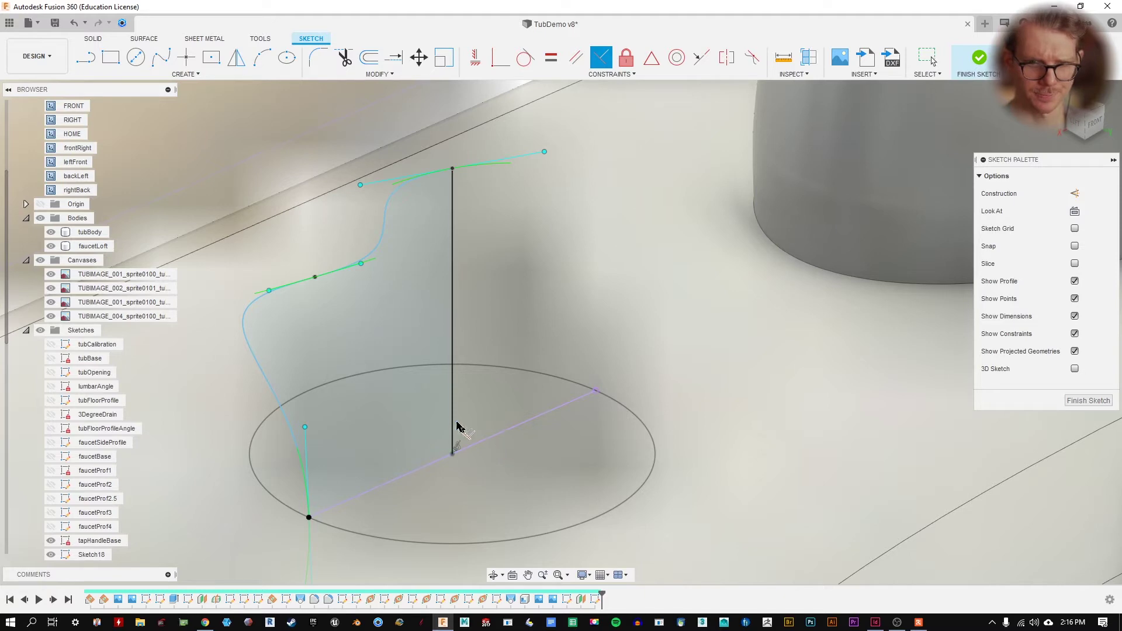
pyautogui.click(1087, 401)
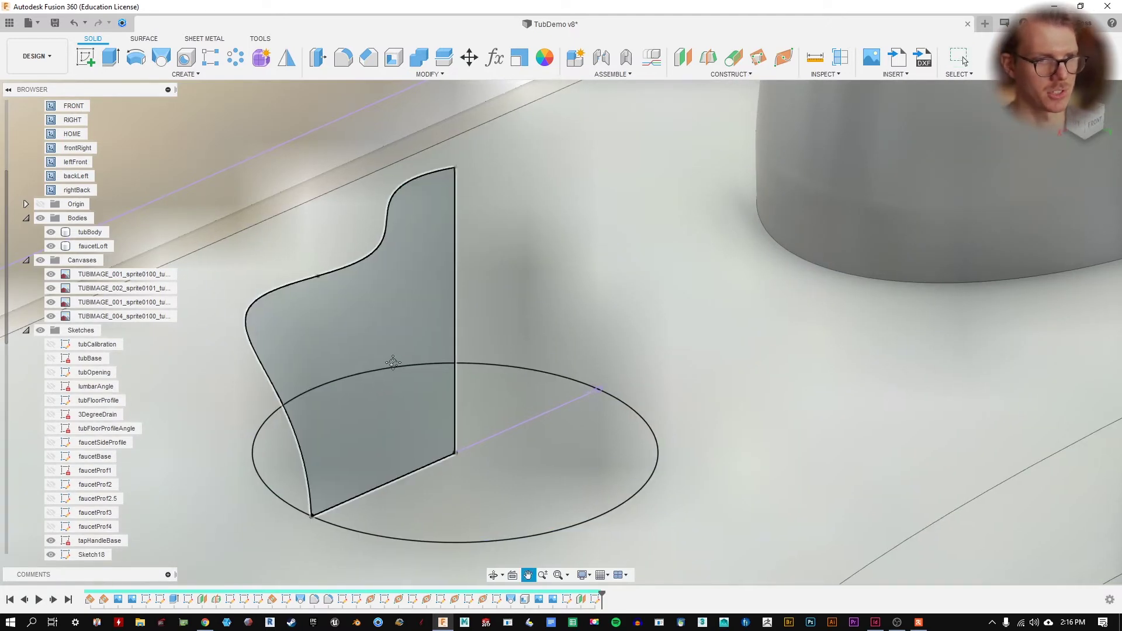
# - Start a Revolve of the closed handle profile with its vertical line as the axis
pyautogui.moveTo(411, 379); pyautogui.dragTo(440, 377, button='middle')
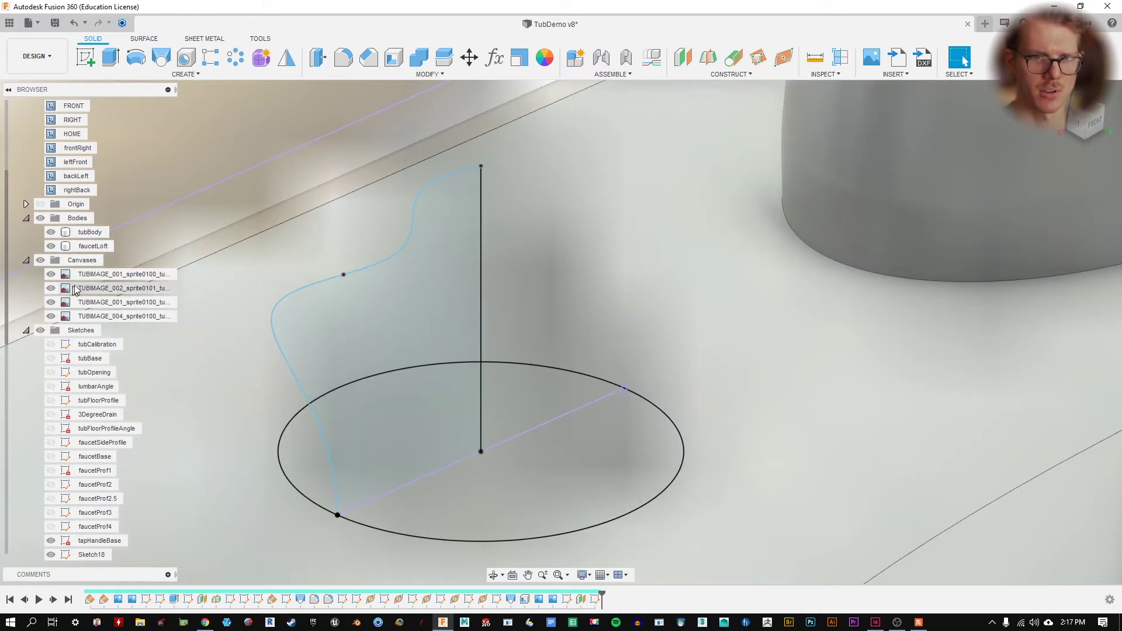
pyautogui.scroll(-5, 374, 319)
pyautogui.scroll(4, 374, 320)
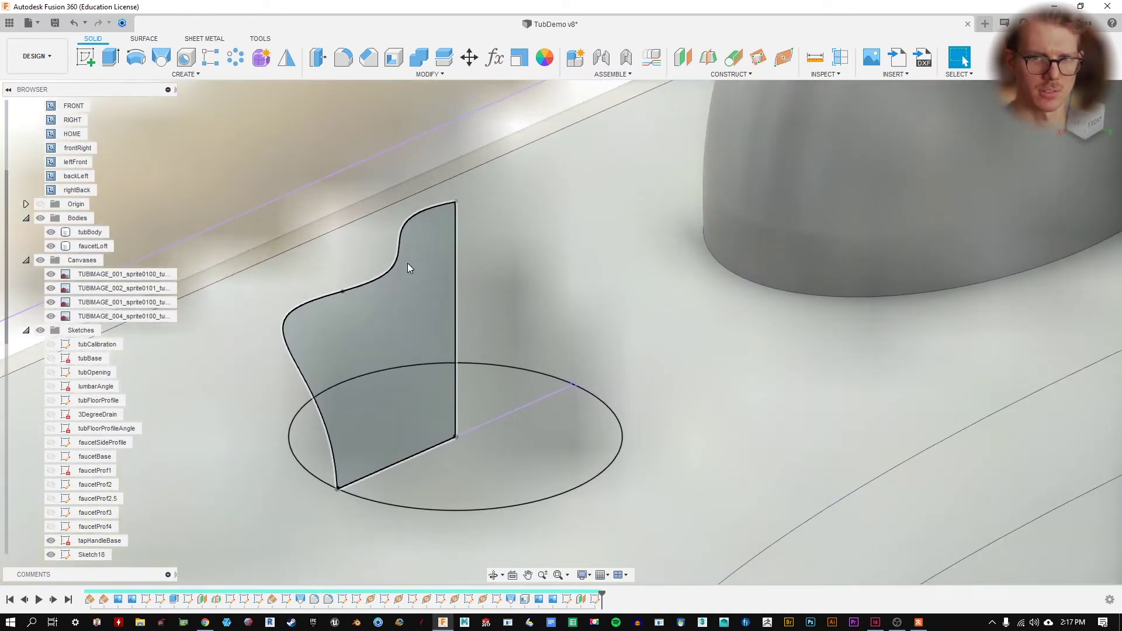
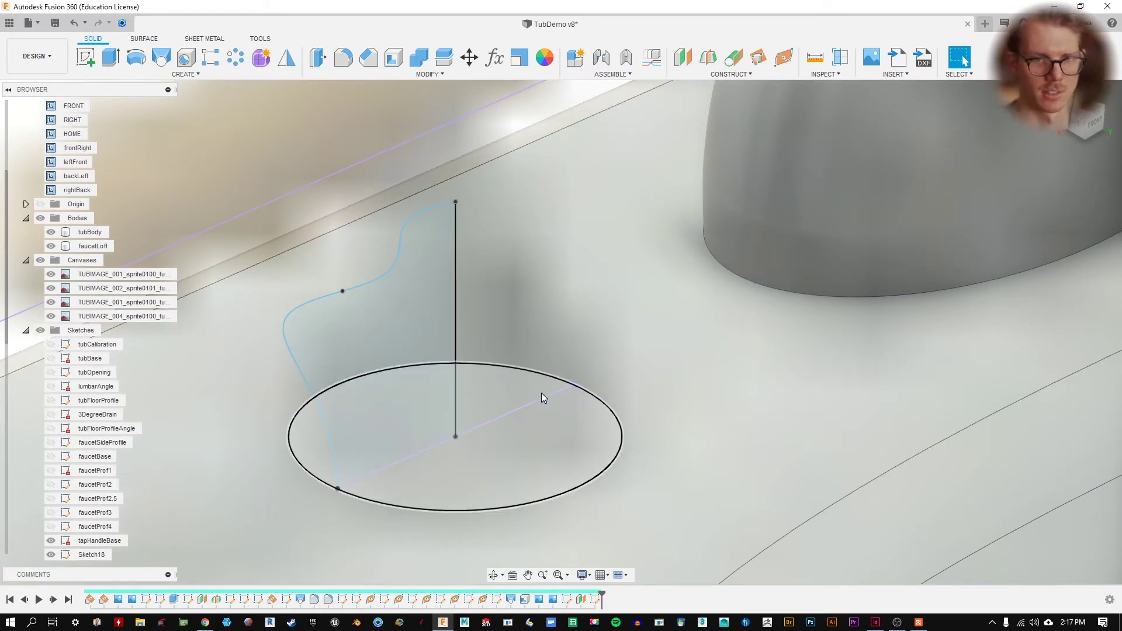
pyautogui.click(165, 74)
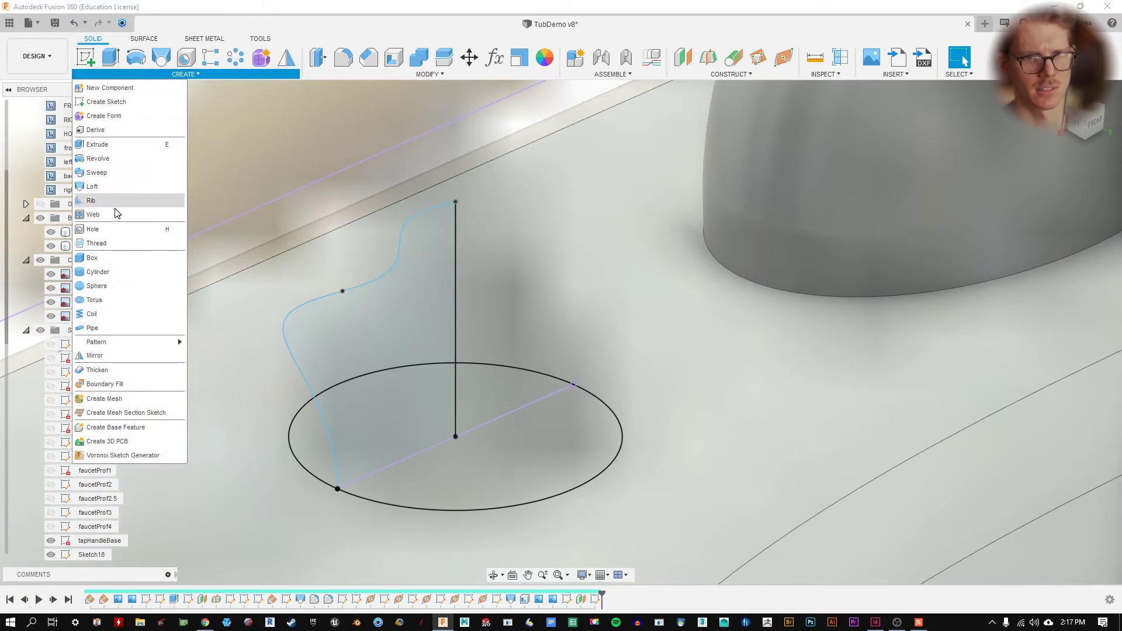
pyautogui.click(142, 159)
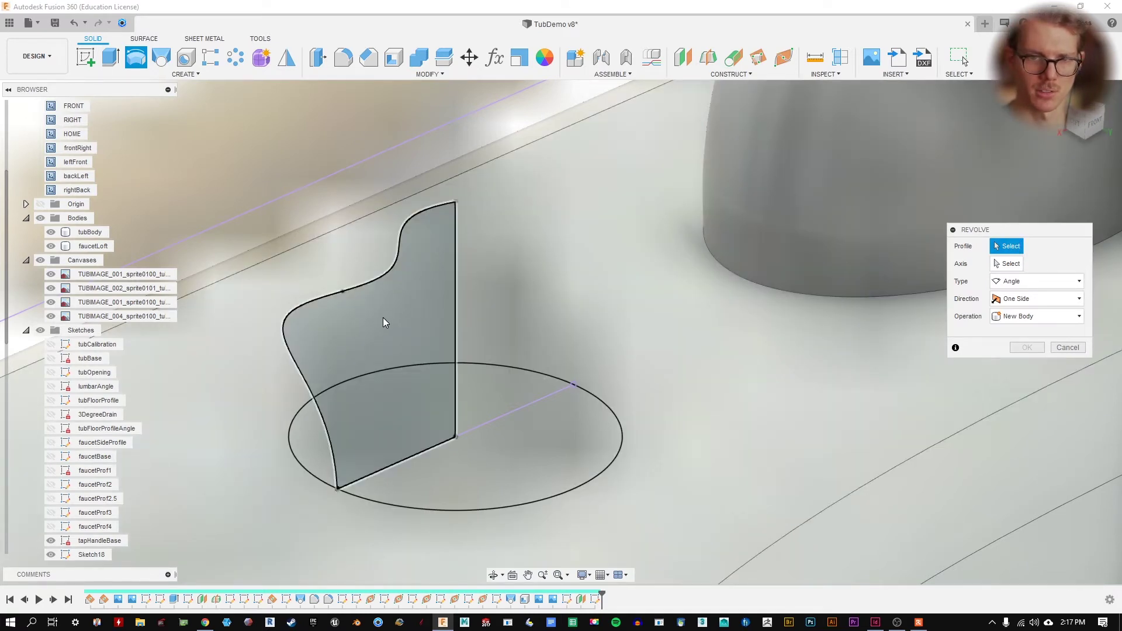
pyautogui.click(383, 317)
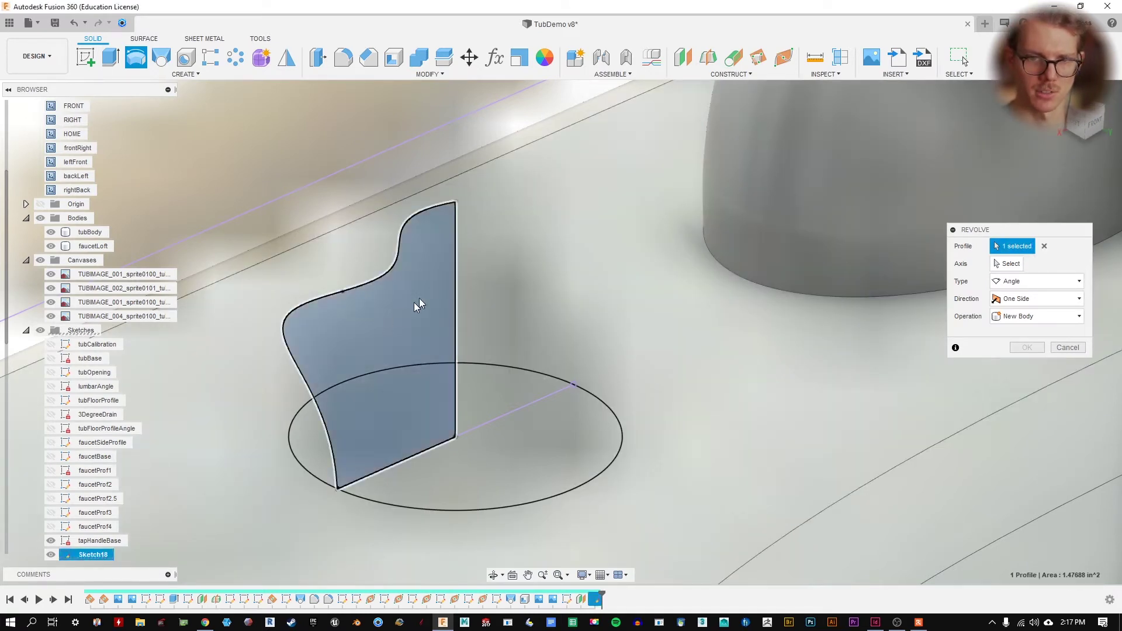
pyautogui.click(1009, 264)
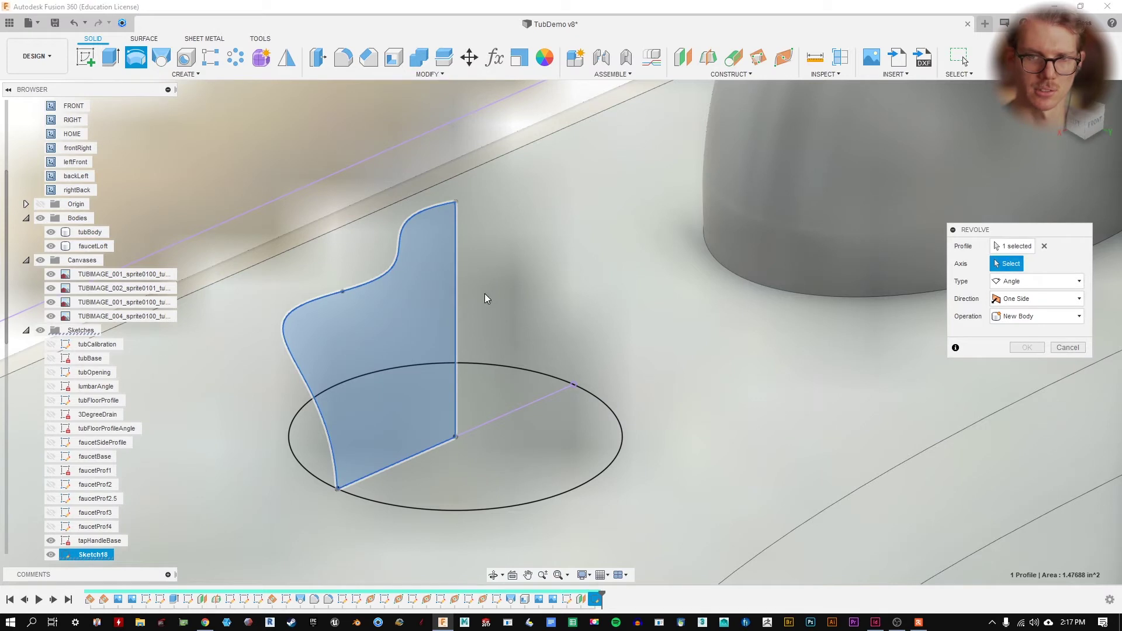
pyautogui.click(456, 295)
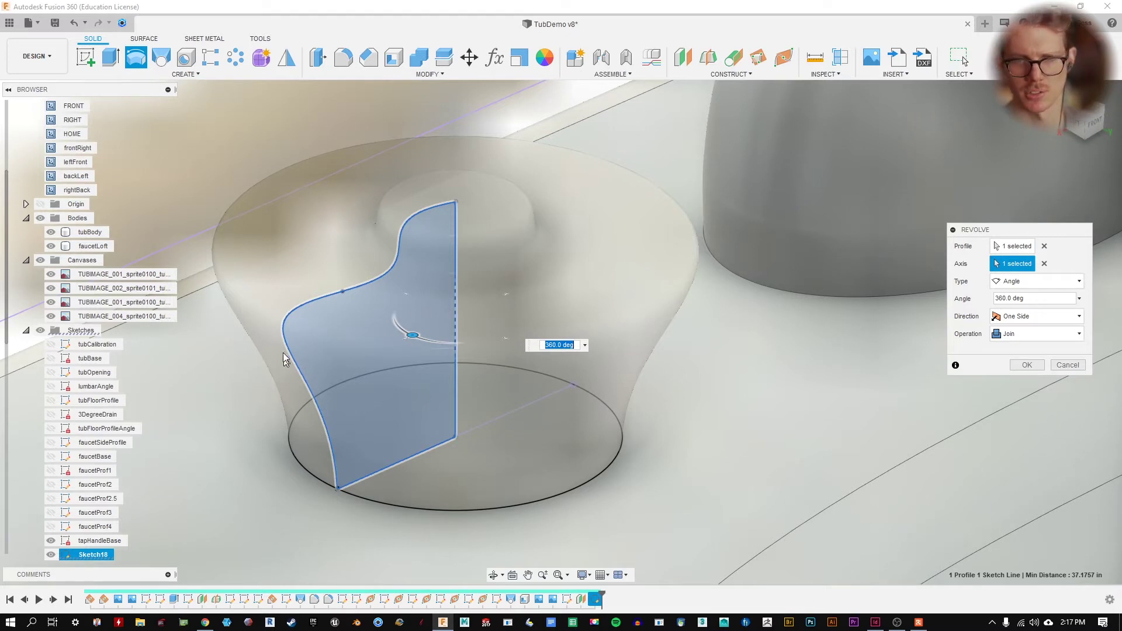
# - Try the profile's base line across the circle as the revolve axis instead
pyautogui.click(1043, 263)
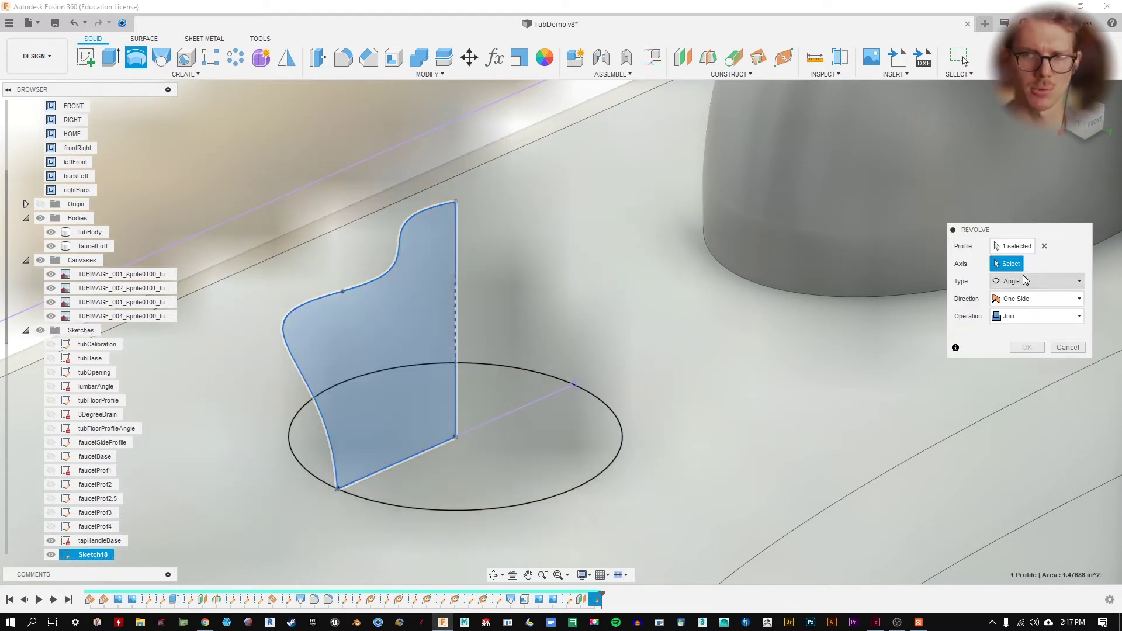
pyautogui.click(422, 453)
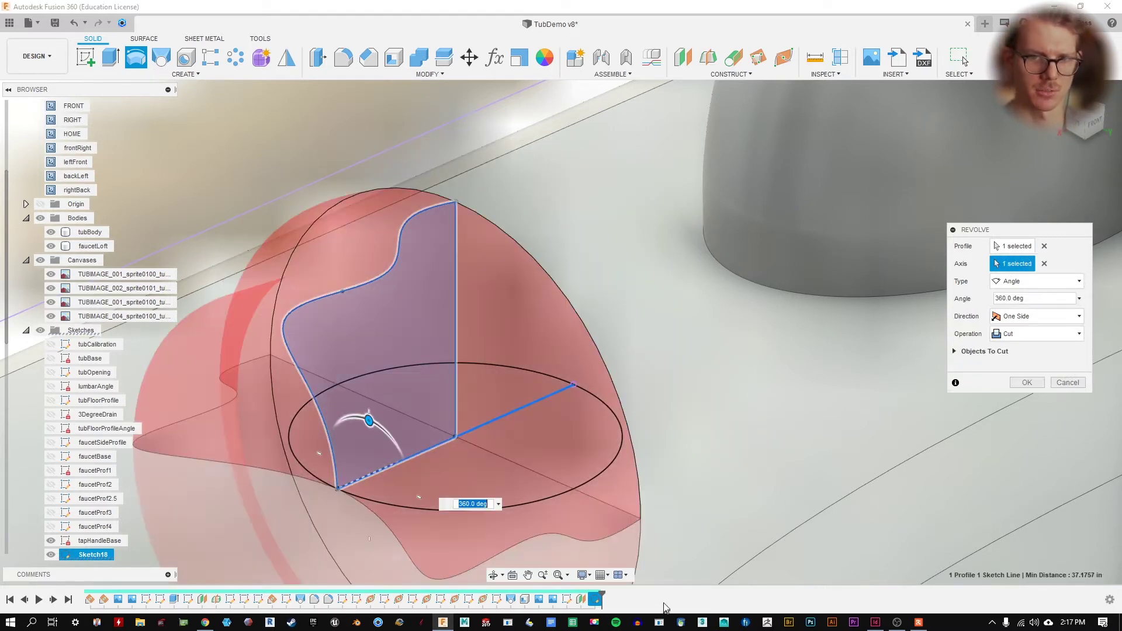
pyautogui.moveTo(422, 454)
pyautogui.keyDown('shift'); pyautogui.mouseDown(button='middle')
pyautogui.moveTo(548, 426)
pyautogui.moveTo(512, 459)
pyautogui.mouseUp(button='middle'); pyautogui.keyUp('shift')
pyautogui.scroll(2, 512, 460)
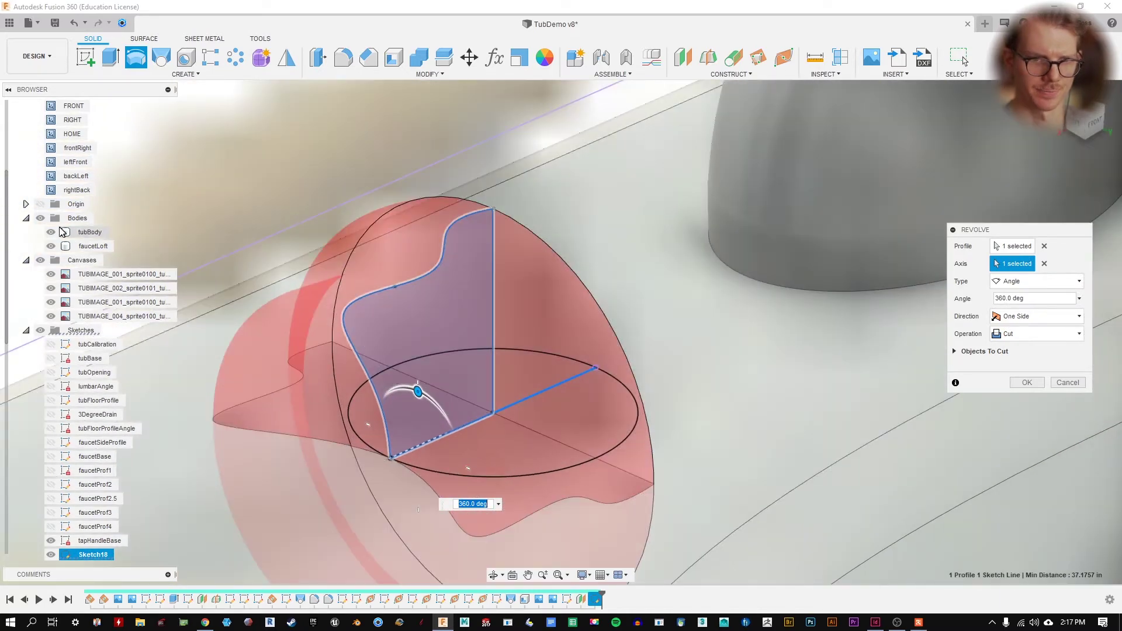
# - Hide tubBody and the canvases, and set the revolve axis back to the profile's vertical line
pyautogui.click(51, 232)
pyautogui.click(40, 260)
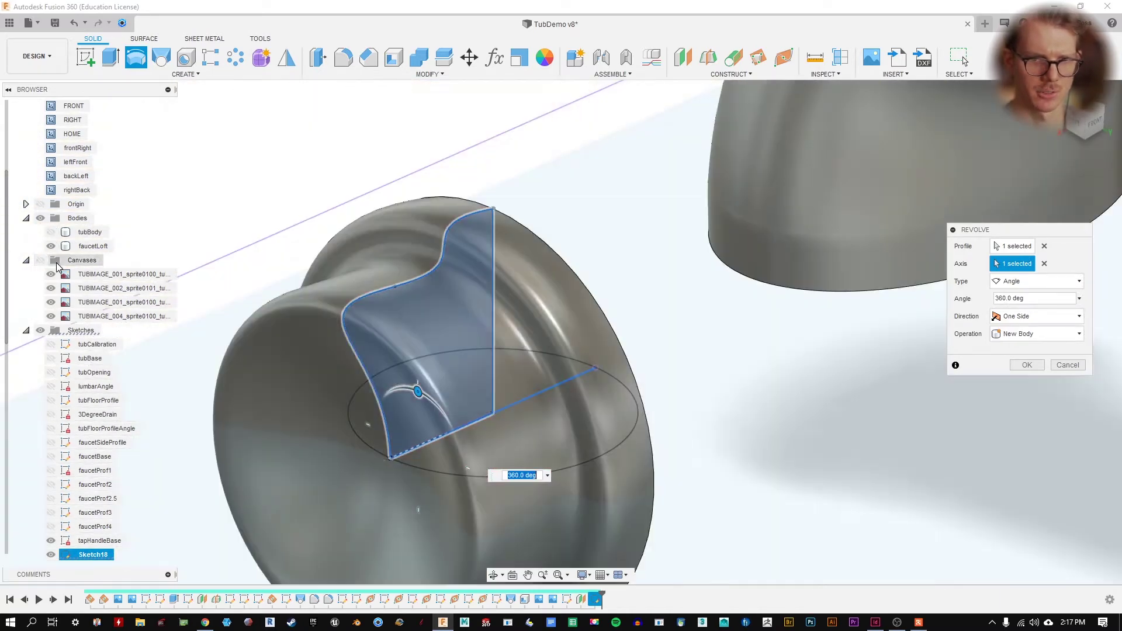
pyautogui.moveTo(683, 351); pyautogui.dragTo(671, 271, button='middle')
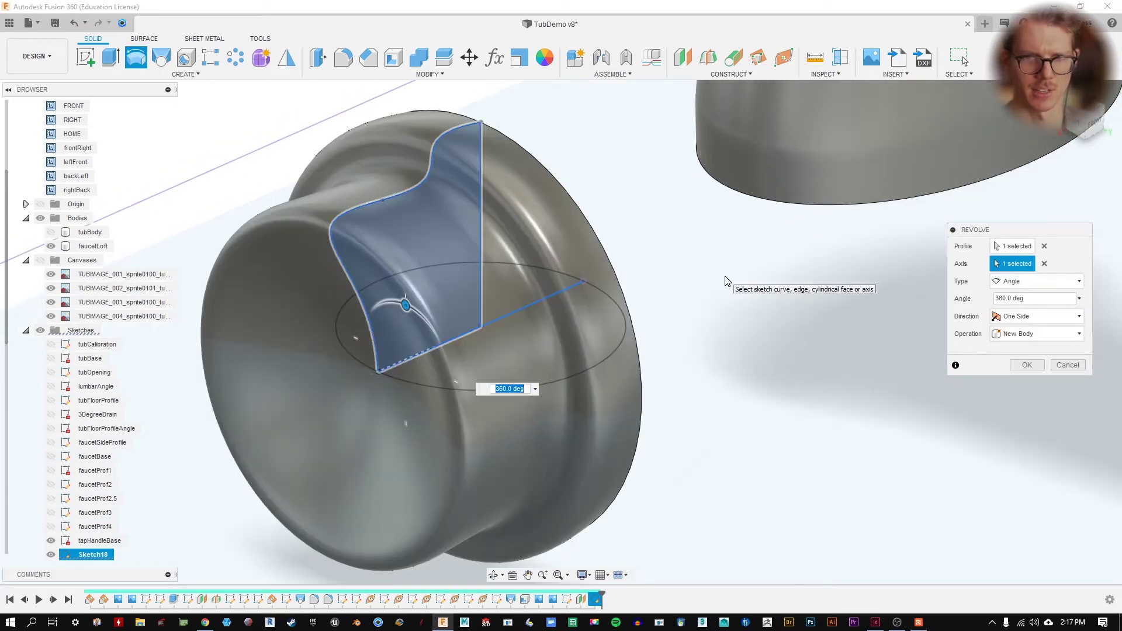
pyautogui.click(1044, 263)
pyautogui.click(481, 240)
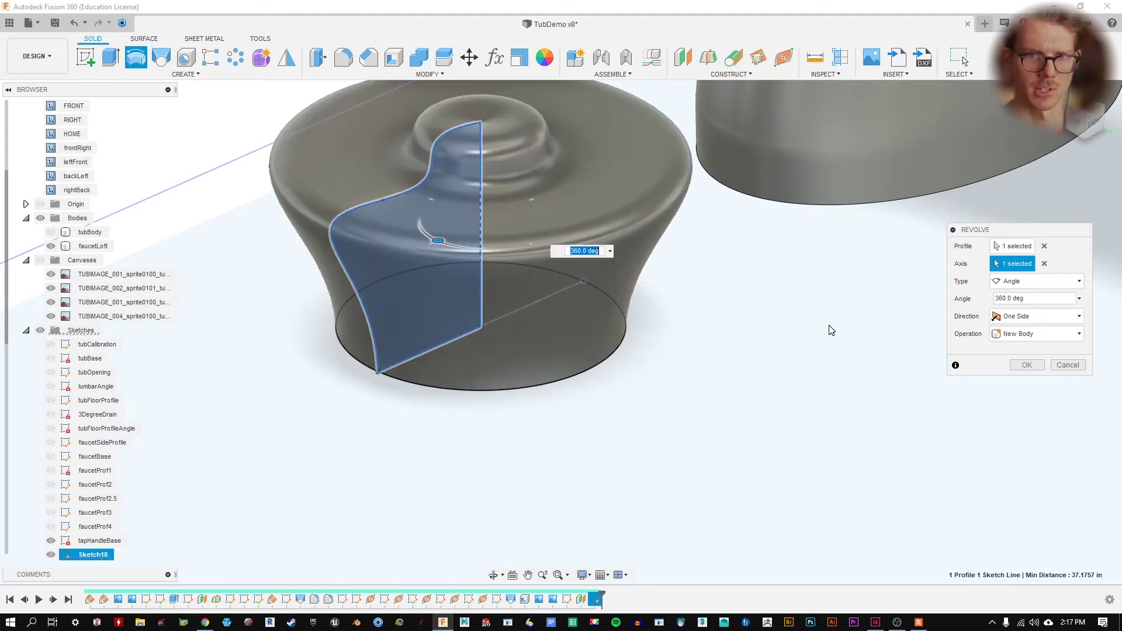
# - Compare the revolve about the projected base line once more, and return the axis to the vertical line
pyautogui.click(1044, 263)
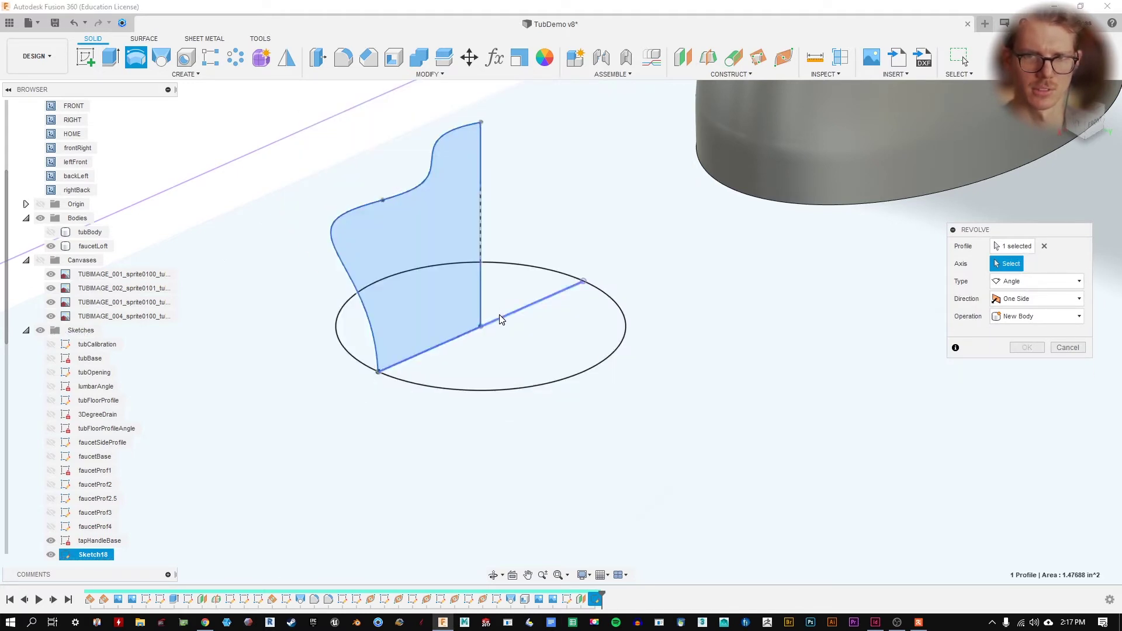
pyautogui.click(500, 319)
pyautogui.click(1044, 263)
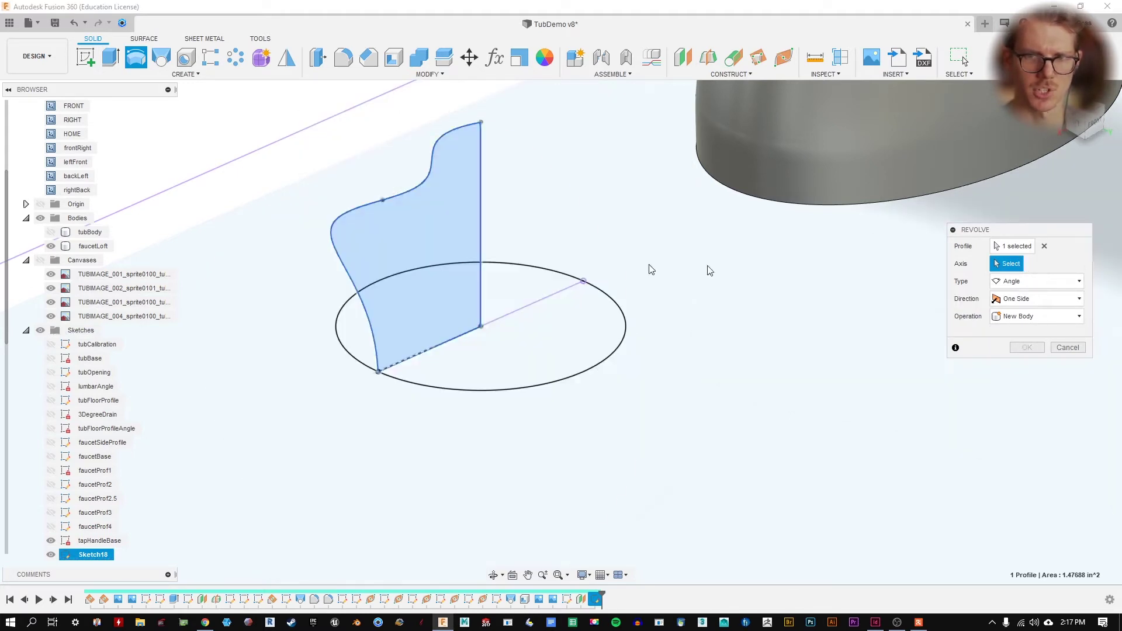
pyautogui.click(480, 236)
pyautogui.moveTo(775, 288); pyautogui.dragTo(773, 336, button='middle')
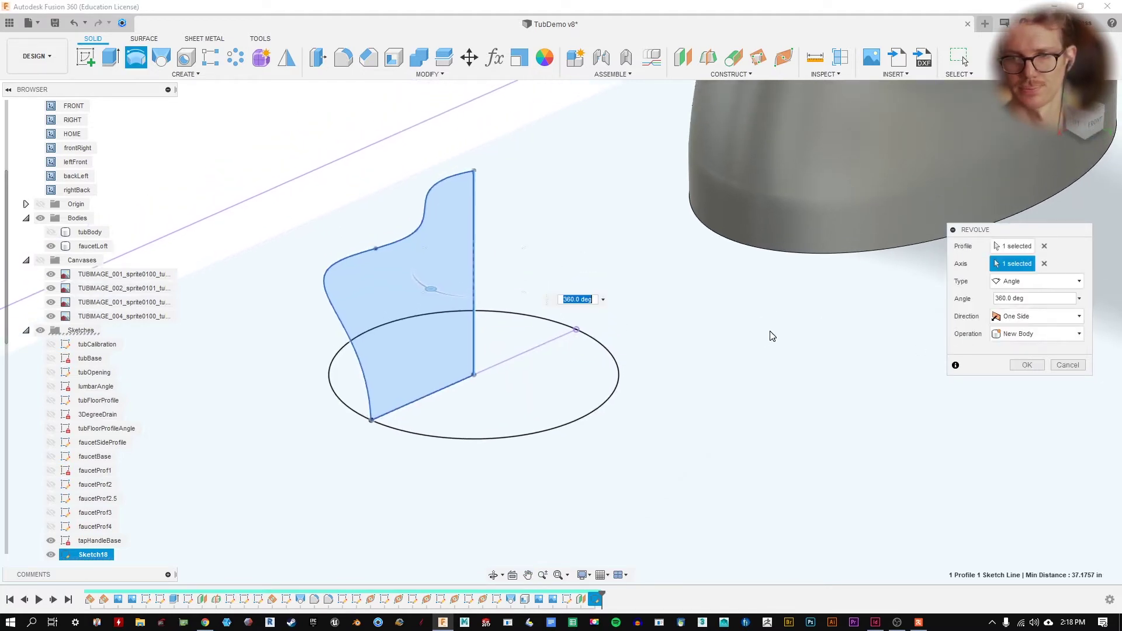
# - Switch the revolve's extent type to Full and back to Angle to compare the two previews
pyautogui.click(1009, 286)
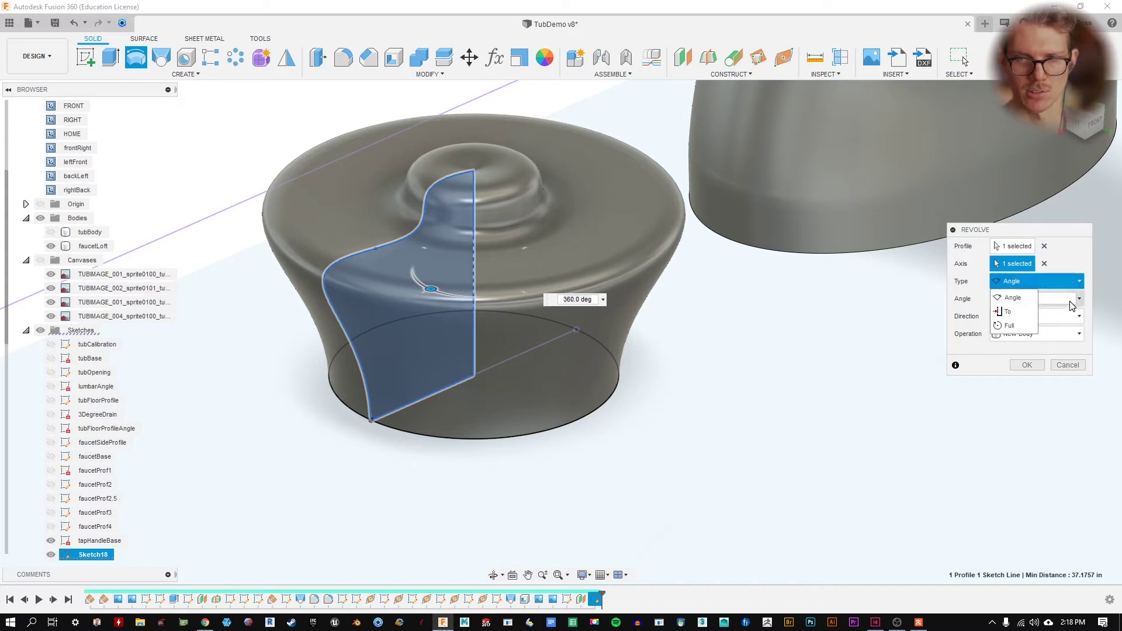
pyautogui.click(1001, 300)
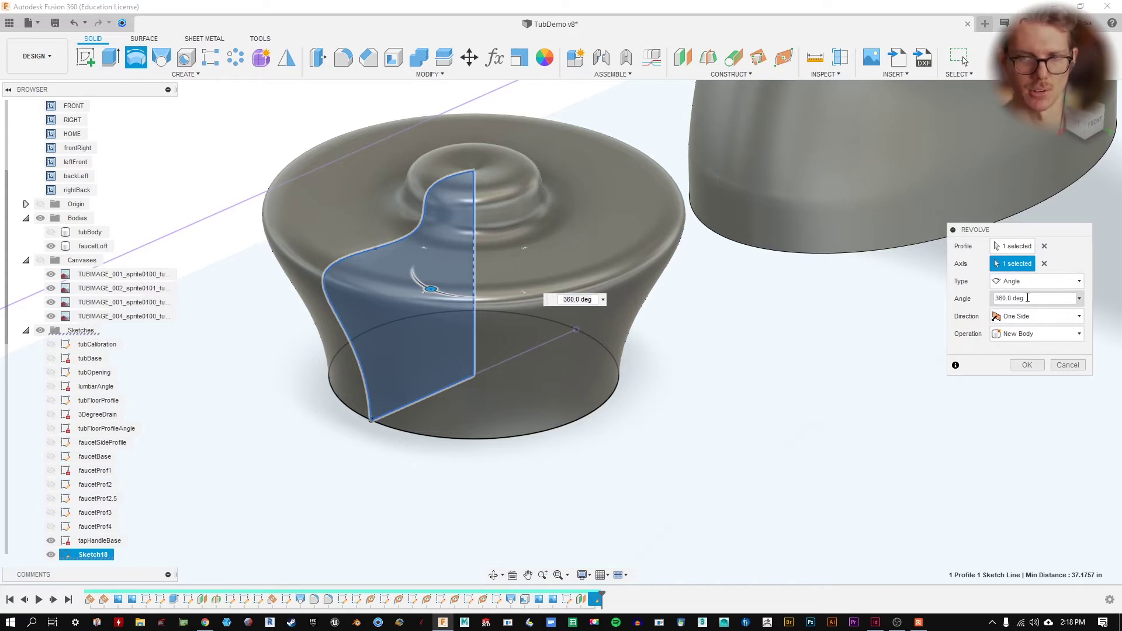
pyautogui.click(1028, 282)
pyautogui.click(1013, 327)
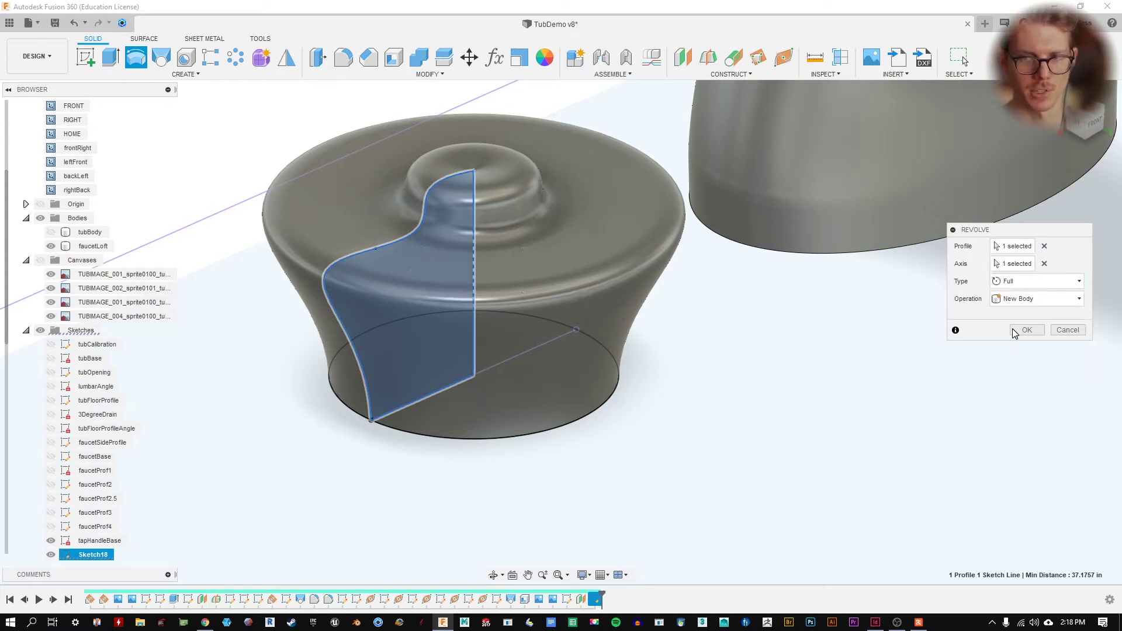
pyautogui.click(1037, 283)
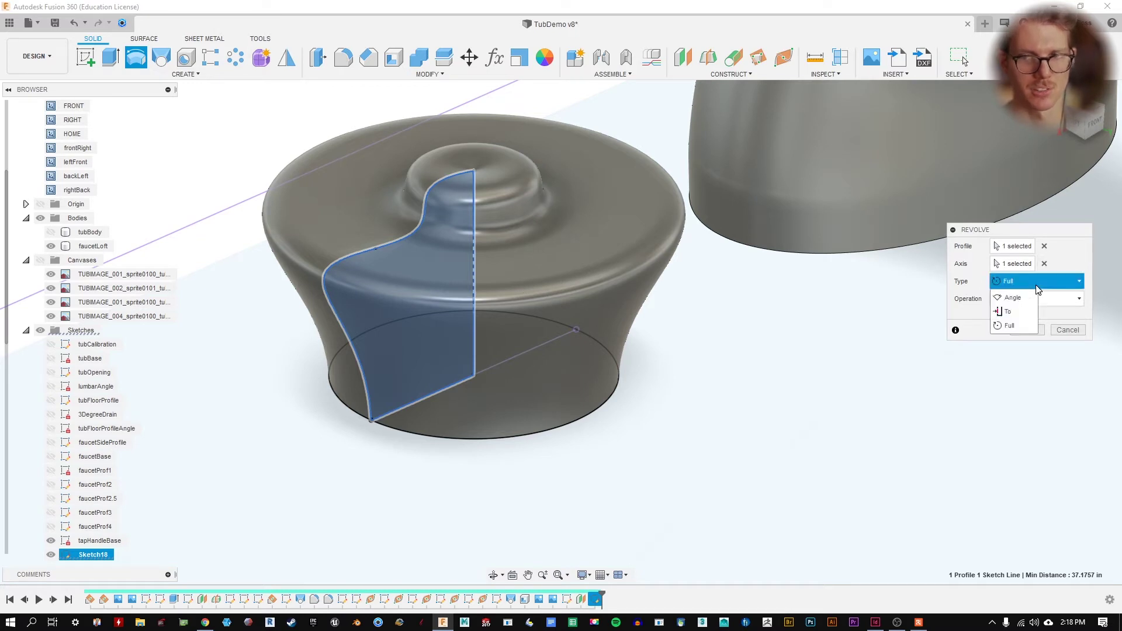
pyautogui.click(1006, 297)
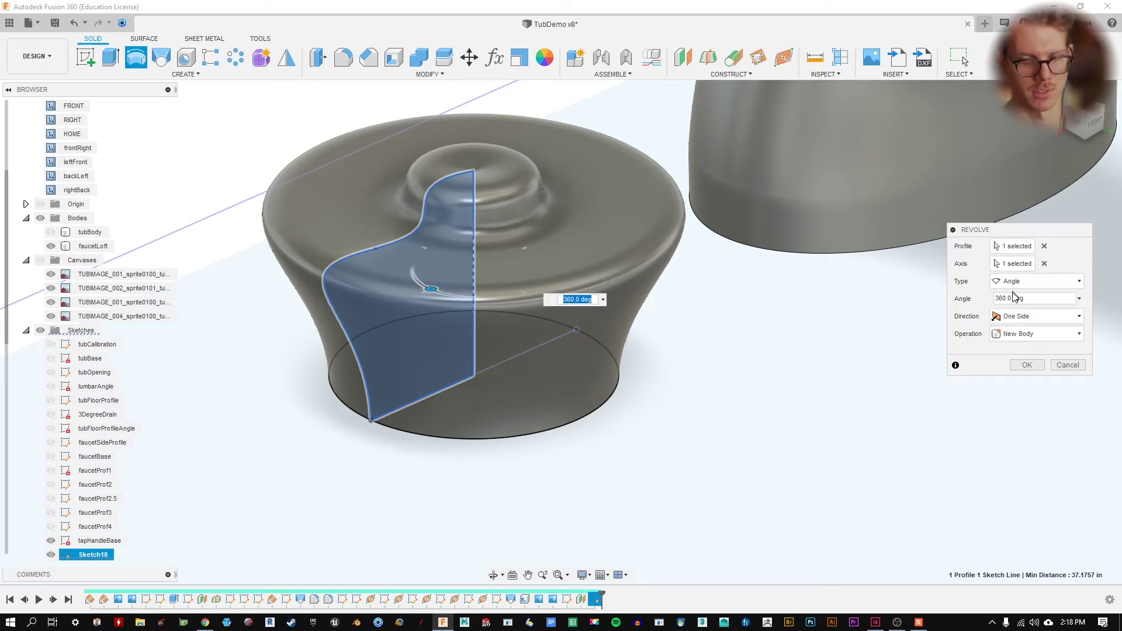
pyautogui.scroll(2, 640, 300)
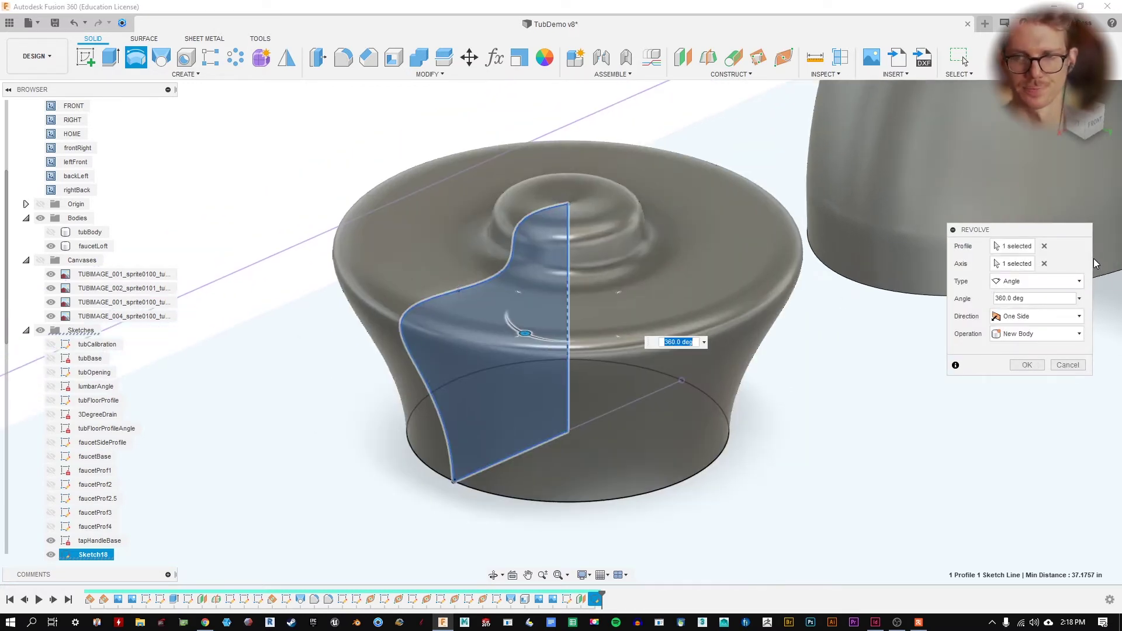
# - Try the To extent type for the revolve, and settle on Full
pyautogui.click(1046, 282)
pyautogui.click(1000, 328)
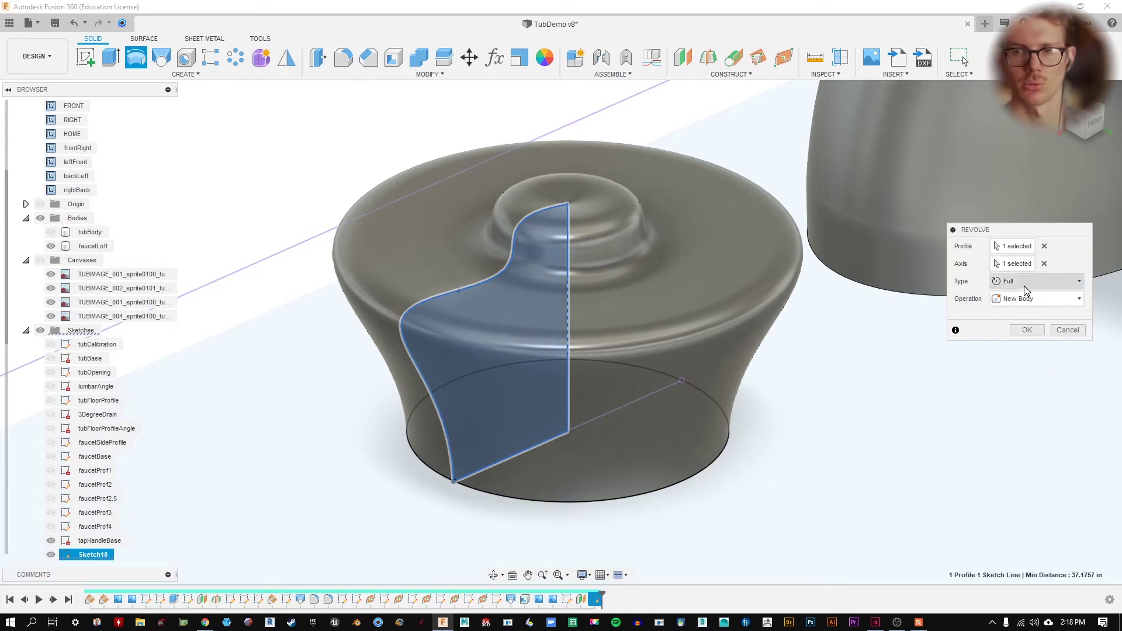
pyautogui.click(1026, 286)
pyautogui.click(1007, 313)
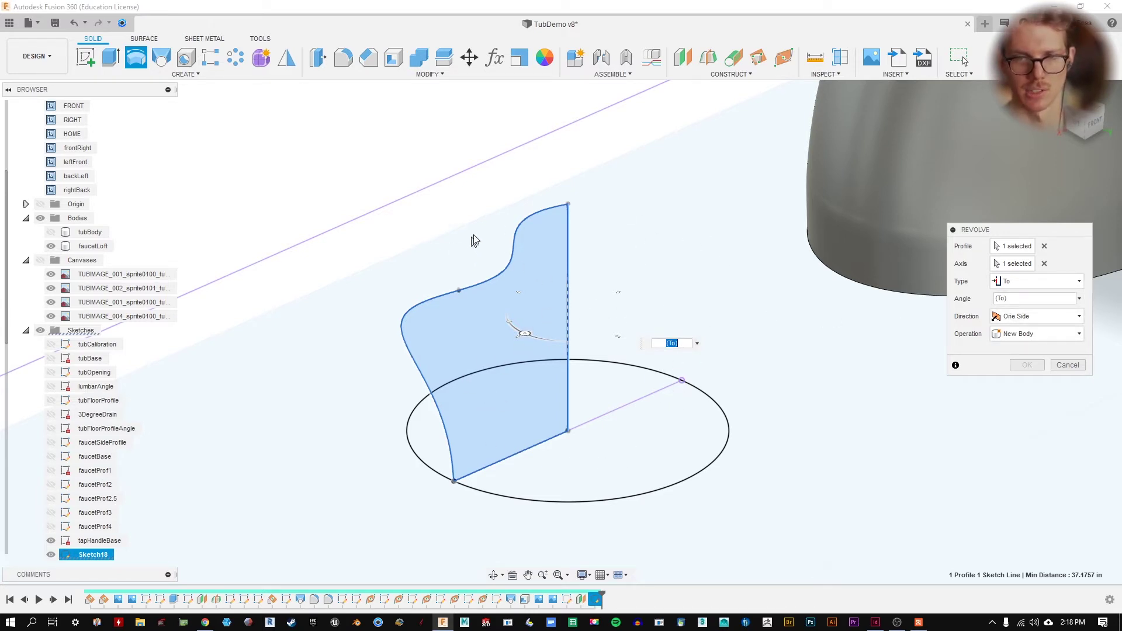
pyautogui.click(1035, 290)
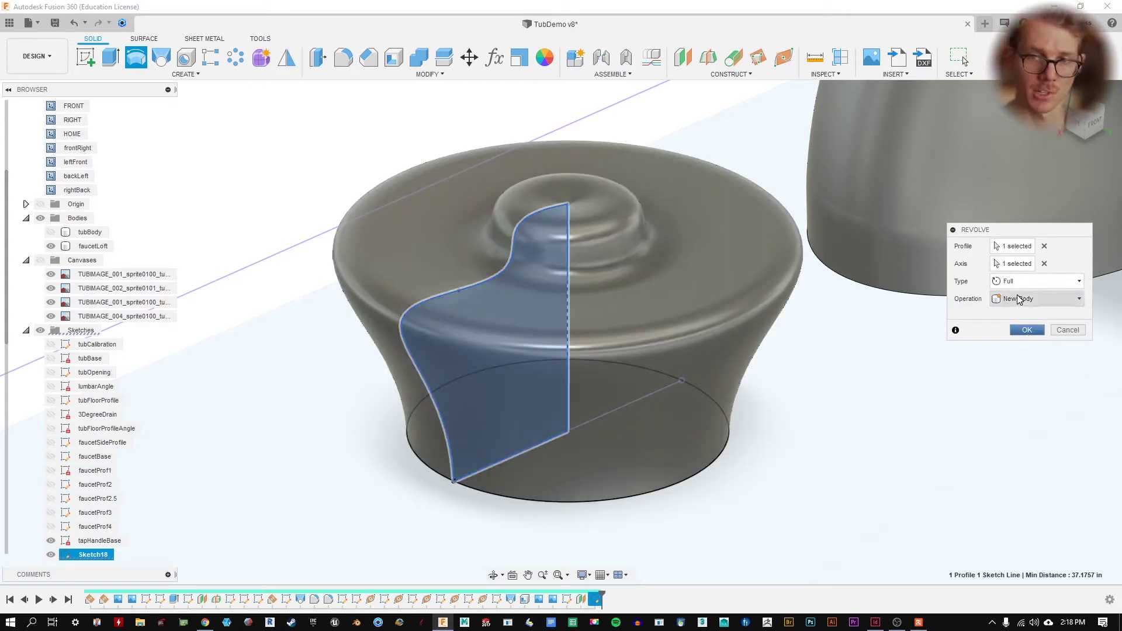
# - Show tubBody again, set the revolve operation to New Body, and complete the full revolve of the handle
pyautogui.click(52, 232)
pyautogui.click(1047, 301)
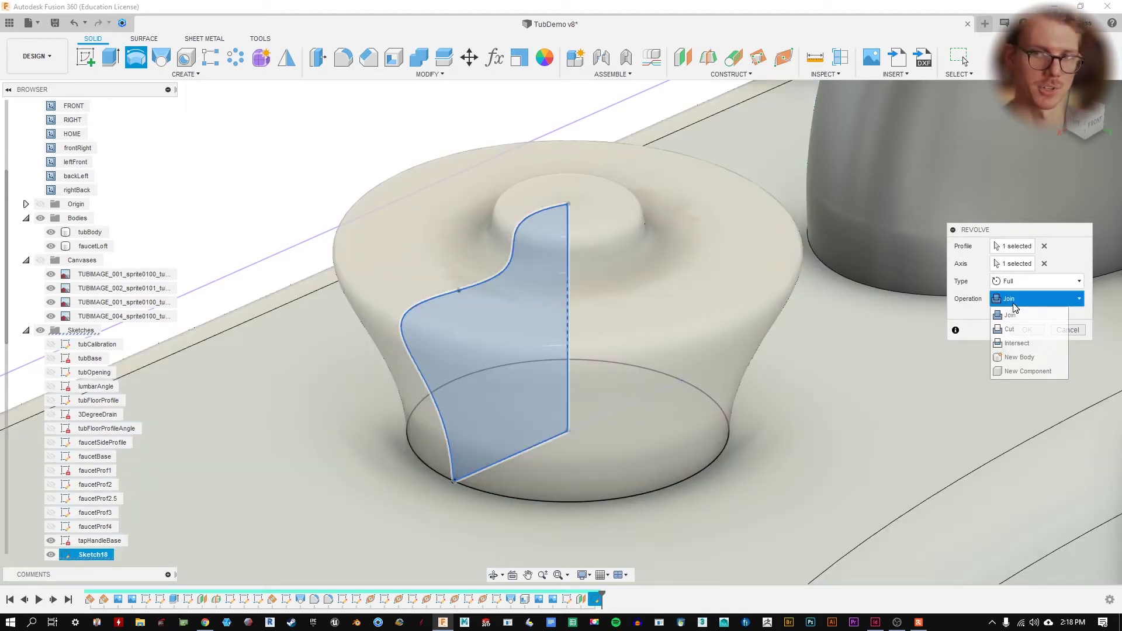
pyautogui.click(1022, 357)
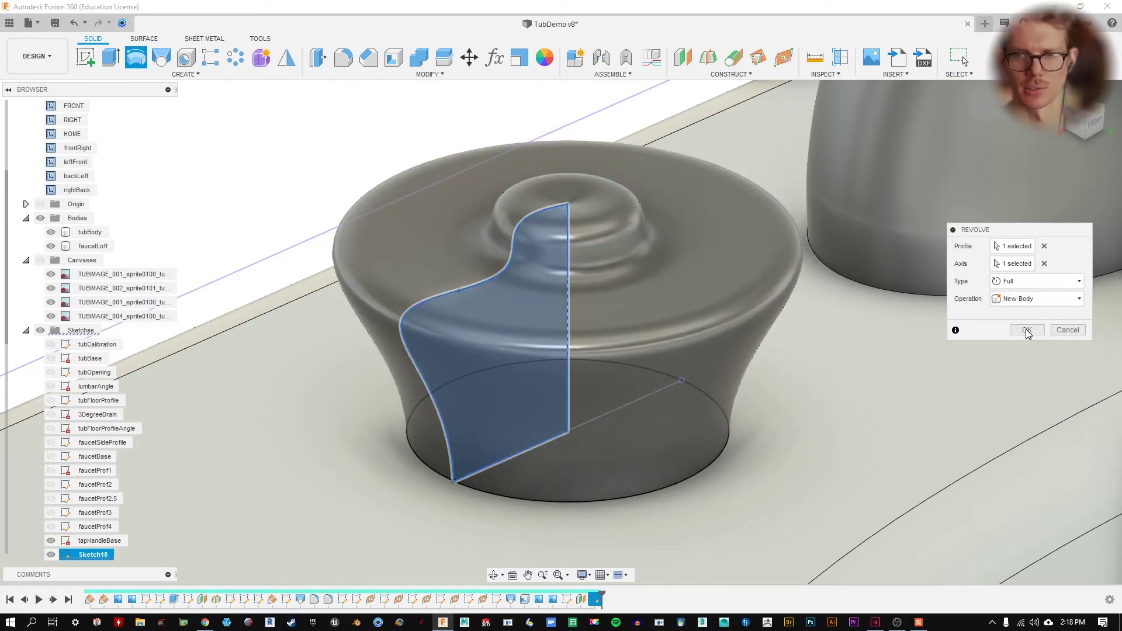
pyautogui.click(1027, 330)
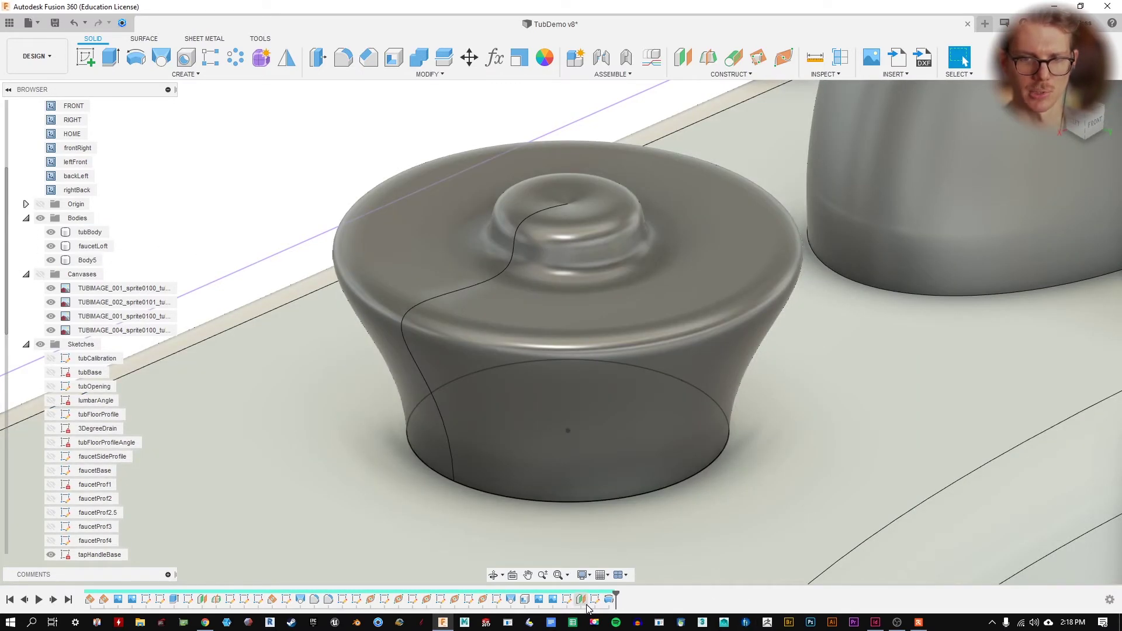
# - Reopen the handle's profile sketch, show the reference canvases, and move the spline's middle fit point down and inward
pyautogui.doubleClick(594, 600)
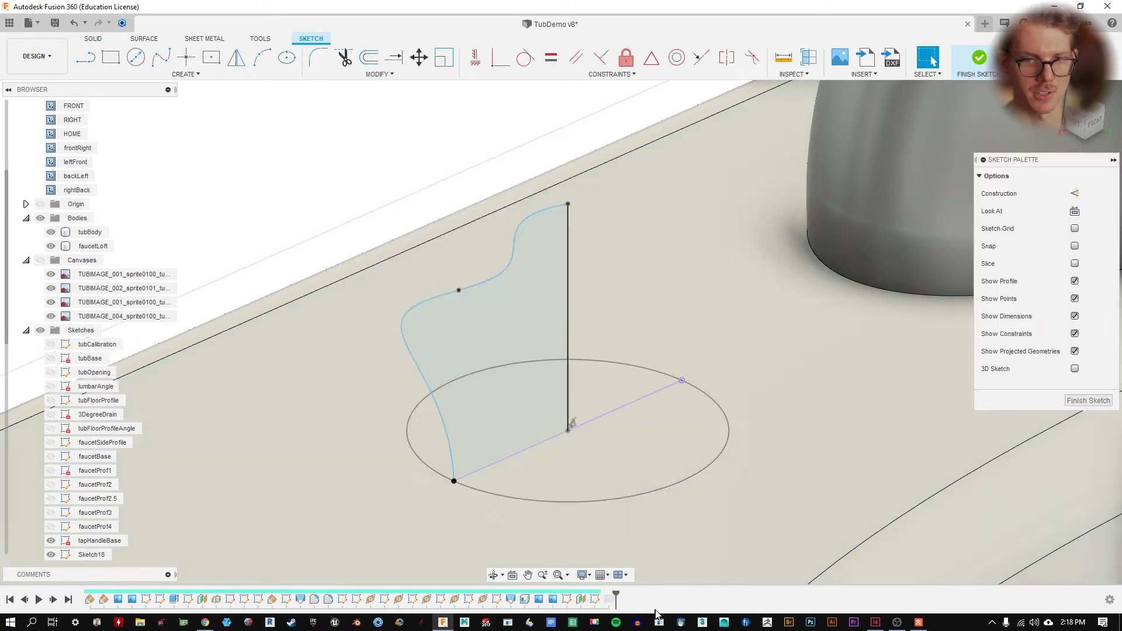
pyautogui.click(41, 261)
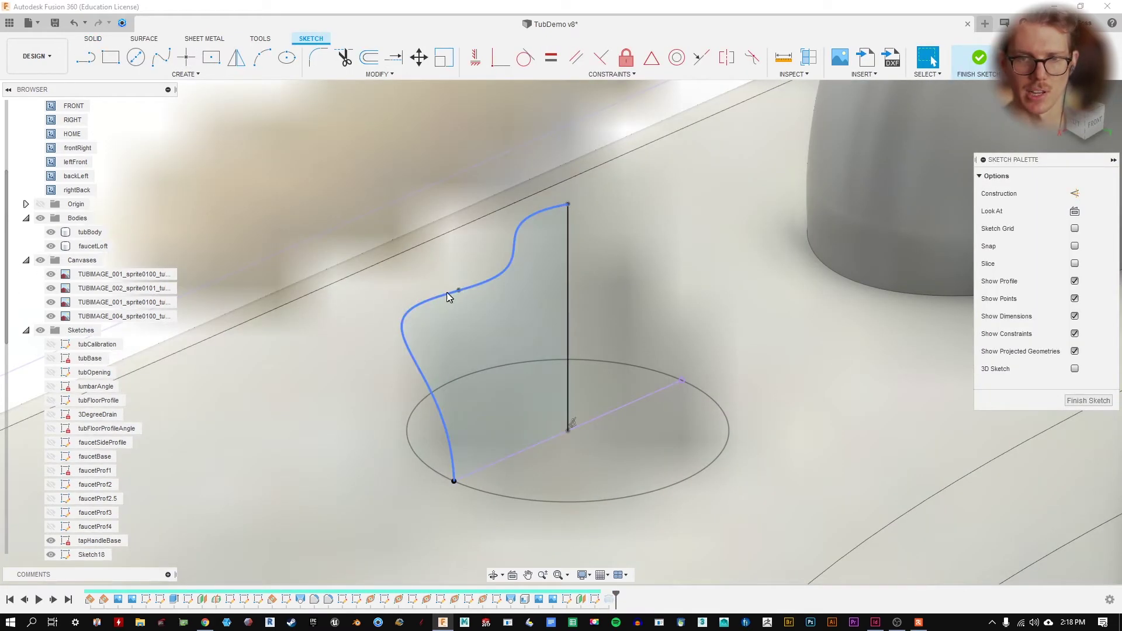
pyautogui.click(459, 290)
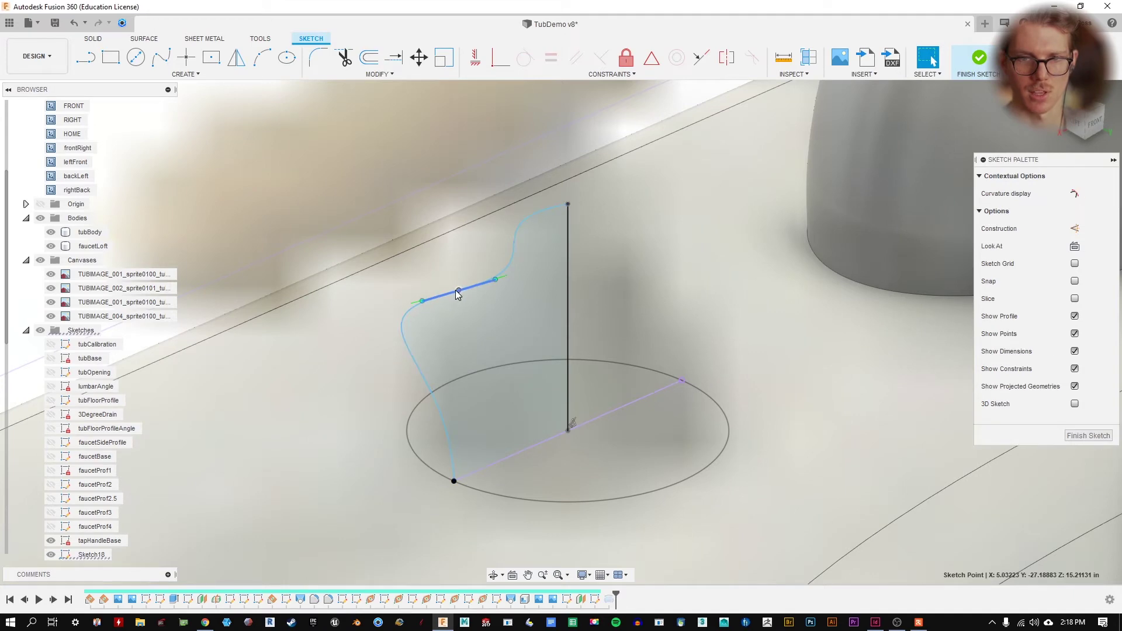
pyautogui.moveTo(458, 290); pyautogui.dragTo(497, 330)
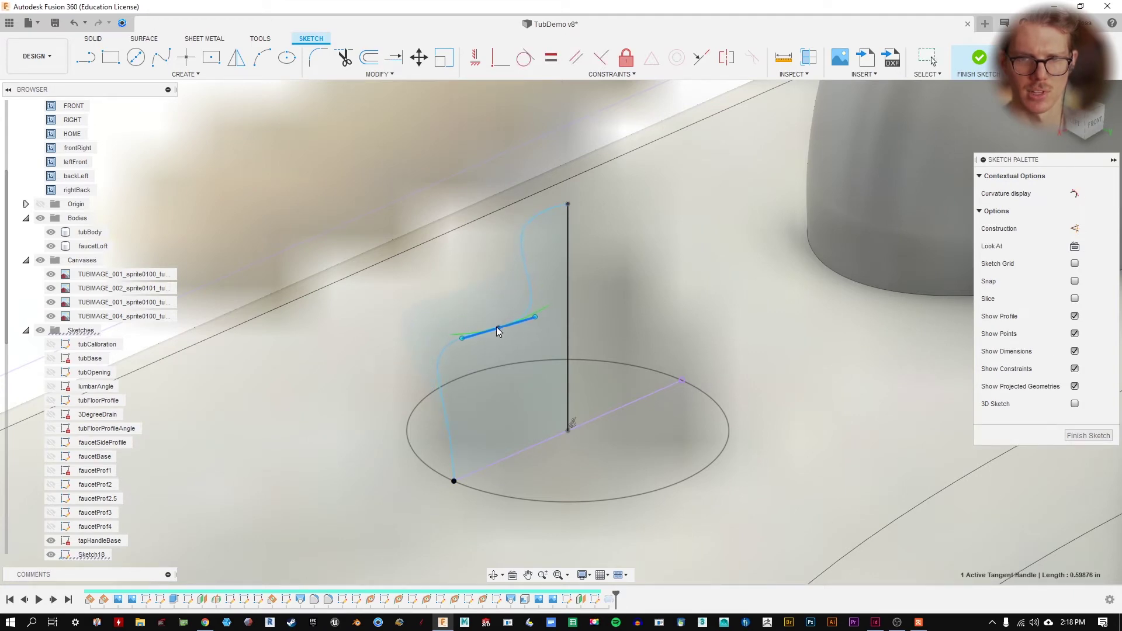
# - Shorten the spline's upper tangent handle slightly and move the middle fit point up and outward to follow the reference shape
pyautogui.click(529, 223)
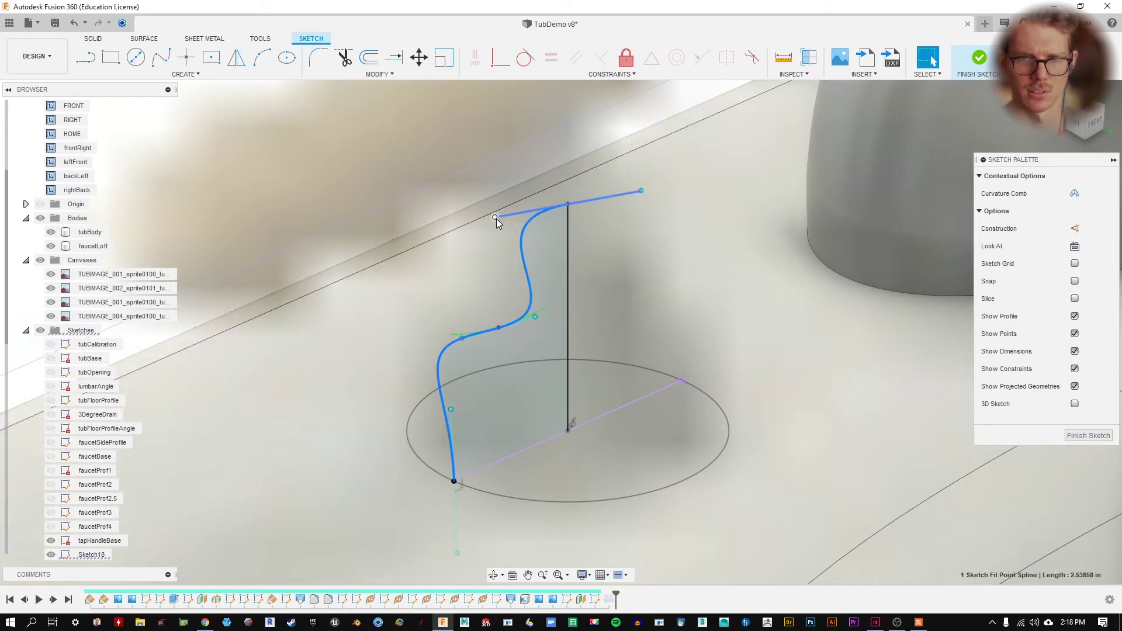
pyautogui.moveTo(496, 219); pyautogui.dragTo(509, 217)
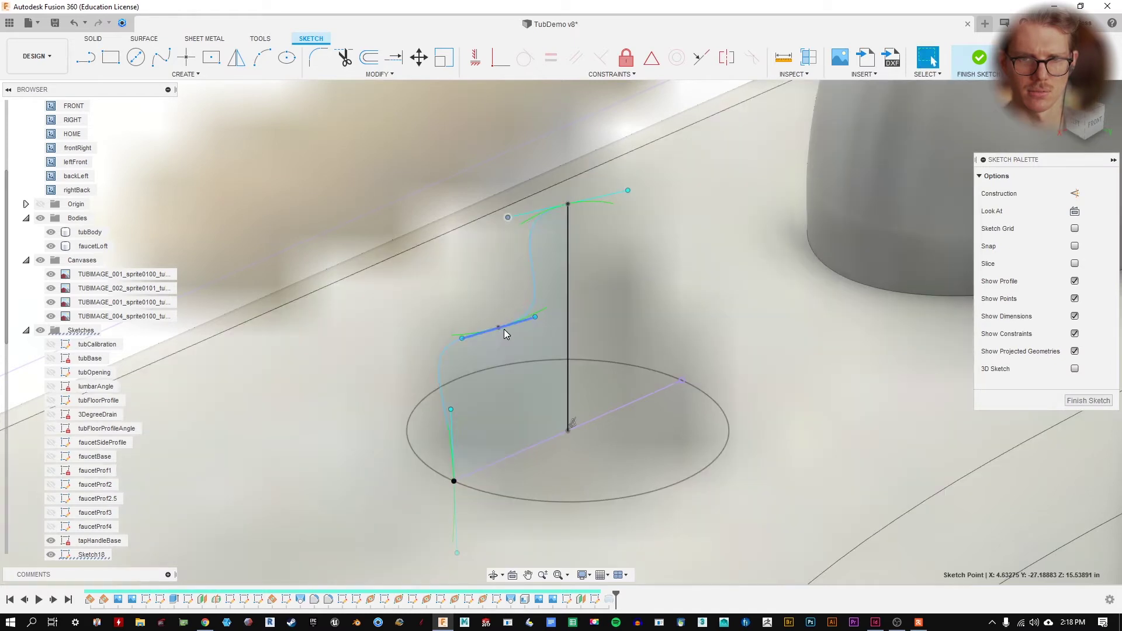
pyautogui.moveTo(535, 316); pyautogui.dragTo(472, 307)
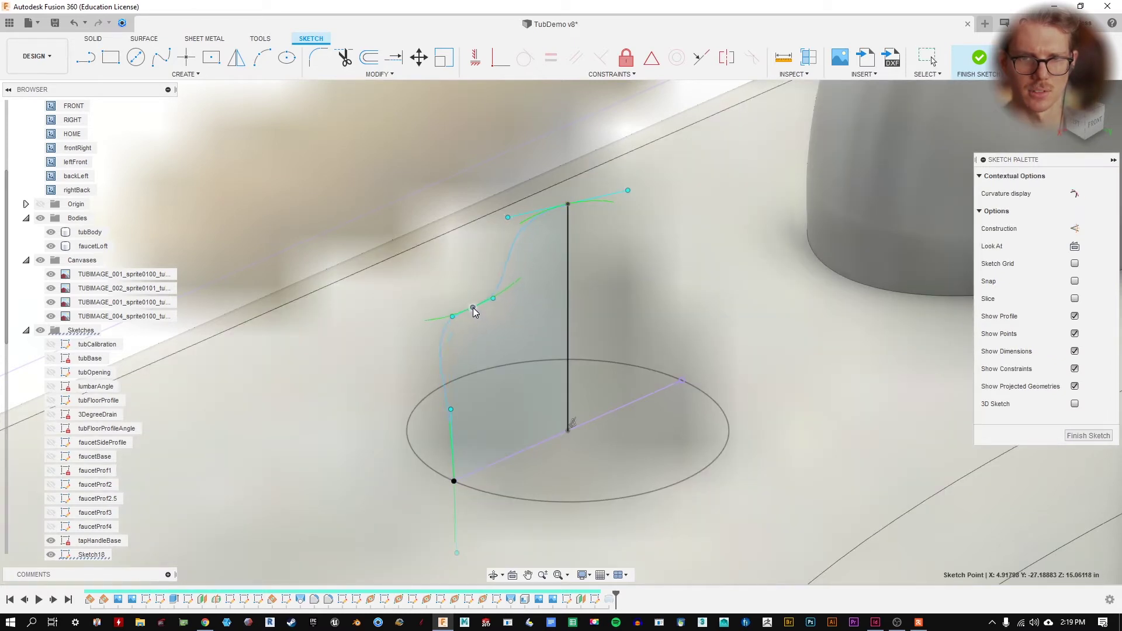
# - Adjust the tangent handle at the spline's base endpoint so the handle's side rises almost straight up
pyautogui.click(454, 481)
pyautogui.moveTo(453, 411)
pyautogui.mouseDown()
pyautogui.moveTo(488, 406)
pyautogui.moveTo(418, 419)
pyautogui.moveTo(500, 398)
pyautogui.mouseUp()
pyautogui.moveTo(424, 416); pyautogui.dragTo(457, 414)
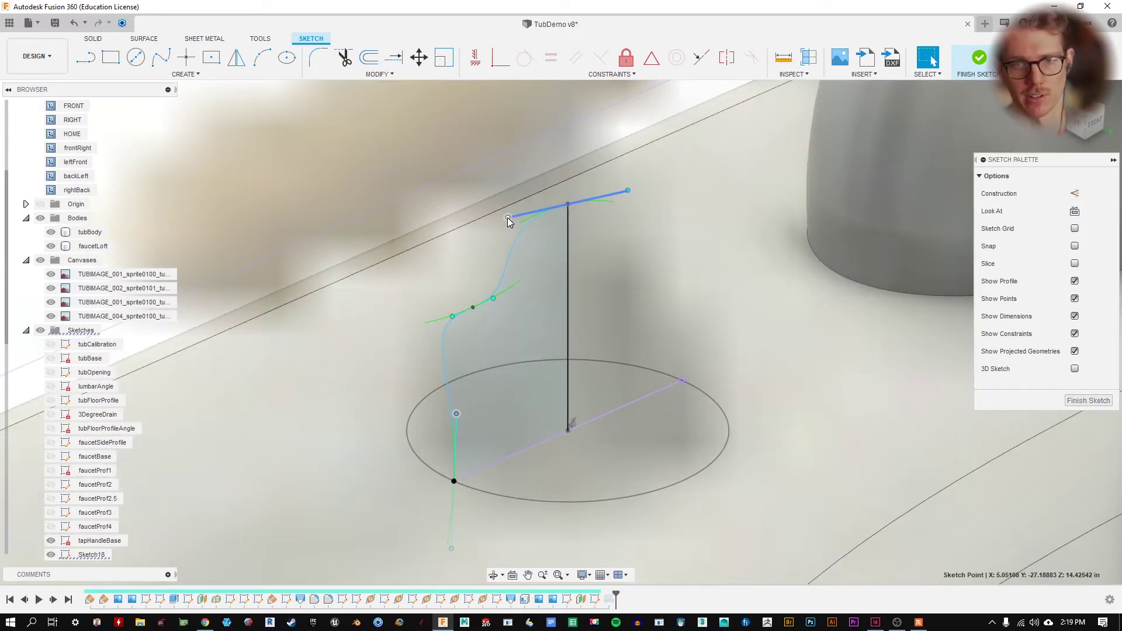
# - Tilt the spline's top tangent handle above the endpoint to form a dimple, and finish the sketch to examine the revolve
pyautogui.moveTo(507, 217); pyautogui.dragTo(513, 206)
pyautogui.moveTo(497, 249); pyautogui.dragTo(538, 185)
pyautogui.click(1091, 401)
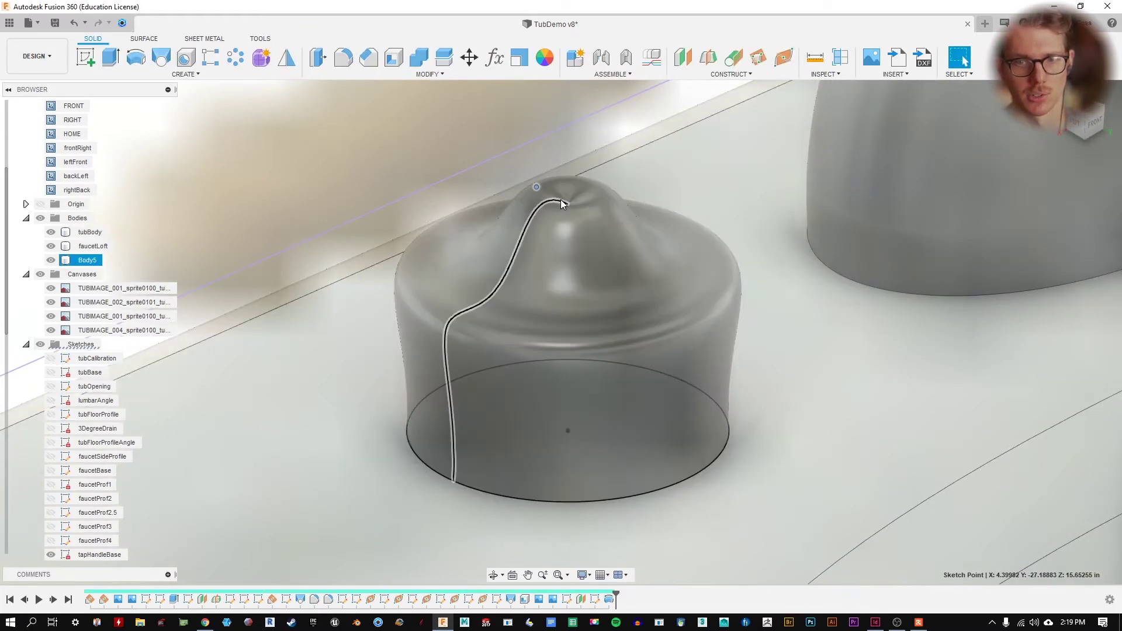
pyautogui.click(518, 215)
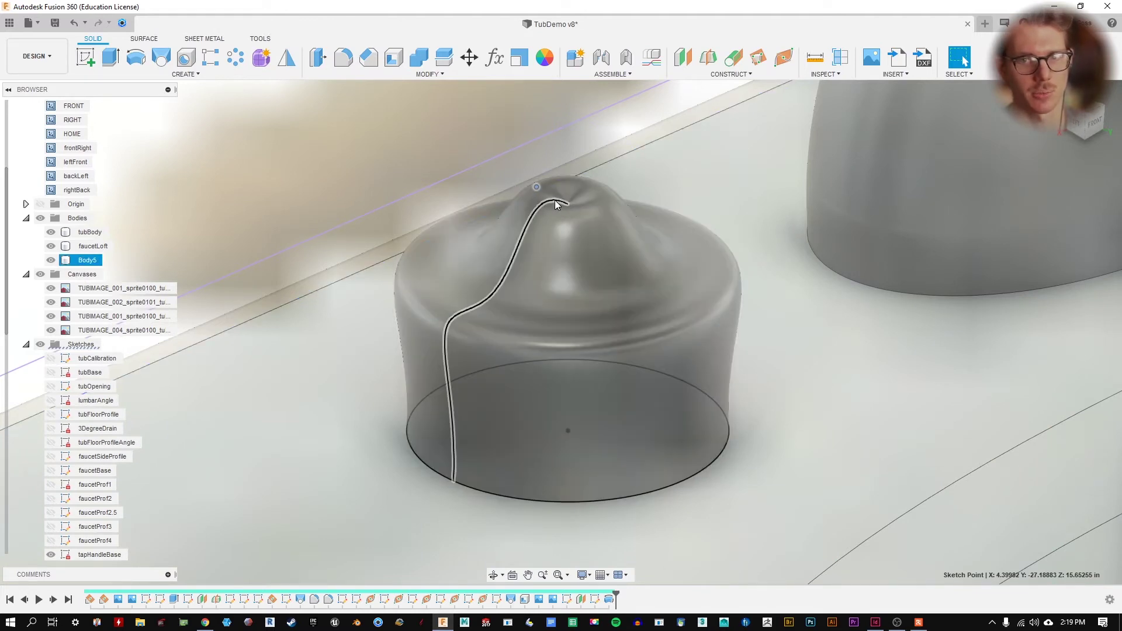
pyautogui.doubleClick(608, 599)
pyautogui.press('Return')
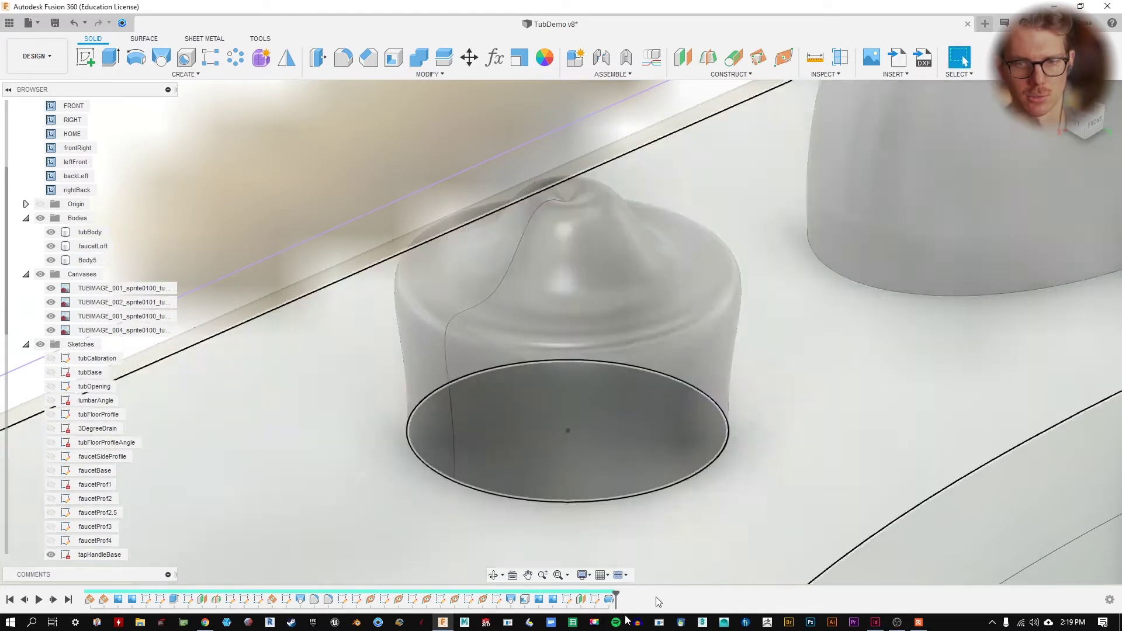
# - Reopen the profile sketch, swing the top tangent handle steeply downward to form a peak, and finish the sketch
pyautogui.doubleClick(595, 602)
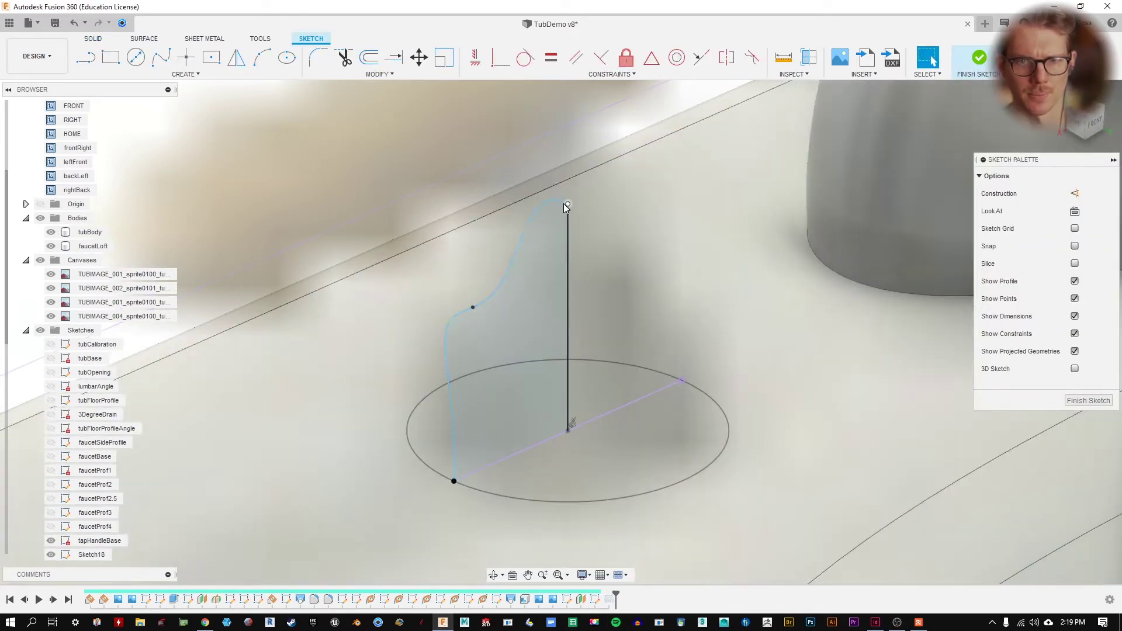
pyautogui.click(564, 206)
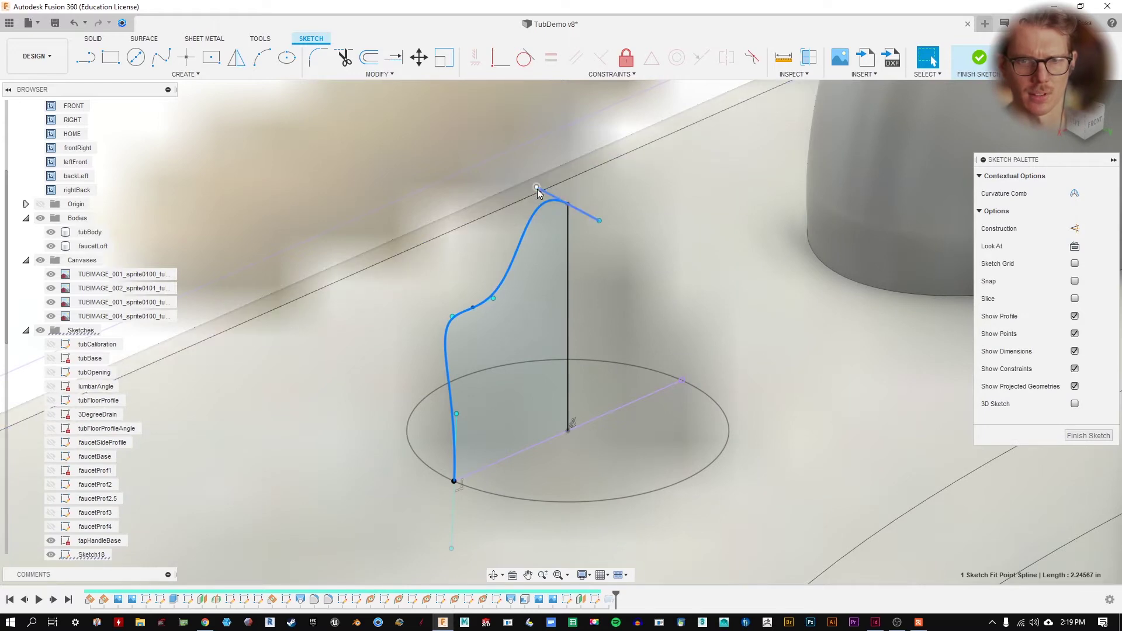
pyautogui.moveTo(538, 193); pyautogui.dragTo(534, 245)
pyautogui.click(1087, 400)
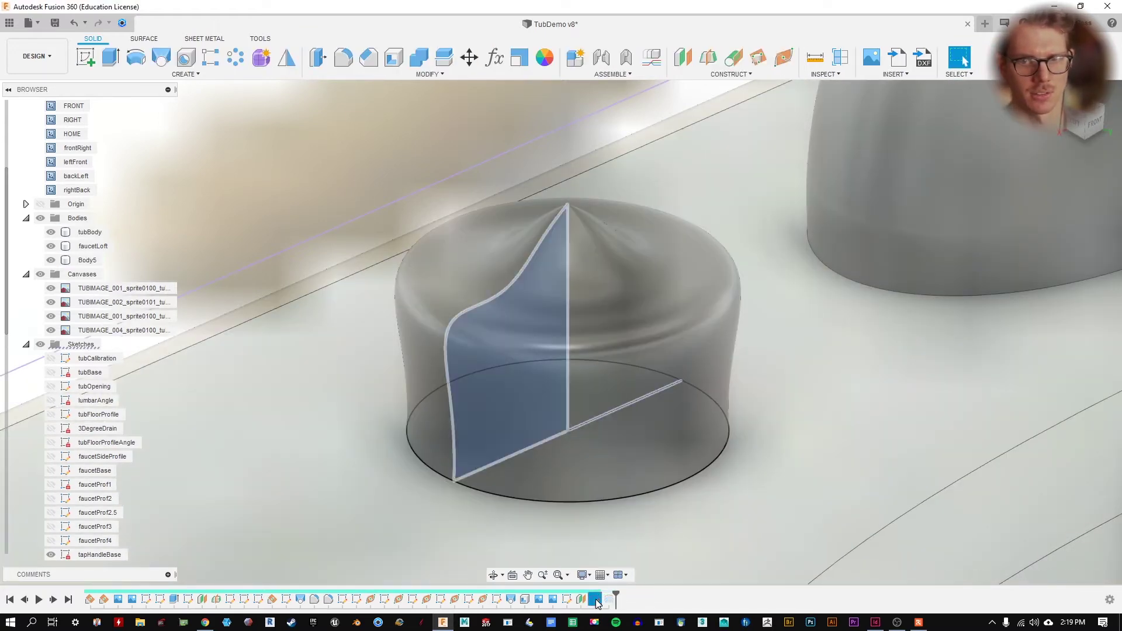
# - Reopen the profile sketch and angle the spline's top tangent handle back to nearly square with the vertical axis line
pyautogui.doubleClick(596, 603)
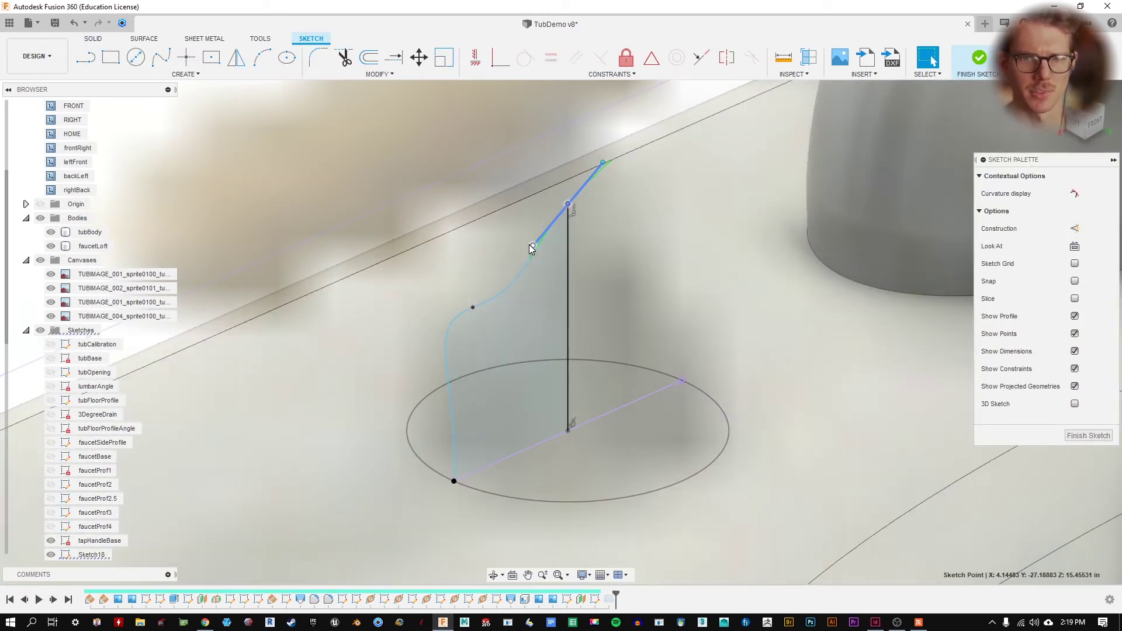
pyautogui.moveTo(529, 244); pyautogui.dragTo(520, 228)
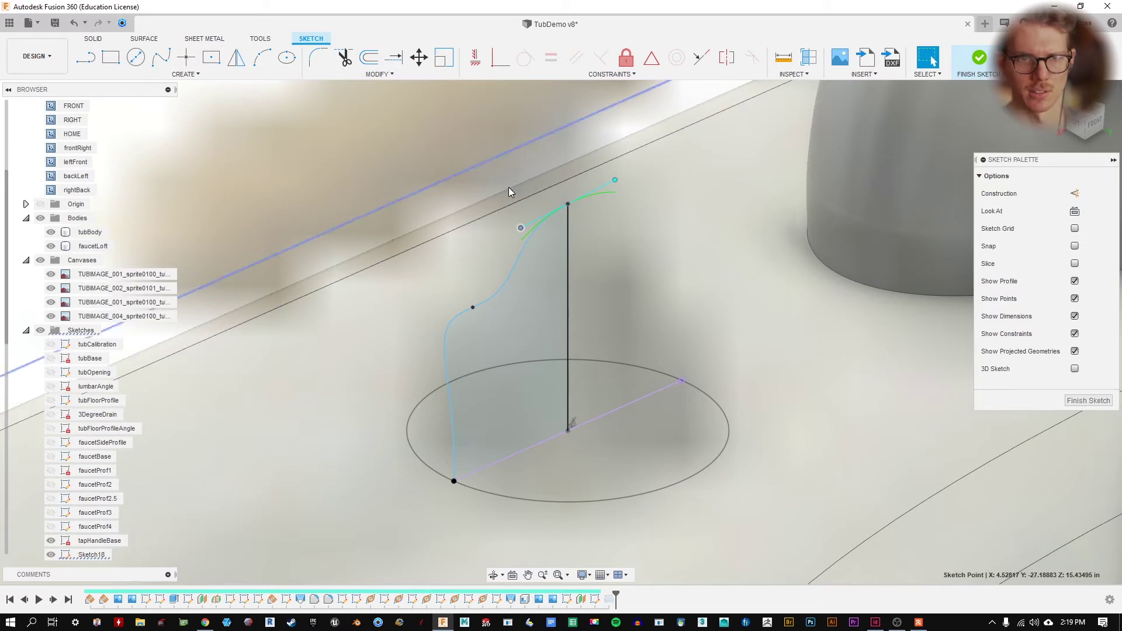
pyautogui.click(530, 223)
pyautogui.moveTo(532, 222)
pyautogui.mouseDown()
pyautogui.moveTo(560, 232)
pyautogui.moveTo(523, 227)
pyautogui.mouseUp()
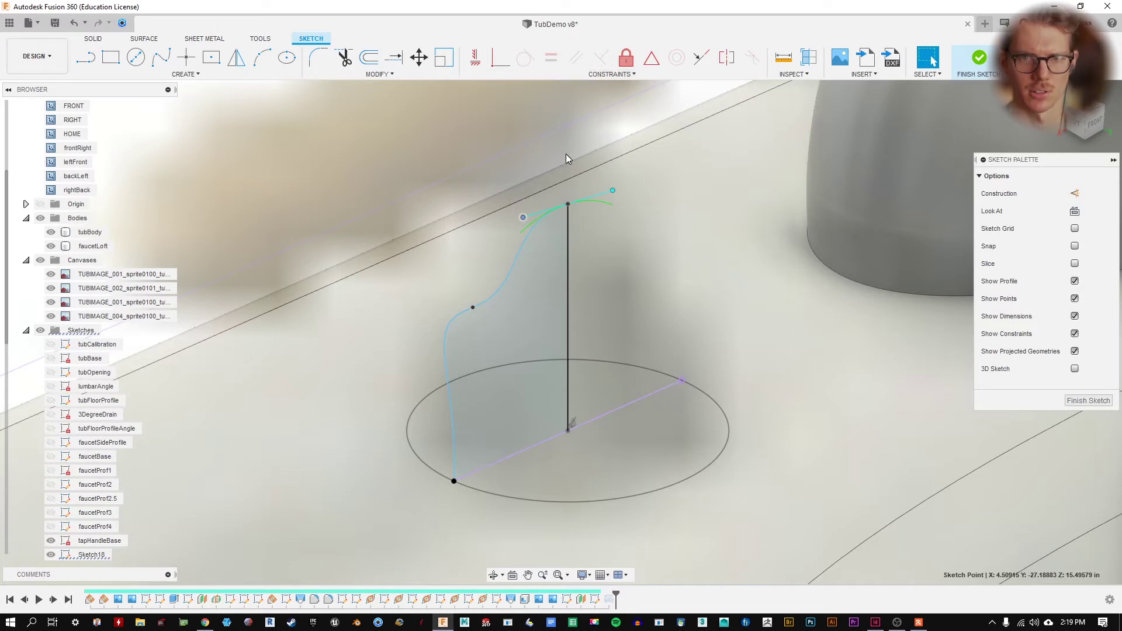
pyautogui.press('Escape')
pyautogui.press('Escape')
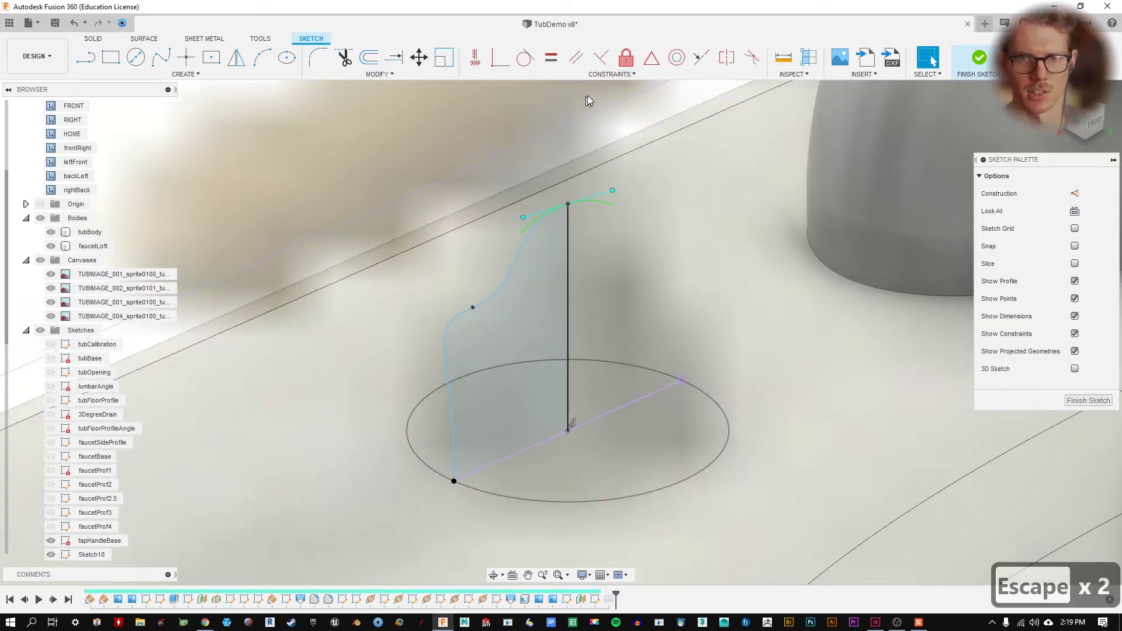
# - Constrain the spline's top tangent handle perpendicular to the vertical axis line and finish the sketch
pyautogui.click(611, 74)
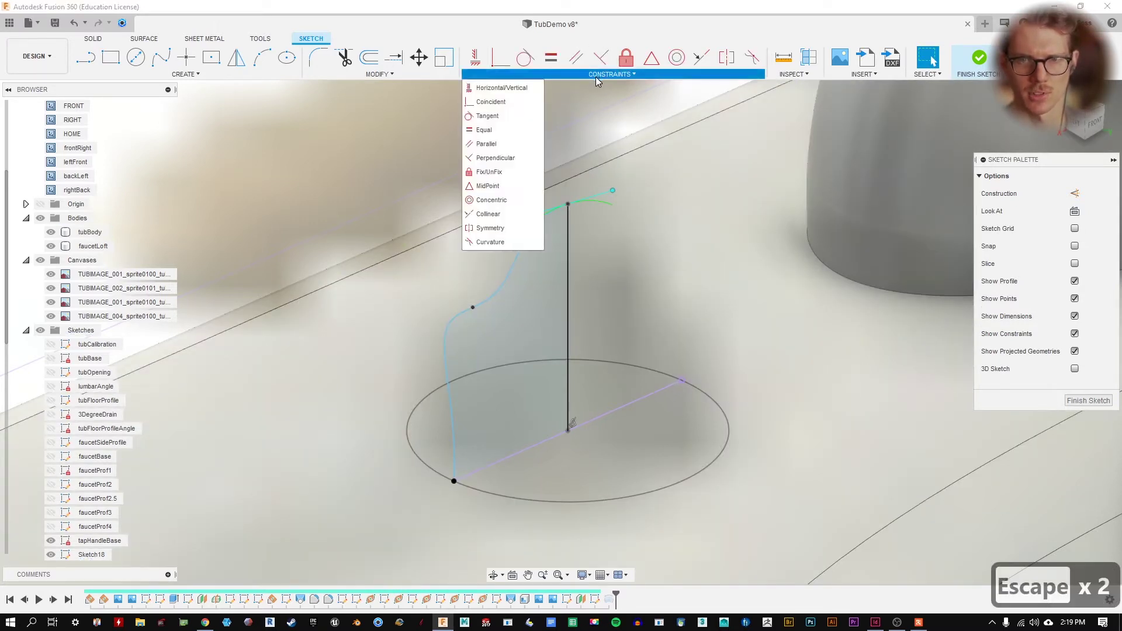
pyautogui.click(496, 158)
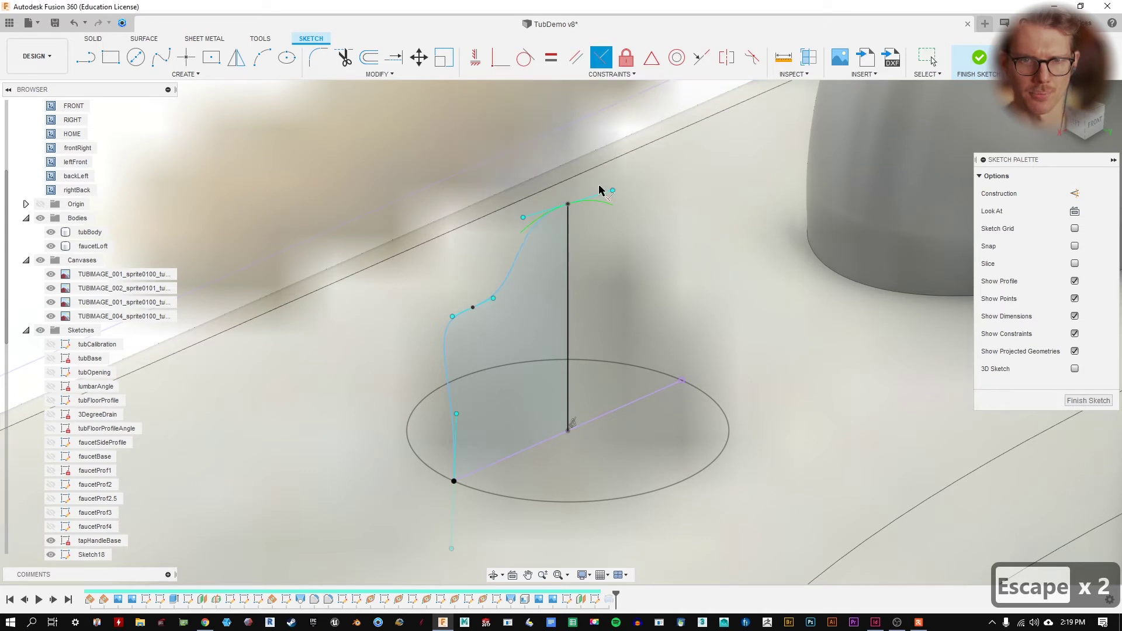
pyautogui.click(540, 216)
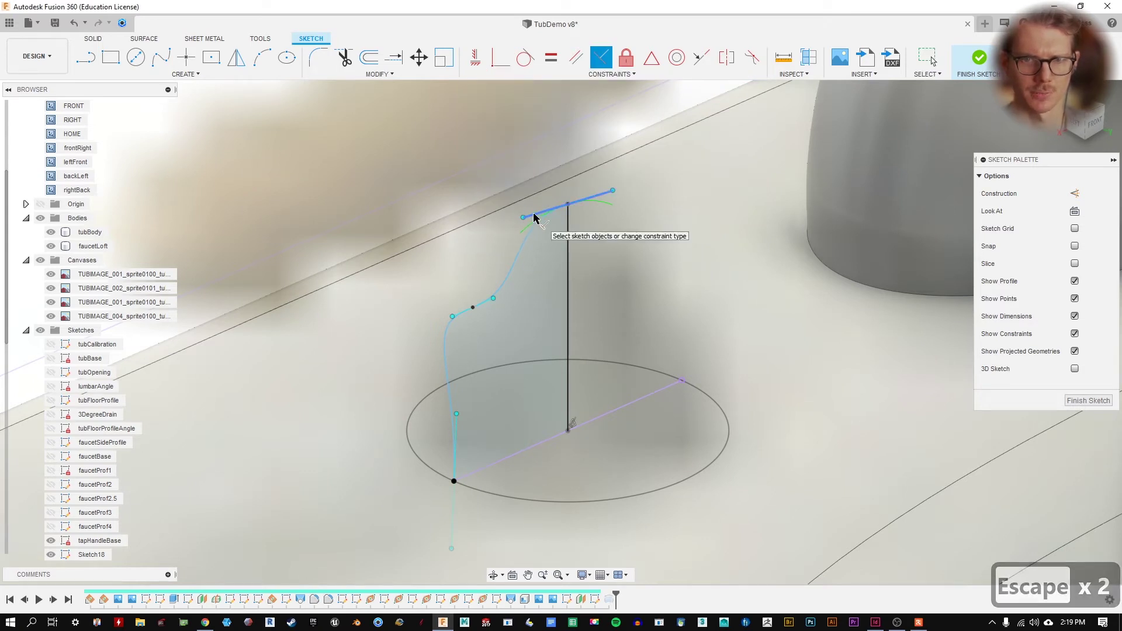
pyautogui.click(569, 252)
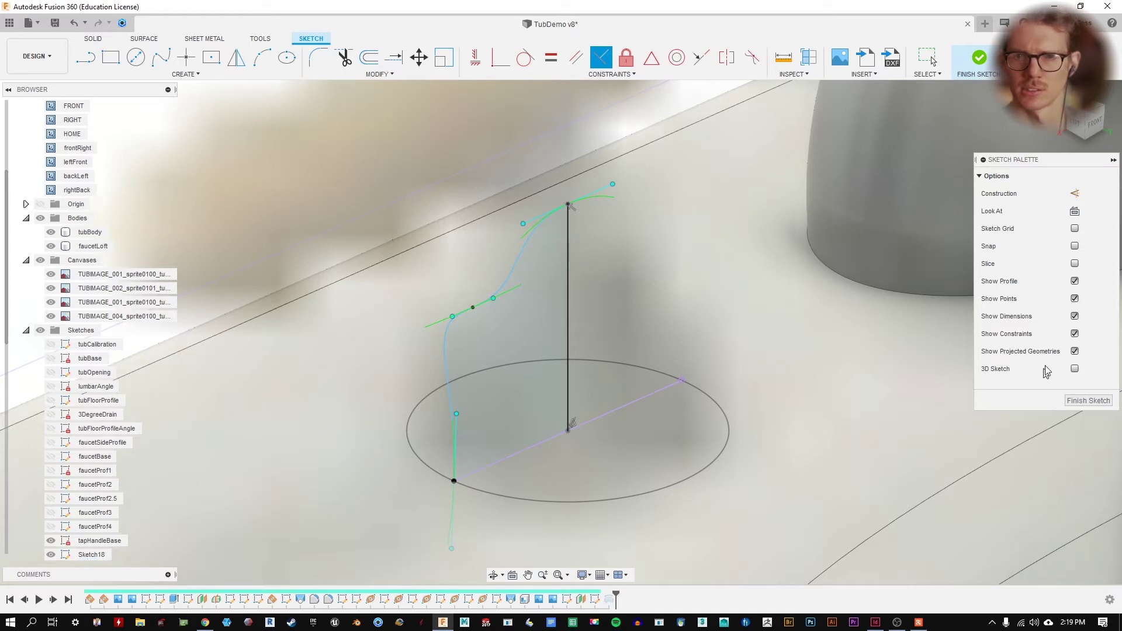
pyautogui.click(1088, 401)
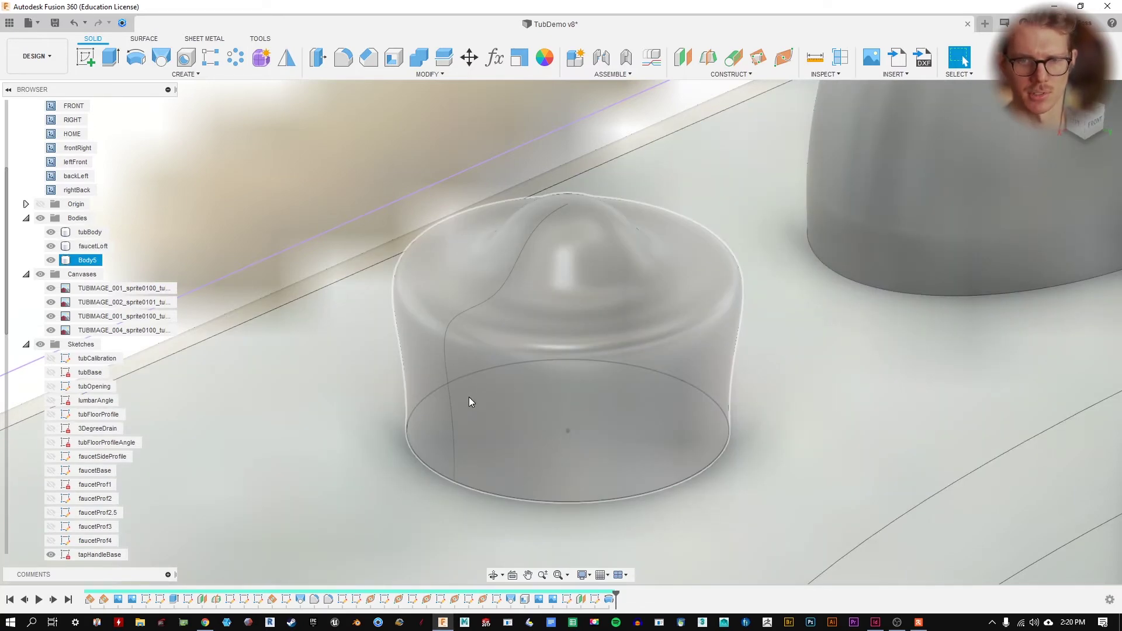
# - Reopen the profile sketch, move the middle fit point slightly down and inward, and tilt the base tangent handle outward
pyautogui.press('Escape')
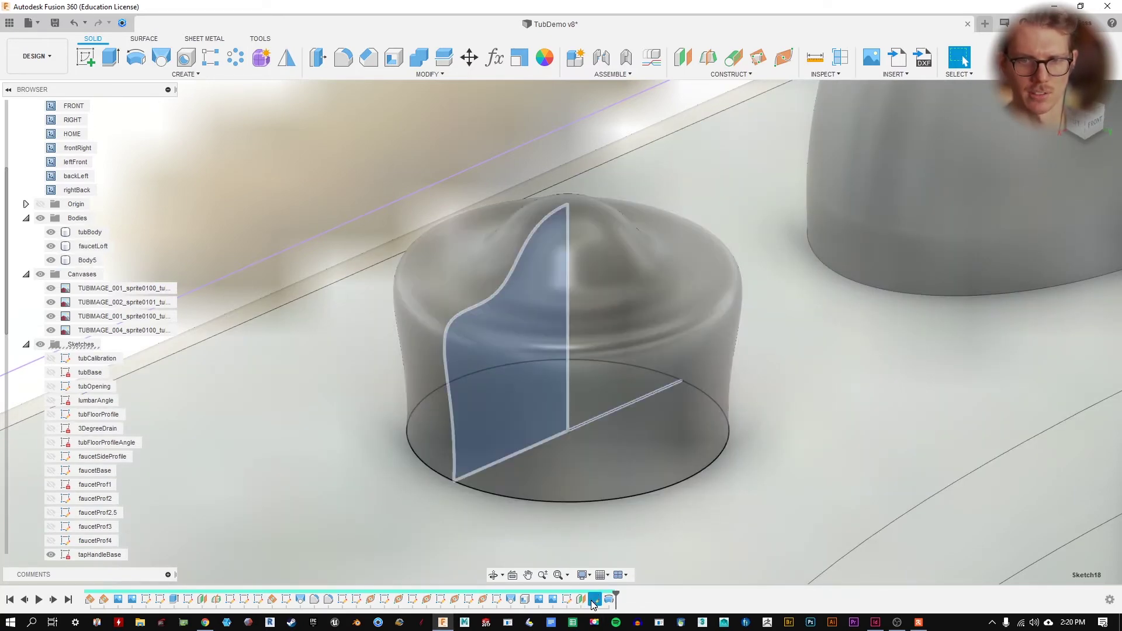
pyautogui.doubleClick(594, 599)
pyautogui.click(472, 309)
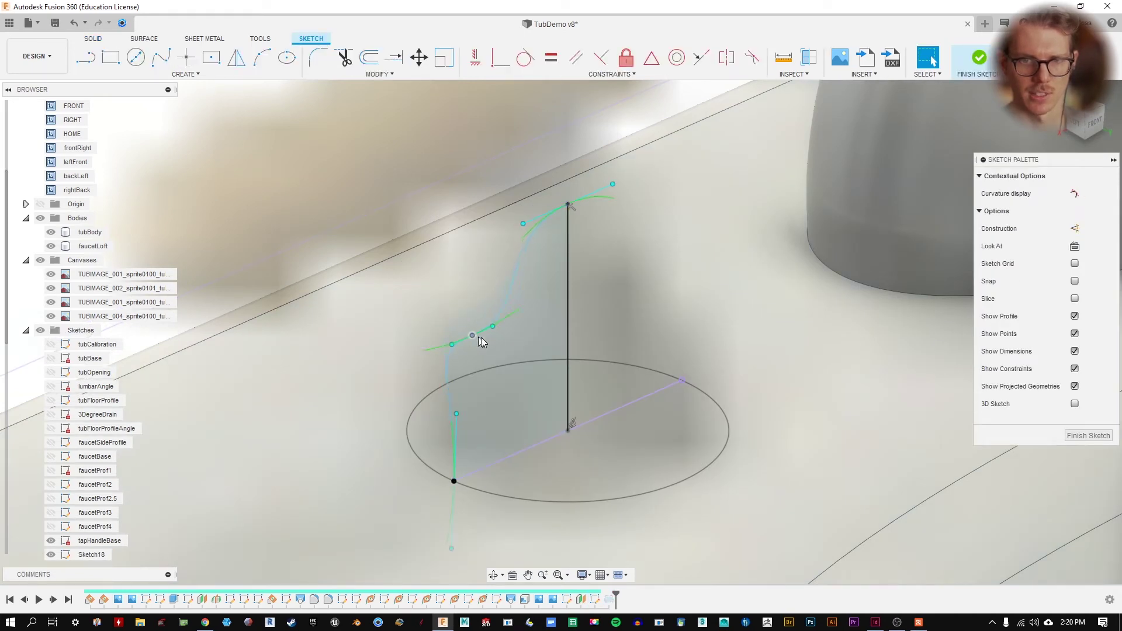
pyautogui.moveTo(501, 338); pyautogui.dragTo(486, 316)
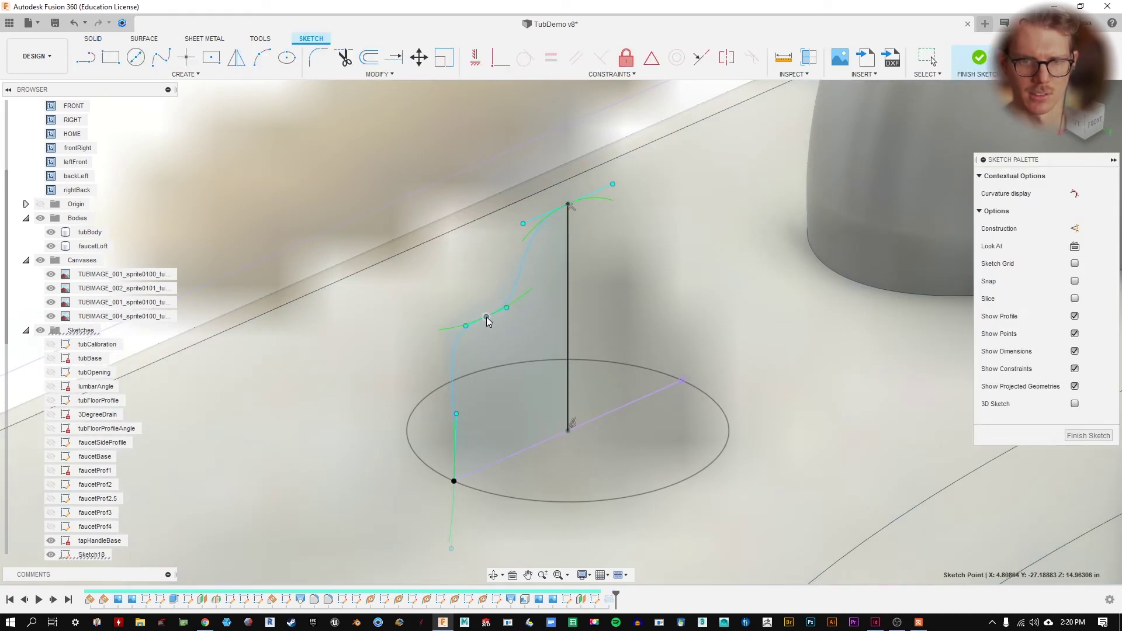
pyautogui.moveTo(459, 415)
pyautogui.mouseDown()
pyautogui.moveTo(468, 415)
pyautogui.moveTo(426, 419)
pyautogui.moveTo(441, 416)
pyautogui.mouseUp()
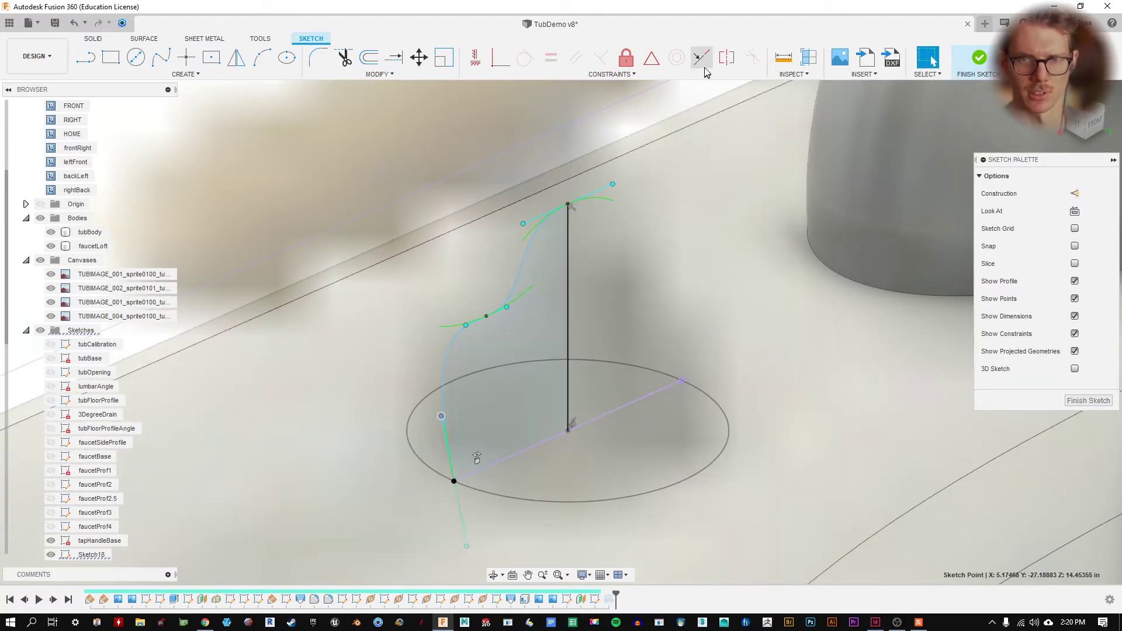
# - Constrain the spline's base tangent handle perpendicular to the projected base line
pyautogui.click(641, 75)
pyautogui.press('Escape')
pyautogui.press('Escape')
pyautogui.press('Escape')
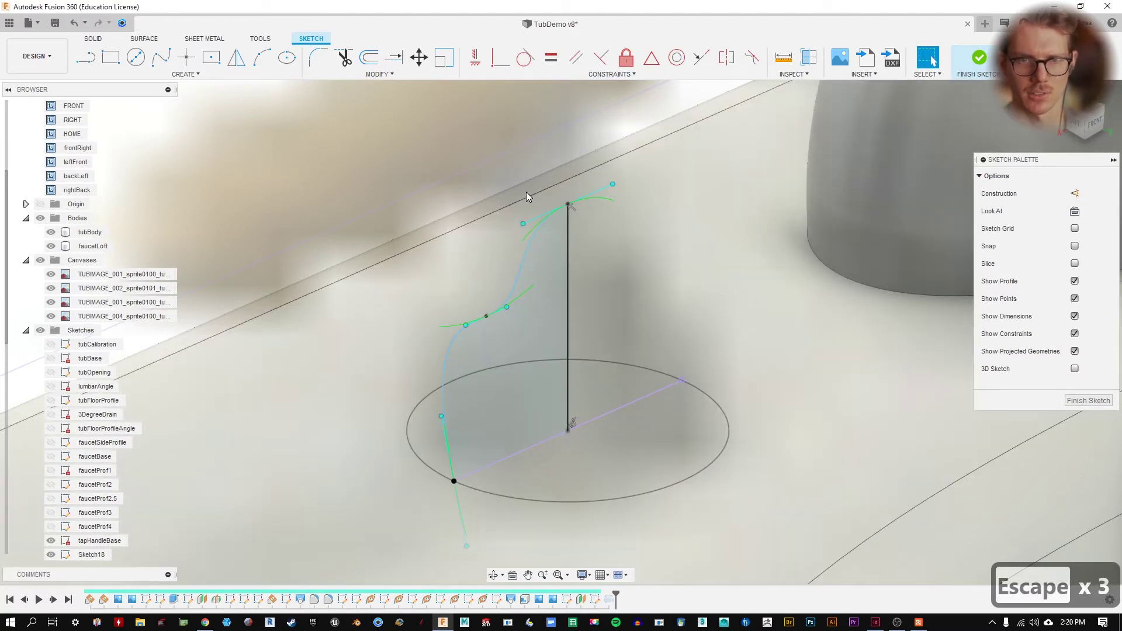
pyautogui.click(609, 75)
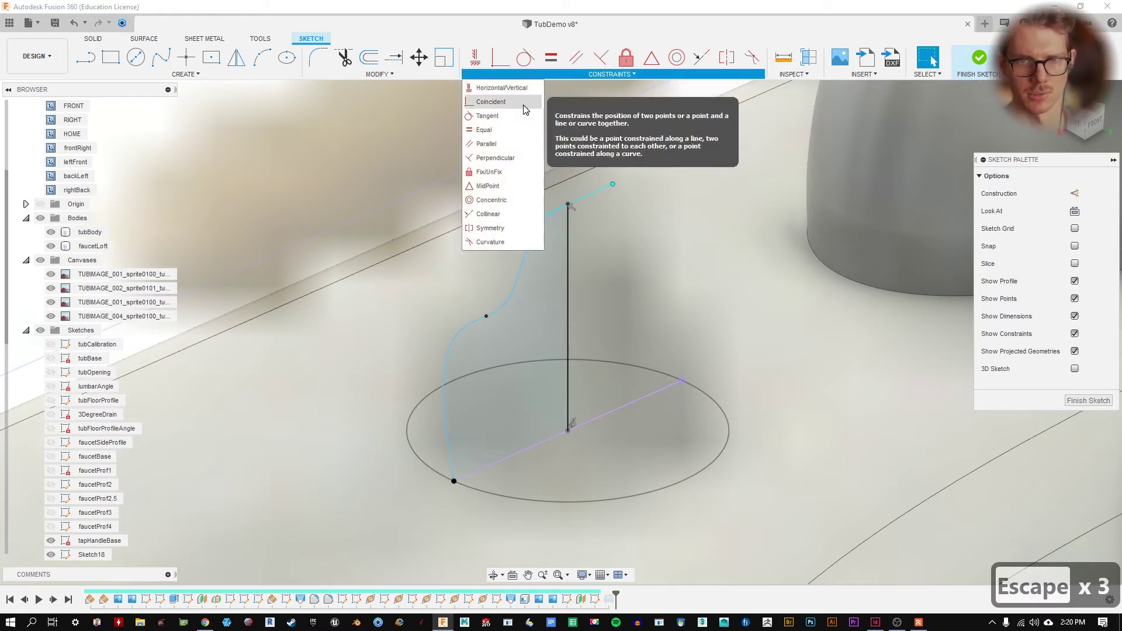
pyautogui.click(519, 159)
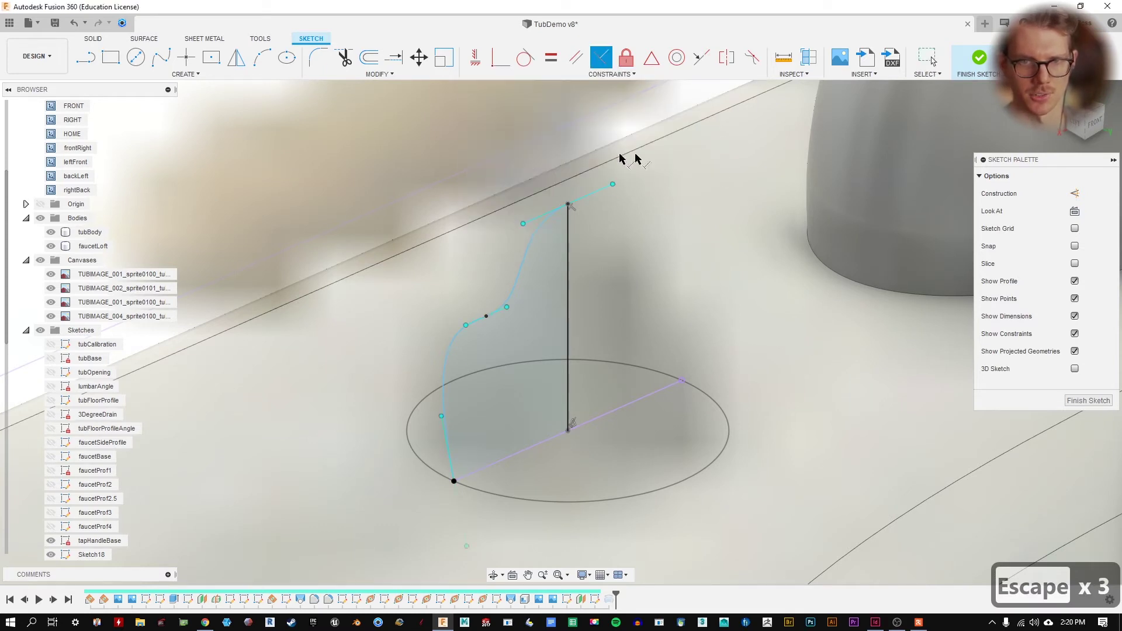
pyautogui.click(444, 435)
pyautogui.click(501, 462)
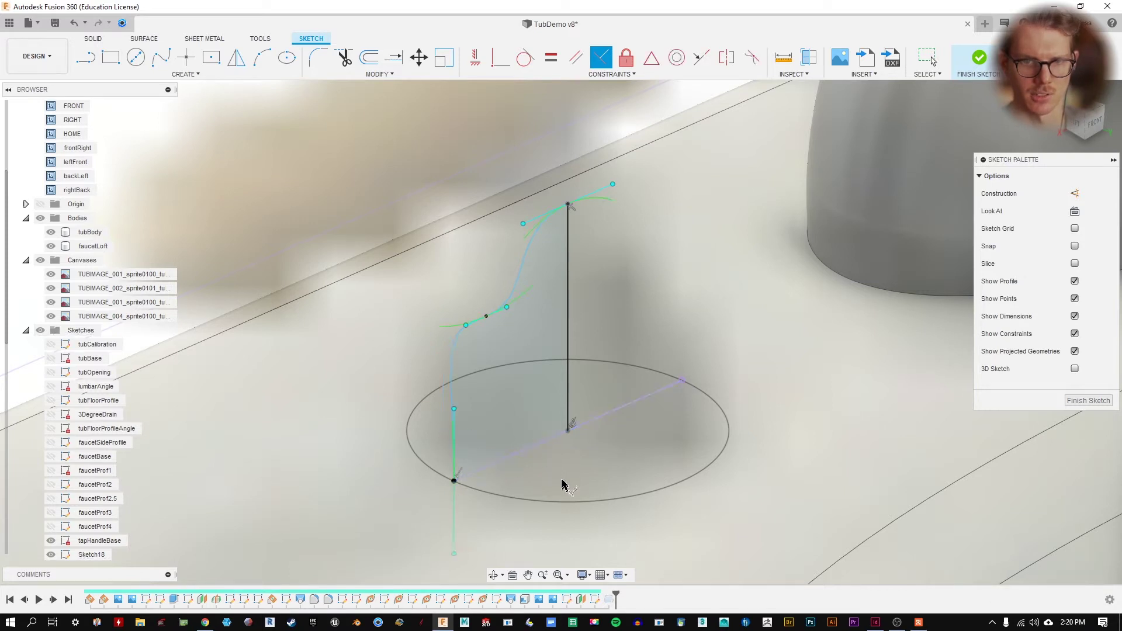
pyautogui.press('Escape')
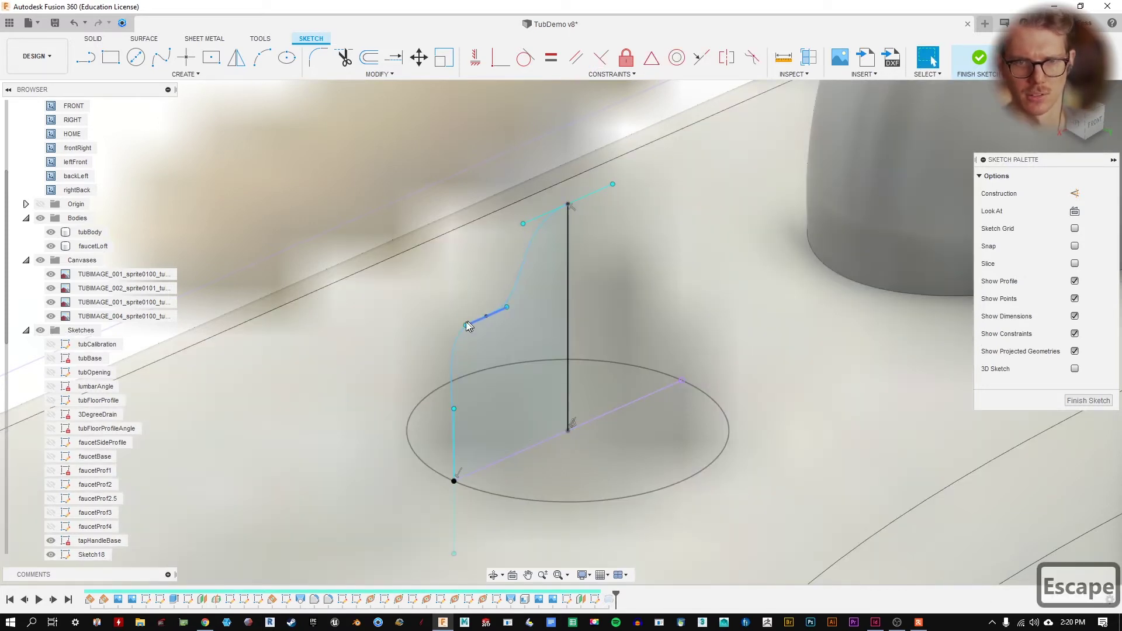
# - Lengthen the middle fit point's tangent handle and display the spline's curvature comb with density 20 and scale 1
pyautogui.moveTo(465, 325); pyautogui.dragTo(435, 351)
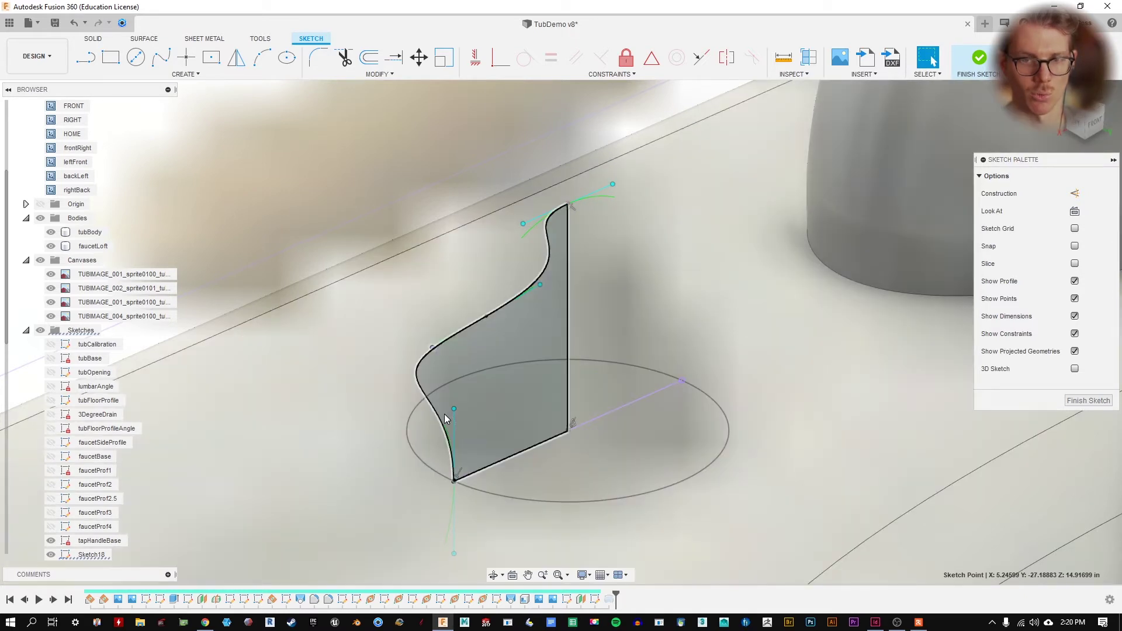
pyautogui.click(430, 404)
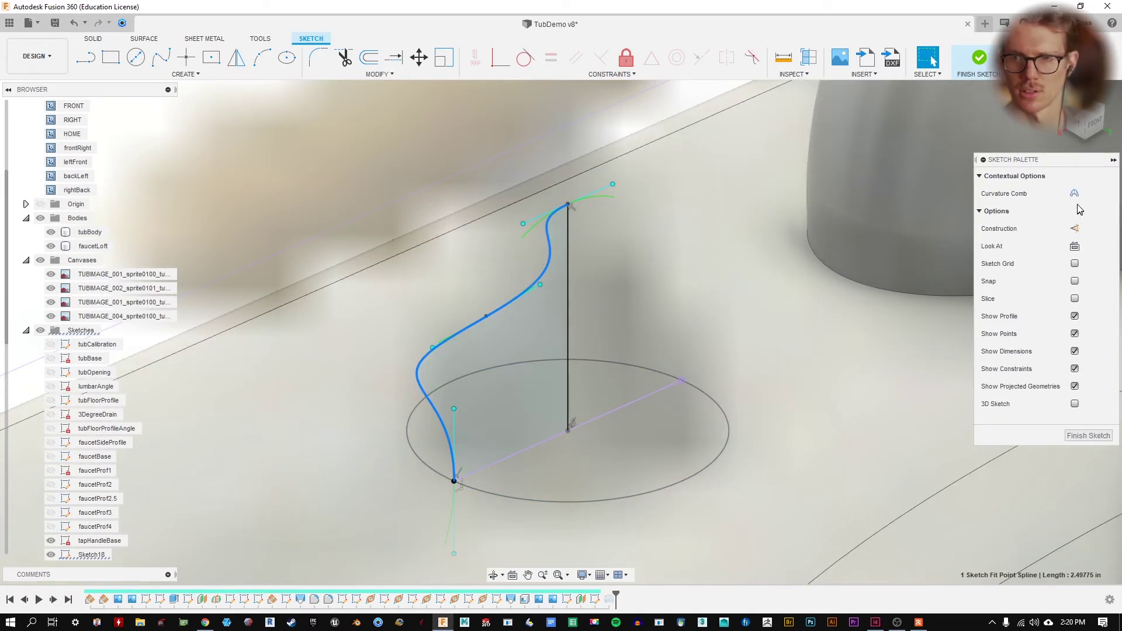
pyautogui.click(1070, 200)
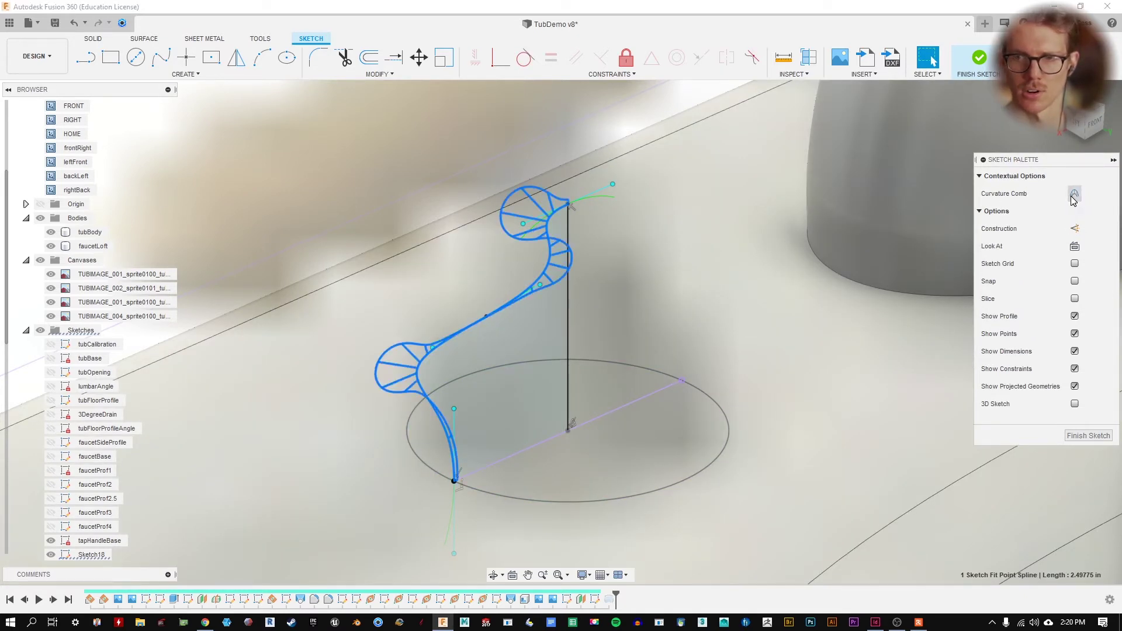
pyautogui.click(485, 313)
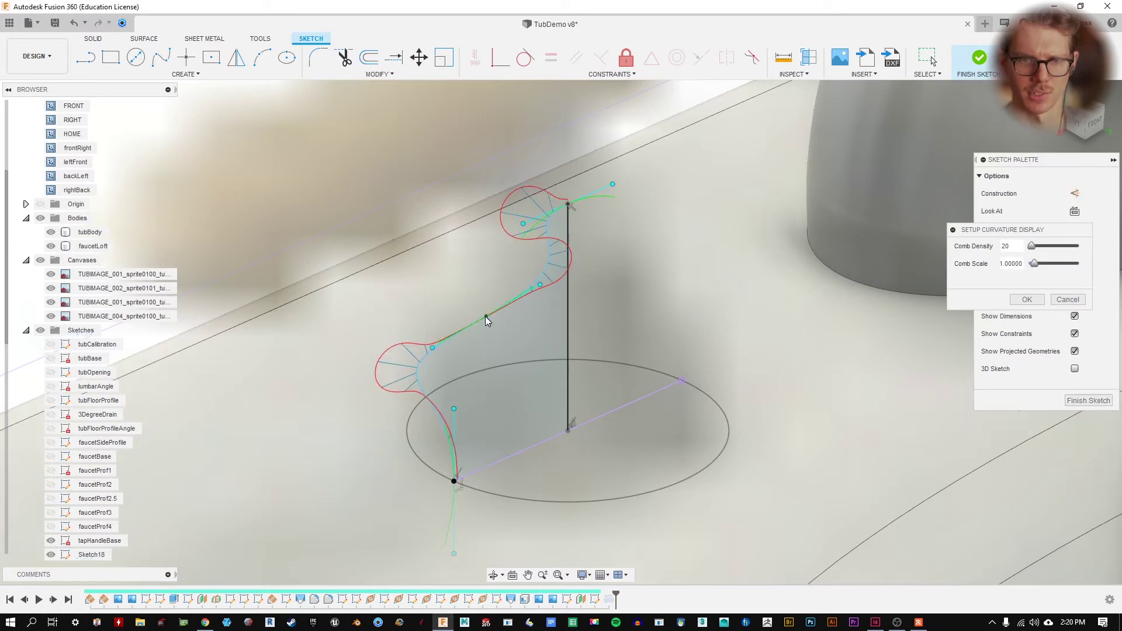
pyautogui.click(1030, 301)
# - Reshape the spline around its middle fit point, using the curvature comb as a guide to soften the bends
pyautogui.moveTo(480, 318)
pyautogui.mouseDown()
pyautogui.moveTo(530, 306)
pyautogui.moveTo(458, 341)
pyautogui.moveTo(470, 313)
pyautogui.moveTo(562, 302)
pyautogui.moveTo(486, 314)
pyautogui.mouseUp()
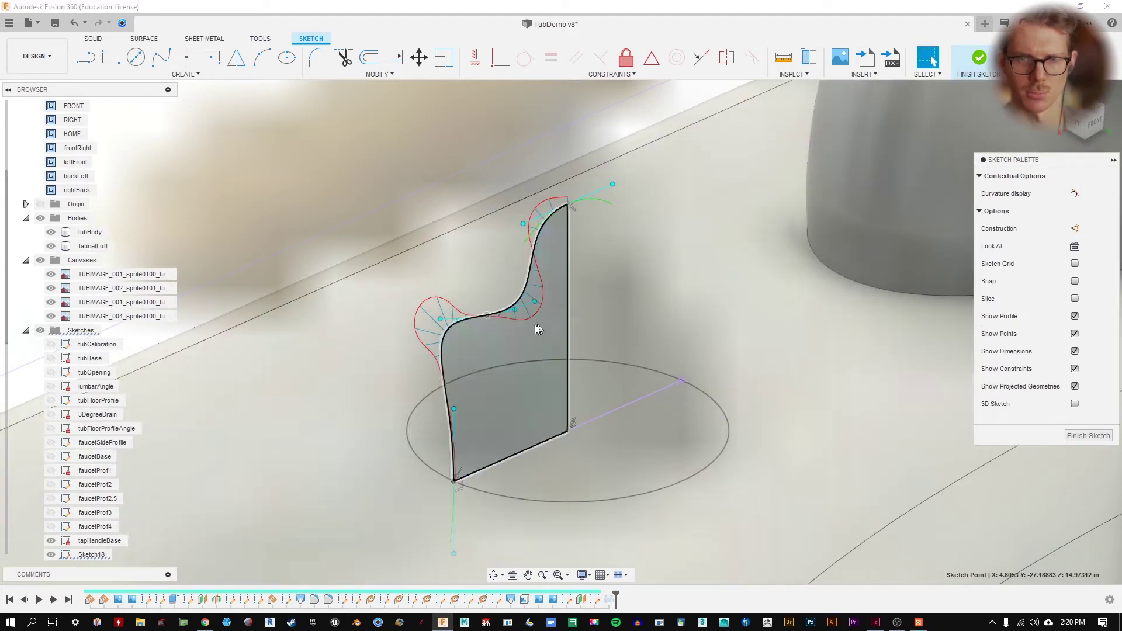
pyautogui.click(509, 318)
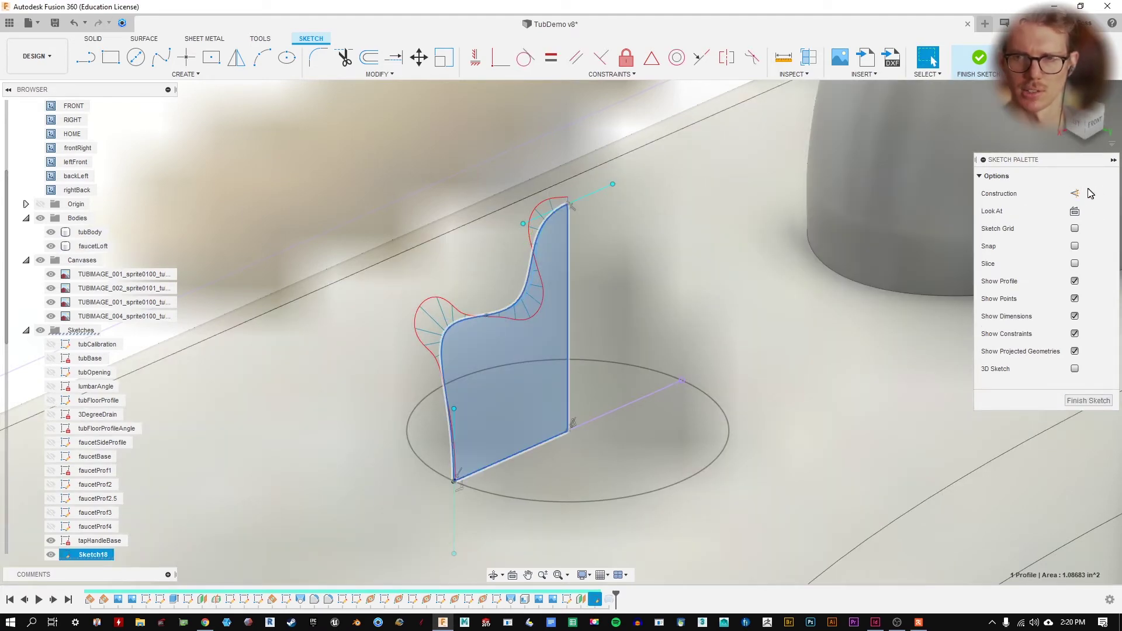
# - Turn off the profile spline's curvature comb, lower the middle tangent handle for a steeper shoulder, and finish the sketch
pyautogui.click(534, 304)
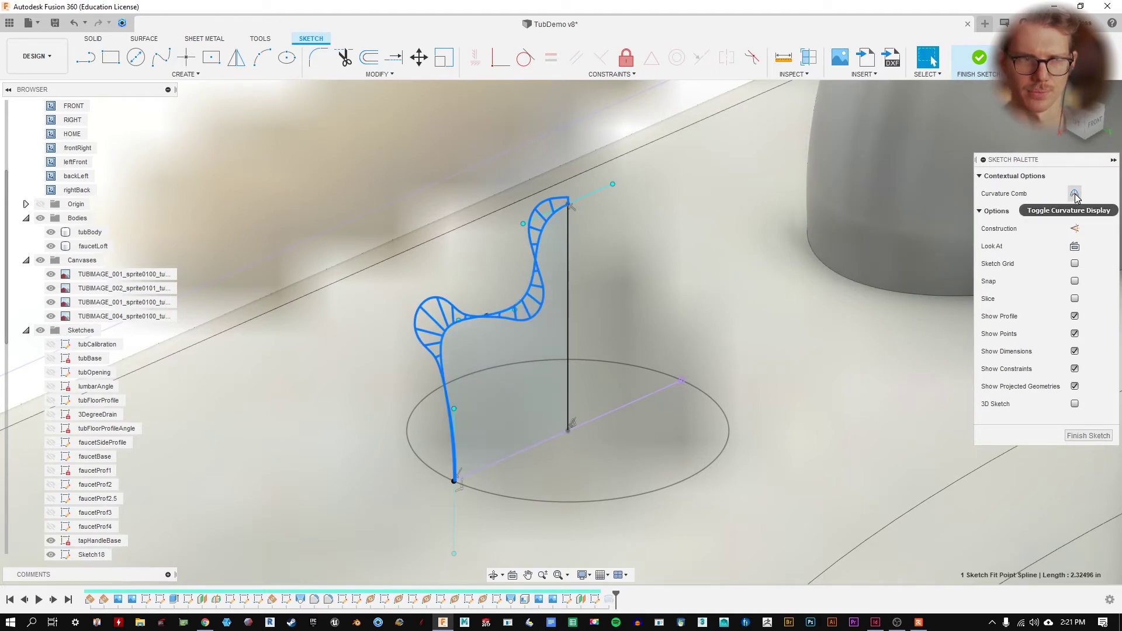
pyautogui.click(1075, 193)
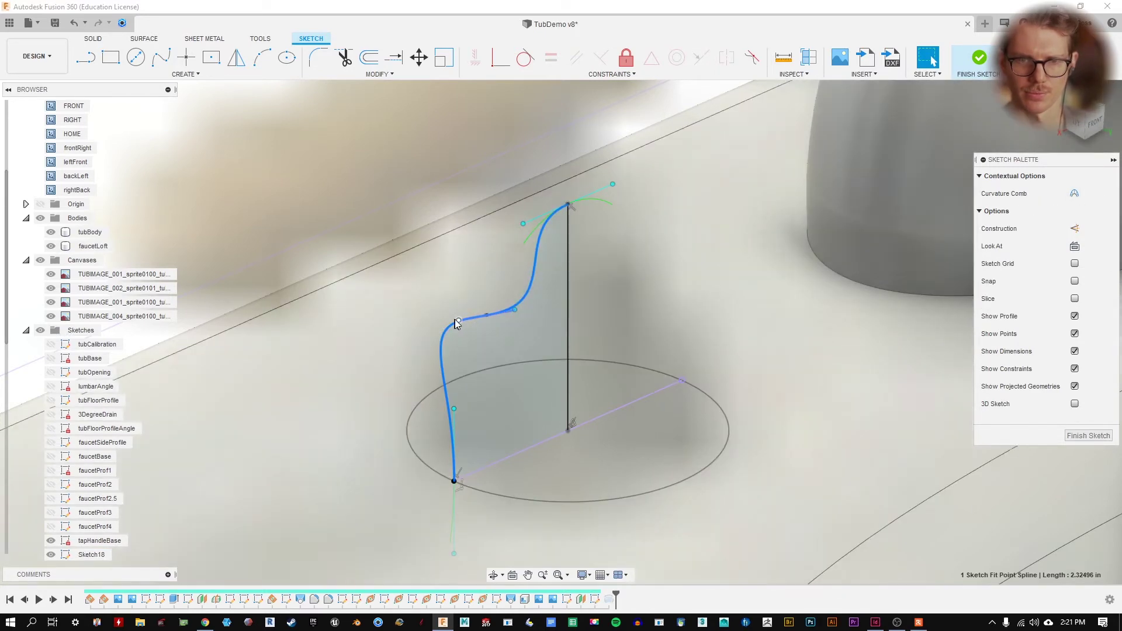
pyautogui.click(460, 323)
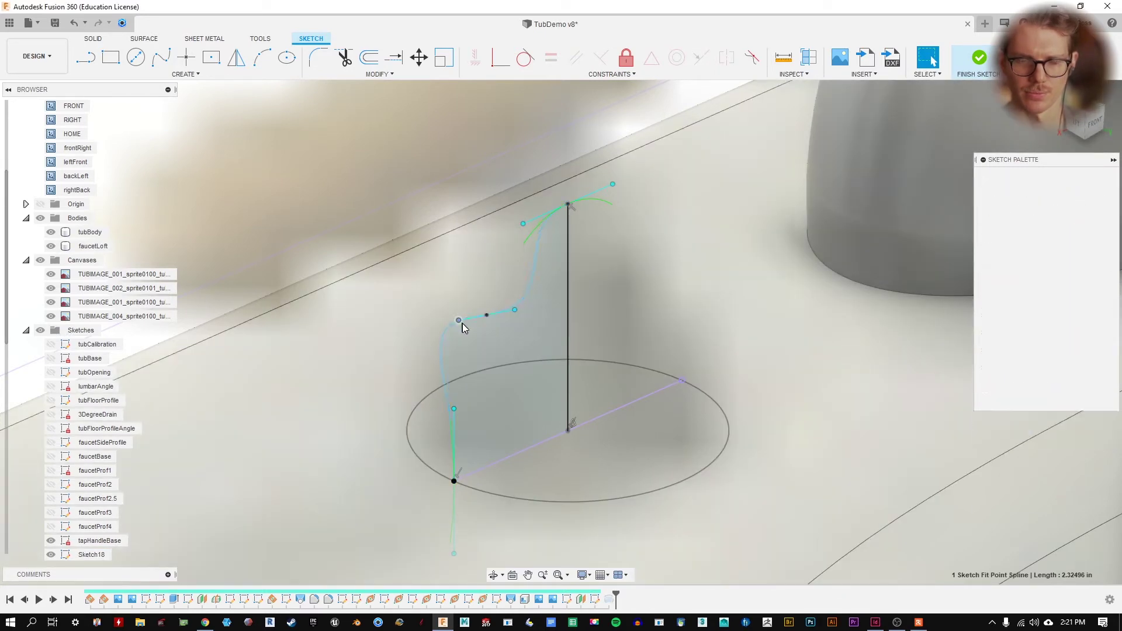
pyautogui.moveTo(462, 324)
pyautogui.mouseDown()
pyautogui.moveTo(446, 341)
pyautogui.moveTo(466, 328)
pyautogui.moveTo(465, 340)
pyautogui.moveTo(465, 319)
pyautogui.moveTo(450, 326)
pyautogui.moveTo(467, 311)
pyautogui.moveTo(448, 321)
pyautogui.moveTo(462, 340)
pyautogui.mouseUp()
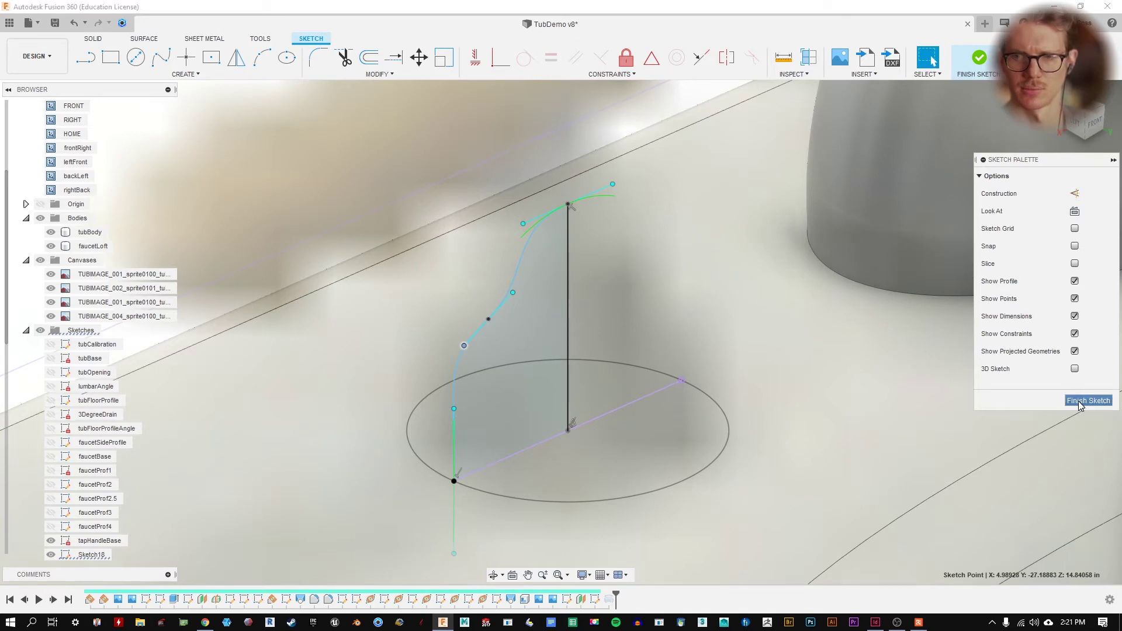
pyautogui.click(1080, 401)
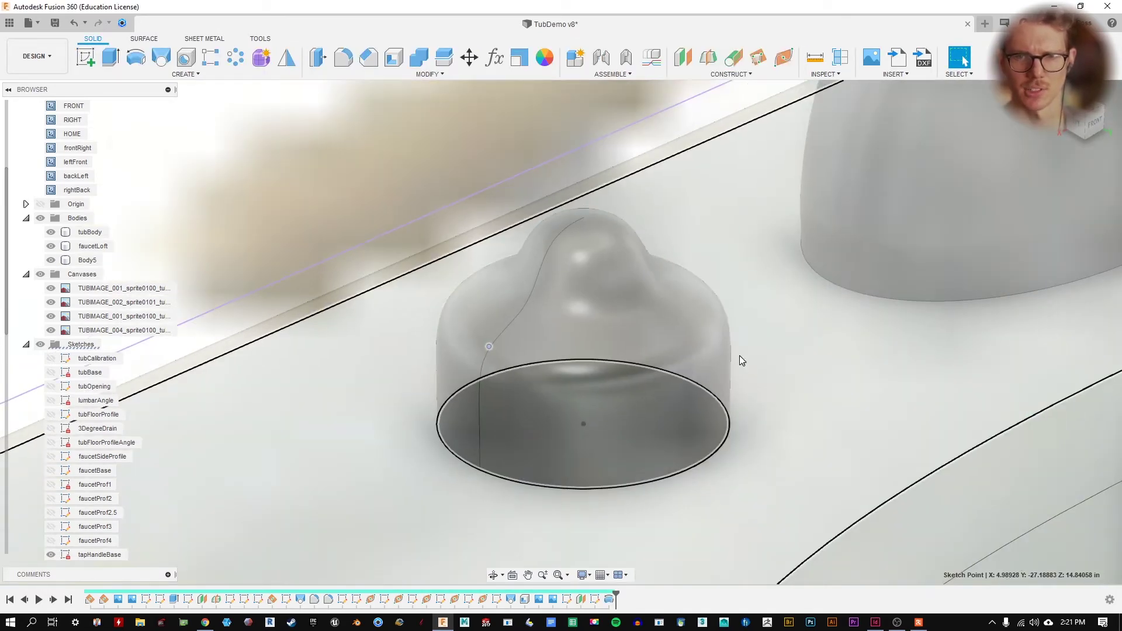
# - Compare the revolved tap body with the reference canvas by hiding and reshowing all bodies
pyautogui.click(685, 332)
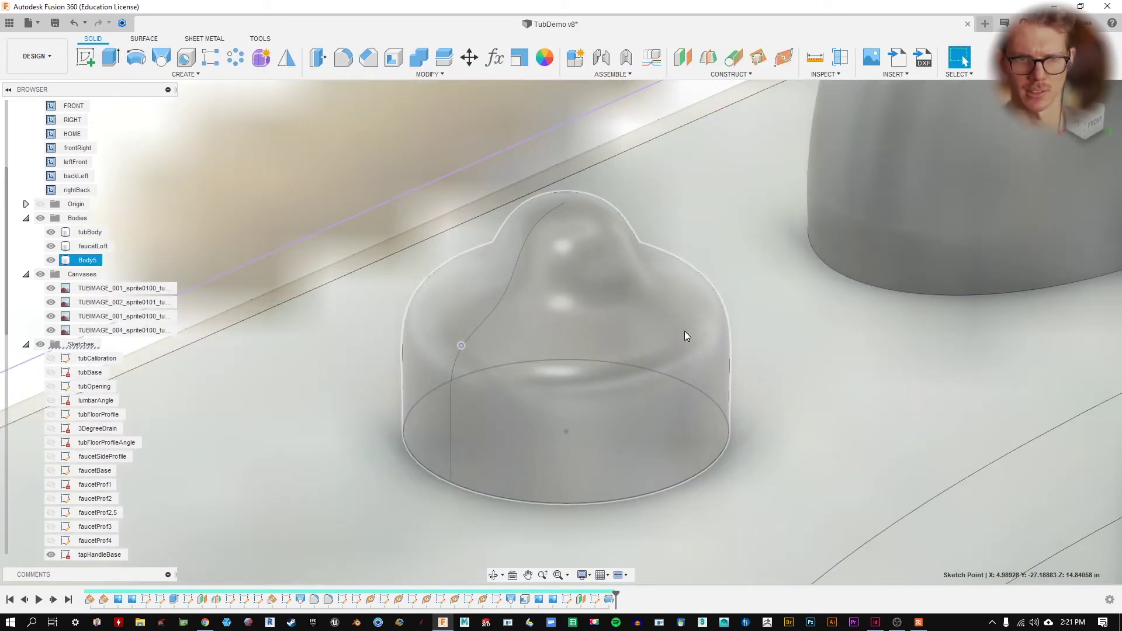
pyautogui.scroll(-10, 685, 331)
pyautogui.moveTo(1012, 279); pyautogui.dragTo(900, 294, button='middle')
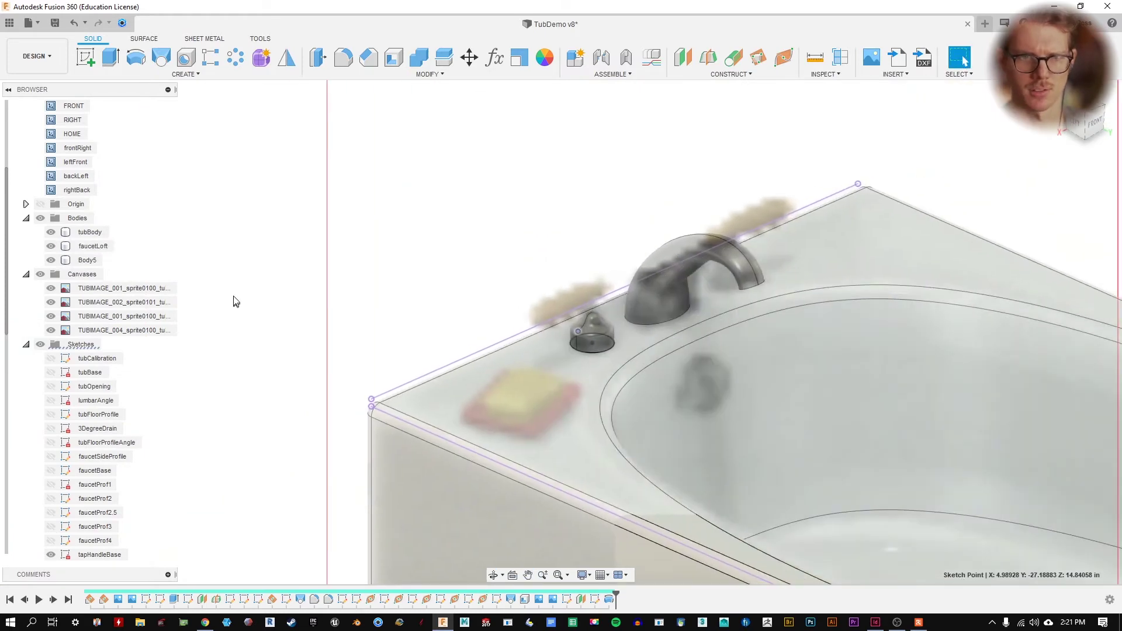
pyautogui.click(40, 217)
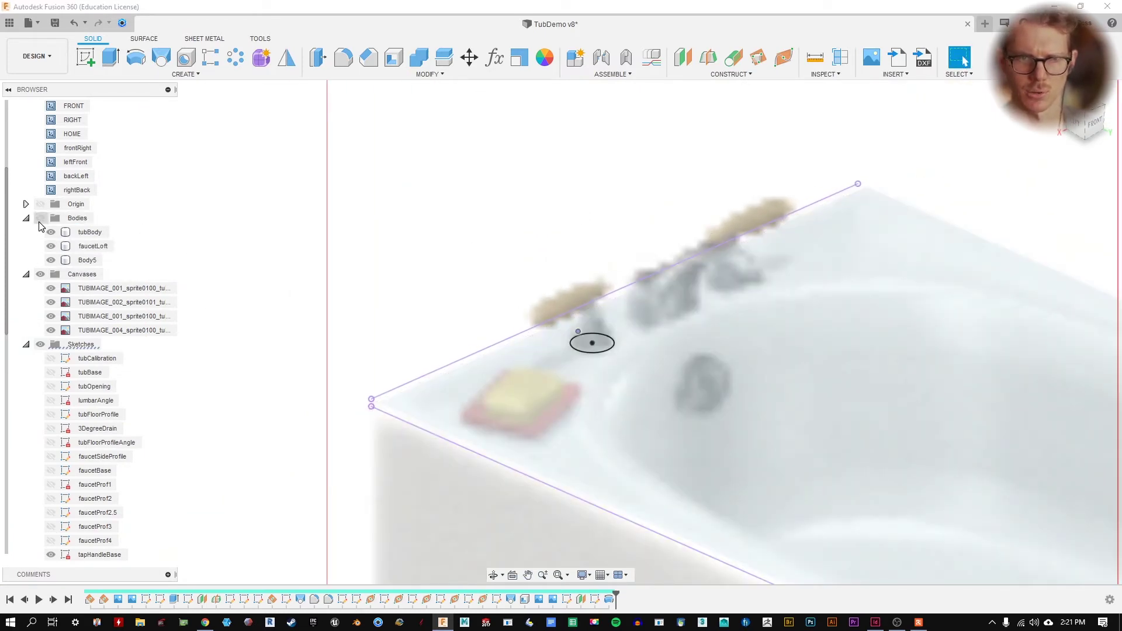
pyautogui.click(41, 218)
pyautogui.scroll(5, 676, 345)
pyautogui.click(470, 274)
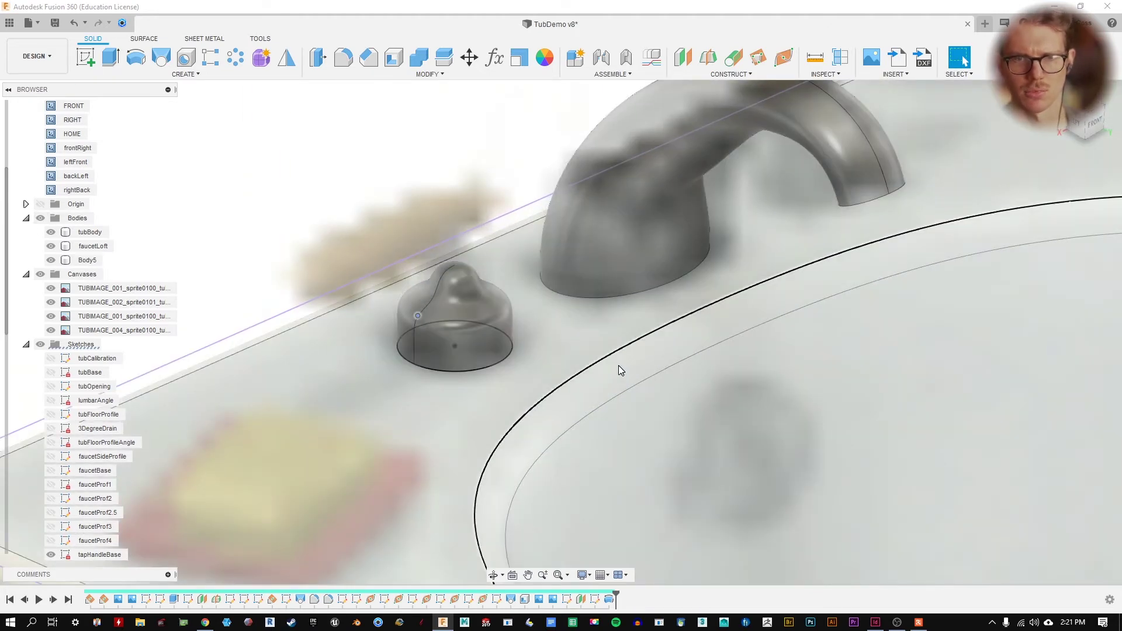
pyautogui.scroll(2, 470, 290)
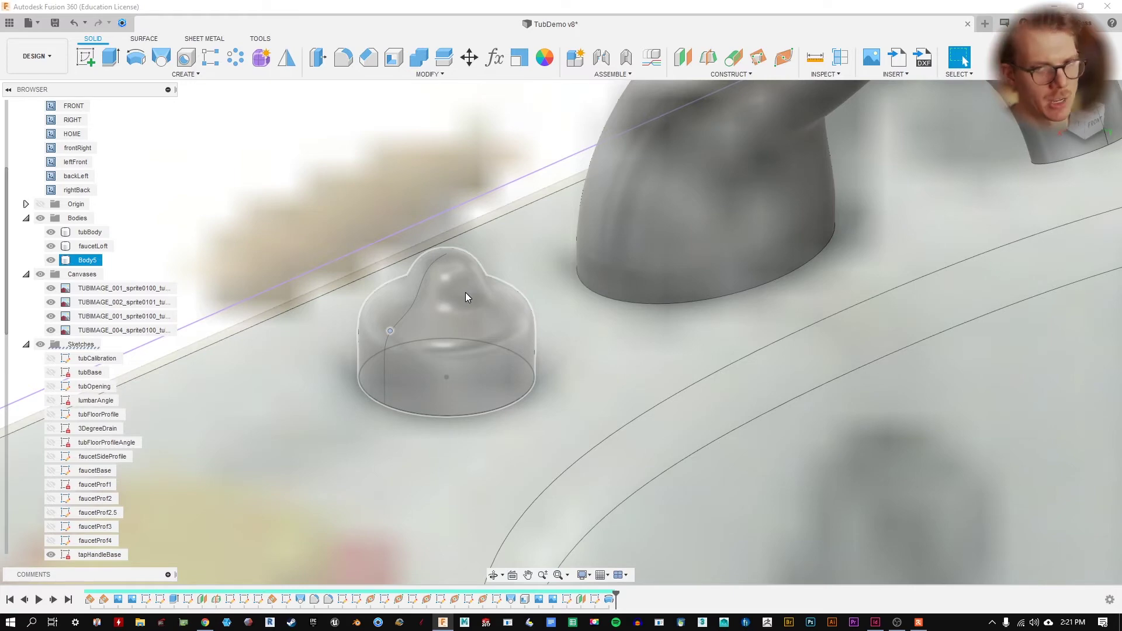
pyautogui.click(713, 350)
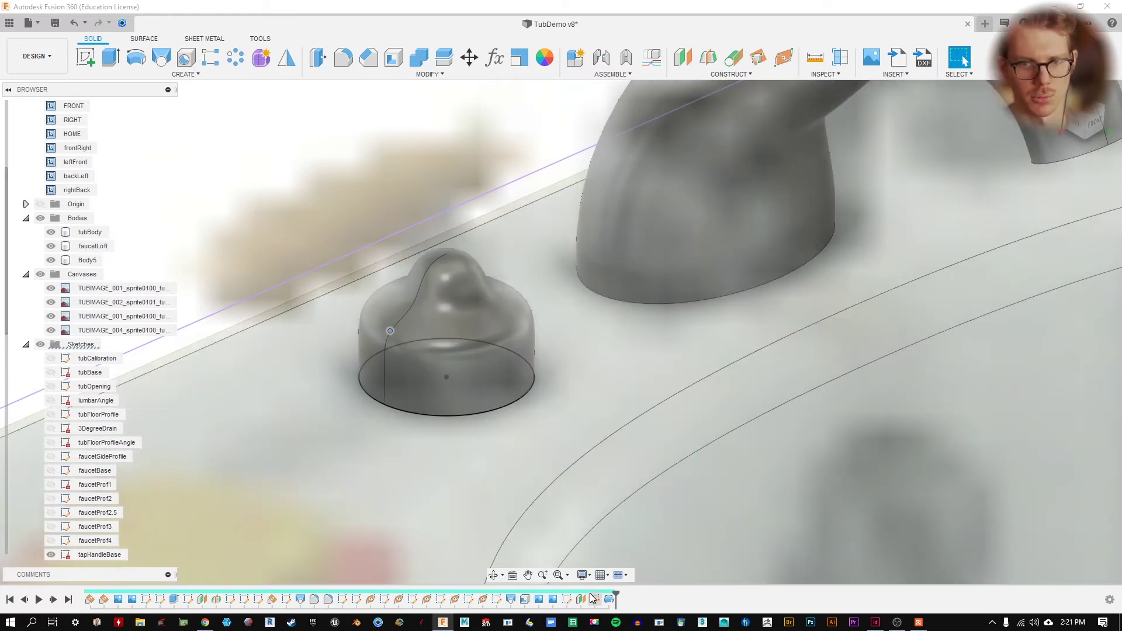
# - Reopen the tap profile sketch to review its spline, finish it, and inspect the revolved body
pyautogui.doubleClick(593, 599)
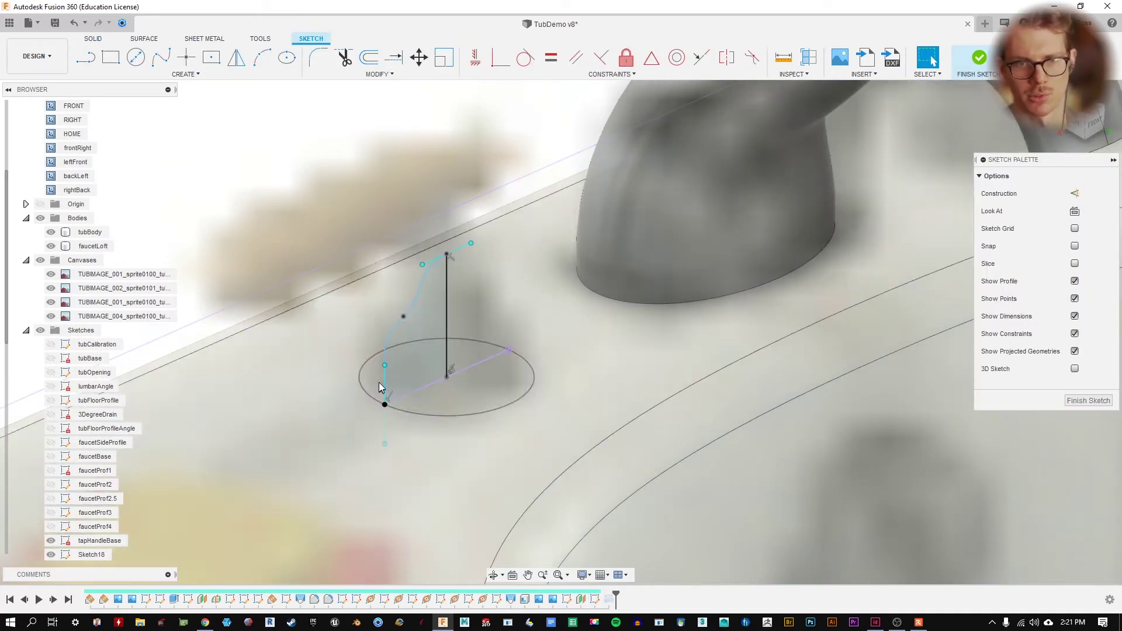
pyautogui.scroll(3, 315, 260)
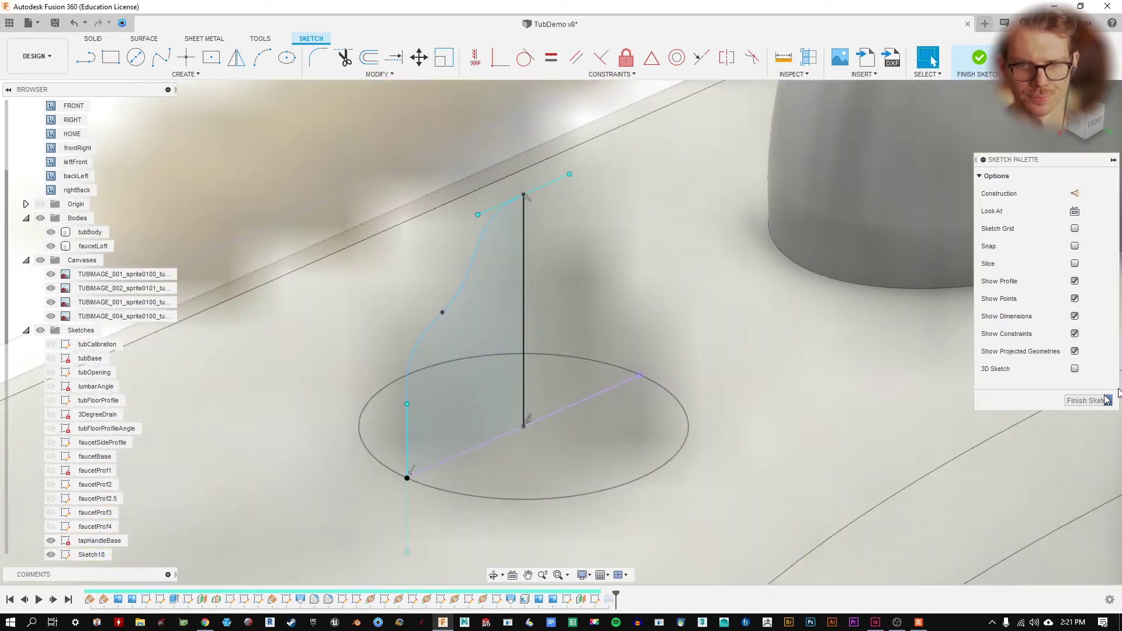
pyautogui.click(1088, 400)
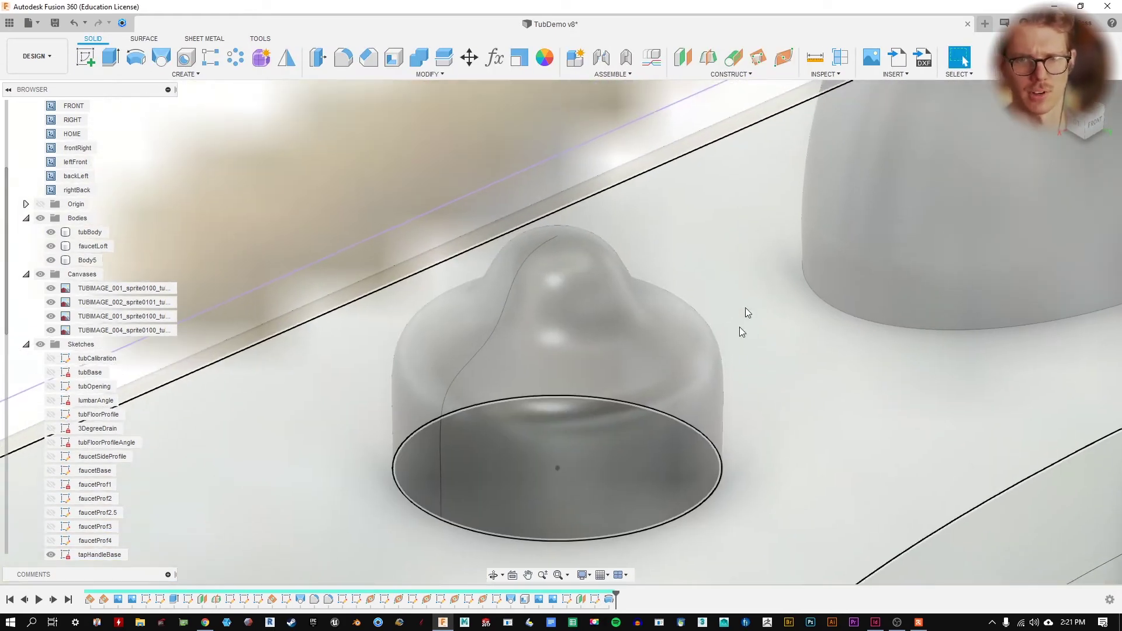
pyautogui.click(694, 503)
pyautogui.keyDown('shift'); pyautogui.moveTo(647, 513); pyautogui.dragTo(606, 288, button='middle'); pyautogui.keyUp('shift')
pyautogui.click(606, 288)
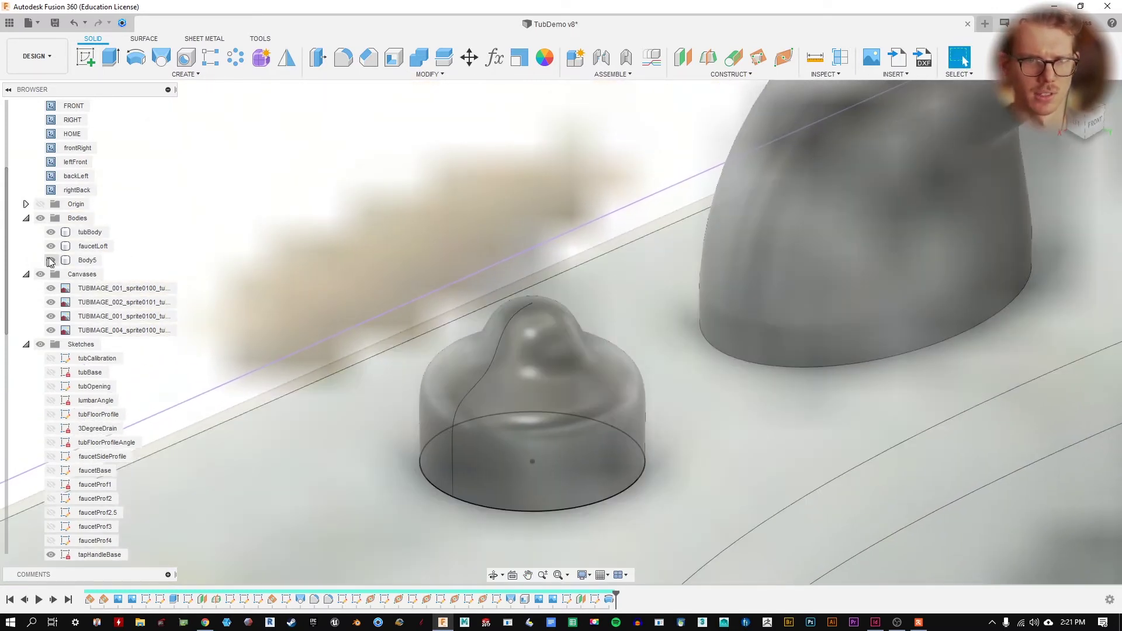
# - Hide and reshow Body5 to check the tap base against the canvas underneath
pyautogui.click(50, 262)
pyautogui.click(648, 274)
pyautogui.click(66, 260)
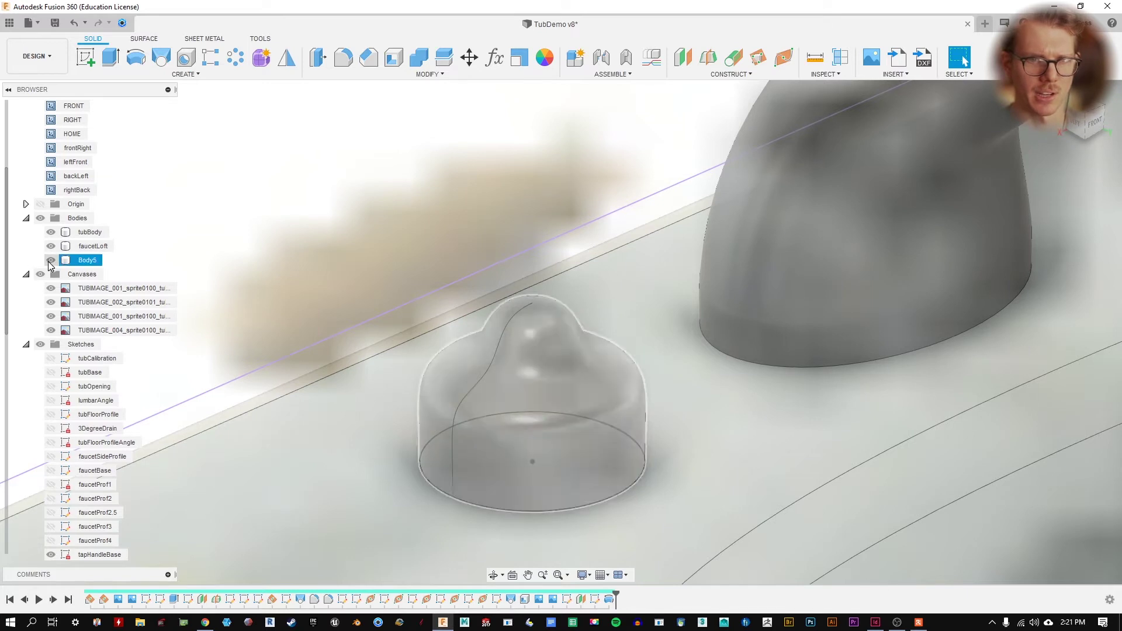
pyautogui.click(51, 260)
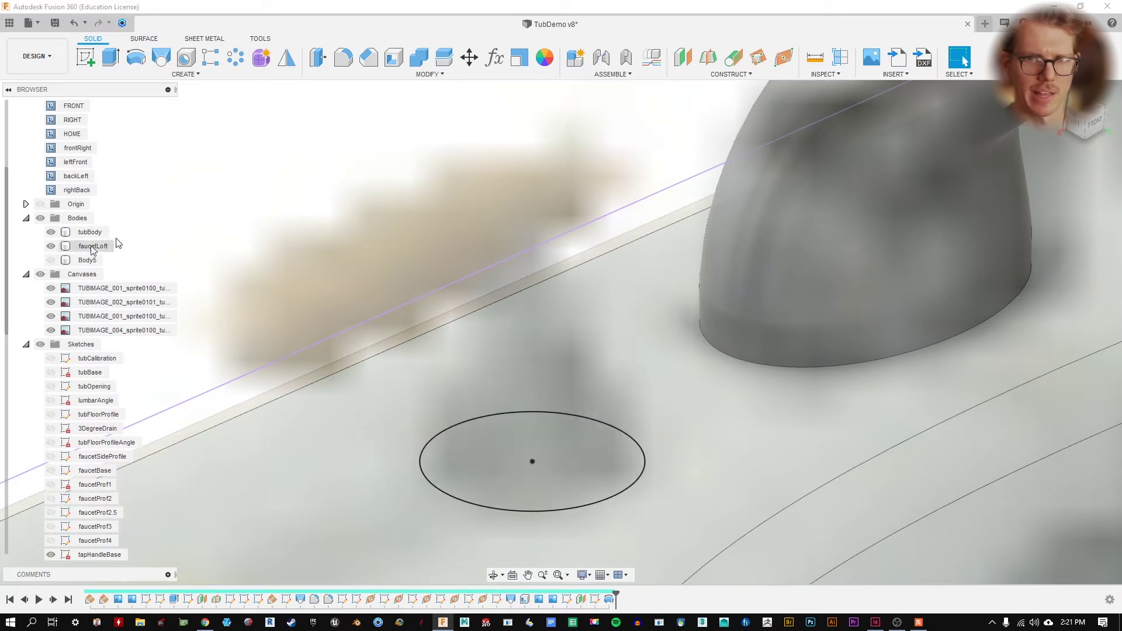
pyautogui.click(51, 260)
# - Rename Body5 as tapHandleBase
pyautogui.doubleClick(86, 261)
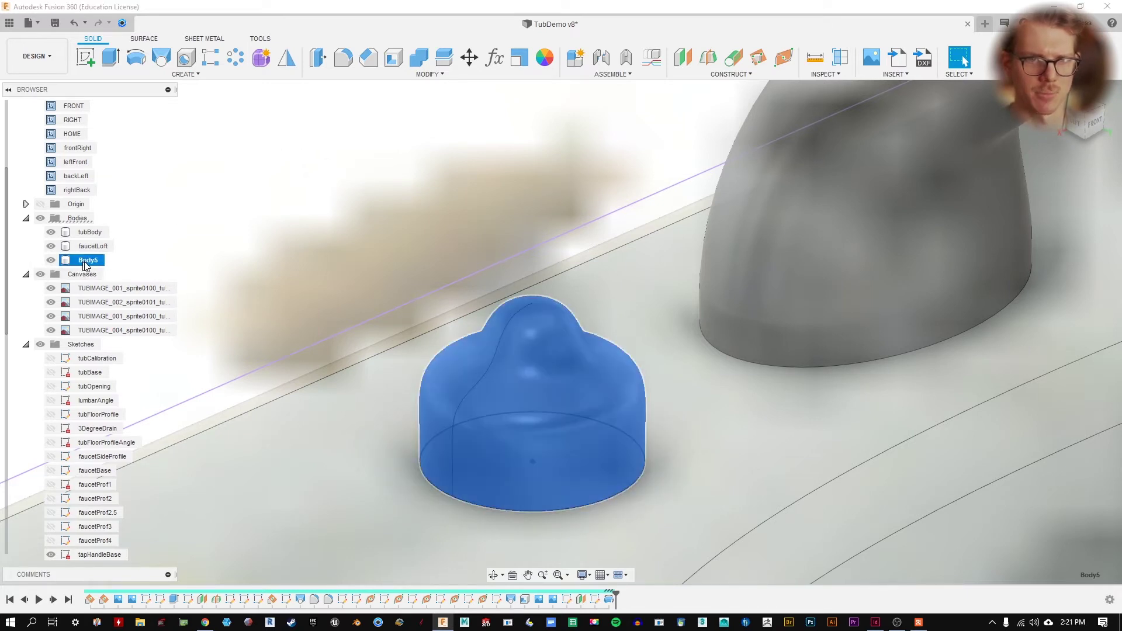
pyautogui.write('tap')
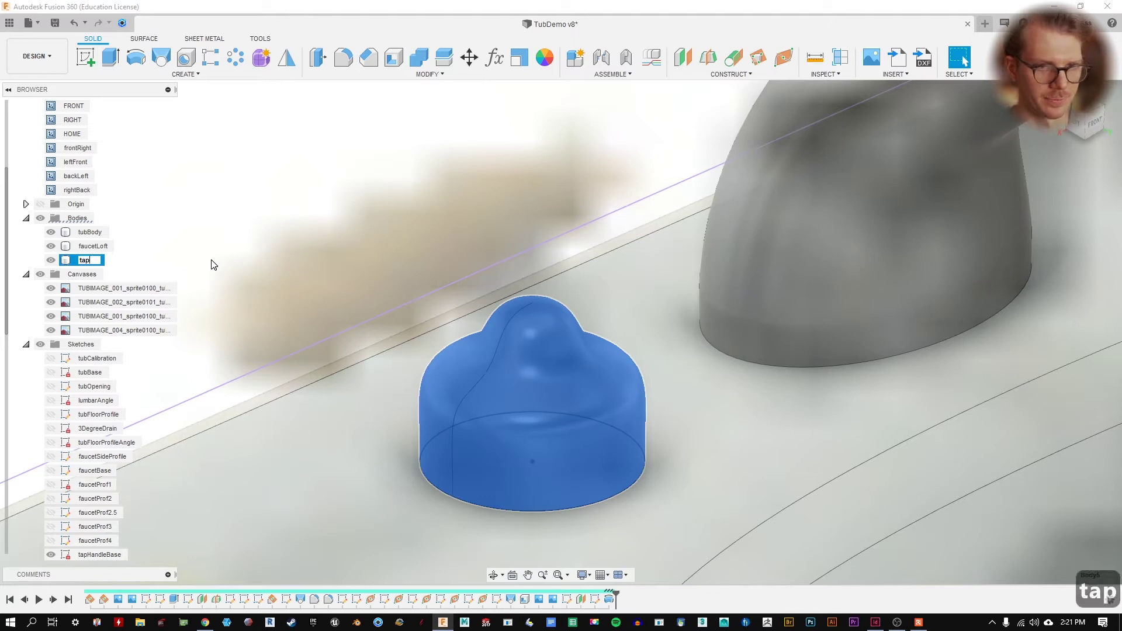
pyautogui.write('Handle')
pyautogui.press('Return')
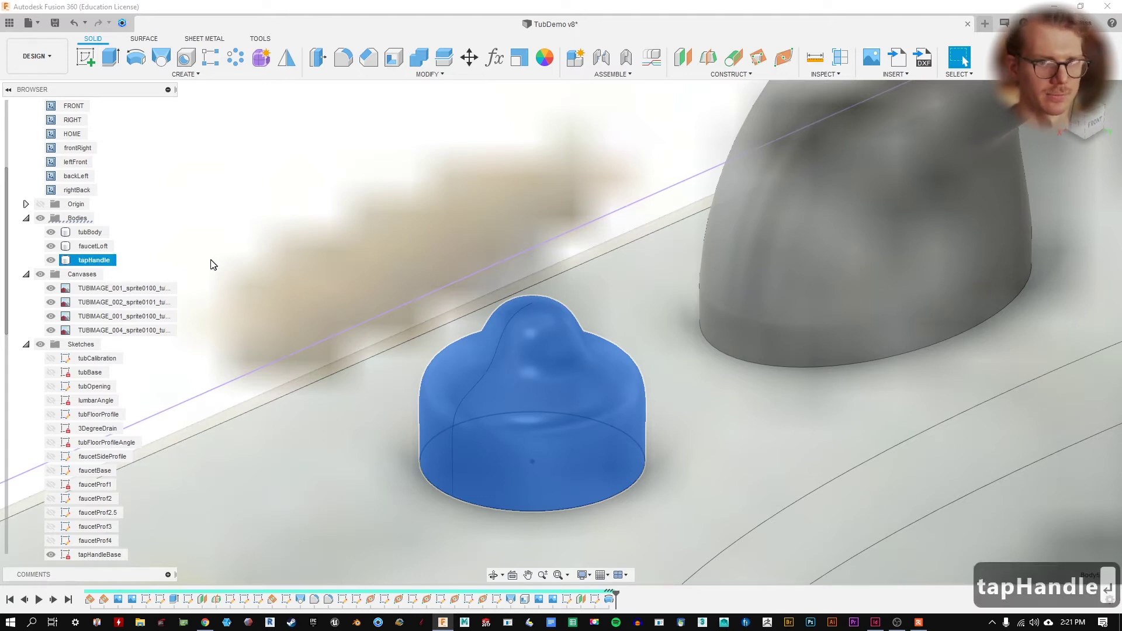
pyautogui.press('Right')
pyautogui.press('Right')
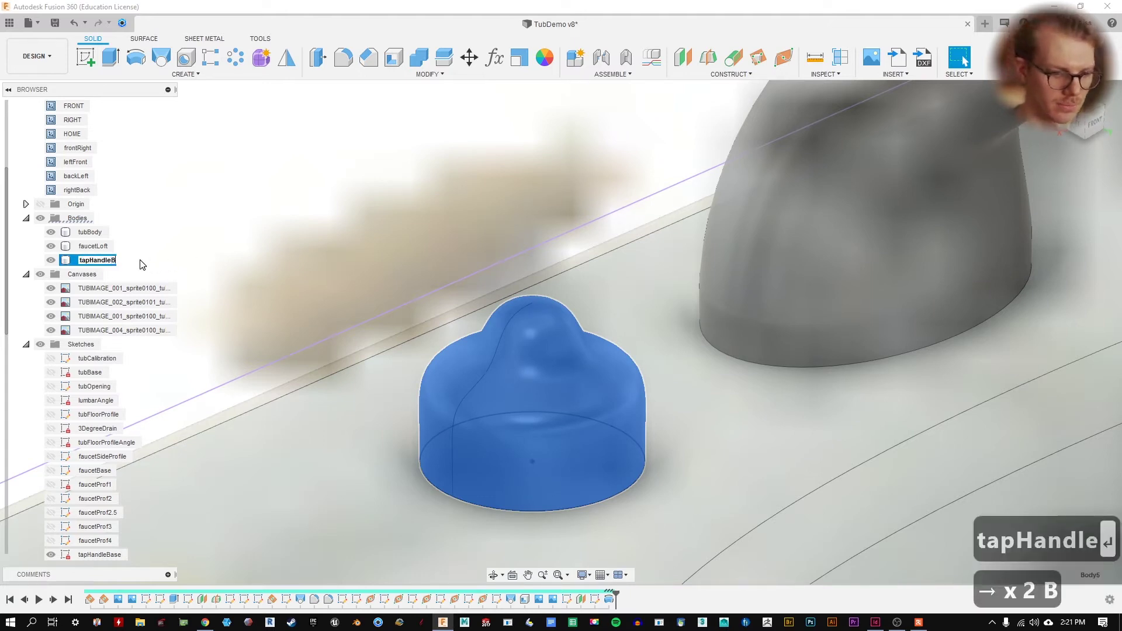
pyautogui.write('Base')
pyautogui.press('Return')
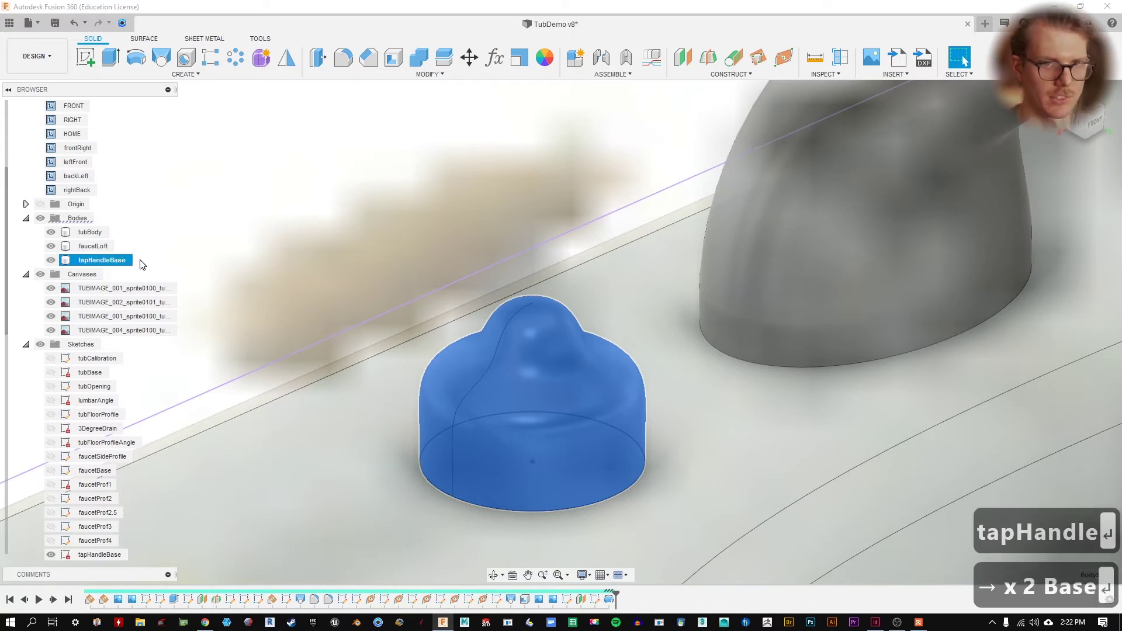
pyautogui.click(361, 172)
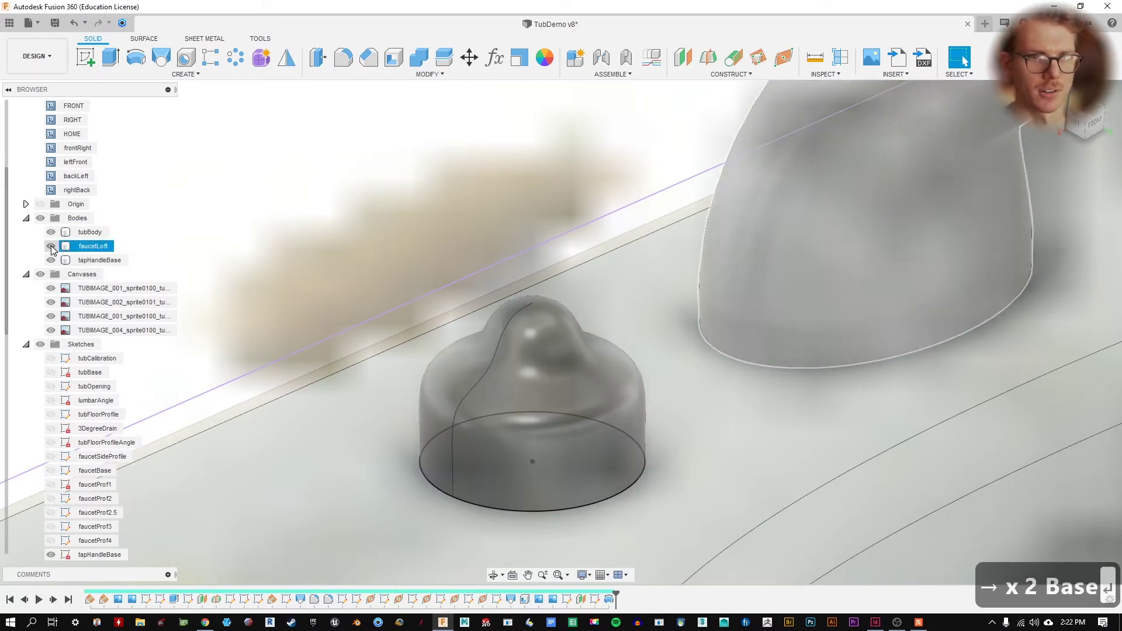
# - Hide tubBody and faucetLoft to view the tap base by itself, and show both again
pyautogui.click(51, 232)
pyautogui.click(50, 249)
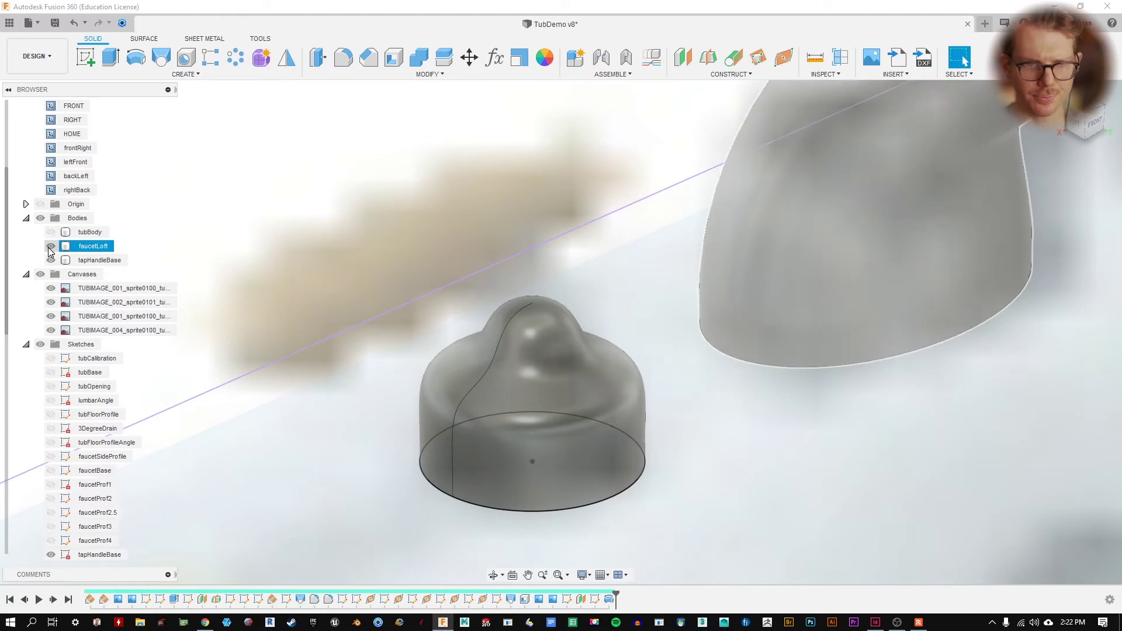
pyautogui.click(49, 248)
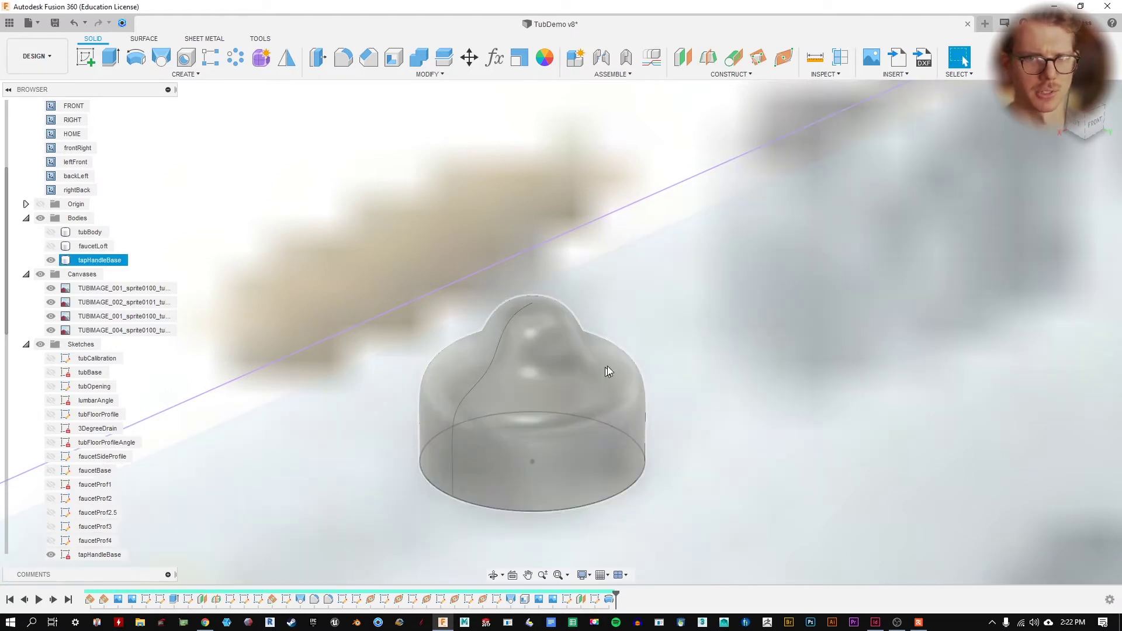
pyautogui.moveTo(604, 366); pyautogui.dragTo(627, 354, button='middle')
pyautogui.click(51, 232)
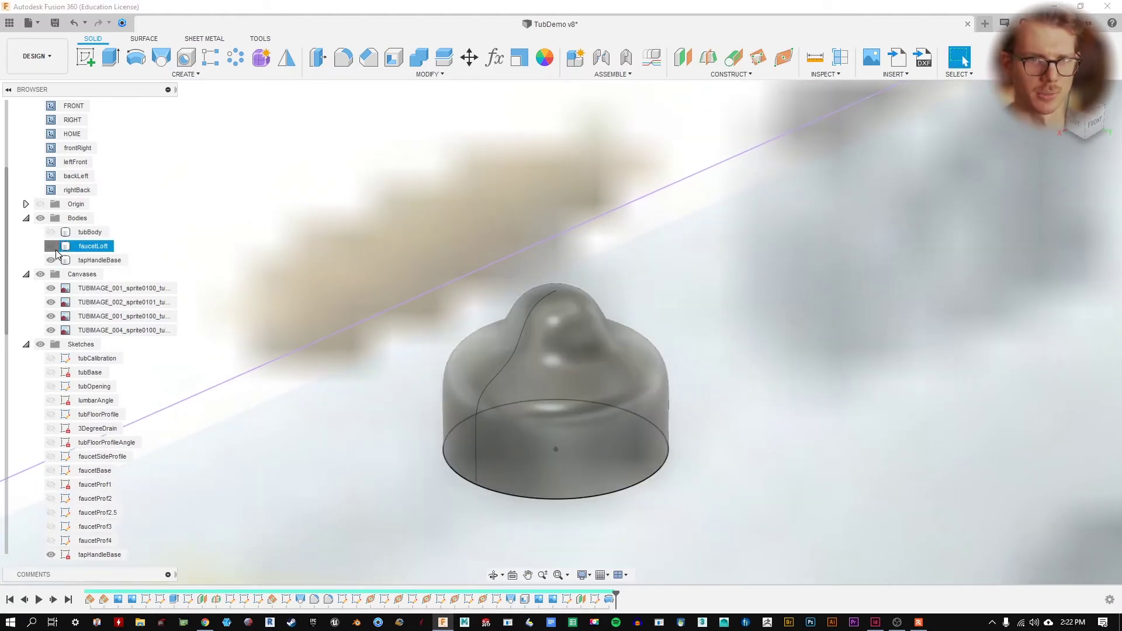
pyautogui.click(51, 246)
# - Isolate the tapHandleBase body to view it alone, and unisolate it
pyautogui.rightClick(107, 257)
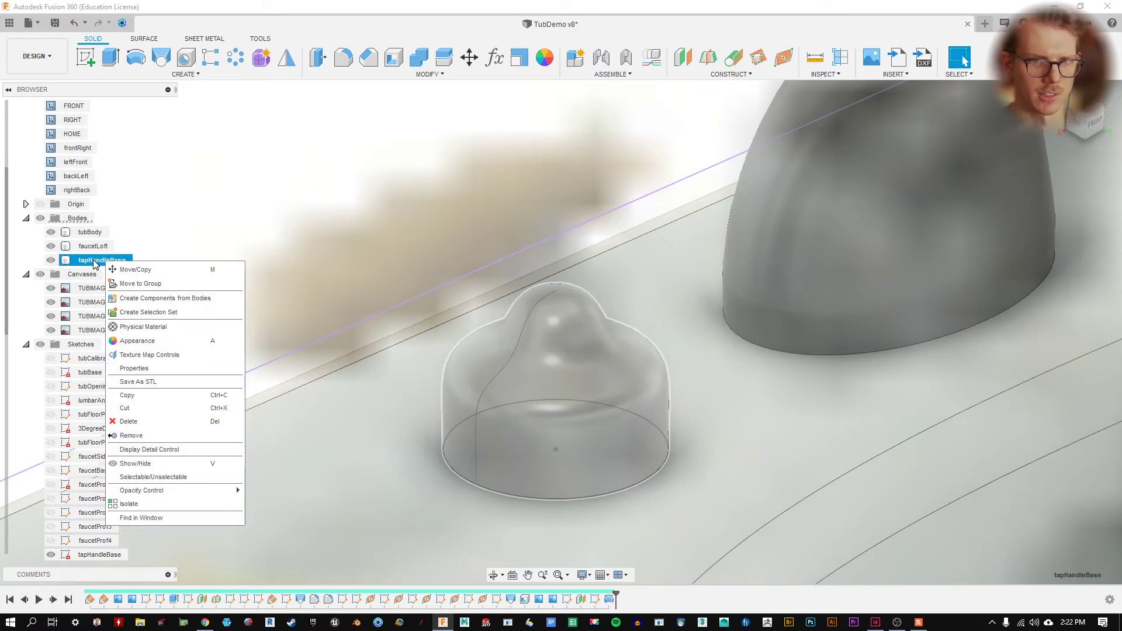
pyautogui.click(201, 503)
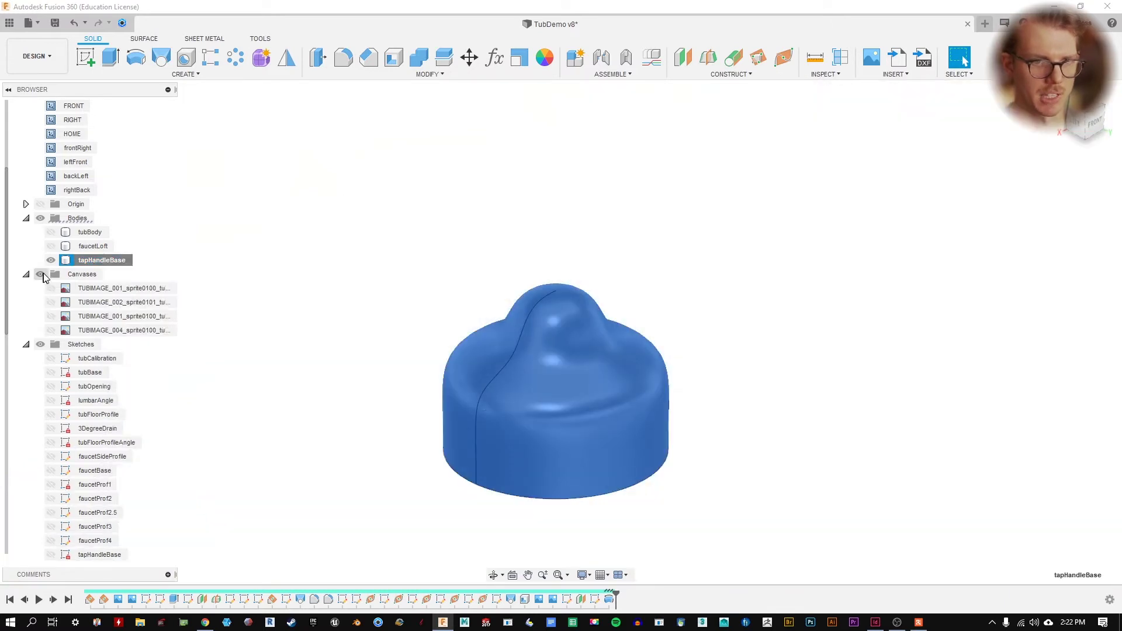
pyautogui.rightClick(122, 257)
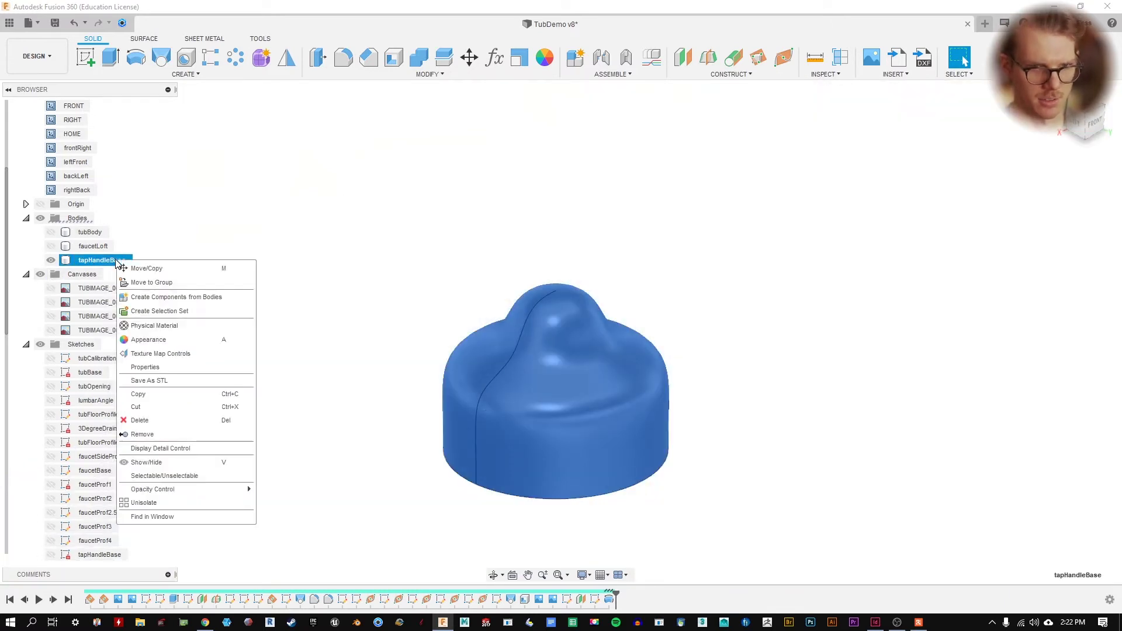
pyautogui.click(188, 503)
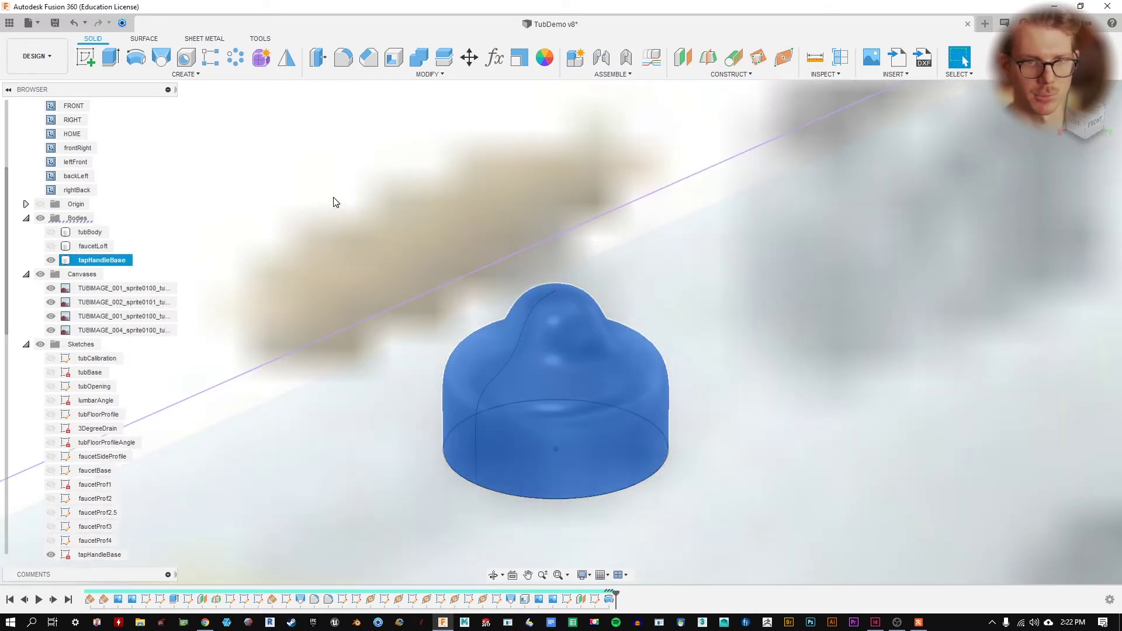
pyautogui.click(335, 201)
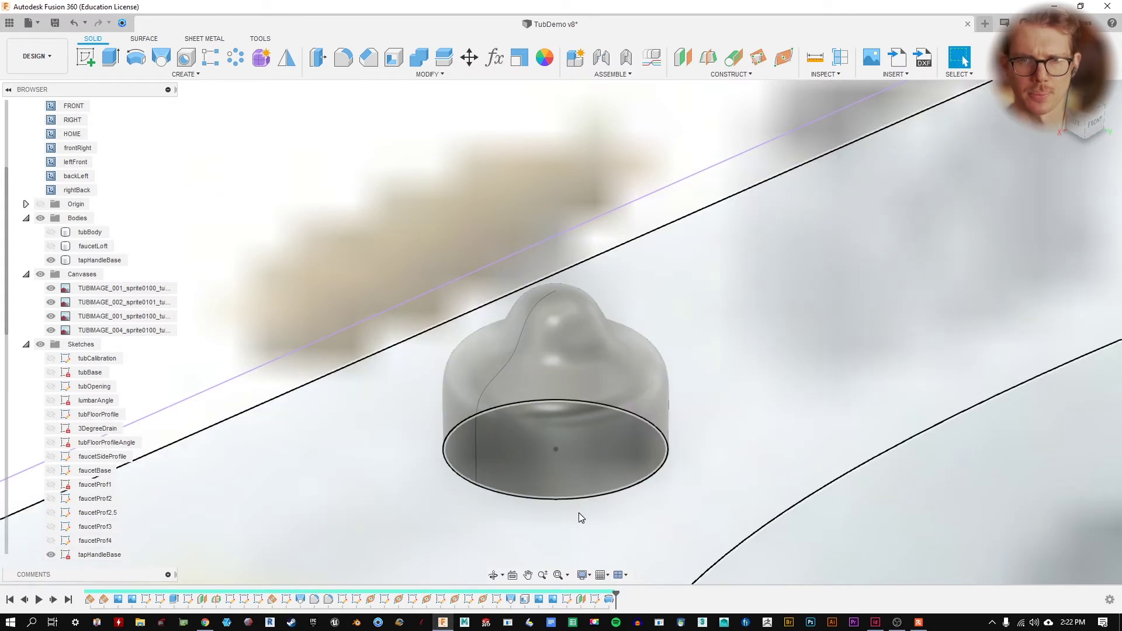
# - Rename Sketch18, the revolved profile of the tap handle base, as tapHandleProfile
pyautogui.scroll(-3, 82, 515)
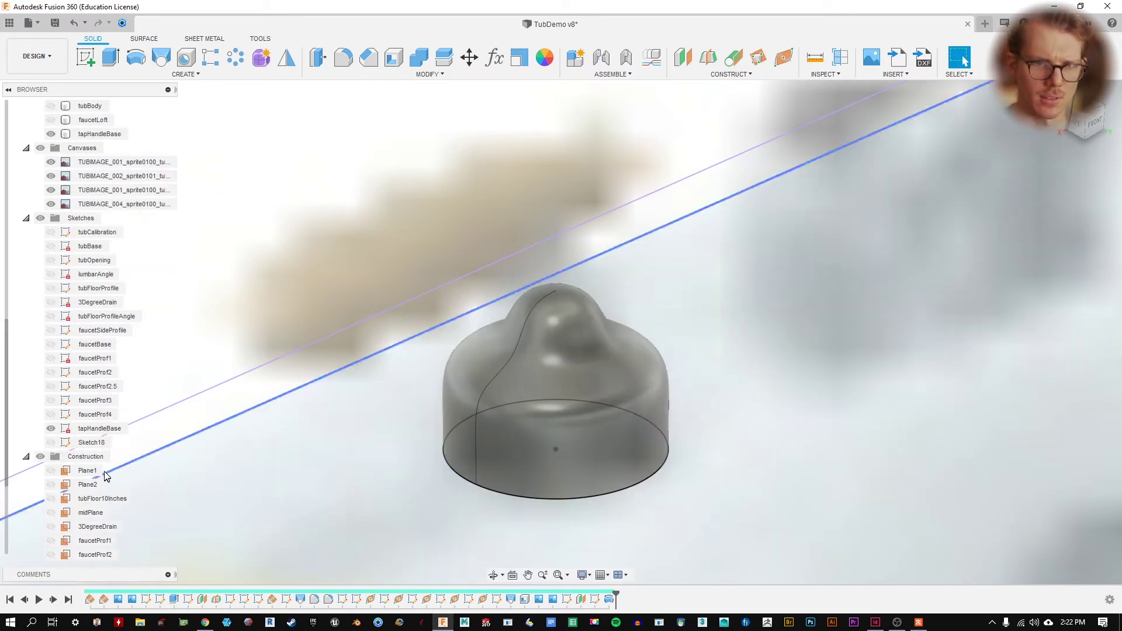
pyautogui.doubleClick(88, 442)
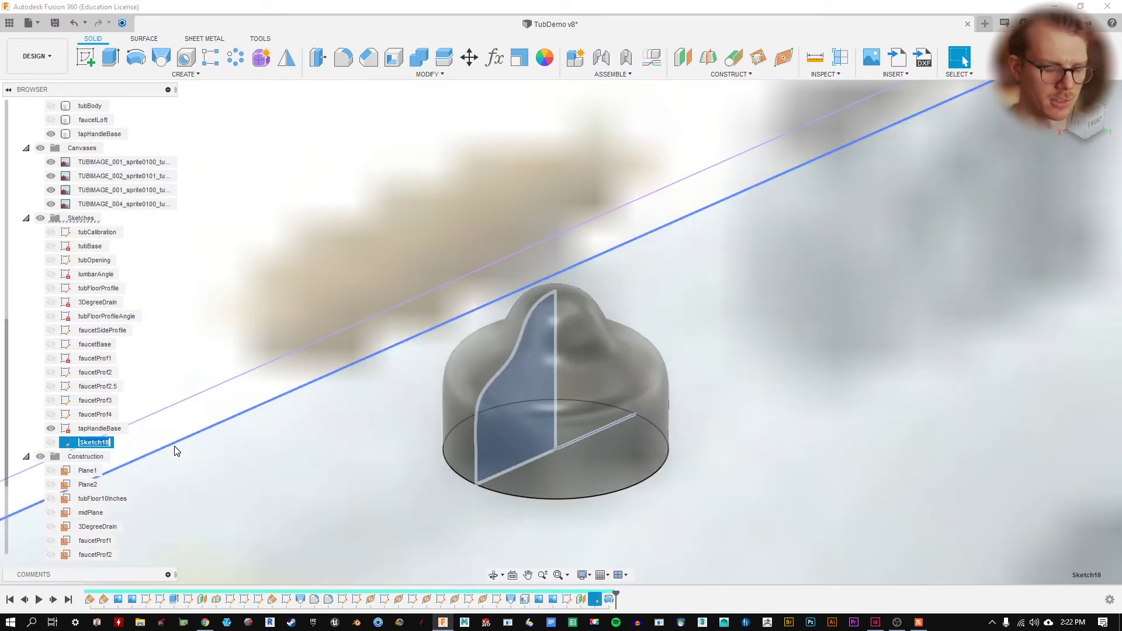
pyautogui.write('tapHandfle')
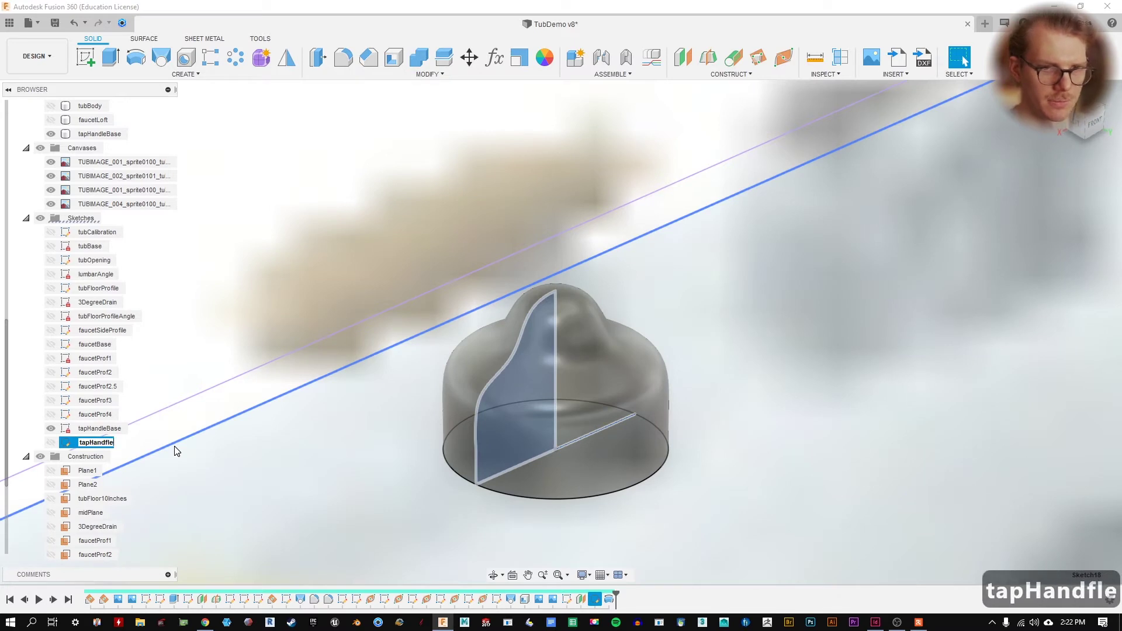
pyautogui.press('BackSpace')
pyautogui.press('BackSpace')
pyautogui.press('BackSpace')
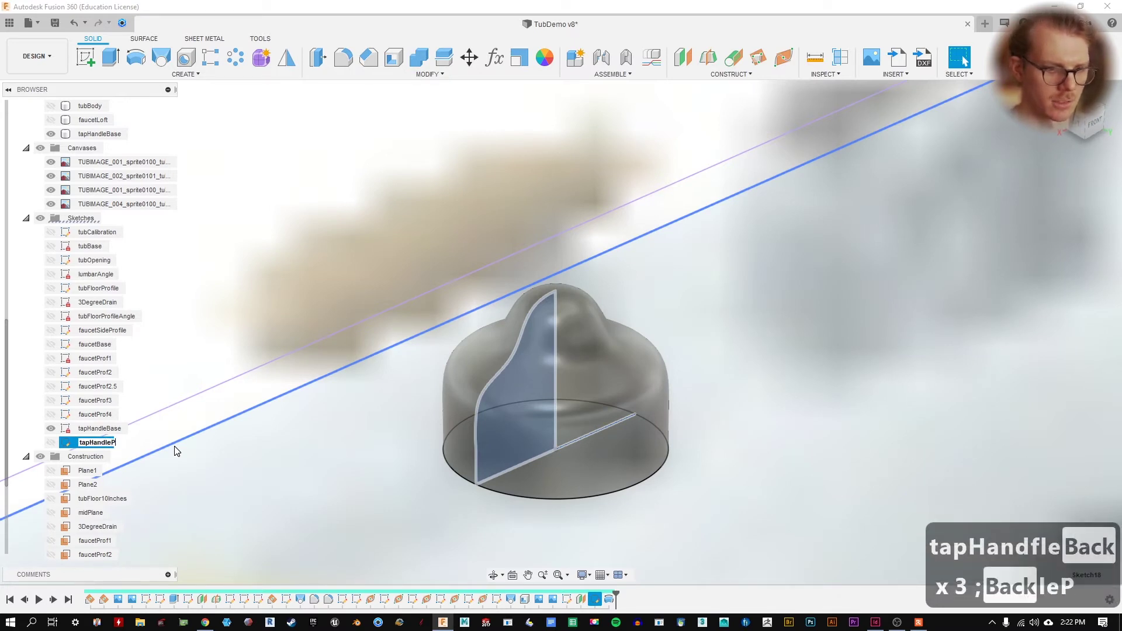
pyautogui.press('BackSpace')
pyautogui.press('BackSpace')
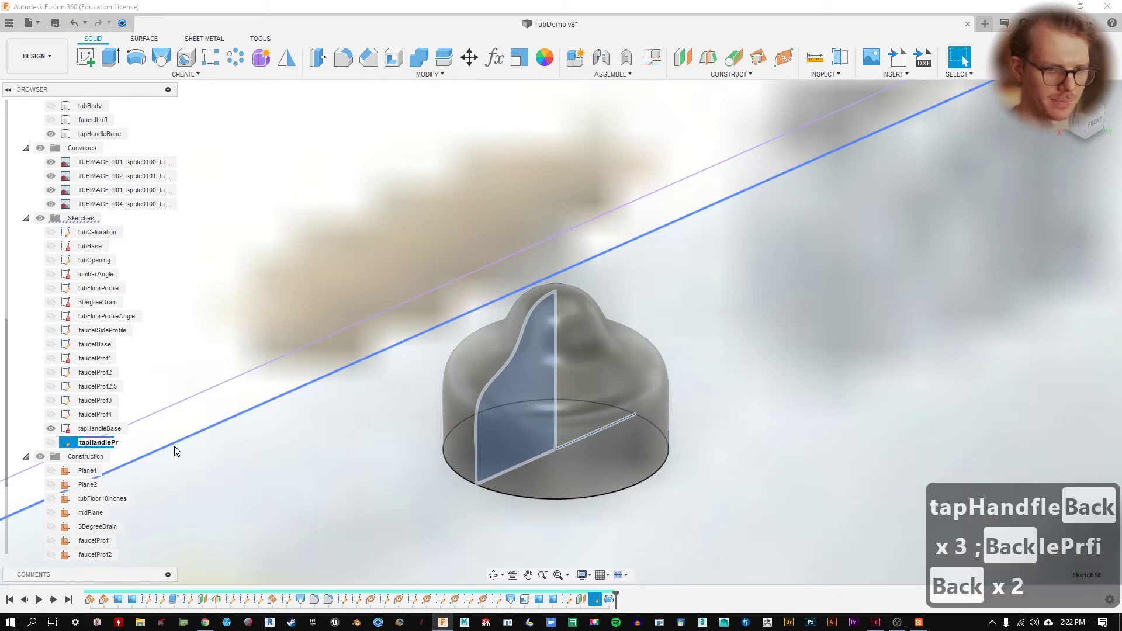
pyautogui.write('ofile')
pyautogui.press('Return')
pyautogui.click(271, 188)
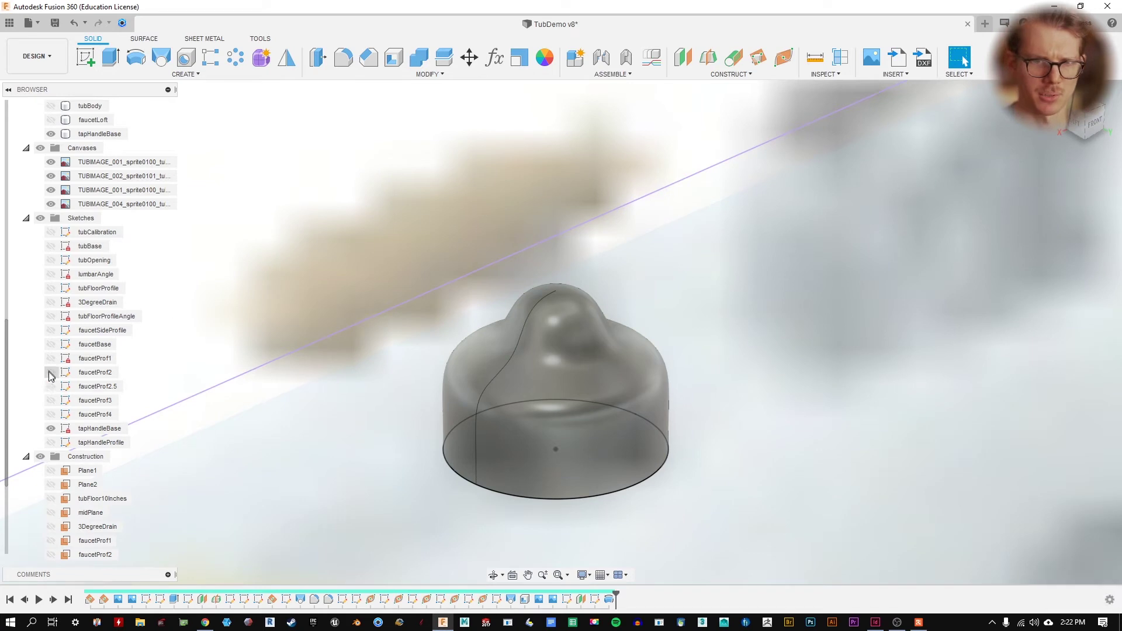
# - Hide the tapHandleBase sketch and show the tapHandleBase construction plane
pyautogui.click(51, 428)
pyautogui.click(560, 307)
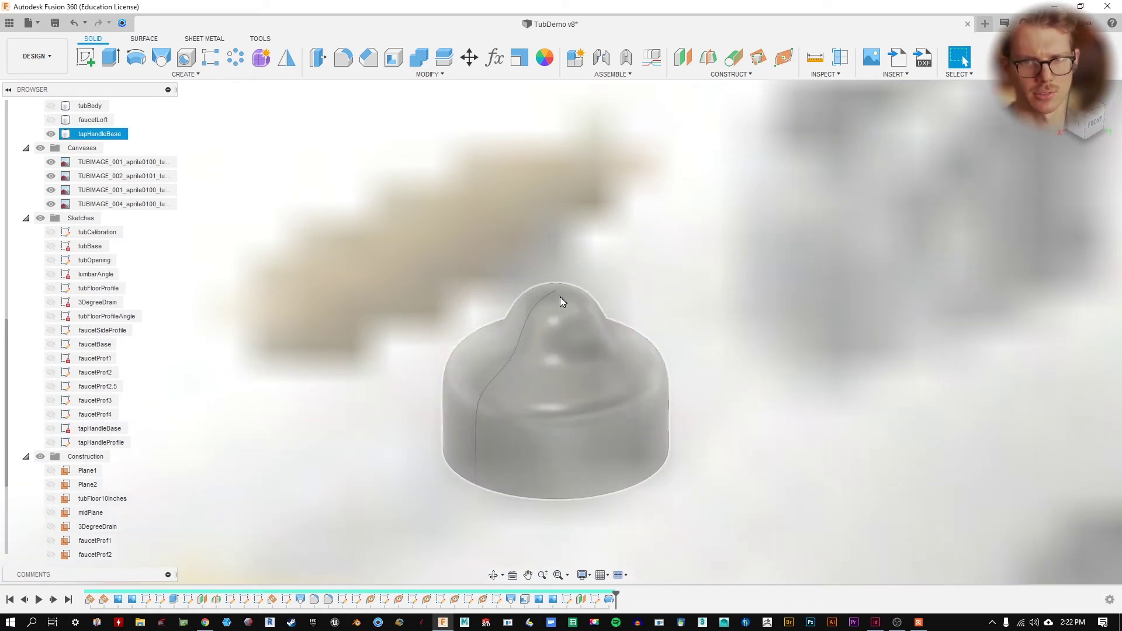
pyautogui.click(587, 186)
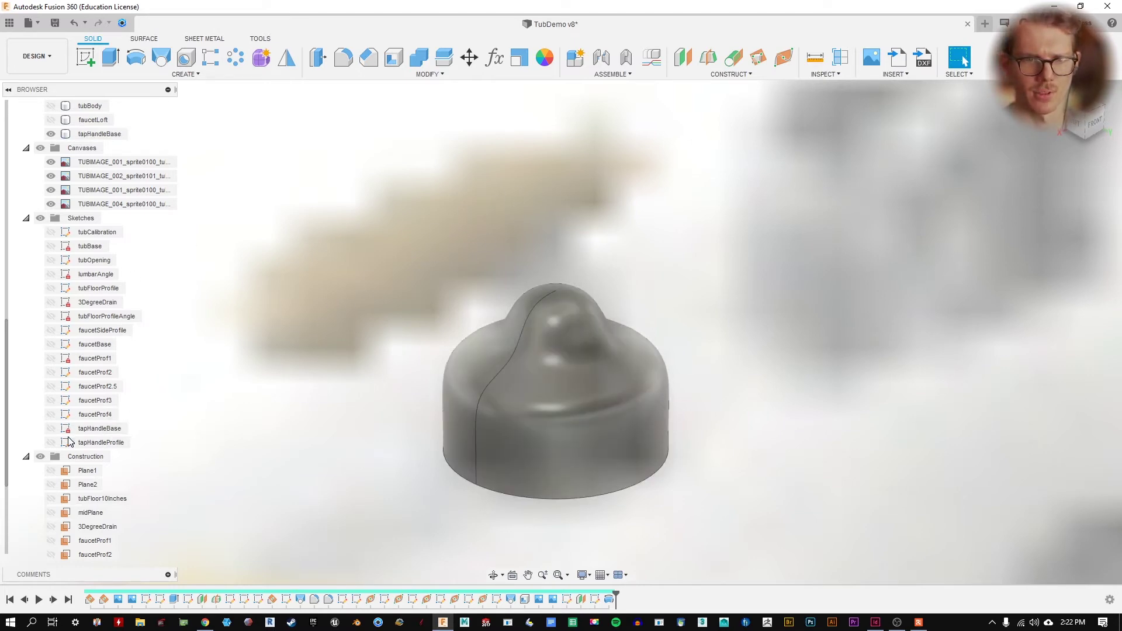
pyautogui.scroll(-2, 54, 391)
pyautogui.click(51, 555)
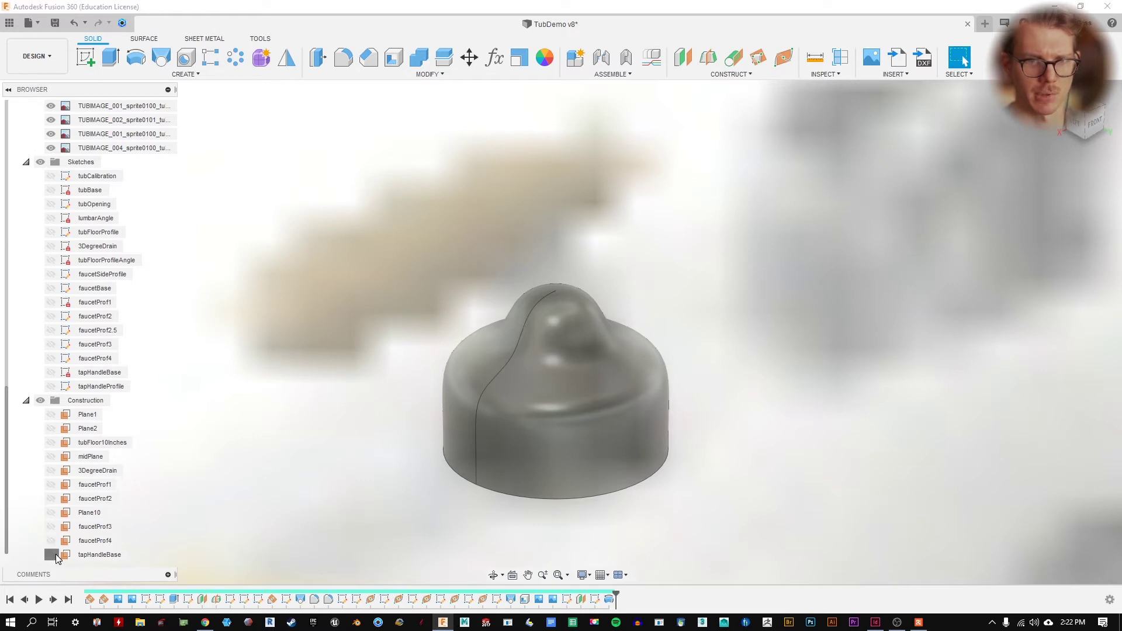
pyautogui.click(536, 168)
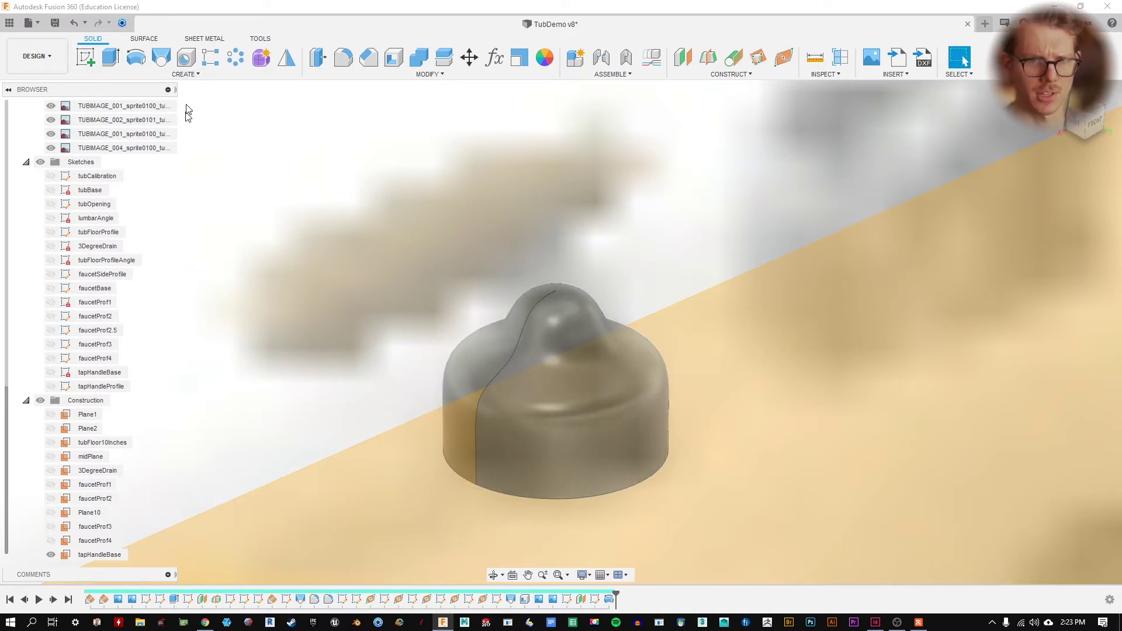
# - Start a sketch on the tapHandleBase construction plane and draw a line about 4.2 in long across the blurred handle in the canvas
pyautogui.click(86, 57)
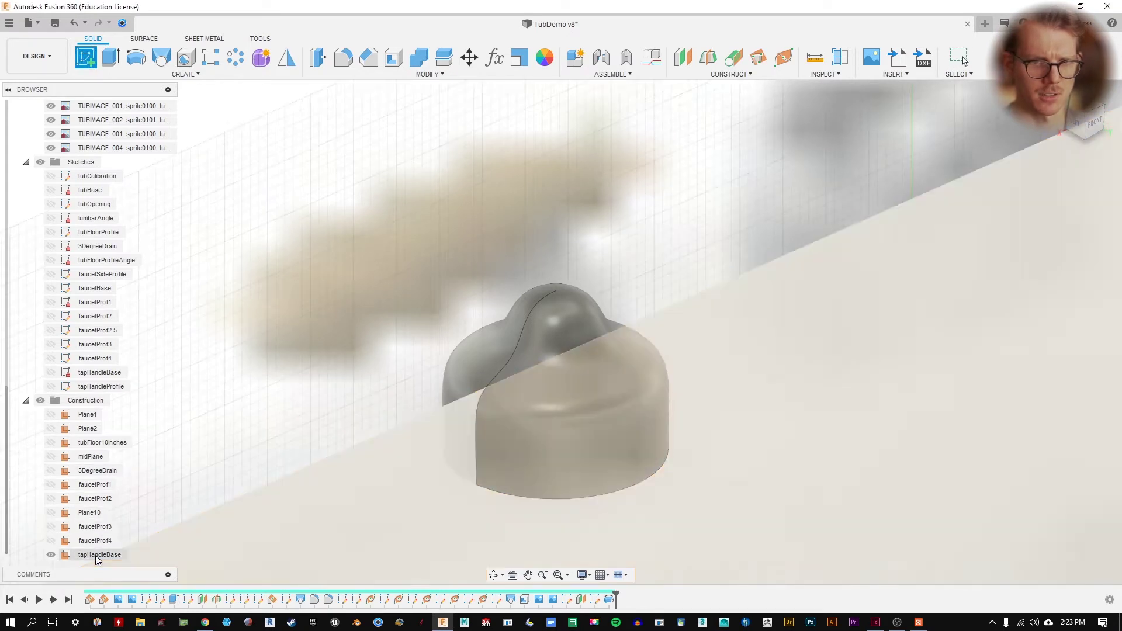
pyautogui.click(97, 555)
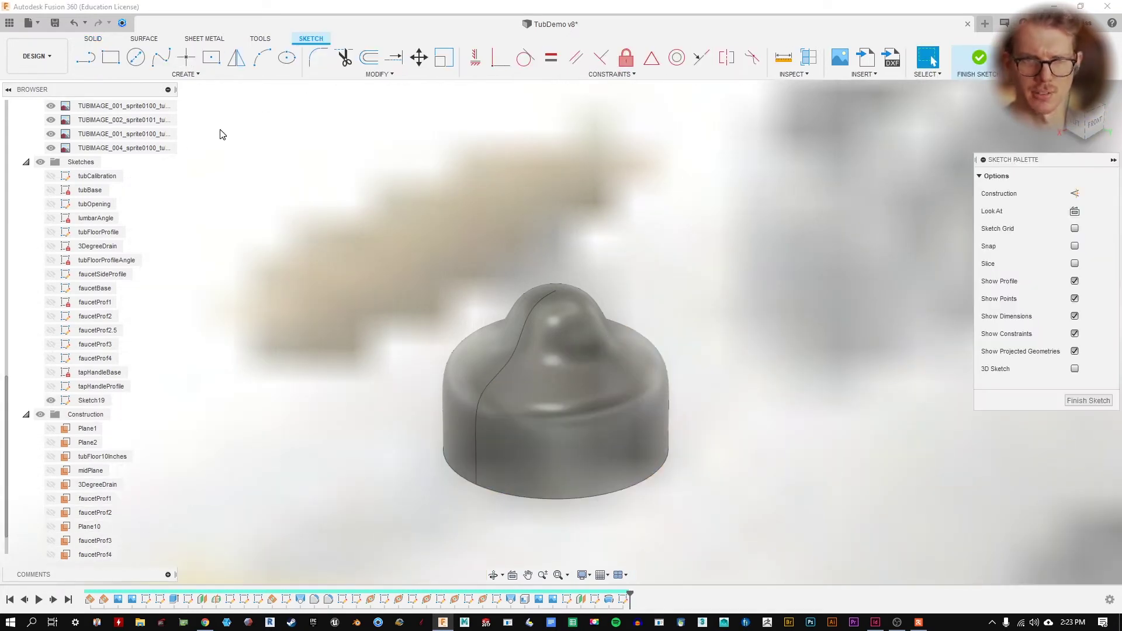
pyautogui.click(86, 57)
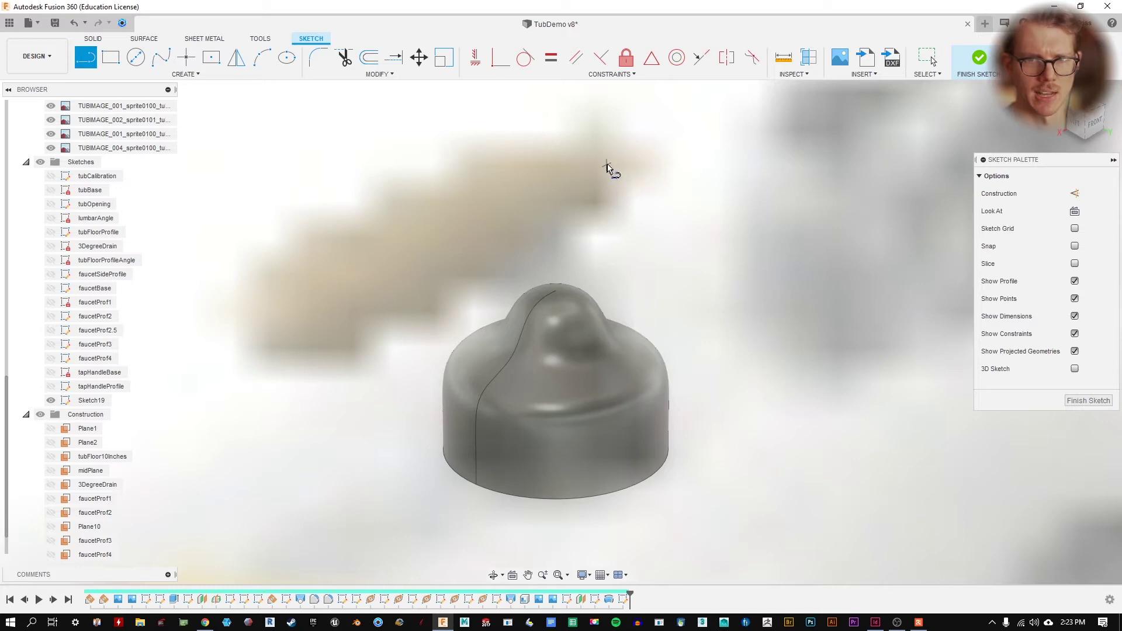
pyautogui.click(620, 156)
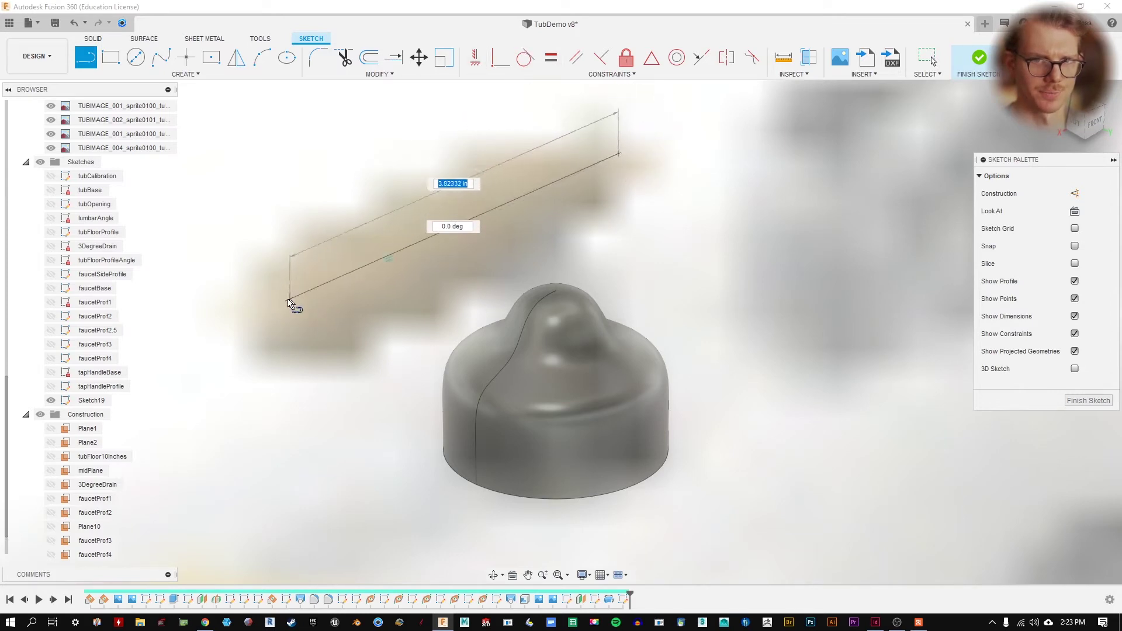
pyautogui.click(255, 285)
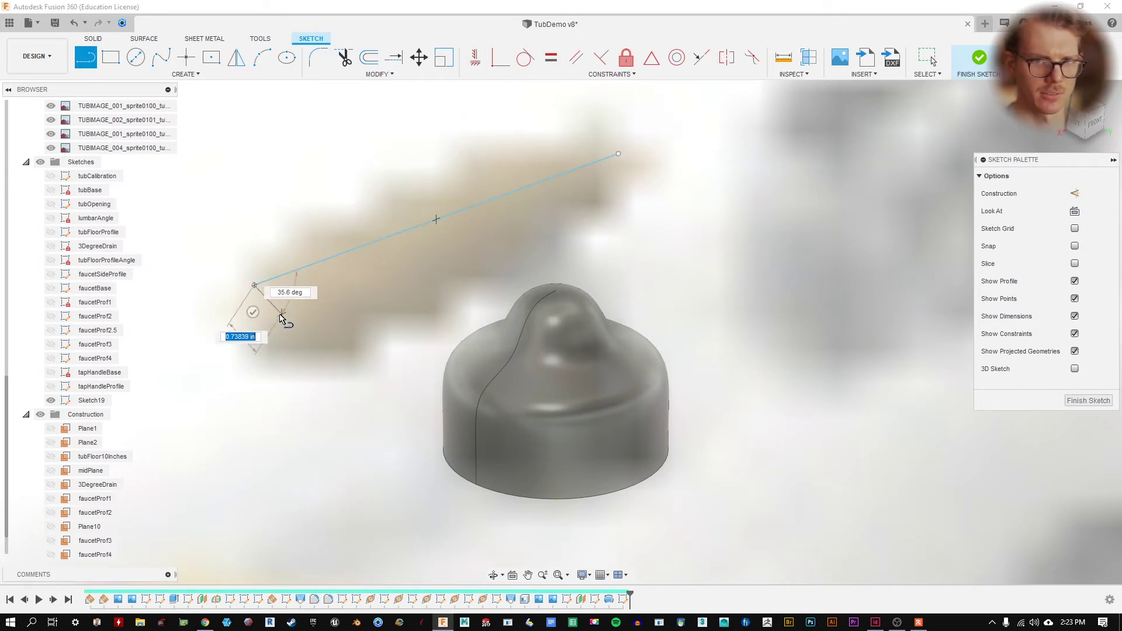
pyautogui.press('Escape')
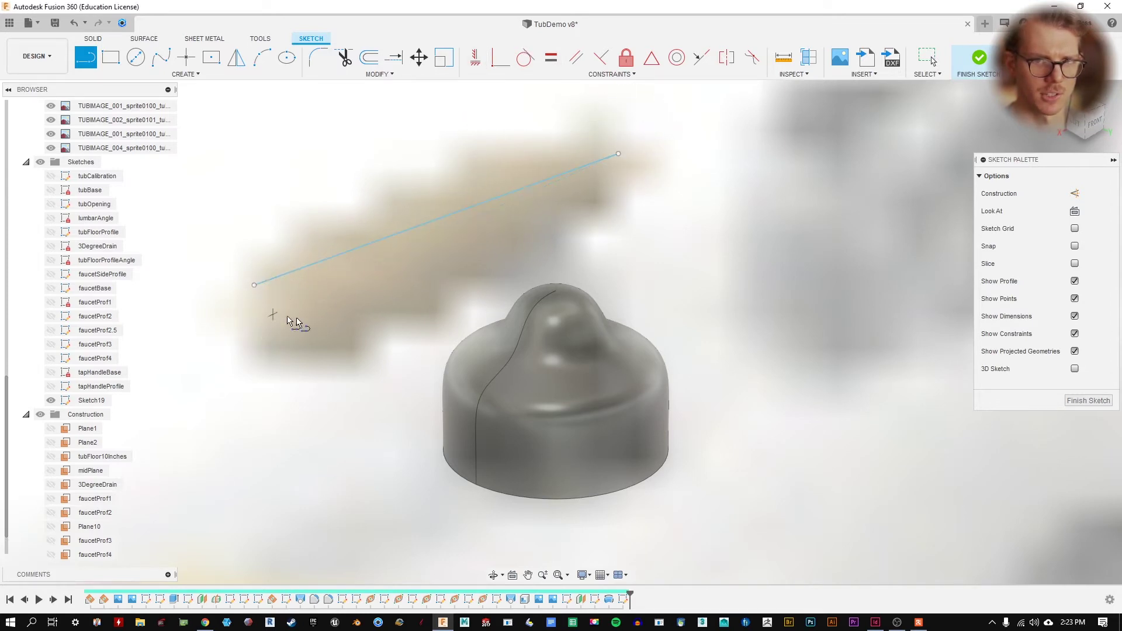
# - Constrain the line to horizontal, then reposition and shorten it to about 4 in over the handle in the canvas
pyautogui.click(481, 61)
pyautogui.click(363, 247)
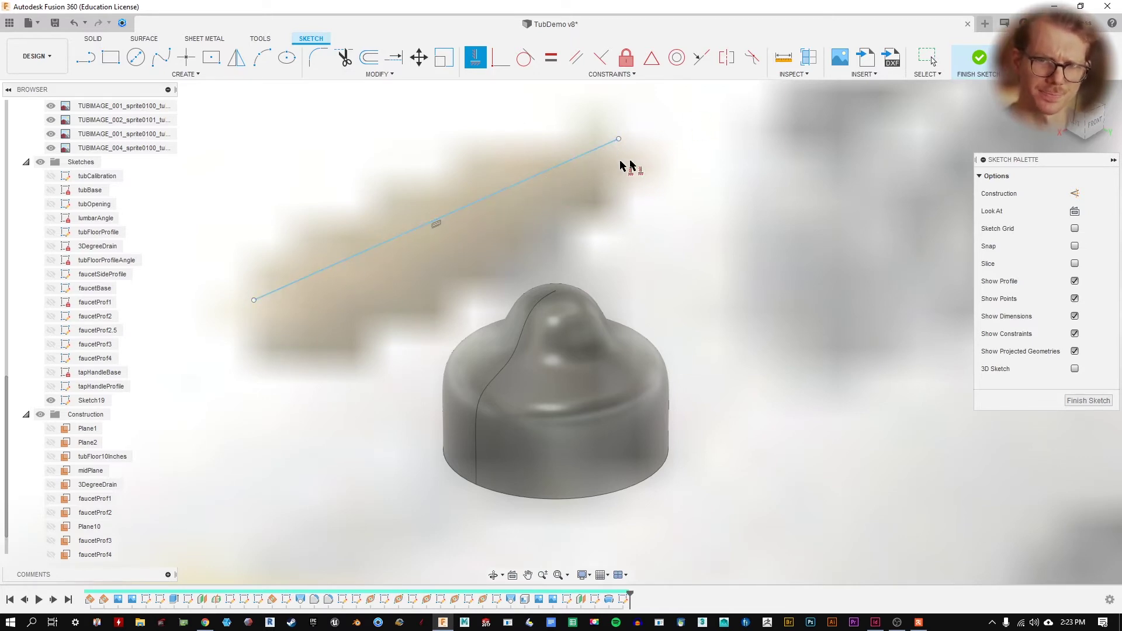
pyautogui.press('Escape')
pyautogui.moveTo(481, 199); pyautogui.dragTo(469, 233)
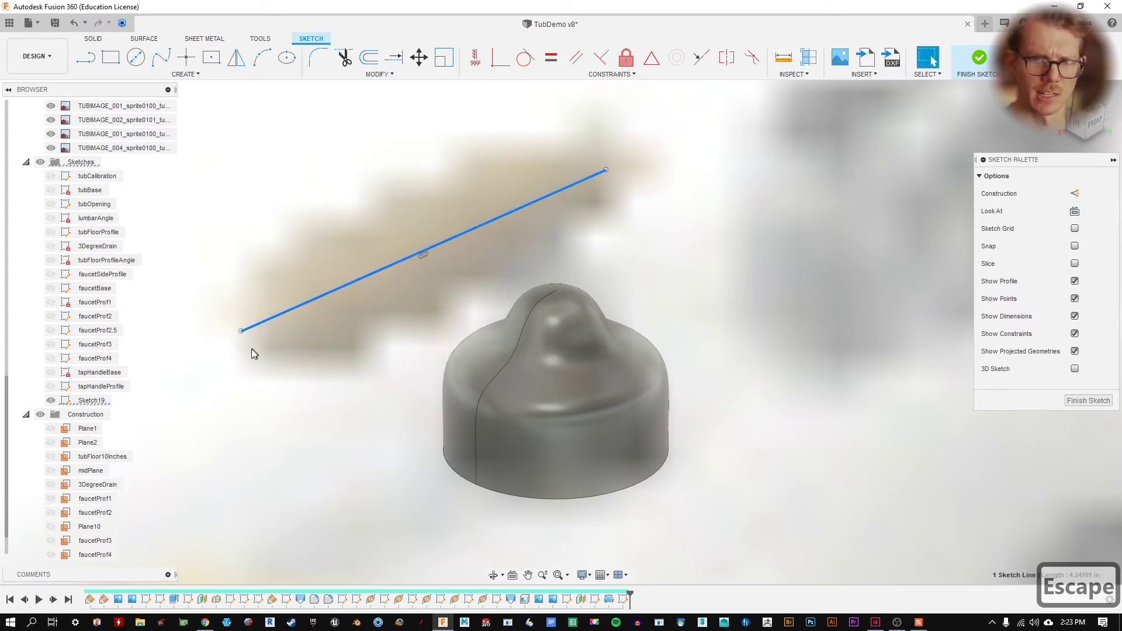
pyautogui.moveTo(238, 331); pyautogui.dragTo(261, 327)
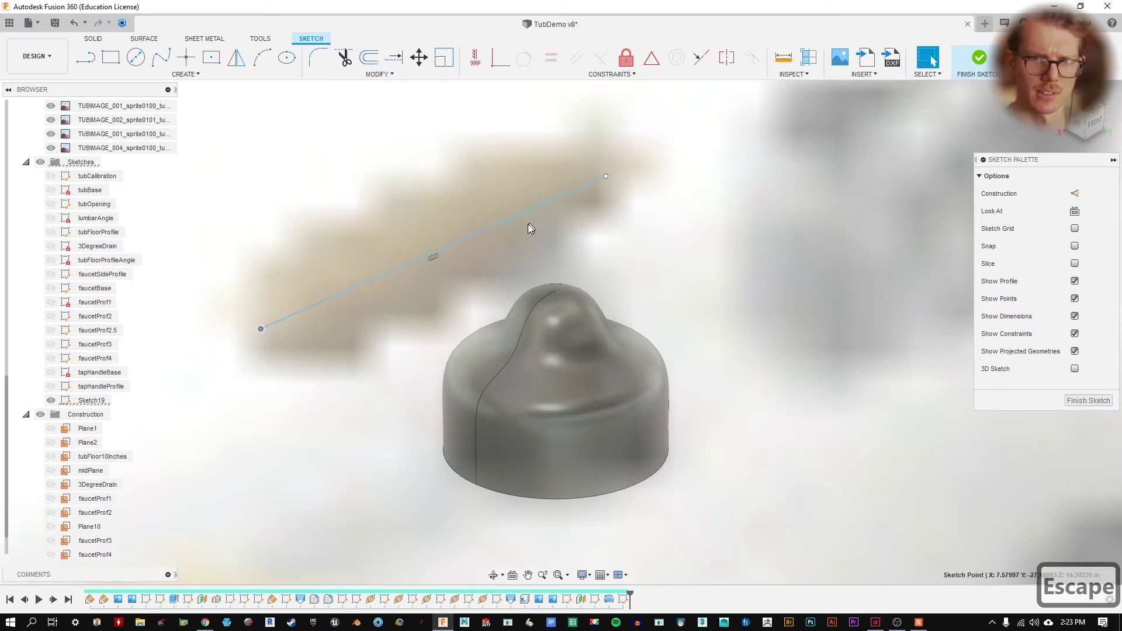
pyautogui.click(452, 229)
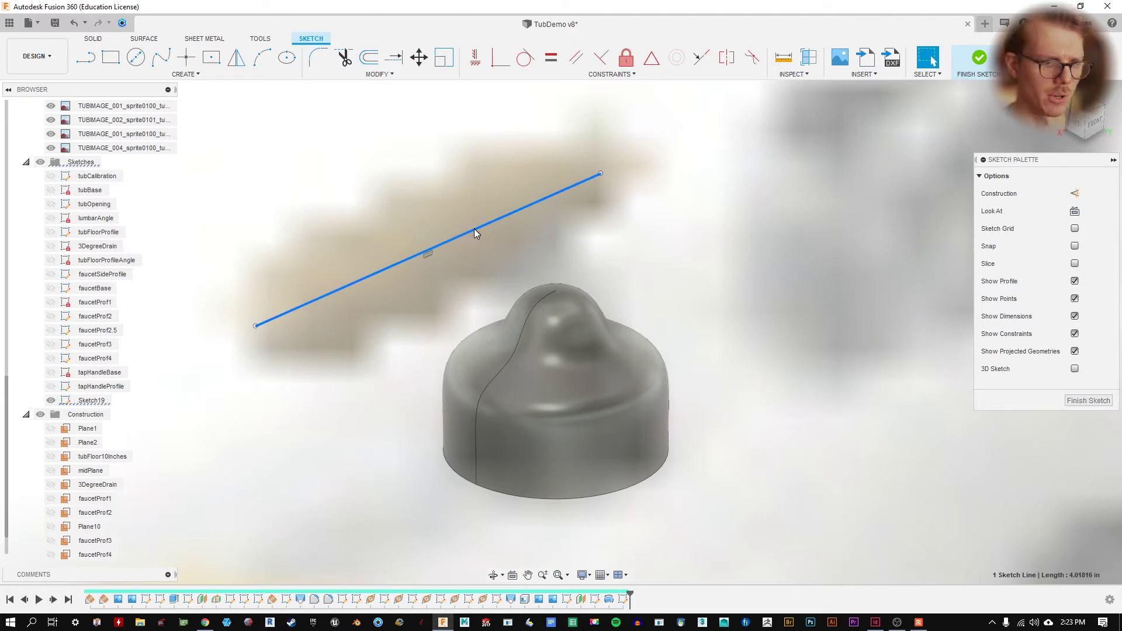
pyautogui.press('d')
pyautogui.press('Escape')
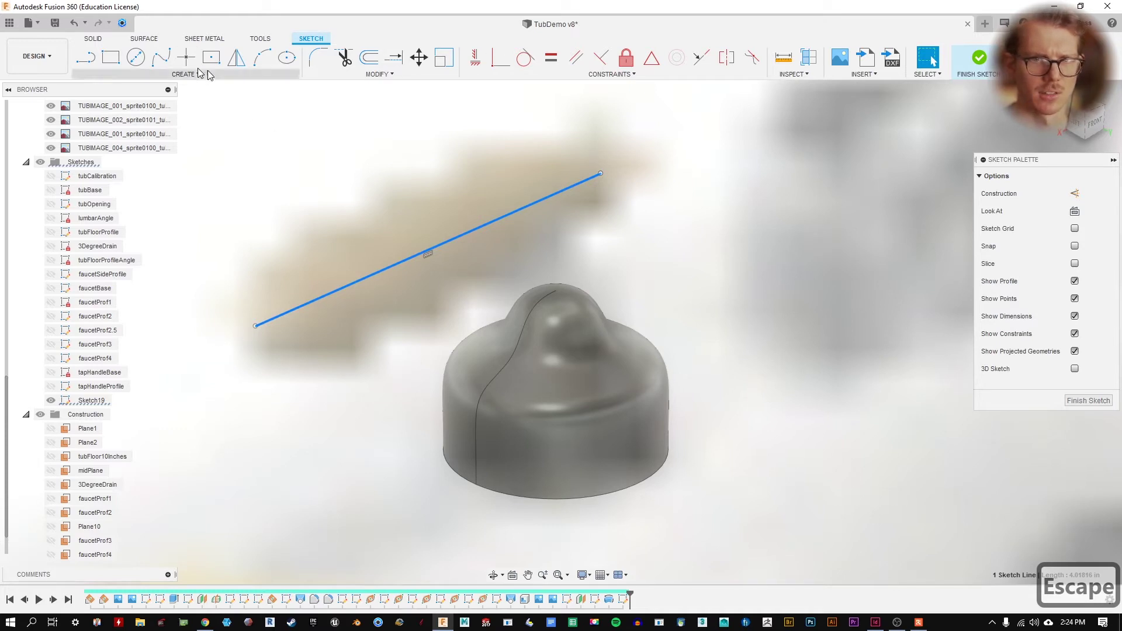
# - Draw a six-point spline along the handle's upper outline, joining both ends of the line into a closed profile
pyautogui.click(163, 61)
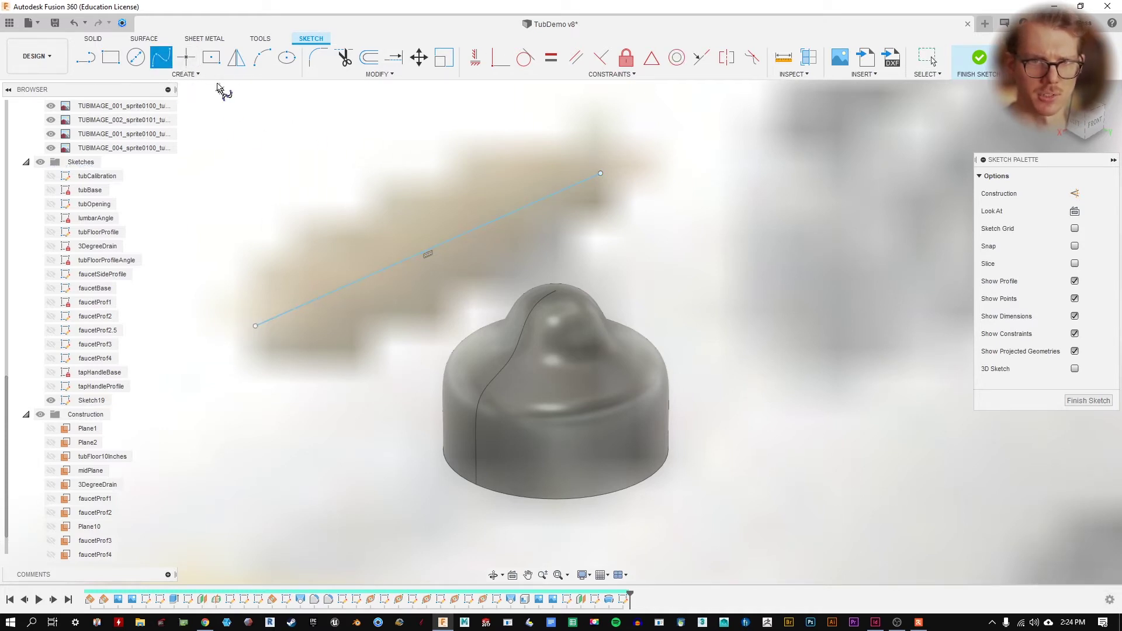
pyautogui.click(255, 326)
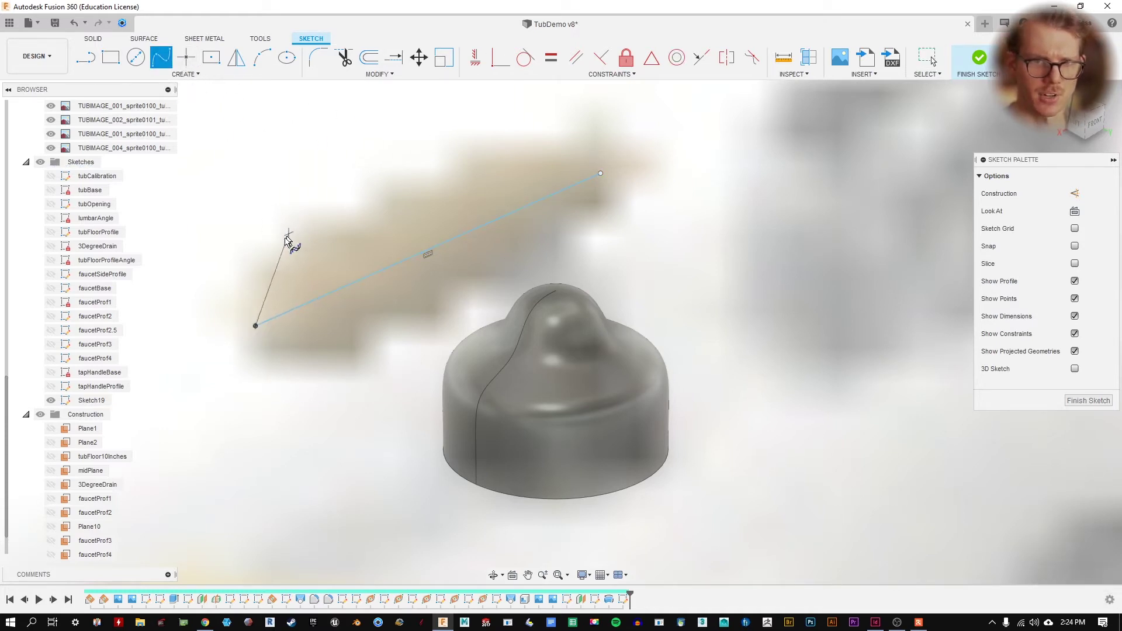
pyautogui.click(265, 256)
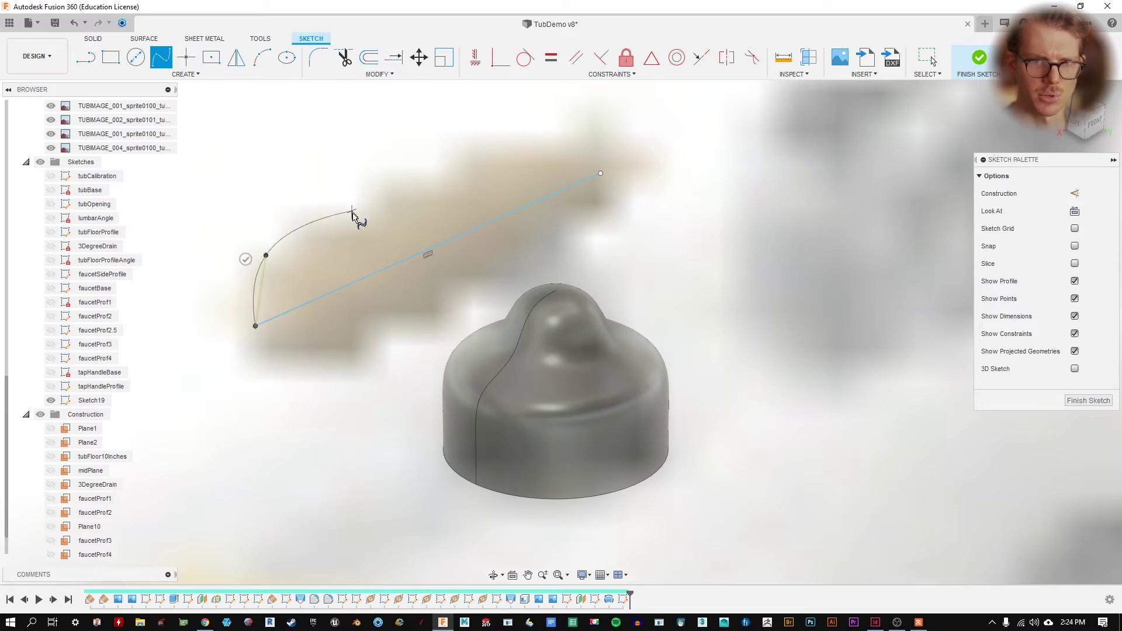
pyautogui.click(381, 220)
pyautogui.click(466, 183)
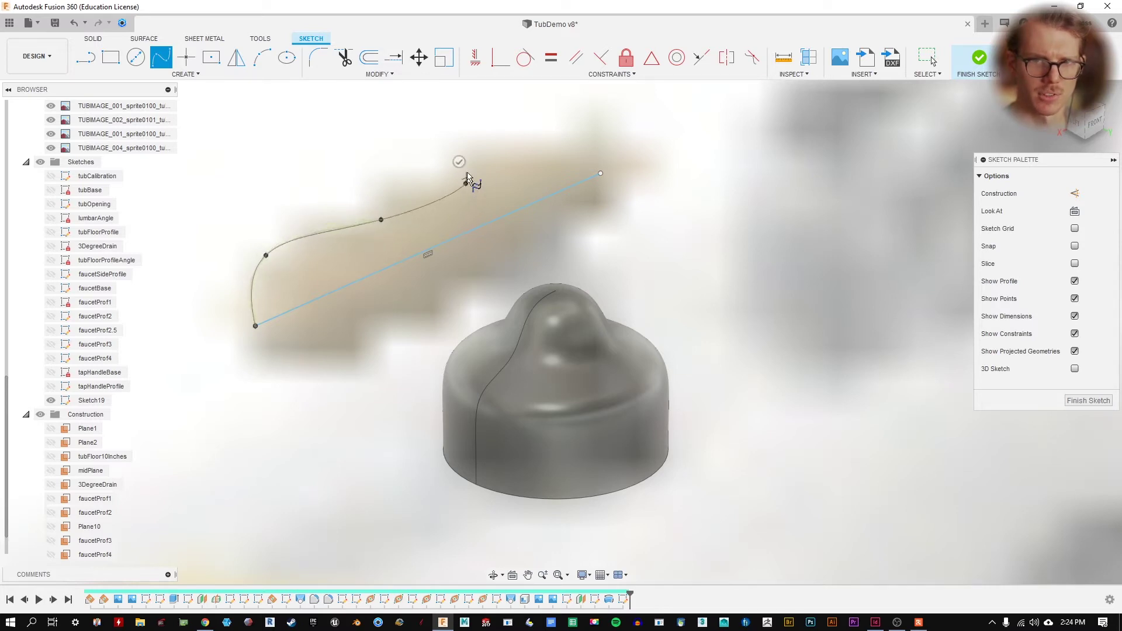
pyautogui.click(490, 149)
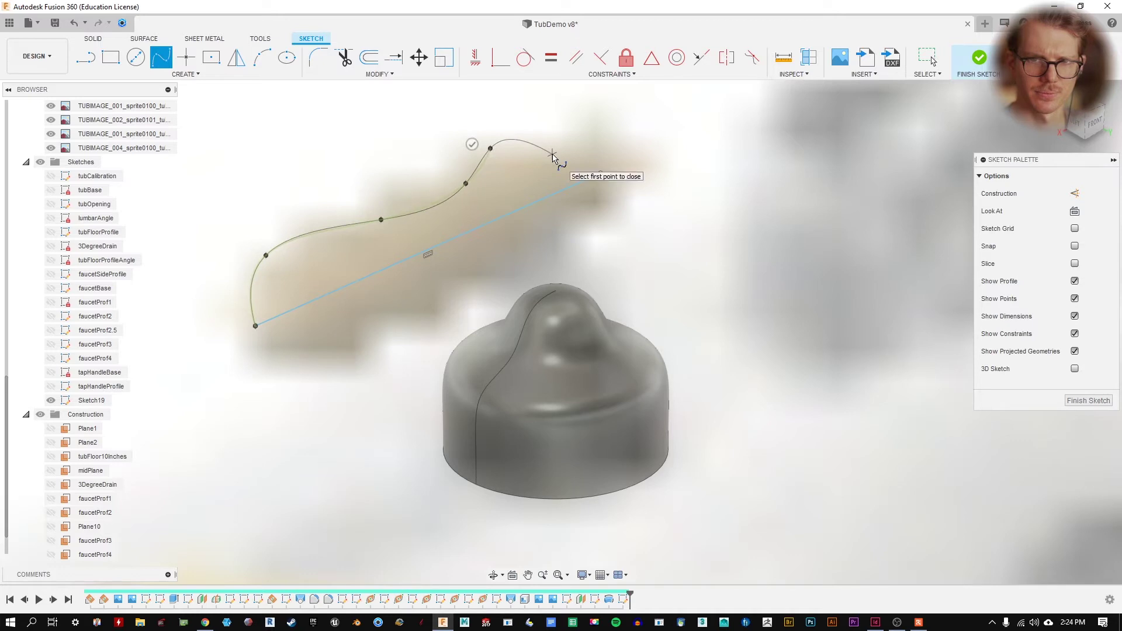
pyautogui.doubleClick(604, 166)
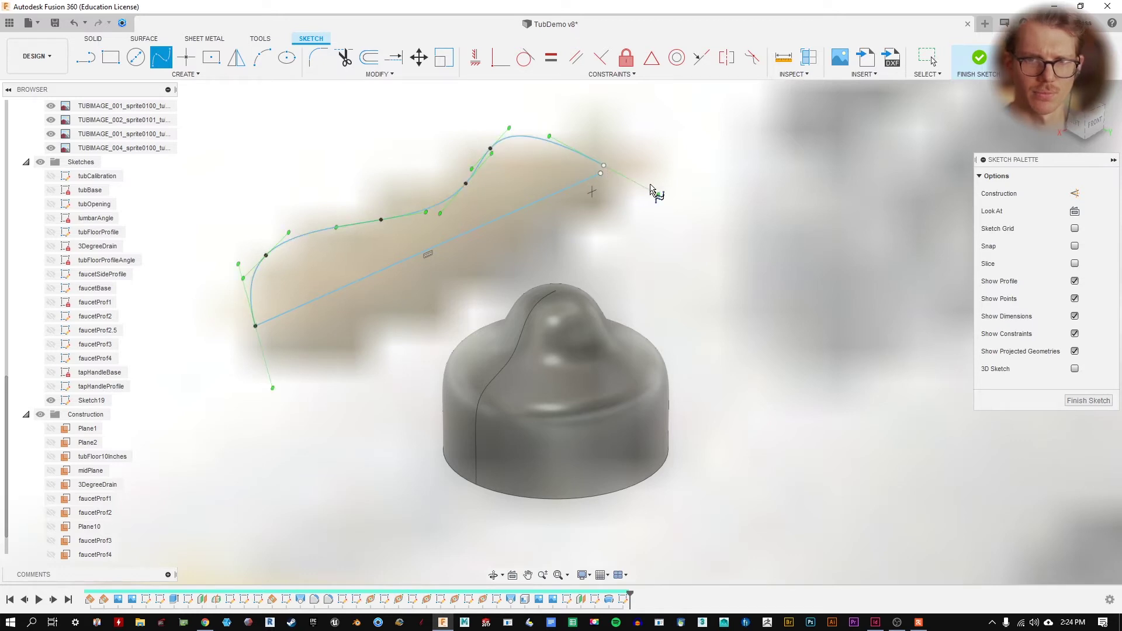
pyautogui.press('Escape')
pyautogui.press('Escape')
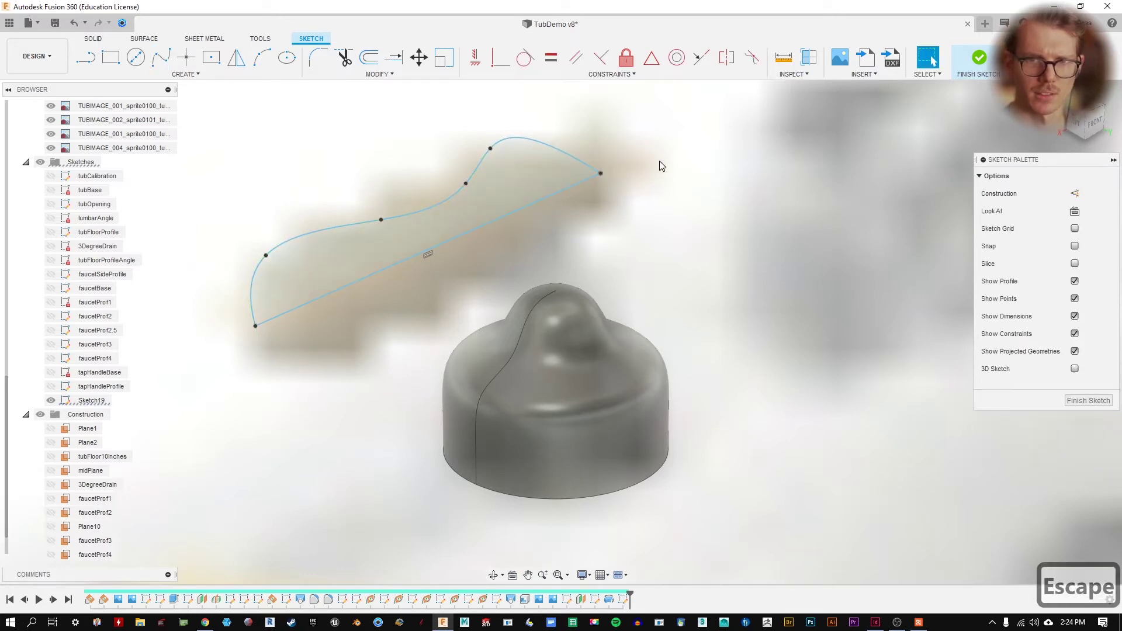
# - Reposition the spline's four inner fit points to follow the handle's outline in the canvas and finish the sketch
pyautogui.moveTo(490, 148); pyautogui.dragTo(523, 140)
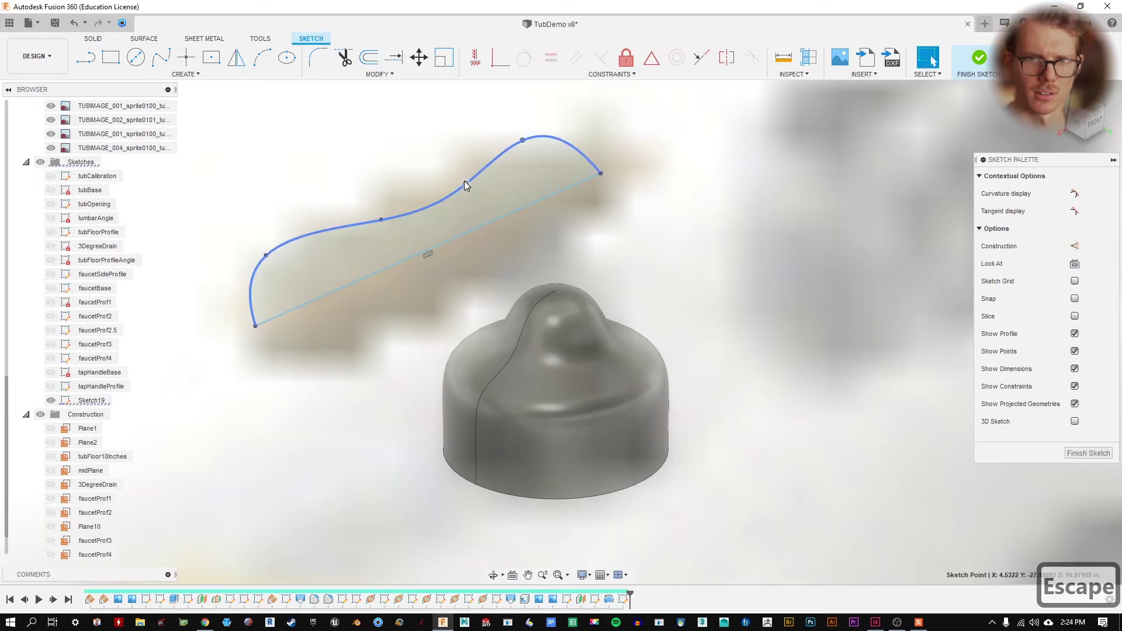
pyautogui.moveTo(465, 182); pyautogui.dragTo(482, 179)
pyautogui.moveTo(381, 220); pyautogui.dragTo(378, 226)
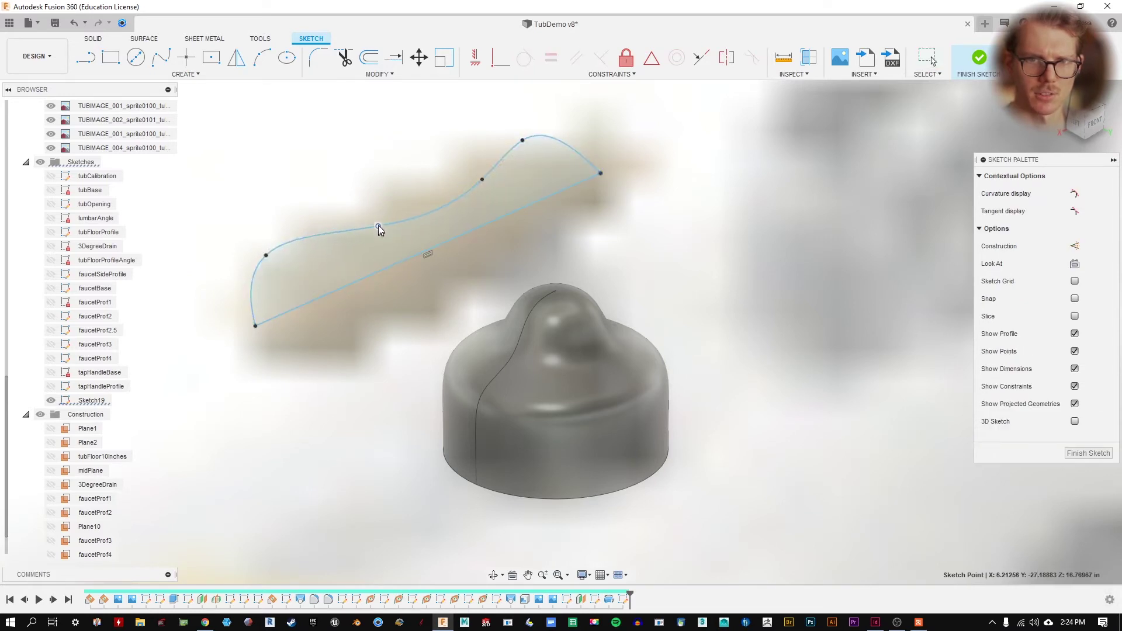
pyautogui.press('Escape')
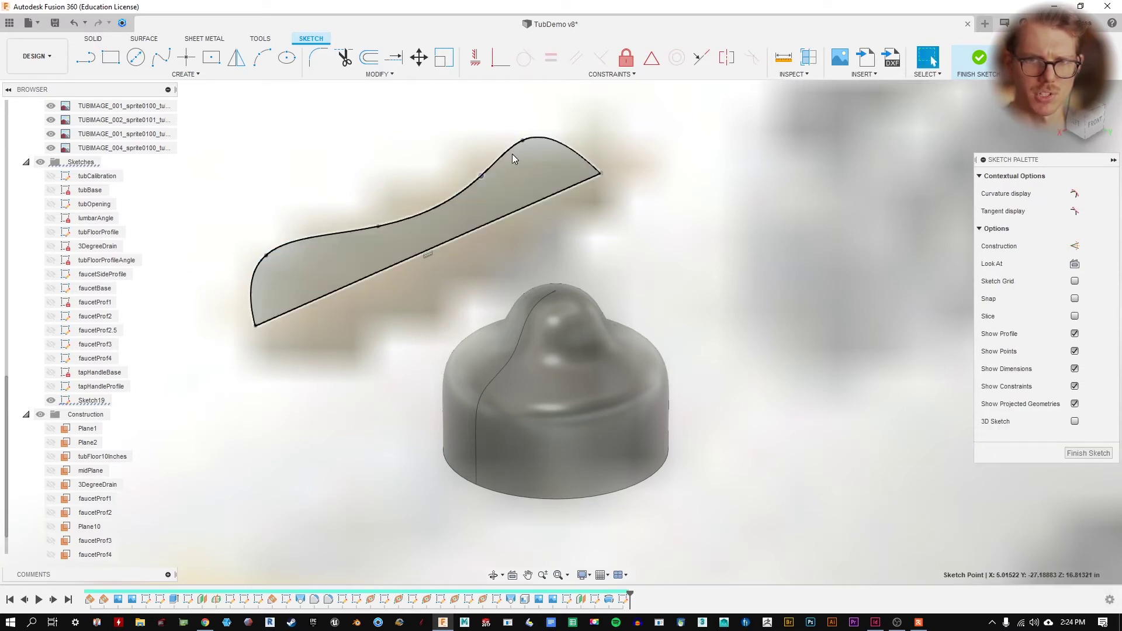
pyautogui.moveTo(522, 140); pyautogui.dragTo(532, 139)
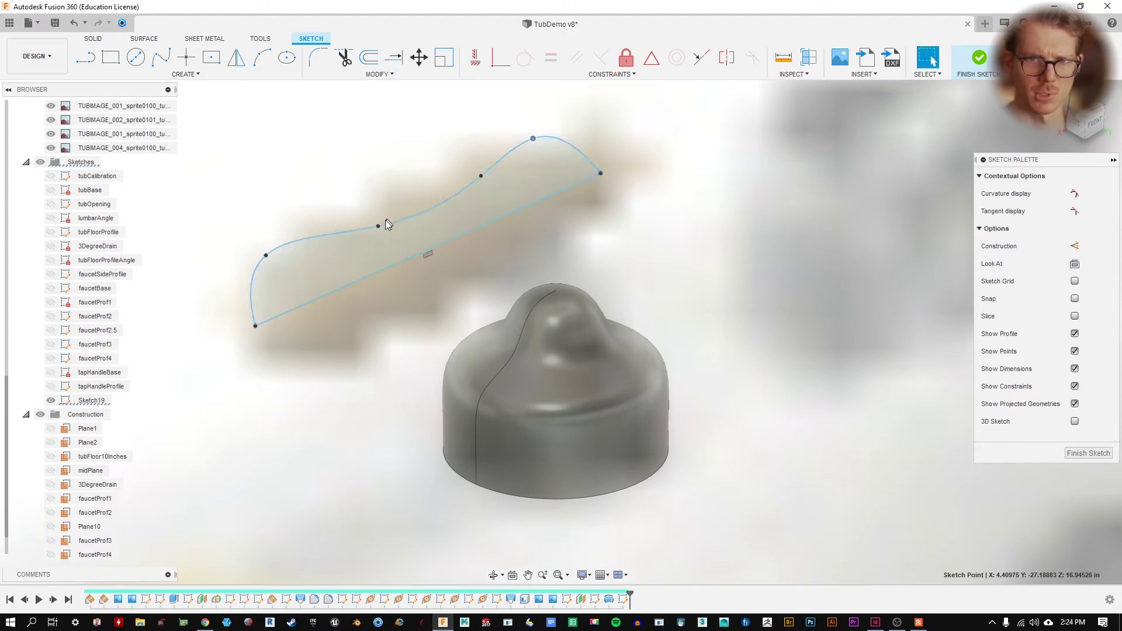
pyautogui.moveTo(378, 226); pyautogui.dragTo(380, 222)
pyautogui.moveTo(266, 256); pyautogui.dragTo(266, 253)
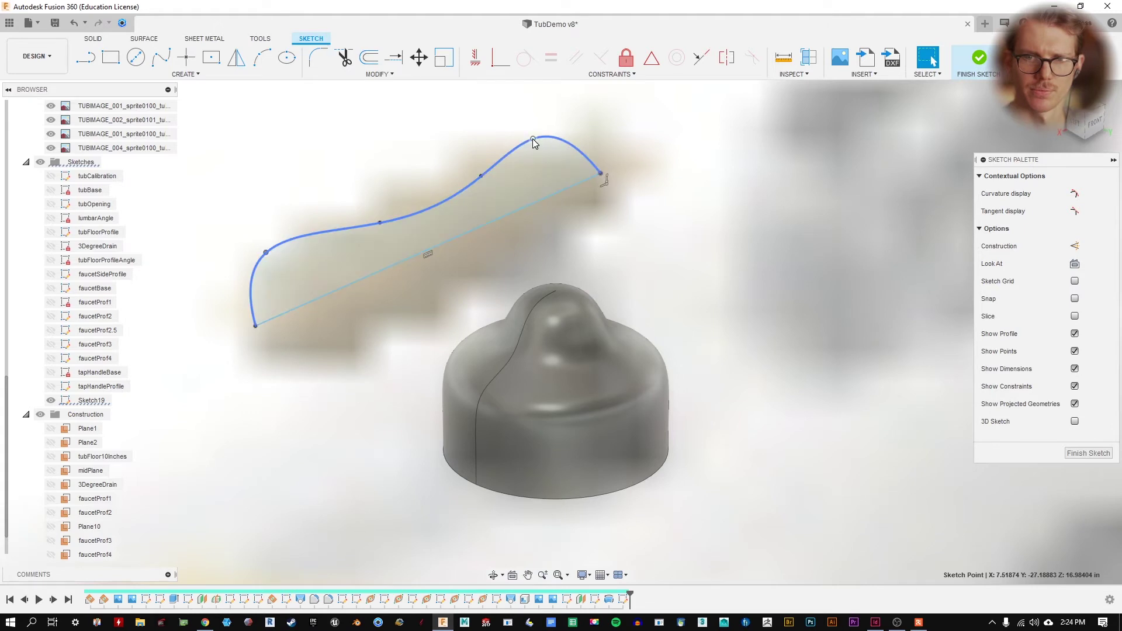
pyautogui.moveTo(533, 138); pyautogui.dragTo(539, 138)
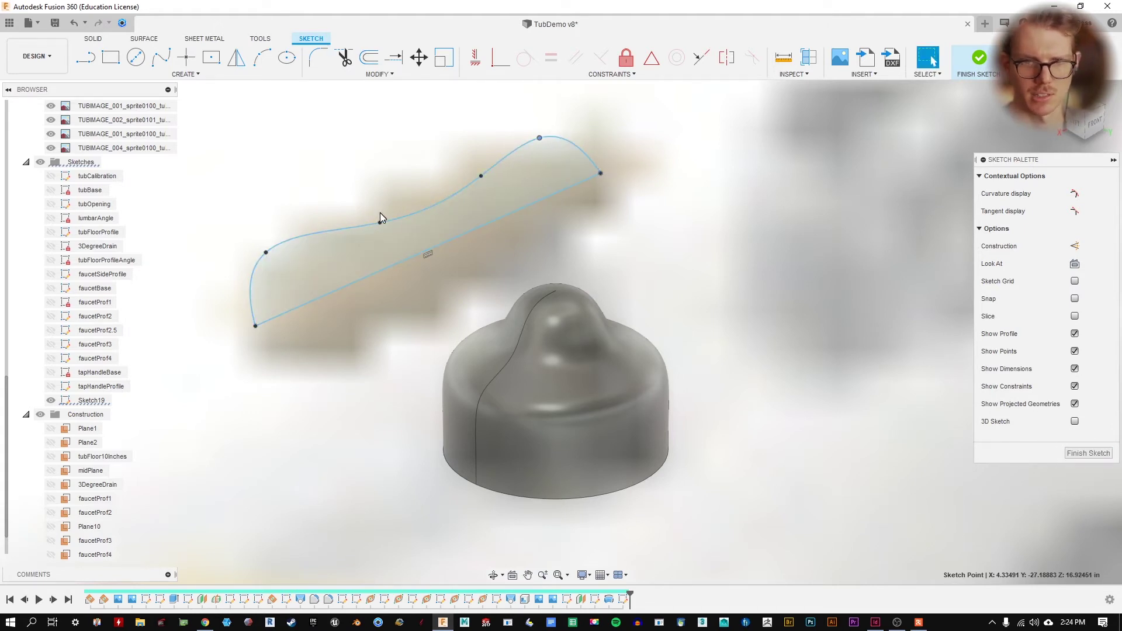
pyautogui.doubleClick(507, 163)
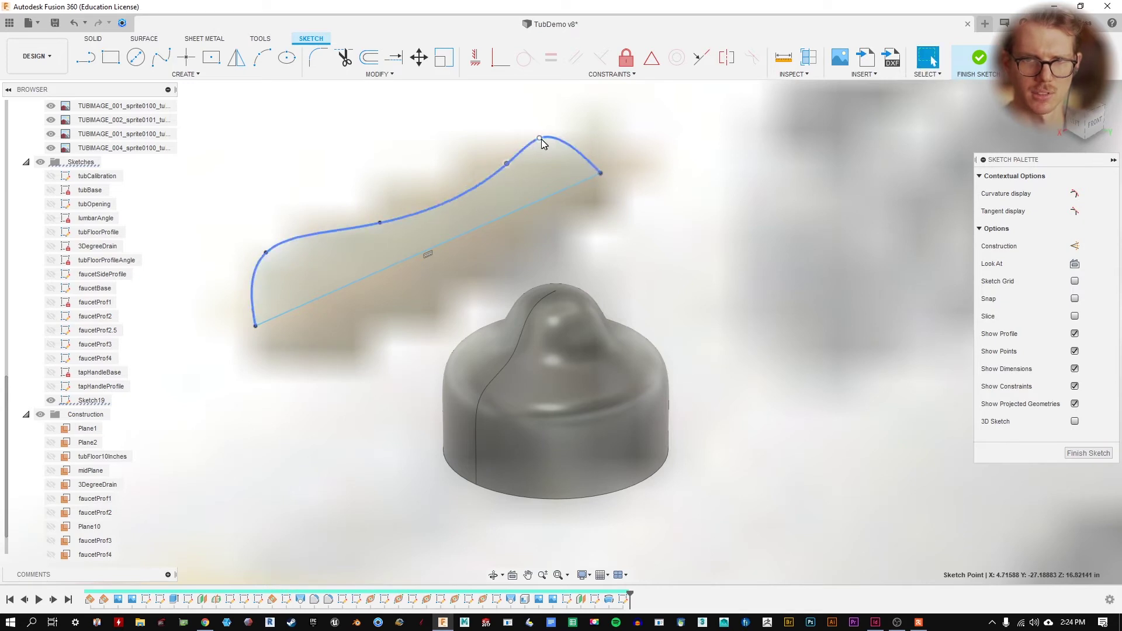
pyautogui.moveTo(540, 138); pyautogui.dragTo(546, 133)
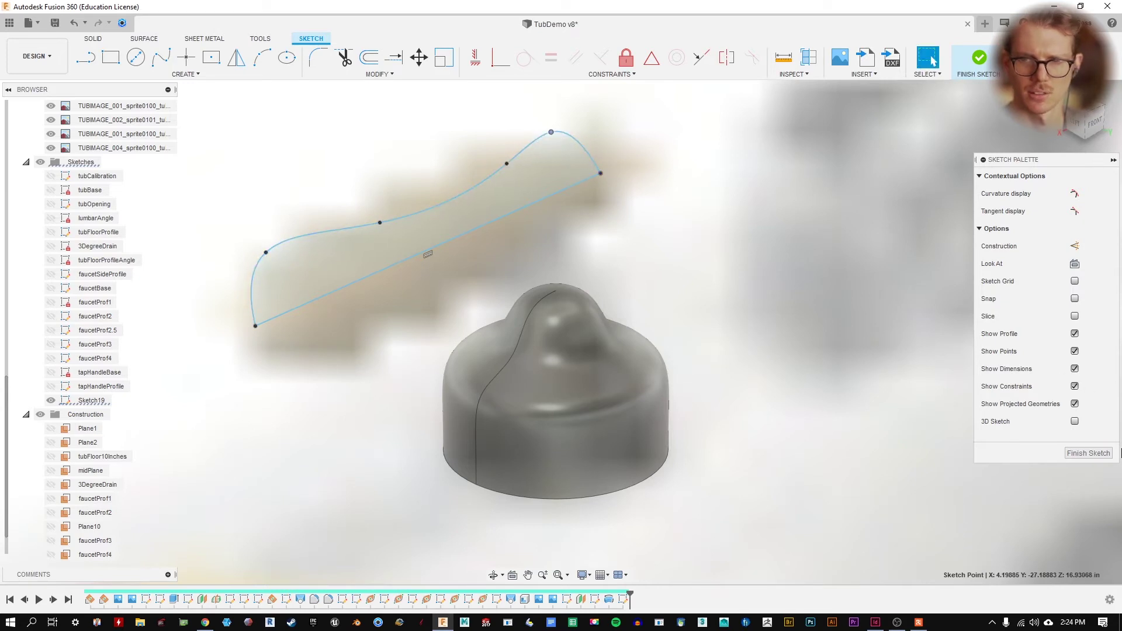
pyautogui.click(1075, 452)
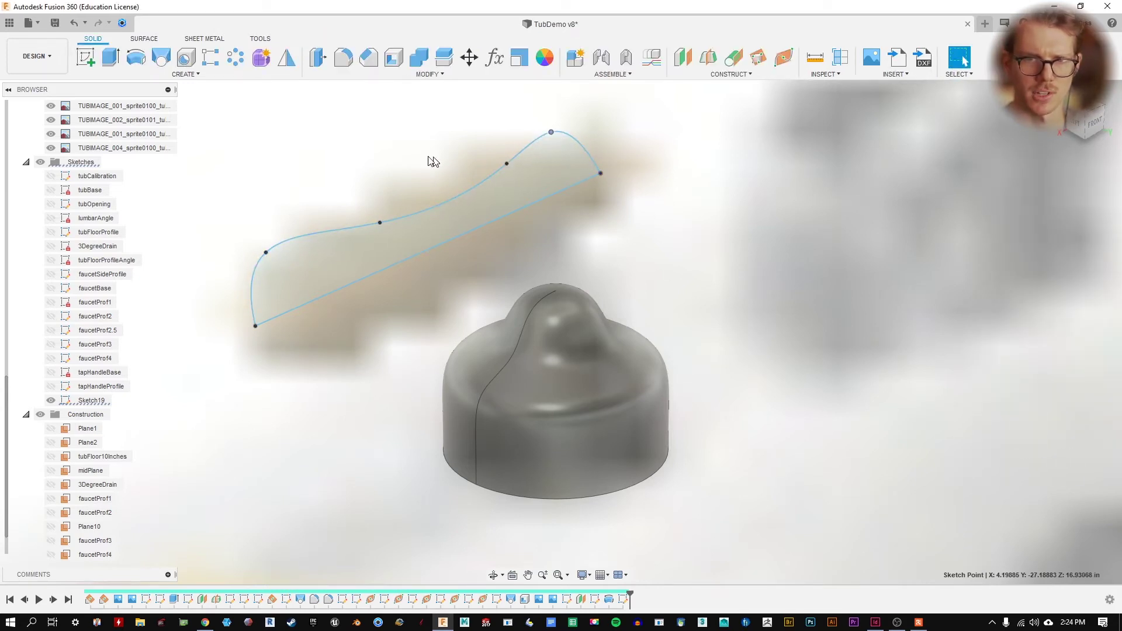
# - Revolve the closed spline profile a full 360 degrees about its straight line as a new body
pyautogui.click(185, 73)
pyautogui.click(121, 162)
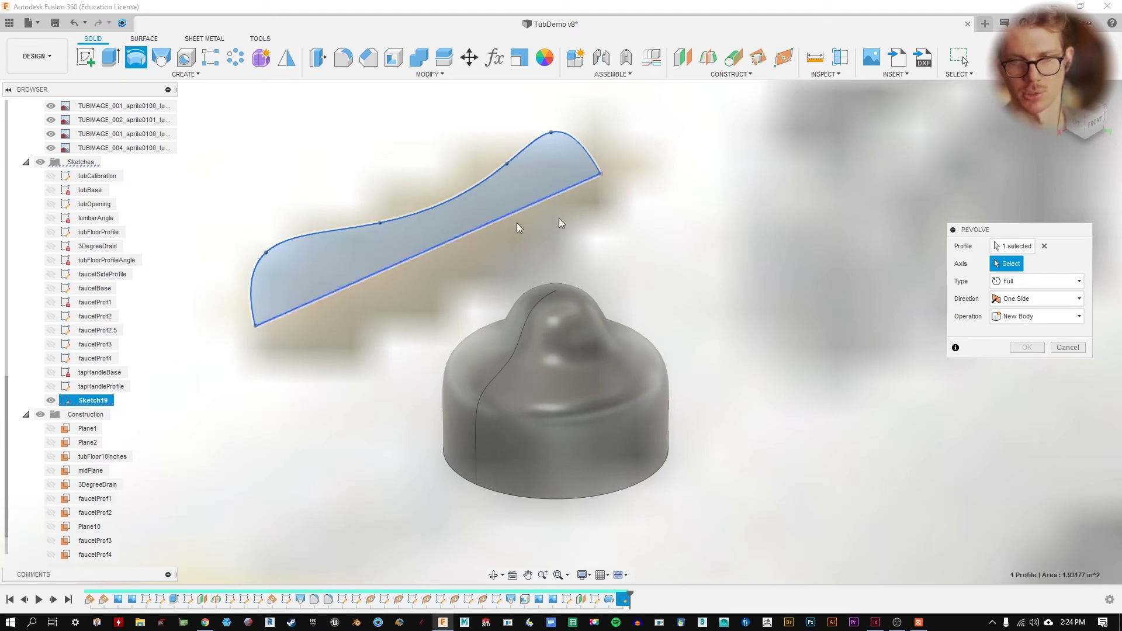
pyautogui.click(1044, 246)
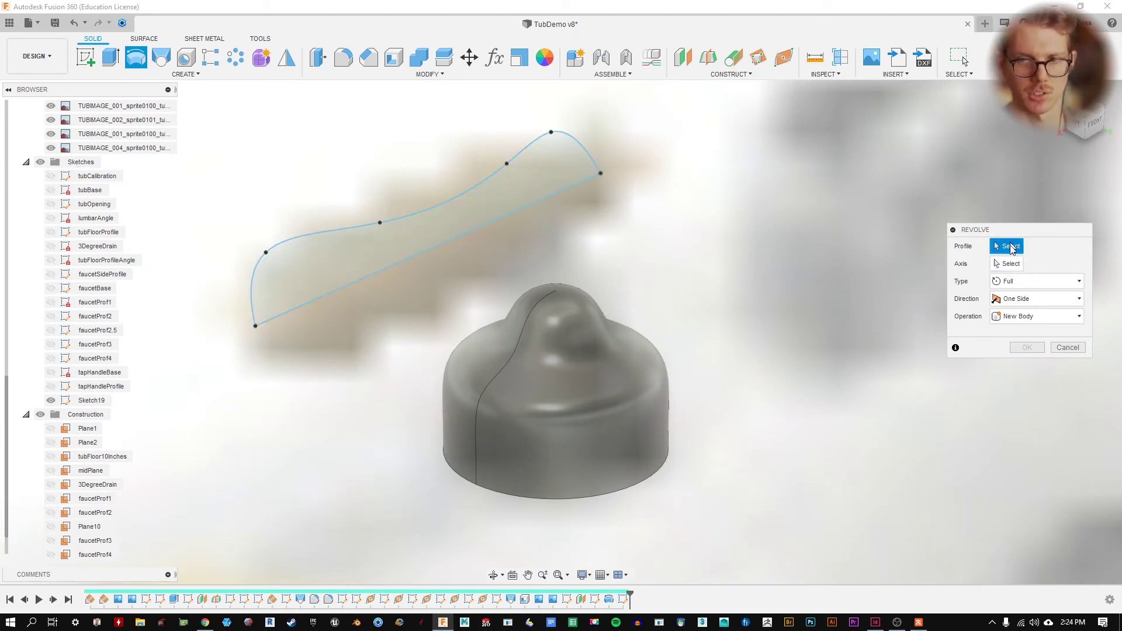
pyautogui.click(388, 228)
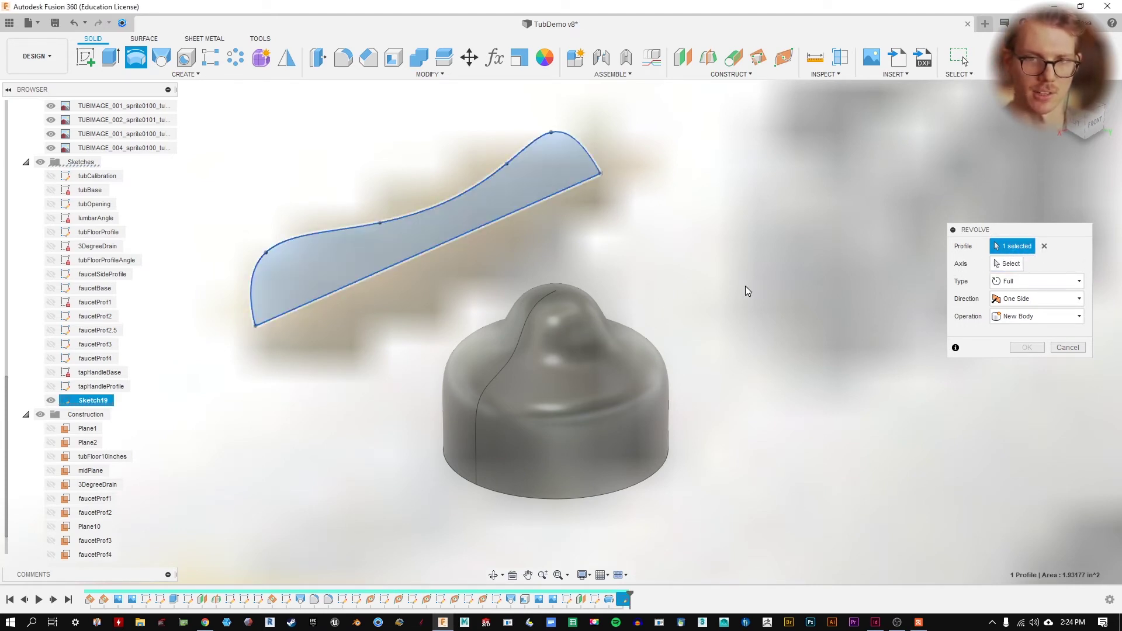
pyautogui.click(444, 248)
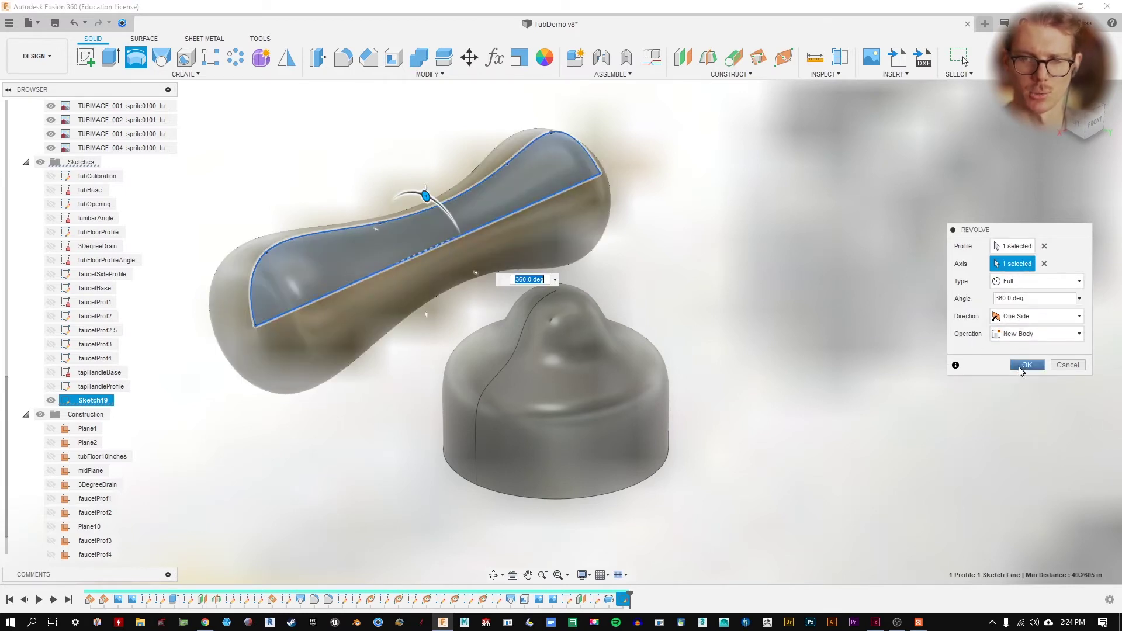
pyautogui.click(1027, 365)
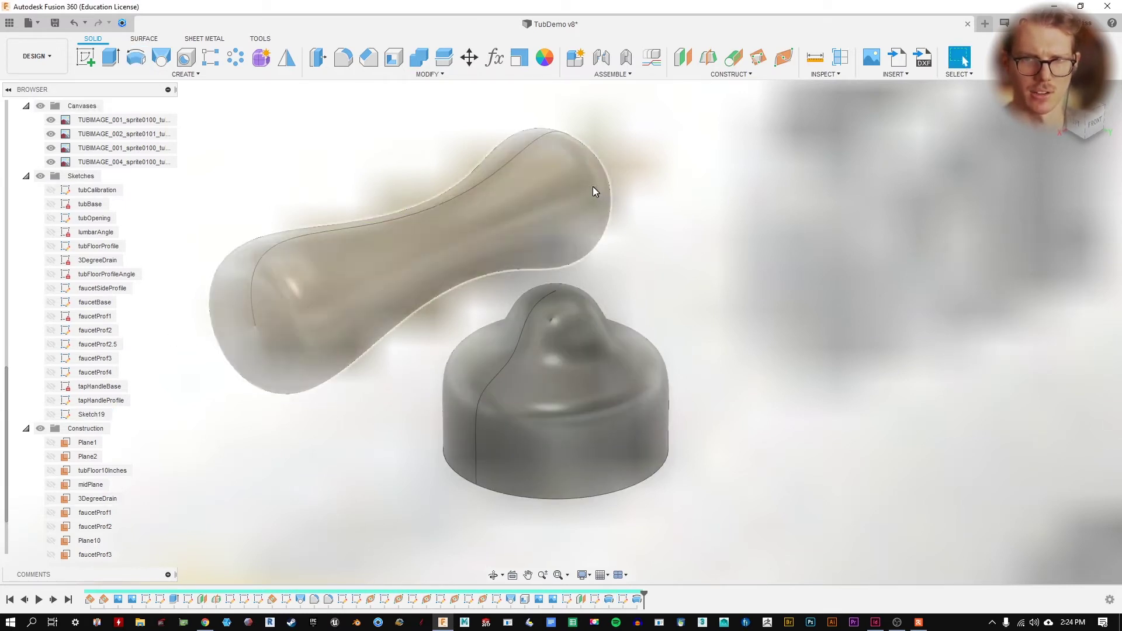
# - Inspect the revolved handle against the canvases, returning to the leftFront named view and framing the handle and base
pyautogui.keyDown('shift'); pyautogui.moveTo(593, 188); pyautogui.dragTo(547, 192, button='middle'); pyautogui.keyUp('shift')
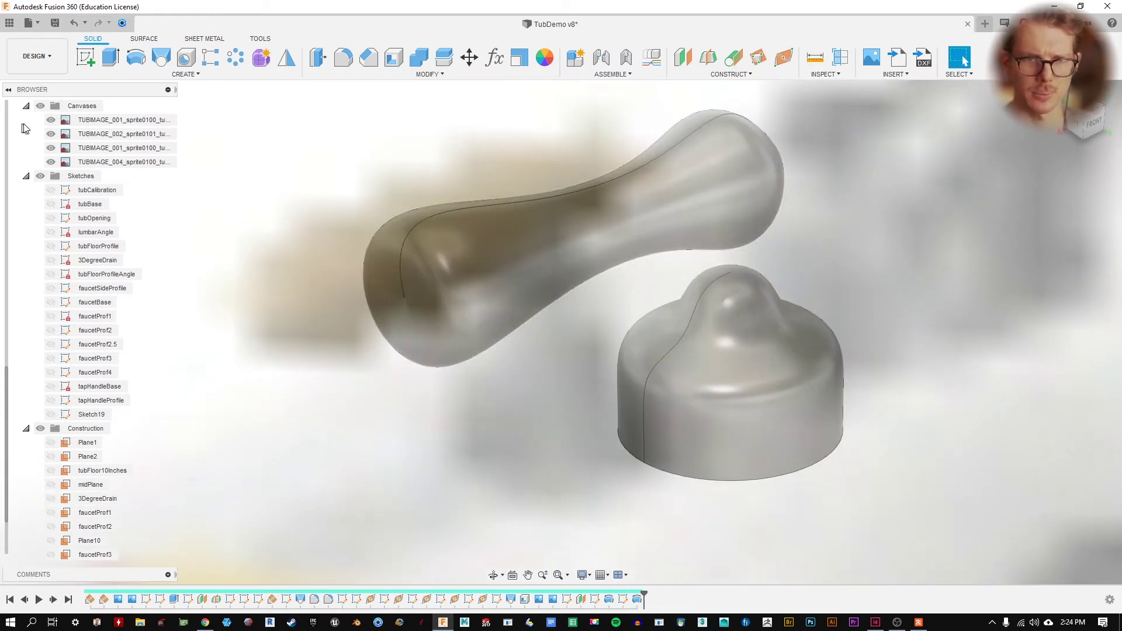
pyautogui.scroll(2, 82, 148)
pyautogui.scroll(4, 73, 193)
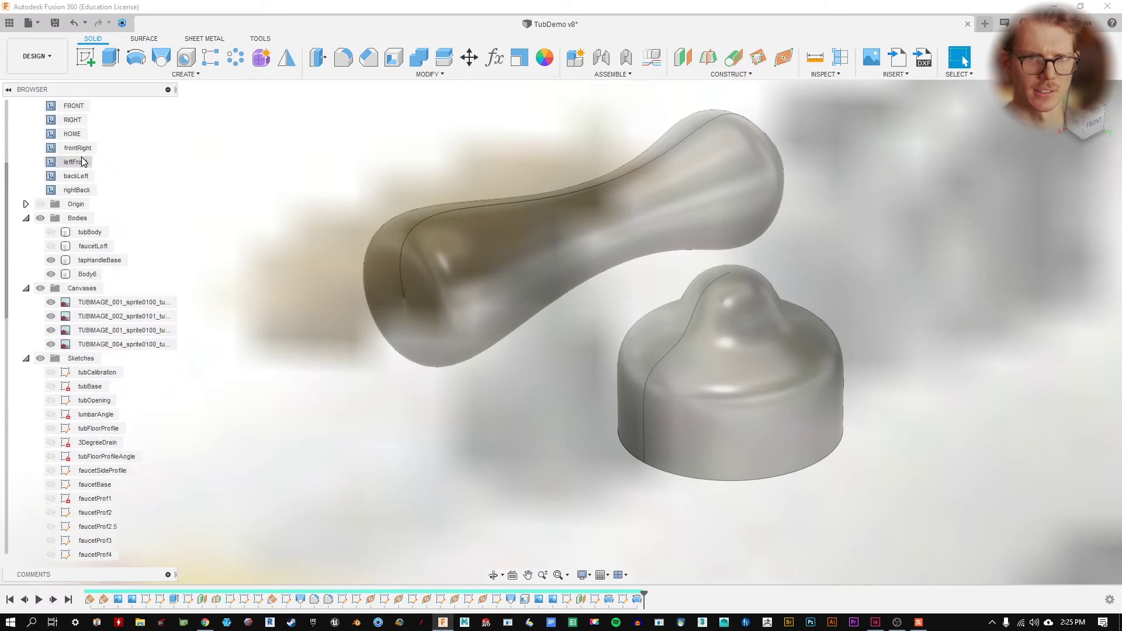
pyautogui.doubleClick(71, 216)
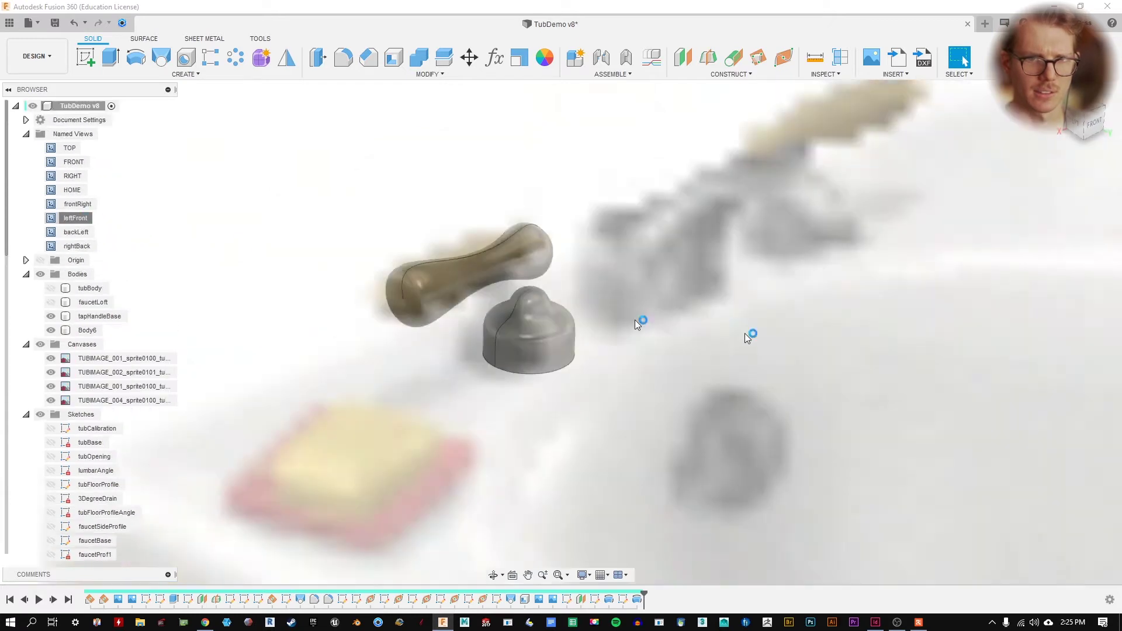
pyautogui.scroll(10, 445, 299)
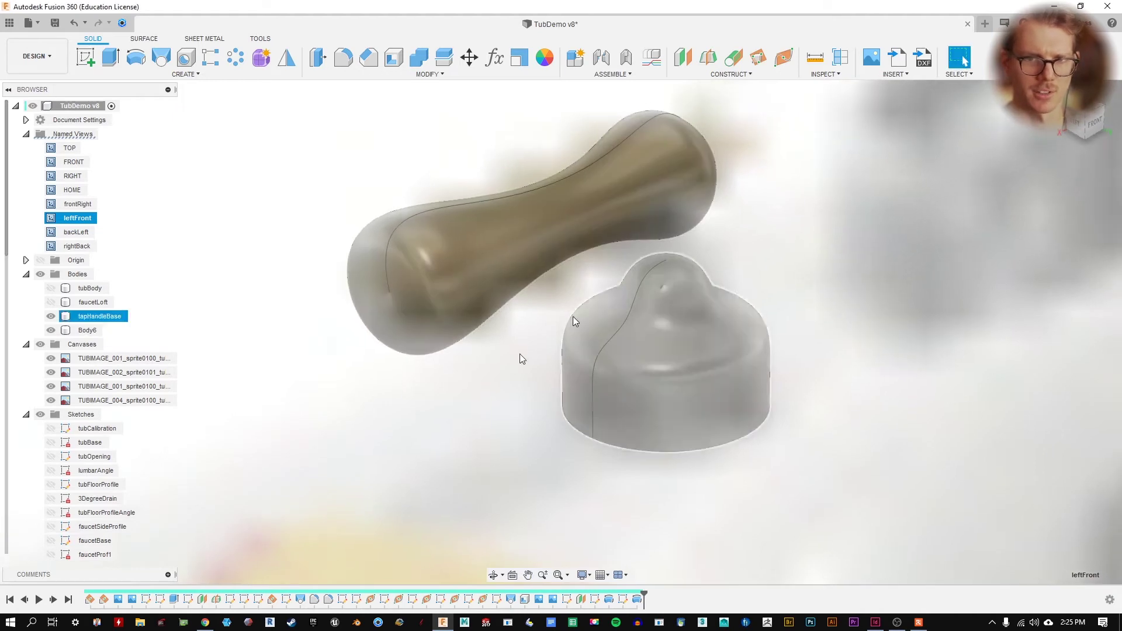
# - Rename the sketch Sketch19, used for the revolved handle, as tapHandle
pyautogui.scroll(-3, 72, 496)
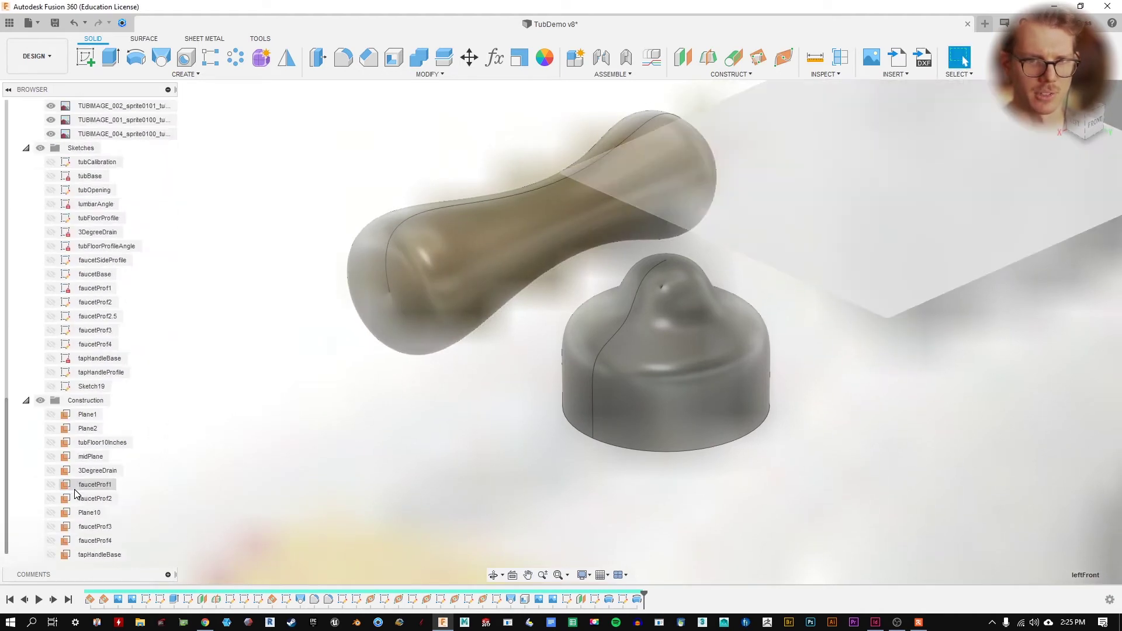
pyautogui.scroll(3, 75, 494)
pyautogui.doubleClick(91, 498)
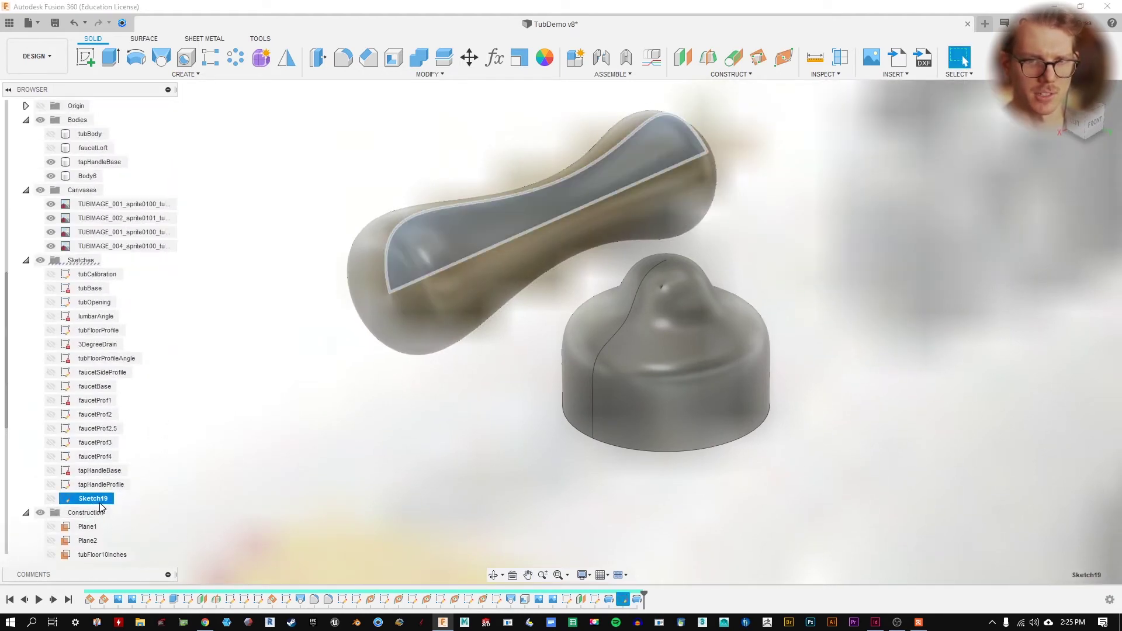
pyautogui.write('t')
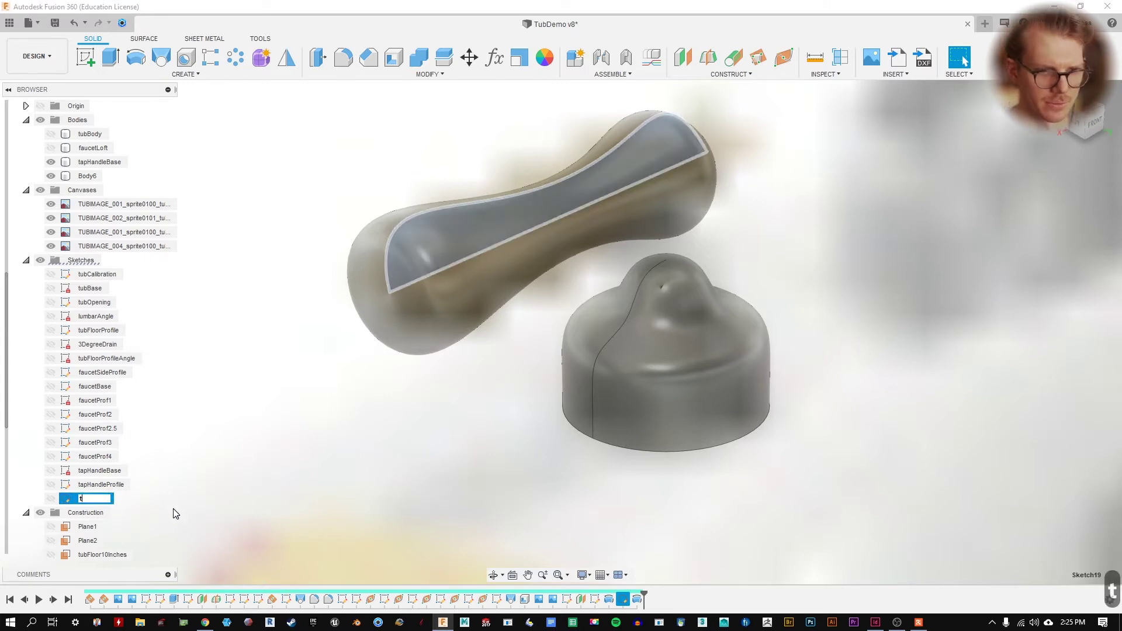
pyautogui.write('ao')
pyautogui.press('BackSpace')
pyautogui.write('pT')
pyautogui.press('BackSpace')
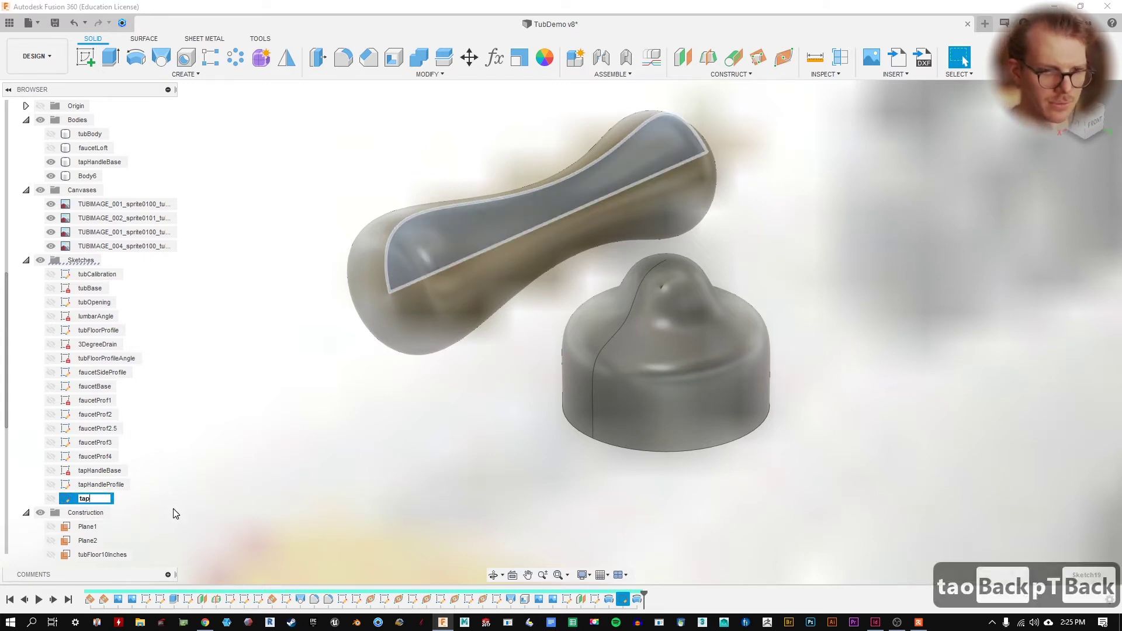
pyautogui.write('Han')
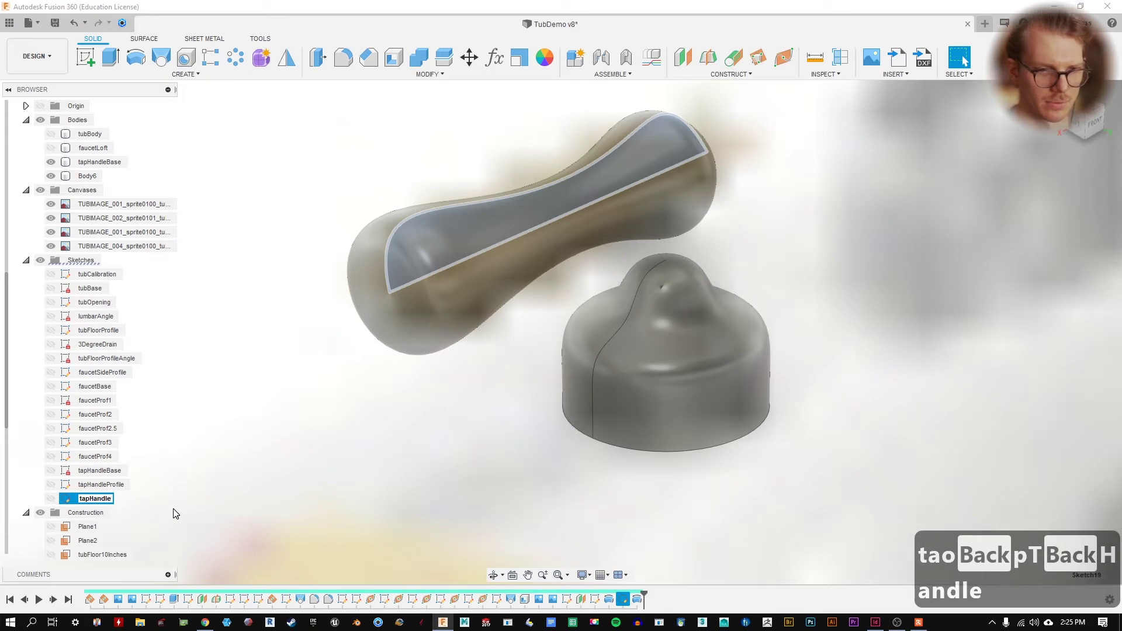
pyautogui.write('dle')
pyautogui.press('Return')
# - Rename the base's tapHandleProfile sketch as tapHandleBaseProfile
pyautogui.click(105, 484)
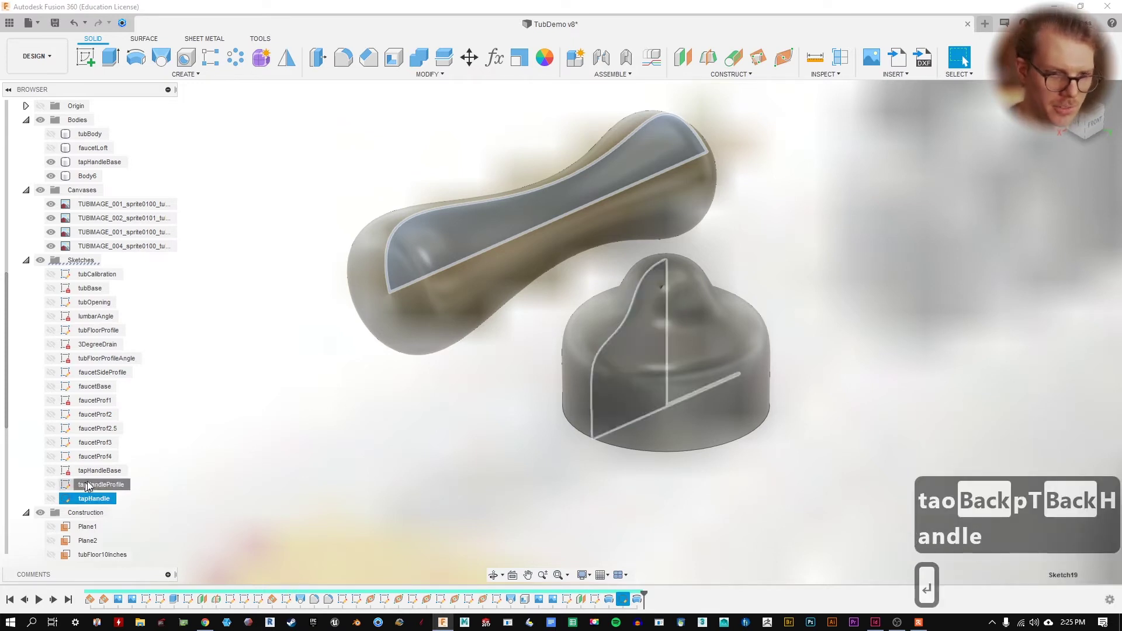
pyautogui.click(105, 484)
pyautogui.write('Base')
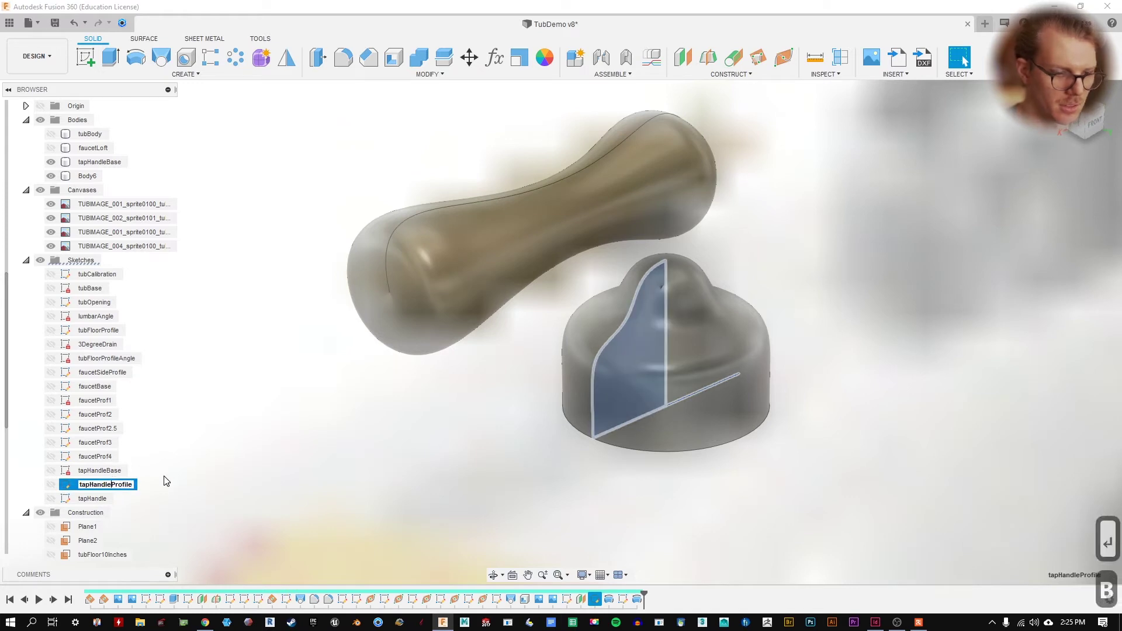
pyautogui.press('Return')
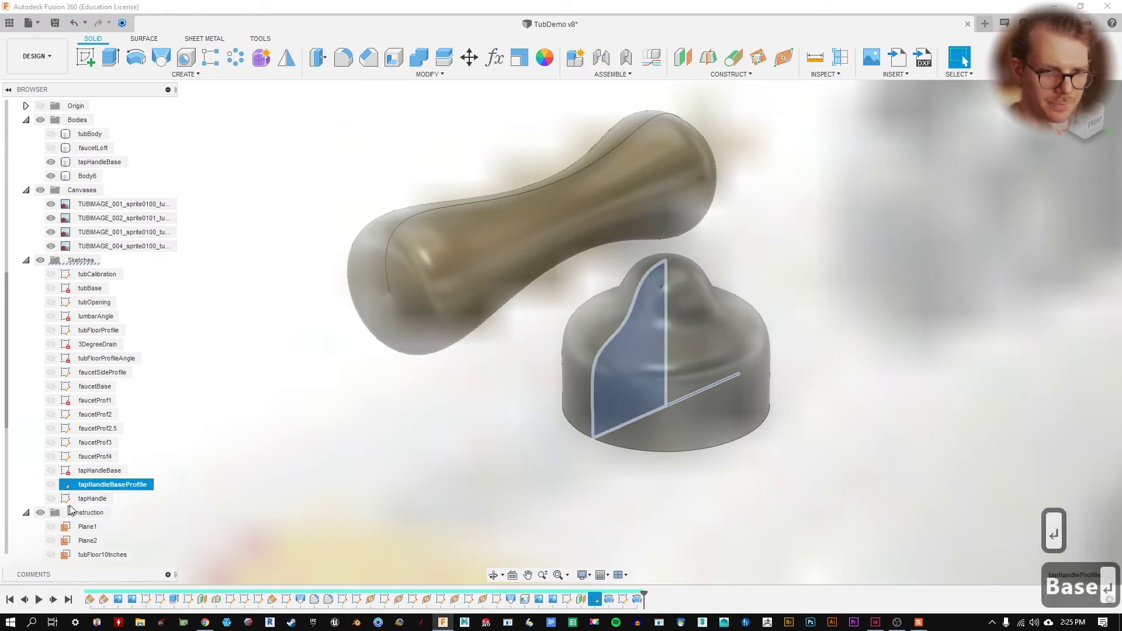
# - Extend the tapHandle sketch's name to tapHandleProfile
pyautogui.click(116, 503)
pyautogui.click(138, 503)
pyautogui.press('Right')
pyautogui.press('Right')
pyautogui.write('Profile')
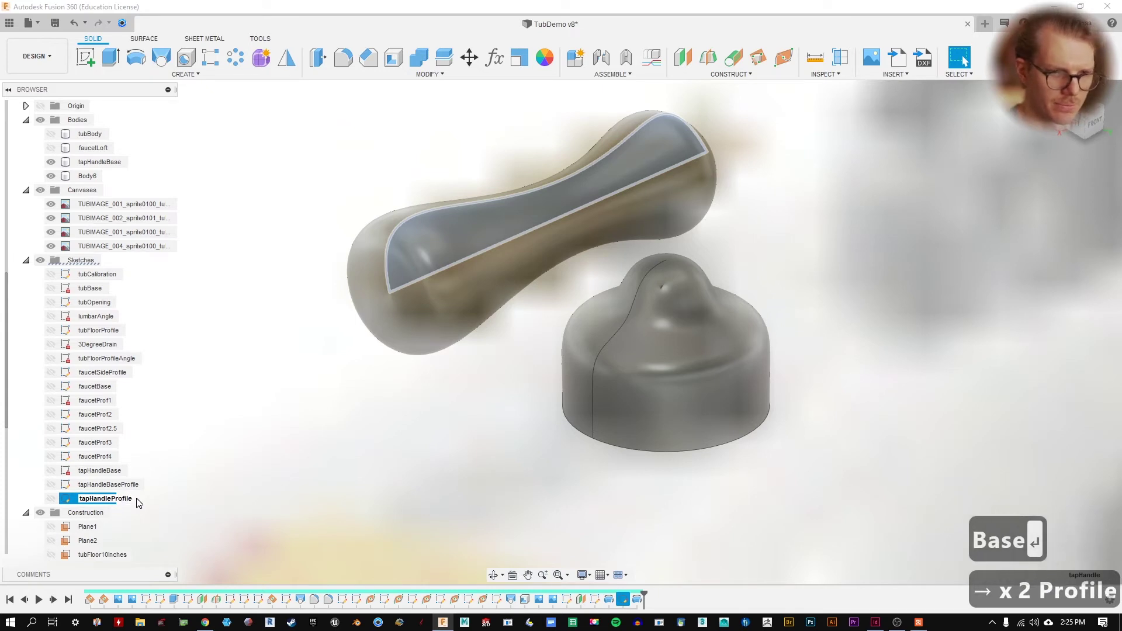
pyautogui.press('Return')
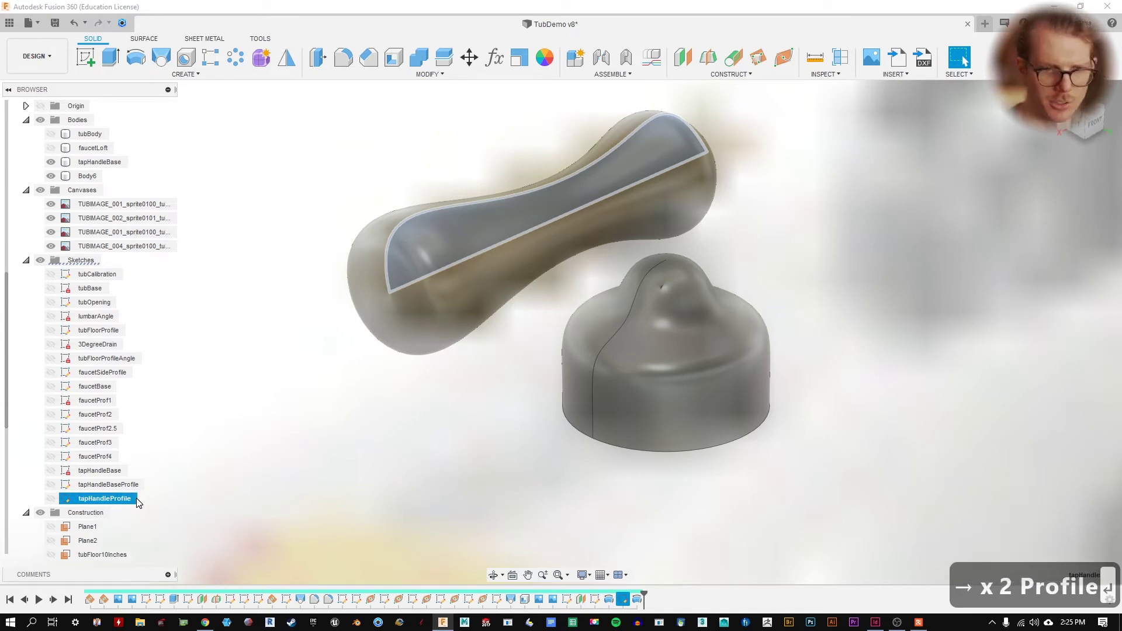
# - Reopen the tapHandleProfile sketch, adjust the tangent handle at the spline's lower end, and constrain it perpendicular to the straight line
pyautogui.doubleClick(624, 600)
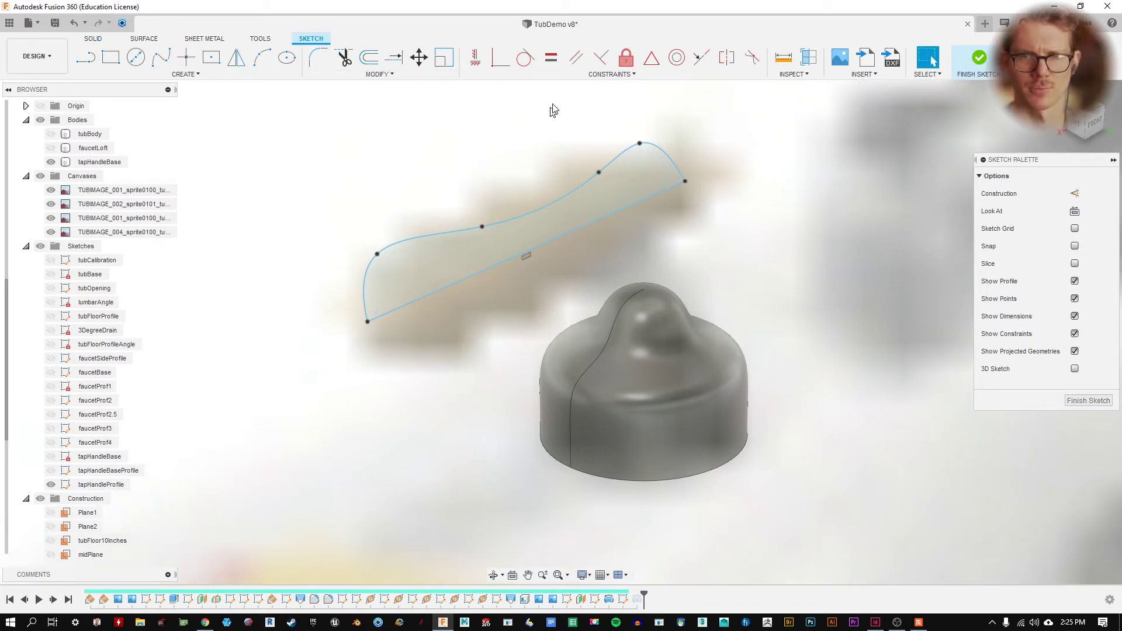
pyautogui.click(364, 293)
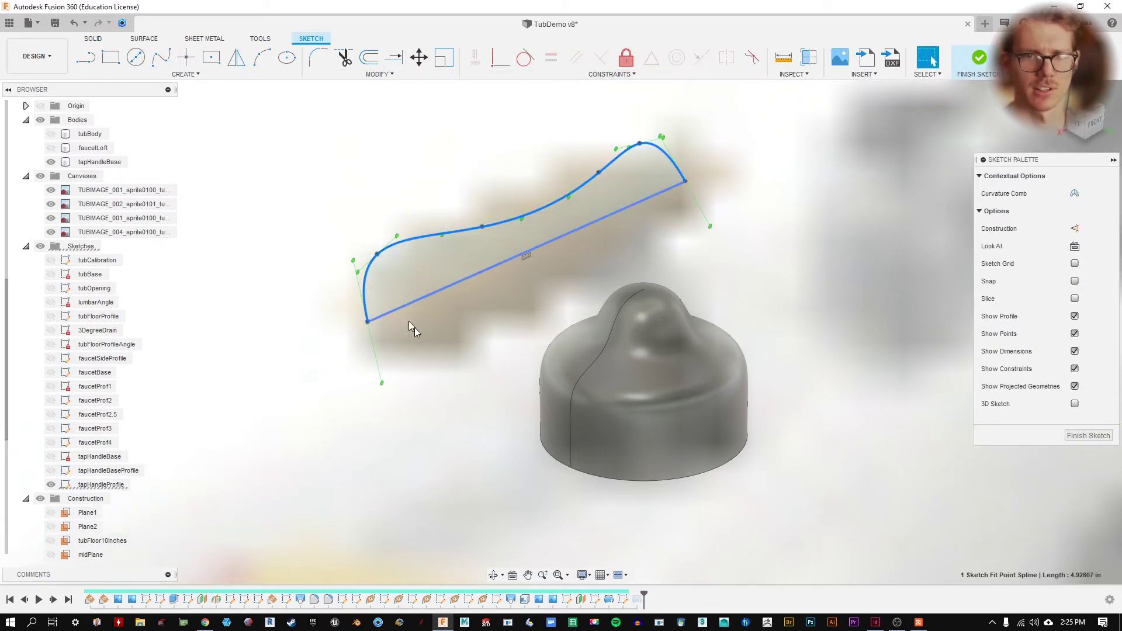
pyautogui.moveTo(353, 263)
pyautogui.mouseDown()
pyautogui.moveTo(367, 244)
pyautogui.moveTo(338, 251)
pyautogui.mouseUp()
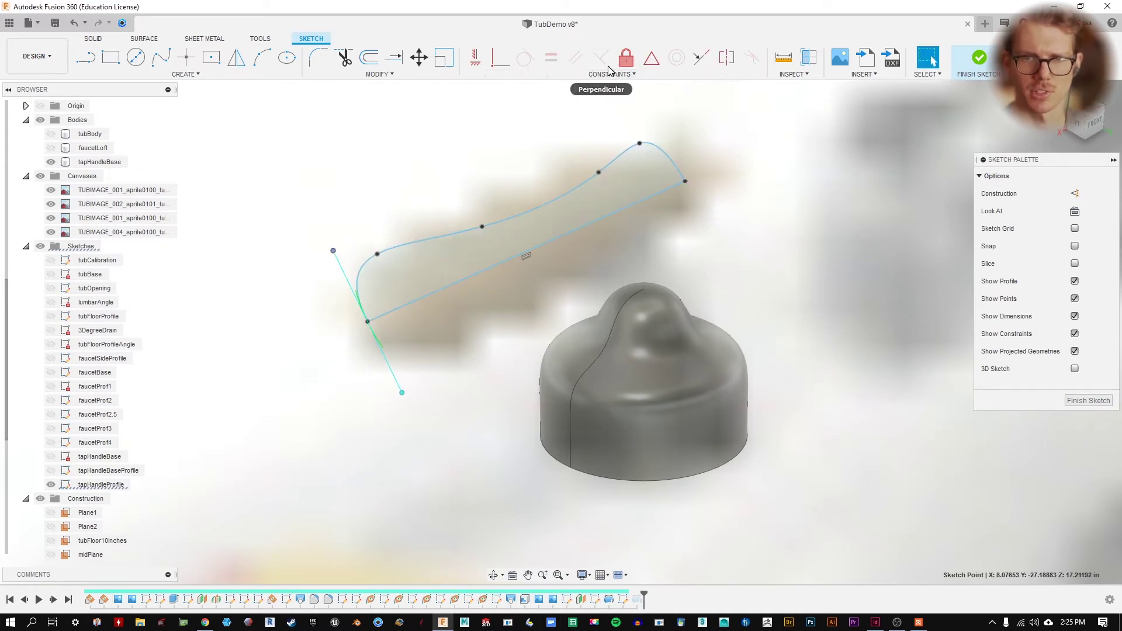
pyautogui.click(409, 183)
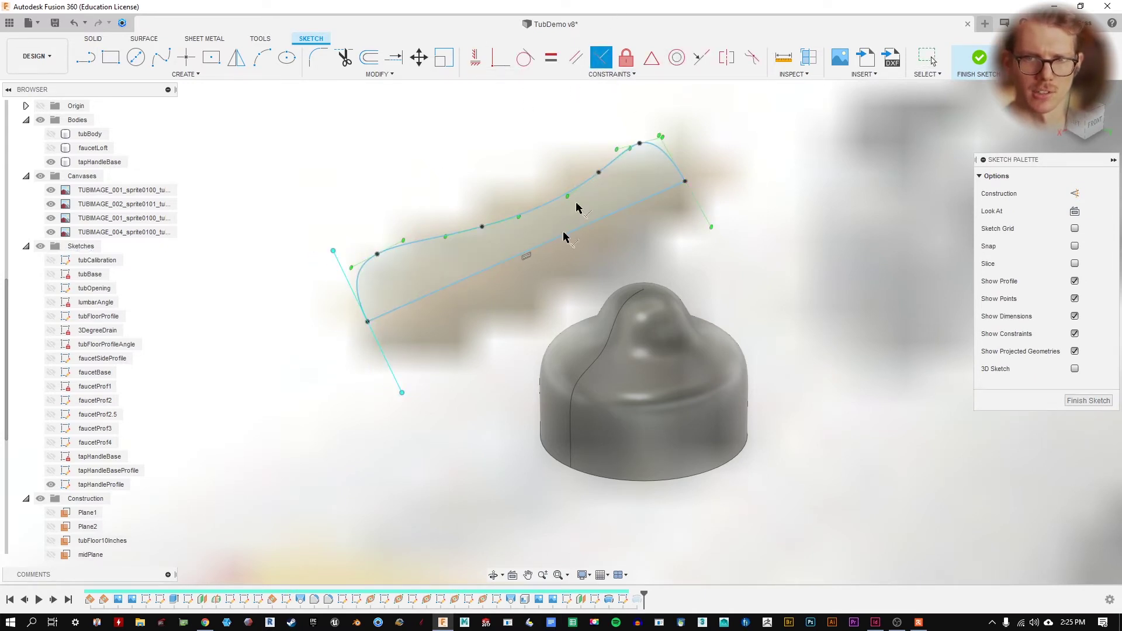
pyautogui.click(348, 289)
pyautogui.click(383, 313)
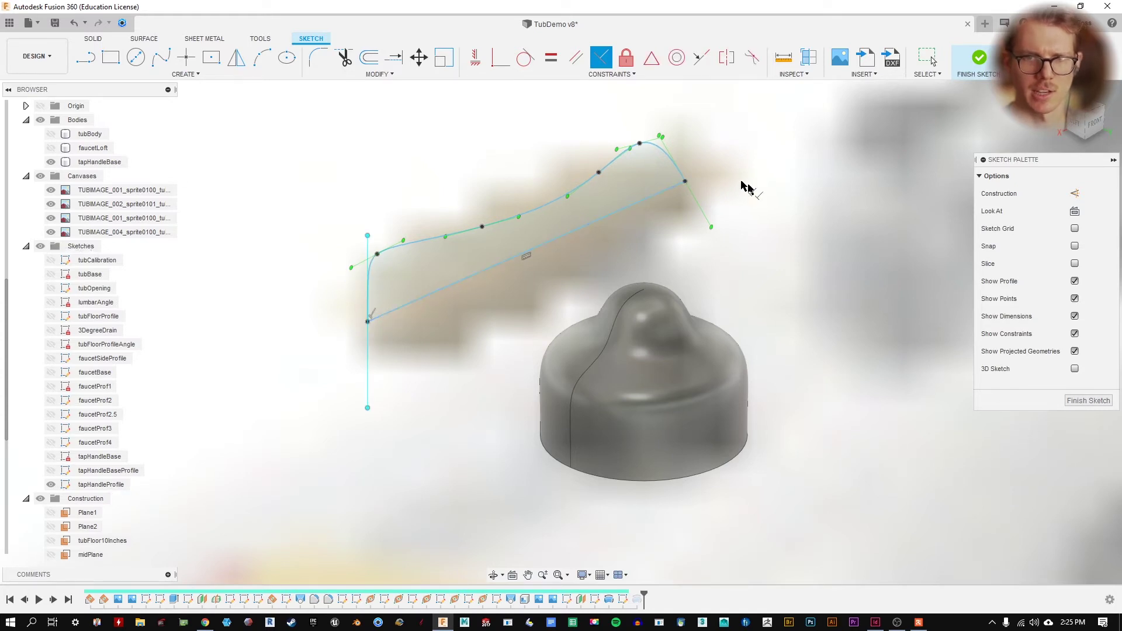
# - Constrain the tangent handle at the spline's upper end perpendicular to the straight line
pyautogui.click(669, 155)
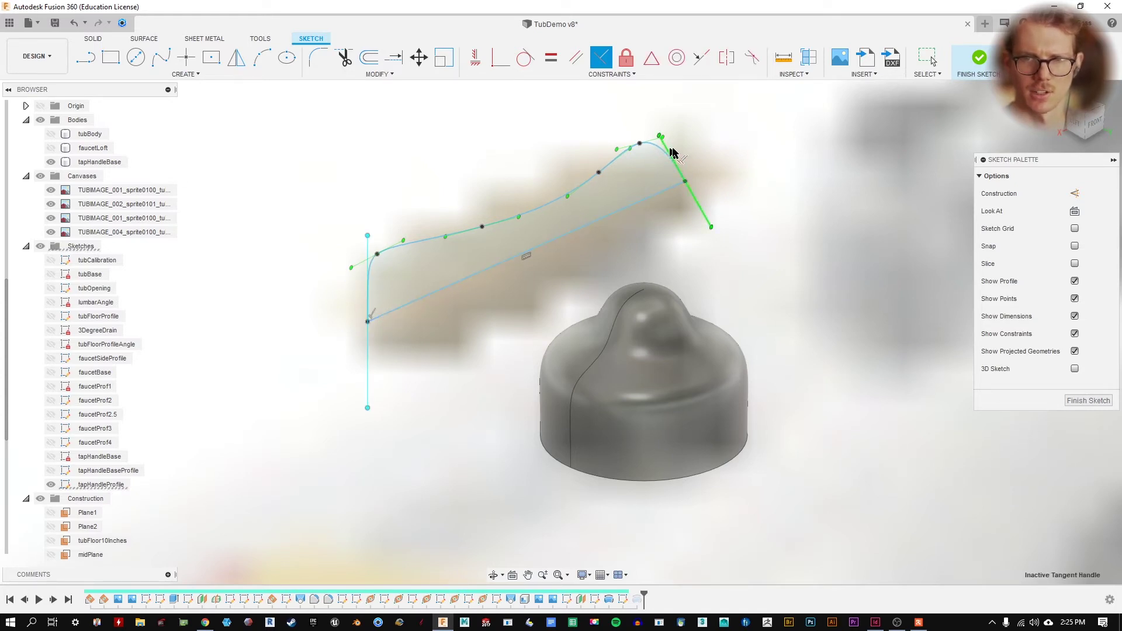
pyautogui.click(679, 185)
pyautogui.press('Escape')
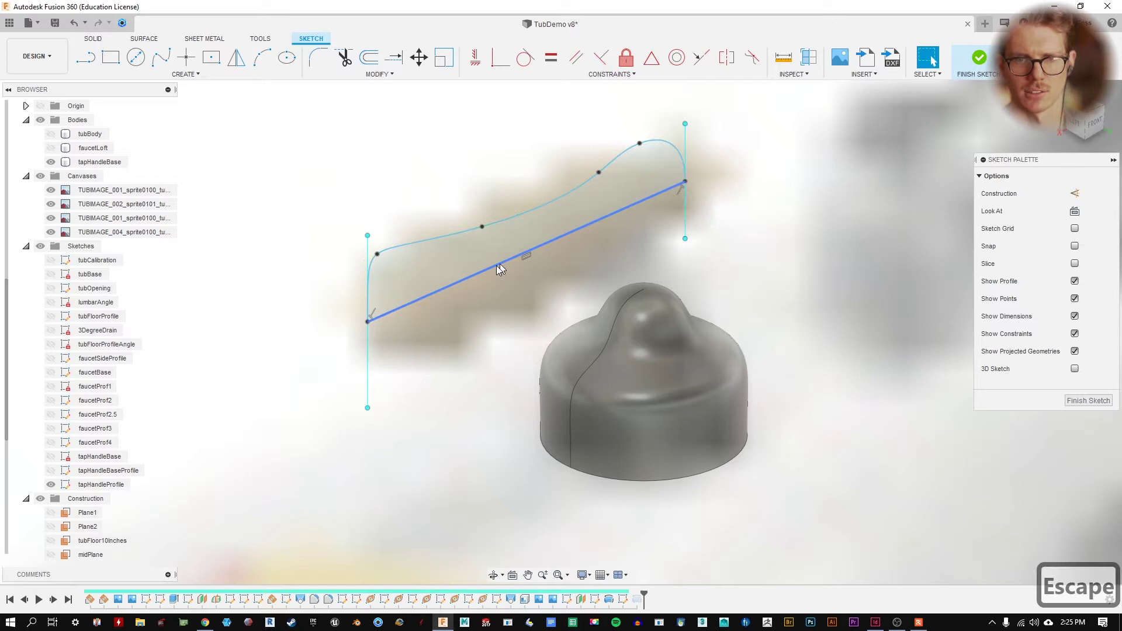
# - Shift the fit point near the spline's lower end inward along the handle, adjust its tangent handle, and finish the sketch
pyautogui.moveTo(377, 253)
pyautogui.mouseDown()
pyautogui.moveTo(401, 265)
pyautogui.moveTo(394, 246)
pyautogui.mouseUp()
pyautogui.click(369, 239)
pyautogui.click(395, 247)
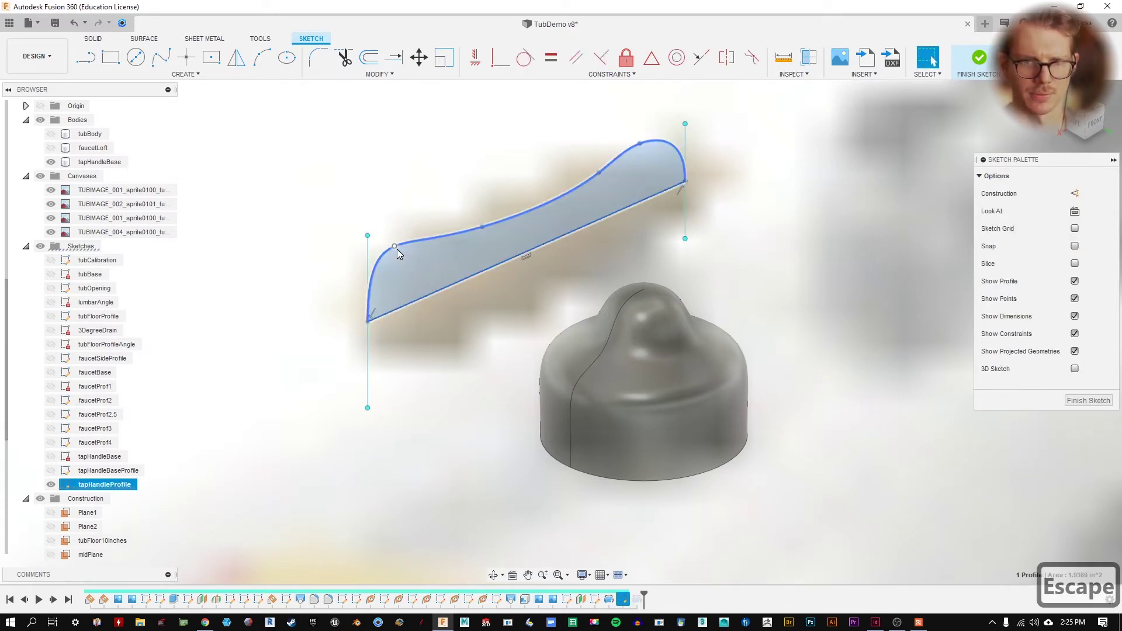
pyautogui.moveTo(418, 239); pyautogui.dragTo(411, 240)
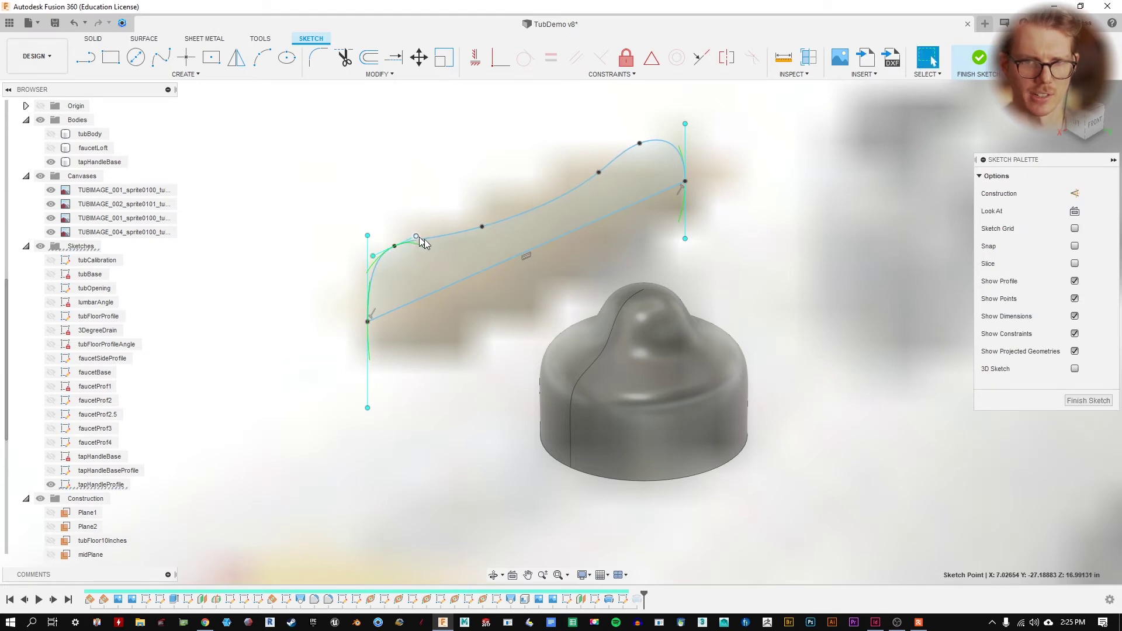
pyautogui.click(929, 267)
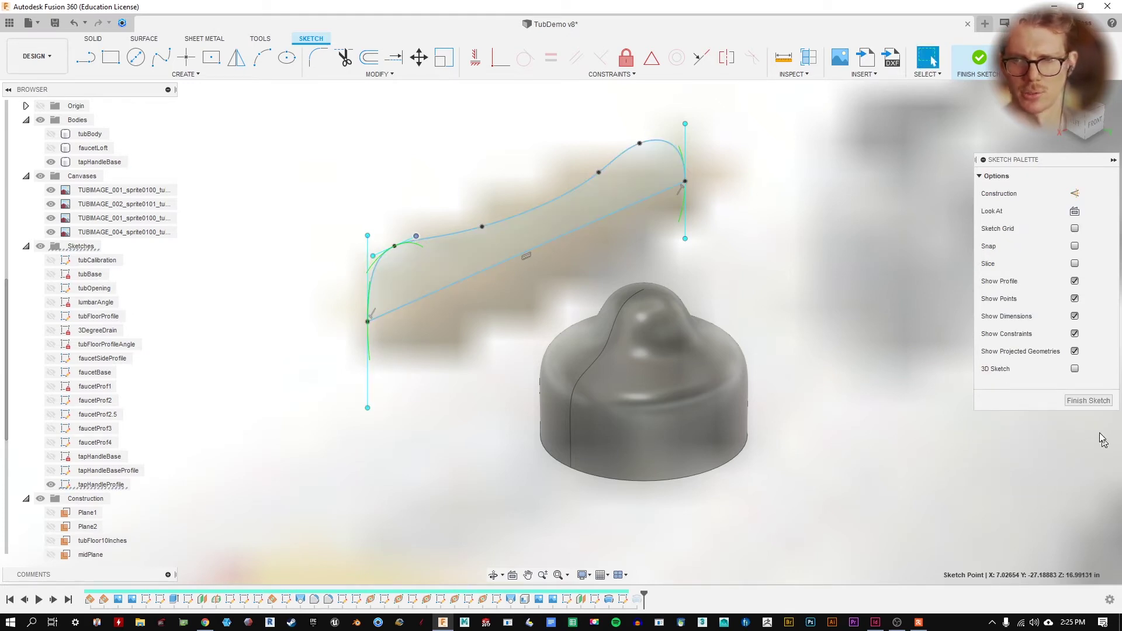
pyautogui.click(1088, 400)
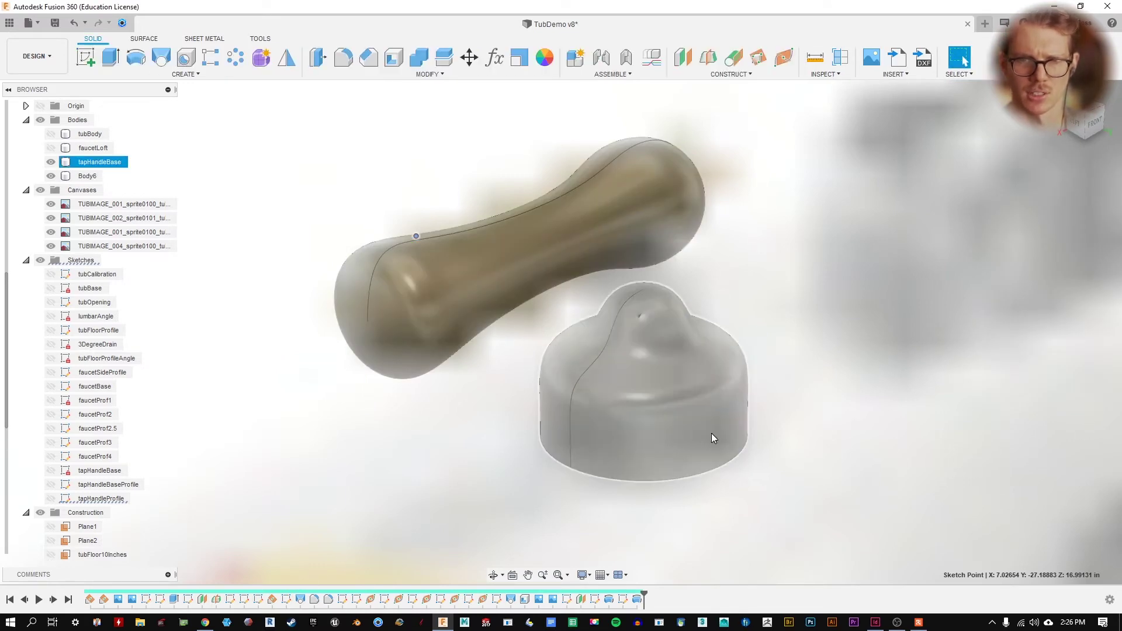
# - Reopen the tapHandleProfile sketch and shift the whole profile slightly toward its lower end over the canvas handle
pyautogui.doubleClick(617, 597)
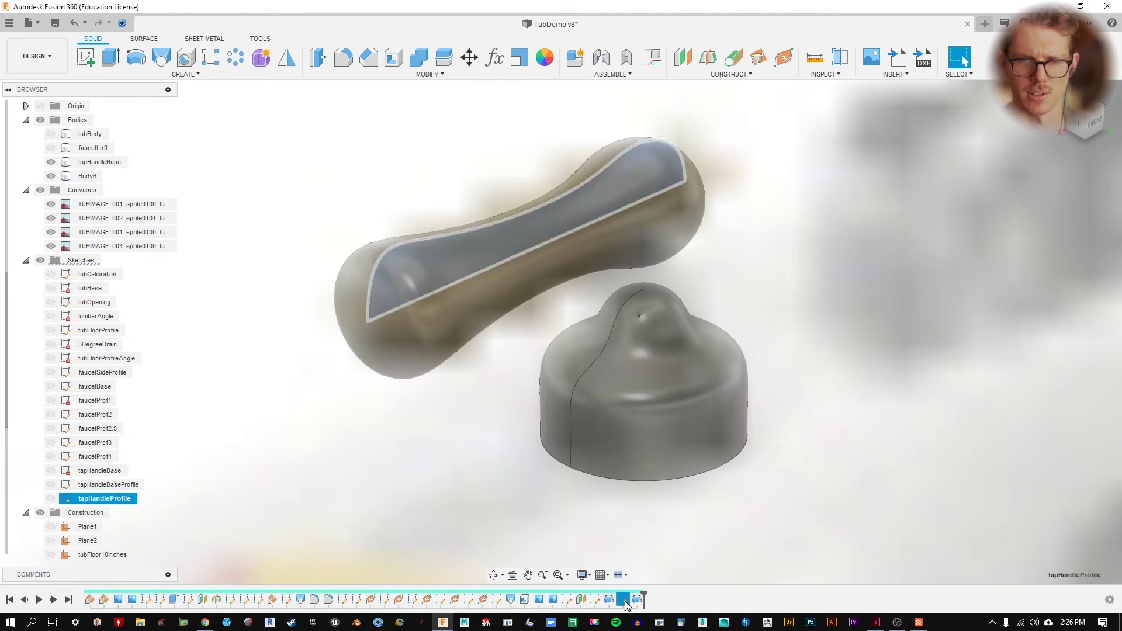
pyautogui.click(398, 254)
pyautogui.moveTo(487, 225); pyautogui.dragTo(472, 223)
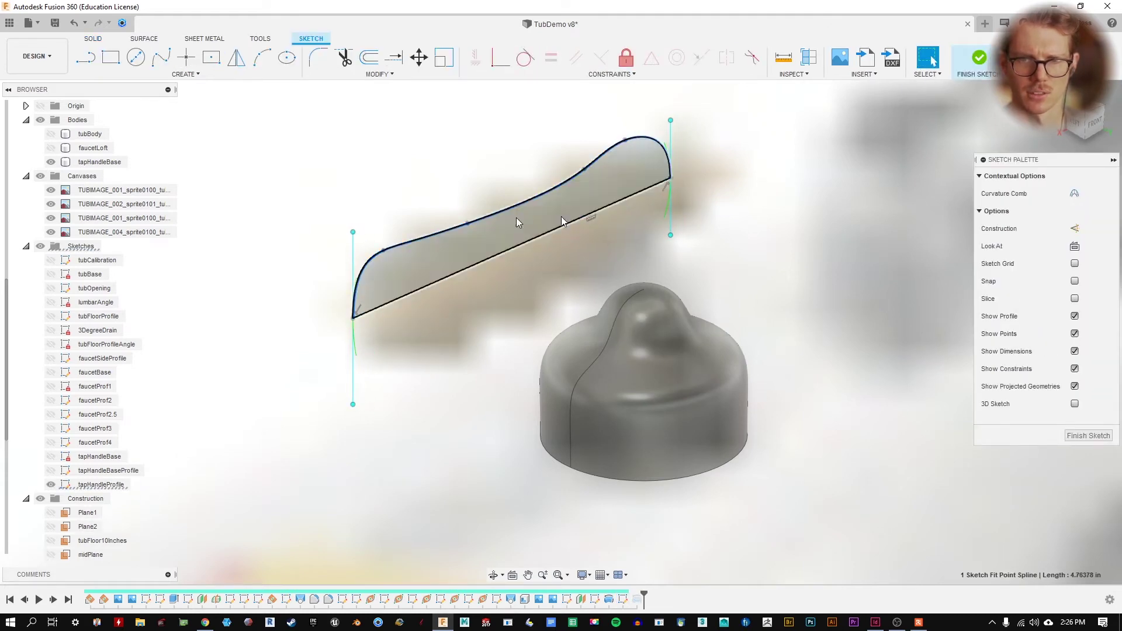
# - Lower the two fit points near the spline's upper end toward the straight line and adjust the outer point's tangent handle
pyautogui.click(624, 142)
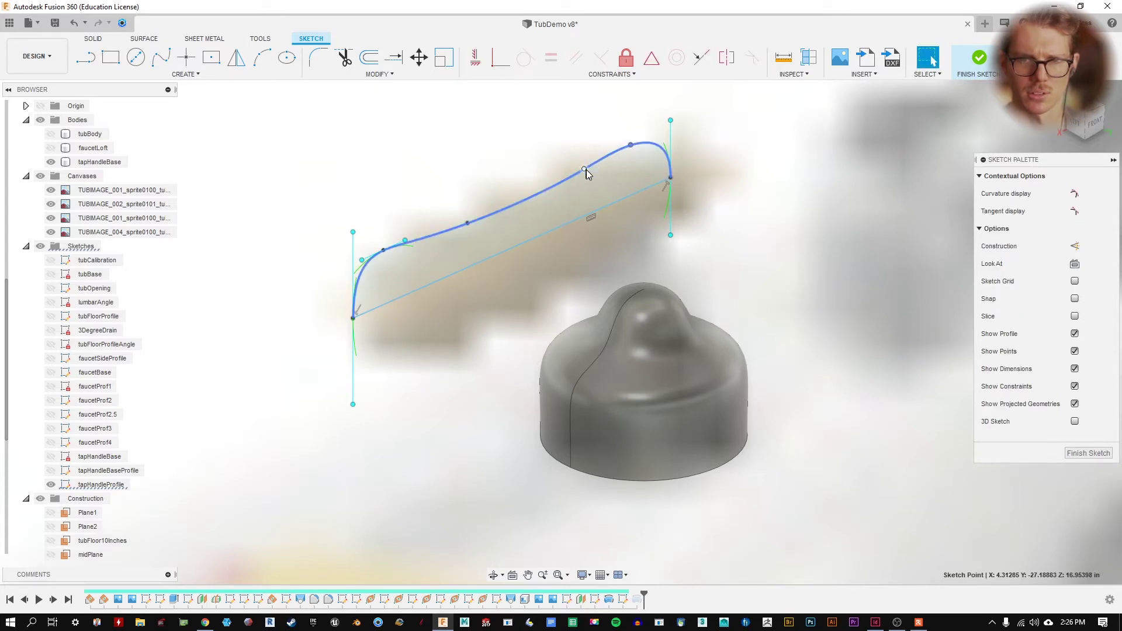
pyautogui.moveTo(632, 148); pyautogui.dragTo(637, 158)
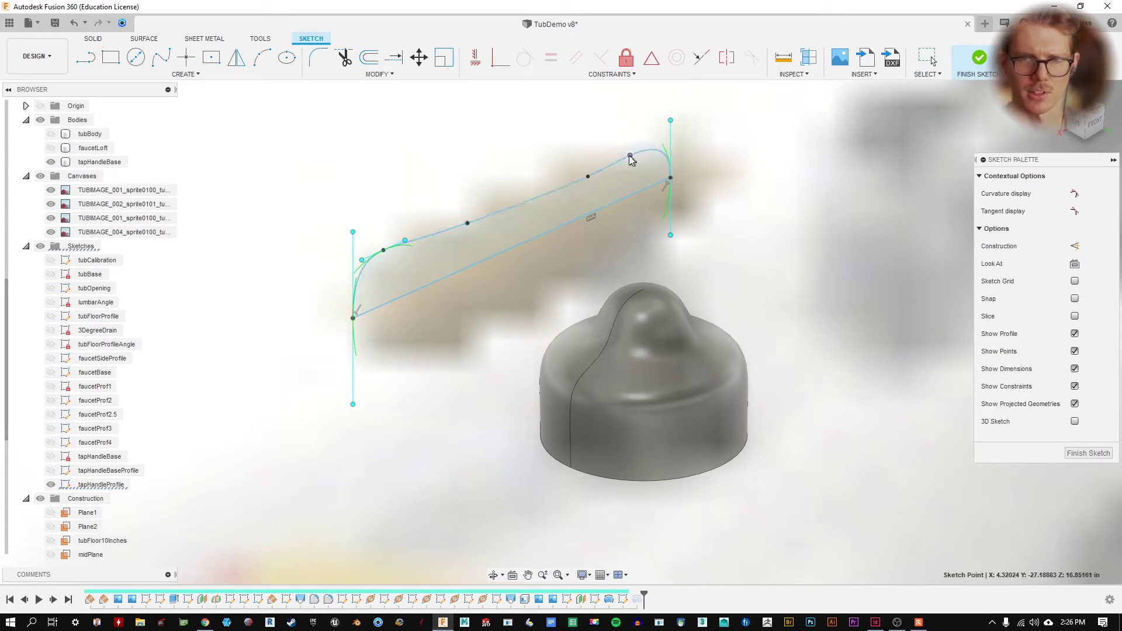
pyautogui.click(629, 156)
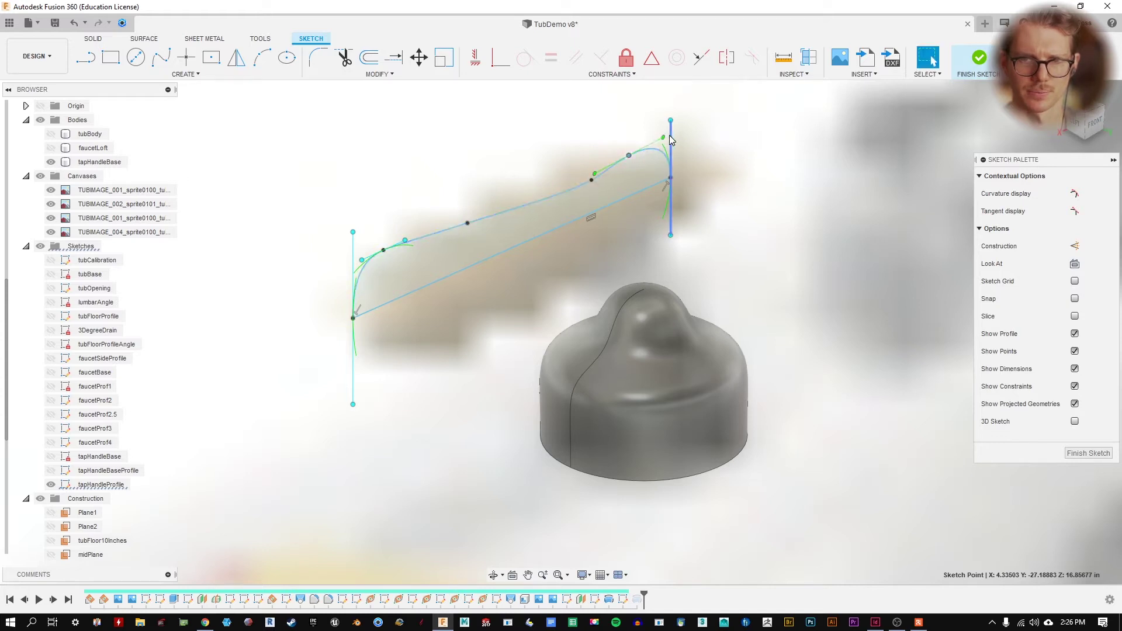
pyautogui.moveTo(665, 140); pyautogui.dragTo(631, 161)
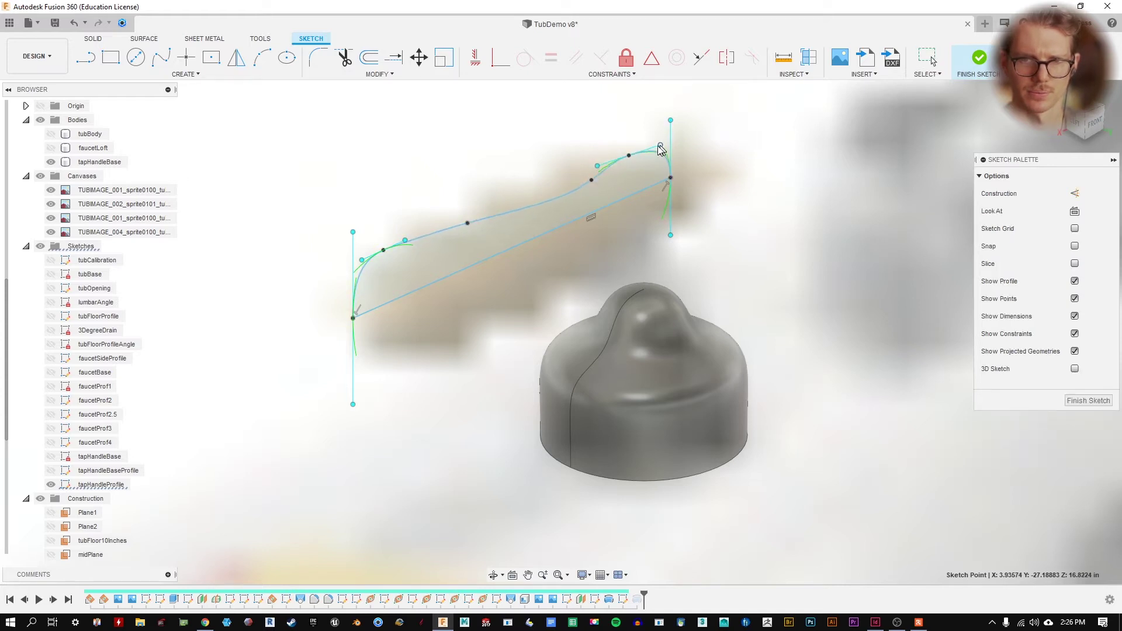
# - Delete the fit point nearest the spline's upper end and the one at mid-length, and finish the sketch
pyautogui.press('Delete')
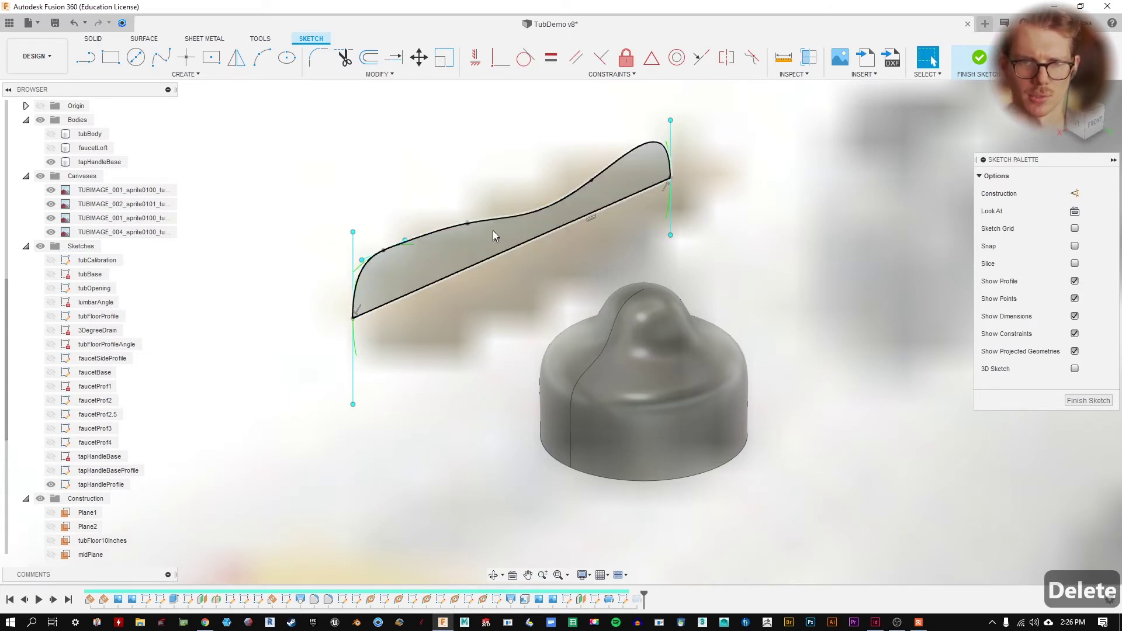
pyautogui.click(467, 224)
pyautogui.press('Delete')
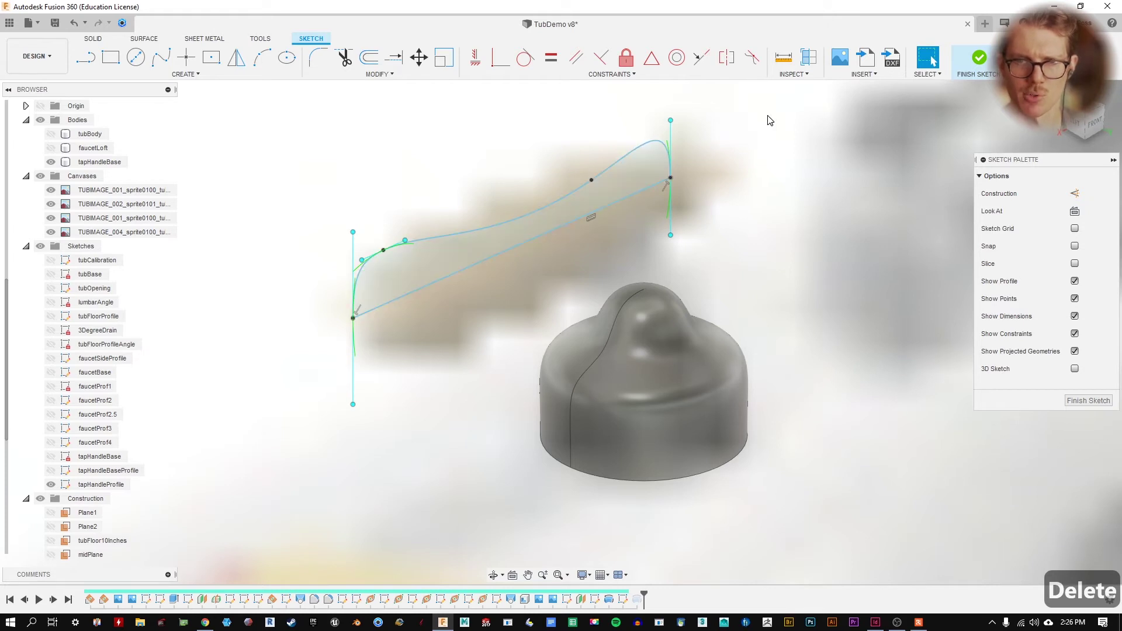
pyautogui.moveTo(735, 169); pyautogui.dragTo(747, 179, button='middle')
pyautogui.click(980, 58)
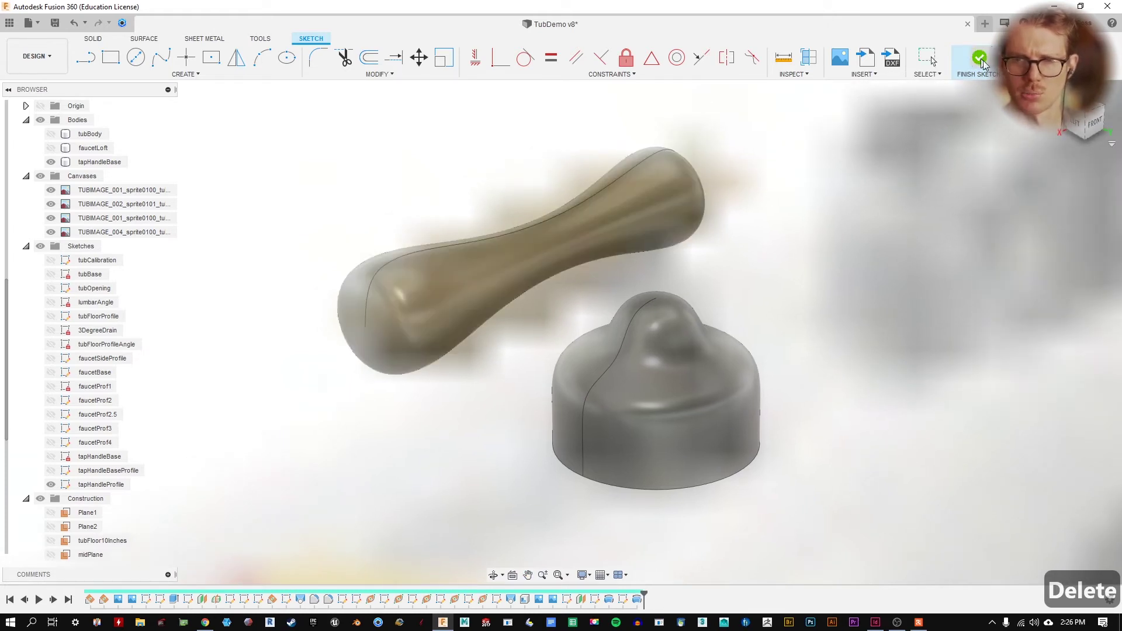
# - Hide the reference canvases and examine the tap handle and its base from the front
pyautogui.click(725, 304)
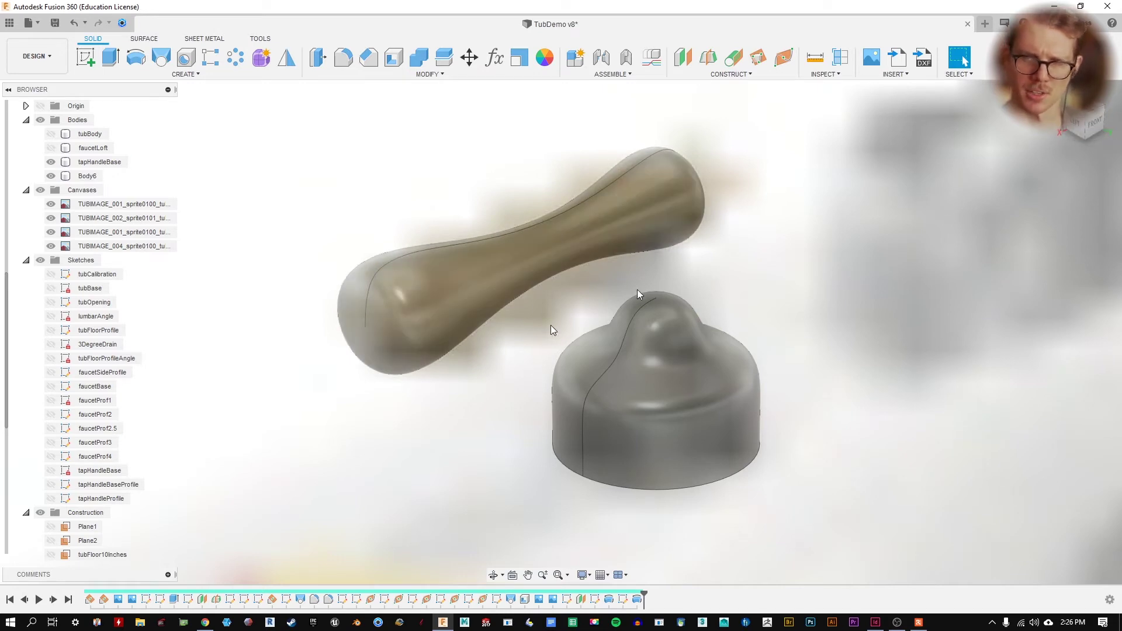
pyautogui.click(40, 190)
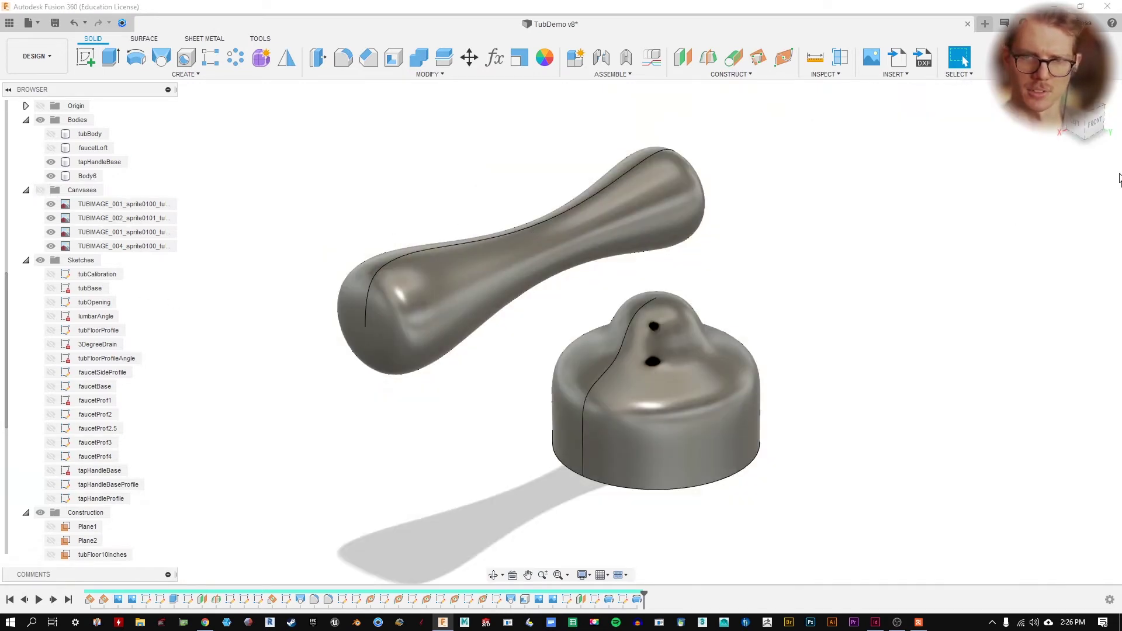
pyautogui.click(1088, 127)
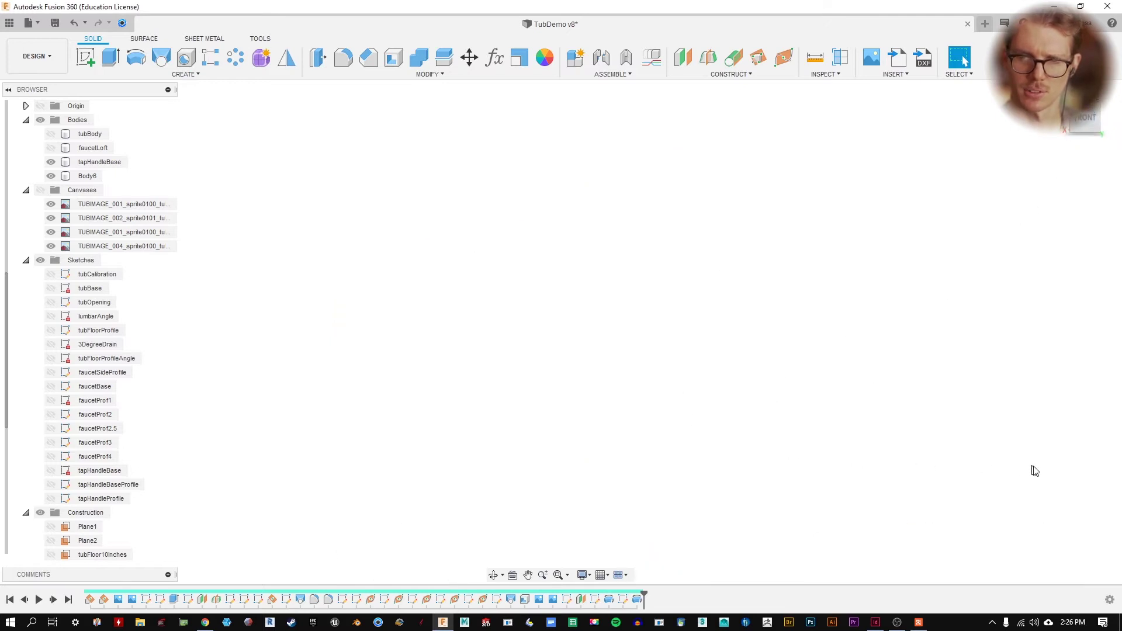
pyautogui.press('F6')
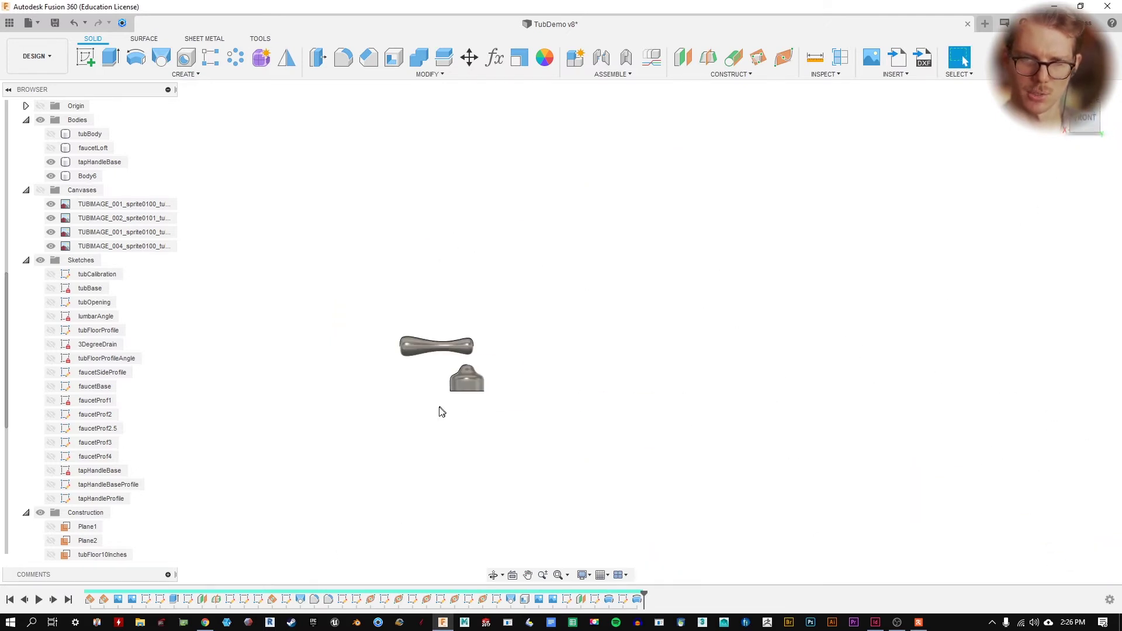
pyautogui.scroll(2, 524, 326)
pyautogui.scroll(-3, 503, 321)
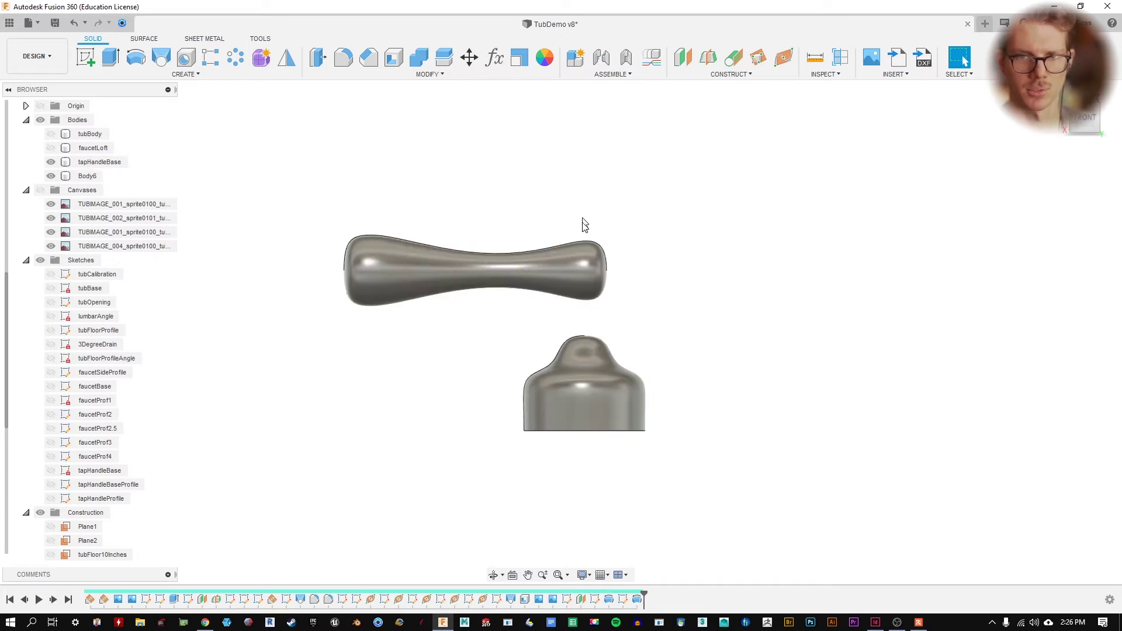
# - Reopen the tapHandleProfile sketch and move the whole profile by about -0.24 in in X and -0.07 in in Y
pyautogui.rightClick(624, 610)
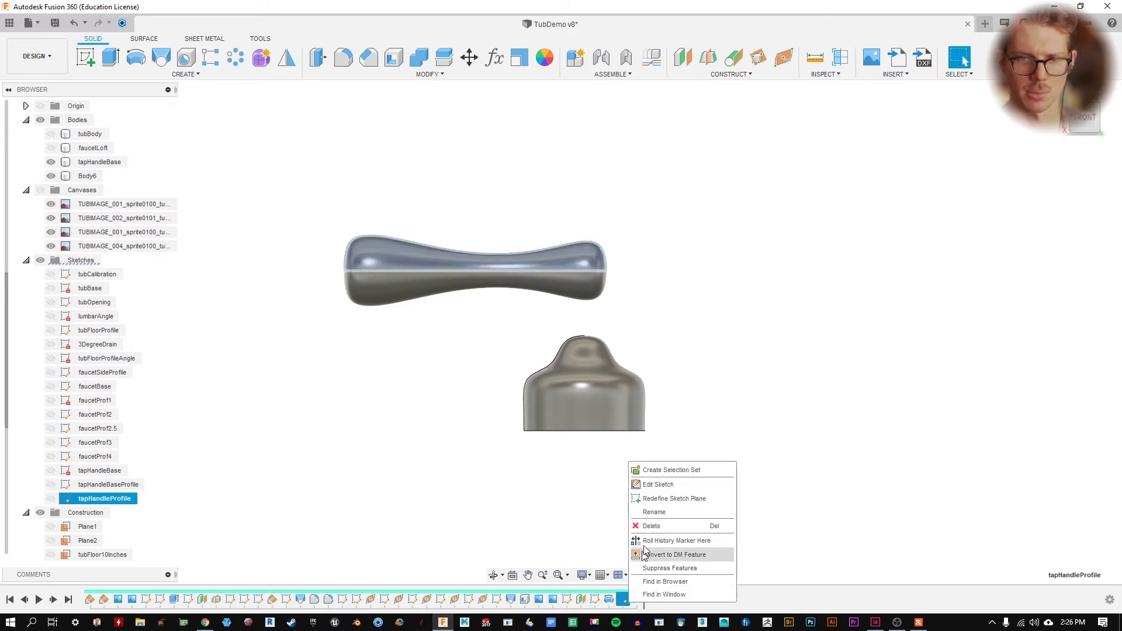
pyautogui.click(655, 484)
pyautogui.click(576, 272)
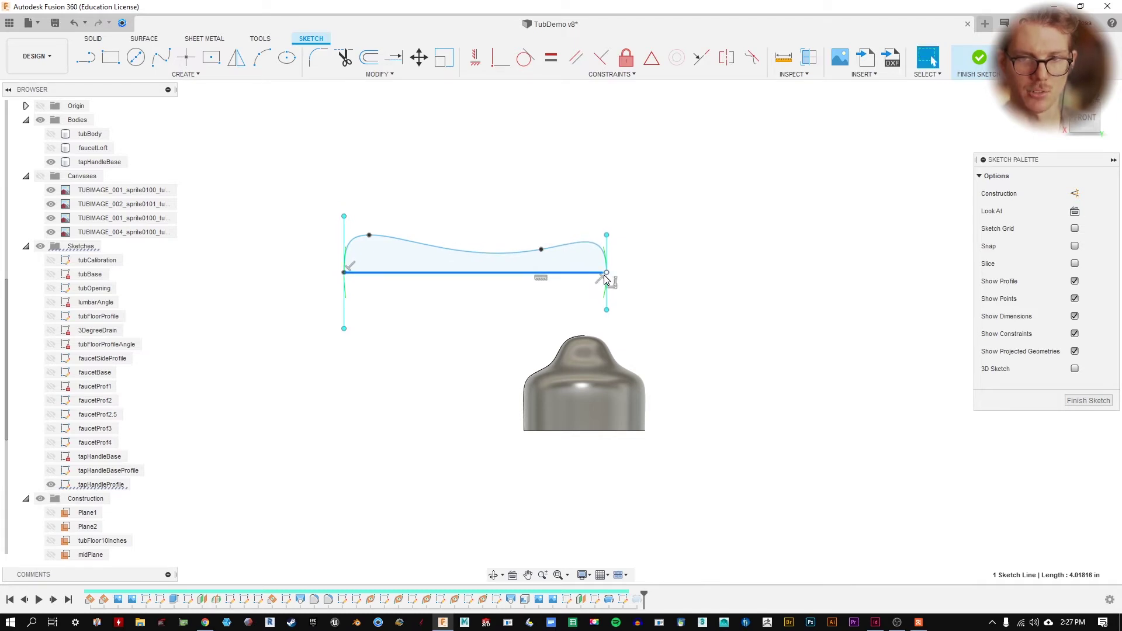
pyautogui.click(605, 274)
pyautogui.hotkey('ctrl', 'z')
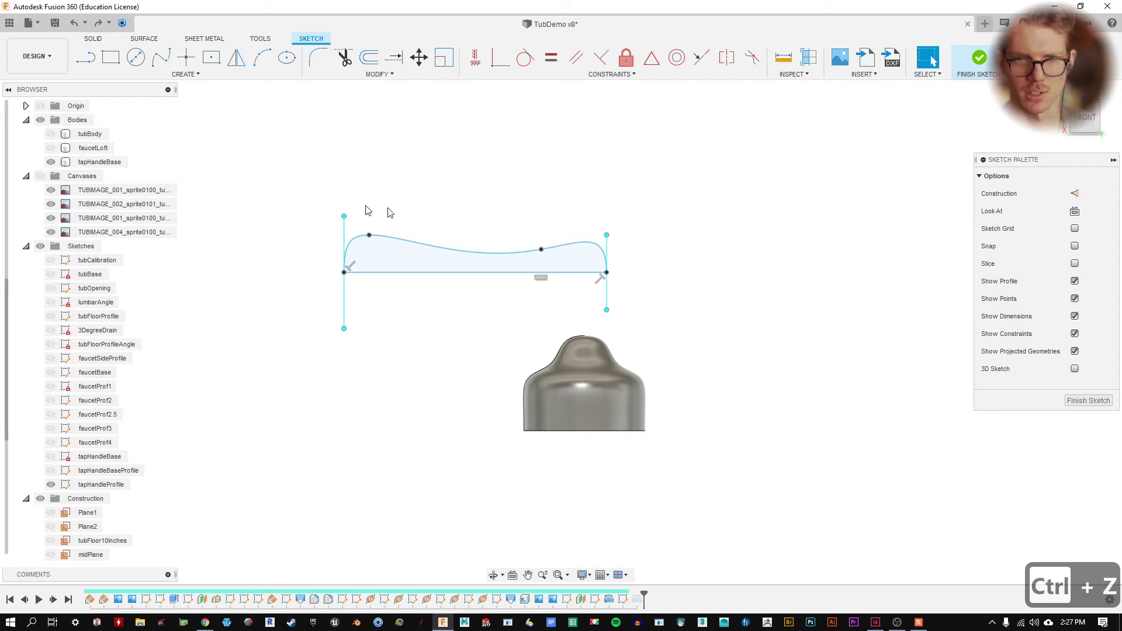
pyautogui.click(419, 57)
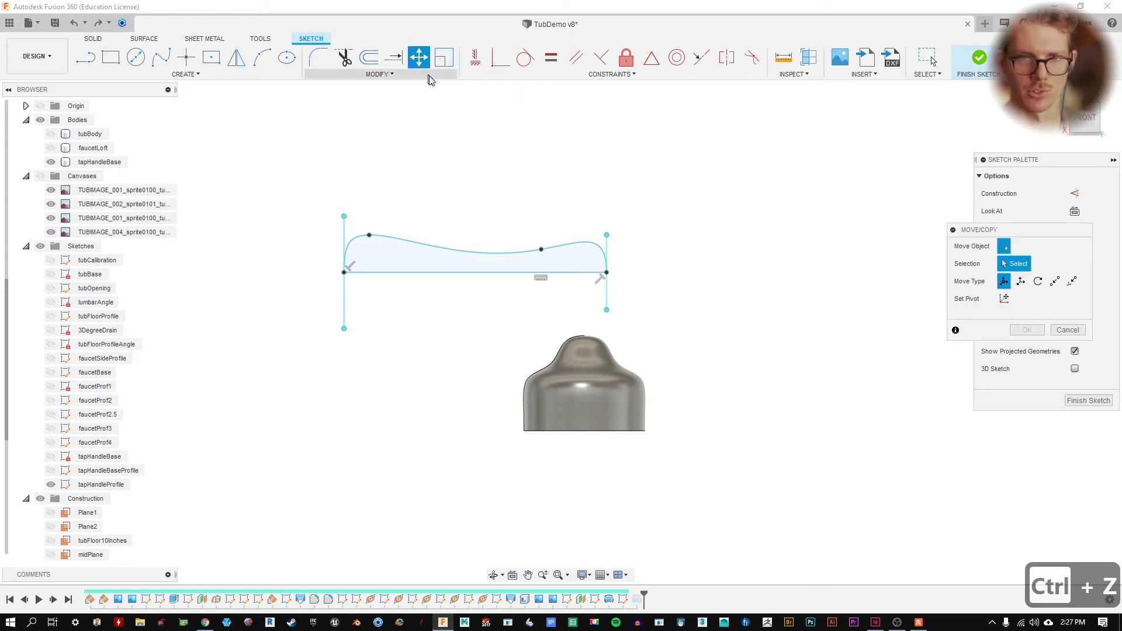
pyautogui.moveTo(264, 170)
pyautogui.mouseDown()
pyautogui.moveTo(519, 277)
pyautogui.moveTo(695, 313)
pyautogui.moveTo(698, 336)
pyautogui.mouseUp()
pyautogui.moveTo(460, 258)
pyautogui.mouseDown()
pyautogui.moveTo(501, 264)
pyautogui.moveTo(476, 260)
pyautogui.mouseUp()
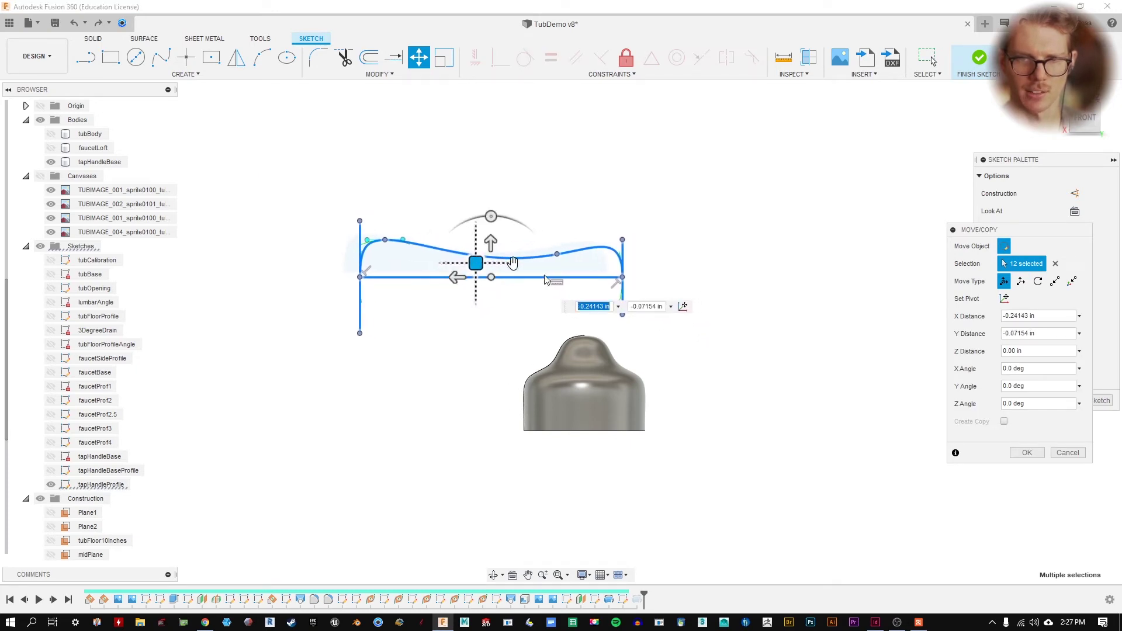
pyautogui.click(1027, 452)
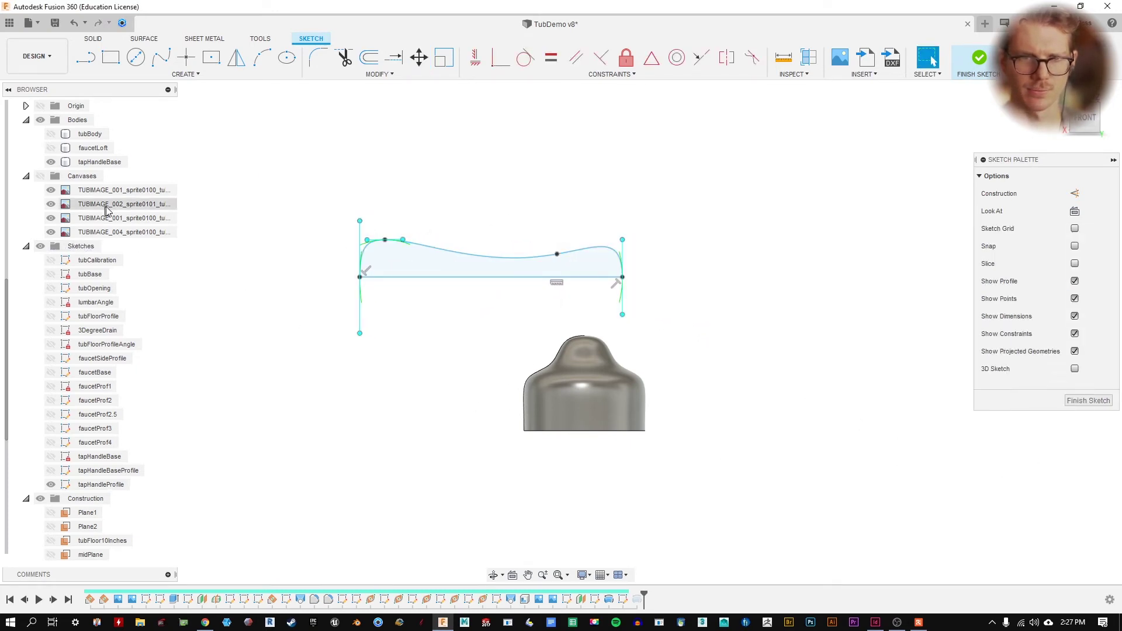
# - Restore the leftFront named view, show the canvases again, and finish the handle sketch
pyautogui.scroll(3, 46, 157)
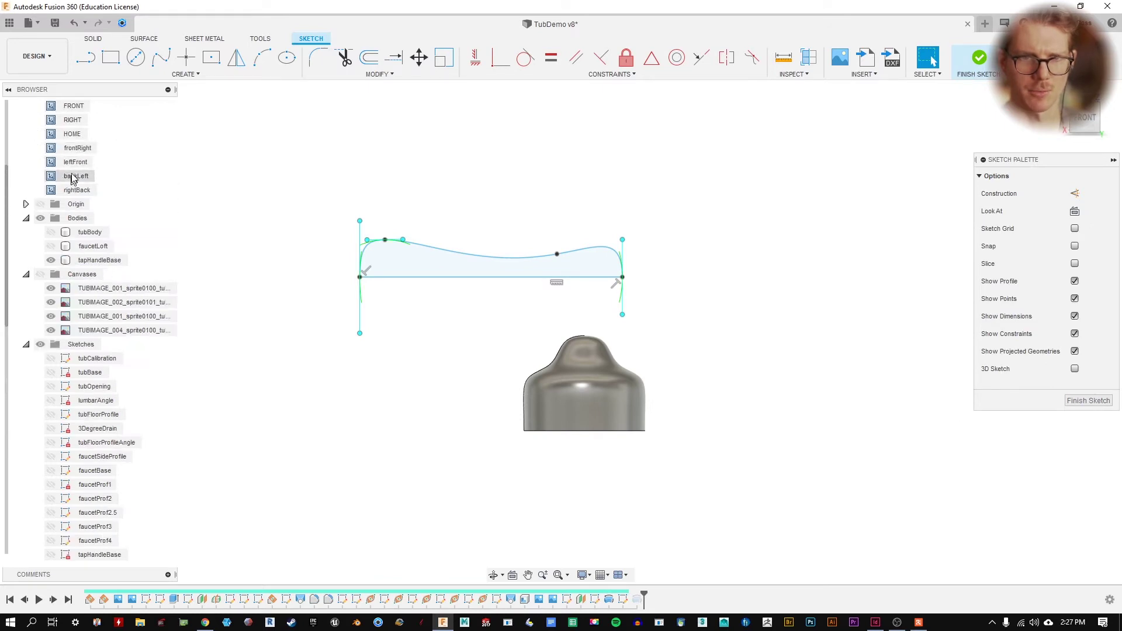
pyautogui.doubleClick(75, 162)
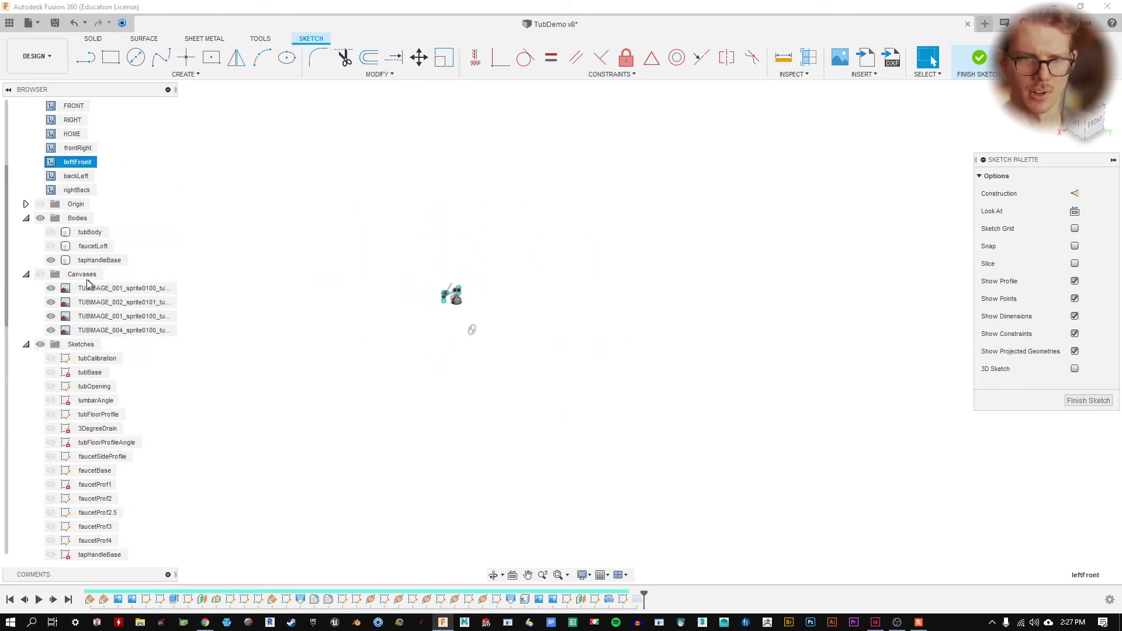
pyautogui.click(40, 274)
pyautogui.scroll(5, 500, 279)
pyautogui.scroll(5, 475, 290)
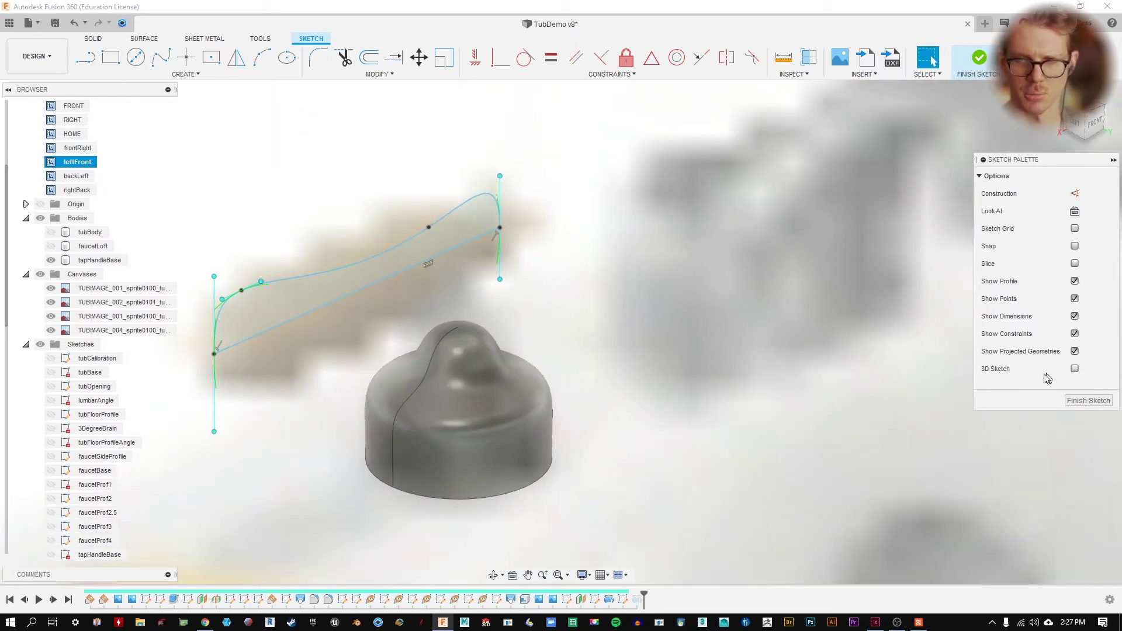
pyautogui.click(1080, 402)
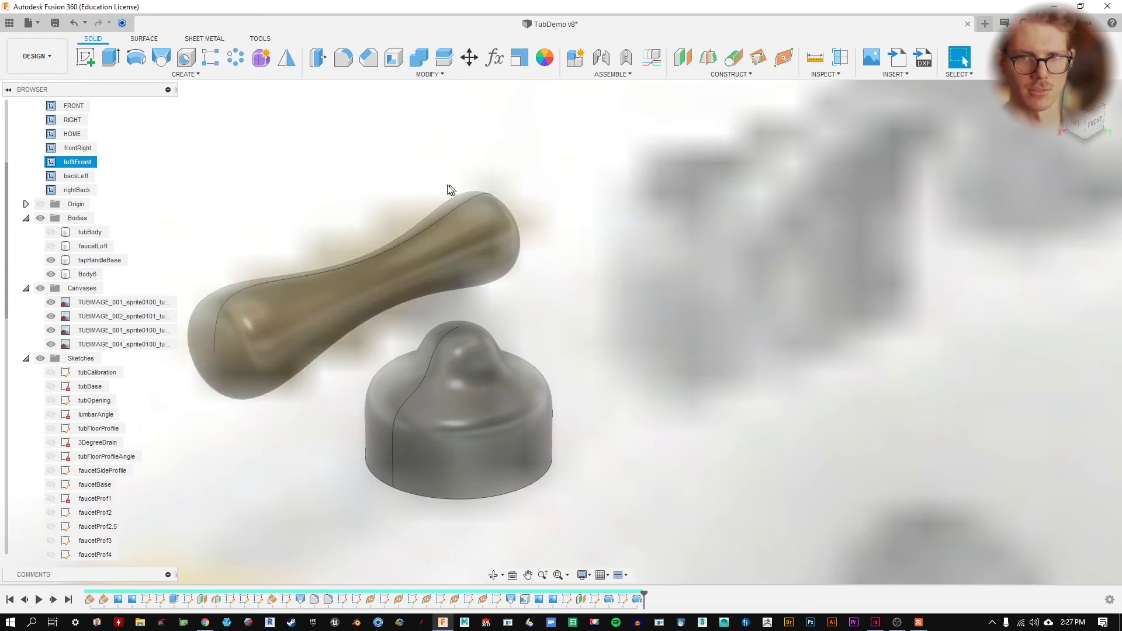
# - Create a construction plane tangent to the tap handle base's face at its top point, and restore the leftFront view
pyautogui.click(732, 75)
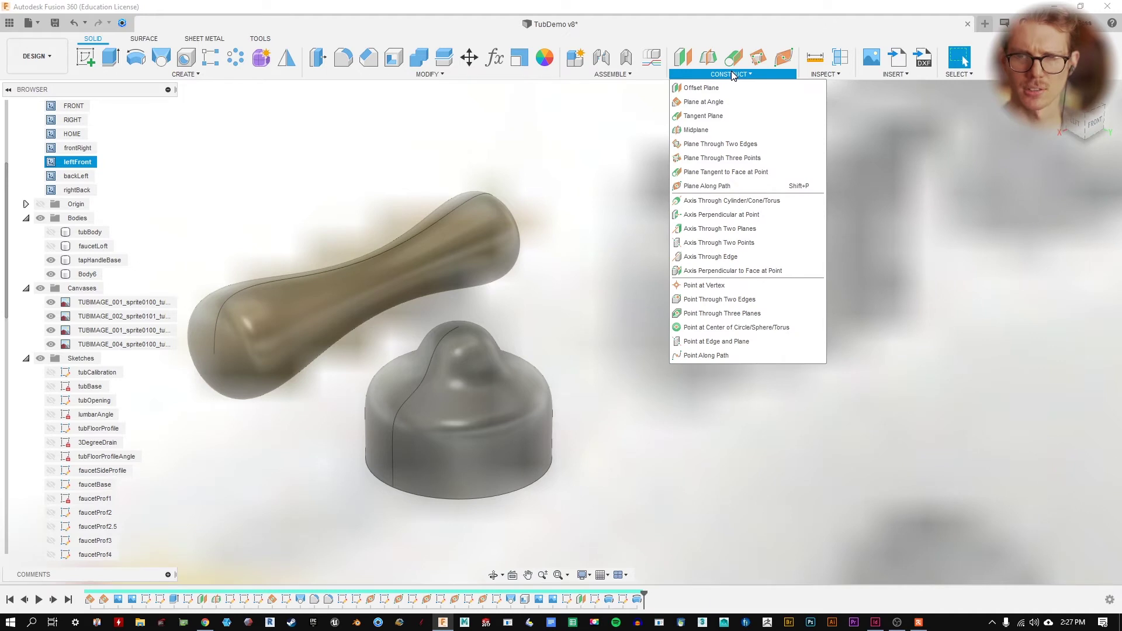
pyautogui.click(769, 174)
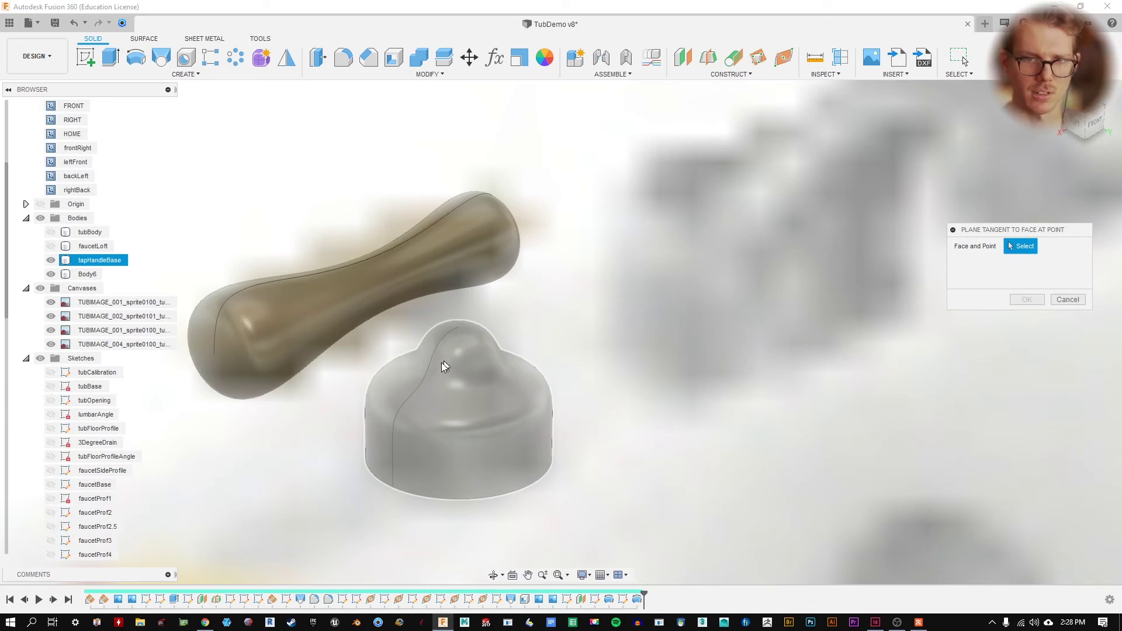
pyautogui.click(461, 332)
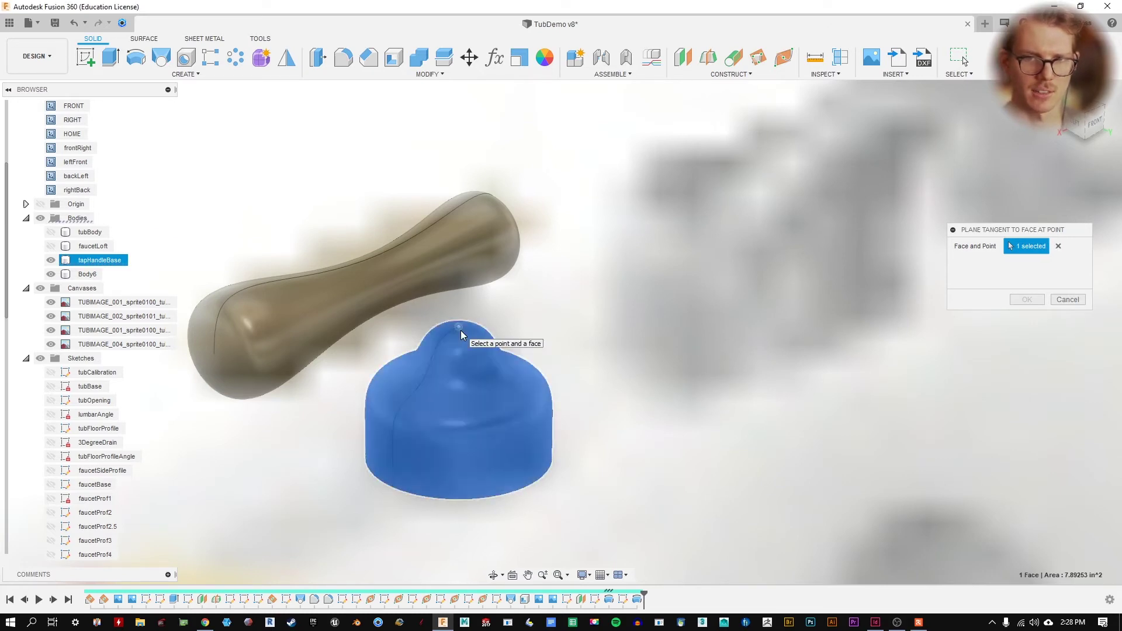
pyautogui.click(460, 331)
pyautogui.keyDown('shift'); pyautogui.moveTo(464, 349); pyautogui.dragTo(461, 340, button='middle'); pyautogui.keyUp('shift')
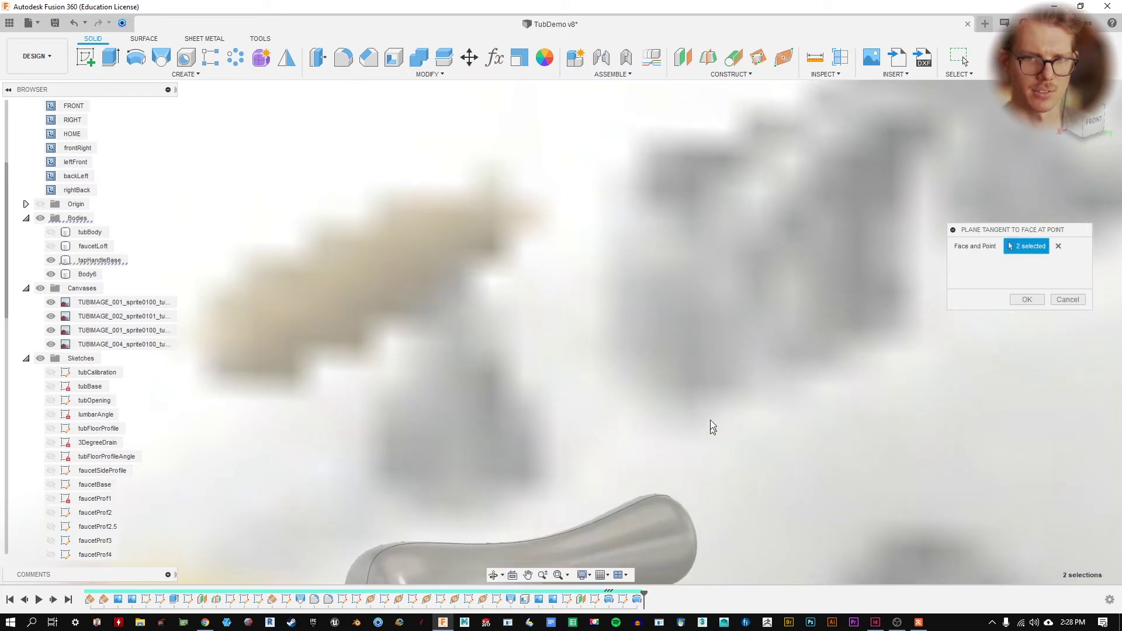
pyautogui.moveTo(709, 422); pyautogui.dragTo(579, 55, button='middle')
pyautogui.keyDown('shift'); pyautogui.moveTo(561, 270); pyautogui.dragTo(561, 259, button='middle'); pyautogui.keyUp('shift')
pyautogui.moveTo(691, 464); pyautogui.dragTo(554, 255, button='middle')
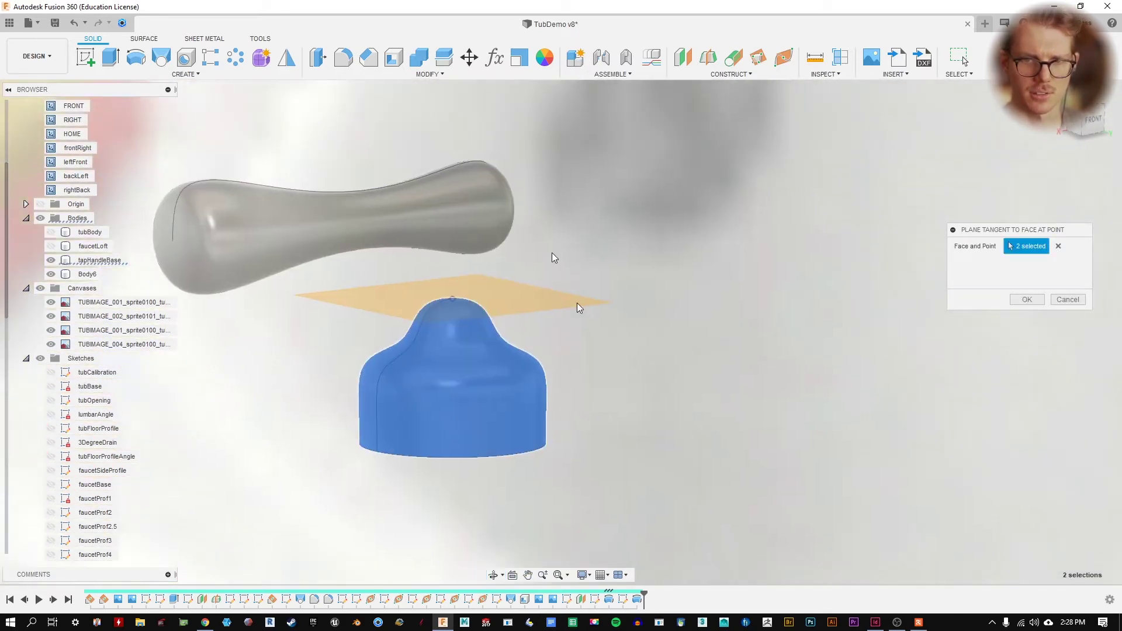
pyautogui.keyDown('shift'); pyautogui.moveTo(580, 432); pyautogui.dragTo(579, 425, button='middle'); pyautogui.keyUp('shift')
pyautogui.moveTo(661, 469); pyautogui.dragTo(633, 273, button='middle')
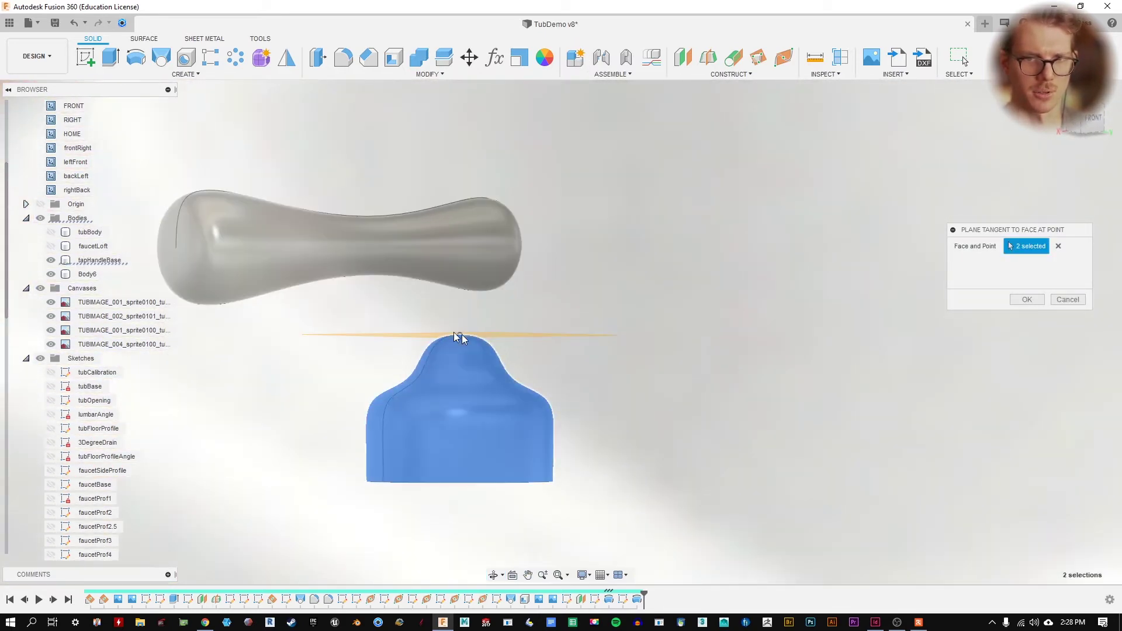
pyautogui.doubleClick(76, 162)
pyautogui.scroll(10, 457, 301)
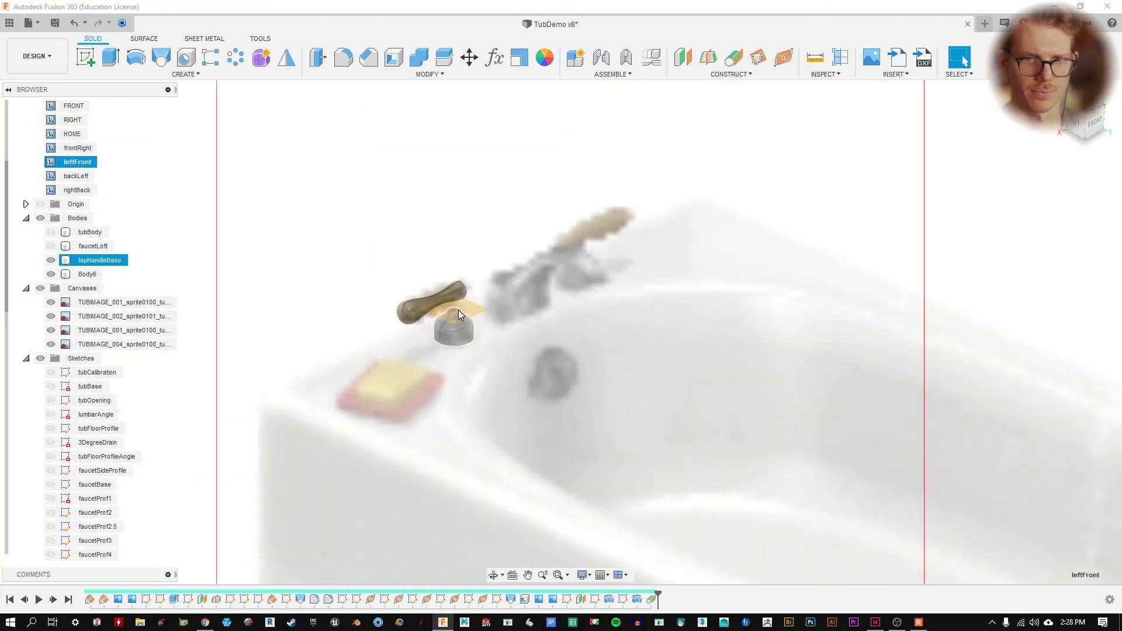
# - Start a sketch on the construction plane above the tap handle base and draw a circle about 0.41 in across, centred on its top point
pyautogui.click(560, 361)
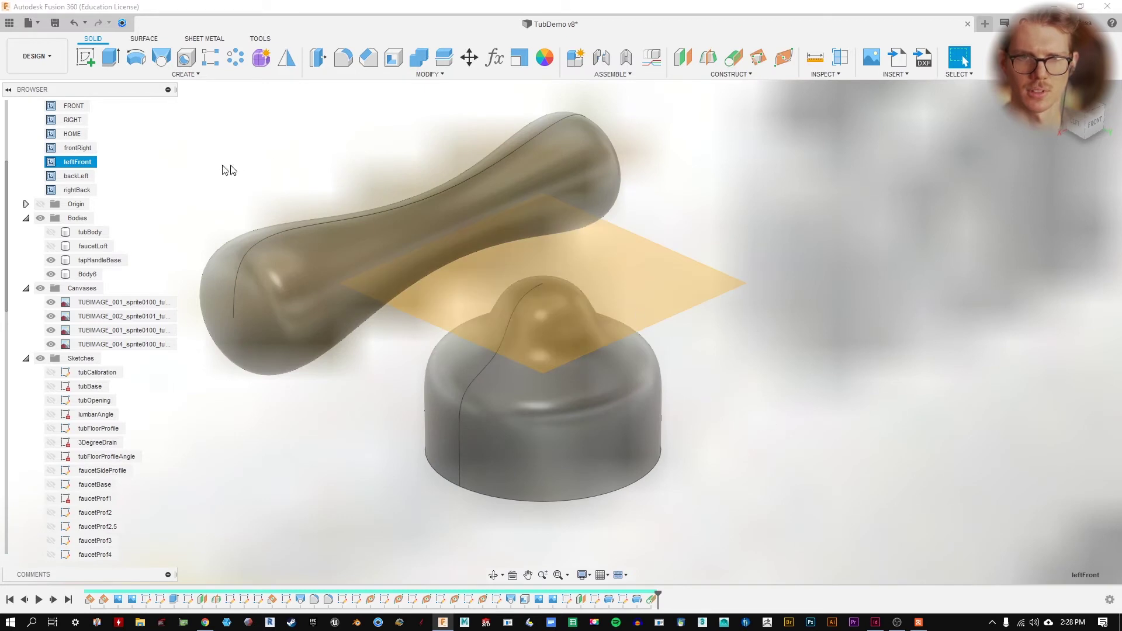
pyautogui.click(85, 57)
pyautogui.click(641, 262)
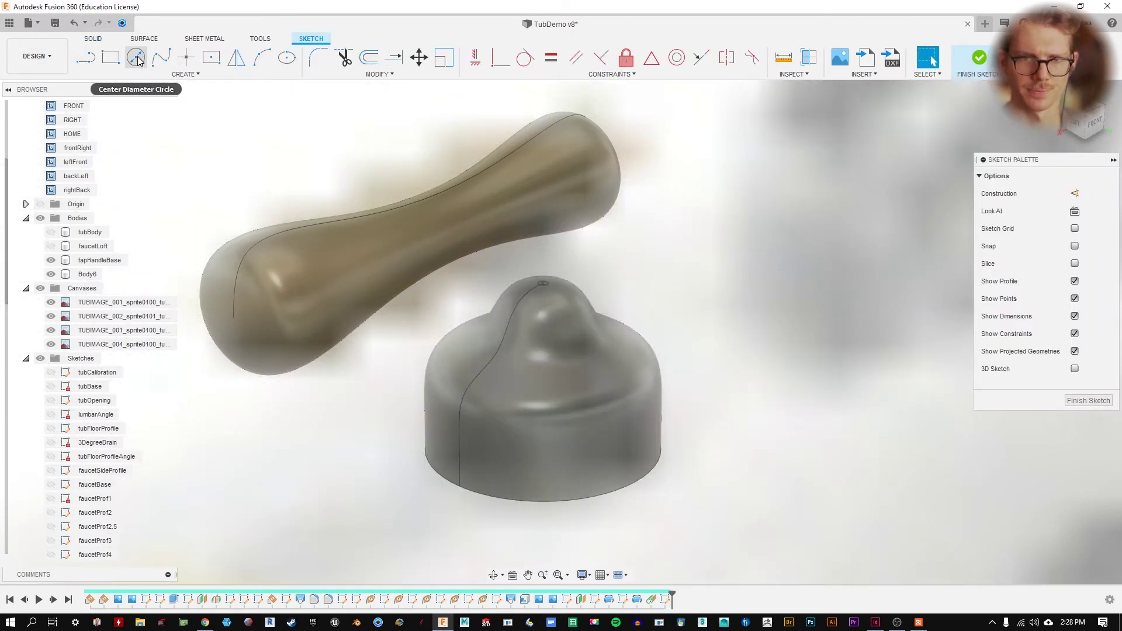
pyautogui.click(137, 59)
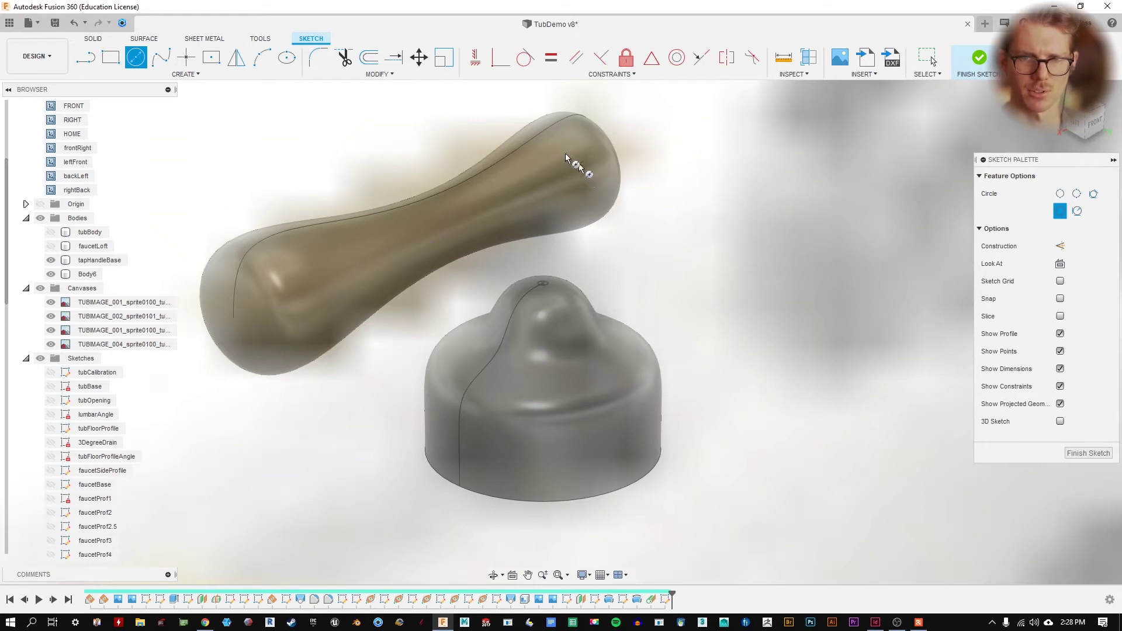
pyautogui.click(543, 283)
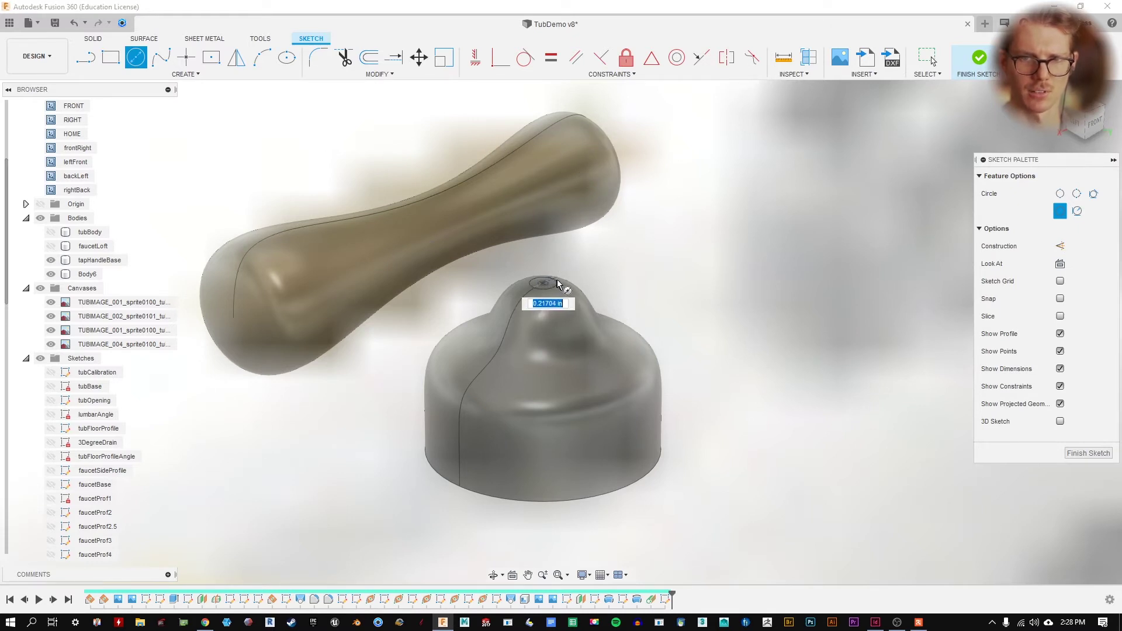
pyautogui.click(569, 288)
# - Dimension the circle's diameter as 1/4 in and finish the sketch
pyautogui.press('d')
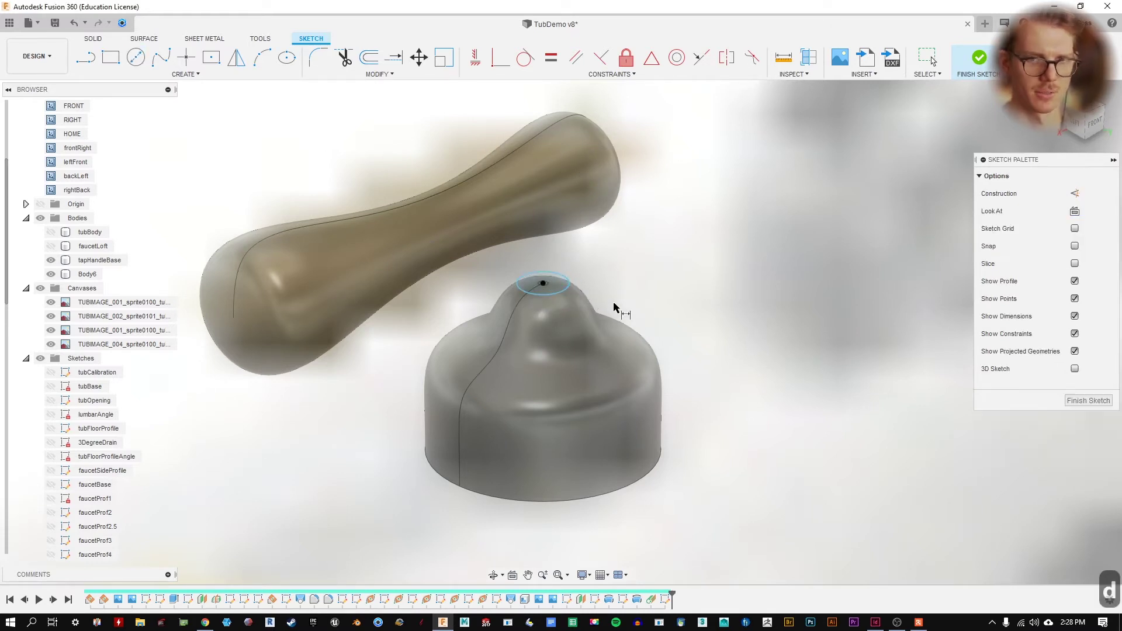
pyautogui.click(517, 282)
pyautogui.click(646, 257)
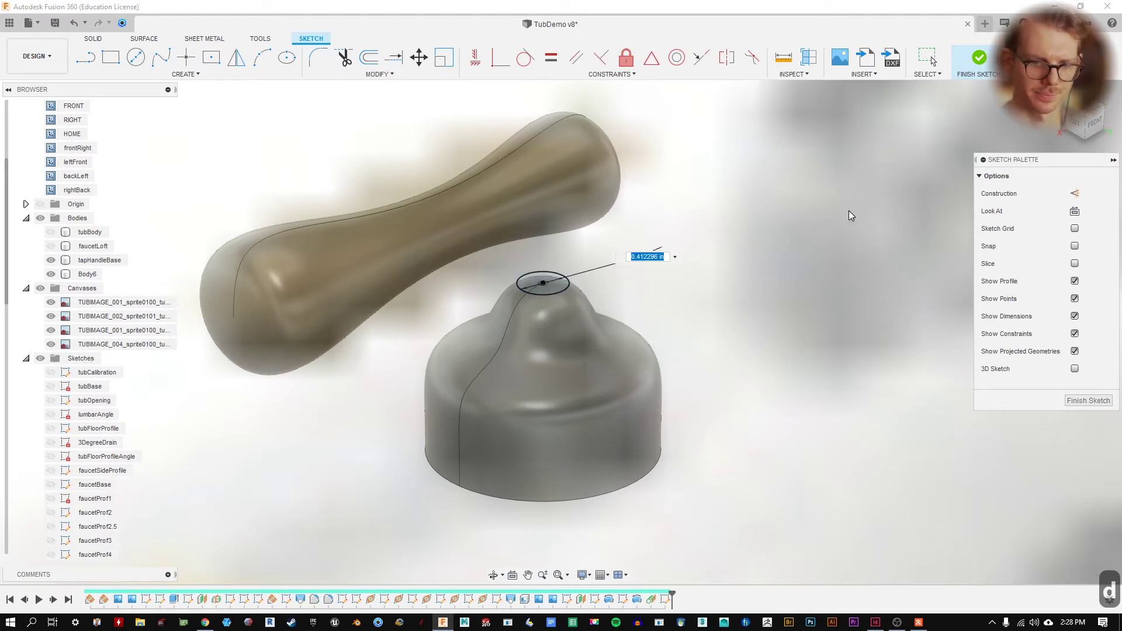
pyautogui.write('1/4')
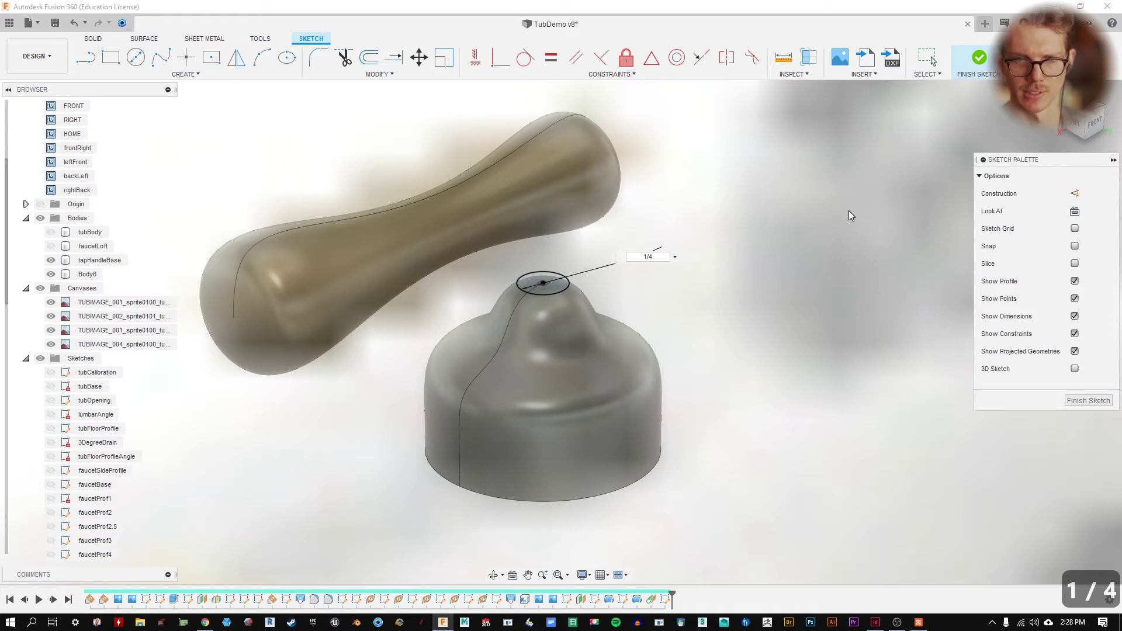
pyautogui.press('Return')
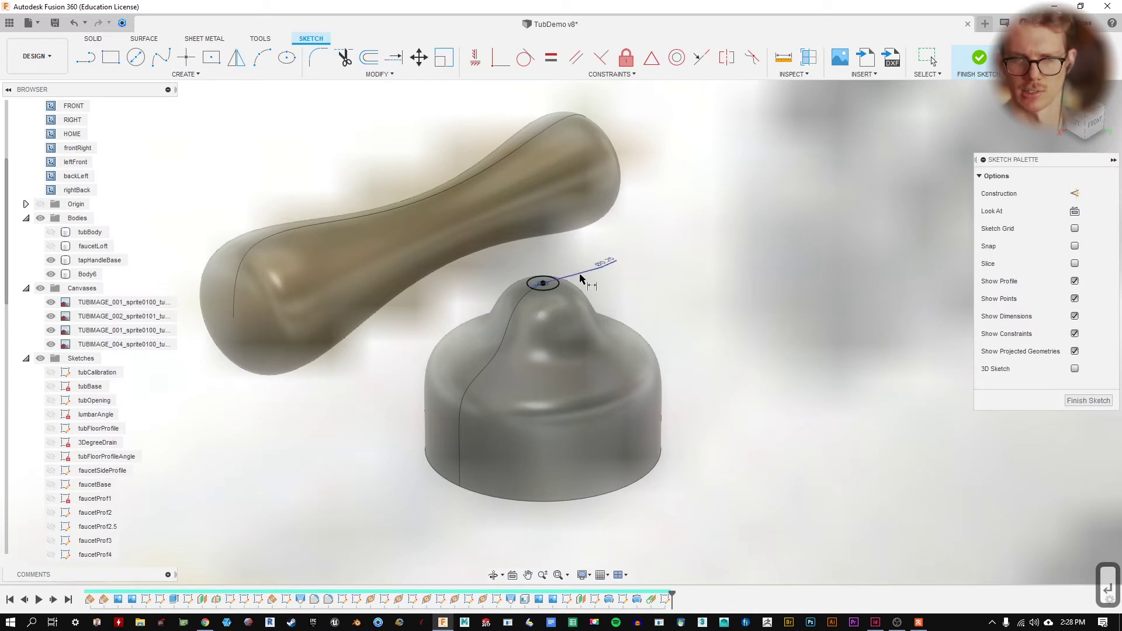
pyautogui.click(1088, 401)
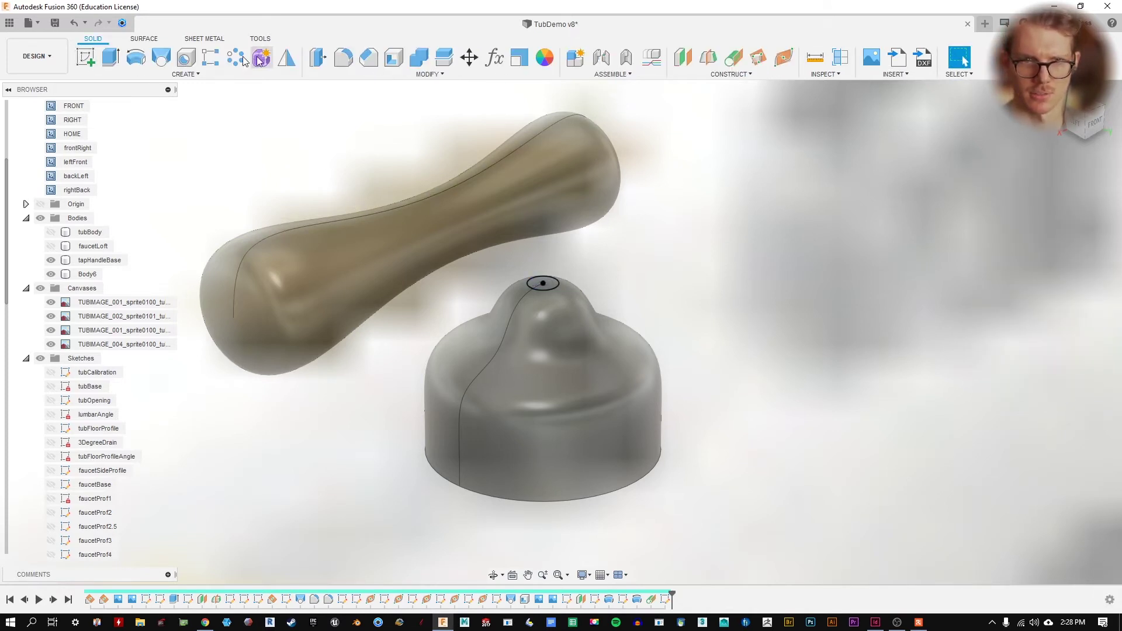
# - Begin extruding the circle 1.60 in upward through the tap handle, with the direction set to Two Sides
pyautogui.click(110, 57)
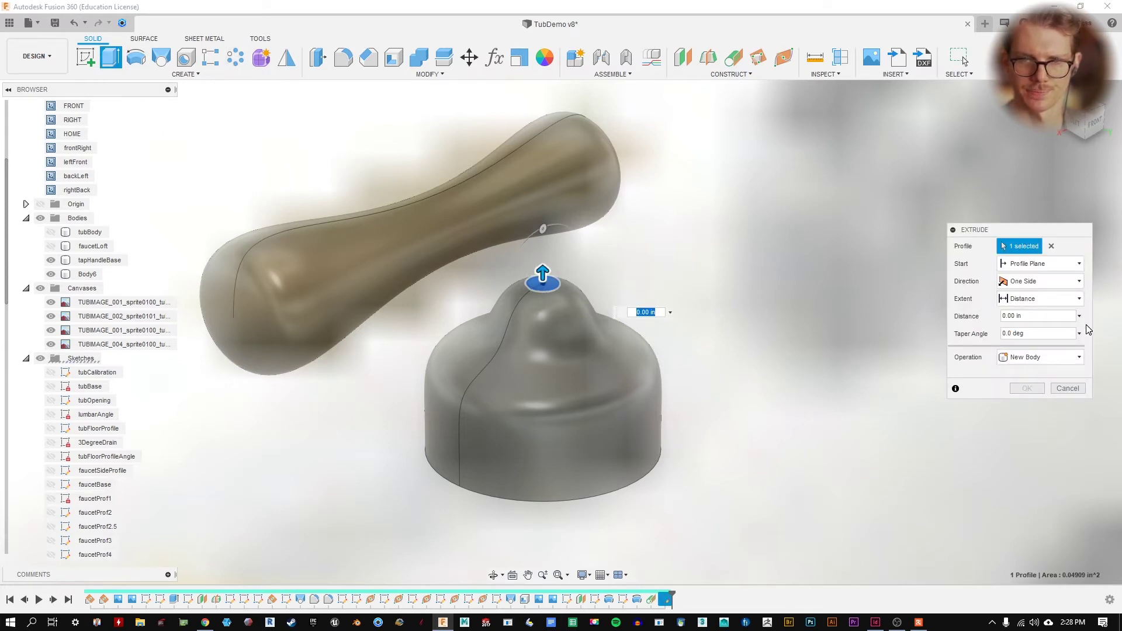
pyautogui.moveTo(538, 283); pyautogui.dragTo(544, 95)
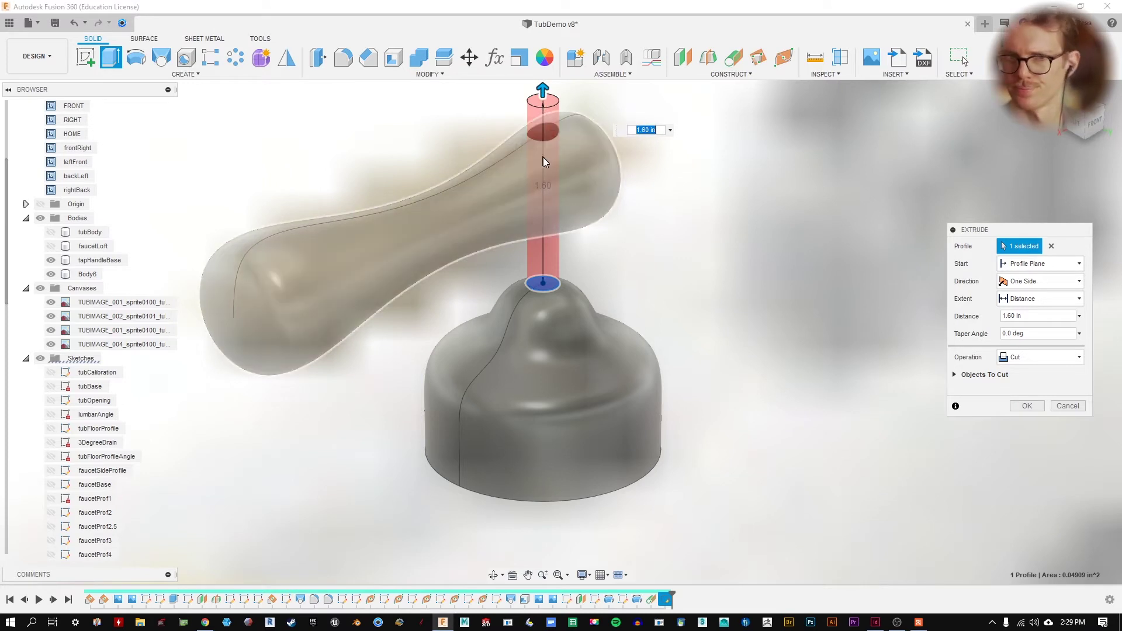
pyautogui.moveTo(724, 211); pyautogui.dragTo(756, 246, button='middle')
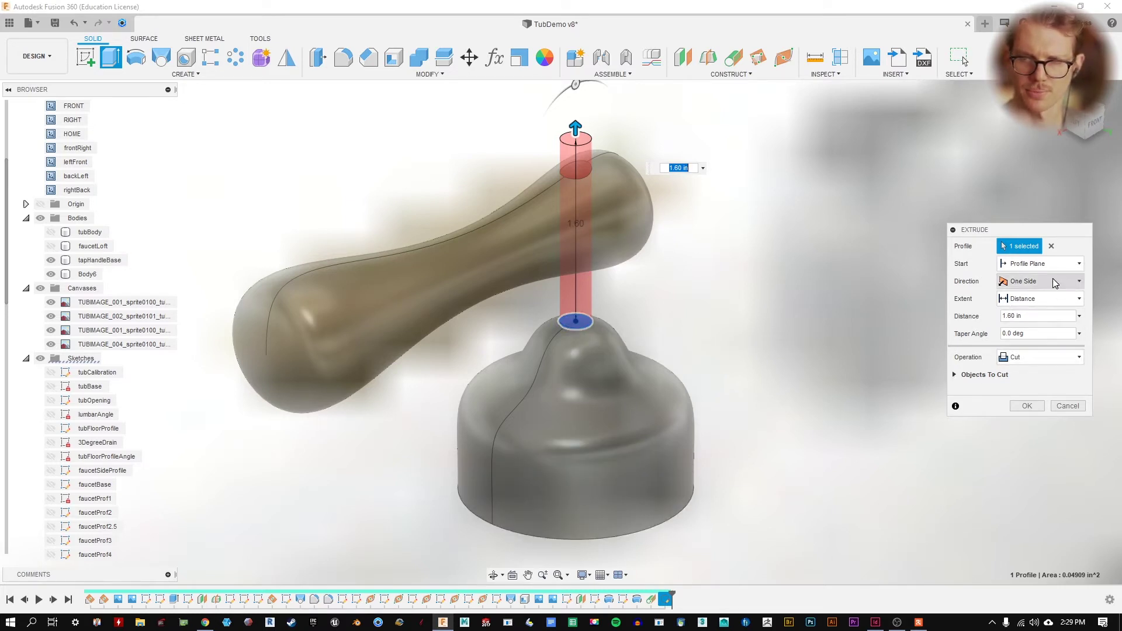
pyautogui.click(1044, 282)
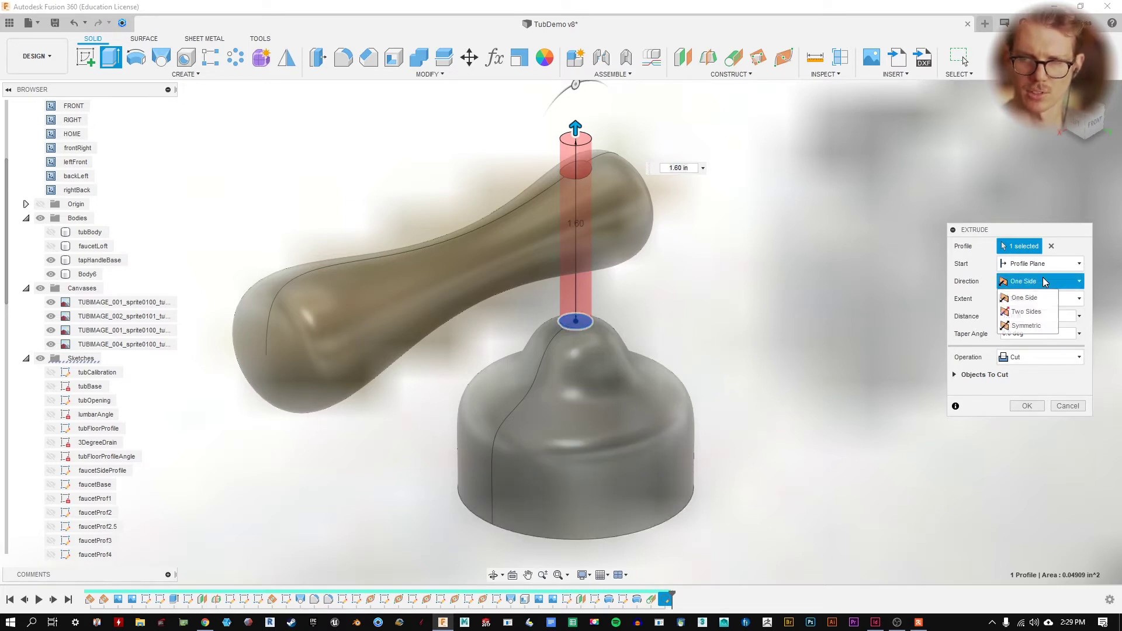
pyautogui.click(1026, 312)
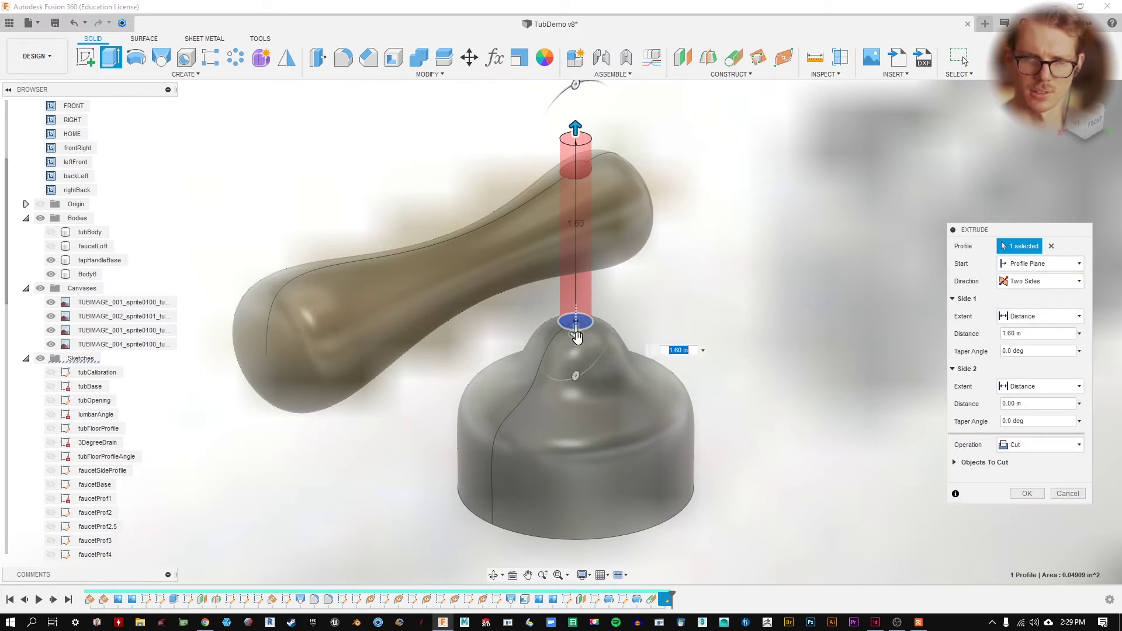
# - Hide the canvases and extend the extrusion's second side to the bottom face of the tap handle base using the To Object extent
pyautogui.moveTo(576, 336); pyautogui.dragTo(576, 461)
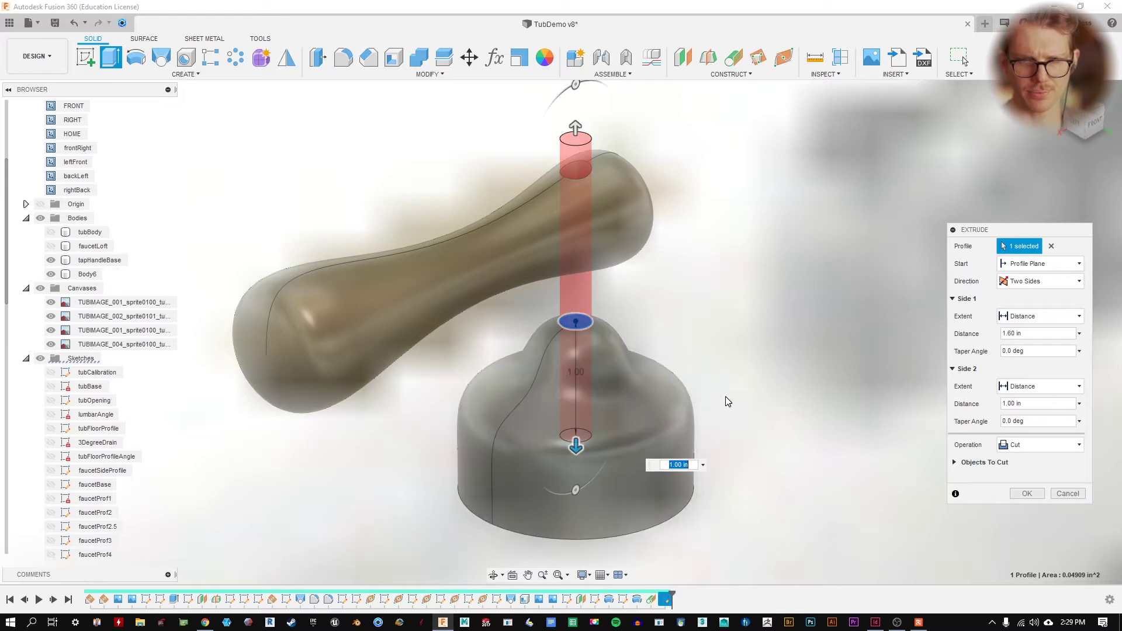
pyautogui.keyDown('shift'); pyautogui.moveTo(576, 445); pyautogui.dragTo(555, 272, button='middle'); pyautogui.keyUp('shift')
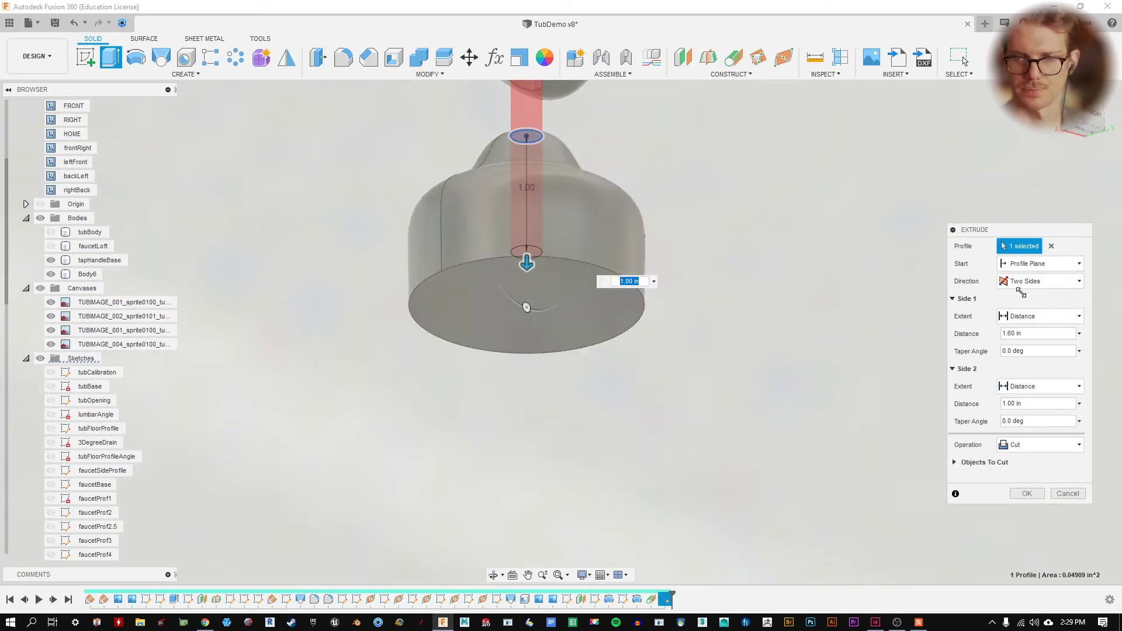
pyautogui.click(1038, 316)
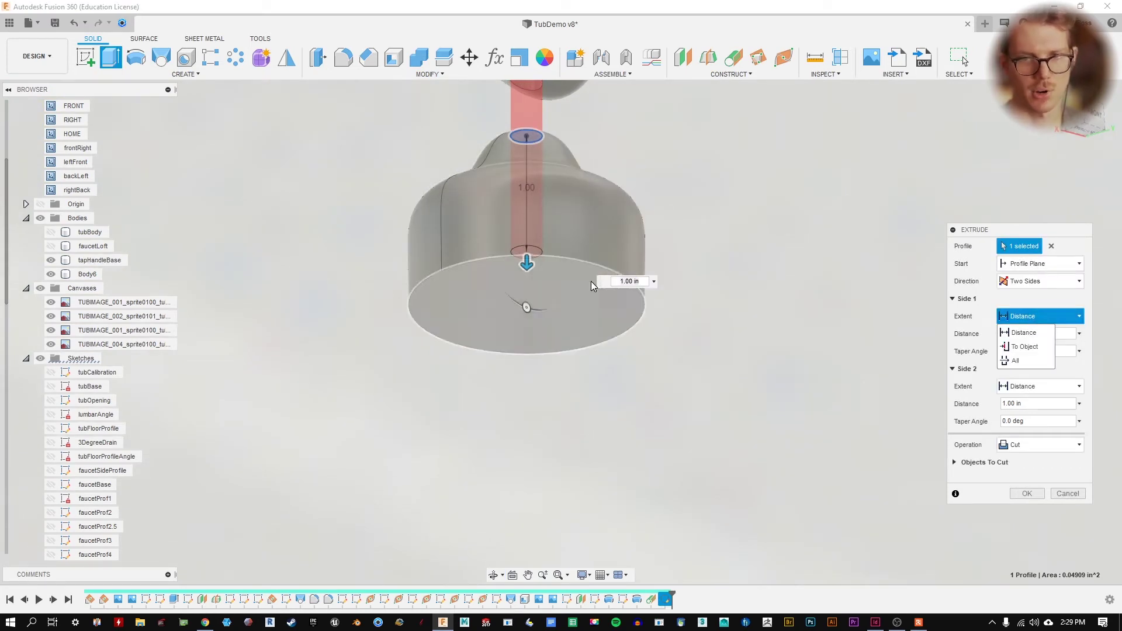
pyautogui.moveTo(590, 282); pyautogui.dragTo(590, 426, button='middle')
pyautogui.click(39, 288)
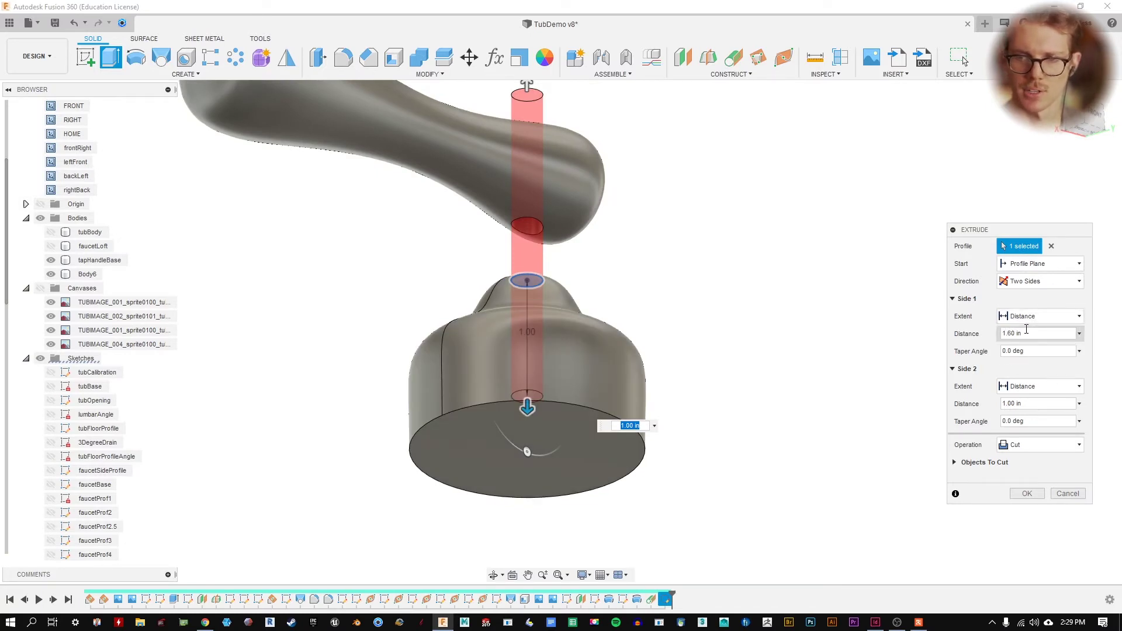
pyautogui.moveTo(534, 420); pyautogui.dragTo(534, 386)
pyautogui.click(1061, 388)
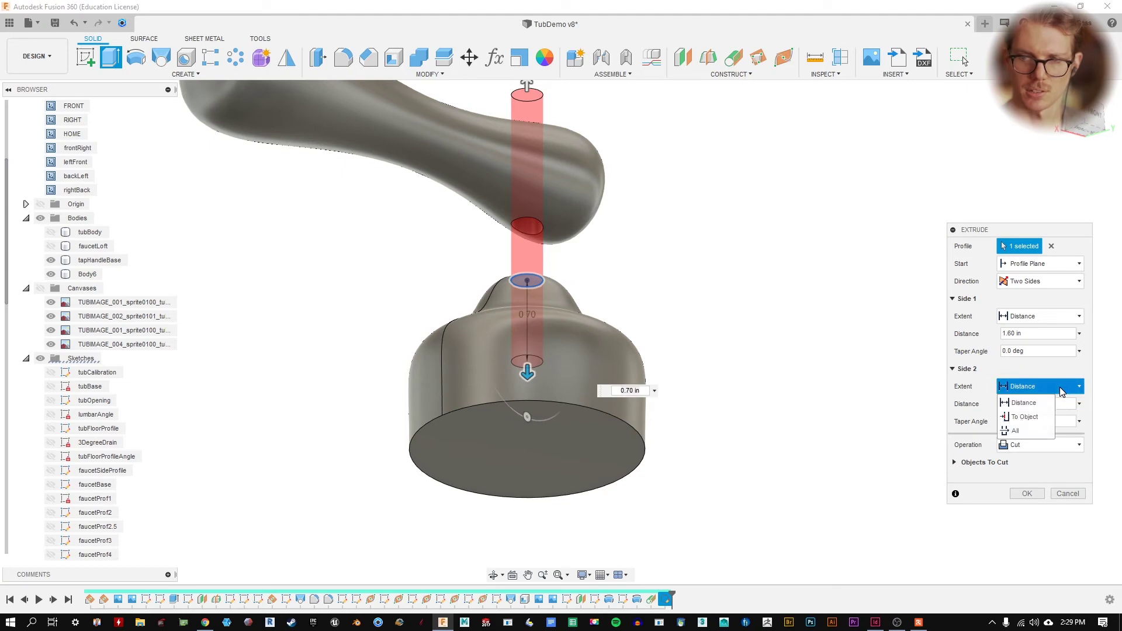
pyautogui.click(1024, 417)
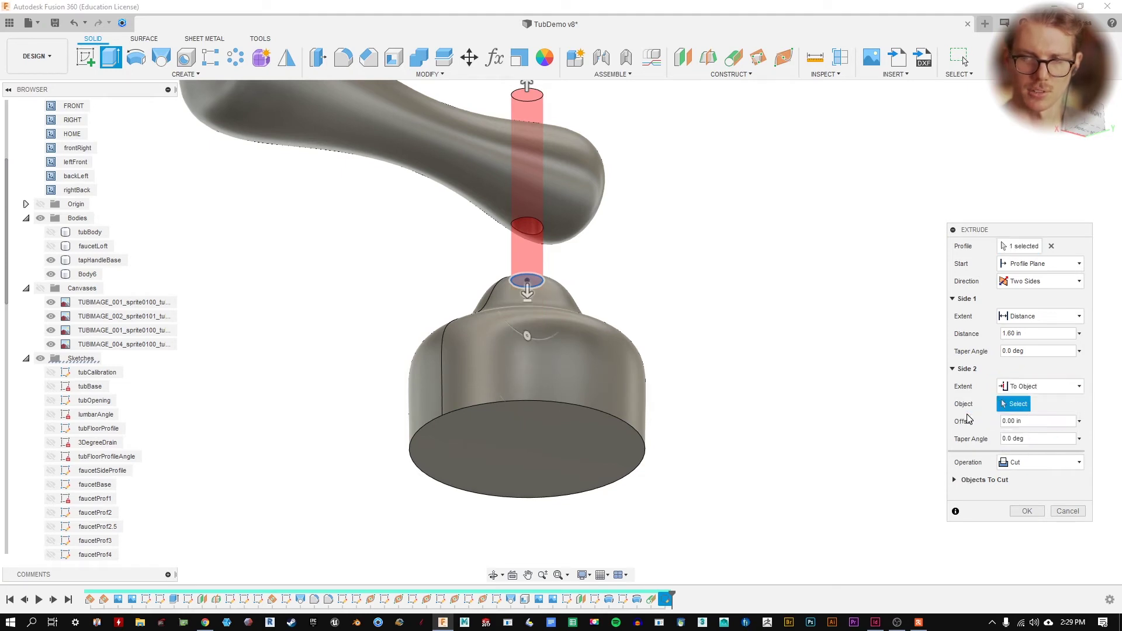
pyautogui.click(624, 472)
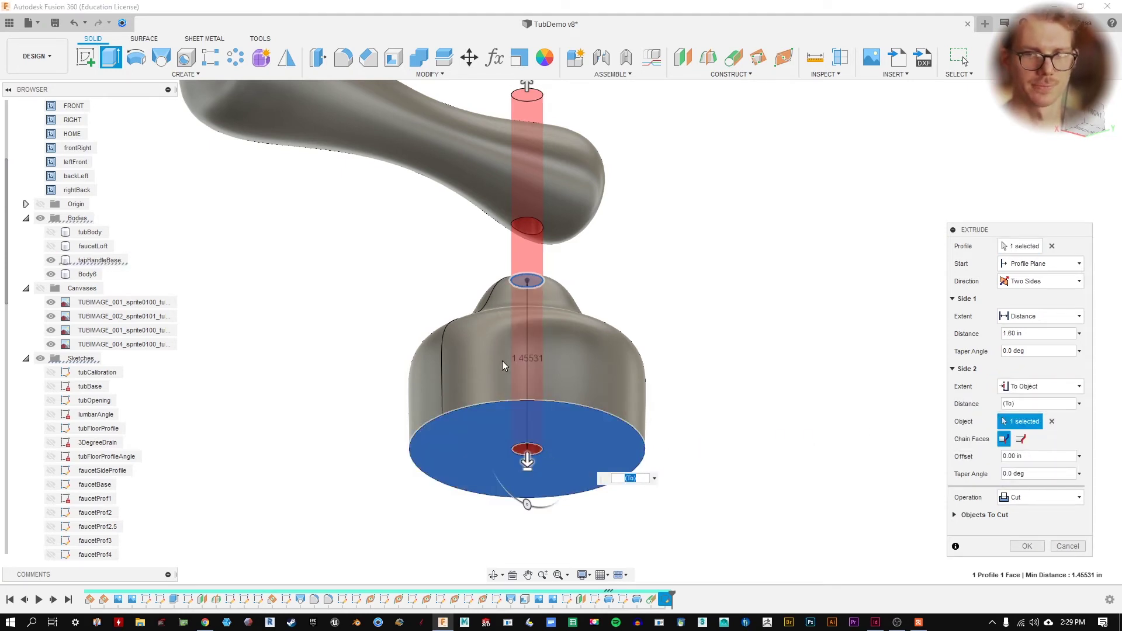
# - Set the rod extrusion's operation to New Body and complete it
pyautogui.keyDown('shift'); pyautogui.moveTo(599, 186); pyautogui.dragTo(616, 442, button='middle'); pyautogui.keyUp('shift')
pyautogui.moveTo(851, 187); pyautogui.dragTo(798, 232, button='middle')
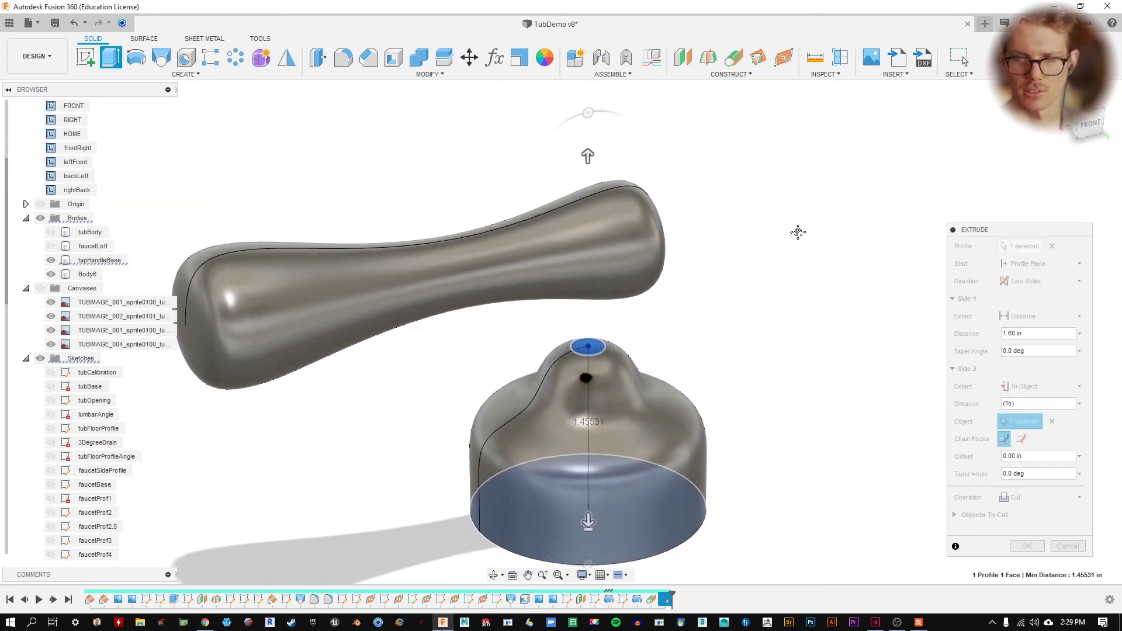
pyautogui.click(1043, 498)
pyautogui.click(1034, 522)
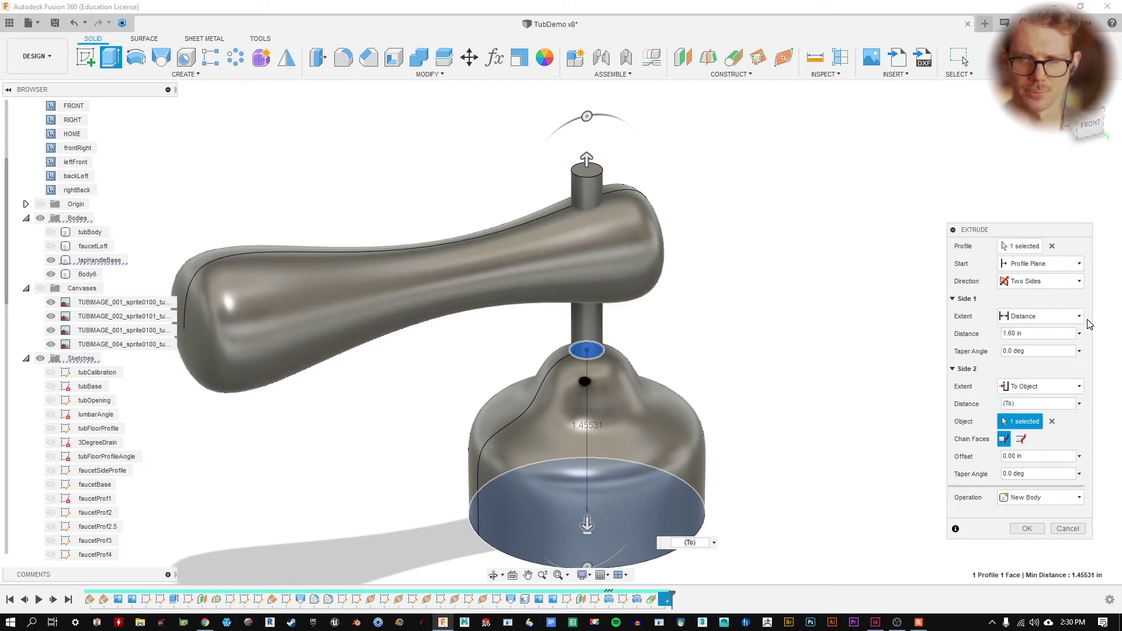
pyautogui.click(1027, 529)
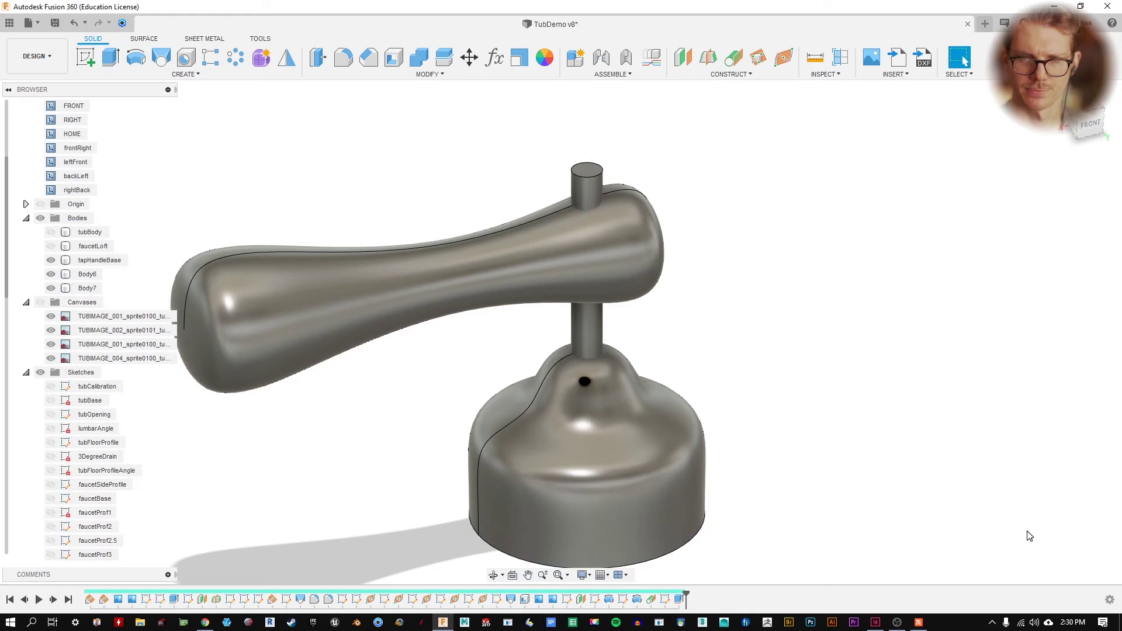
# - Examine how the rod passes through the tap handle and base from above, the front and an angle
pyautogui.click(587, 327)
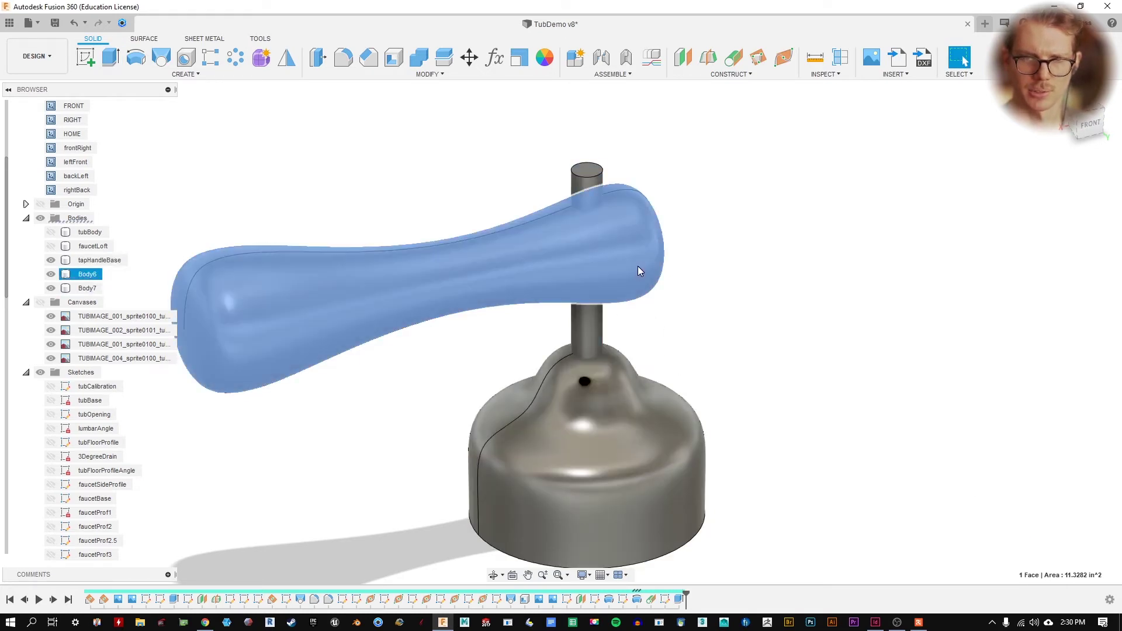
pyautogui.click(587, 189)
pyautogui.click(559, 241)
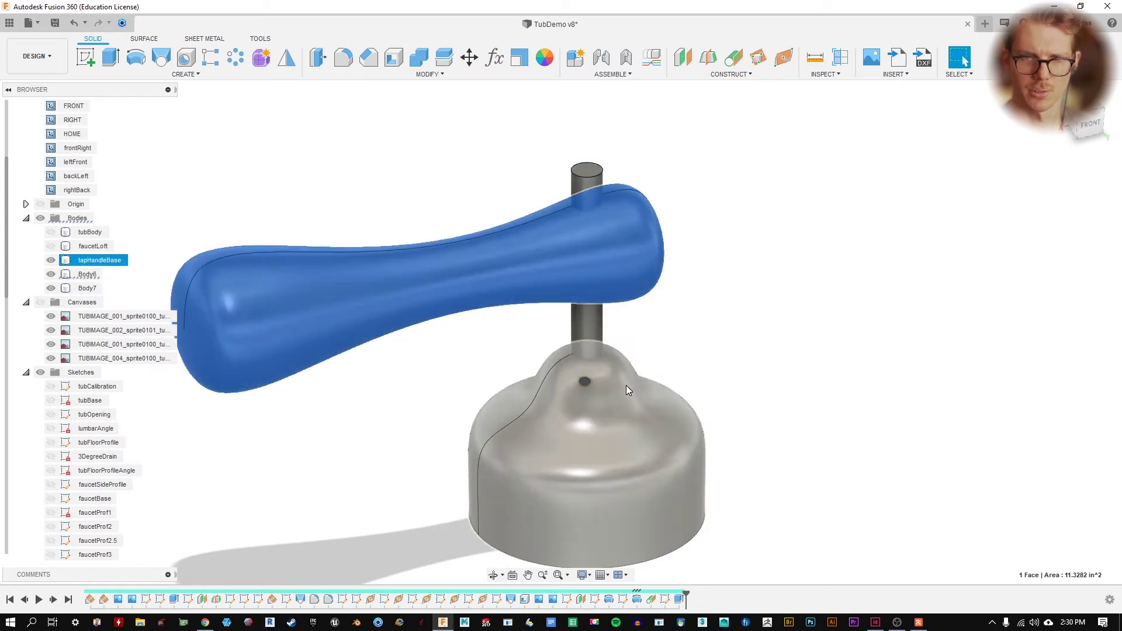
pyautogui.click(634, 376)
pyautogui.click(766, 240)
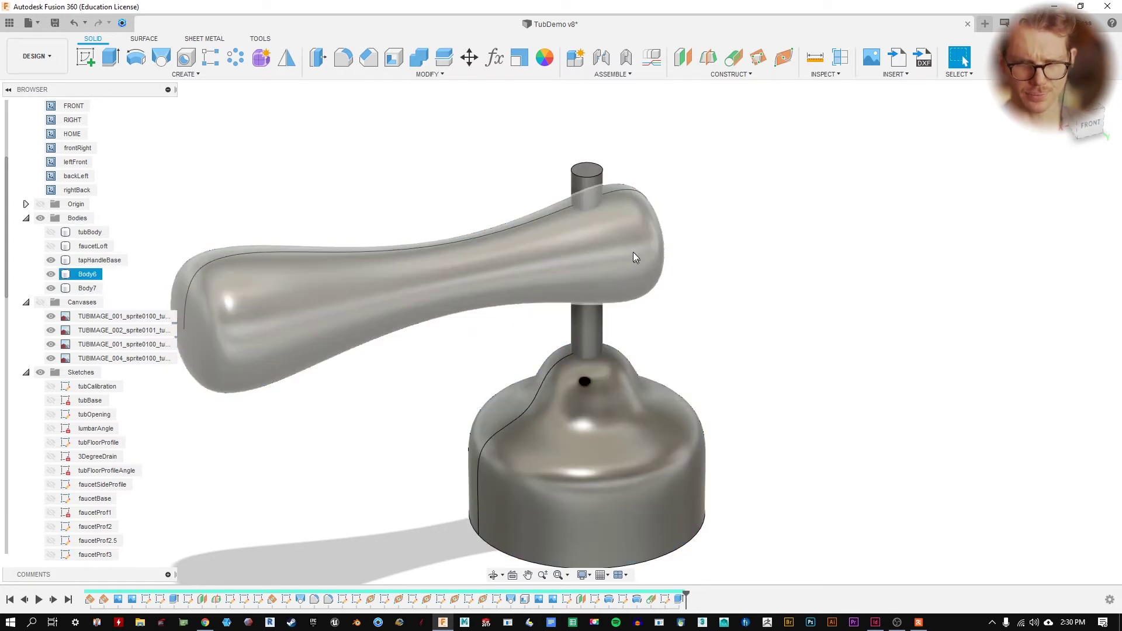
pyautogui.keyDown('shift'); pyautogui.moveTo(625, 188); pyautogui.dragTo(704, 214, button='middle'); pyautogui.keyUp('shift')
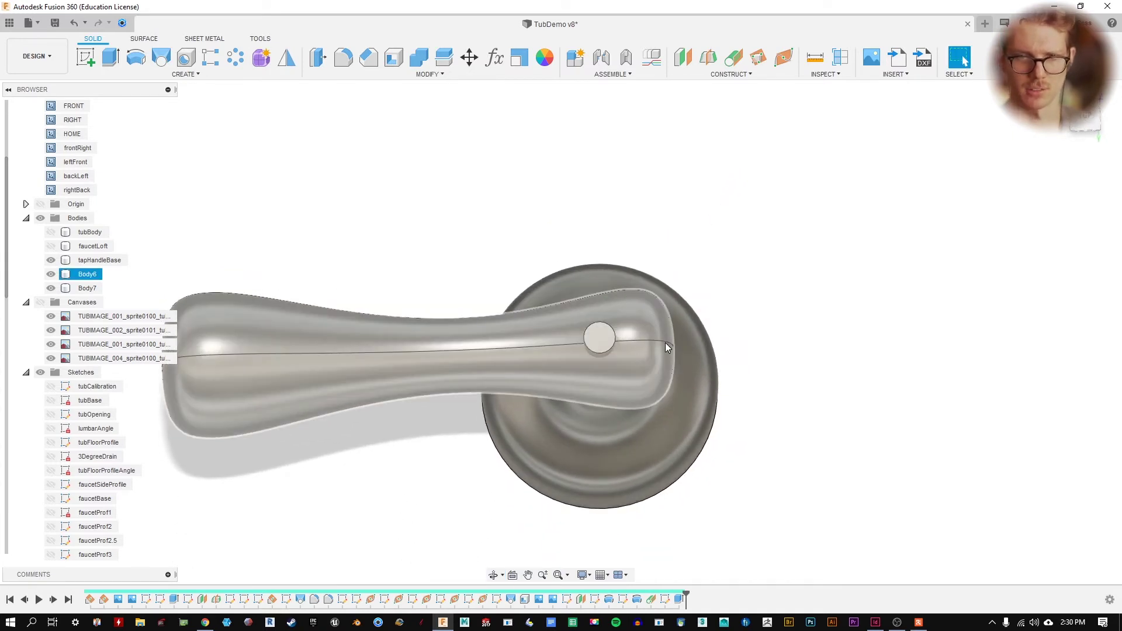
pyautogui.keyDown('shift'); pyautogui.moveTo(726, 320); pyautogui.dragTo(734, 250, button='middle'); pyautogui.keyUp('shift')
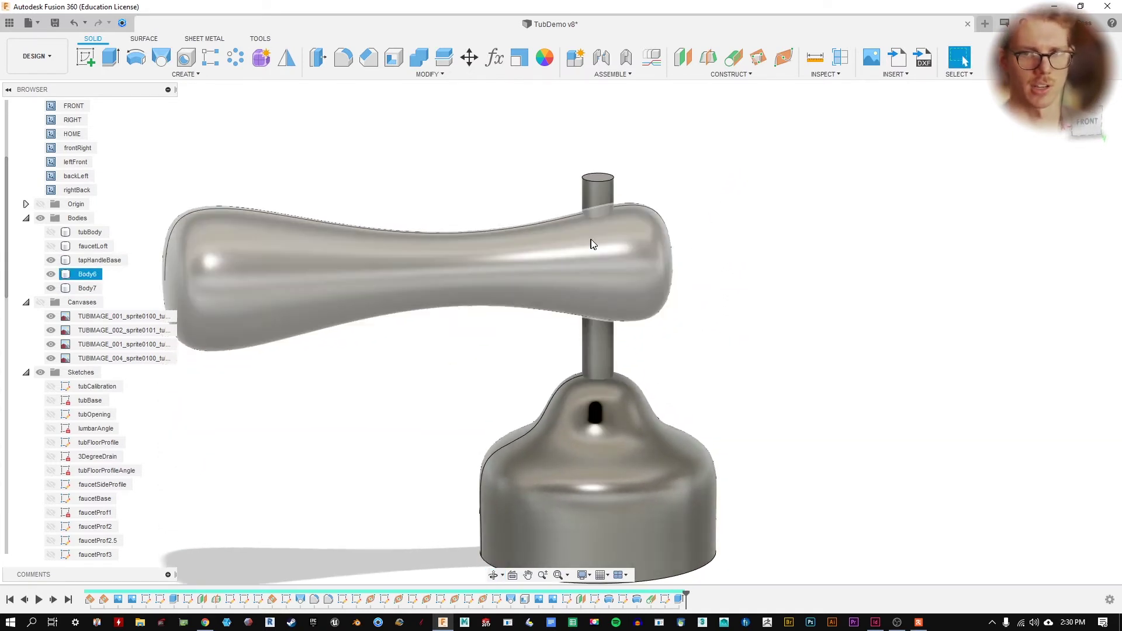
pyautogui.keyDown('shift'); pyautogui.moveTo(654, 279); pyautogui.dragTo(694, 248, button='middle'); pyautogui.keyUp('shift')
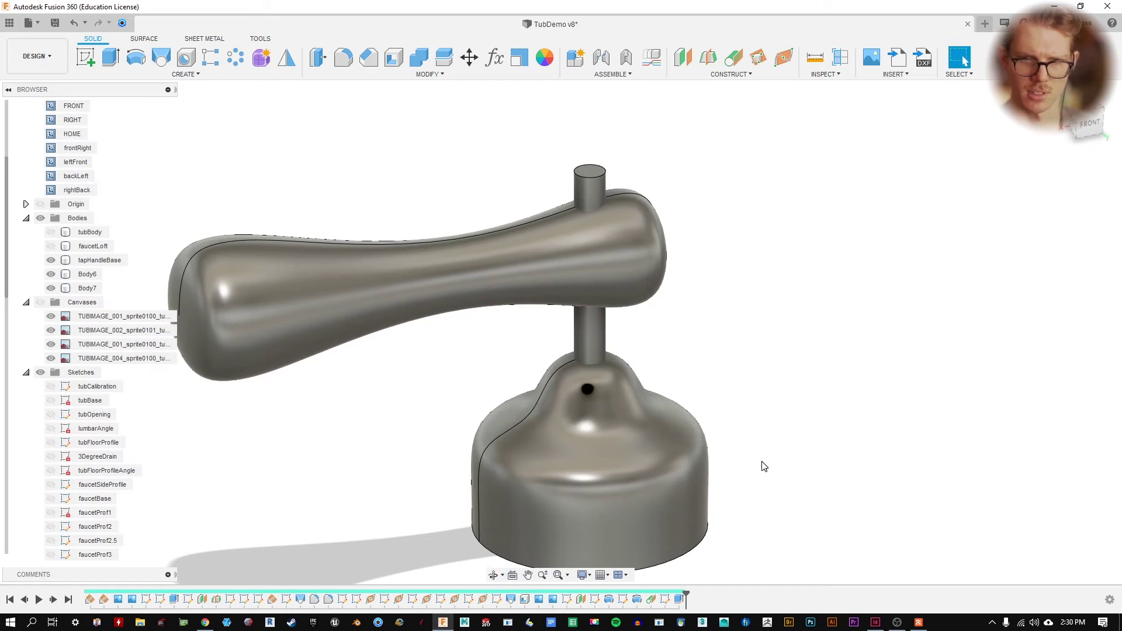
pyautogui.moveTo(764, 463); pyautogui.dragTo(830, 343, button='middle')
pyautogui.press('Escape')
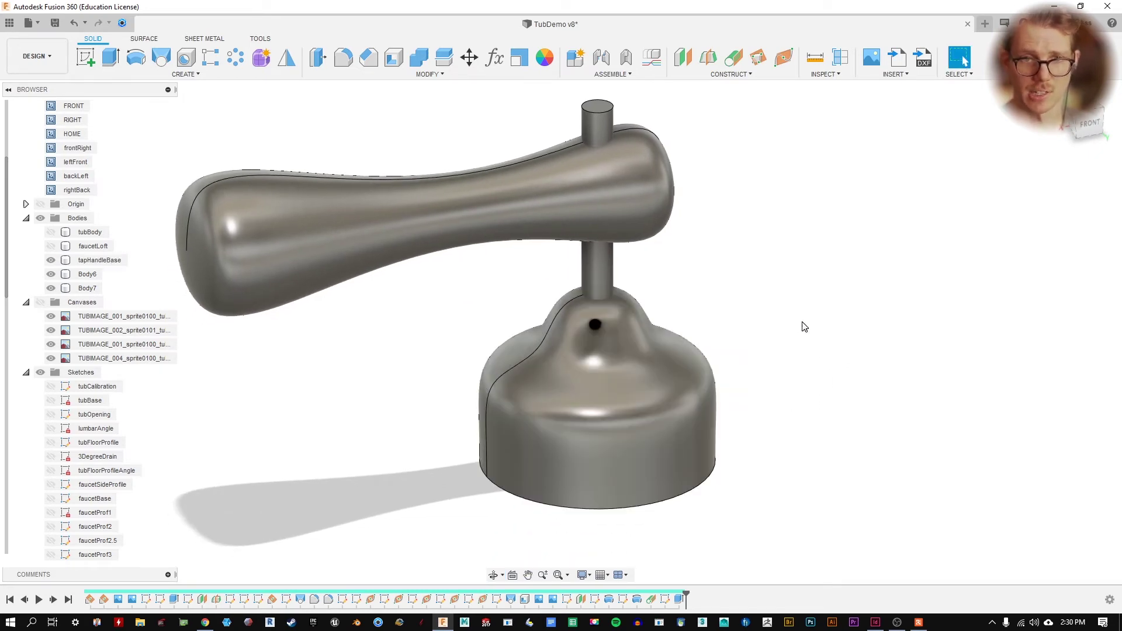
pyautogui.moveTo(835, 199); pyautogui.dragTo(844, 221, button='middle')
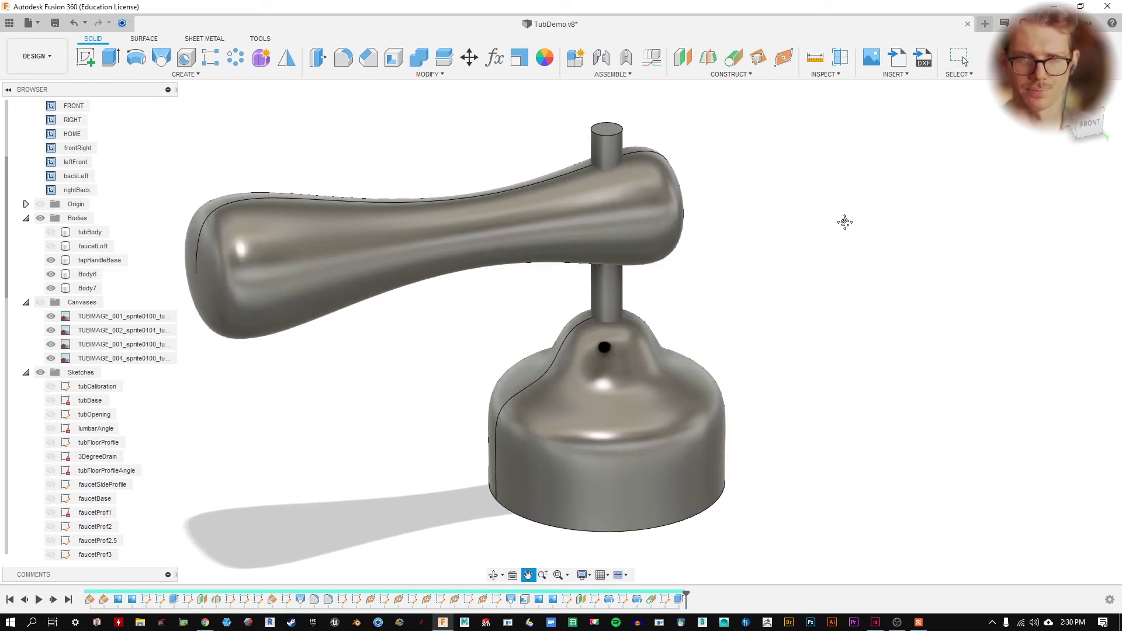
# - Cut the rod's shape out of the tap handle base with Combine, with Keep Tools turned off
pyautogui.click(420, 61)
pyautogui.click(1064, 347)
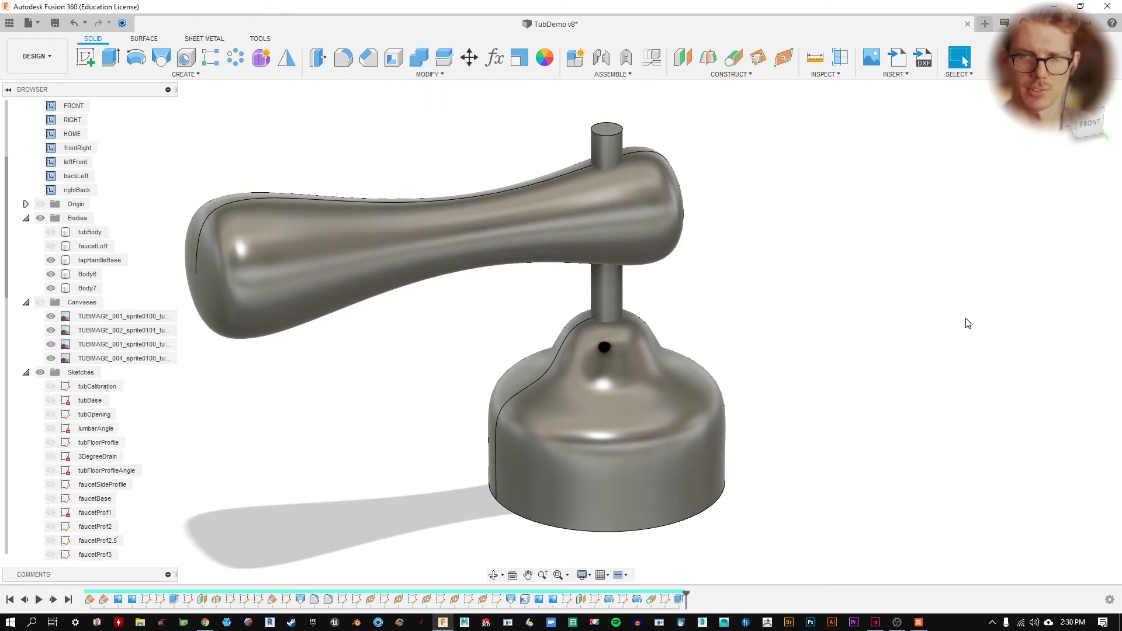
pyautogui.click(428, 75)
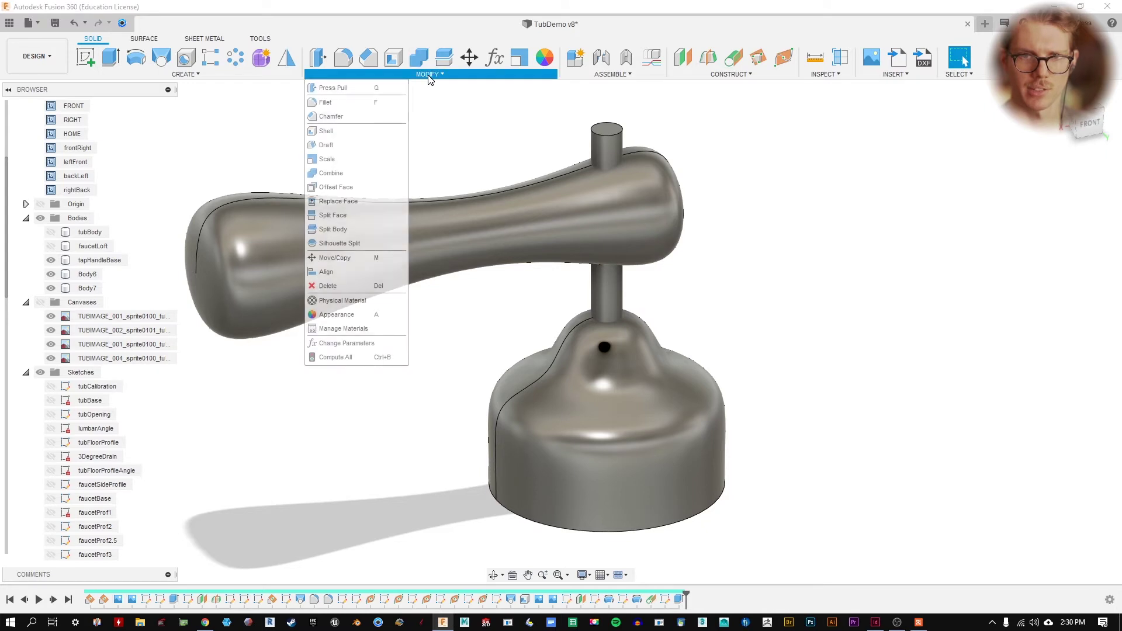
pyautogui.click(365, 174)
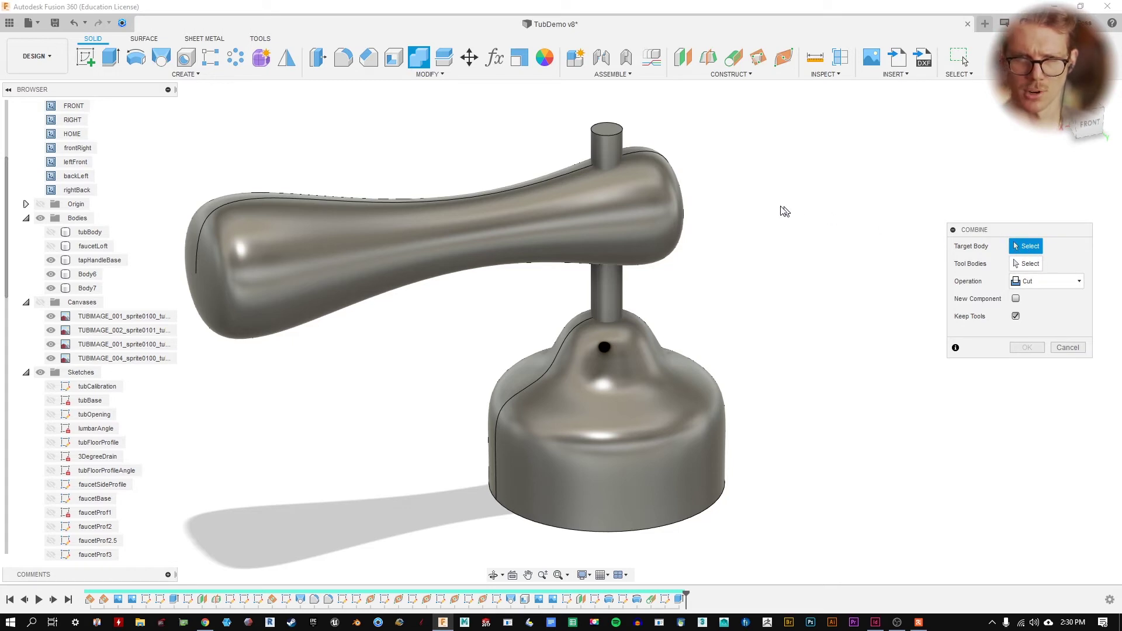
pyautogui.click(623, 432)
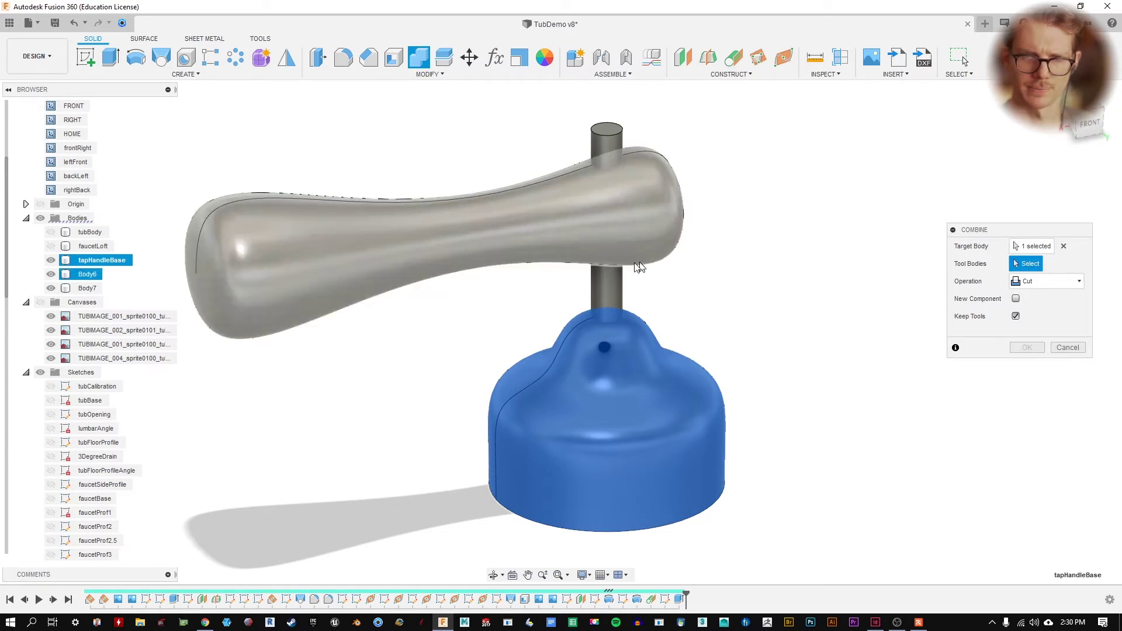
pyautogui.click(609, 278)
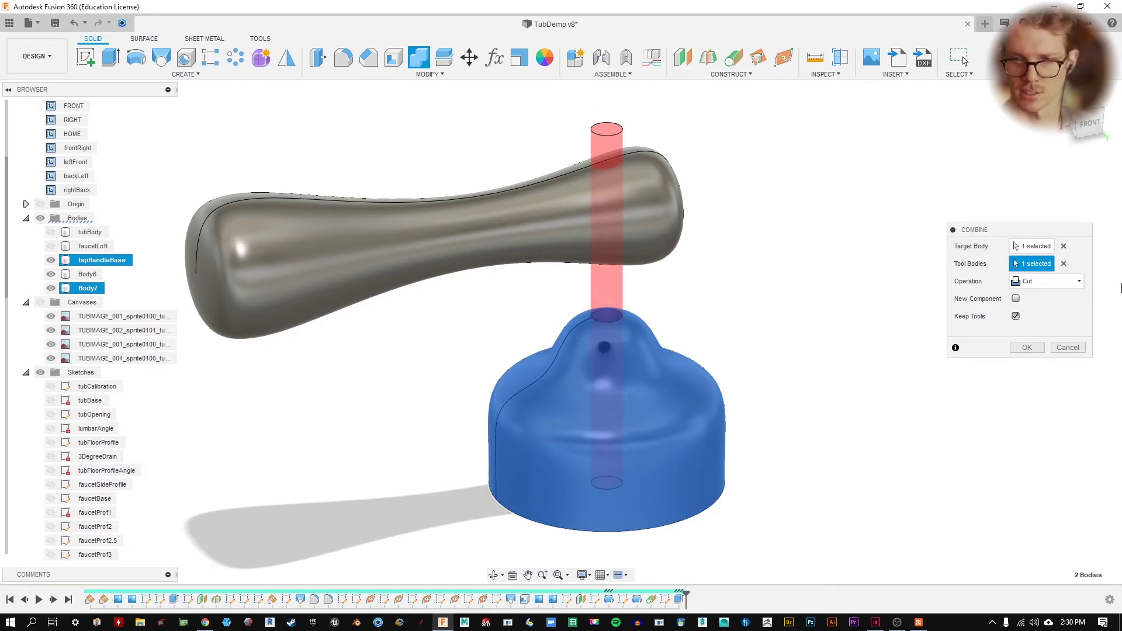
pyautogui.click(1019, 319)
pyautogui.click(1026, 347)
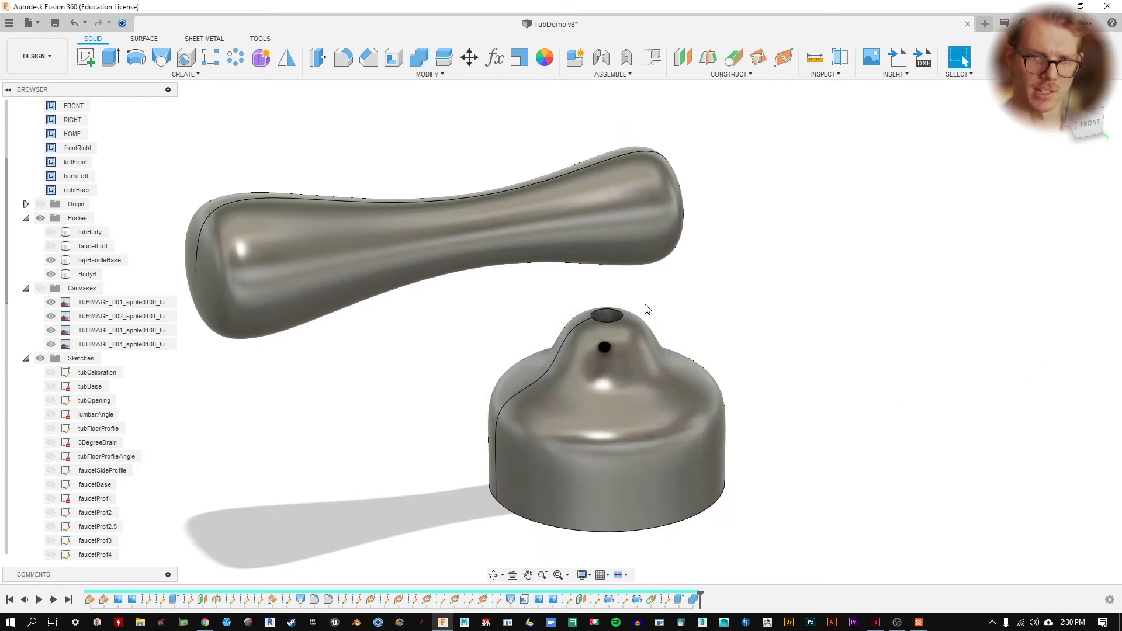
# - Edit the tap handle base's Combine cut to turn on Keep Tools, preserving the rod body
pyautogui.click(620, 319)
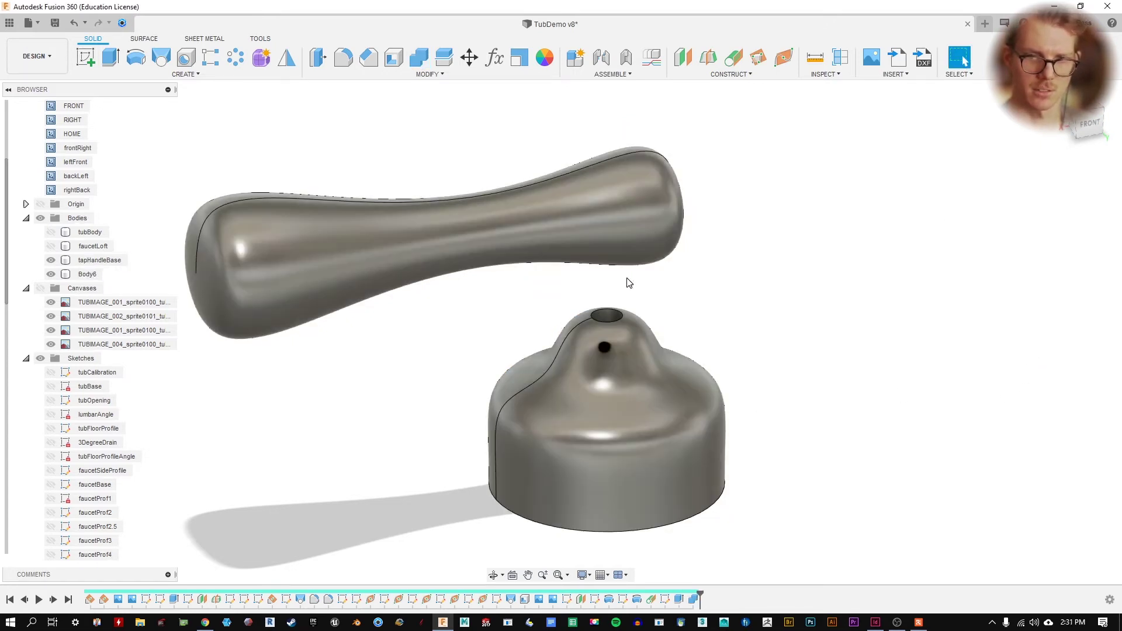
pyautogui.click(643, 536)
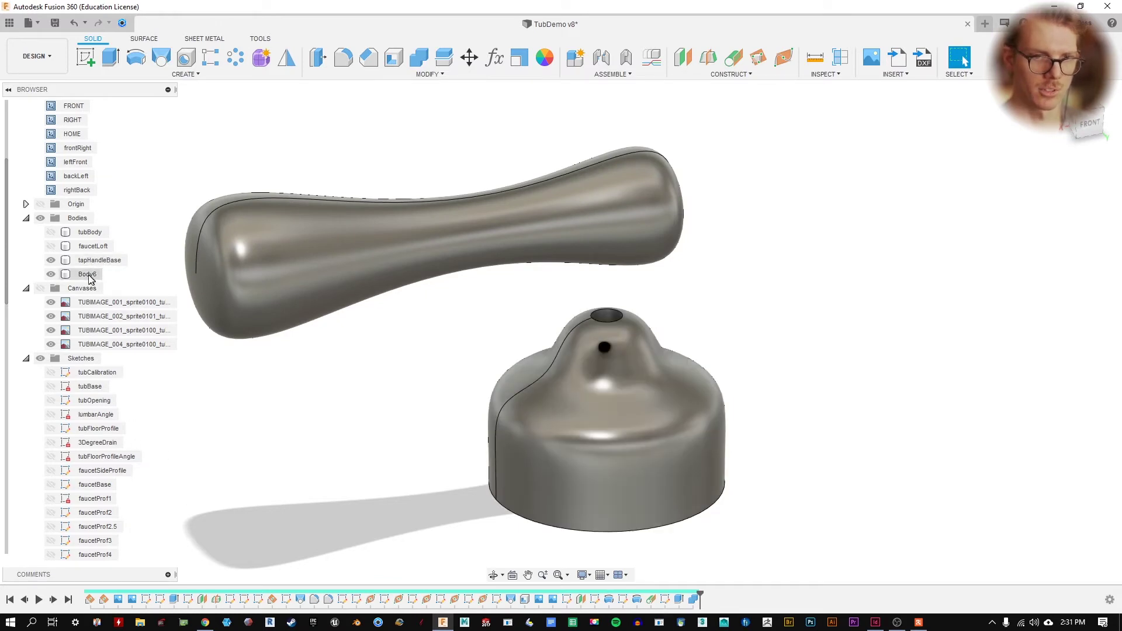
pyautogui.rightClick(694, 598)
pyautogui.click(742, 495)
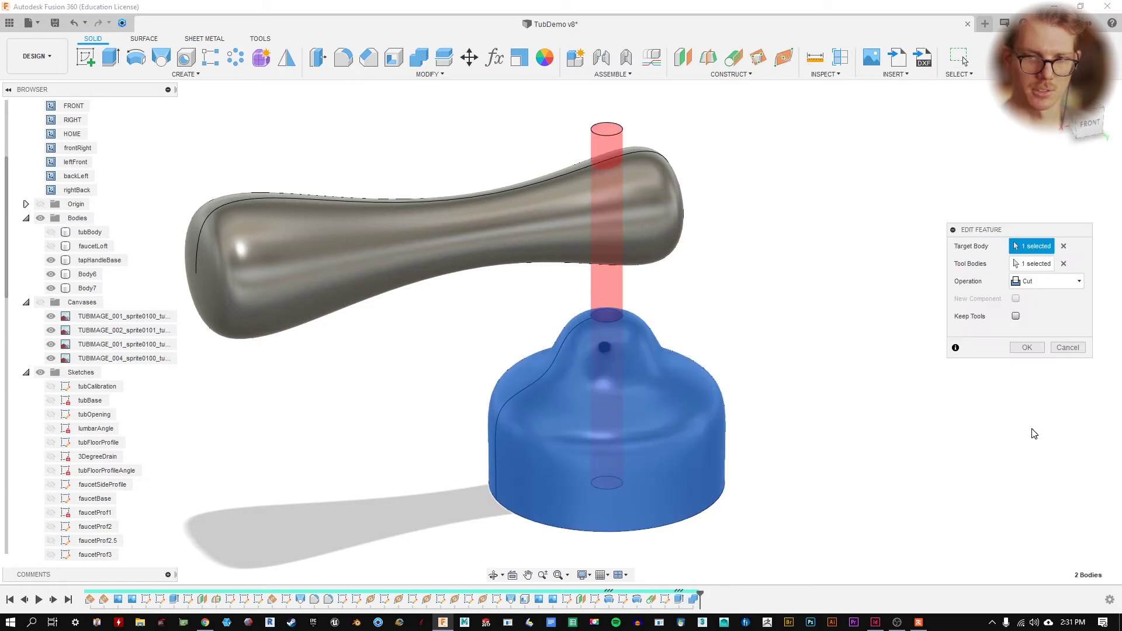
pyautogui.click(1016, 315)
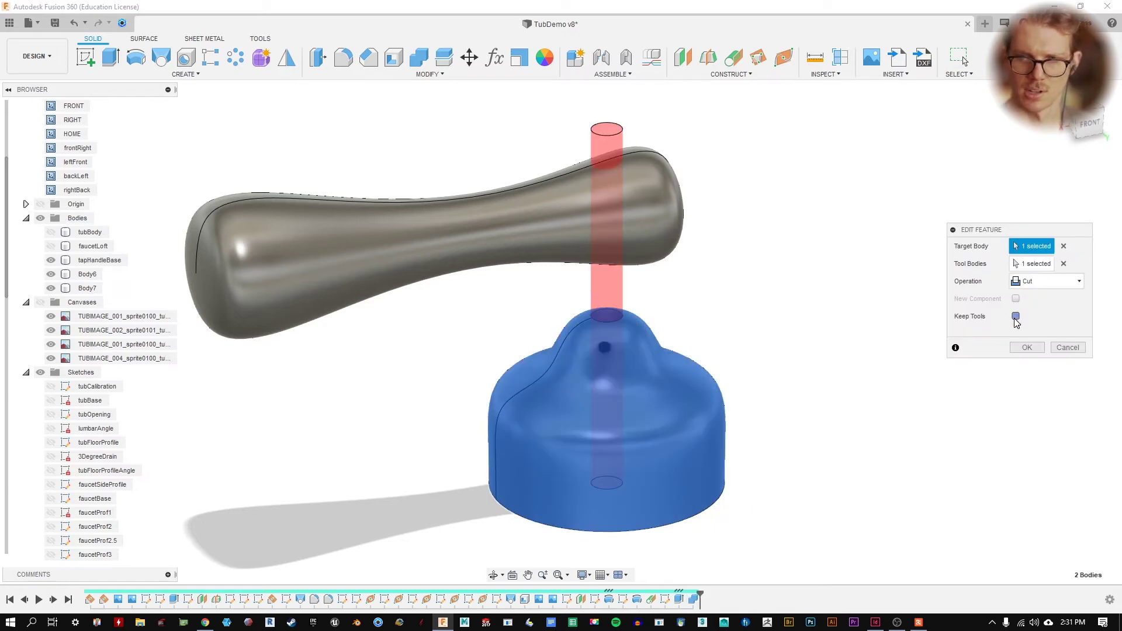
pyautogui.click(1027, 348)
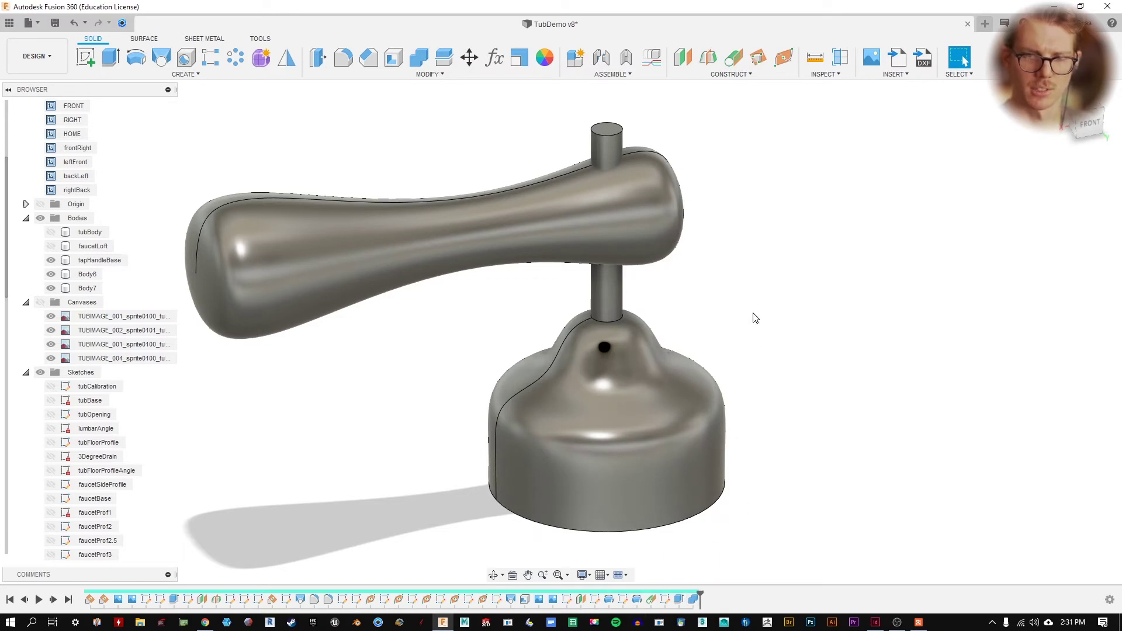
pyautogui.click(602, 285)
pyautogui.click(619, 341)
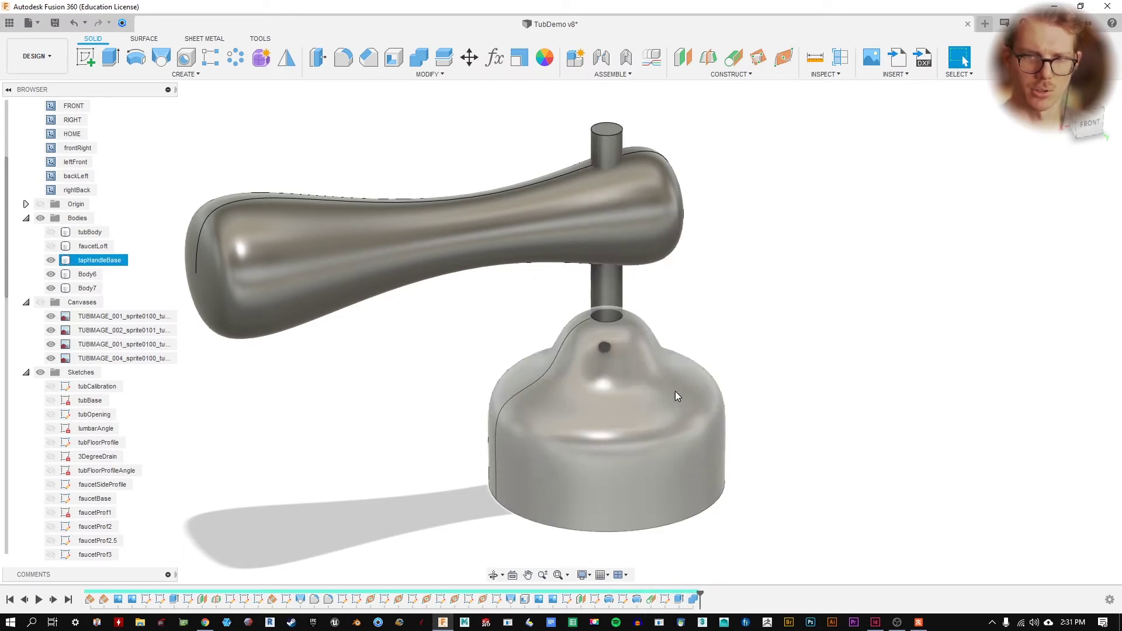
pyautogui.click(686, 387)
pyautogui.click(459, 133)
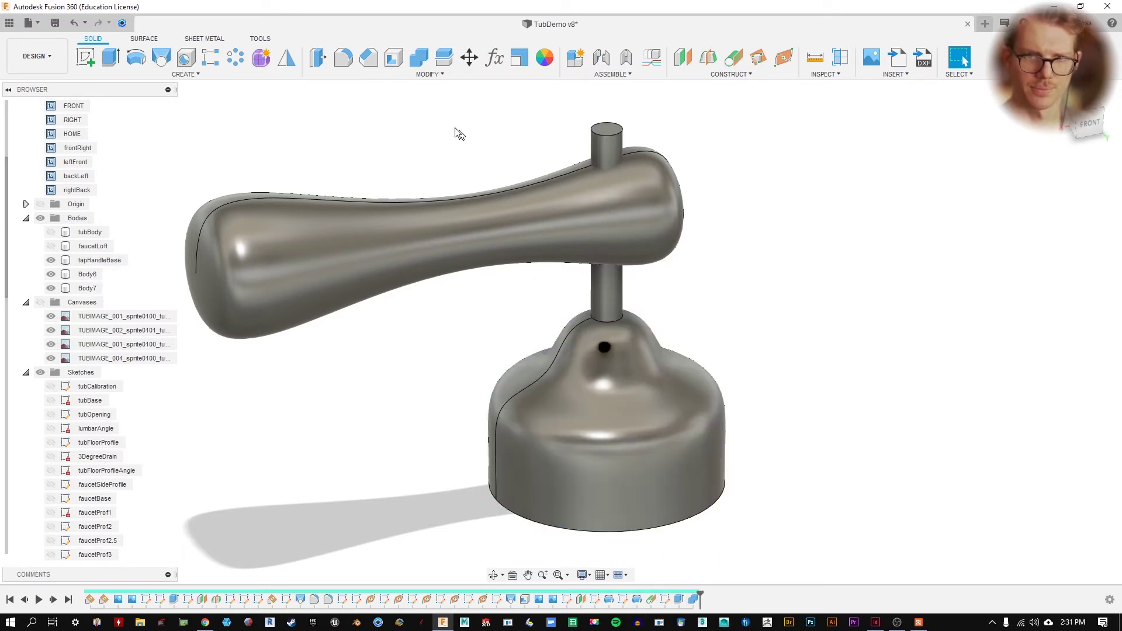
# - Cut the rod's shape out of the tap handle with Combine, keeping the tool body
pyautogui.click(418, 57)
pyautogui.click(526, 247)
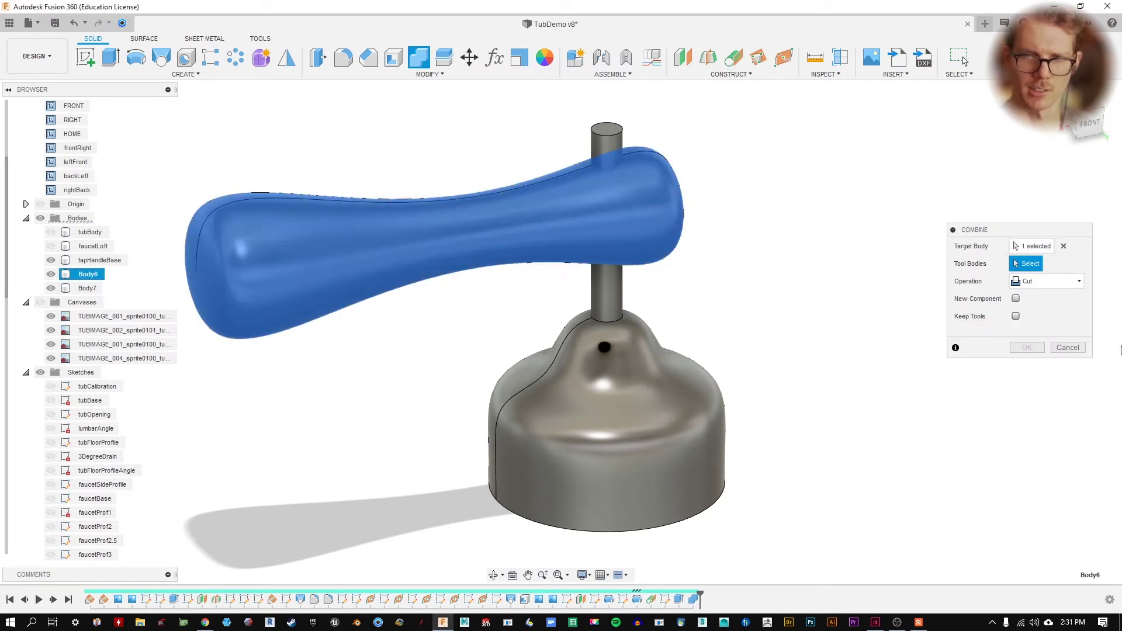
pyautogui.click(608, 292)
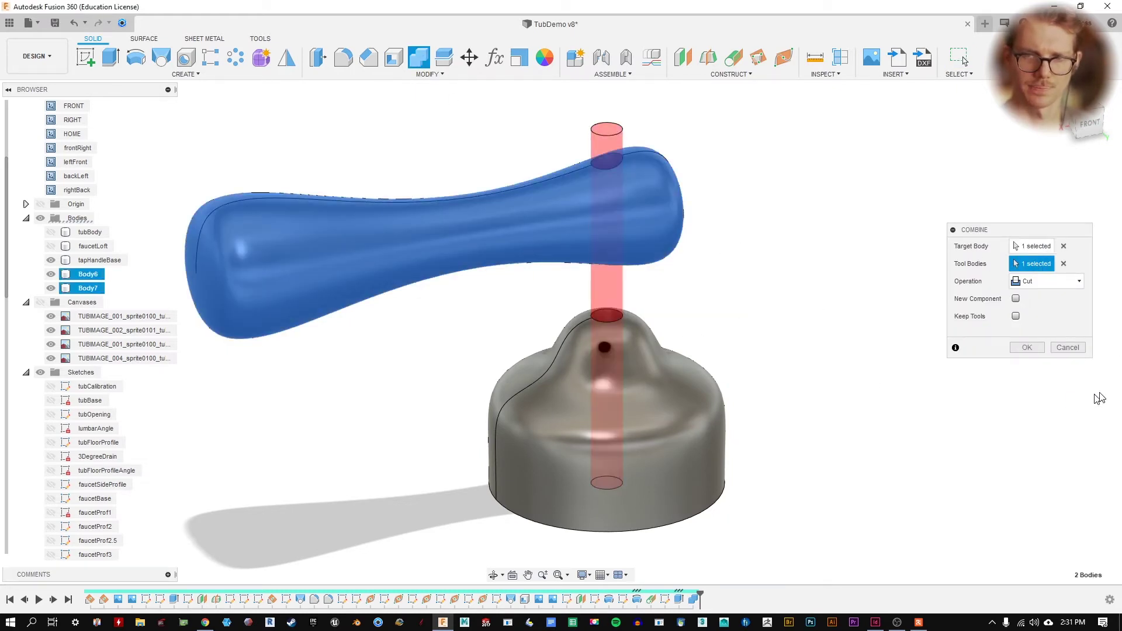
pyautogui.click(1015, 316)
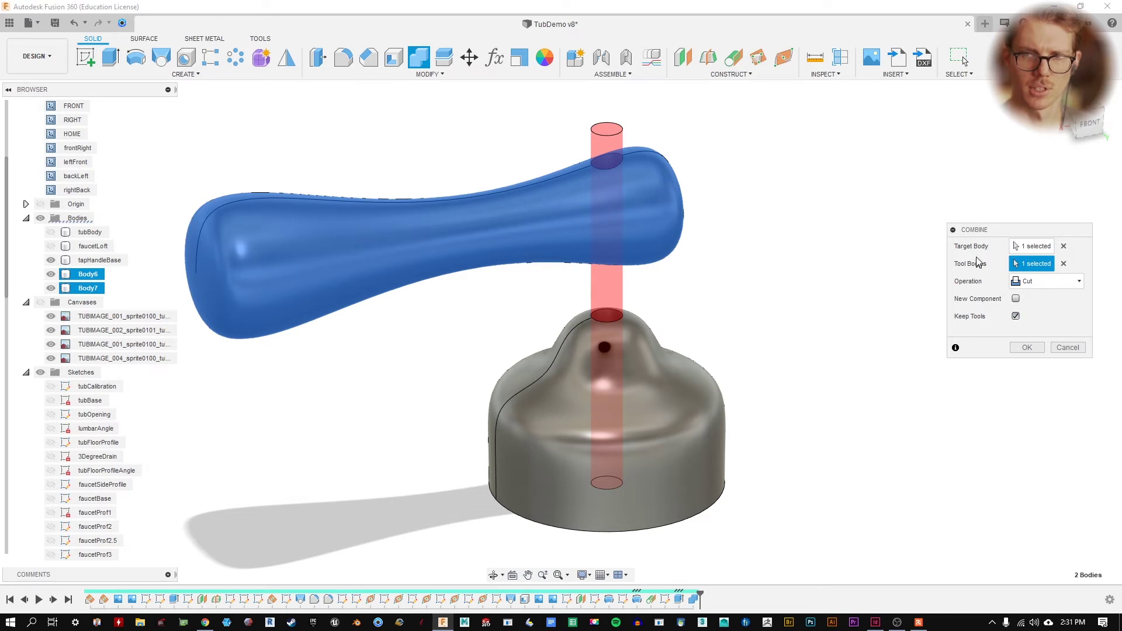
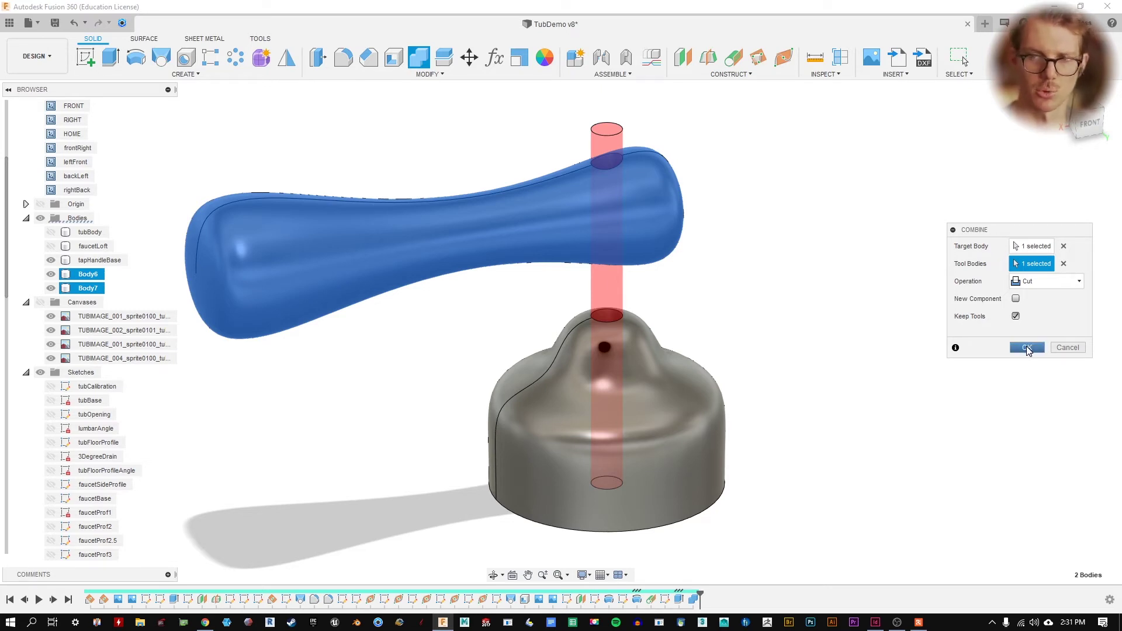
pyautogui.click(1027, 348)
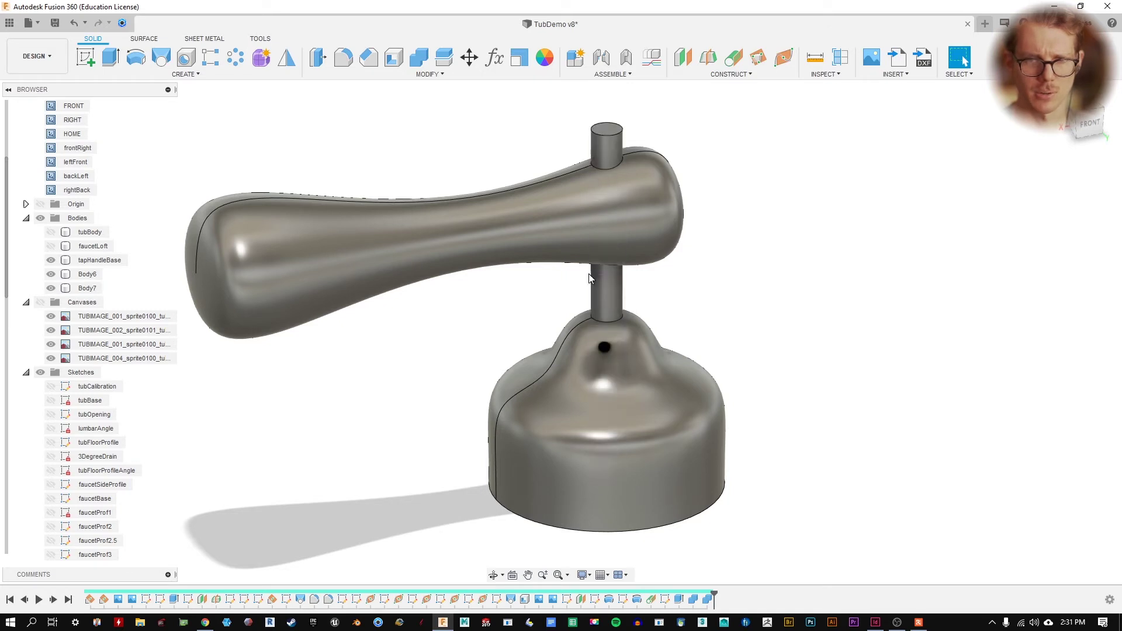
pyautogui.click(900, 74)
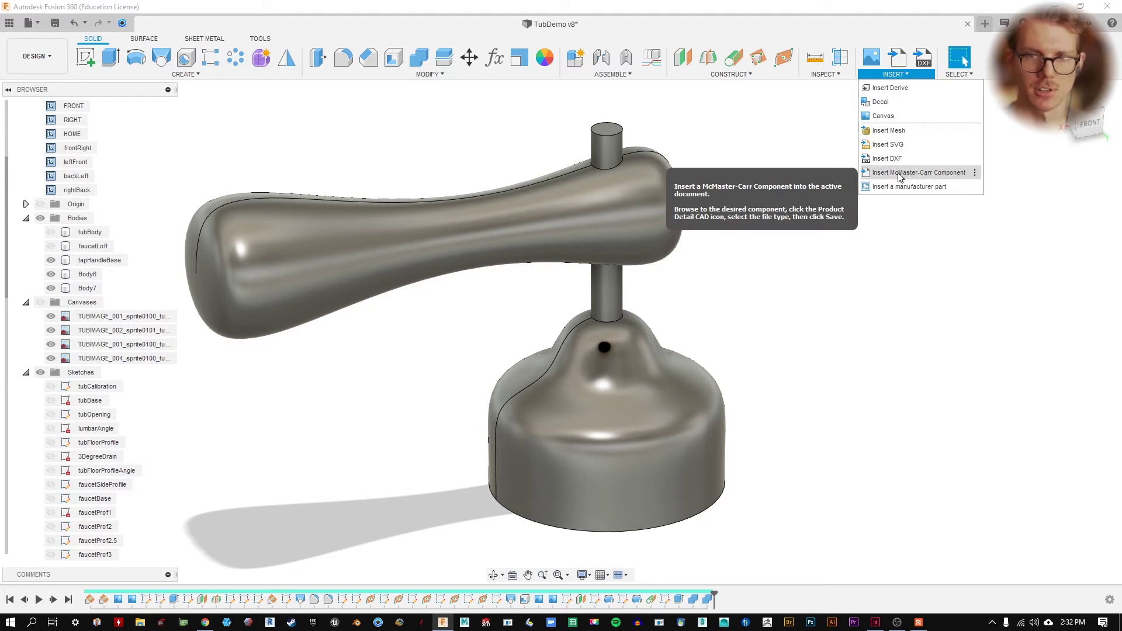
pyautogui.click(915, 74)
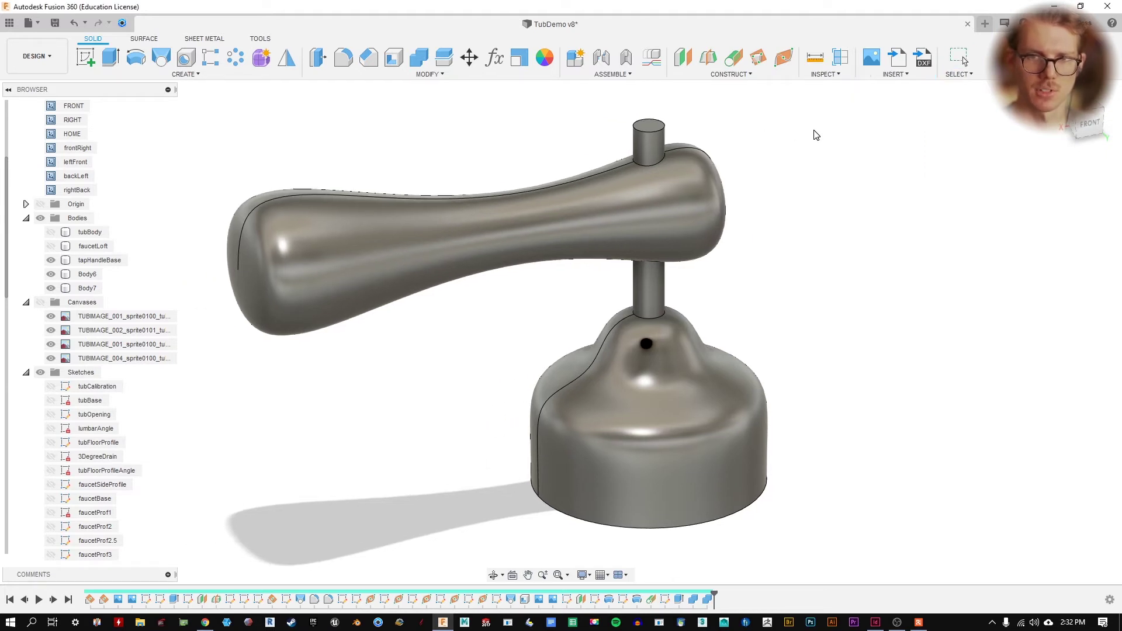
pyautogui.click(915, 72)
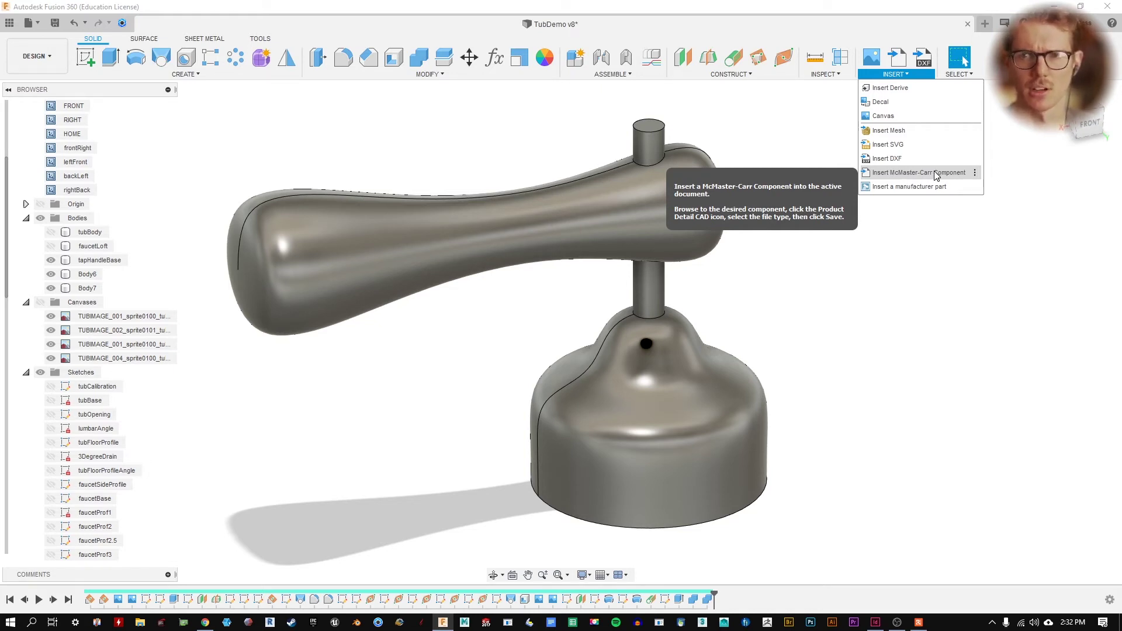
pyautogui.click(831, 186)
pyautogui.moveTo(830, 186); pyautogui.dragTo(833, 190, button='middle')
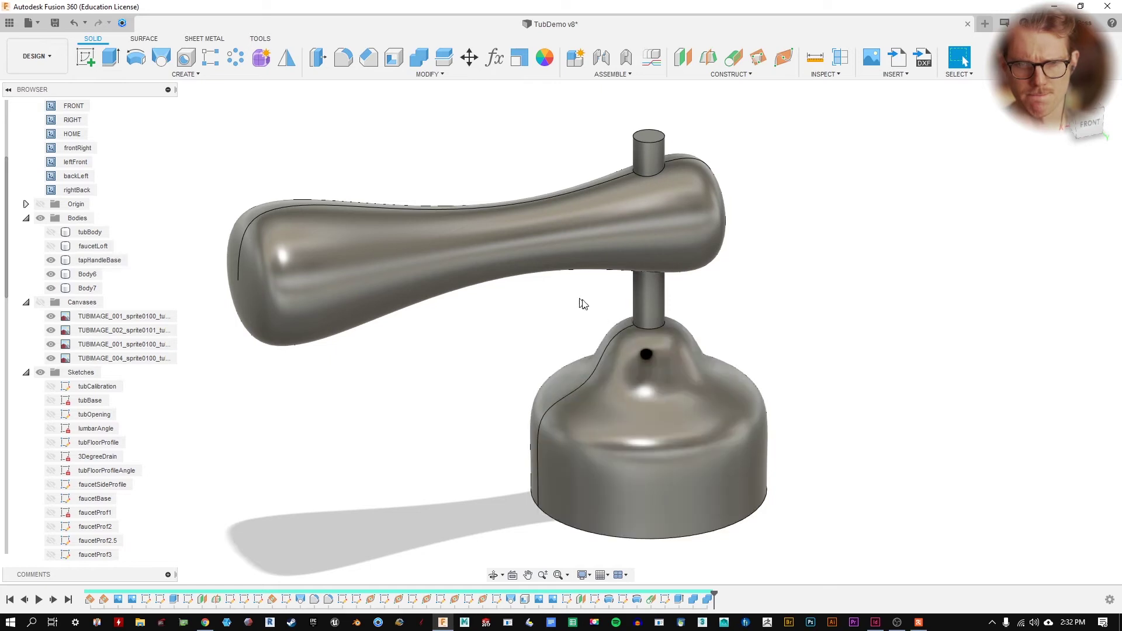
pyautogui.click(716, 237)
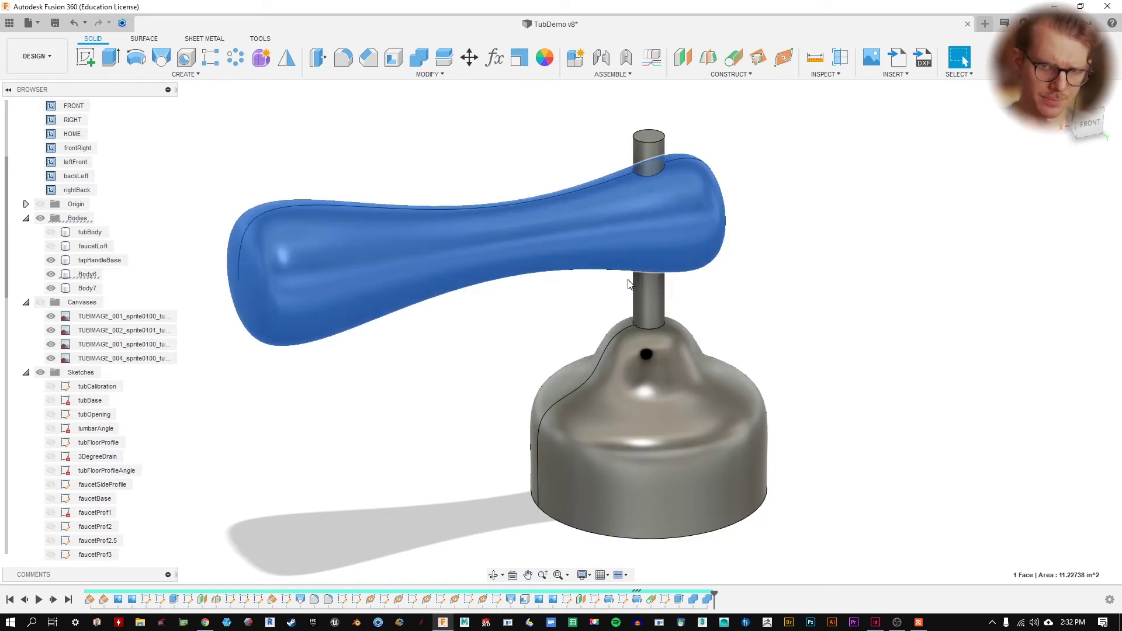
pyautogui.click(654, 295)
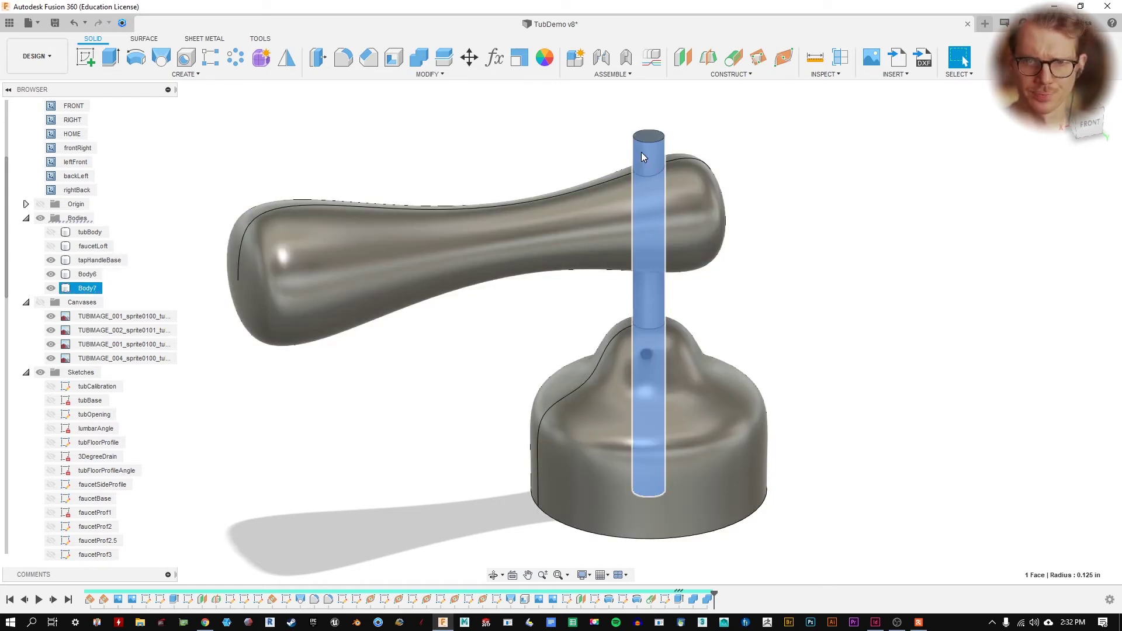
pyautogui.click(654, 142)
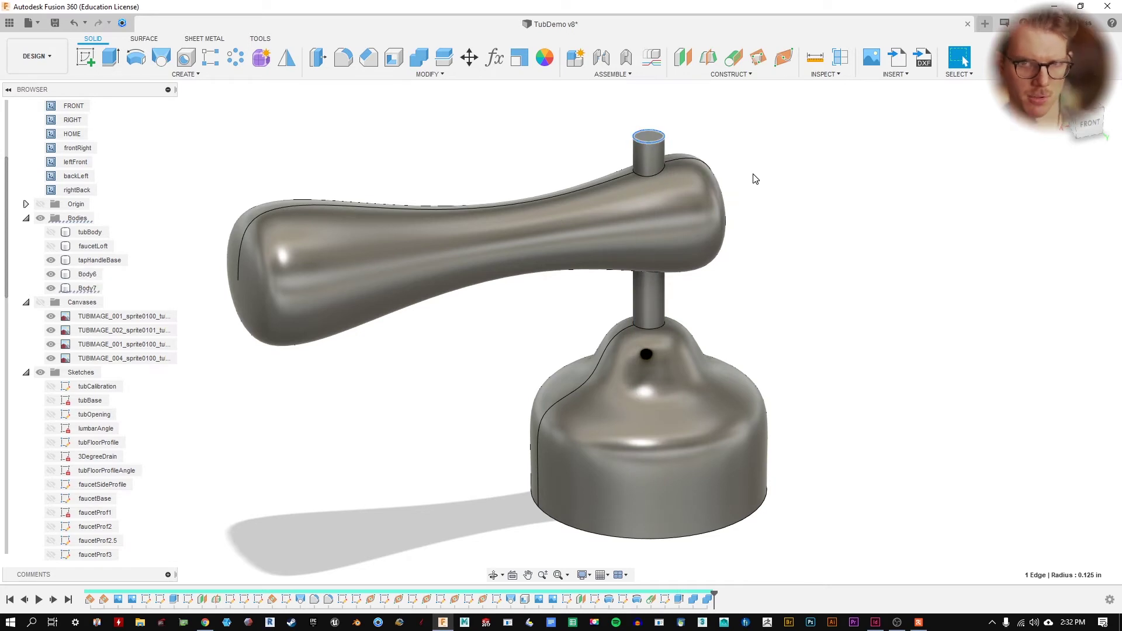
pyautogui.click(637, 164)
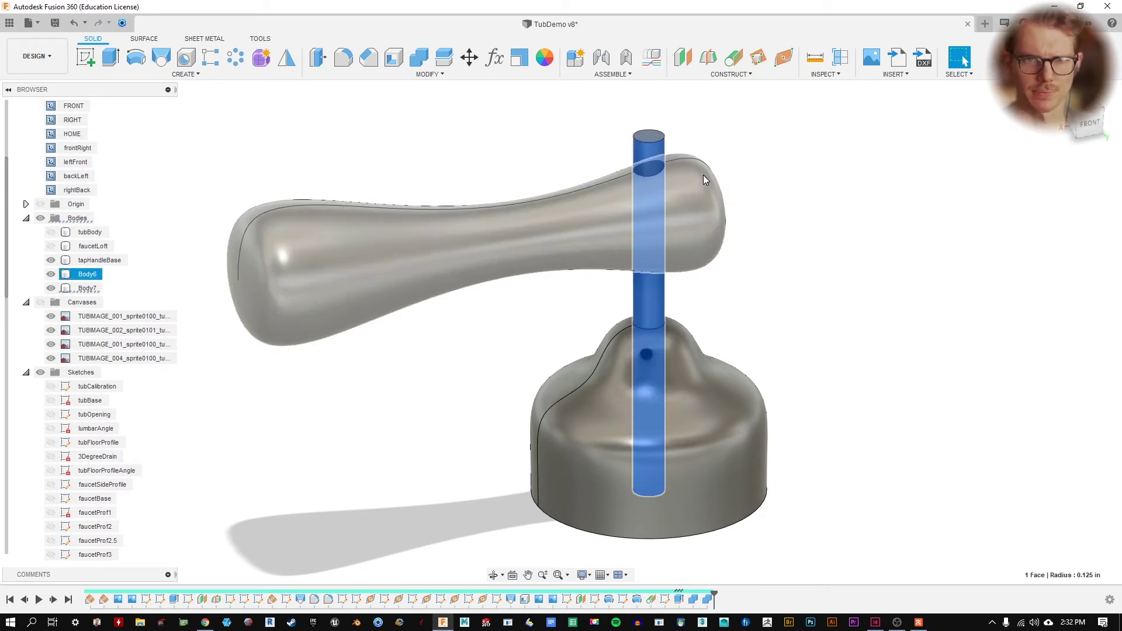
pyautogui.click(399, 75)
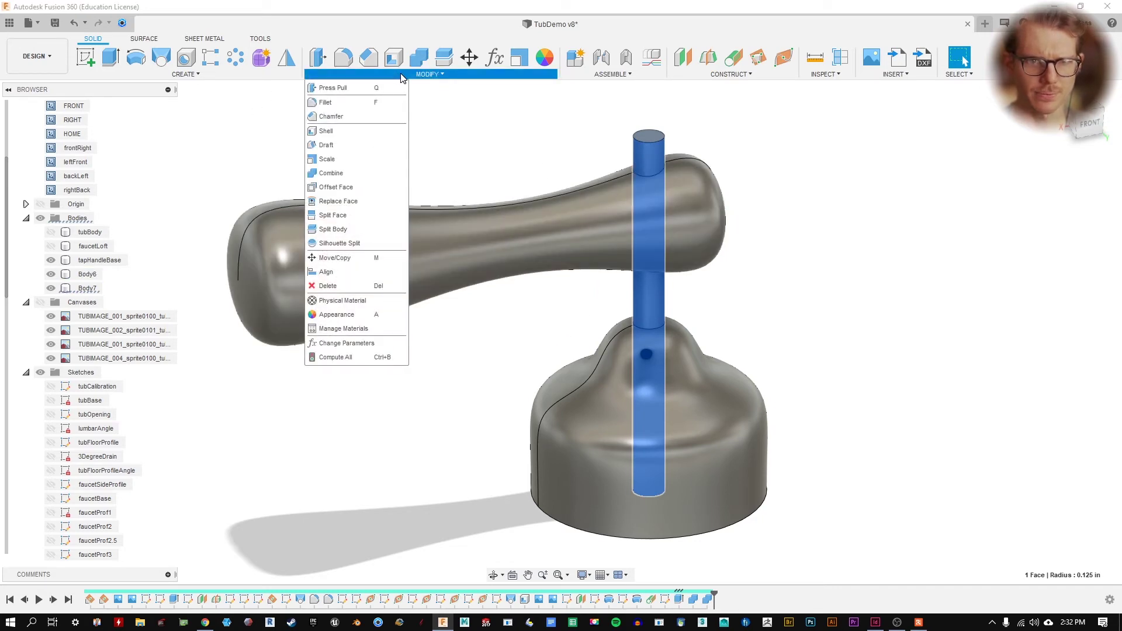
pyautogui.press('Escape')
pyautogui.press('Escape')
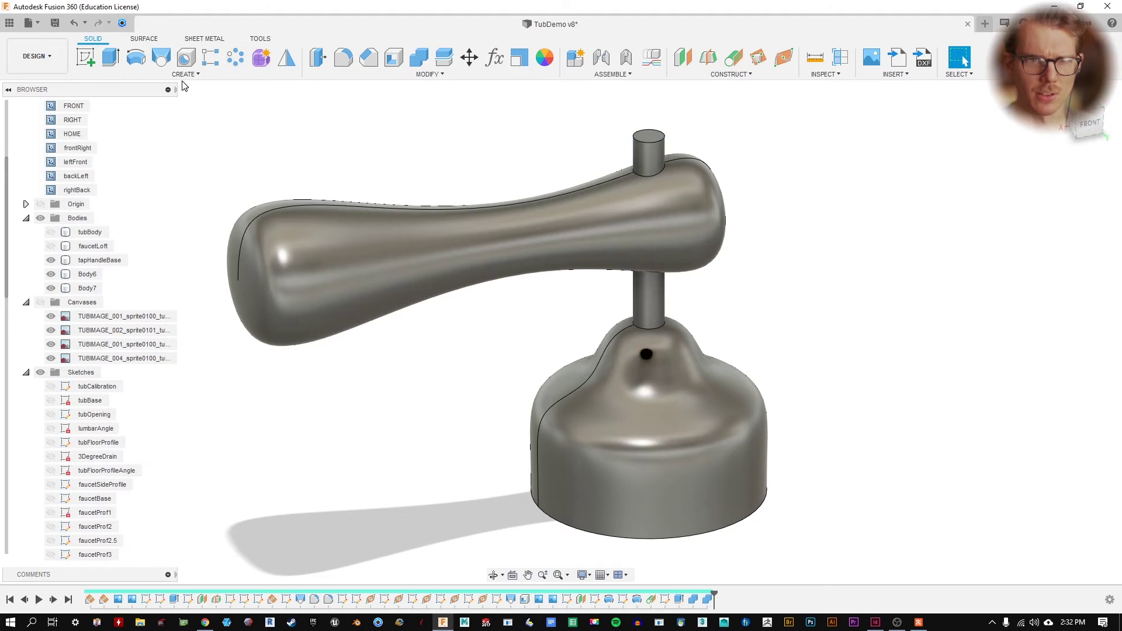
# - Start a Thread feature on the cylindrical face of the rod running through the tap handle
pyautogui.click(187, 78)
pyautogui.click(139, 246)
pyautogui.click(653, 168)
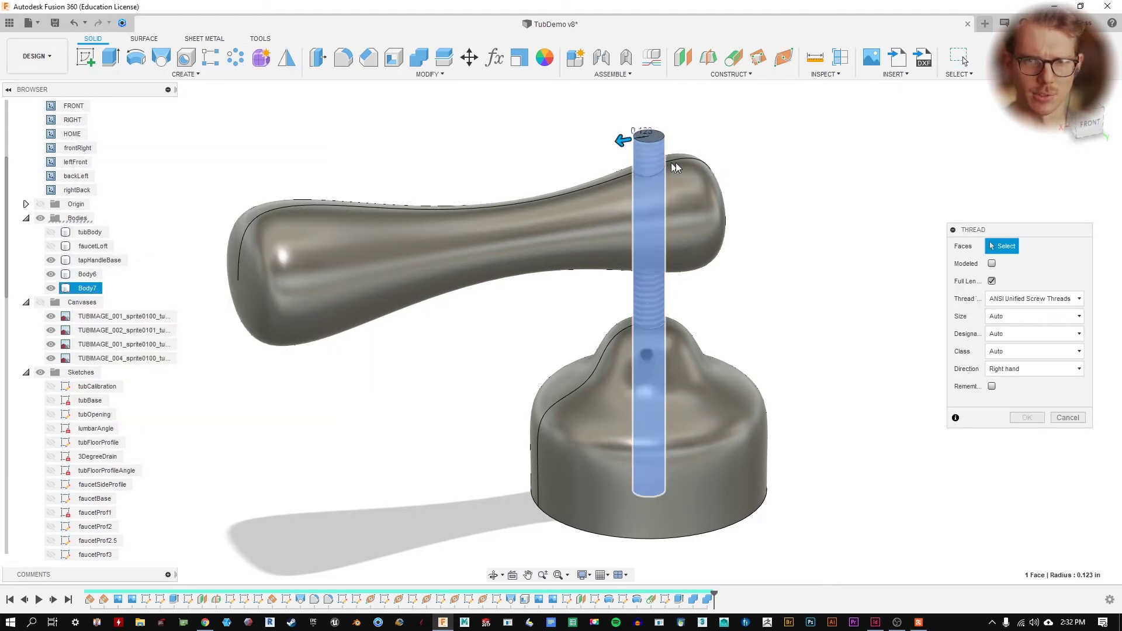
pyautogui.scroll(5, 741, 217)
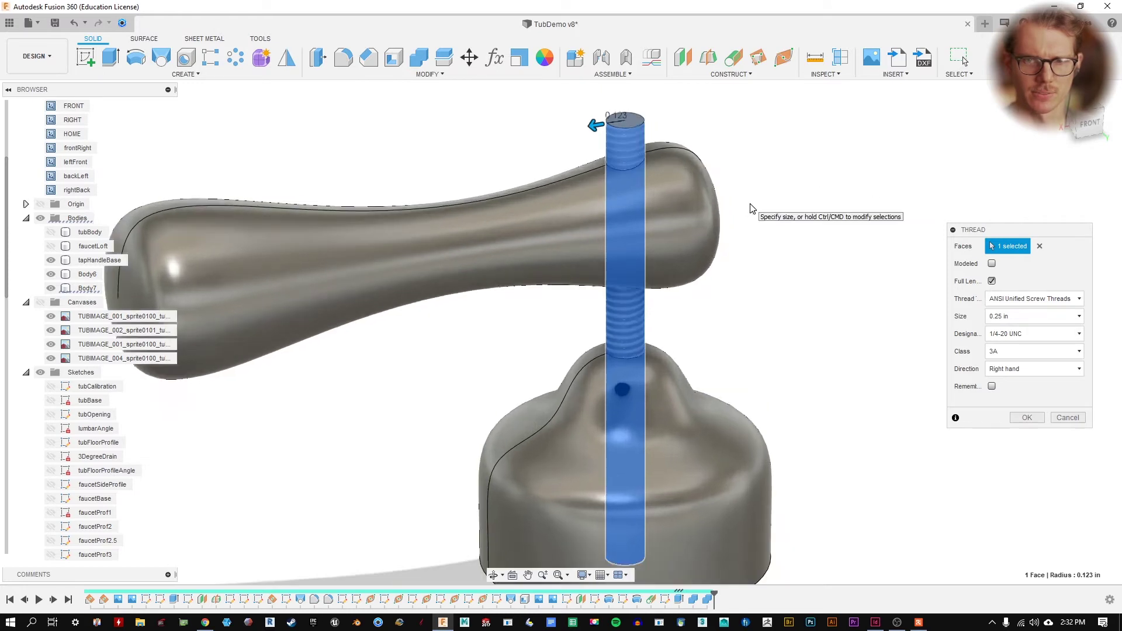
pyautogui.scroll(3, 644, 235)
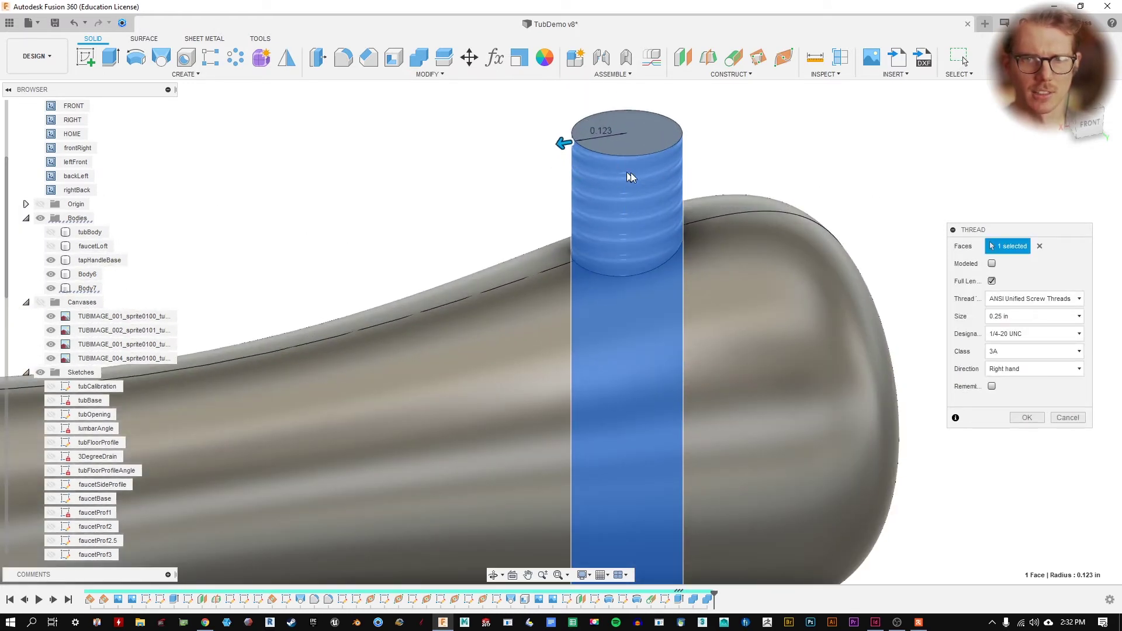
pyautogui.scroll(-4, 818, 246)
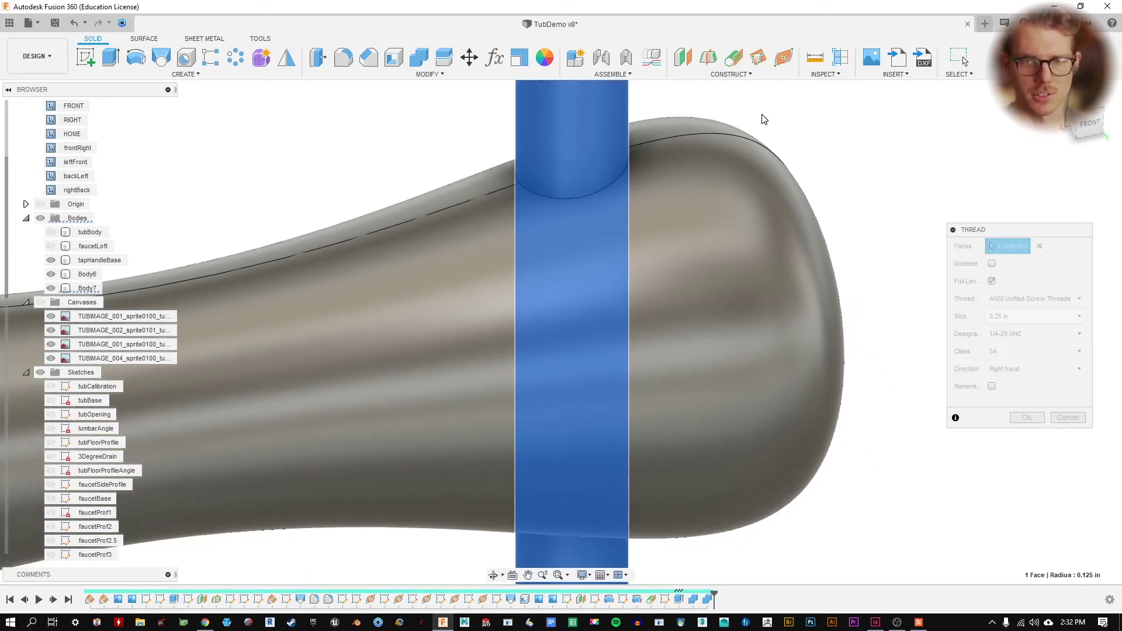
pyautogui.moveTo(1039, 242); pyautogui.dragTo(940, 197)
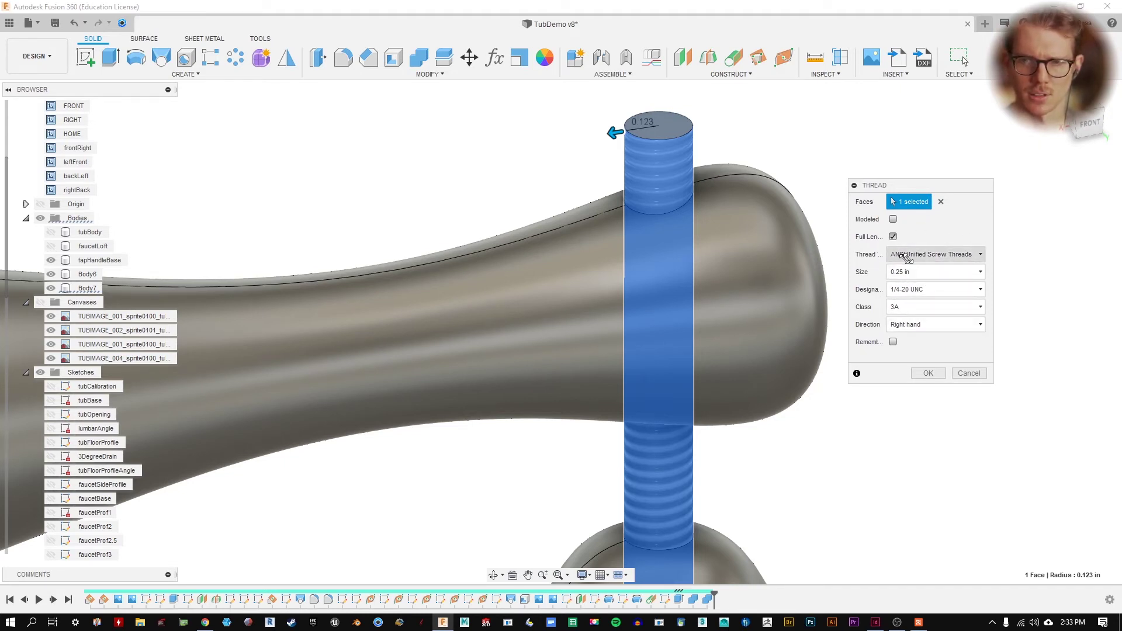
# - Define the rod's thread as ANSI Unified Screw Threads, size 0.25 in, designation 1/4-20 UNC, class 3A
pyautogui.click(934, 256)
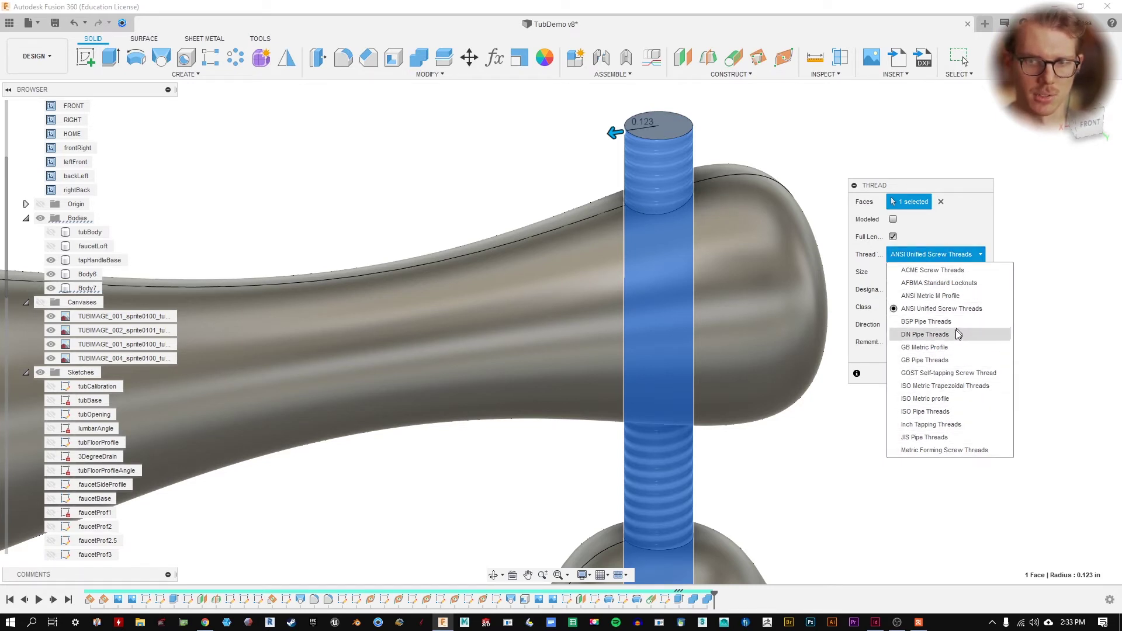
pyautogui.click(976, 228)
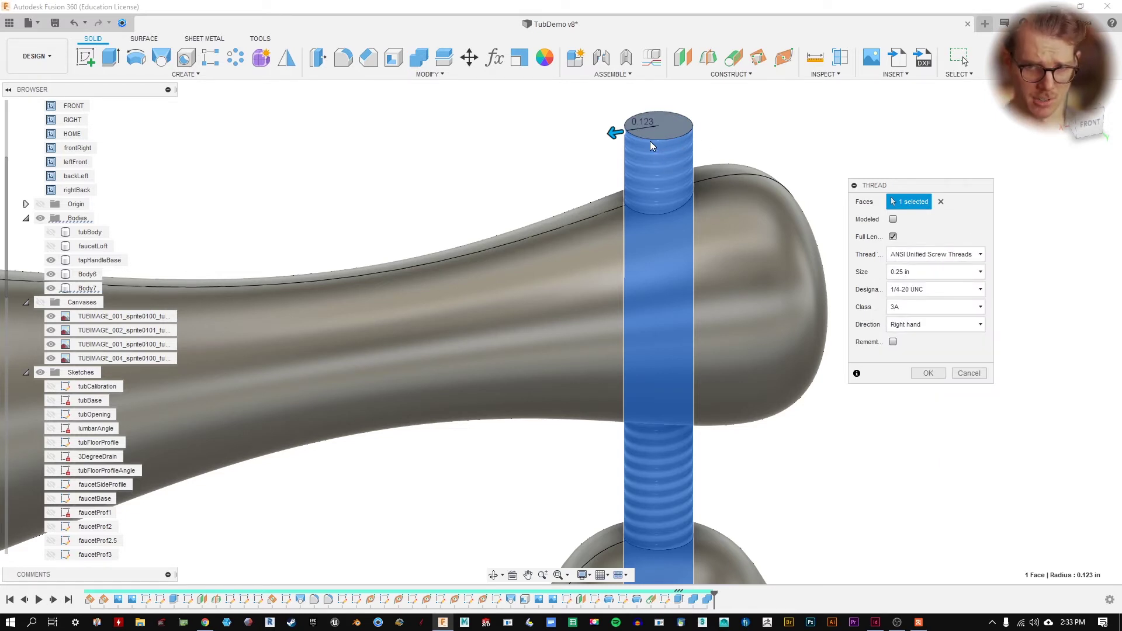
pyautogui.click(933, 275)
pyautogui.click(907, 348)
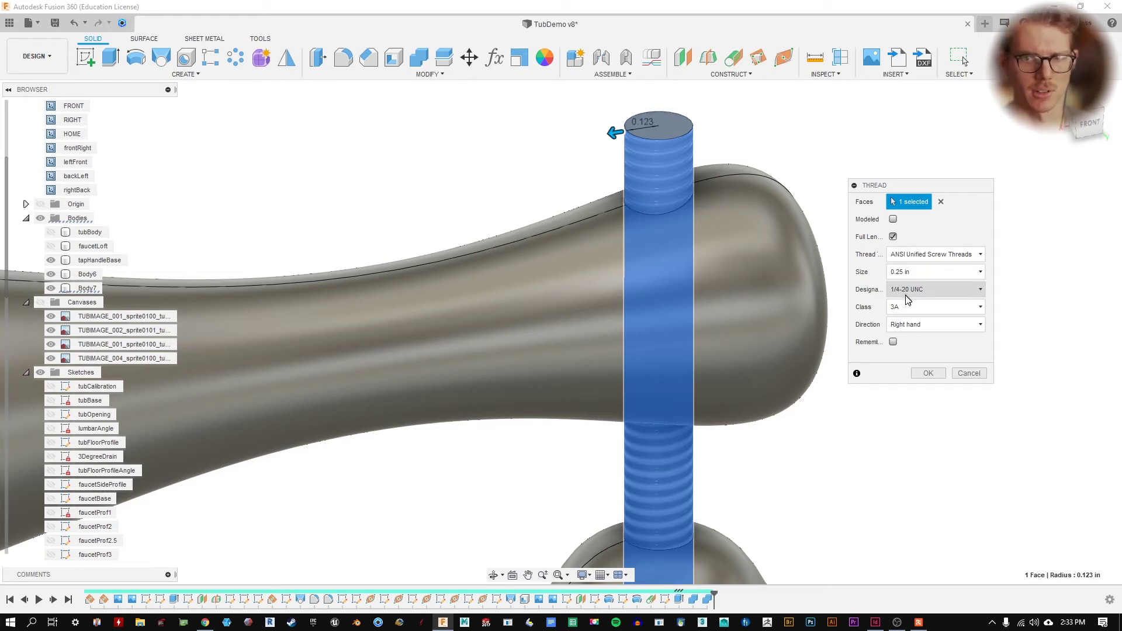
pyautogui.click(923, 293)
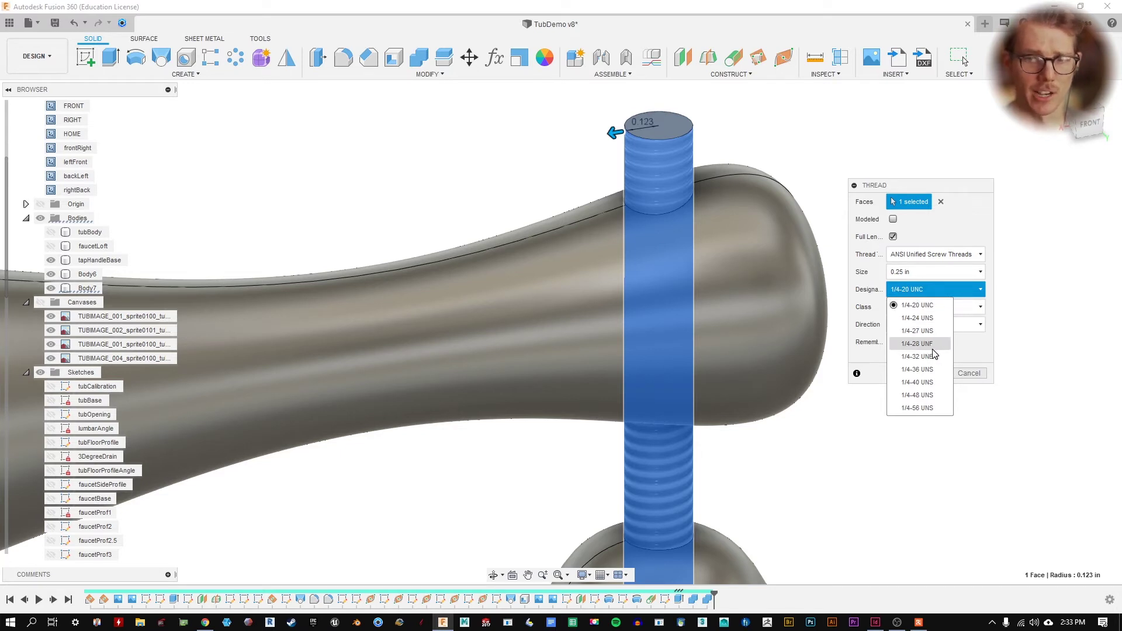
pyautogui.click(917, 305)
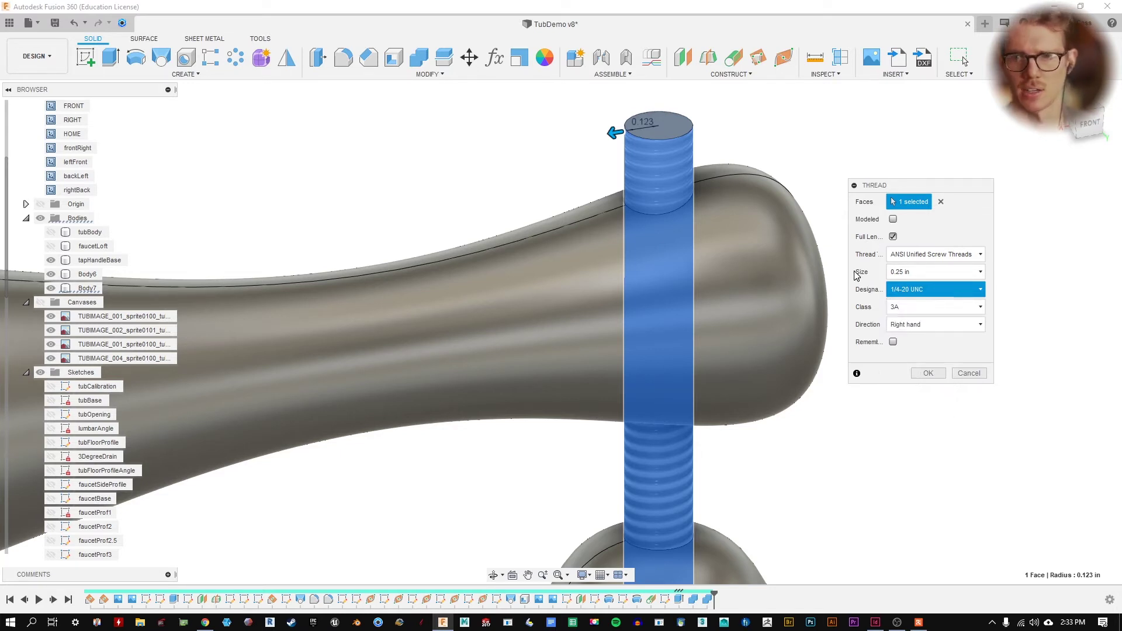
pyautogui.click(926, 309)
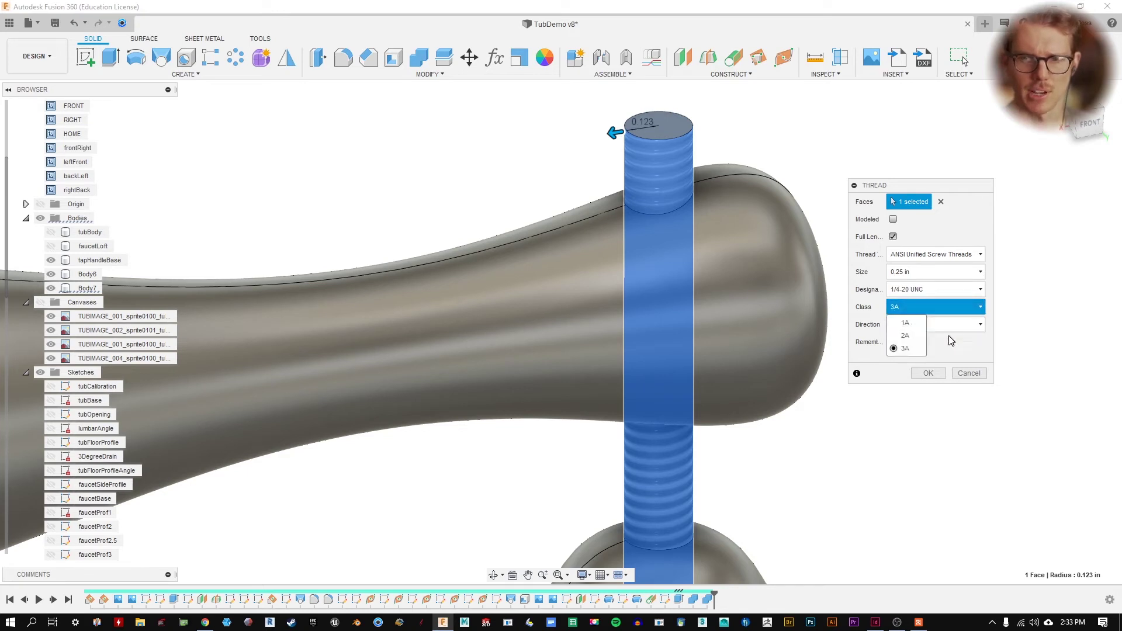
pyautogui.click(956, 356)
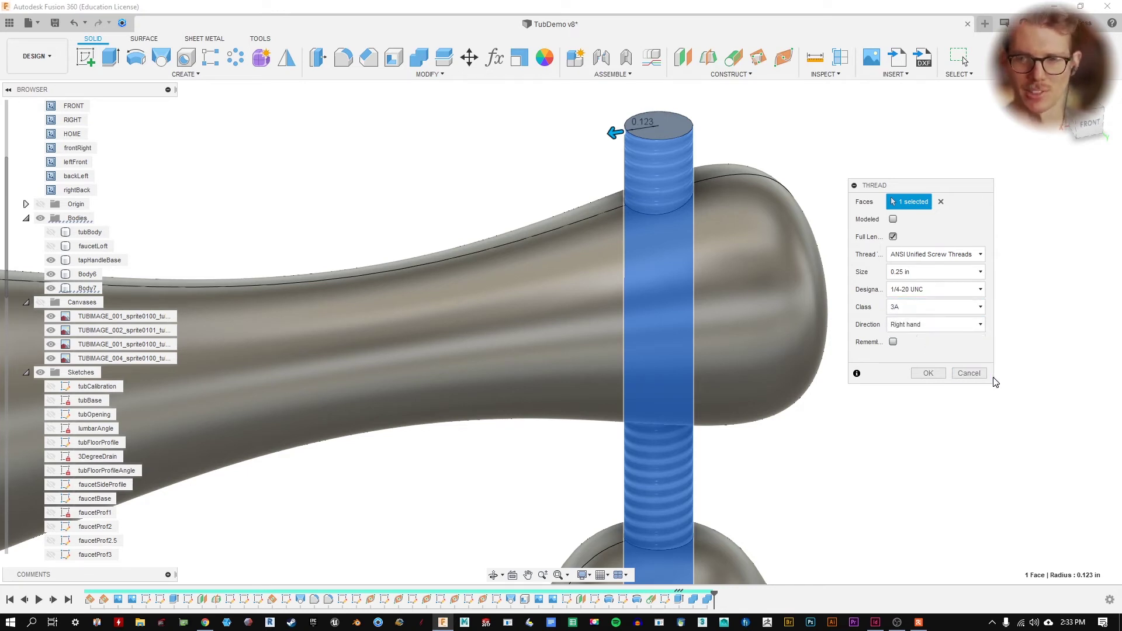
pyautogui.moveTo(994, 382); pyautogui.dragTo(1057, 396)
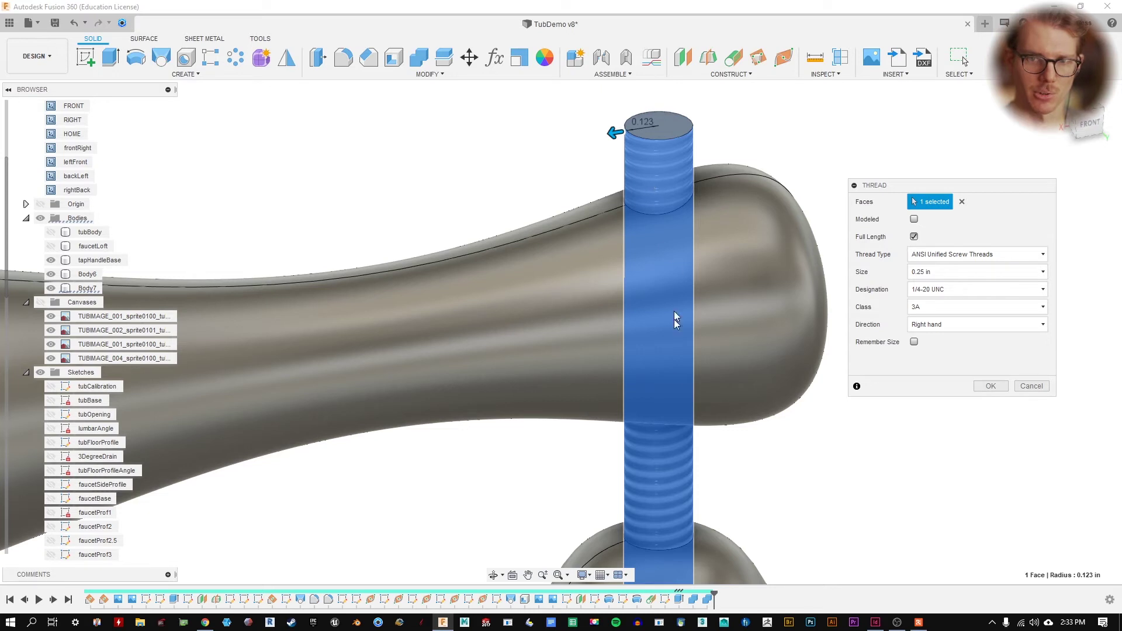
# - Limit the rod's thread to a 1.35 in length with Full Length off, and create it with Modeled off
pyautogui.click(914, 237)
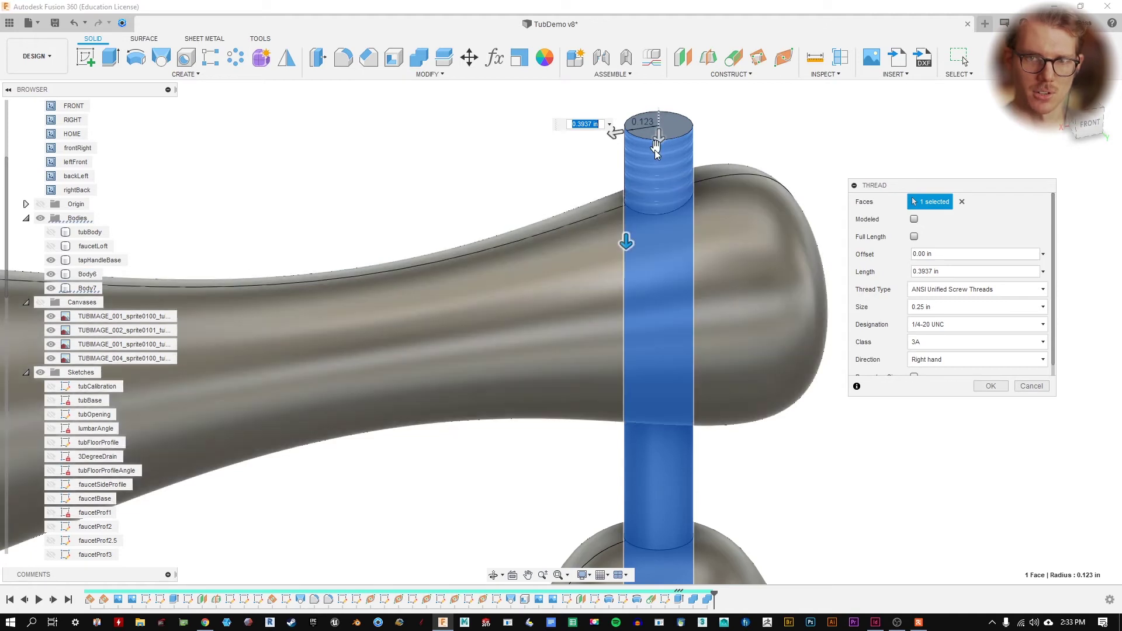
pyautogui.moveTo(626, 241); pyautogui.dragTo(638, 484)
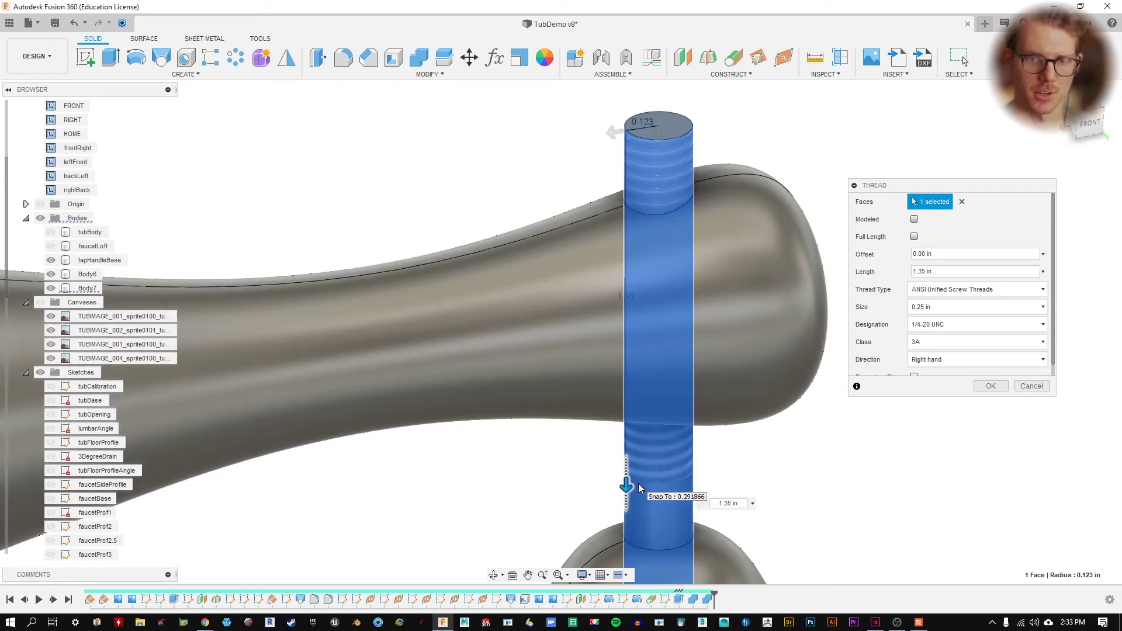
pyautogui.moveTo(836, 388); pyautogui.dragTo(816, 296, button='middle')
pyautogui.scroll(-2, 790, 336)
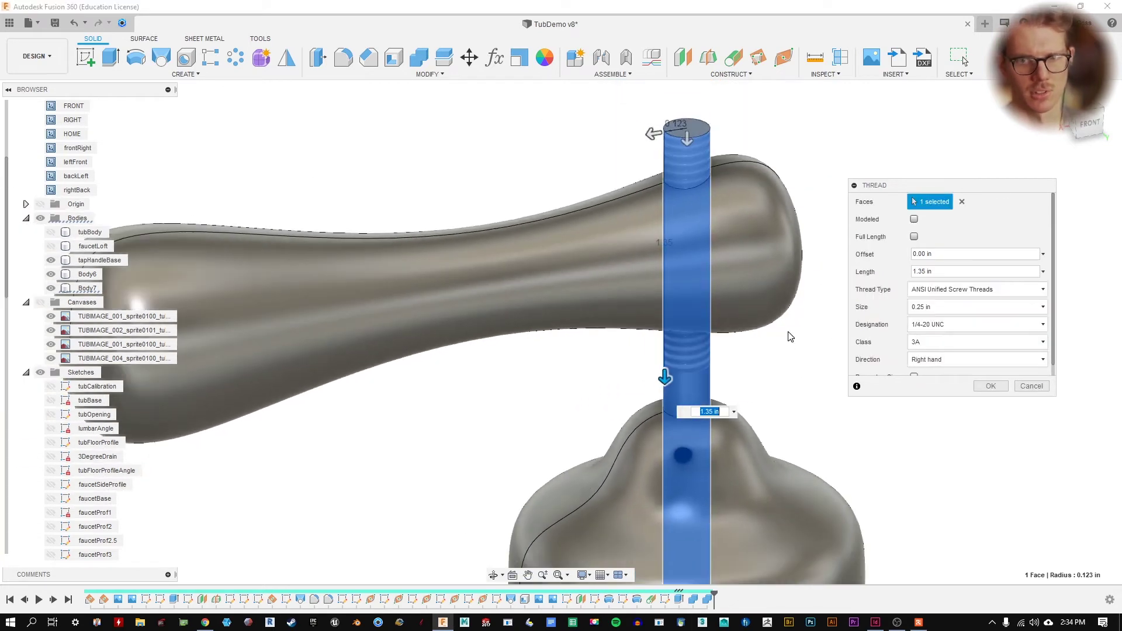
pyautogui.click(914, 219)
pyautogui.click(914, 219)
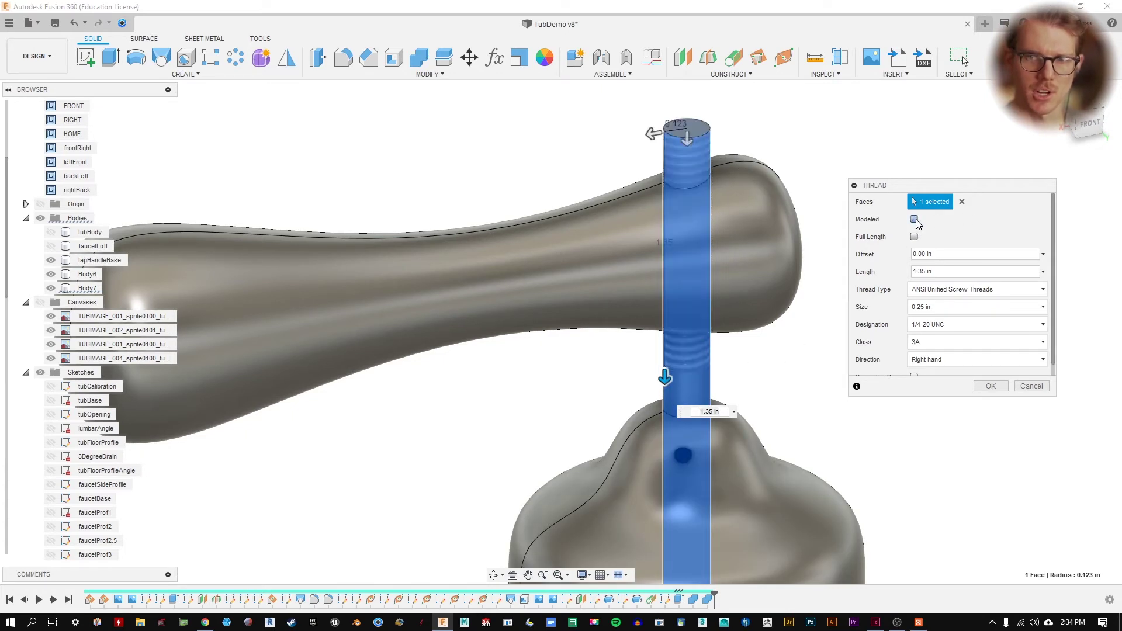
pyautogui.click(990, 386)
# - Edit the rod's thread feature to turn on Modeled so that real thread geometry is cut
pyautogui.scroll(6, 789, 114)
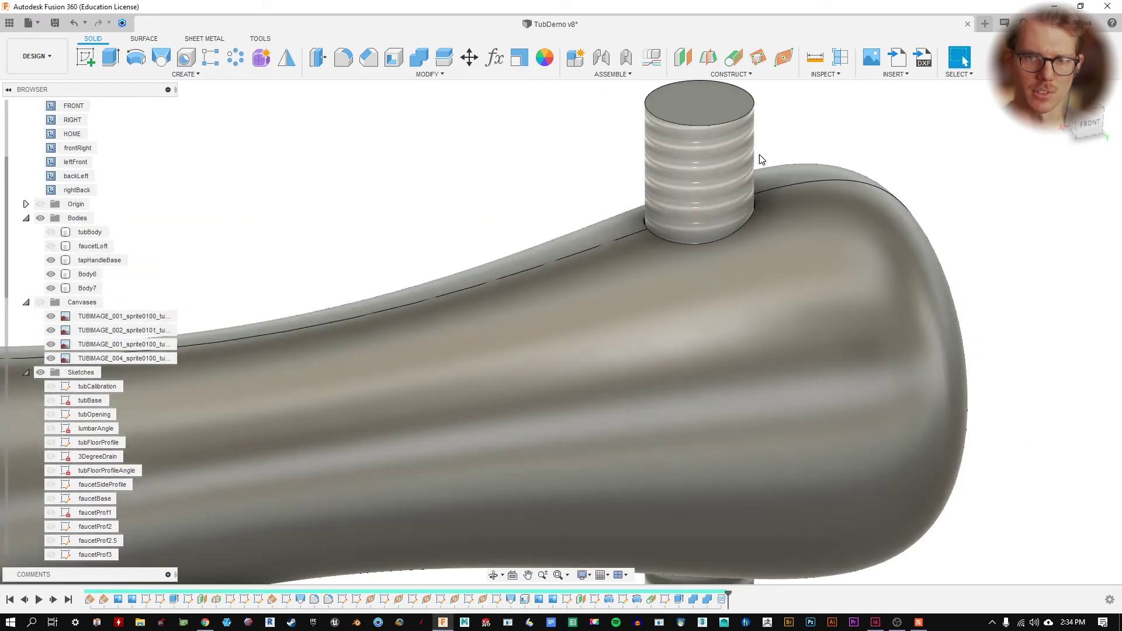
pyautogui.keyDown('shift'); pyautogui.moveTo(850, 204); pyautogui.dragTo(894, 207, button='middle'); pyautogui.keyUp('shift')
pyautogui.keyDown('shift'); pyautogui.moveTo(762, 144); pyautogui.dragTo(964, 150, button='middle'); pyautogui.keyUp('shift')
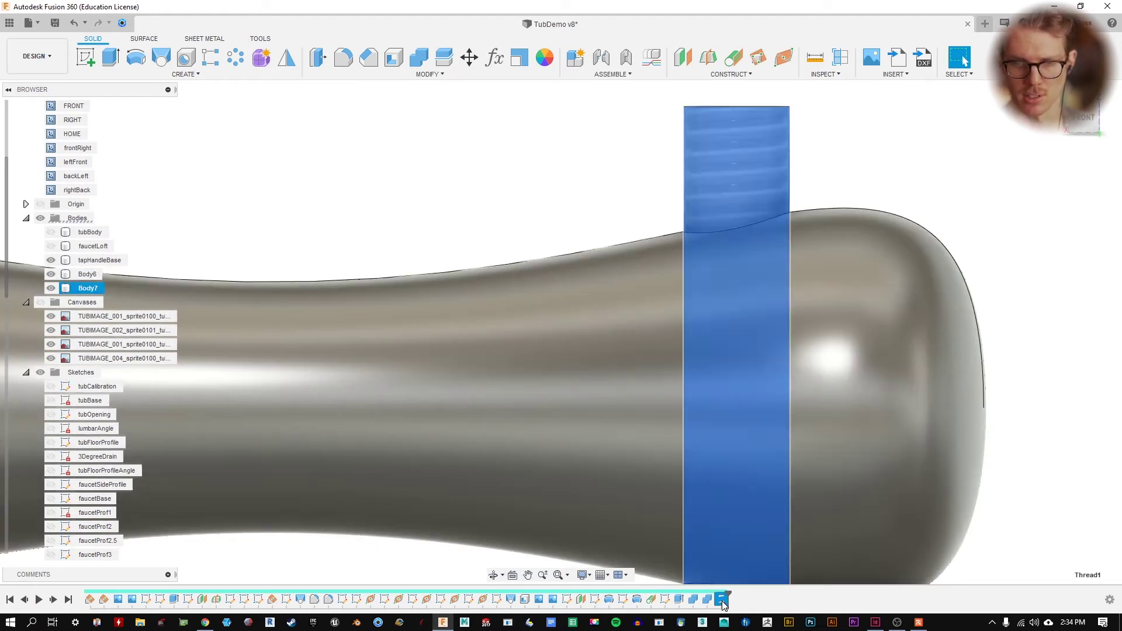
pyautogui.doubleClick(721, 599)
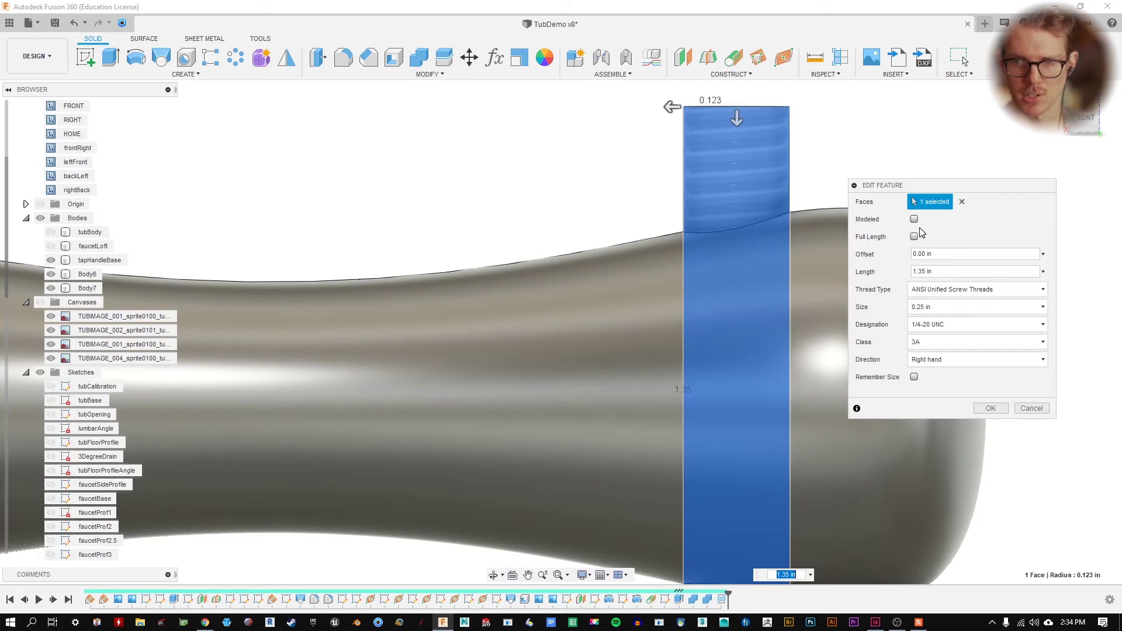
pyautogui.click(914, 219)
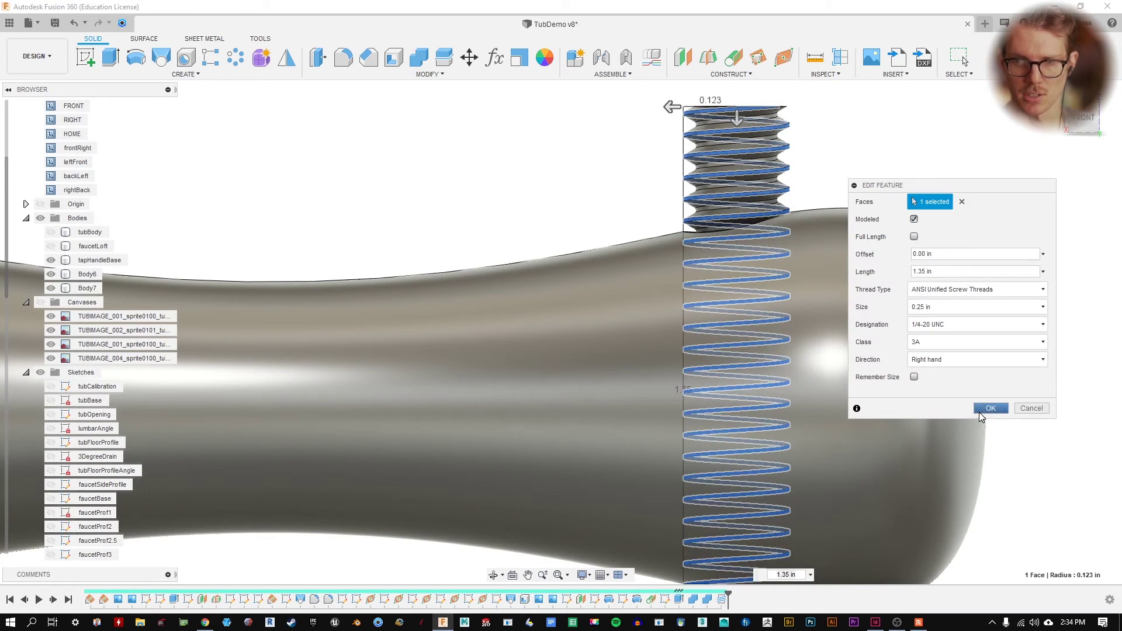
pyautogui.click(987, 409)
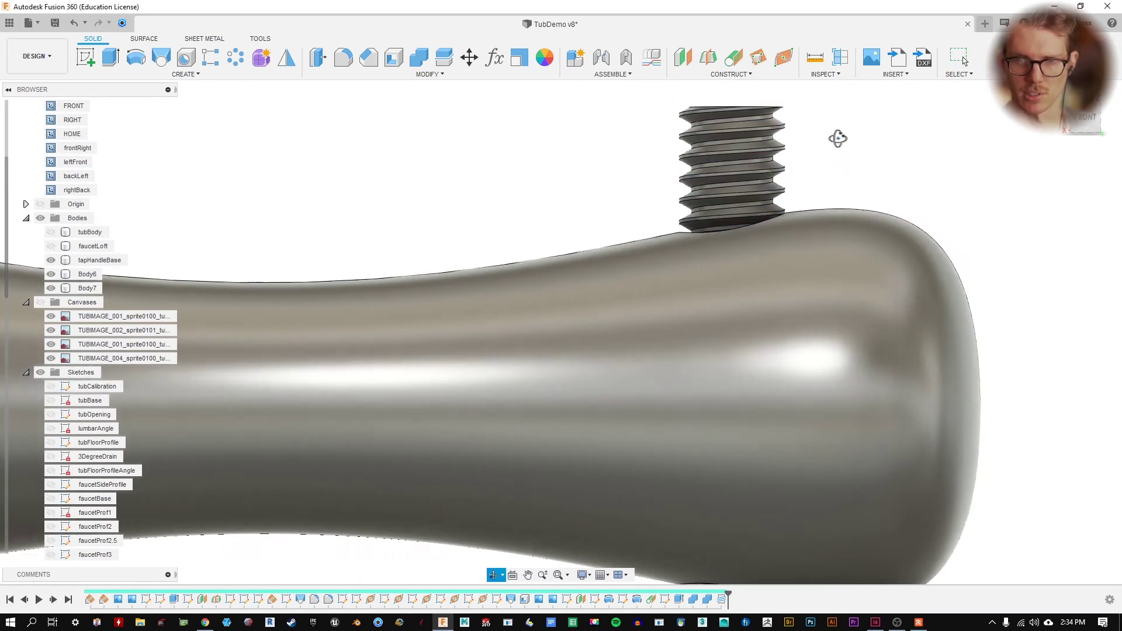
# - Examine the modeled thread on the rod above and below the tap handle from several angles
pyautogui.moveTo(837, 138); pyautogui.dragTo(911, 275)
pyautogui.press('Escape')
pyautogui.click(913, 310)
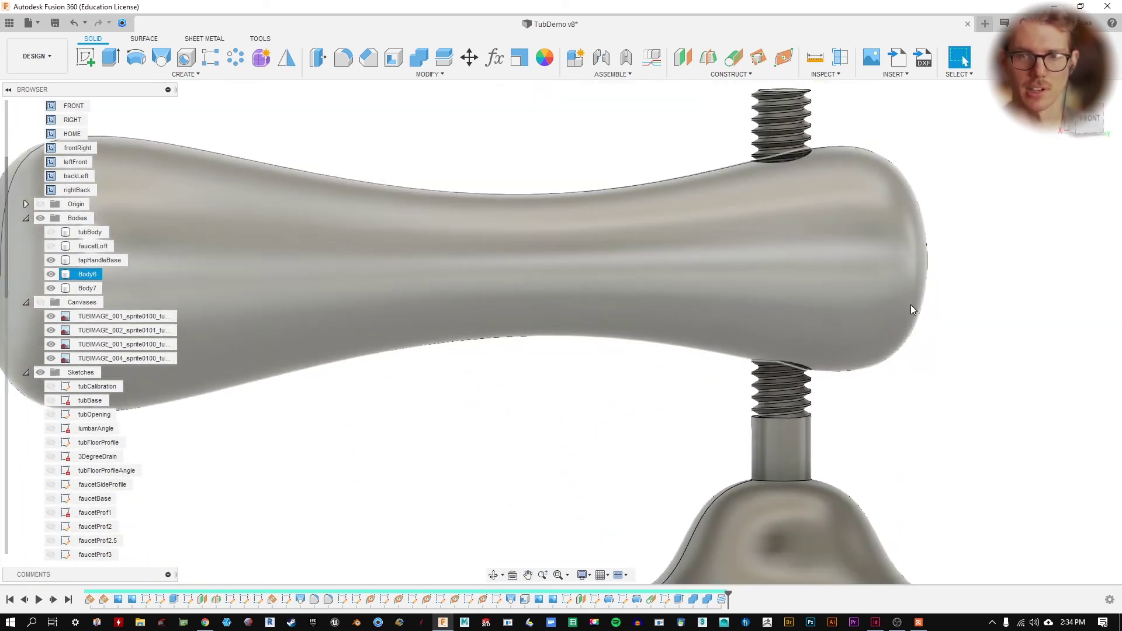
pyautogui.keyDown('shift'); pyautogui.moveTo(910, 304); pyautogui.dragTo(855, 330, button='middle'); pyautogui.keyUp('shift')
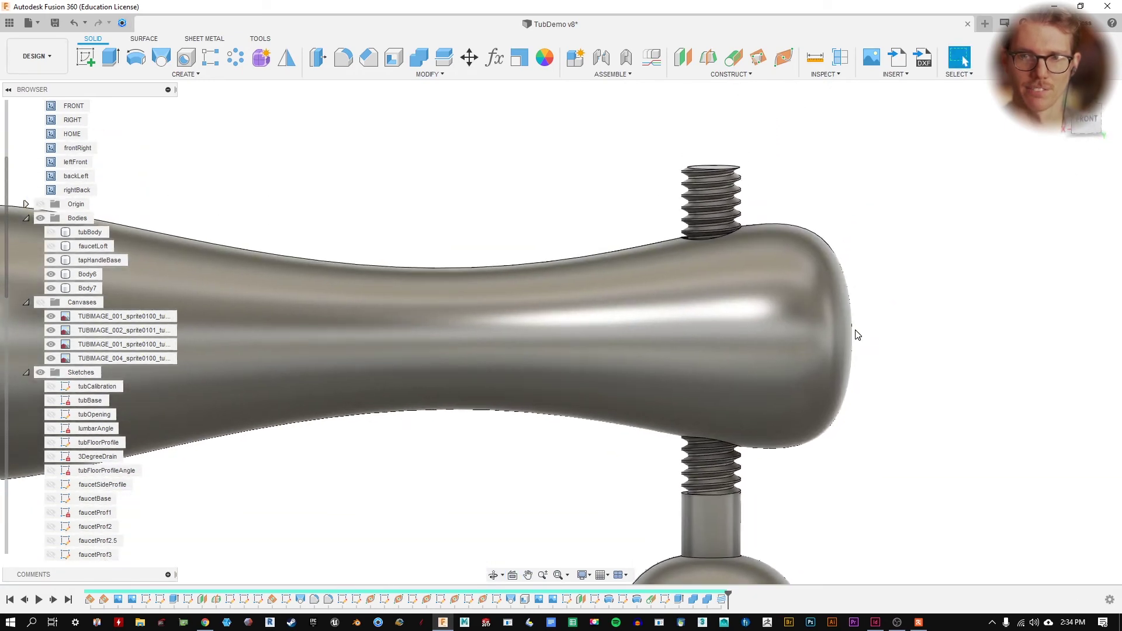
pyautogui.scroll(-2, 867, 270)
pyautogui.scroll(2, 868, 273)
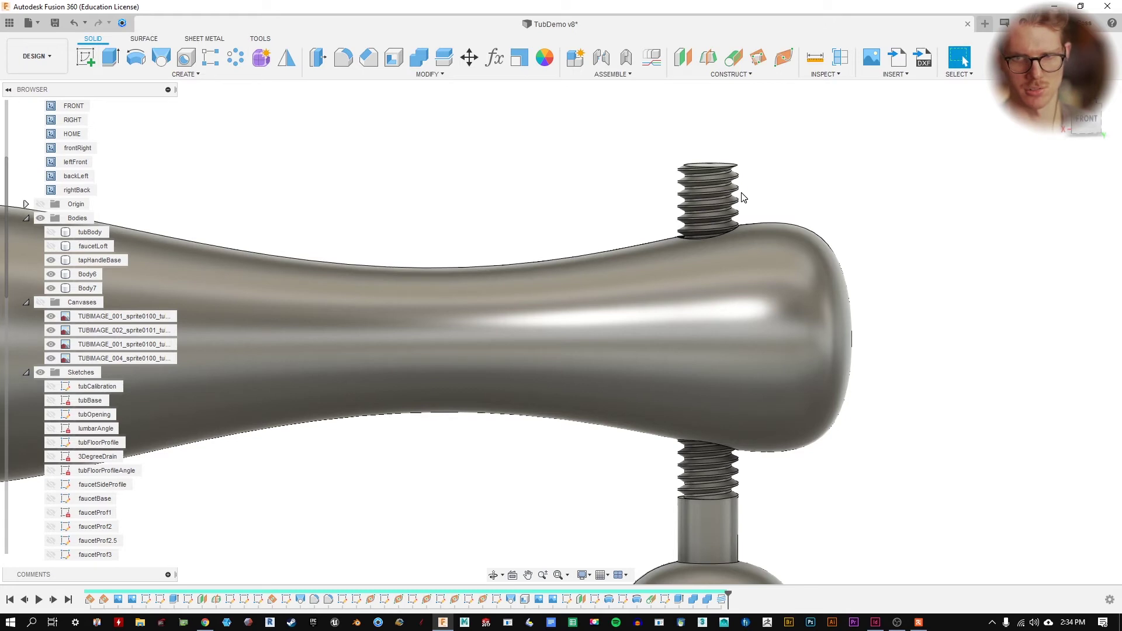
# - Reopen the rod's thread feature, inspect its thread profile up close, and close it with the same settings
pyautogui.doubleClick(721, 599)
pyautogui.scroll(4, 758, 184)
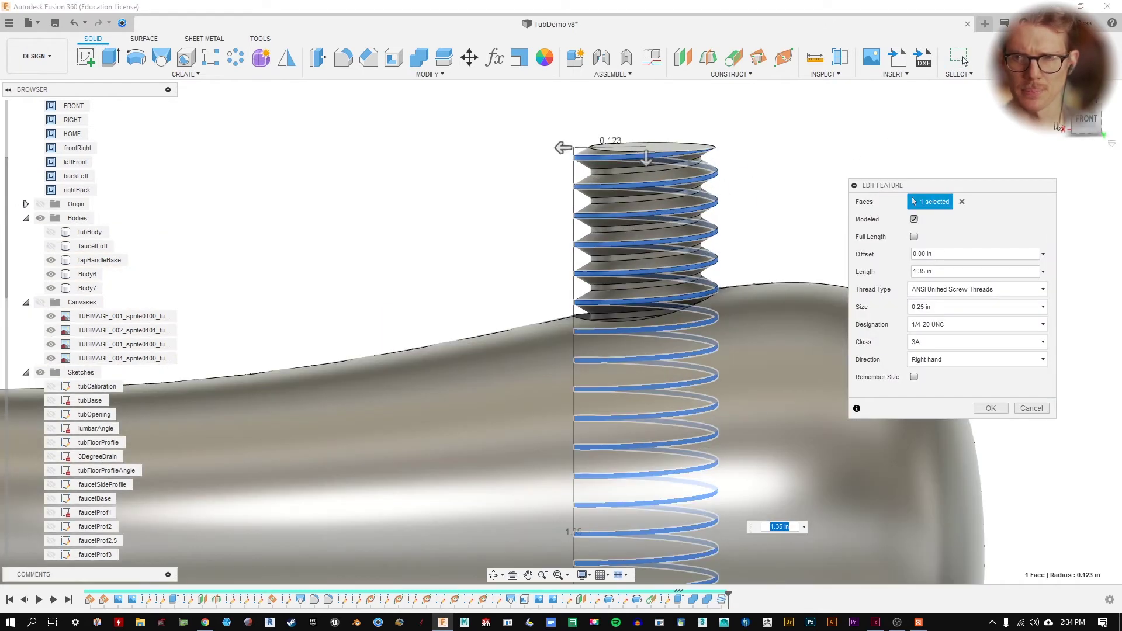
pyautogui.keyDown('shift'); pyautogui.moveTo(759, 185); pyautogui.dragTo(645, 314, button='middle'); pyautogui.keyUp('shift')
pyautogui.scroll(-3, 858, 475)
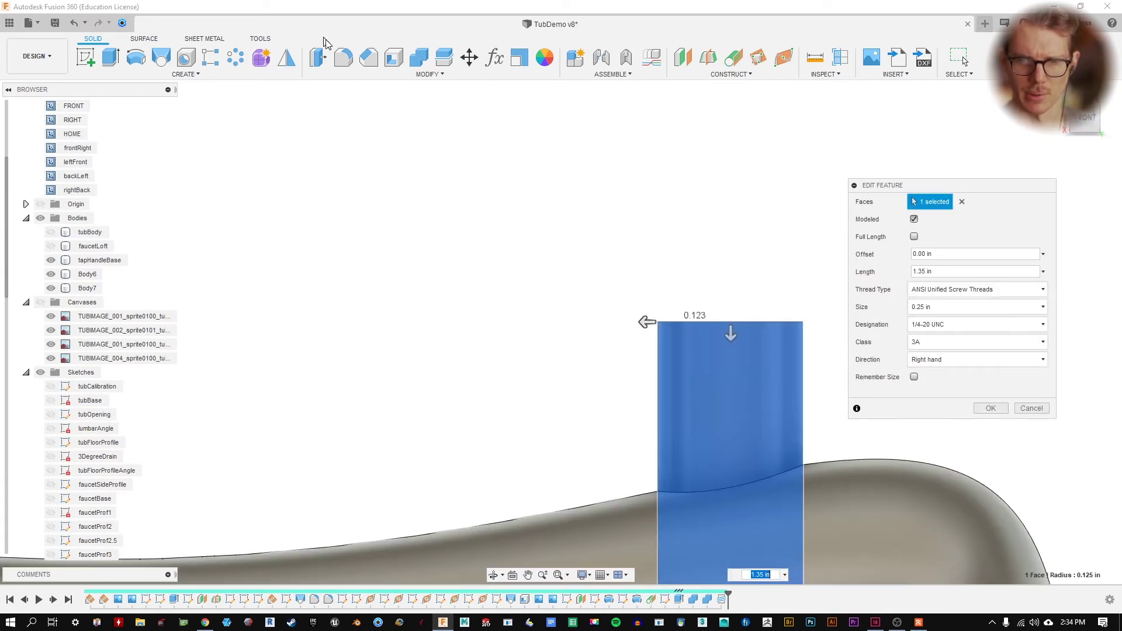
pyautogui.scroll(3, 805, 419)
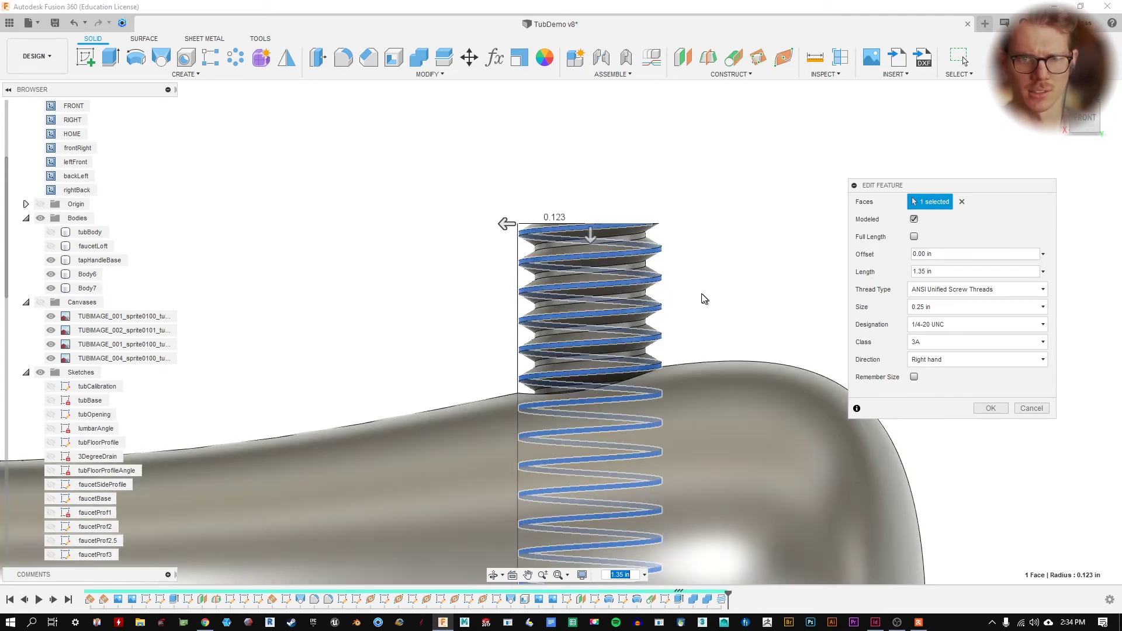
pyautogui.scroll(2, 485, 251)
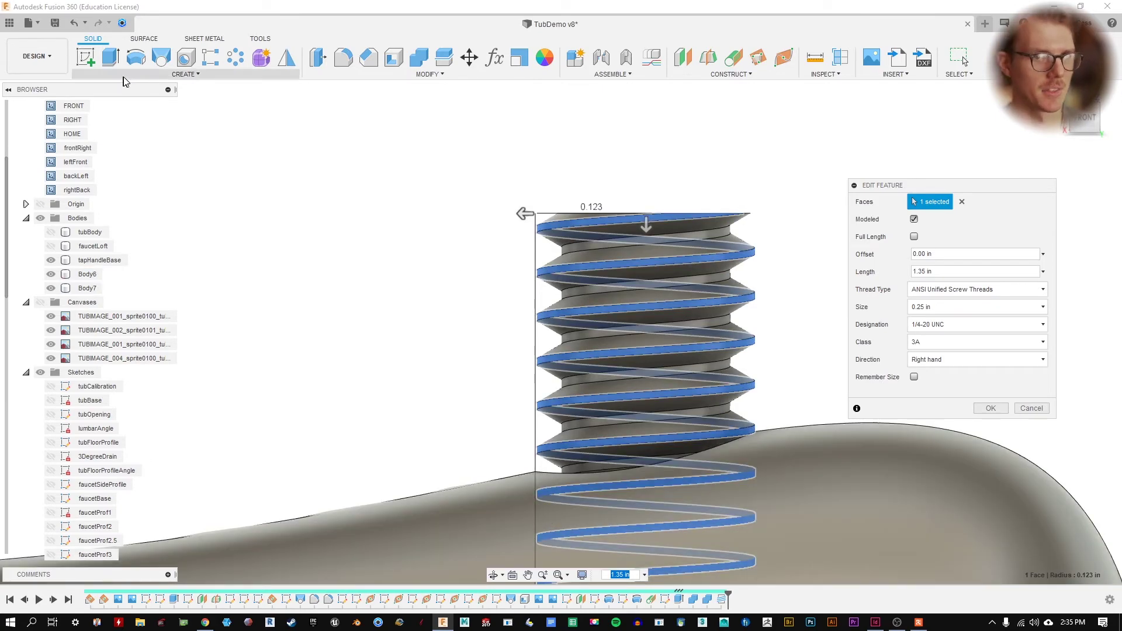
pyautogui.click(140, 77)
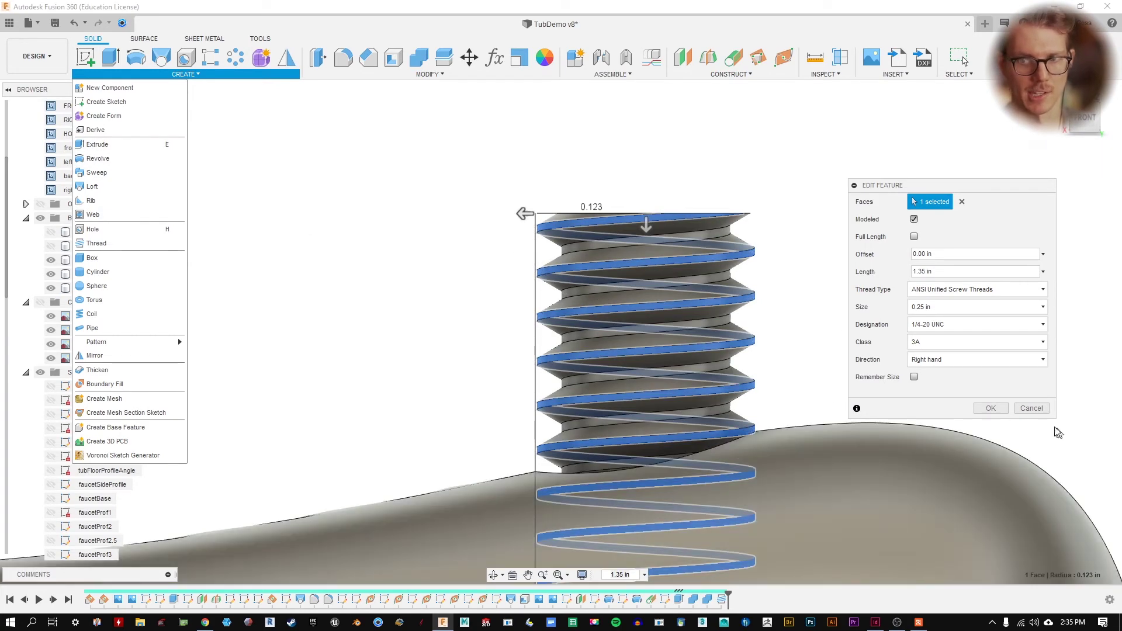
pyautogui.click(993, 408)
pyautogui.scroll(-5, 833, 251)
pyautogui.scroll(-8, 832, 251)
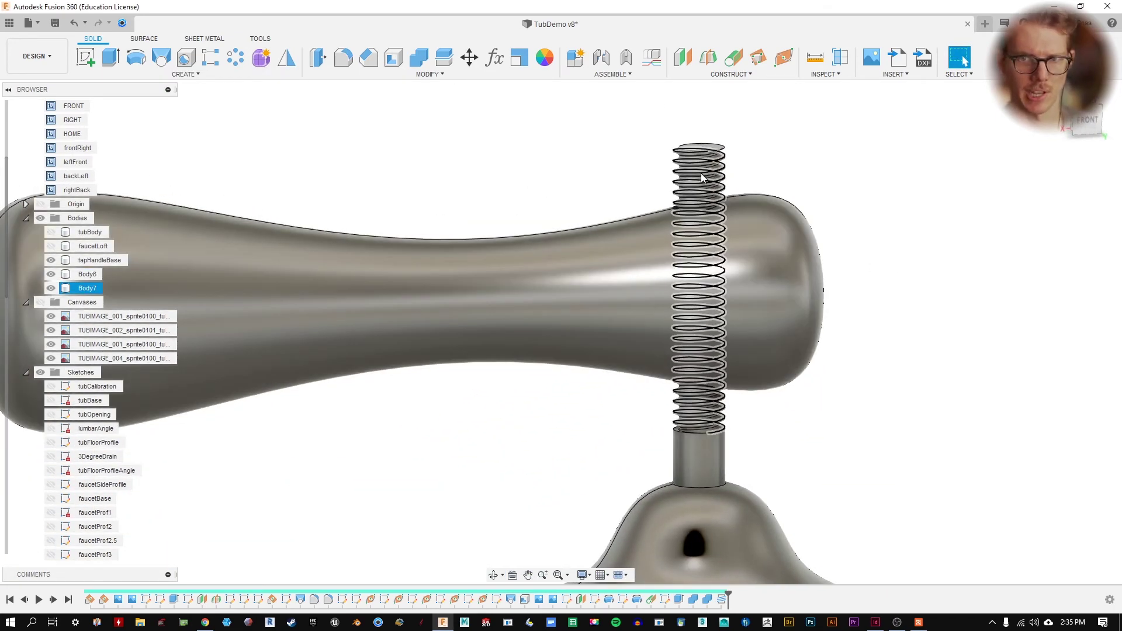
pyautogui.click(776, 171)
# - Open the Insert McMaster-Carr Component catalog and dismiss its COVID-19 update notice
pyautogui.scroll(2, 776, 169)
pyautogui.moveTo(850, 190); pyautogui.dragTo(705, 168, button='middle')
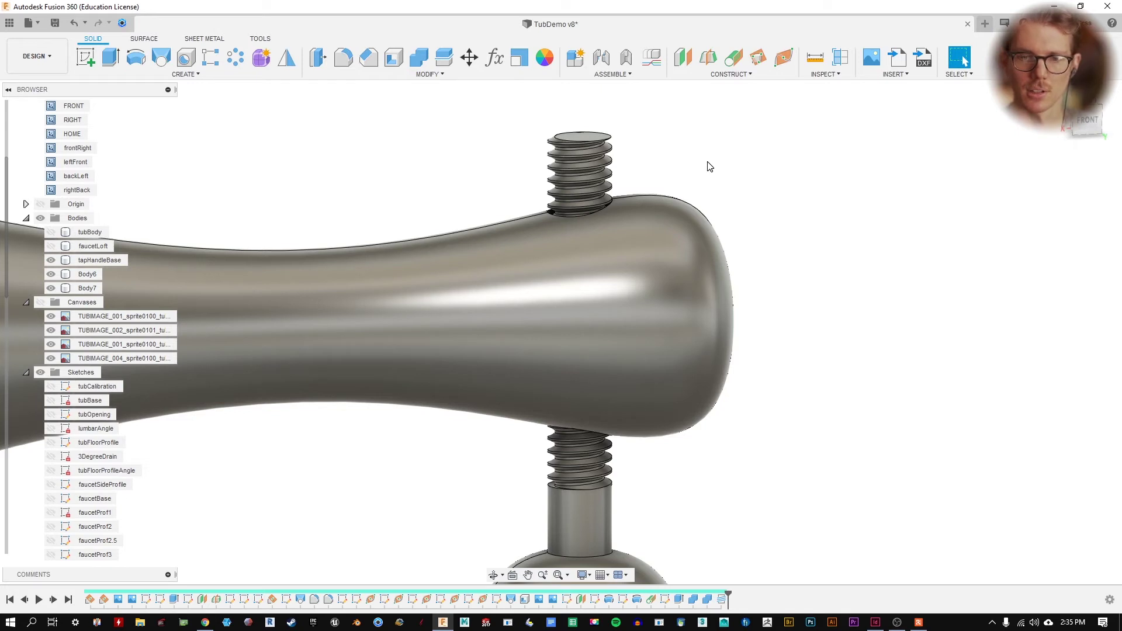
pyautogui.keyDown('shift'); pyautogui.moveTo(738, 176); pyautogui.dragTo(913, 166, button='middle'); pyautogui.keyUp('shift')
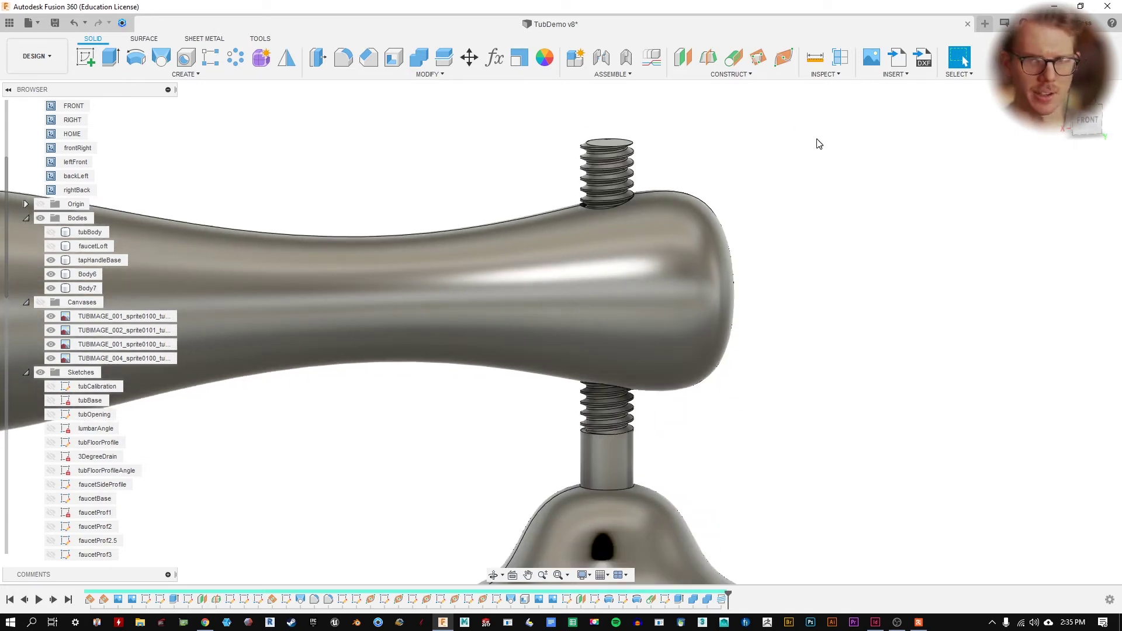
pyautogui.click(898, 76)
pyautogui.click(916, 174)
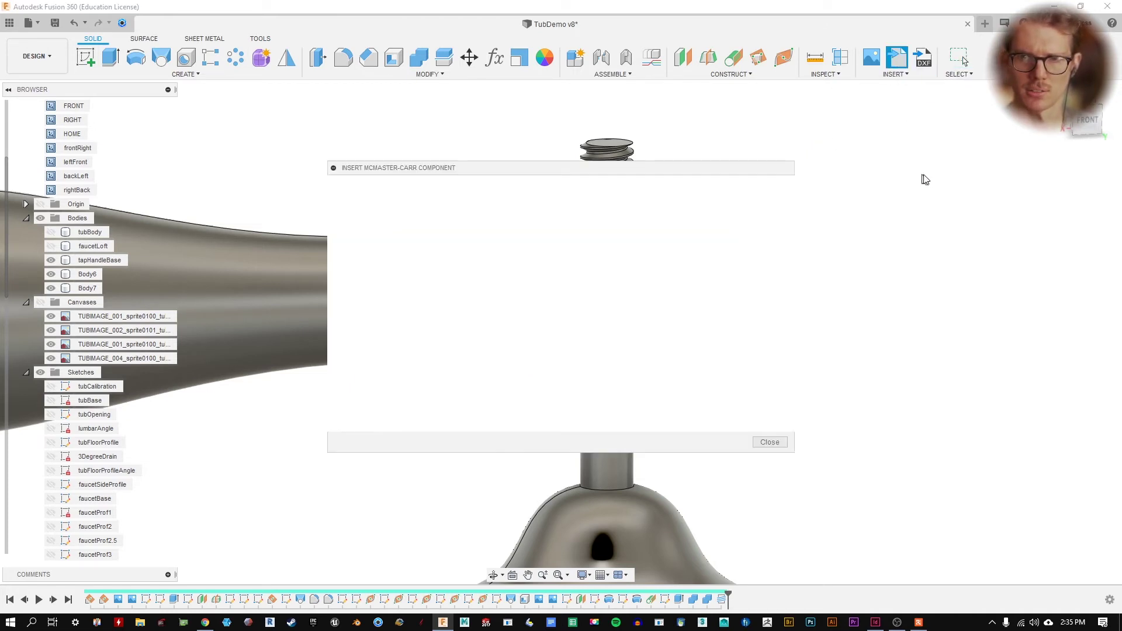
pyautogui.moveTo(506, 167); pyautogui.dragTo(466, 146)
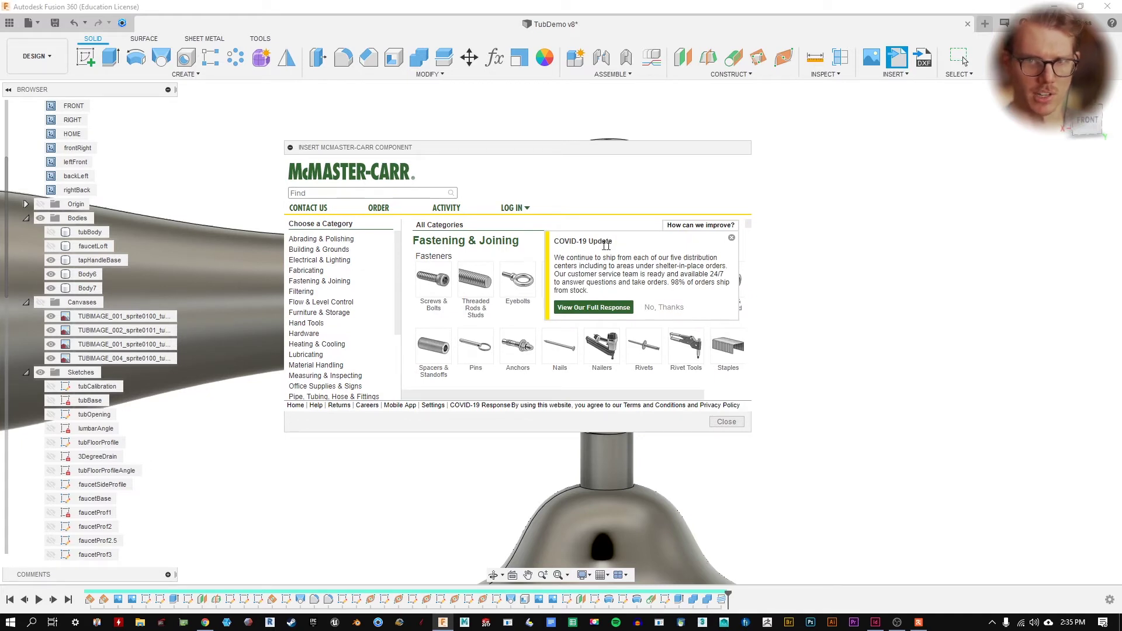
pyautogui.click(666, 307)
# - Enlarge the McMaster-Carr catalog window and reposition it so more product categories are visible
pyautogui.moveTo(748, 431); pyautogui.dragTo(1002, 551)
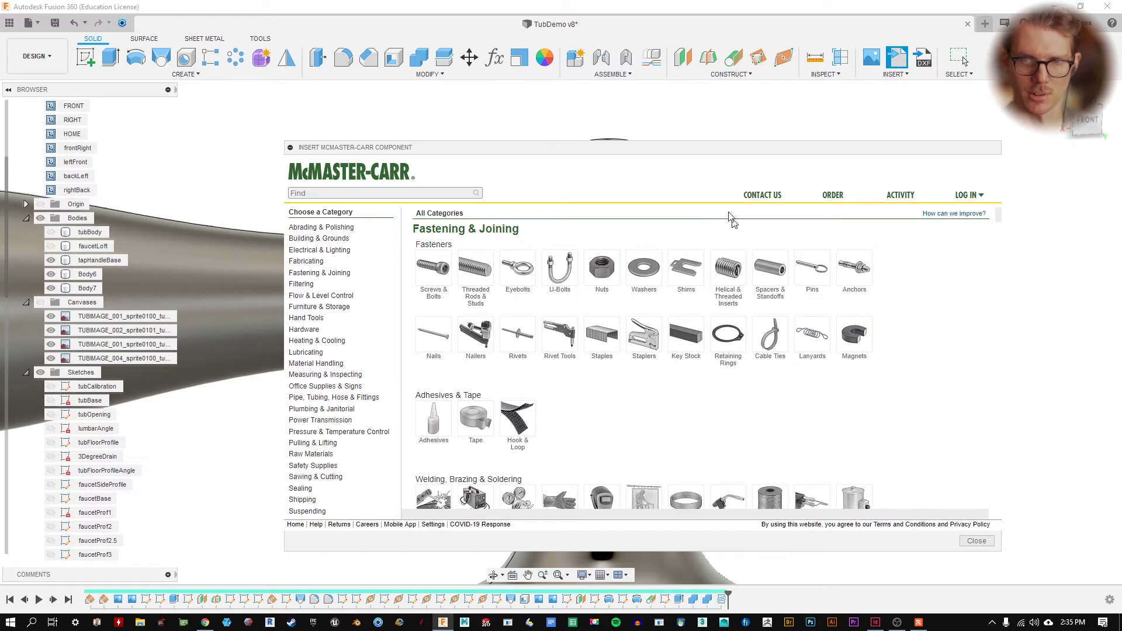
pyautogui.moveTo(705, 153); pyautogui.dragTo(626, 120)
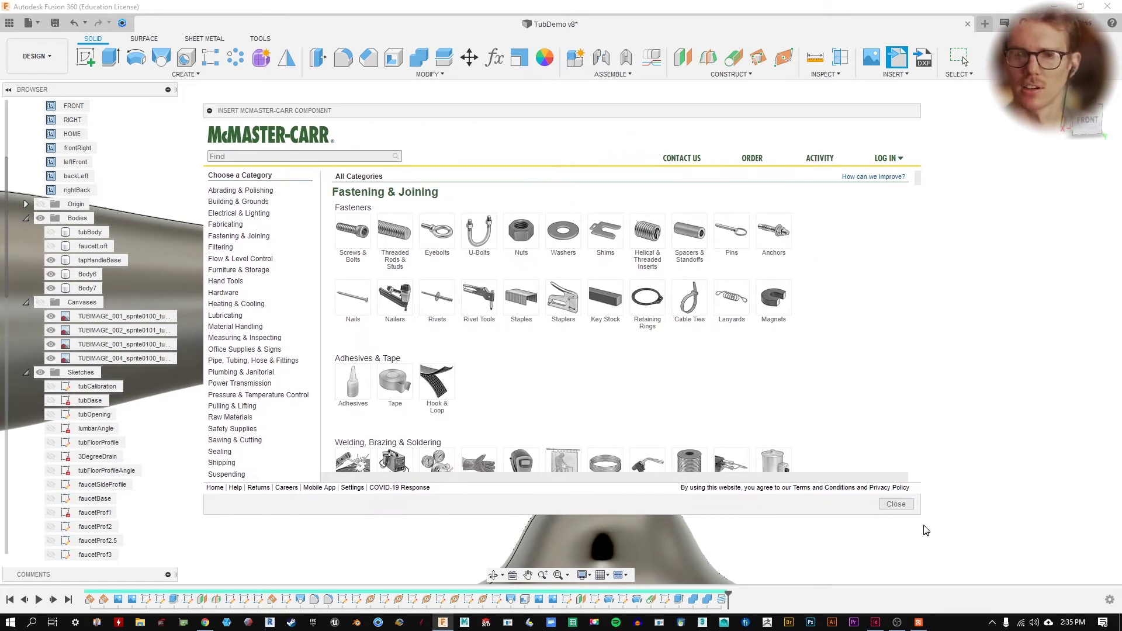
pyautogui.moveTo(920, 520); pyautogui.dragTo(960, 542)
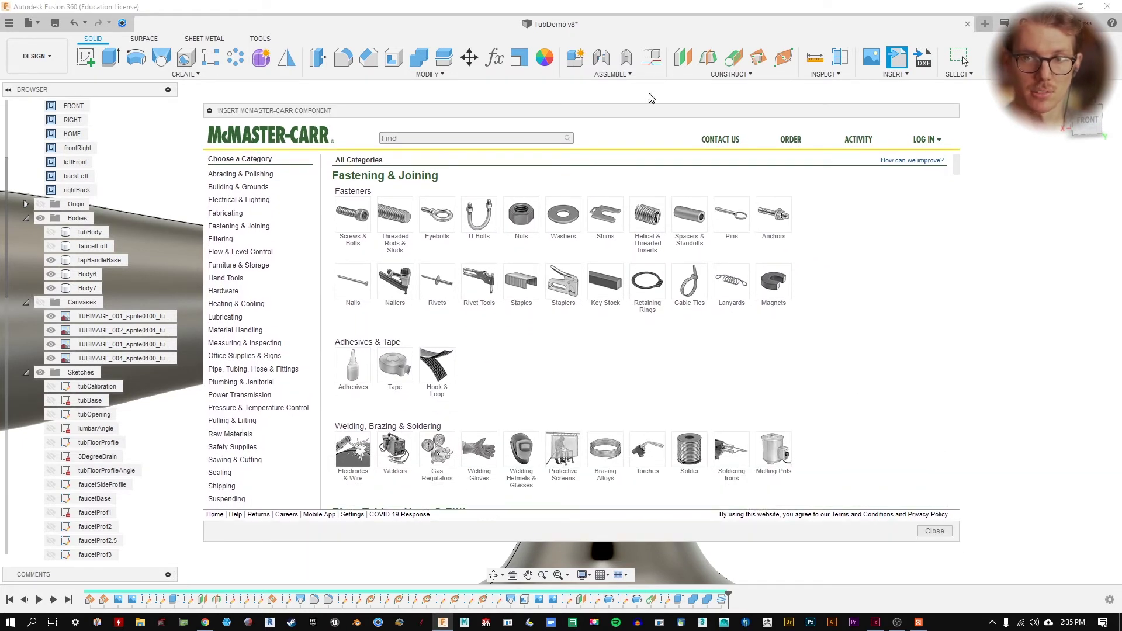
pyautogui.moveTo(606, 115); pyautogui.dragTo(595, 93)
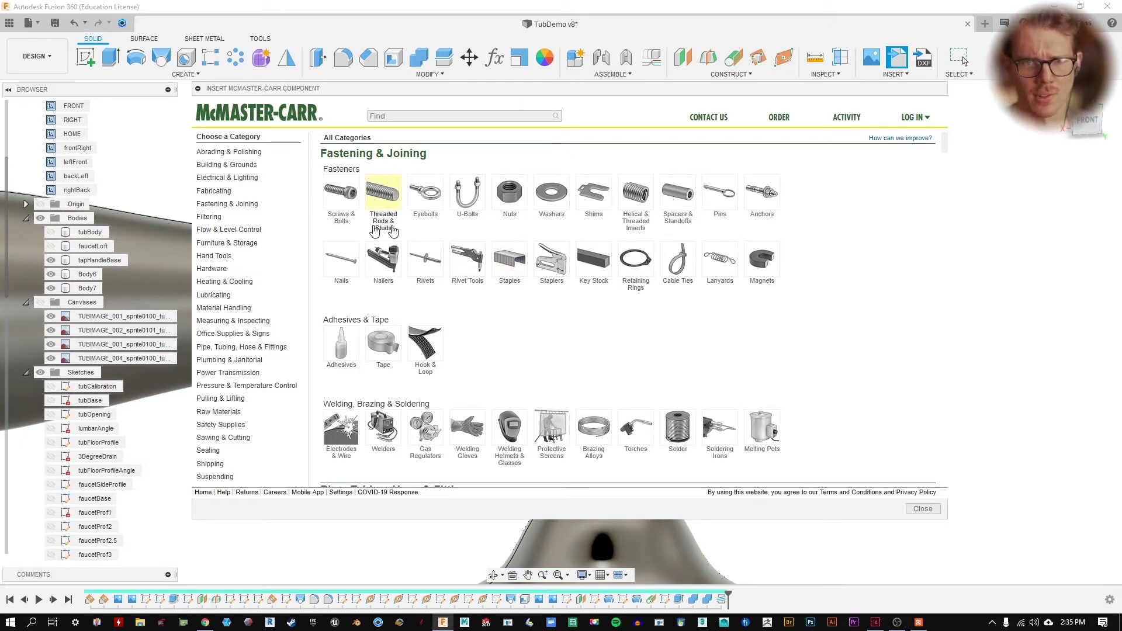
pyautogui.moveTo(593, 88)
pyautogui.mouseDown()
pyautogui.moveTo(598, 111)
pyautogui.moveTo(578, 102)
pyautogui.mouseUp()
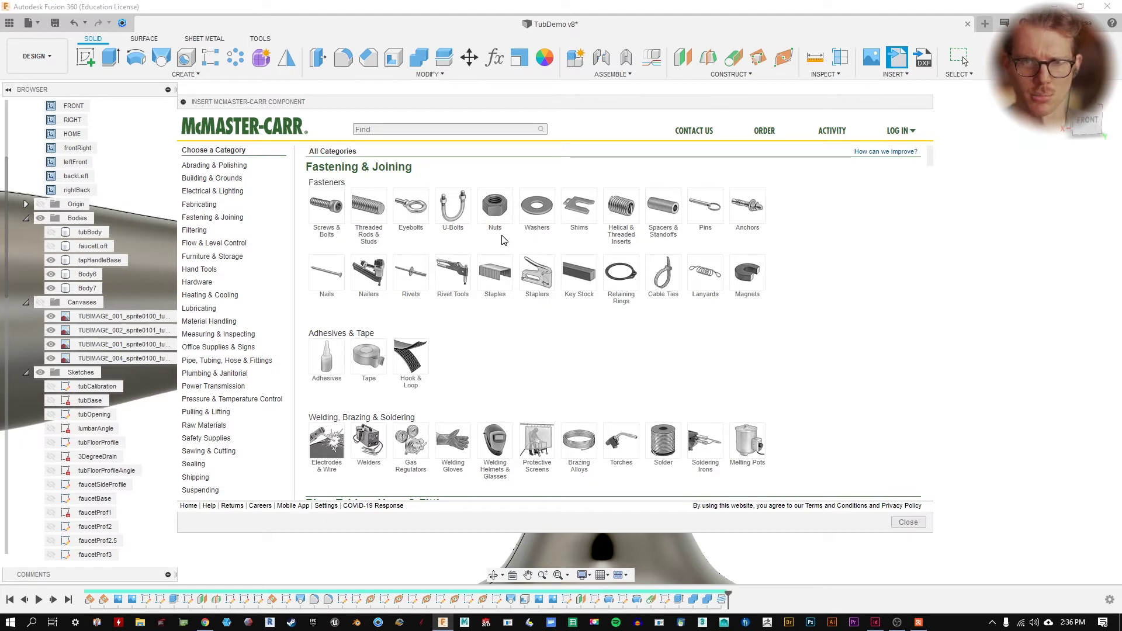
pyautogui.click(905, 134)
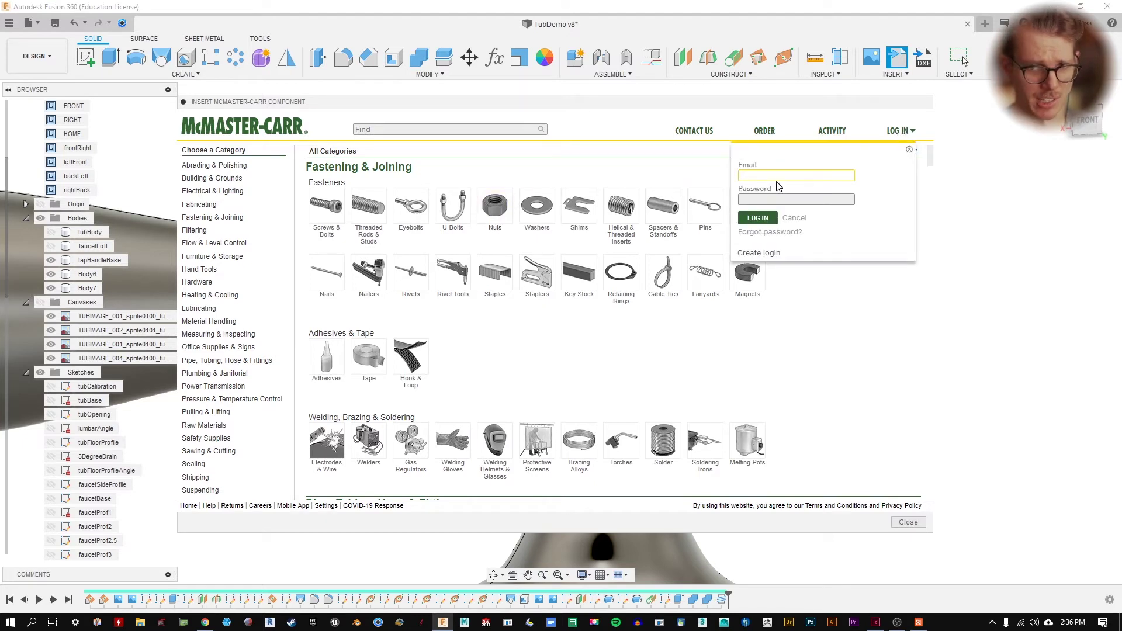
pyautogui.click(909, 150)
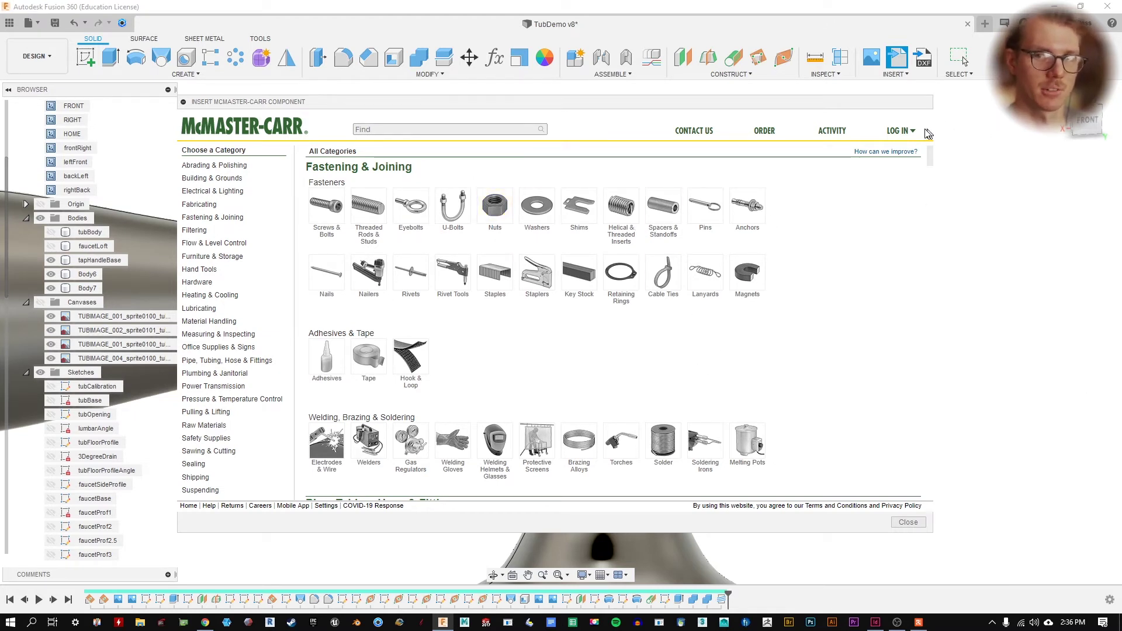
pyautogui.click(898, 133)
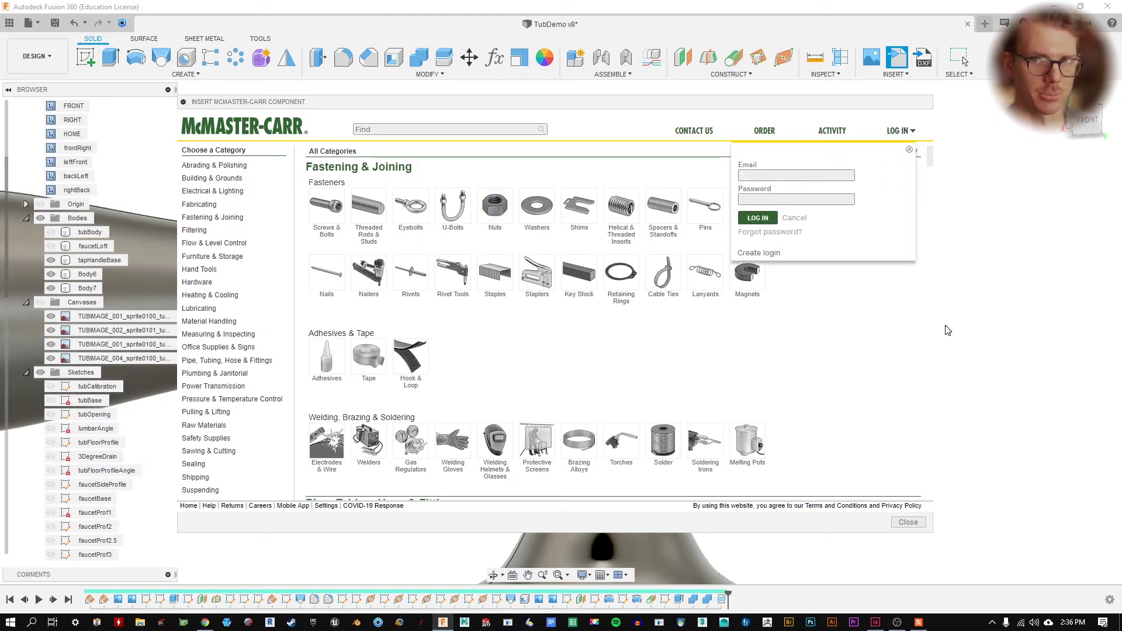
pyautogui.click(909, 150)
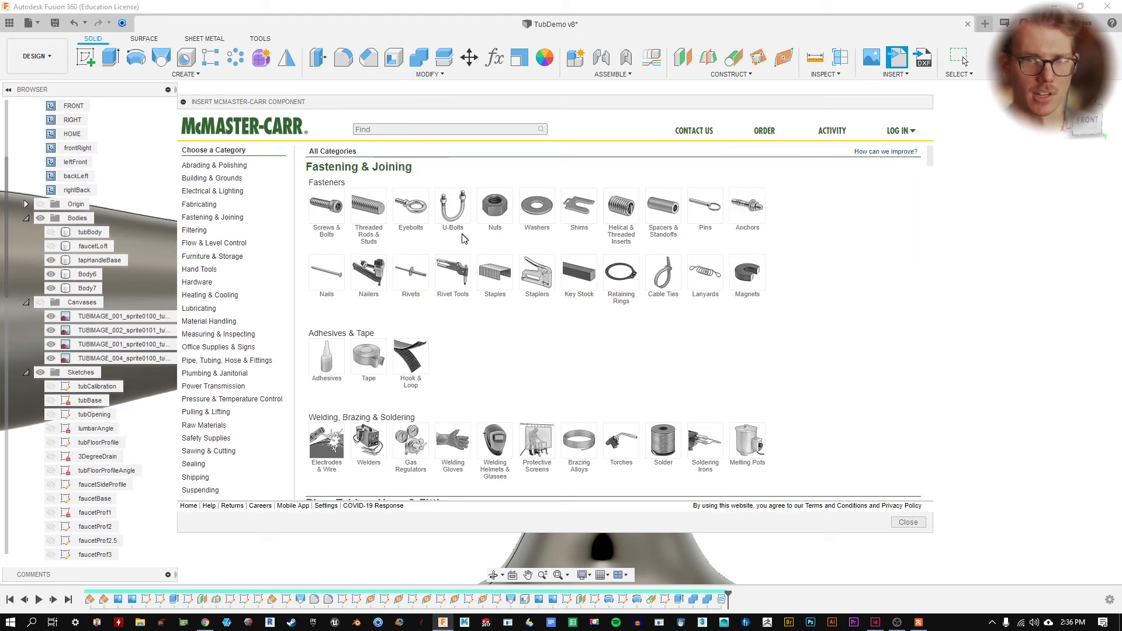
# - Browse the catalog's hex nuts and return to the catalog's home page
pyautogui.click(494, 207)
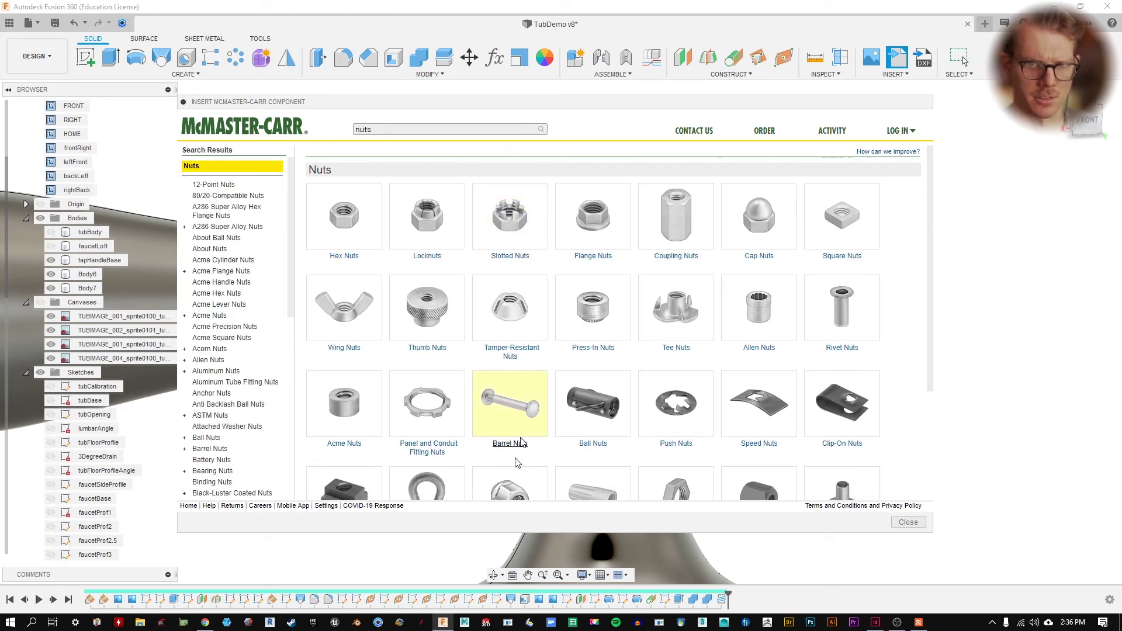
pyautogui.click(362, 221)
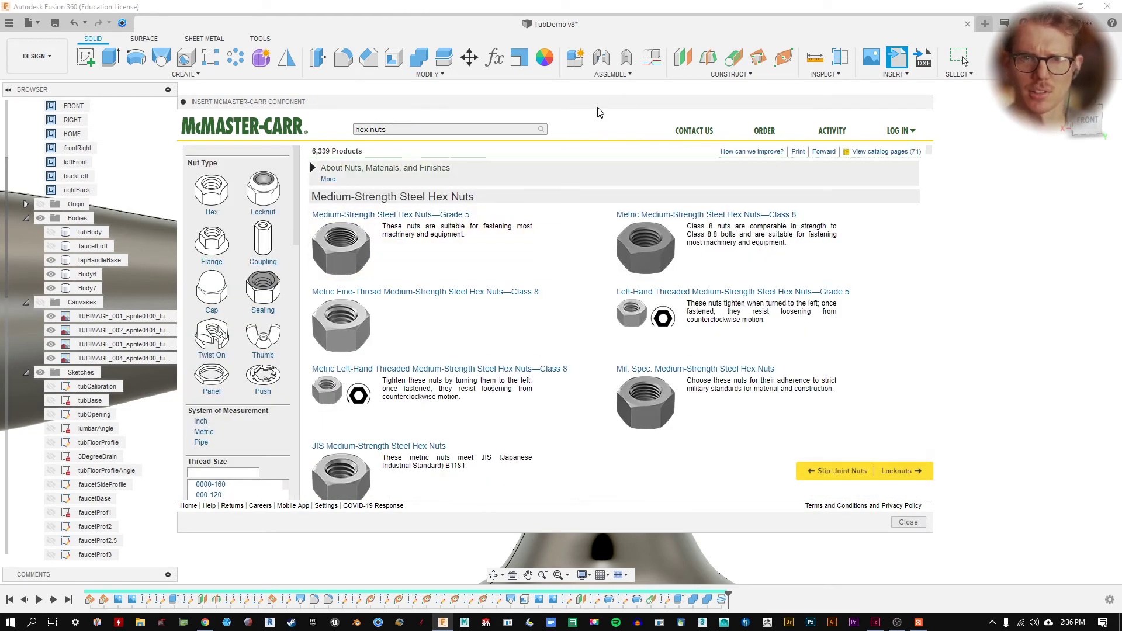
pyautogui.moveTo(450, 102); pyautogui.dragTo(461, 114)
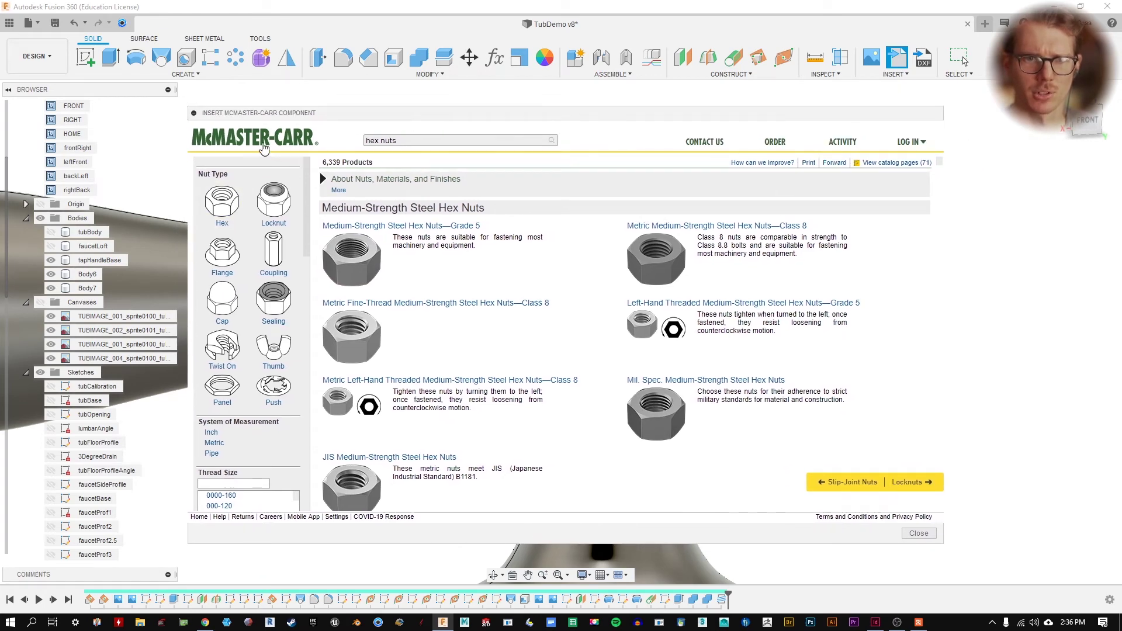
pyautogui.click(264, 148)
# - Open the Cap Nuts listing in the Nuts category and look through its available nut types
pyautogui.click(503, 219)
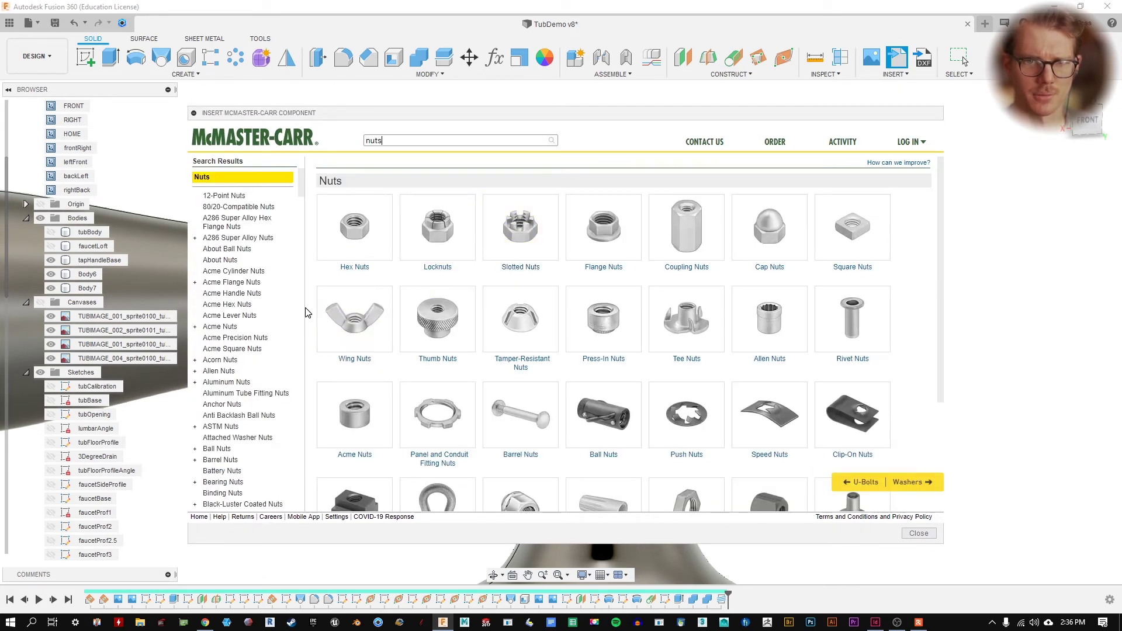
pyautogui.scroll(-2, 261, 253)
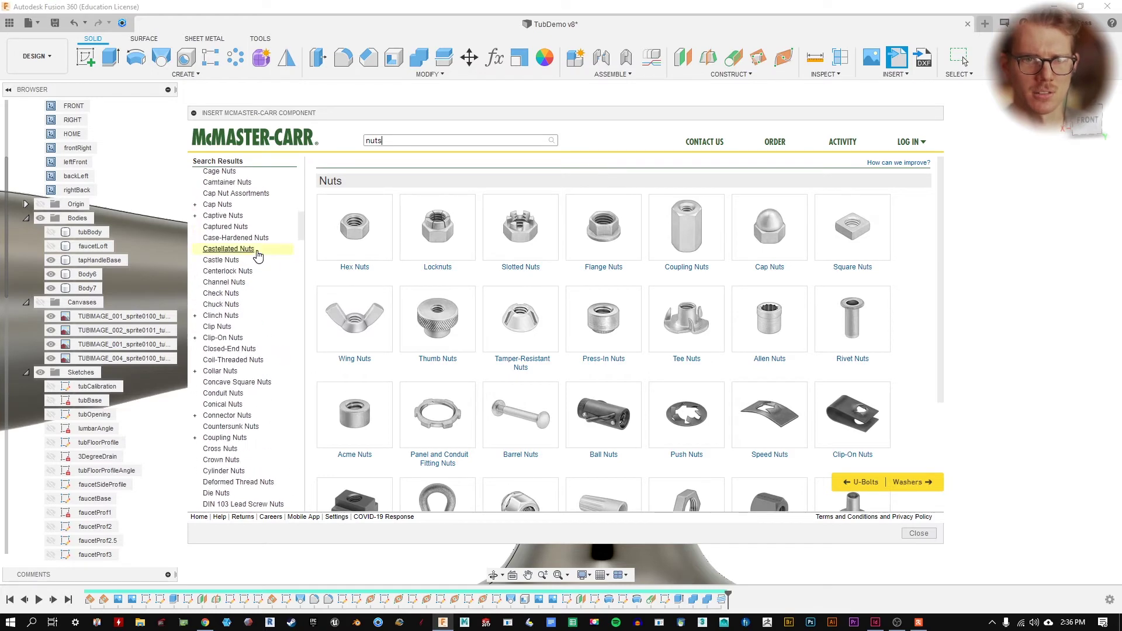
pyautogui.scroll(2, 272, 254)
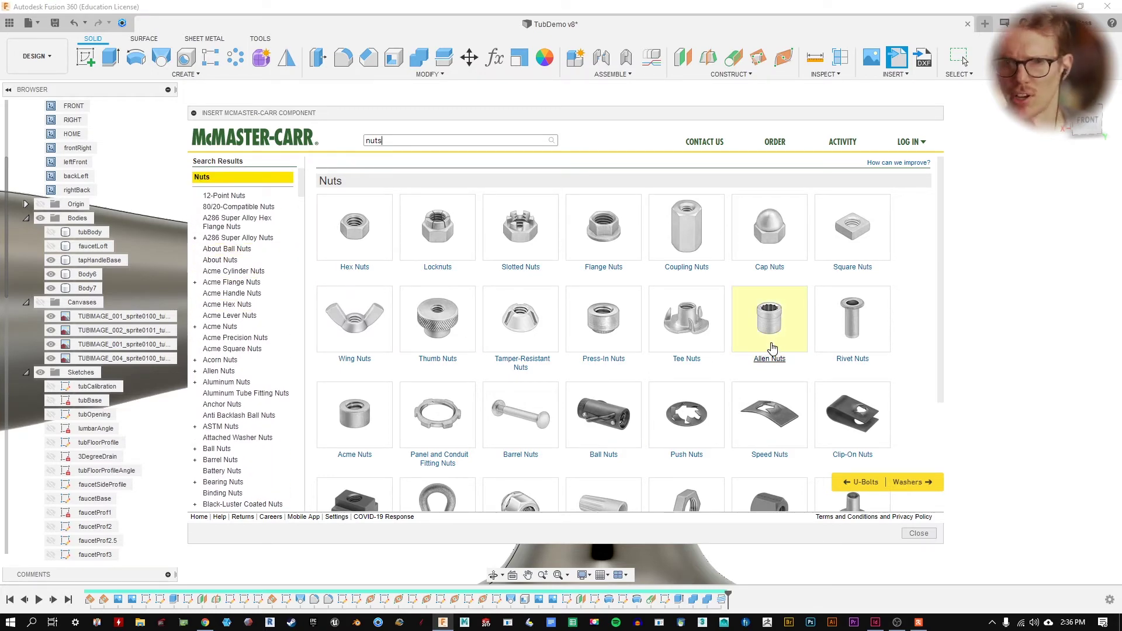
pyautogui.click(790, 240)
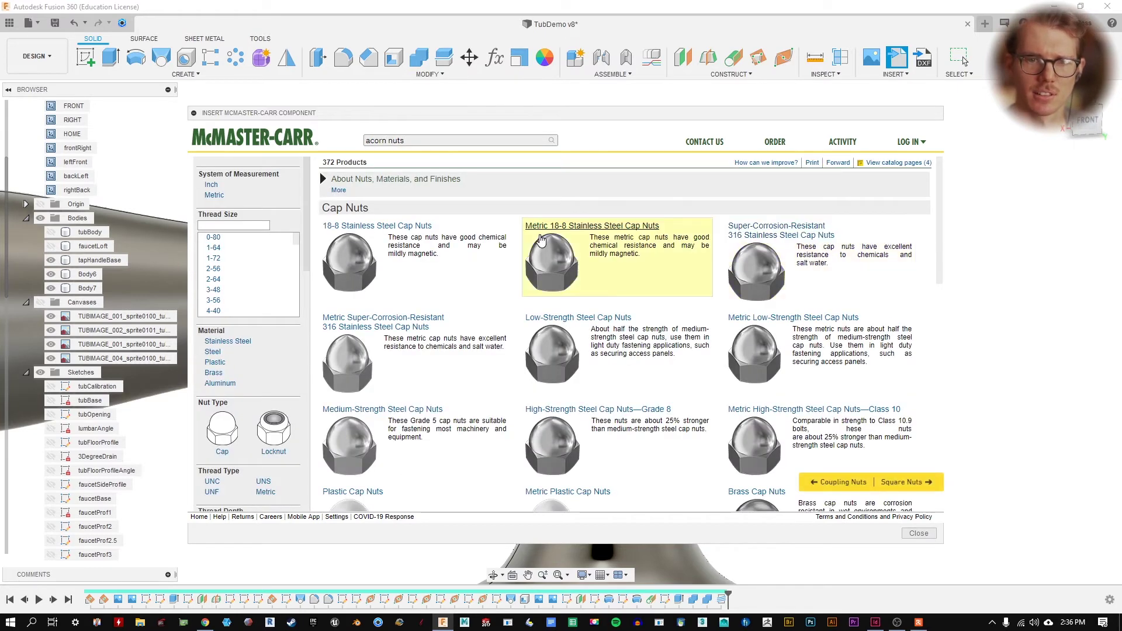
pyautogui.scroll(-5, 685, 273)
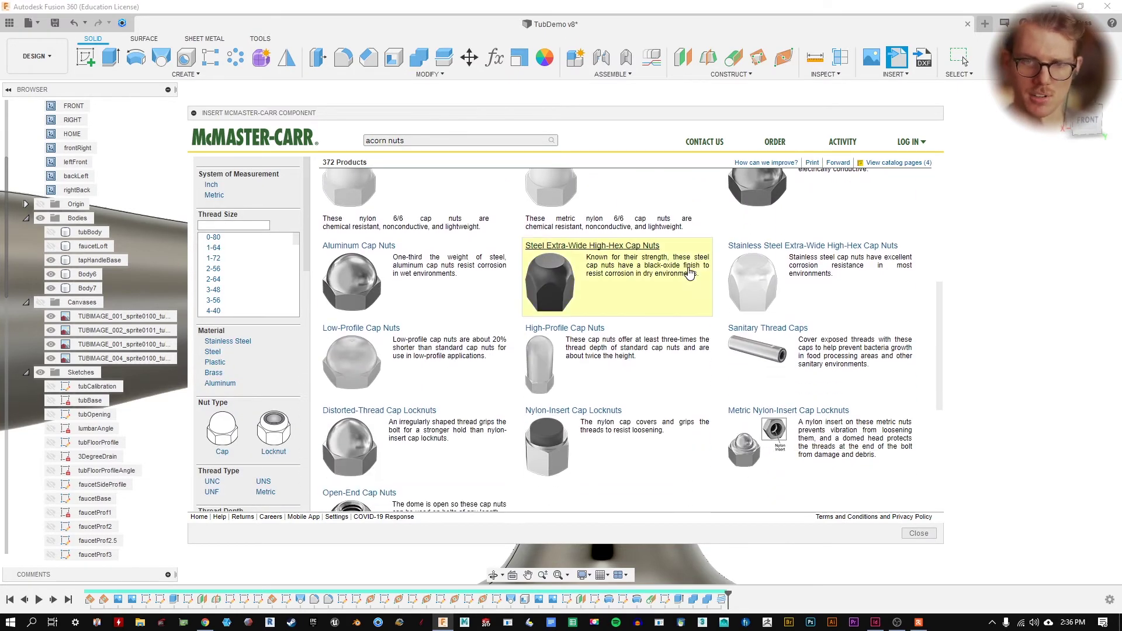
pyautogui.scroll(-4, 690, 272)
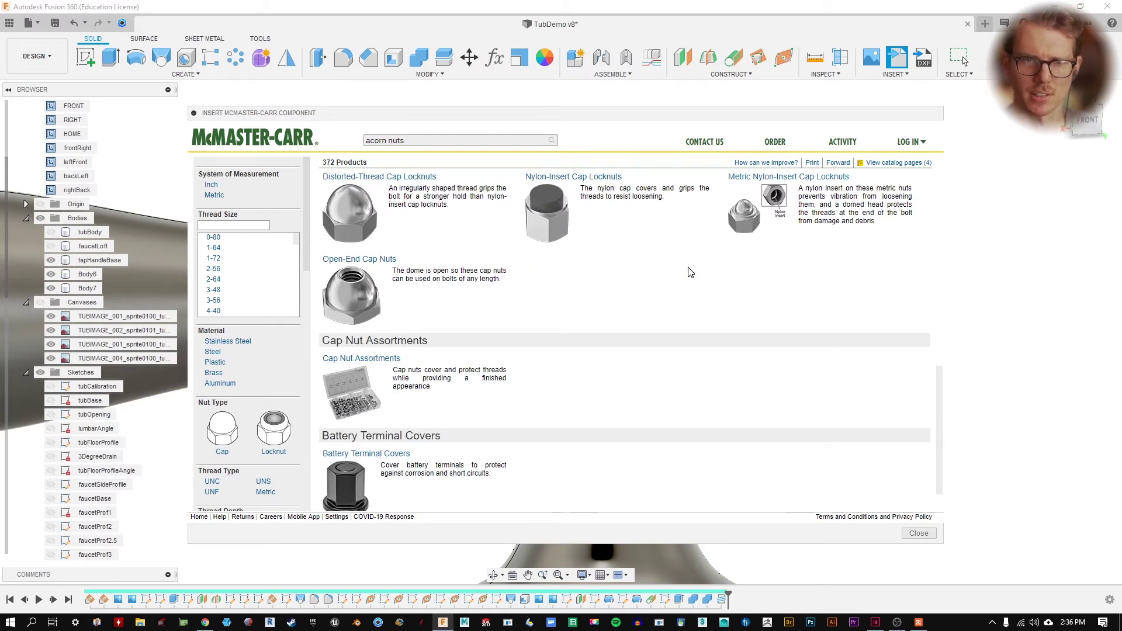
pyautogui.scroll(10, 689, 272)
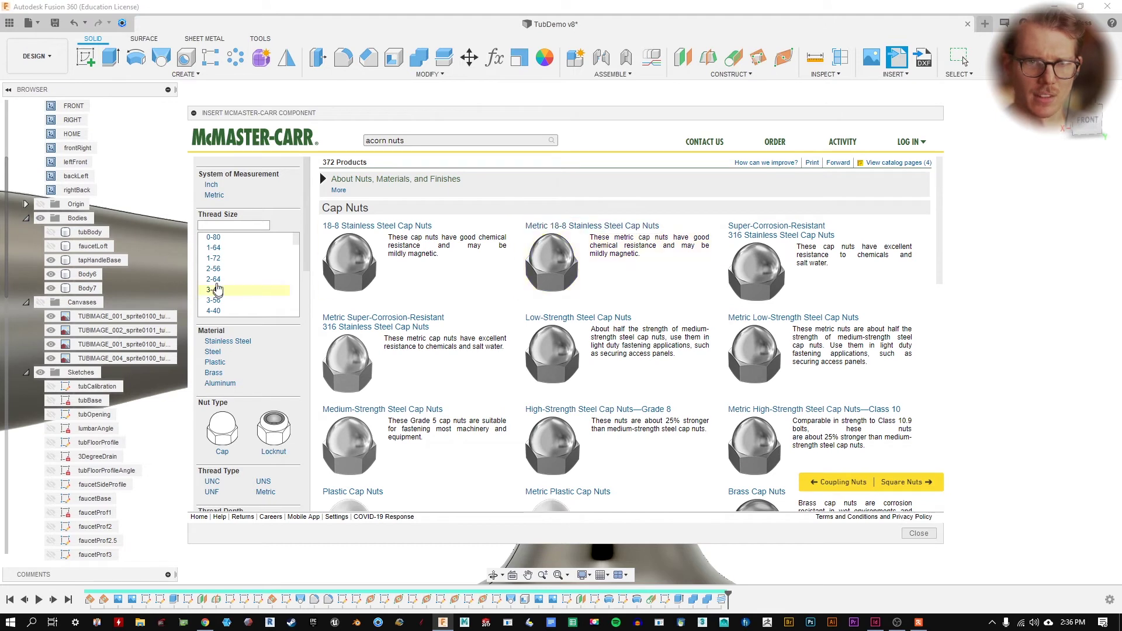
# - Filter the cap nuts by 1/4"-20 thread size and stainless steel material
pyautogui.scroll(-3, 265, 291)
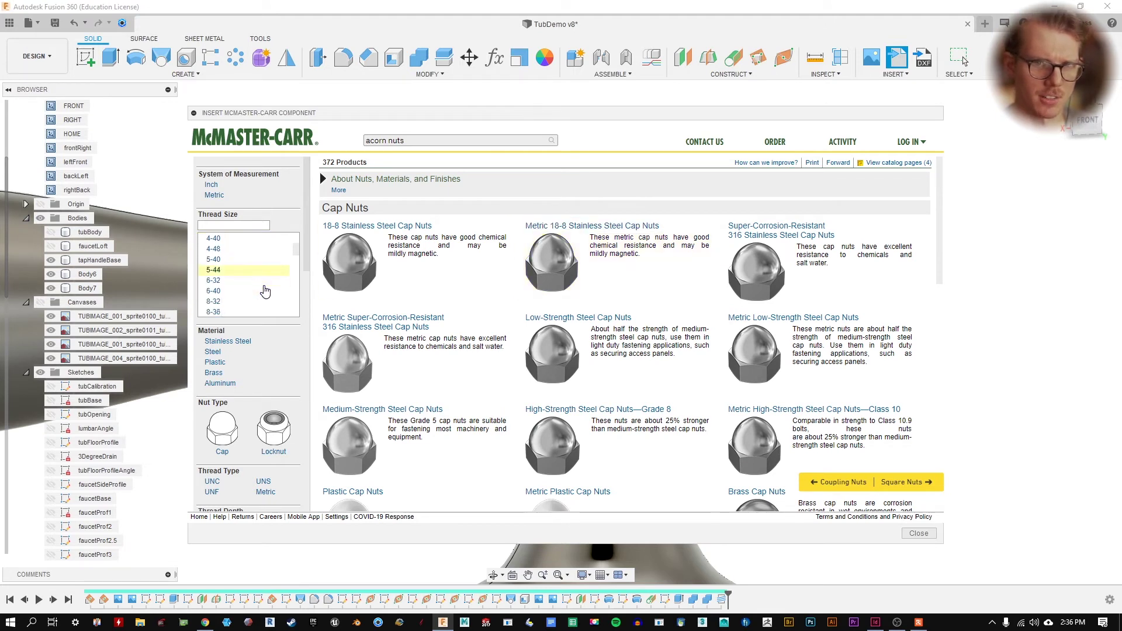
pyautogui.scroll(-4, 264, 291)
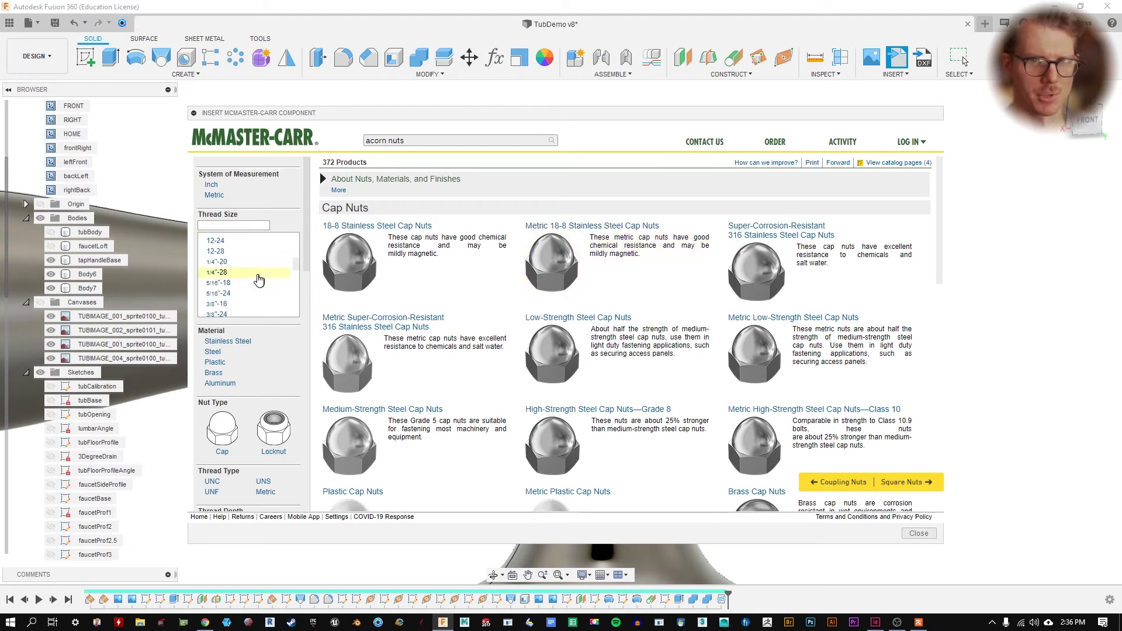
pyautogui.click(220, 263)
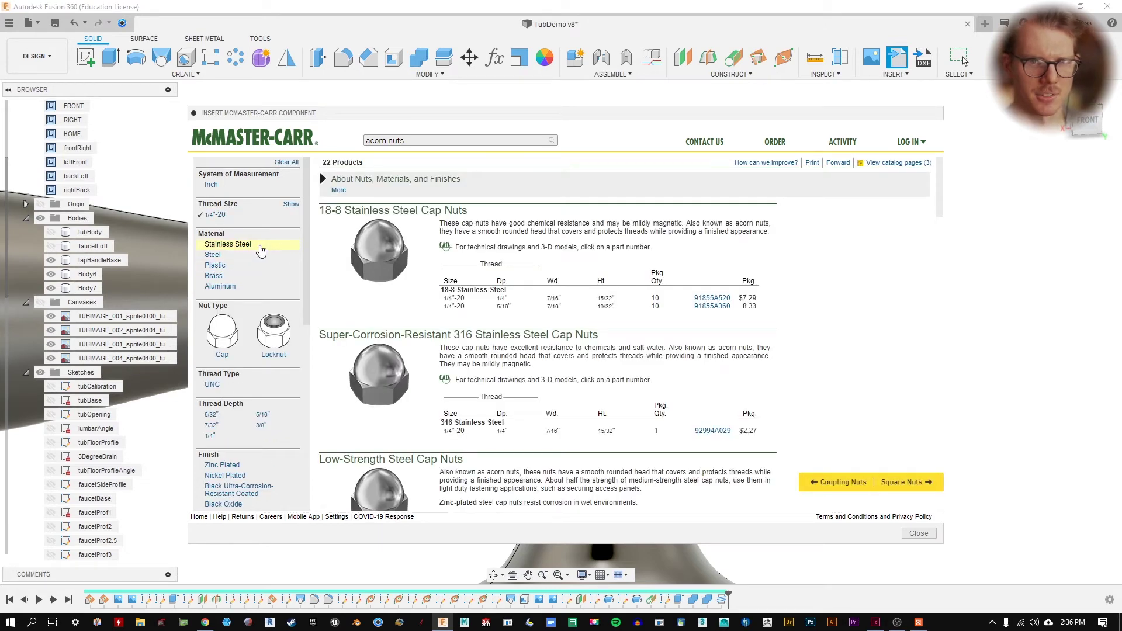
pyautogui.click(260, 246)
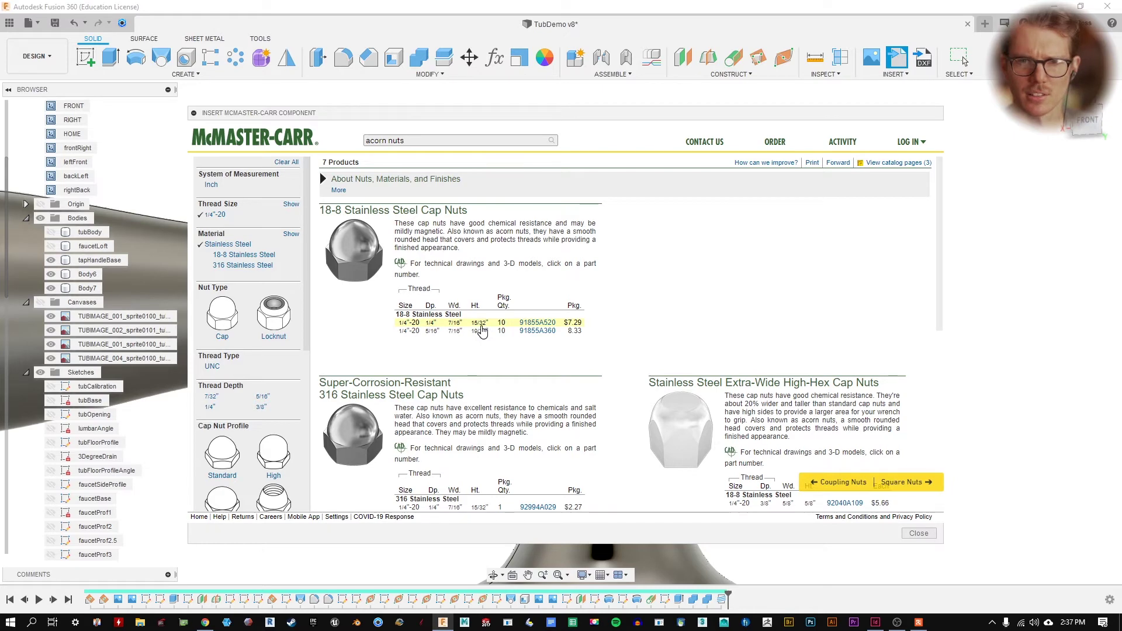
# - Open the product detail of 18-8 stainless steel cap nut 91855A520 and examine its technical drawing
pyautogui.click(480, 325)
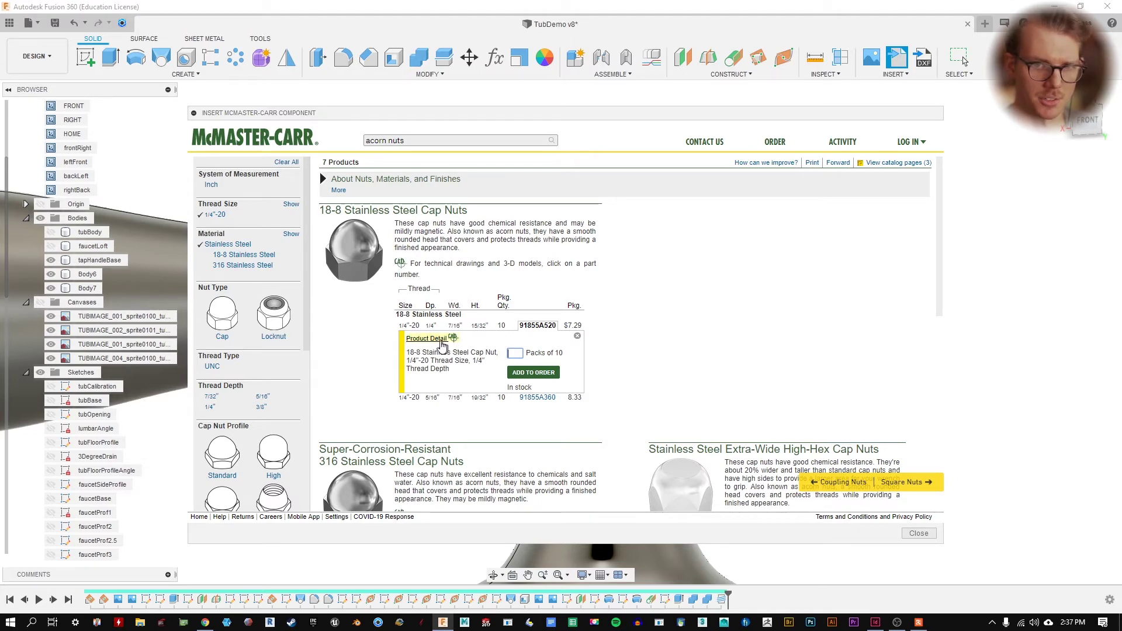
pyautogui.click(454, 340)
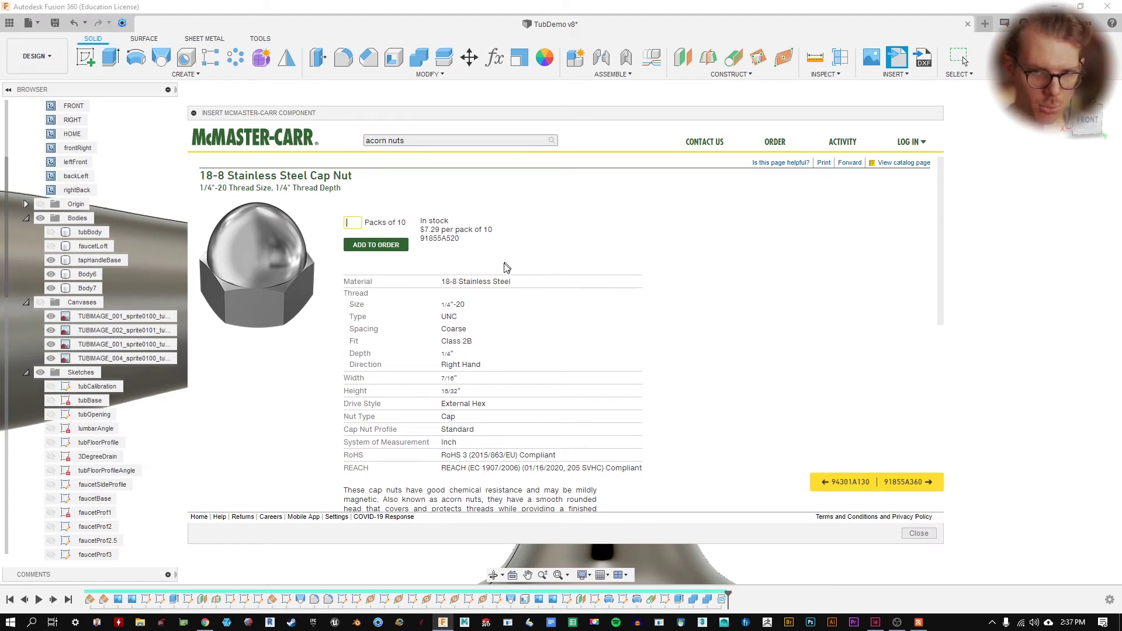
pyautogui.scroll(-5, 549, 263)
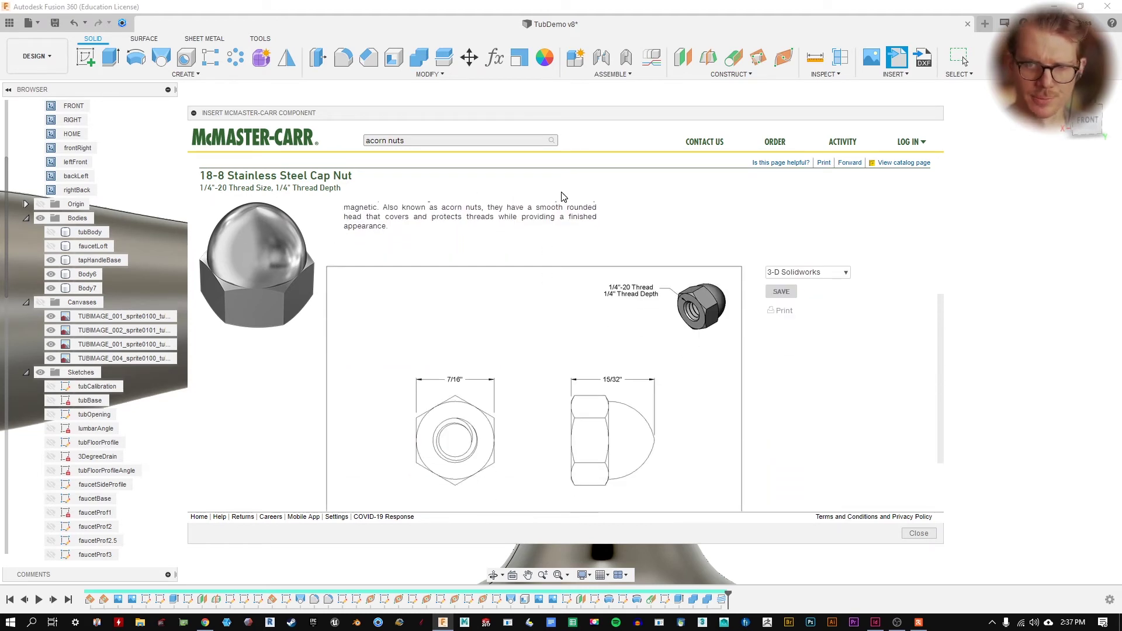
pyautogui.scroll(-1, 614, 289)
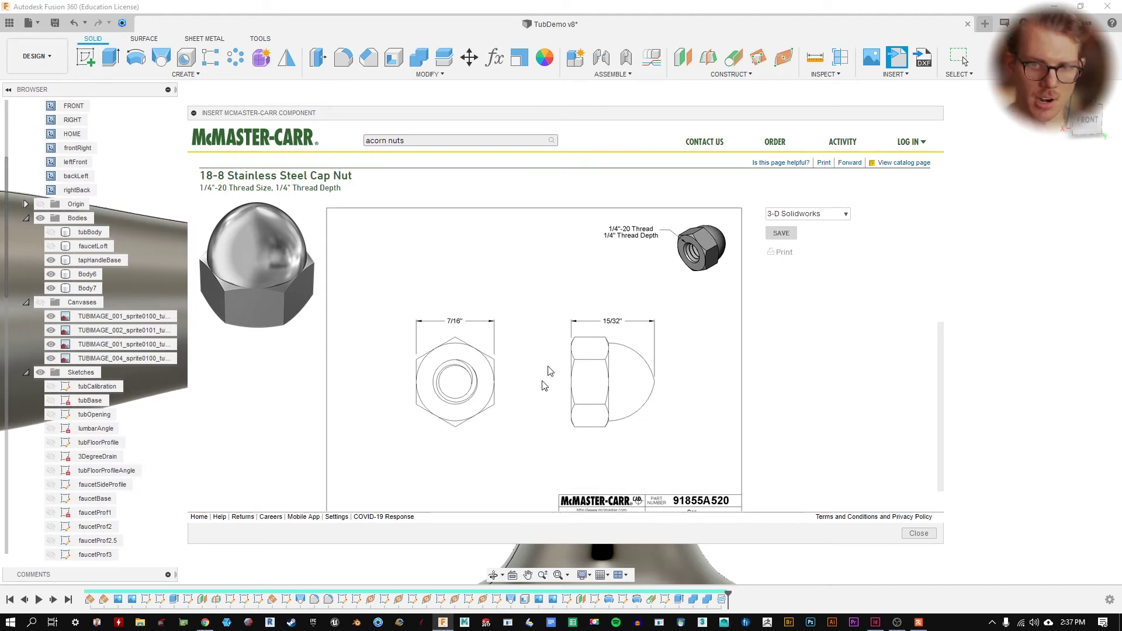
# - Choose the 3-D STEP format for cap nut 91855A520 and insert it into the design
pyautogui.click(829, 216)
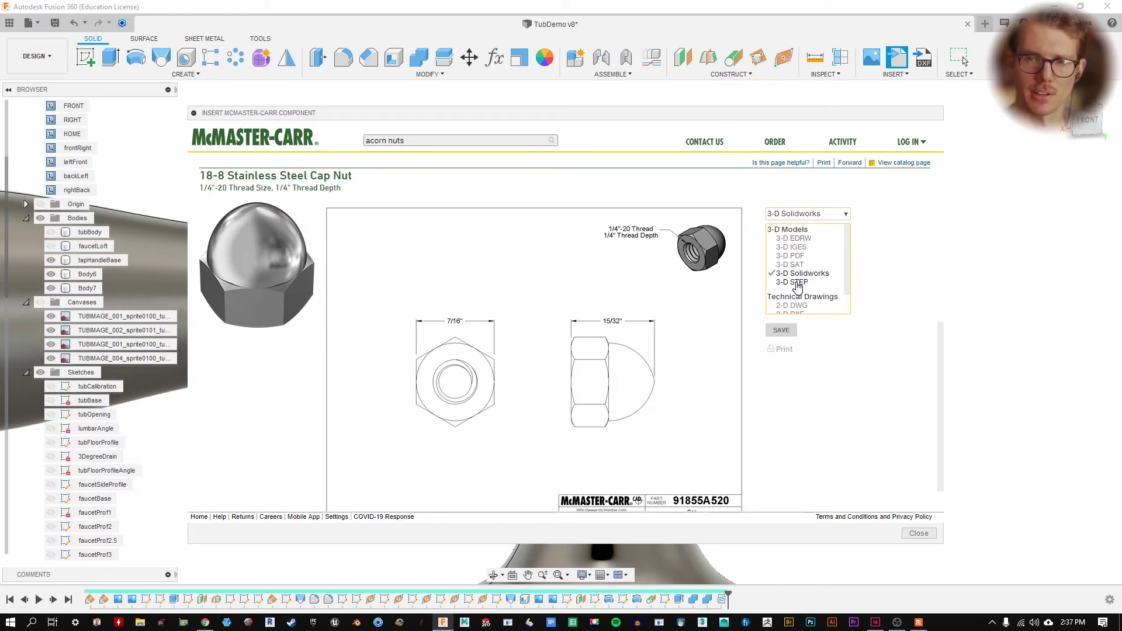
pyautogui.click(833, 215)
pyautogui.click(834, 215)
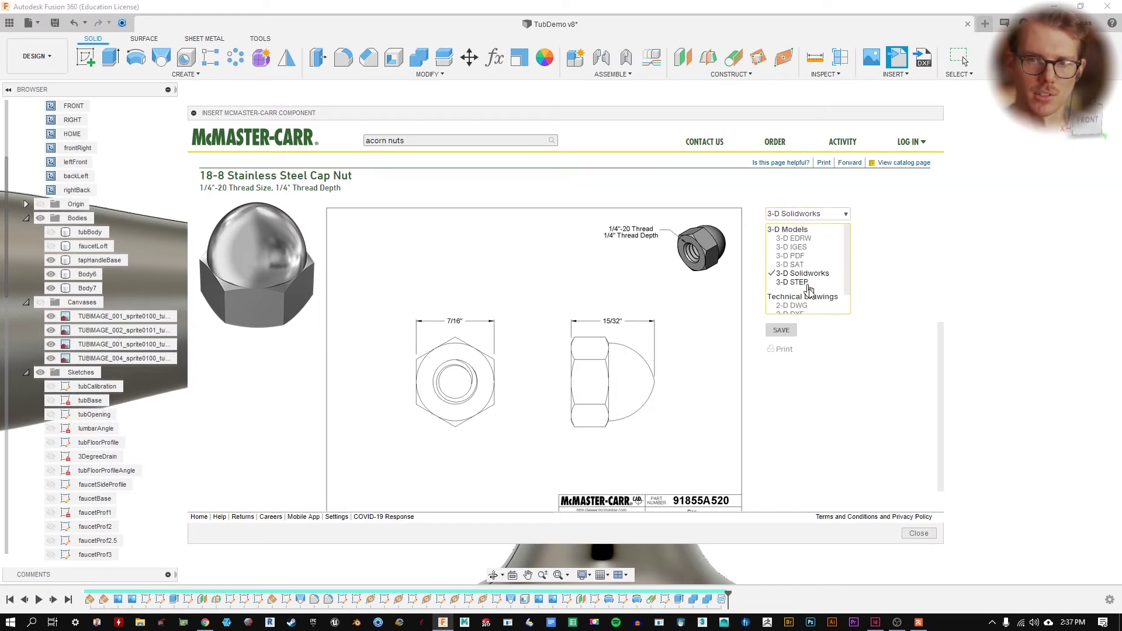
pyautogui.click(794, 282)
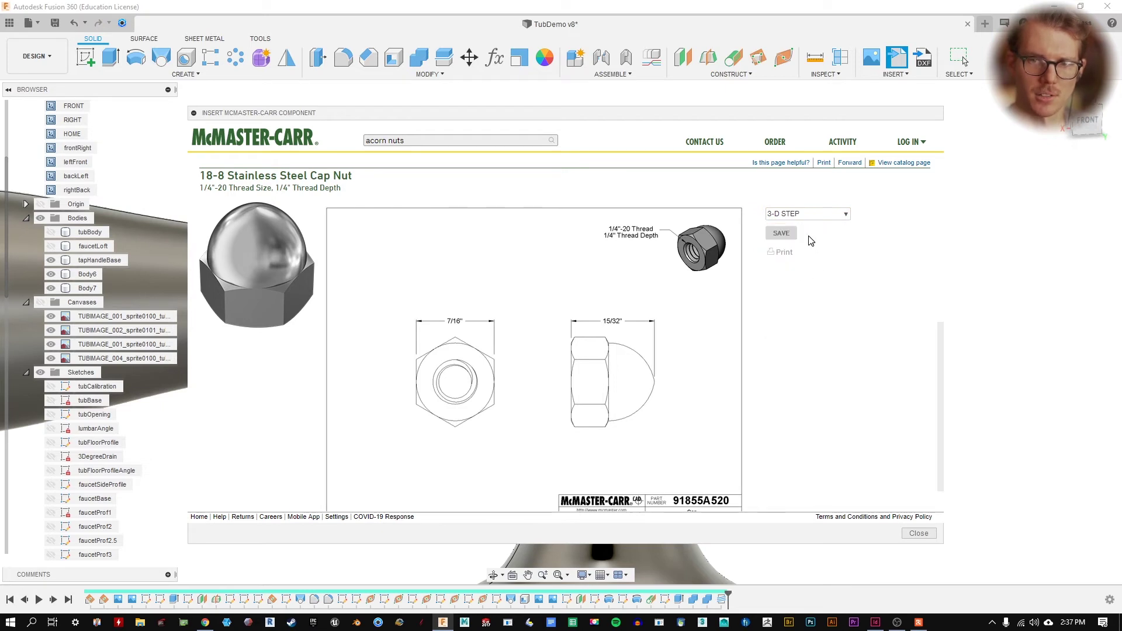
pyautogui.click(786, 238)
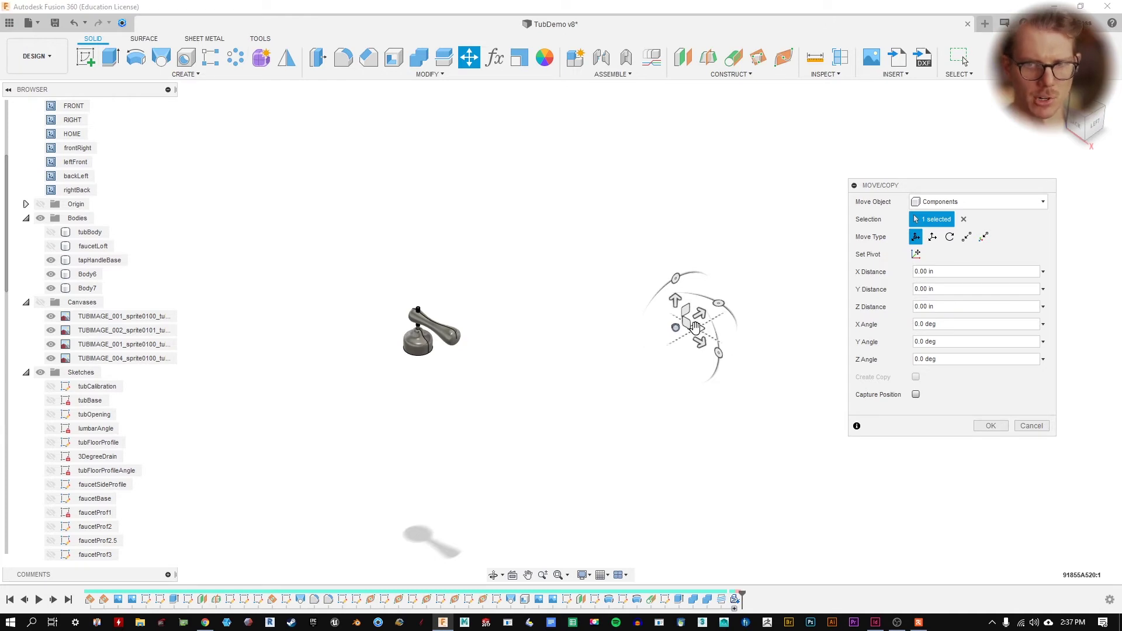
# - Check the design's origin planes beside the inserted cap nut, hide them again, and accept the nut's placement without moving it
pyautogui.click(40, 204)
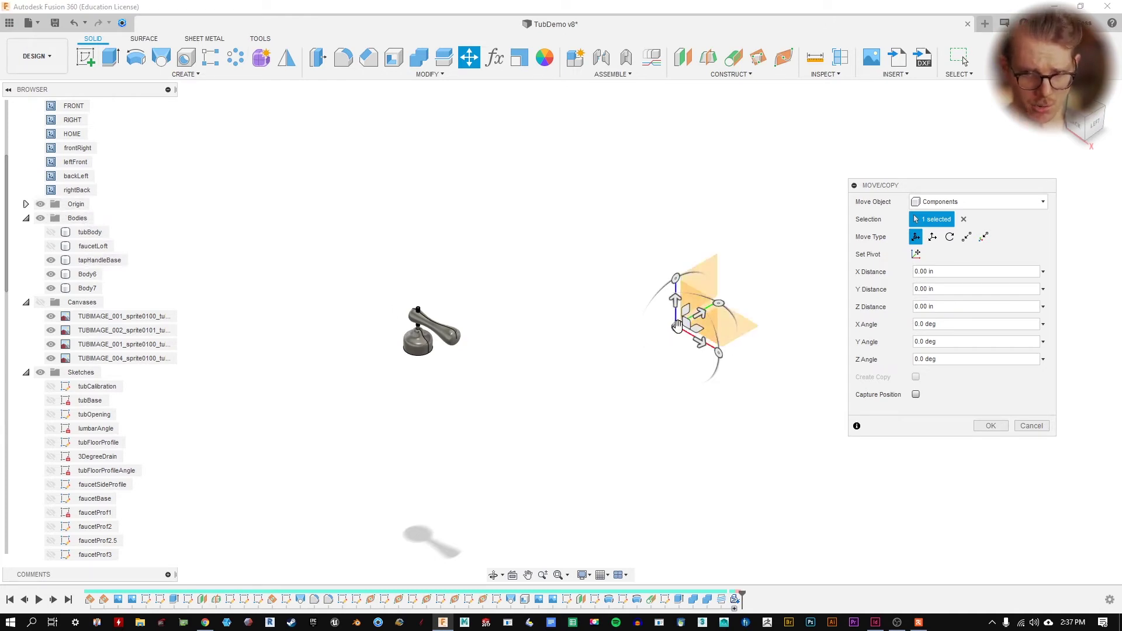
pyautogui.scroll(5, 698, 322)
pyautogui.scroll(-5, 596, 358)
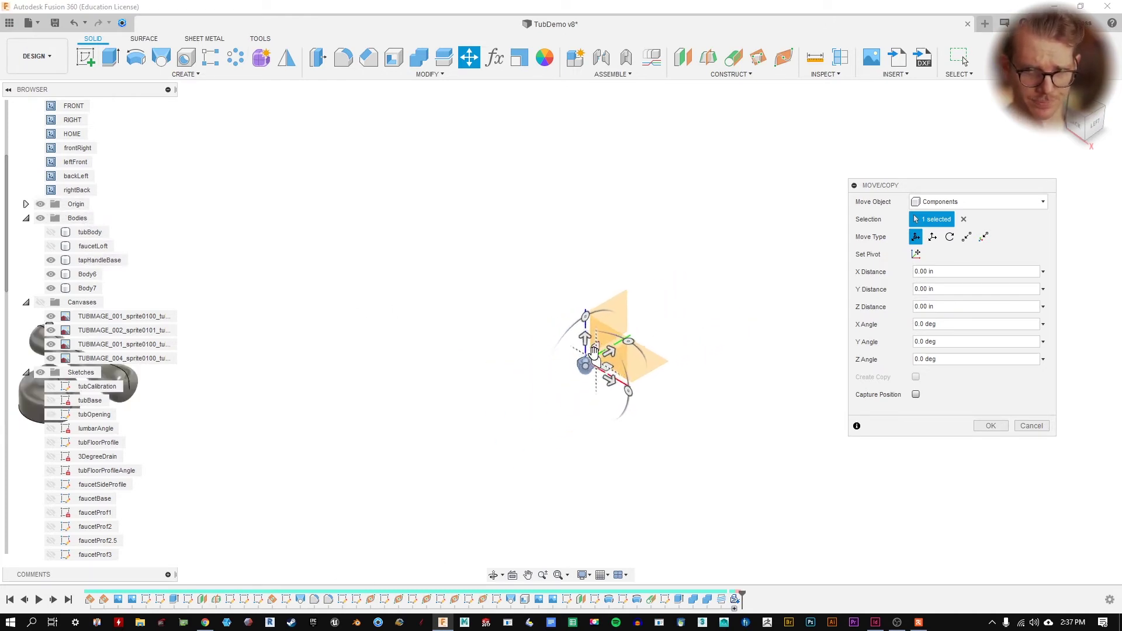
pyautogui.click(40, 205)
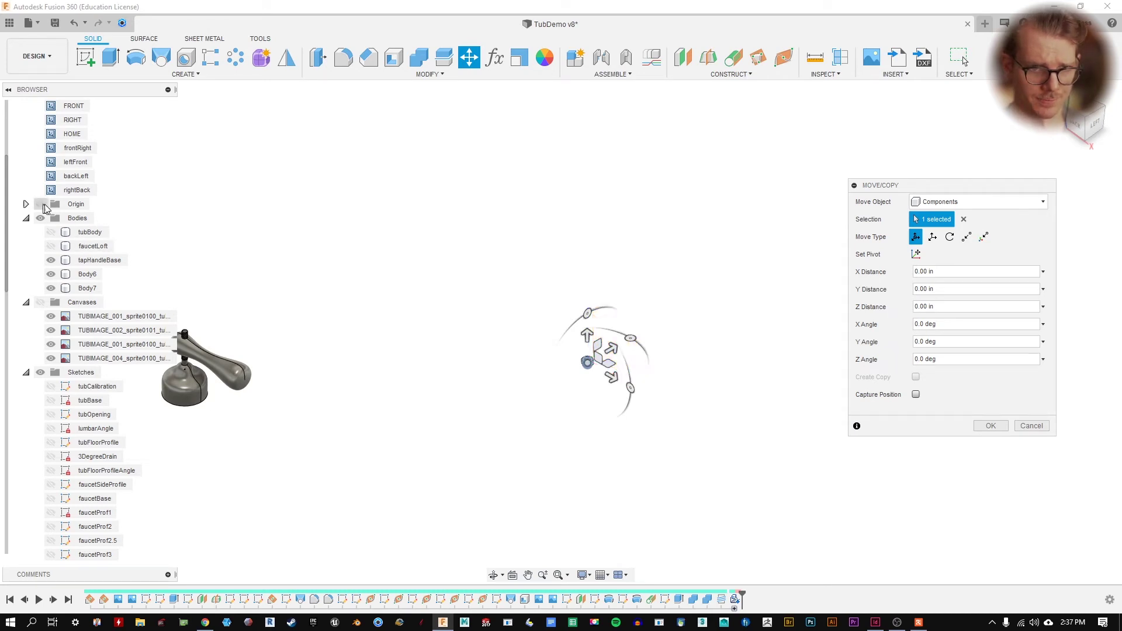
pyautogui.click(992, 427)
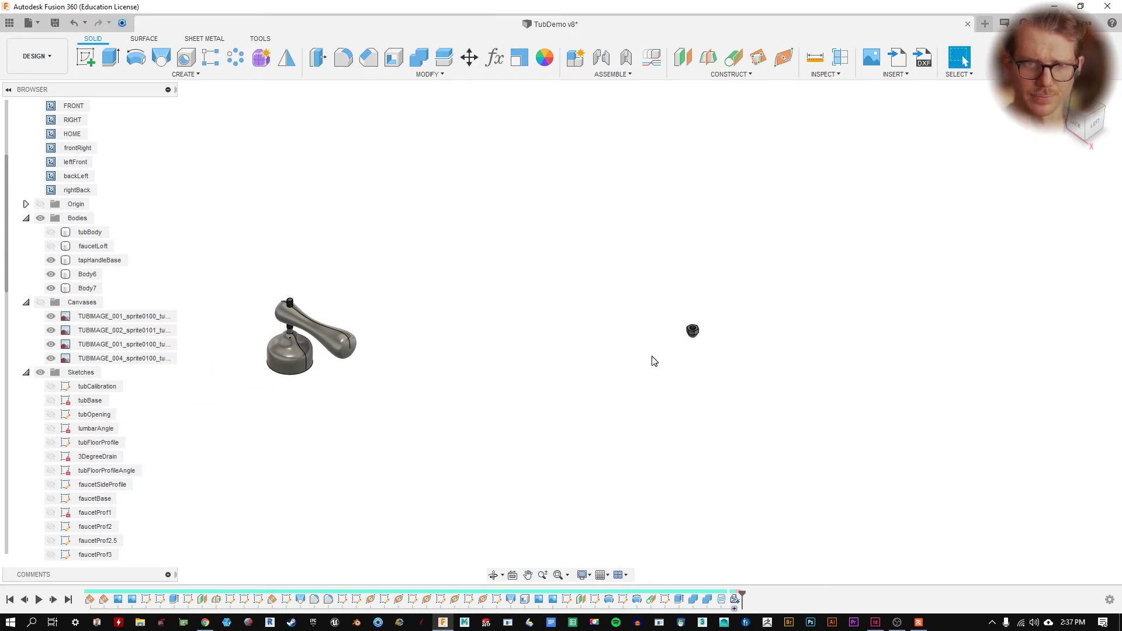
pyautogui.click(600, 57)
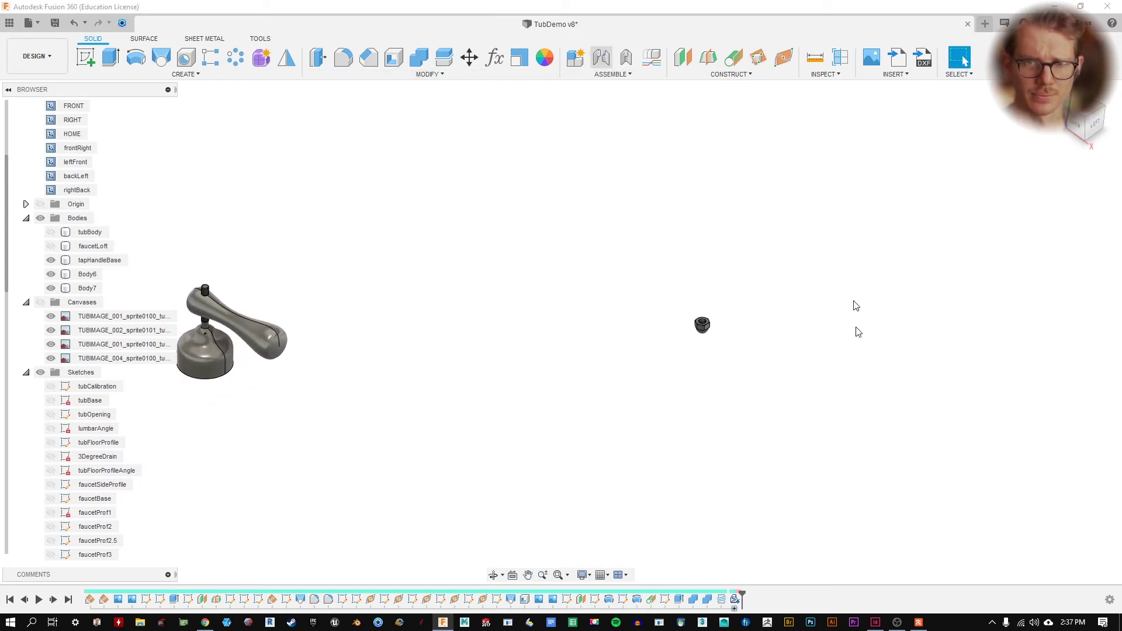
pyautogui.scroll(5, 705, 326)
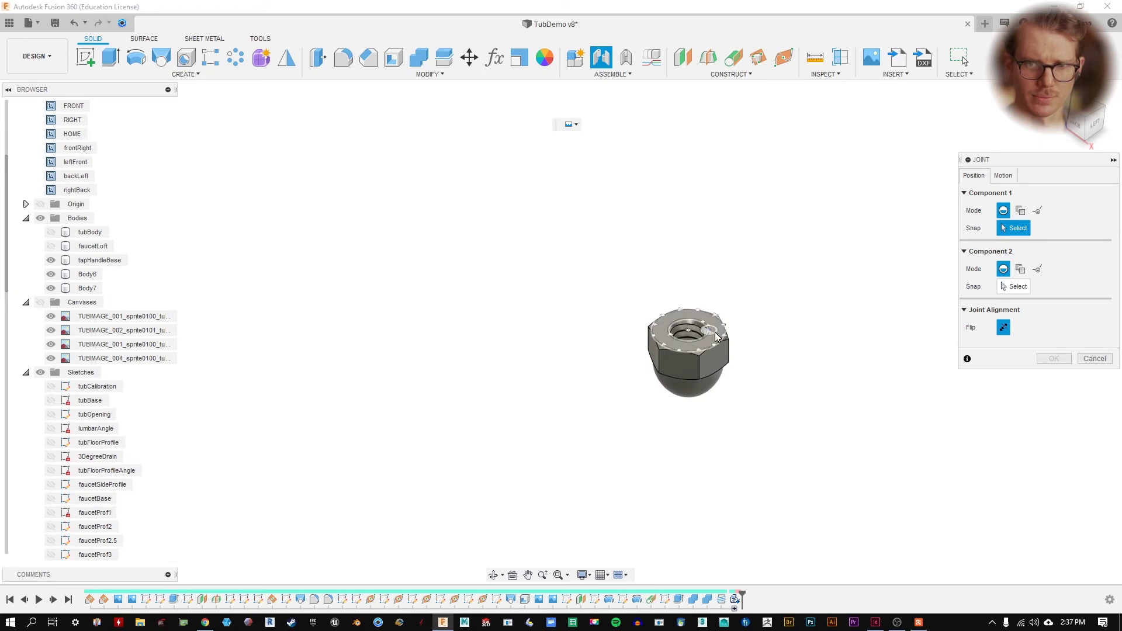
pyautogui.click(678, 342)
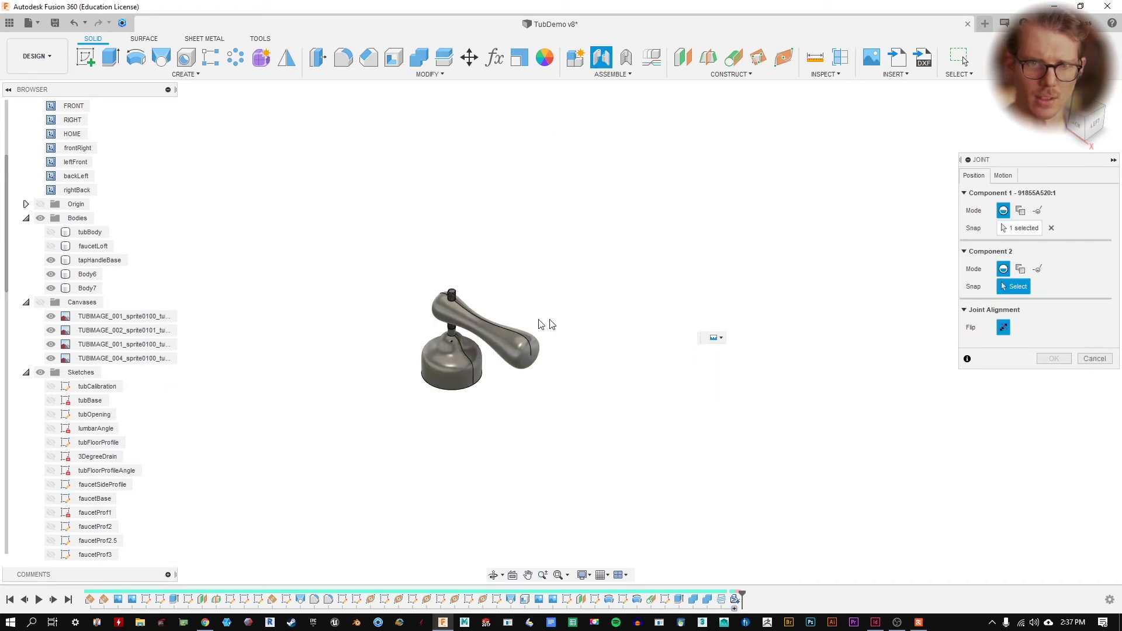
pyautogui.click(405, 257)
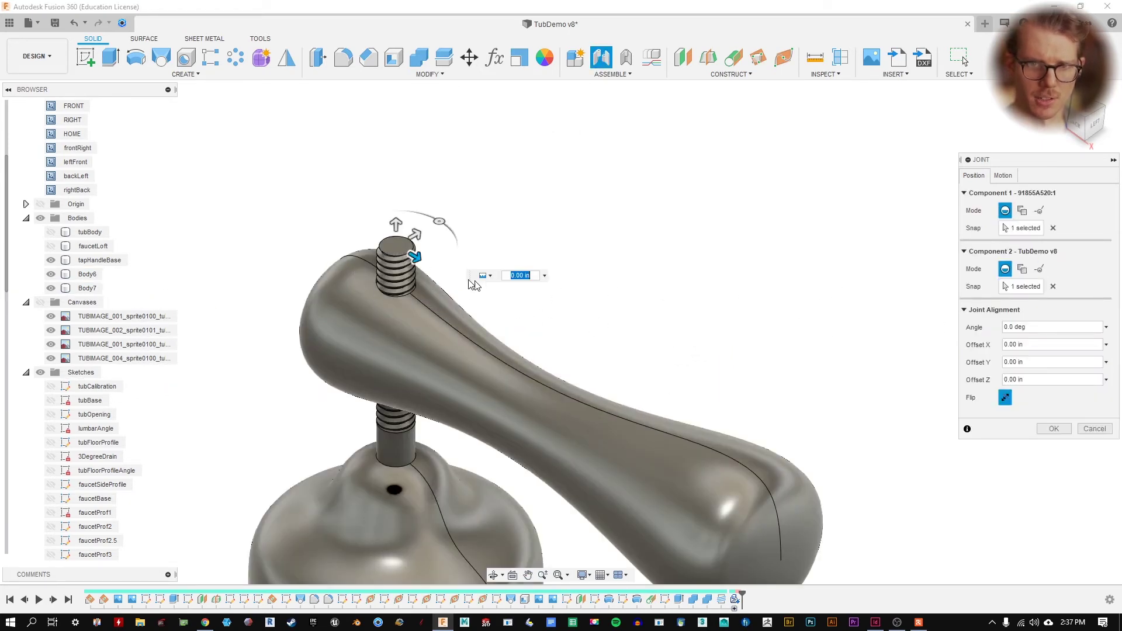
pyautogui.click(1085, 424)
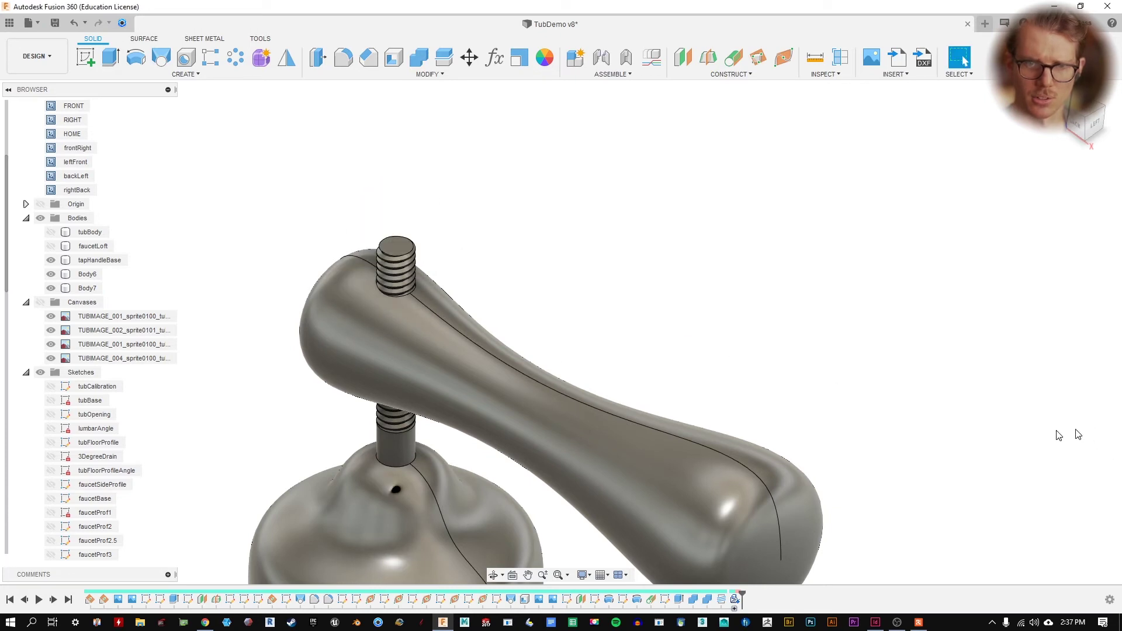
# - Collapse the Sketches and Construction folders and select the cap nut component 91855A520:1
pyautogui.scroll(-6, 546, 324)
pyautogui.moveTo(932, 277); pyautogui.dragTo(563, 241, button='middle')
pyautogui.scroll(-3, 564, 240)
pyautogui.scroll(12, 725, 292)
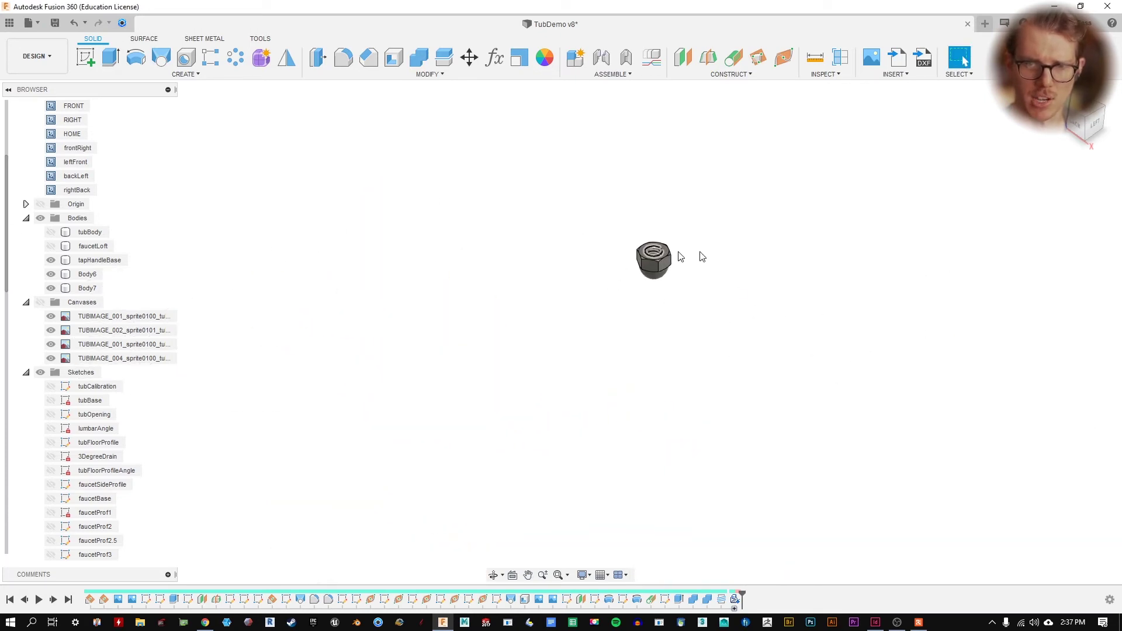
pyautogui.click(563, 319)
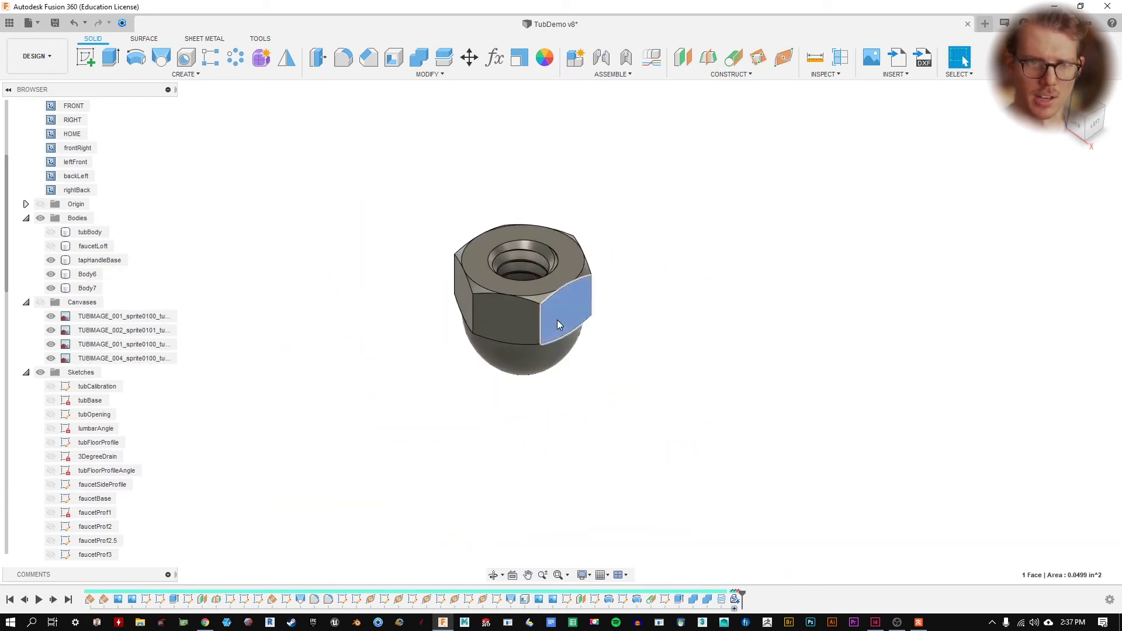
pyautogui.click(25, 372)
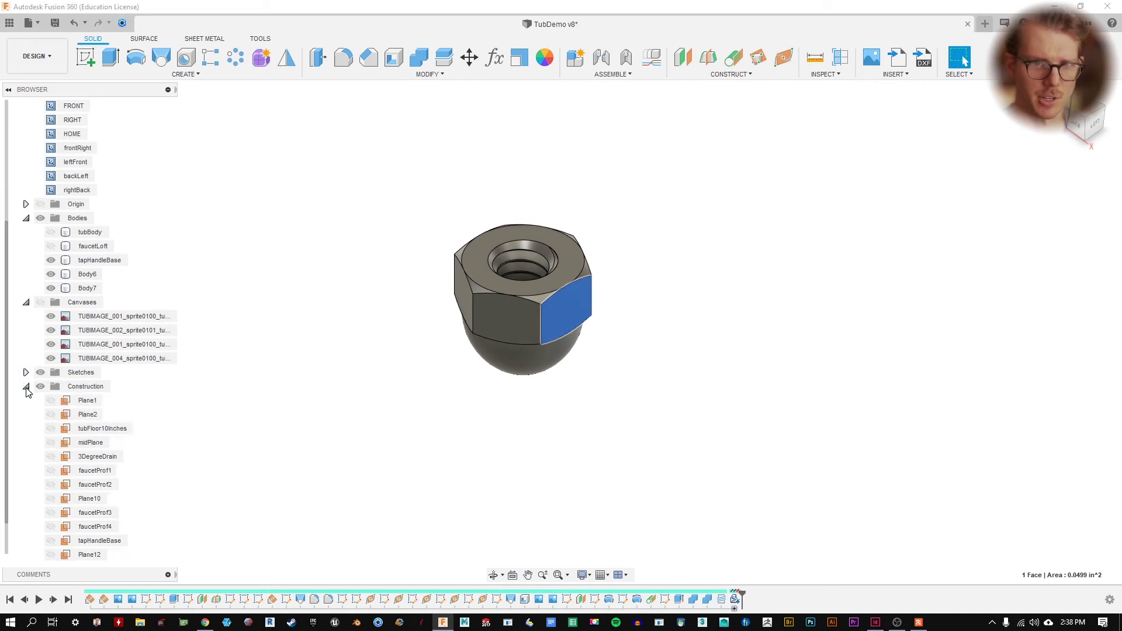
pyautogui.click(26, 386)
pyautogui.click(87, 457)
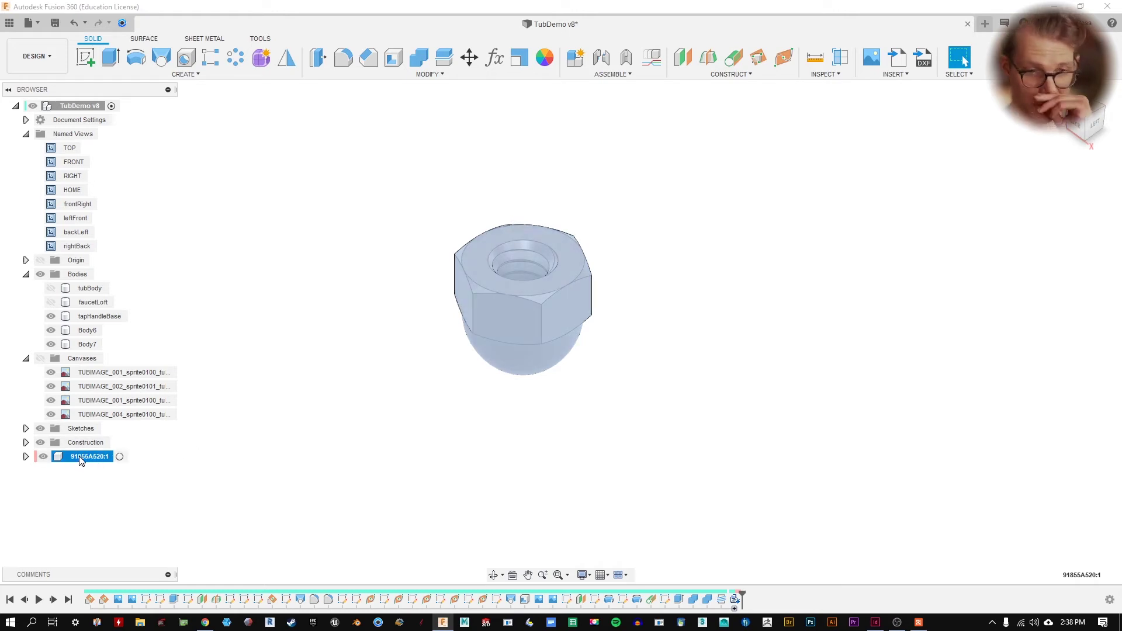
# - Look through the contents of component 91855A520:1, including its own origin geometry
pyautogui.click(442, 438)
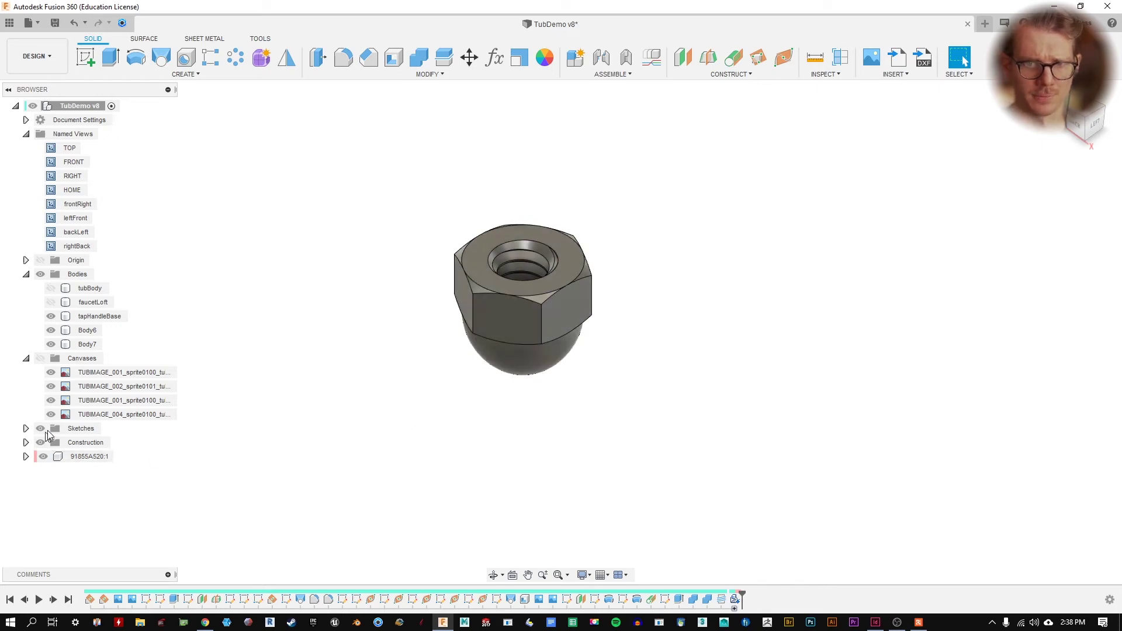
pyautogui.click(74, 456)
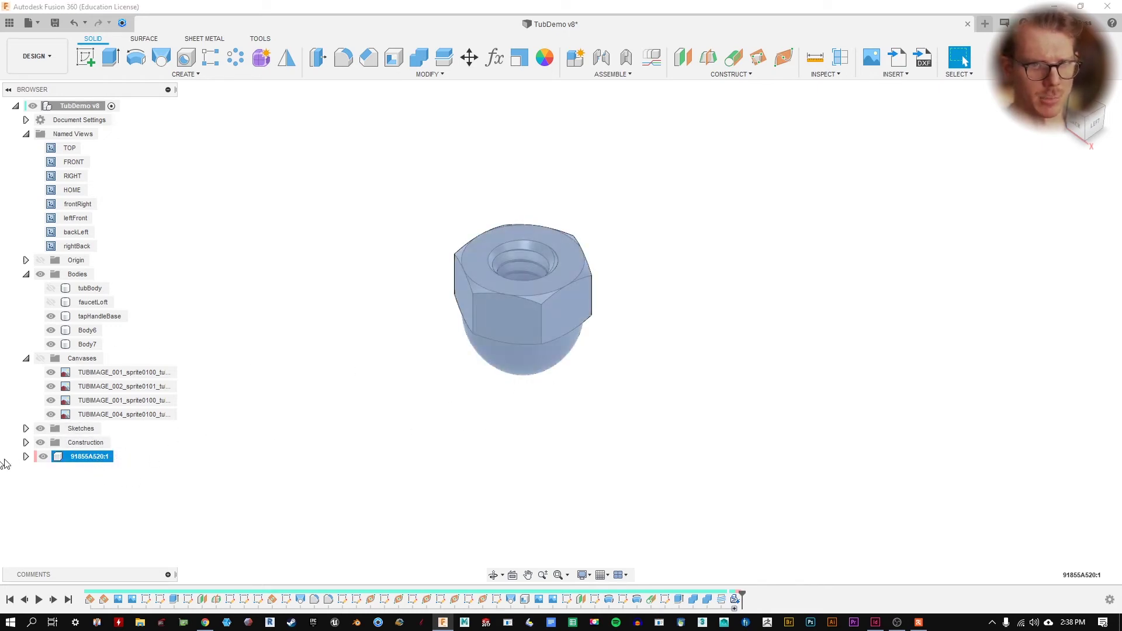
pyautogui.click(26, 457)
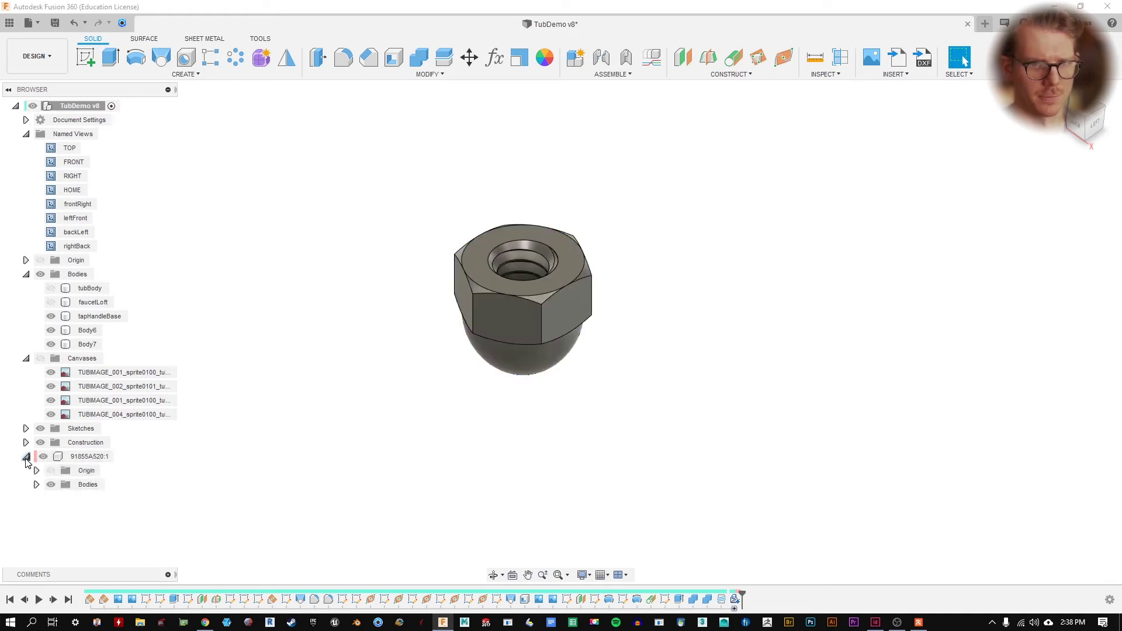
pyautogui.click(36, 470)
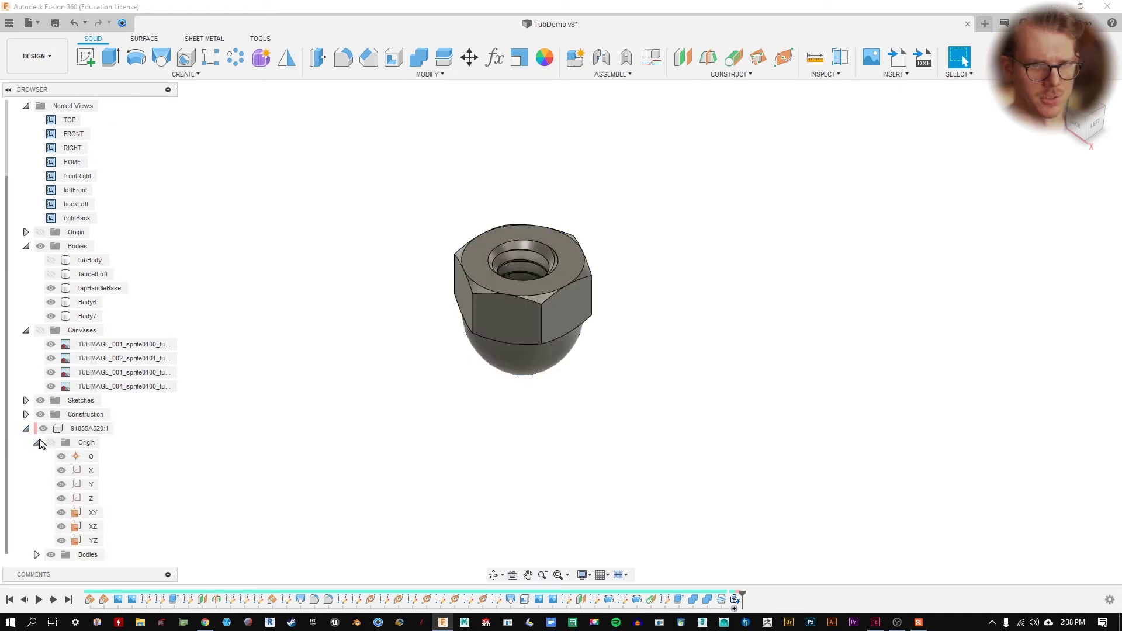
pyautogui.click(32, 442)
pyautogui.click(26, 456)
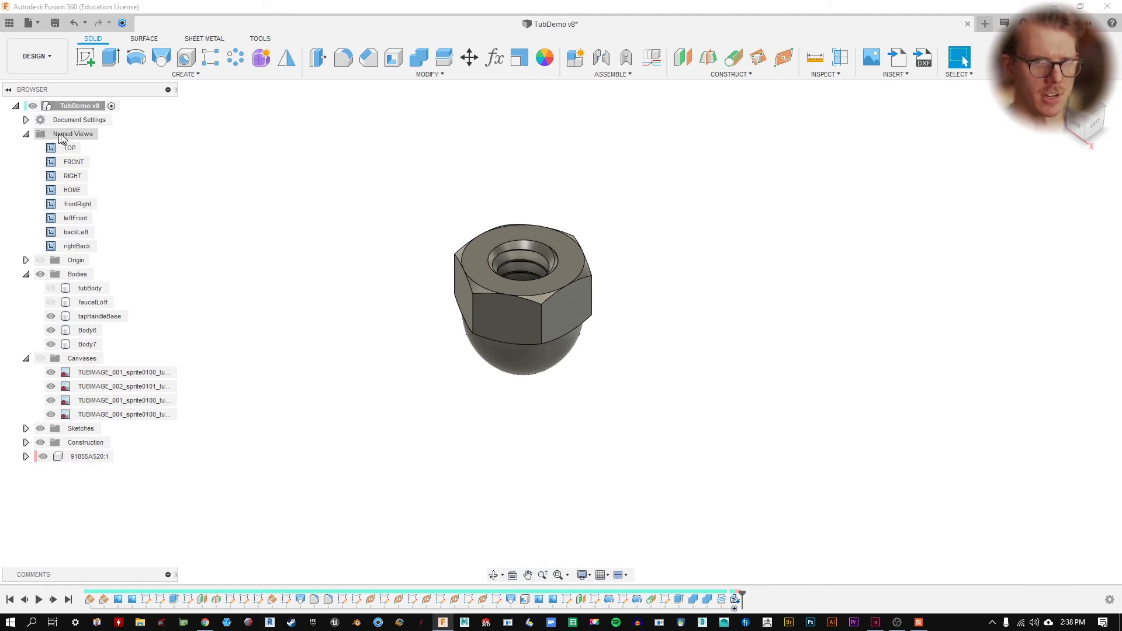
# - Compare the top-level design's Bodies folder with the separate Origin and Bodies folders inside the cap nut component
pyautogui.click(16, 106)
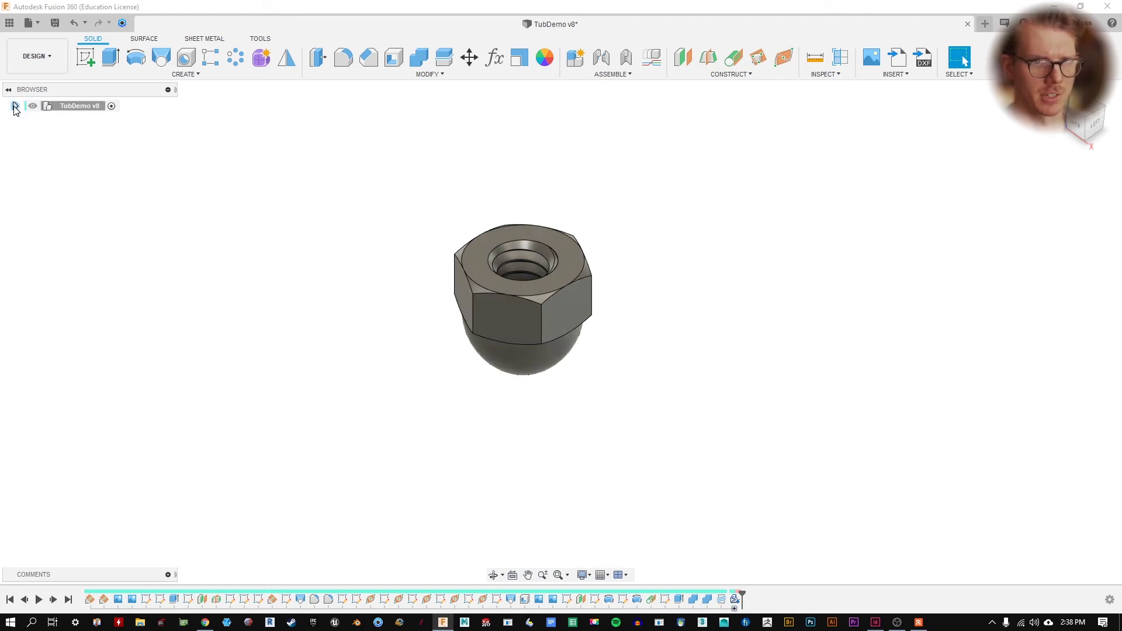
pyautogui.click(15, 106)
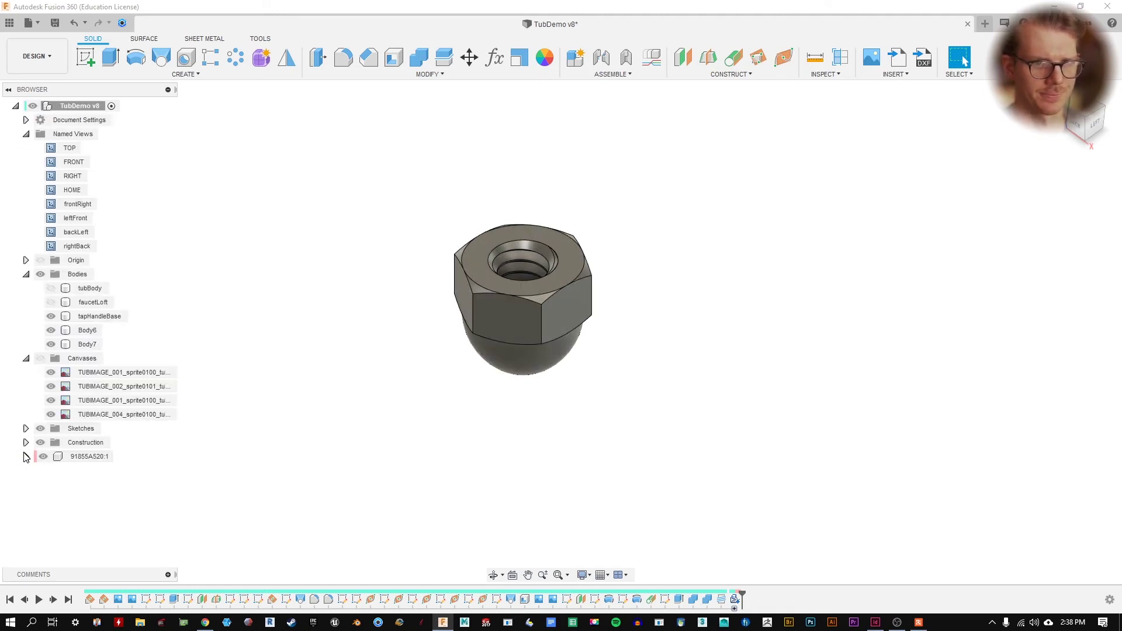
pyautogui.click(78, 274)
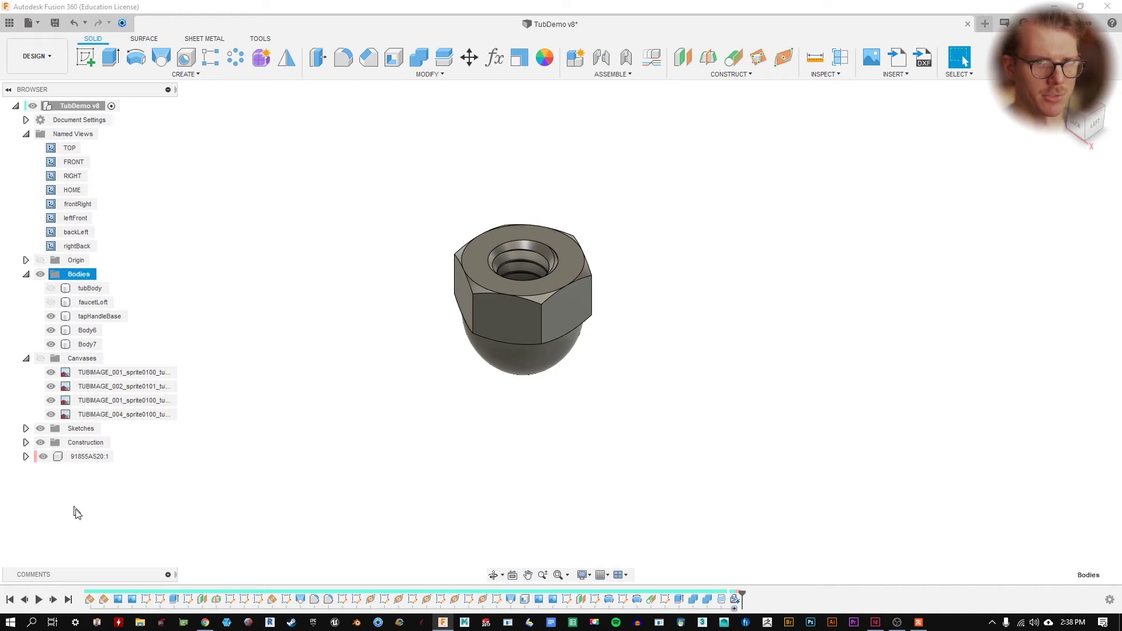
pyautogui.click(25, 458)
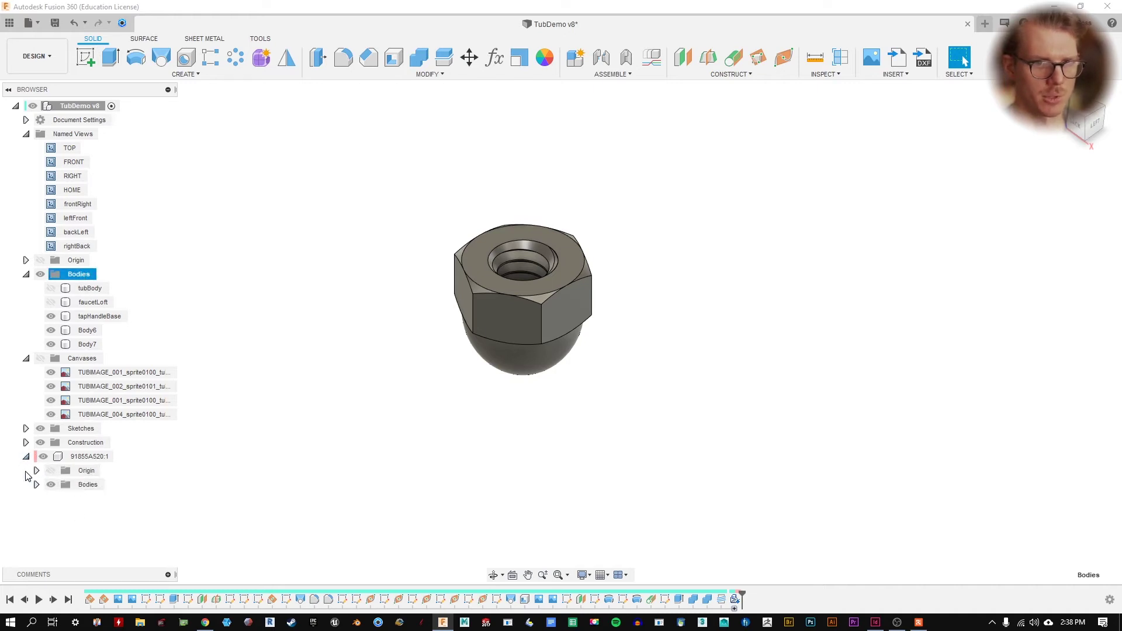
pyautogui.click(90, 457)
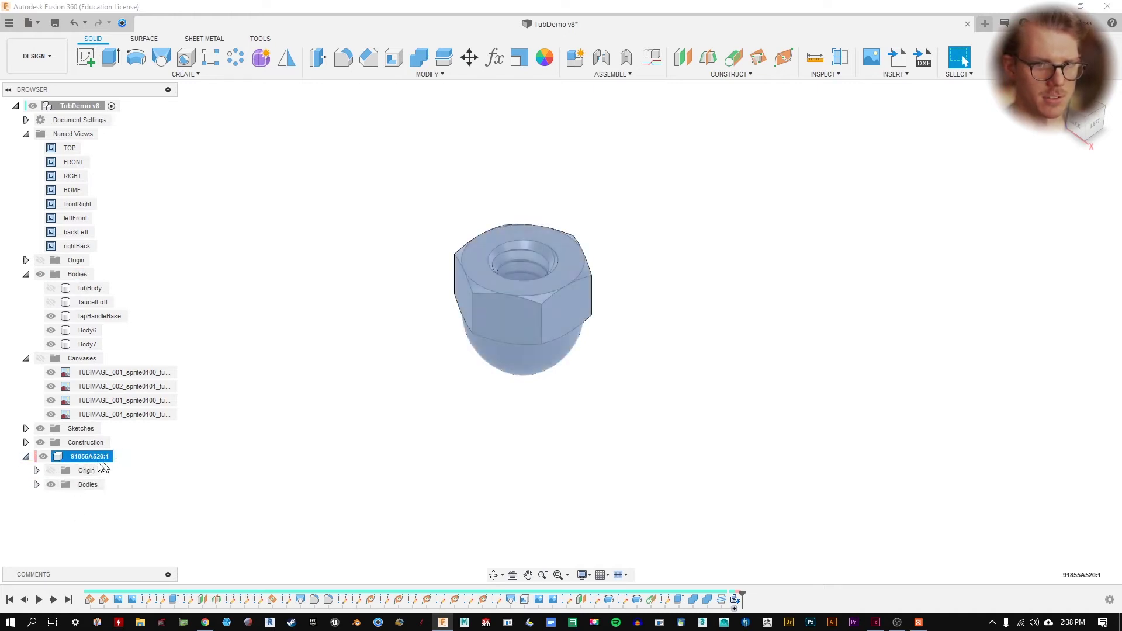
pyautogui.click(37, 470)
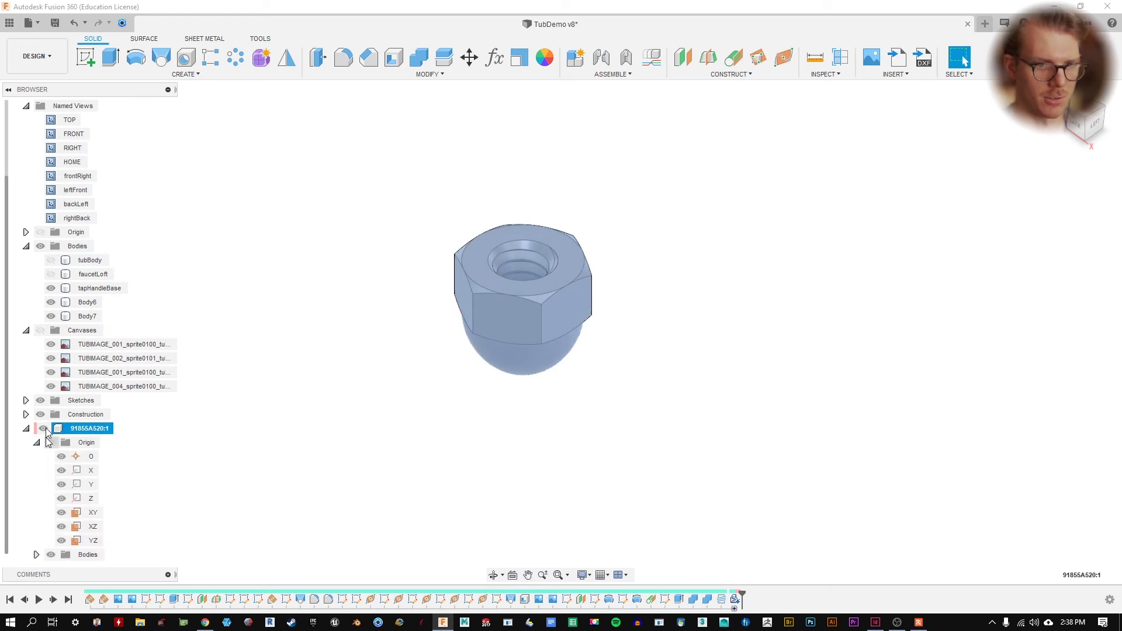
pyautogui.click(38, 444)
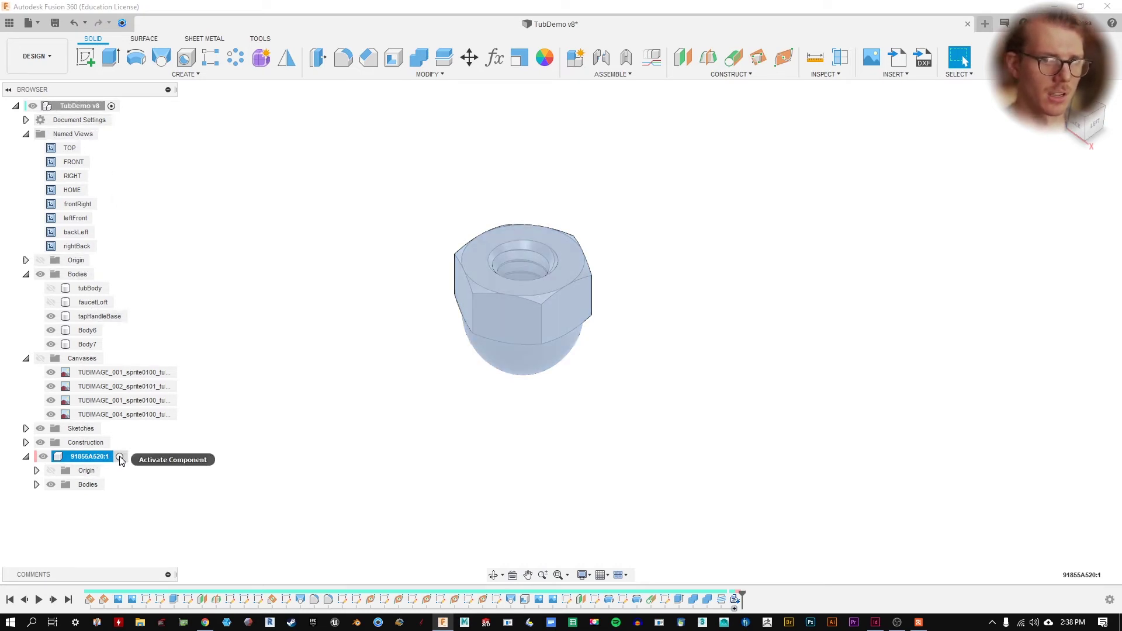
# - Activate the cap nut component to view its isolated timeline, and return activation to the top-level TubDemo component
pyautogui.click(120, 458)
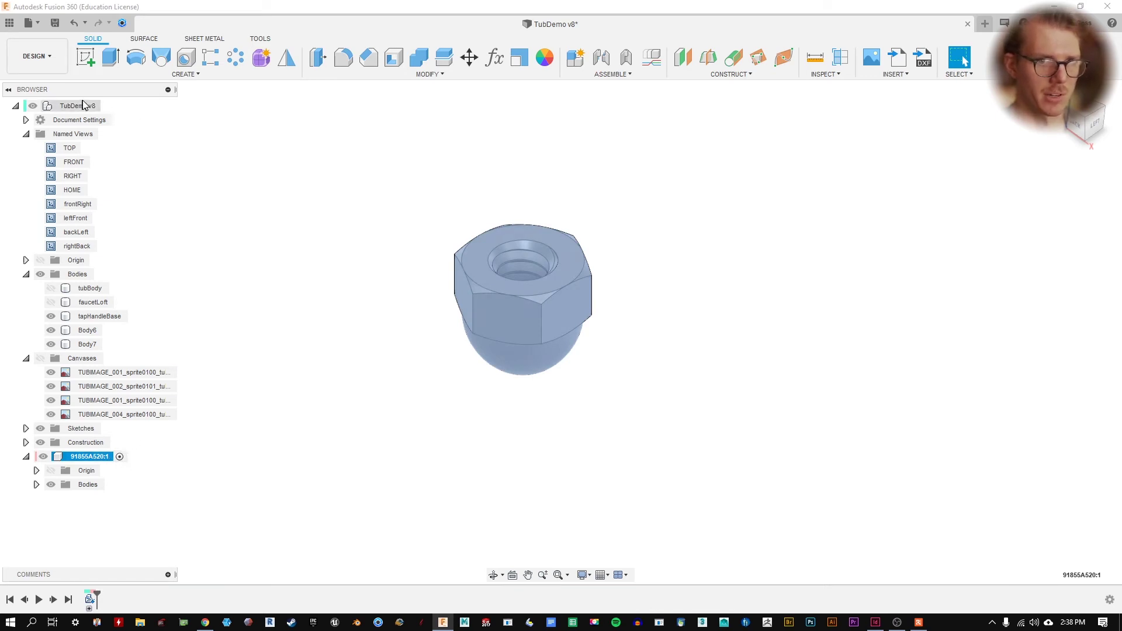
pyautogui.click(111, 107)
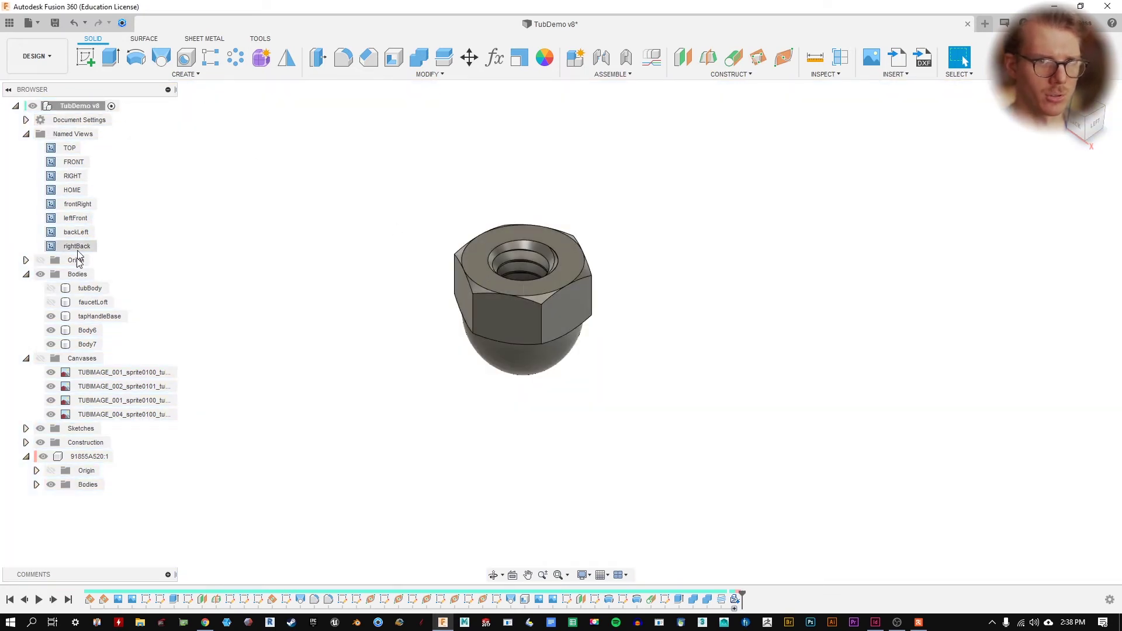
pyautogui.click(16, 107)
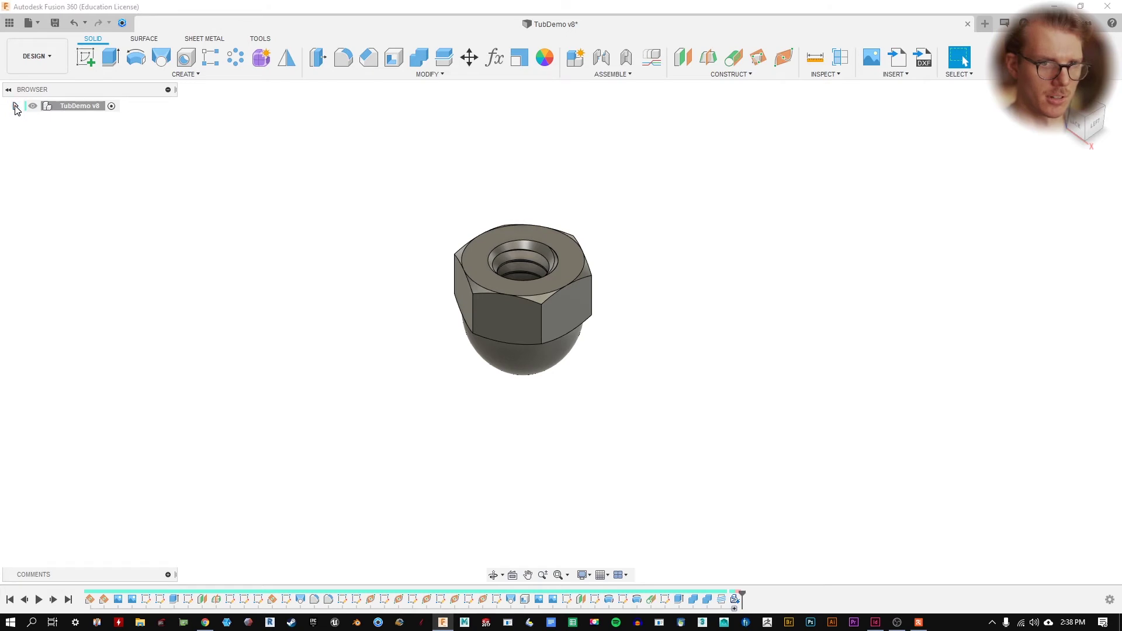
pyautogui.click(16, 107)
pyautogui.click(115, 458)
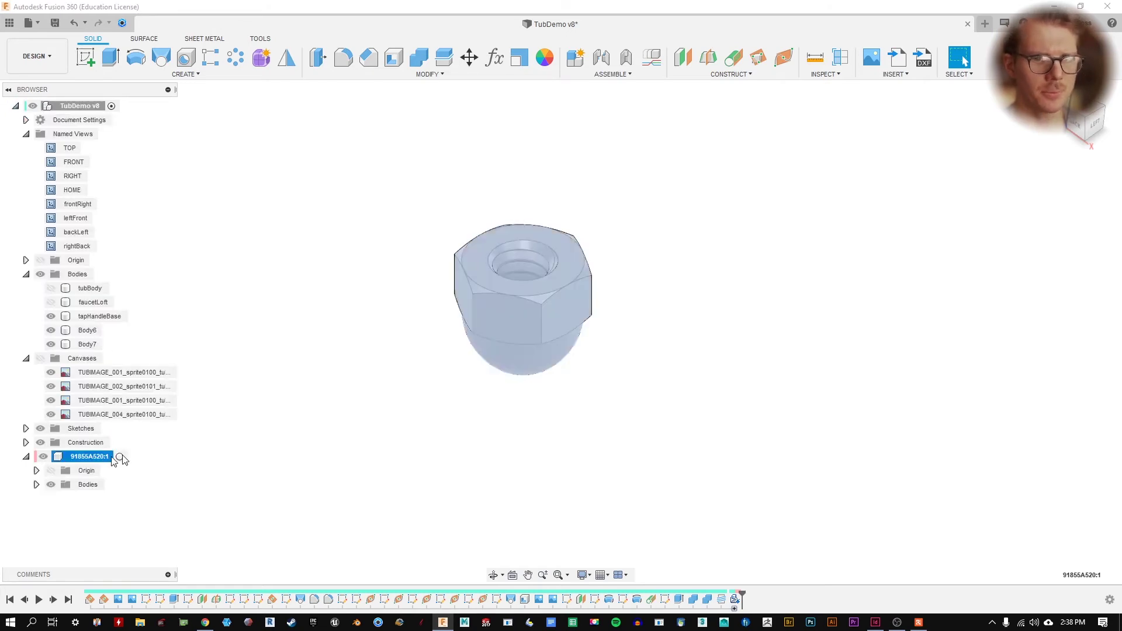
pyautogui.click(120, 457)
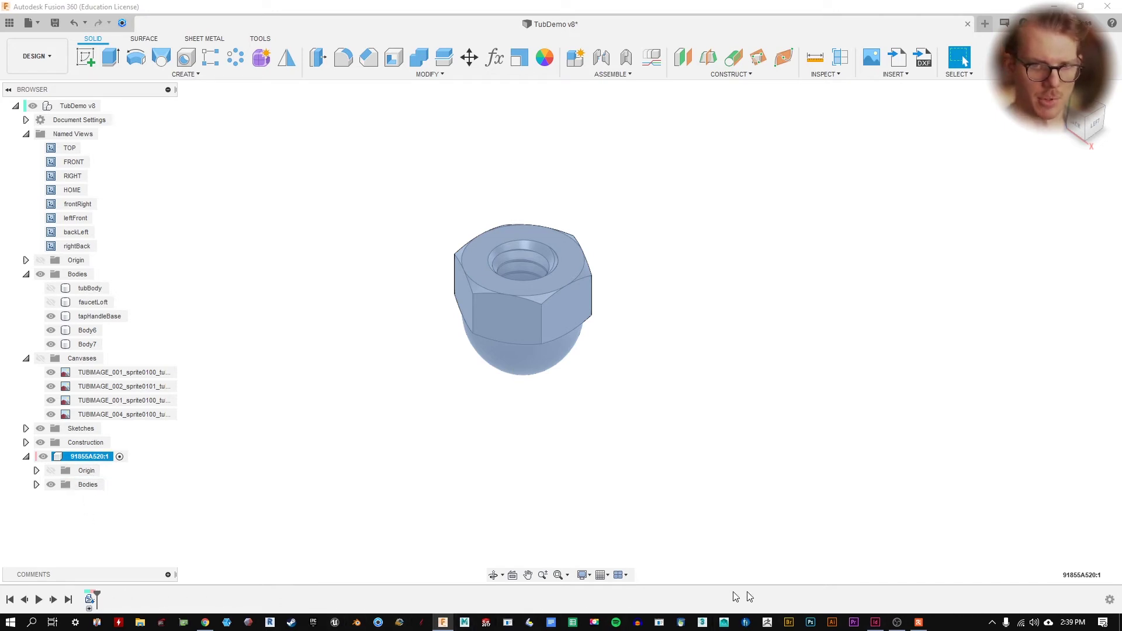
pyautogui.click(106, 107)
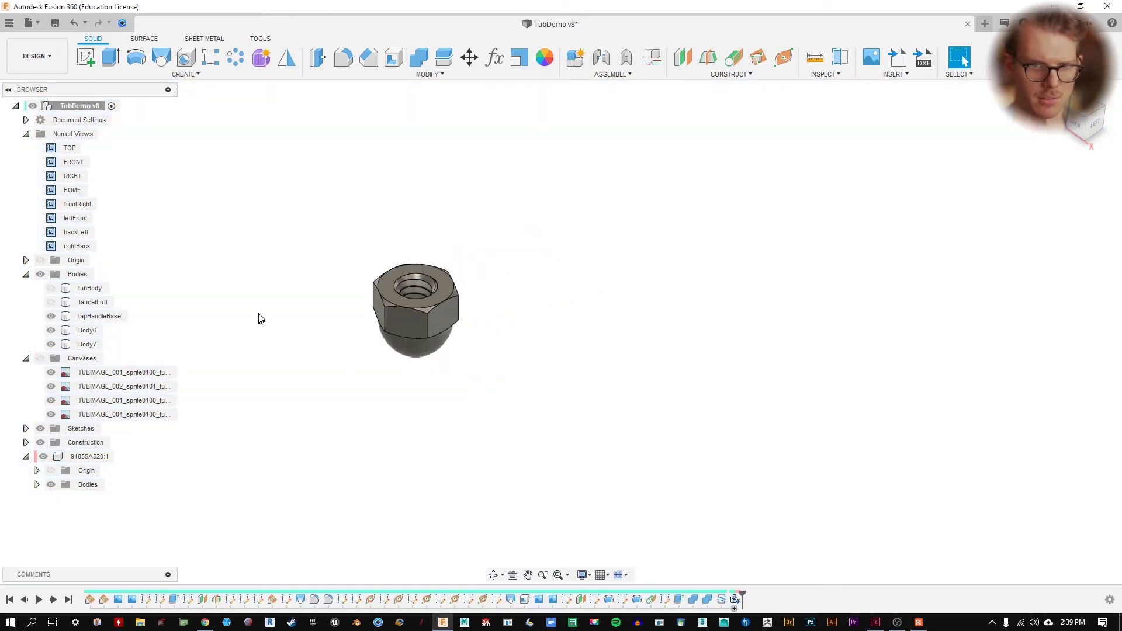
# - Try to position the cap nut freehand above the threaded rod with Move/Copy, rotating it upside down, and cancel the move
pyautogui.moveTo(260, 318); pyautogui.dragTo(516, 279, button='middle')
pyautogui.scroll(-3, 515, 278)
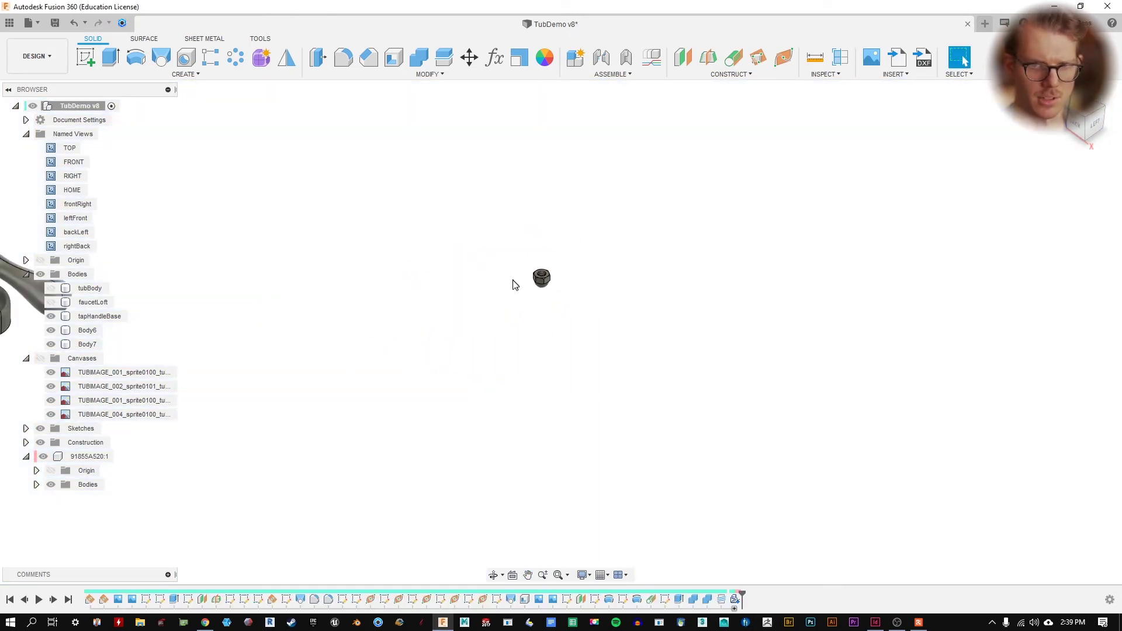
pyautogui.moveTo(351, 275); pyautogui.dragTo(607, 307, button='middle')
pyautogui.press('Escape')
pyautogui.scroll(3, 839, 283)
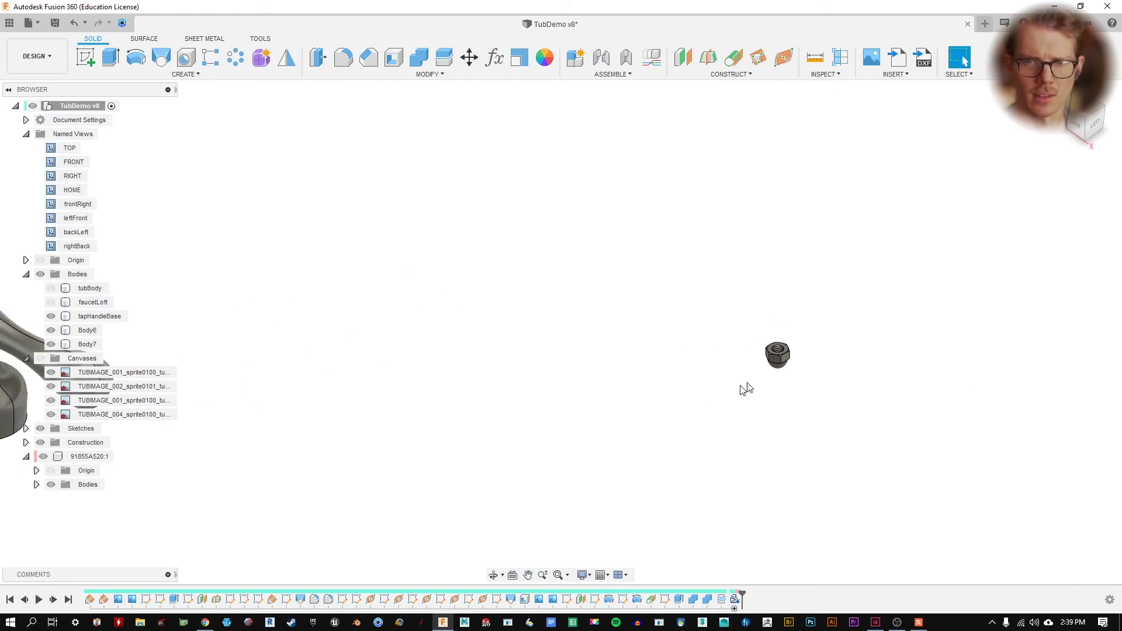
pyautogui.scroll(-2, 509, 368)
pyautogui.click(180, 343)
pyautogui.click(730, 402)
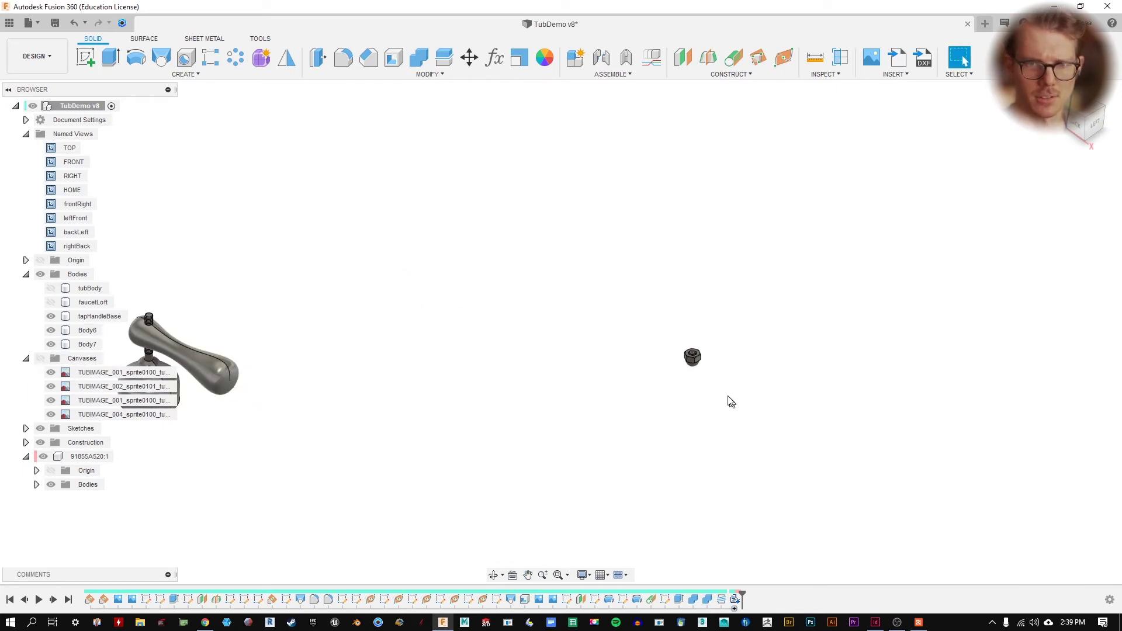
pyautogui.click(465, 56)
pyautogui.click(692, 356)
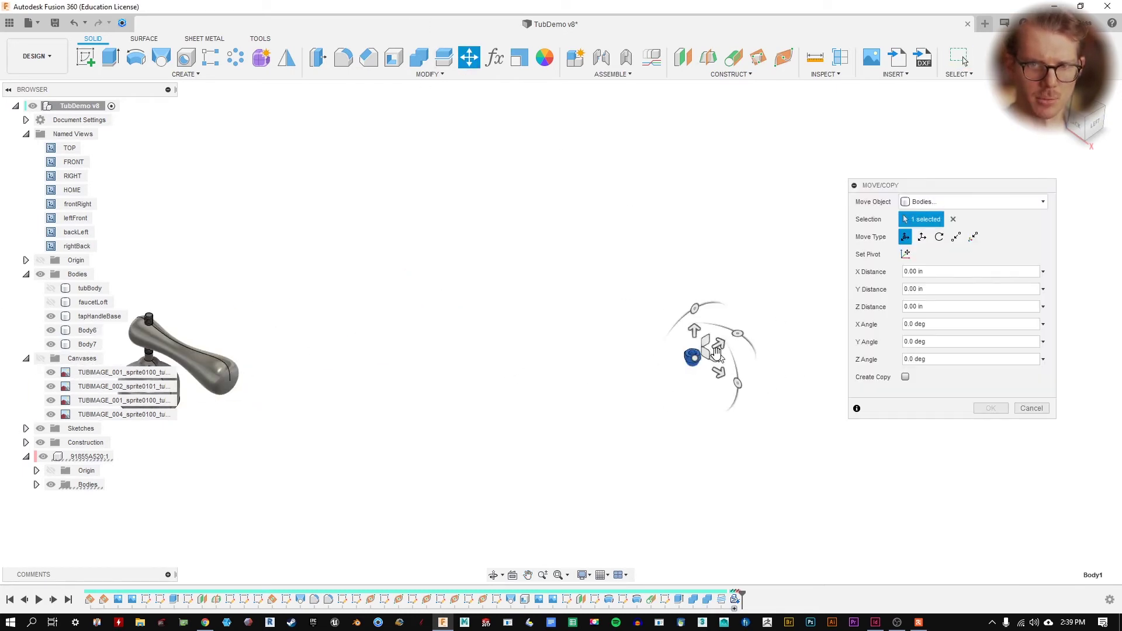
pyautogui.moveTo(717, 355); pyautogui.dragTo(183, 292)
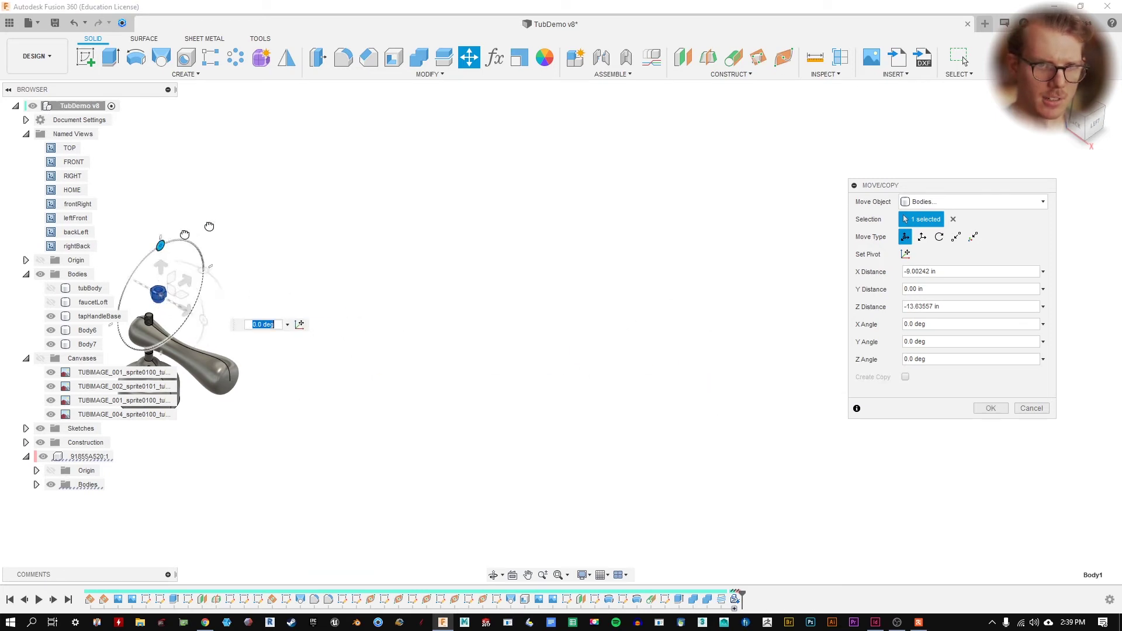
pyautogui.moveTo(185, 234); pyautogui.dragTo(88, 274)
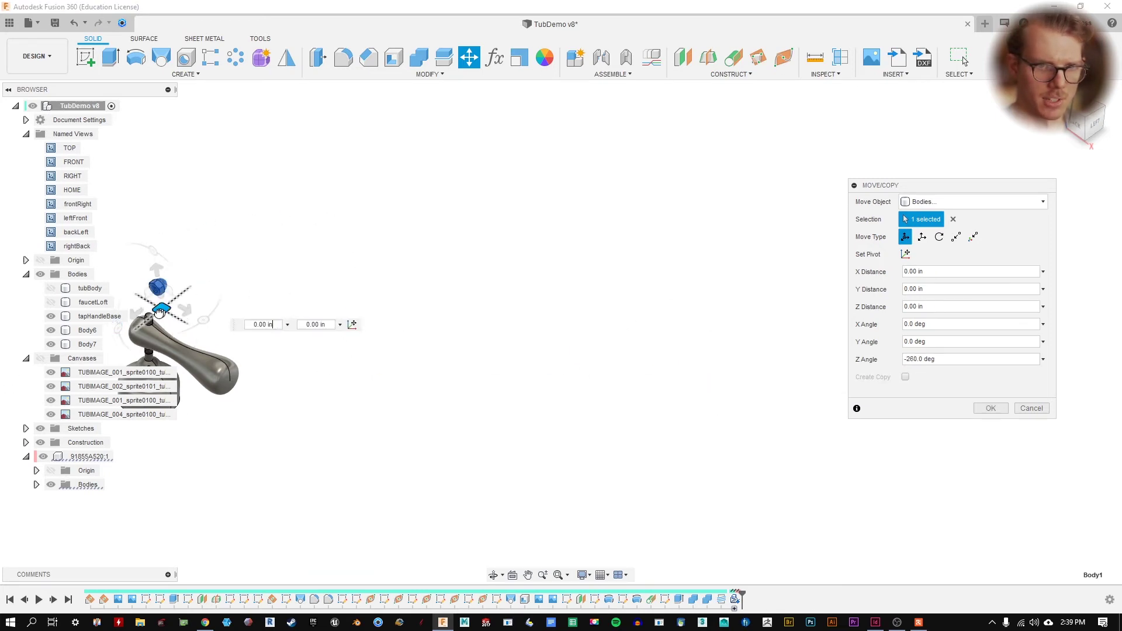
pyautogui.moveTo(159, 313); pyautogui.dragTo(155, 334)
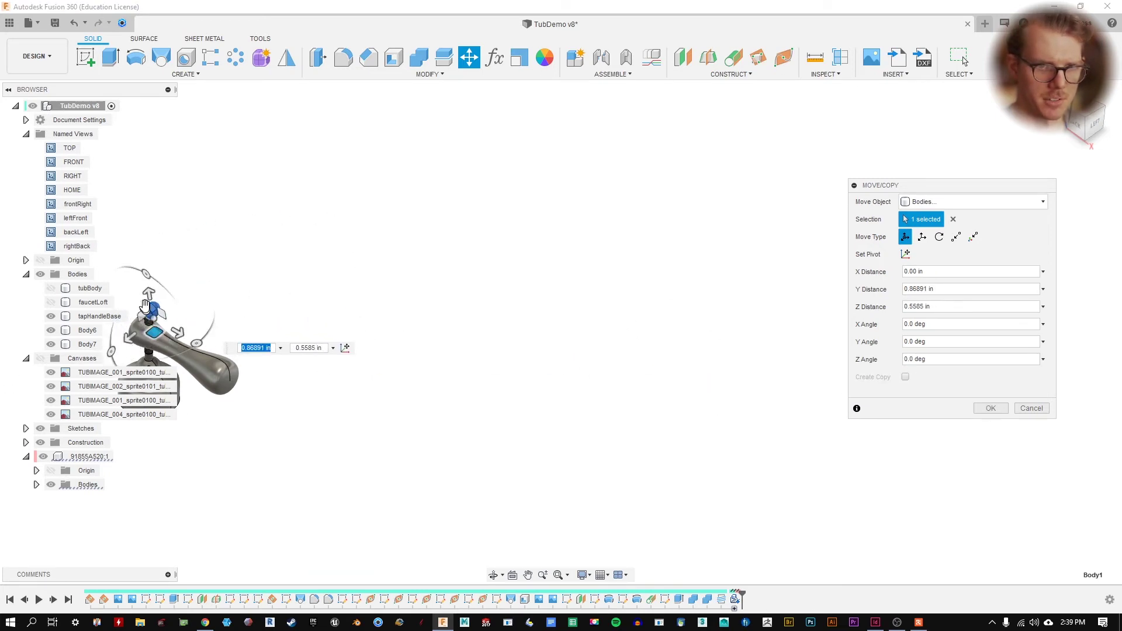
pyautogui.click(1032, 408)
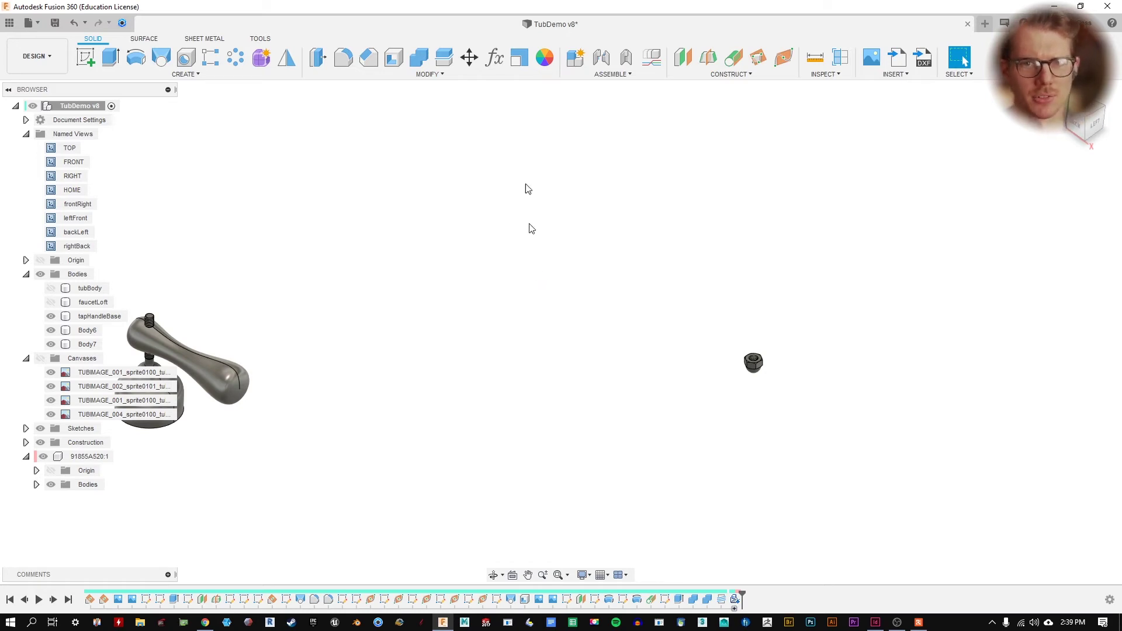
# - Start a joint and snap its first component to the centre of the cap nut's threaded hole opening
pyautogui.moveTo(449, 219); pyautogui.dragTo(559, 195, button='middle')
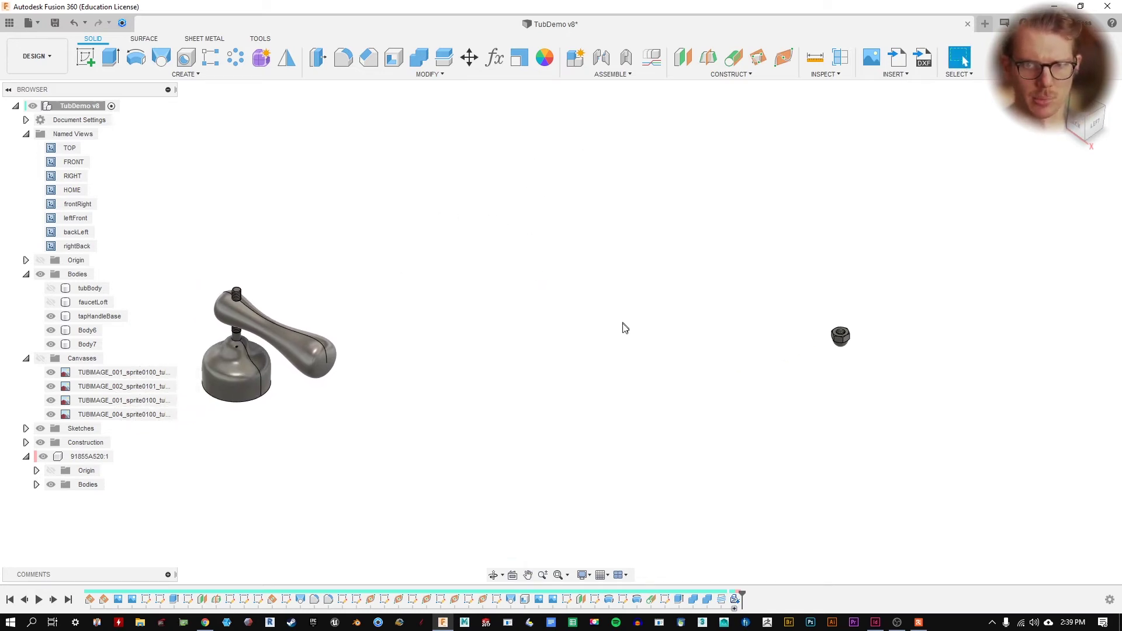
pyautogui.click(612, 74)
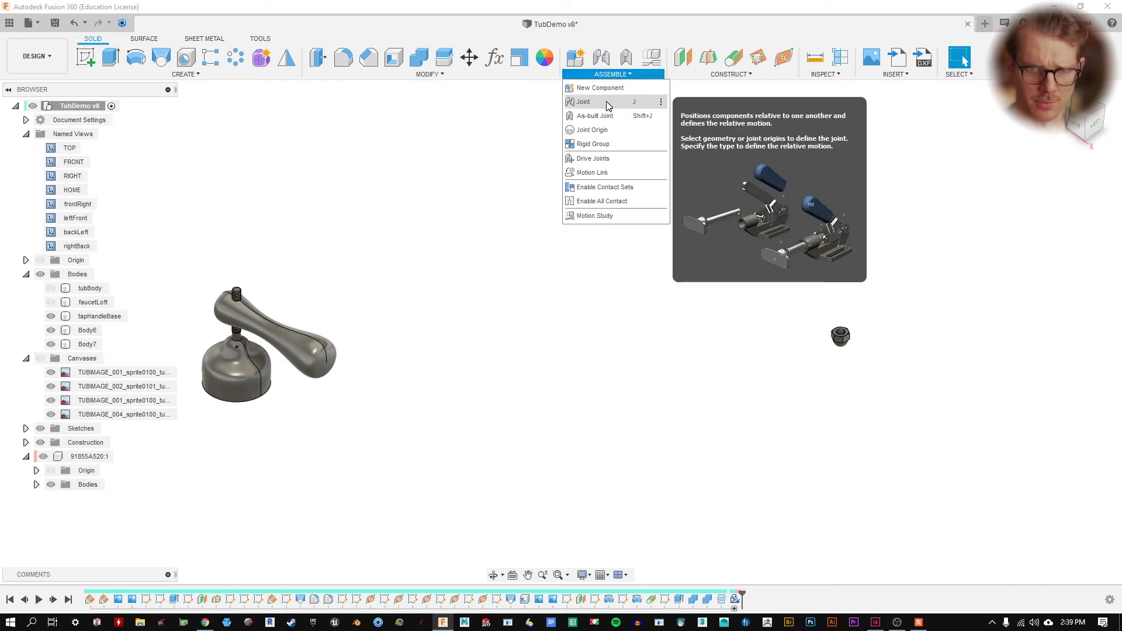
pyautogui.click(585, 102)
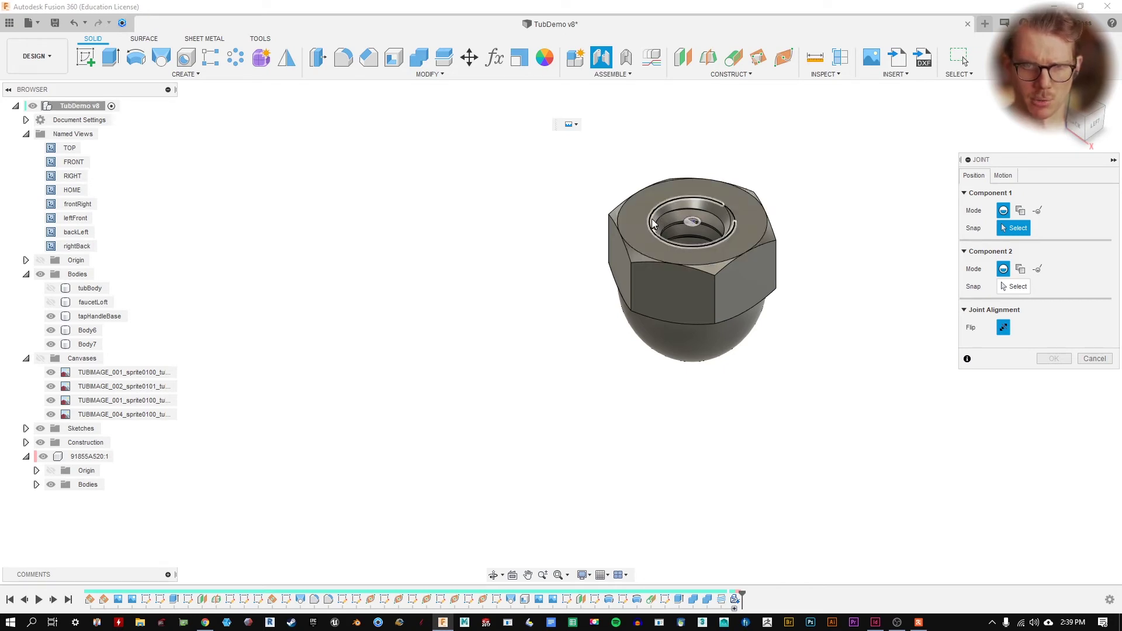
pyautogui.click(695, 227)
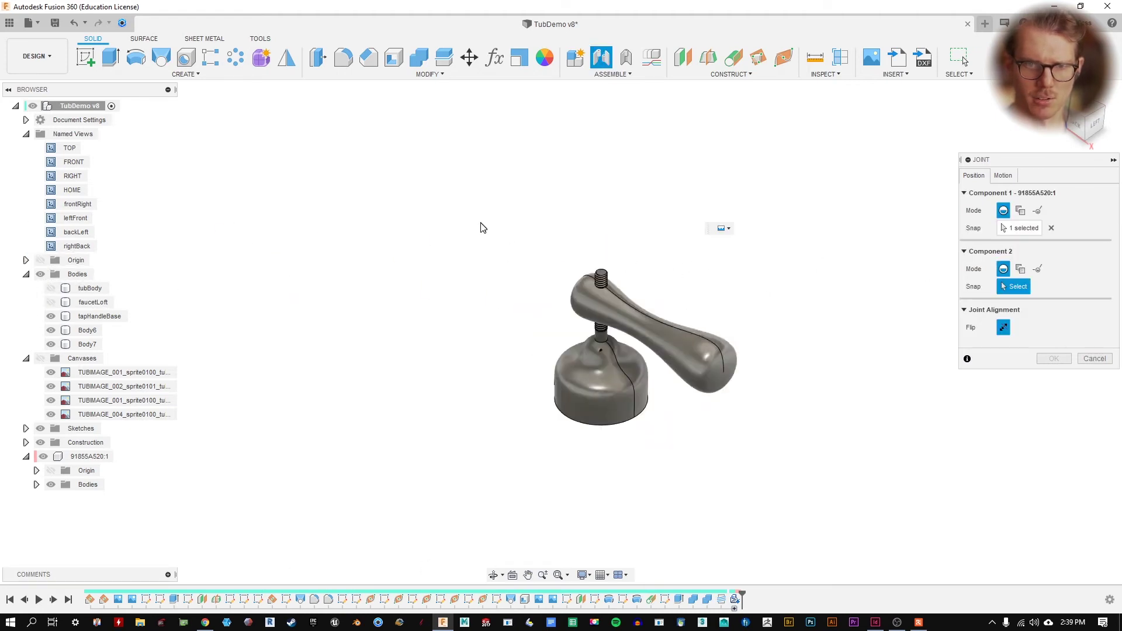
# - Snap the joint's second component to the centre of the outer circular edge at the threaded rod's upper end
pyautogui.scroll(5, 604, 288)
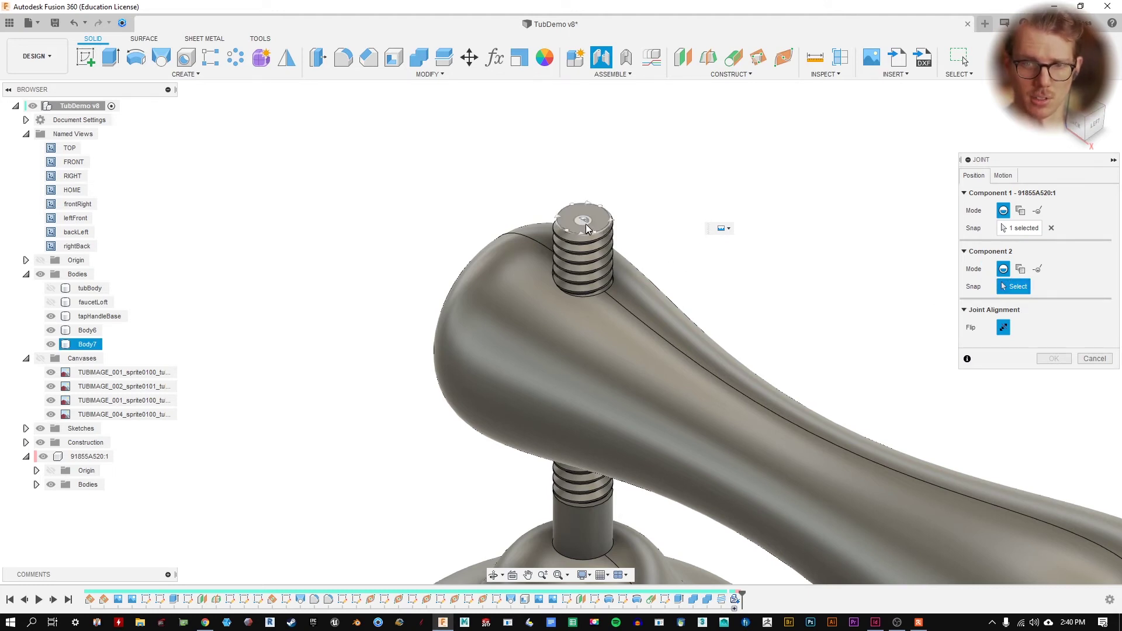
pyautogui.scroll(5, 586, 224)
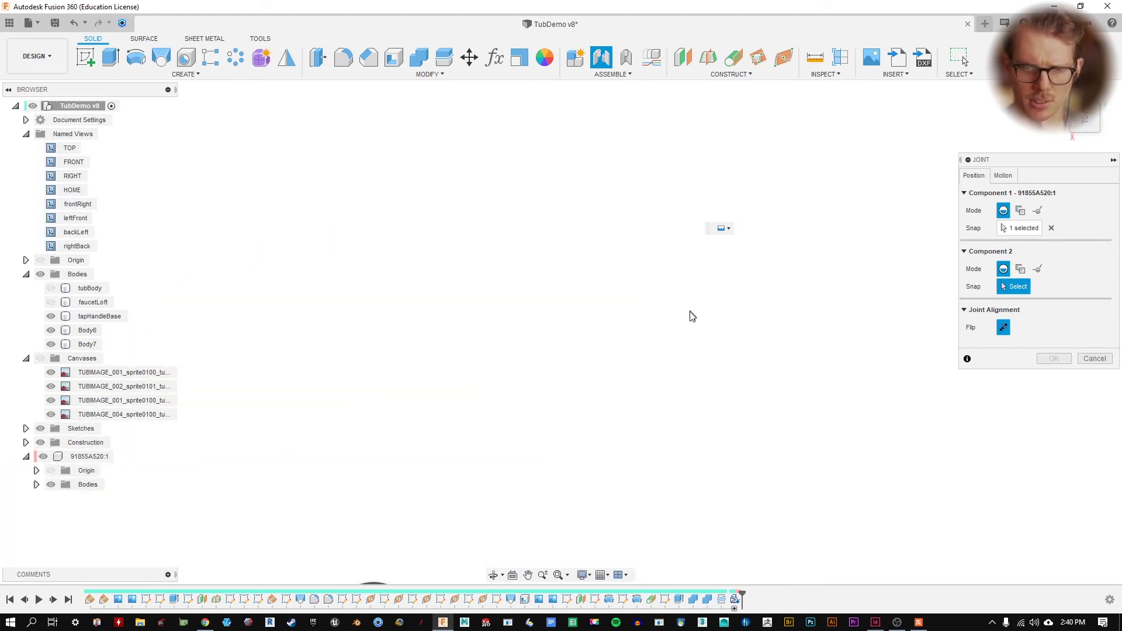
pyautogui.scroll(10, 558, 366)
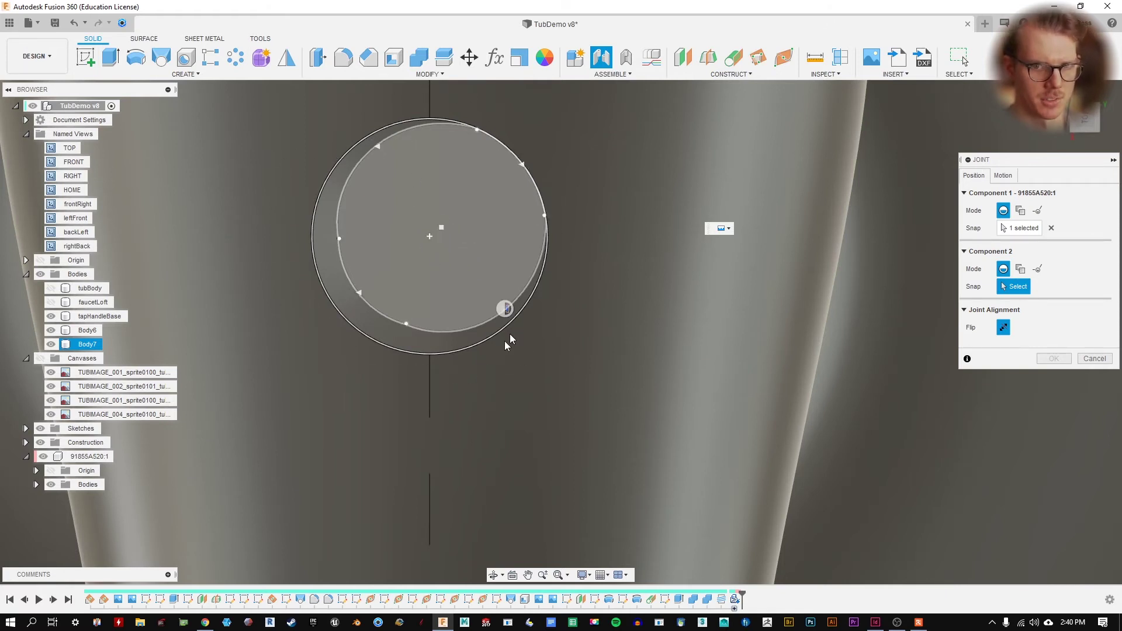
pyautogui.click(430, 236)
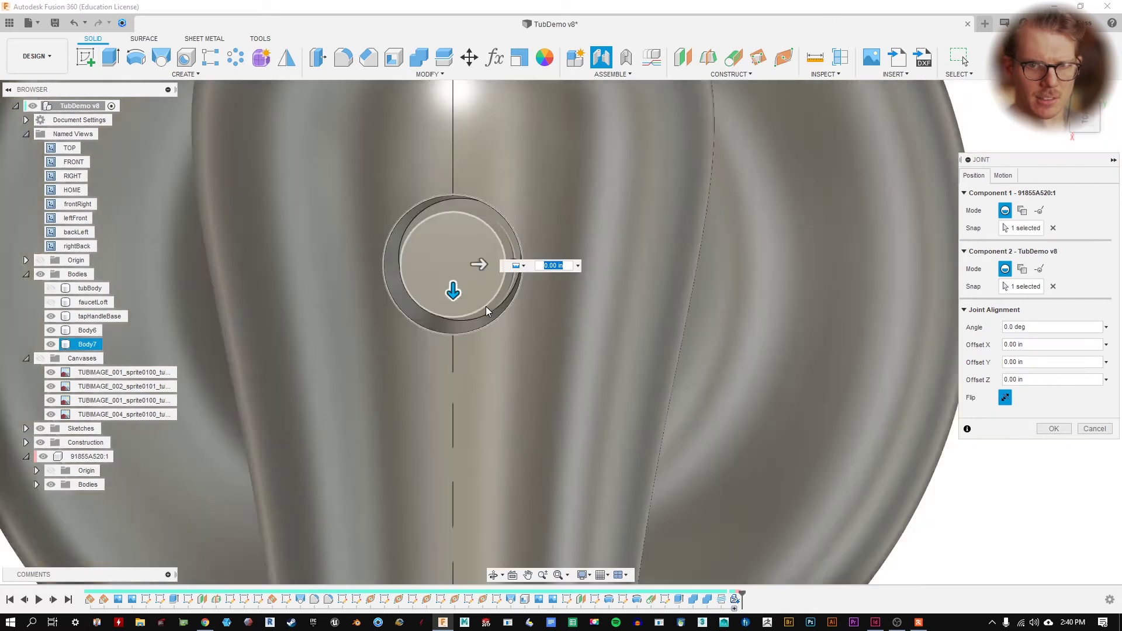
# - Examine the cap nut's seating on the threaded rod up close from the side and from the back view
pyautogui.keyDown('shift'); pyautogui.moveTo(493, 405); pyautogui.dragTo(448, 265, button='middle'); pyautogui.keyUp('shift')
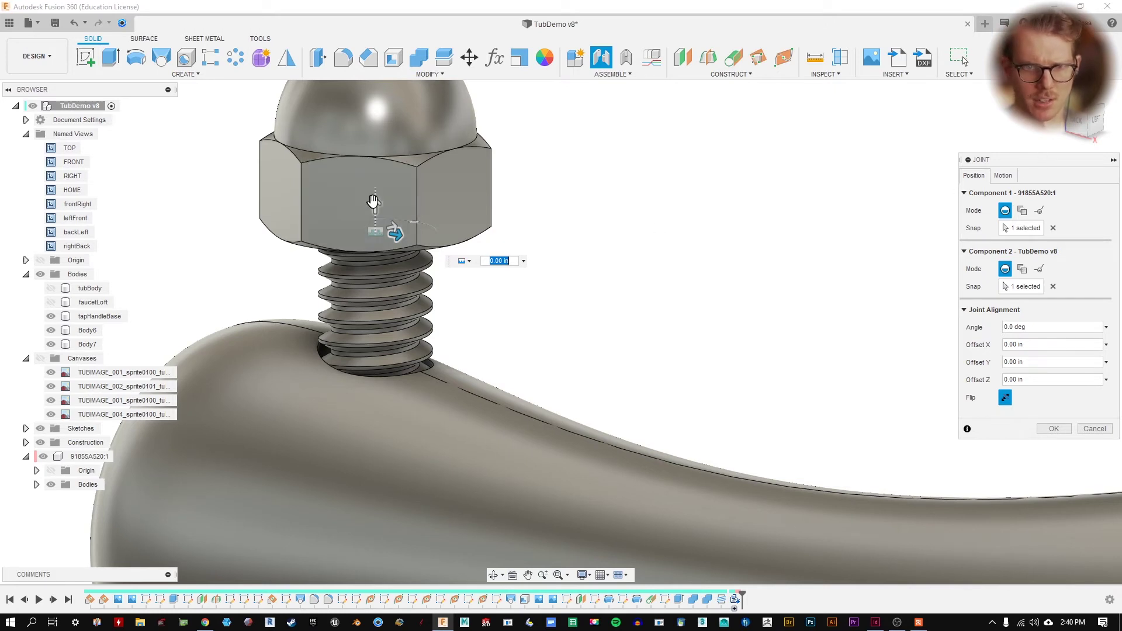
pyautogui.moveTo(681, 278); pyautogui.dragTo(735, 355, button='middle')
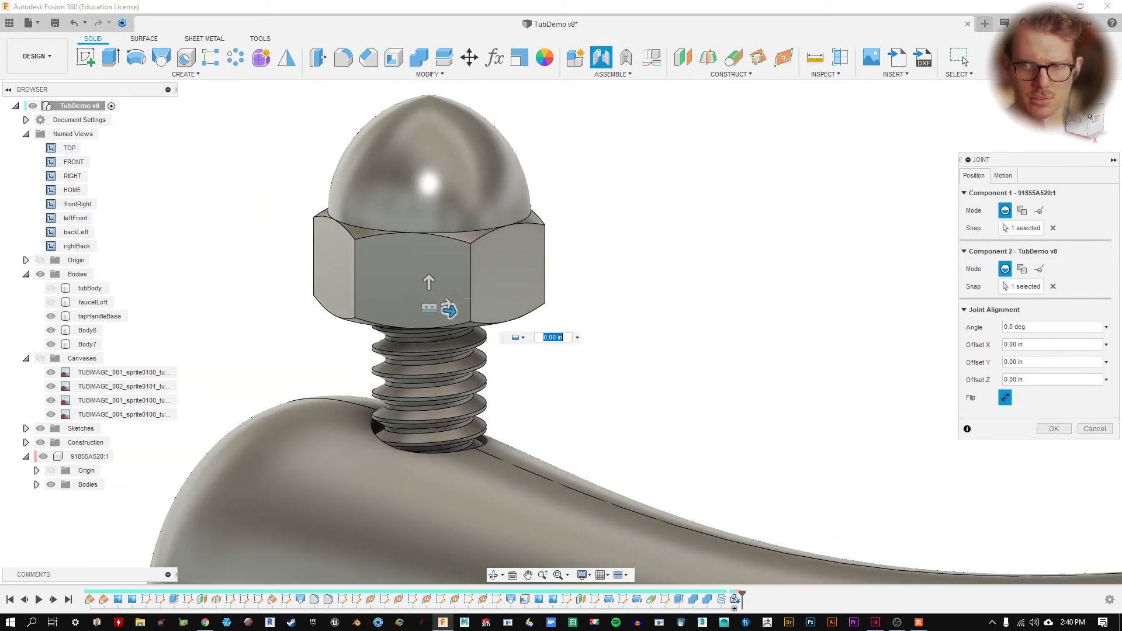
pyautogui.click(1075, 121)
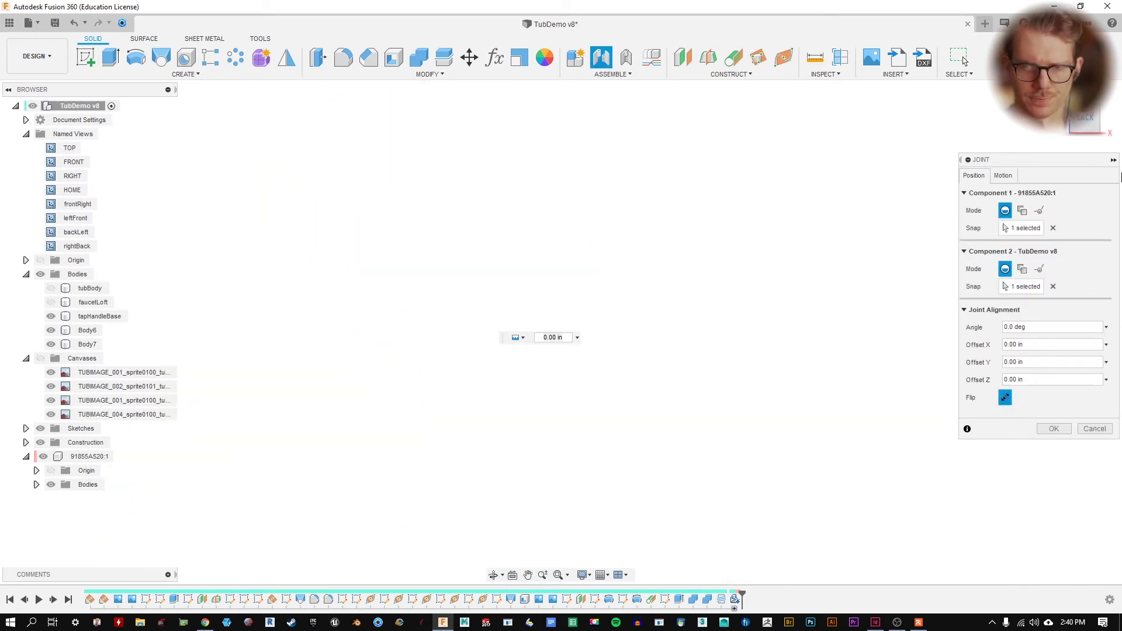
pyautogui.click(557, 574)
pyautogui.scroll(5, 375, 130)
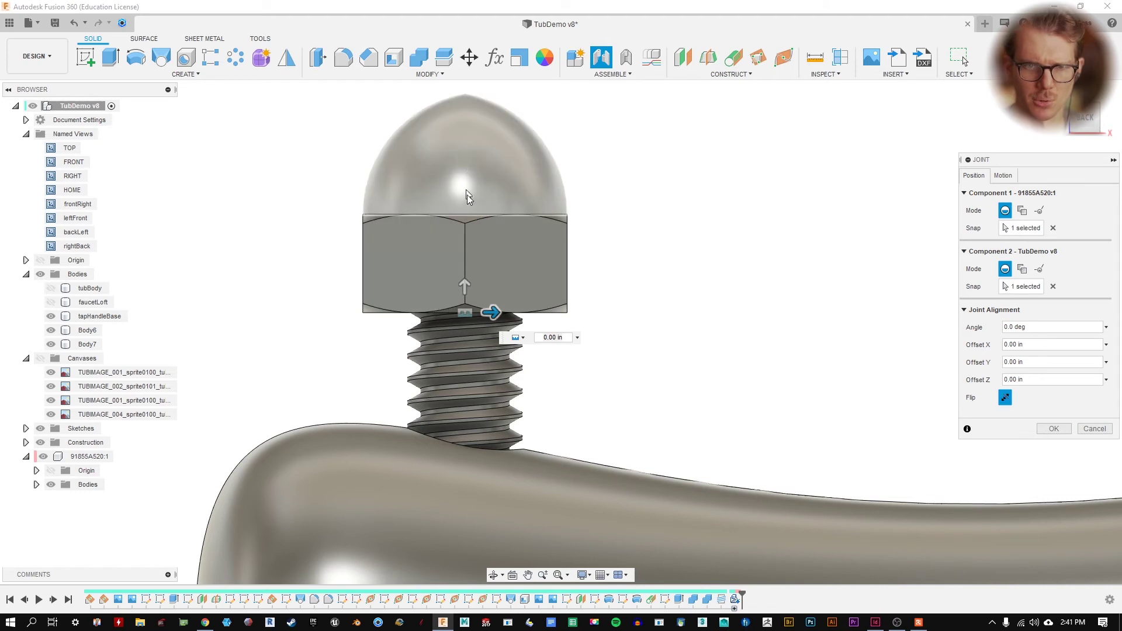
# - Switch the visual style to Wireframe and finish the cap nut's joint with a Z offset of -0.24 in, lowering it onto the handle
pyautogui.click(582, 575)
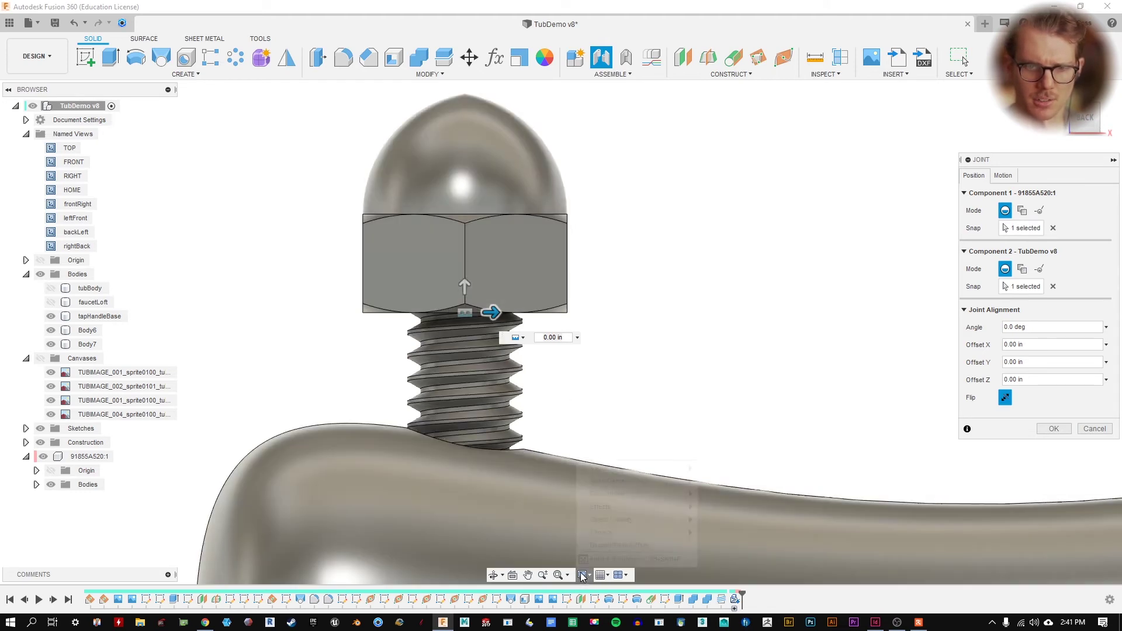
pyautogui.moveTo(655, 466)
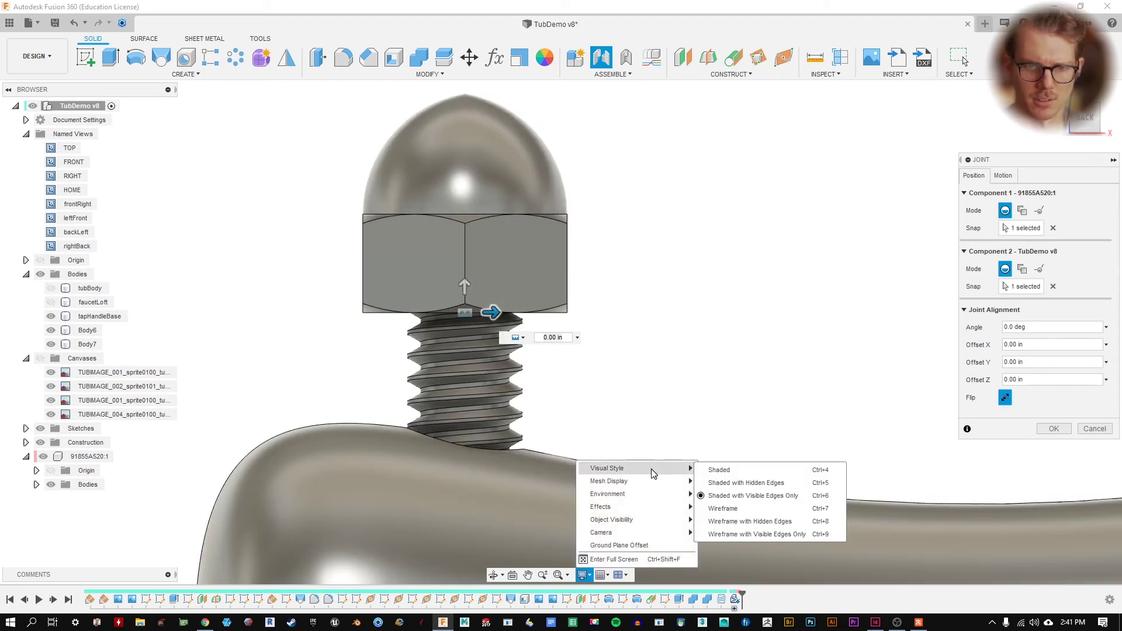
pyautogui.click(724, 511)
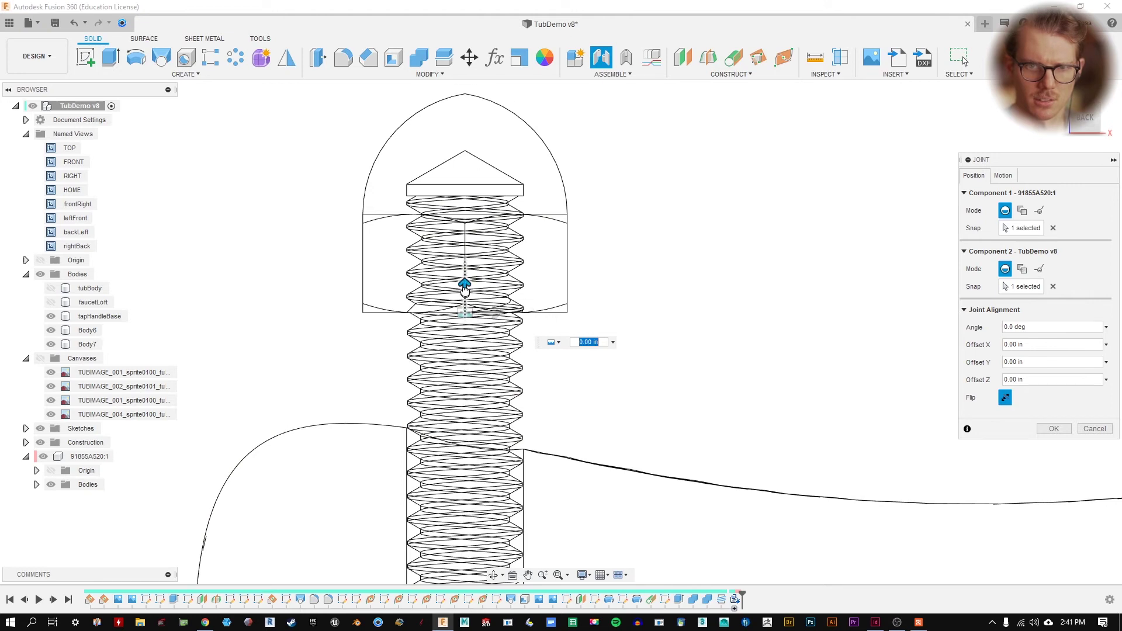
pyautogui.moveTo(465, 288)
pyautogui.mouseDown()
pyautogui.moveTo(461, 257)
pyautogui.moveTo(462, 369)
pyautogui.moveTo(463, 296)
pyautogui.mouseUp()
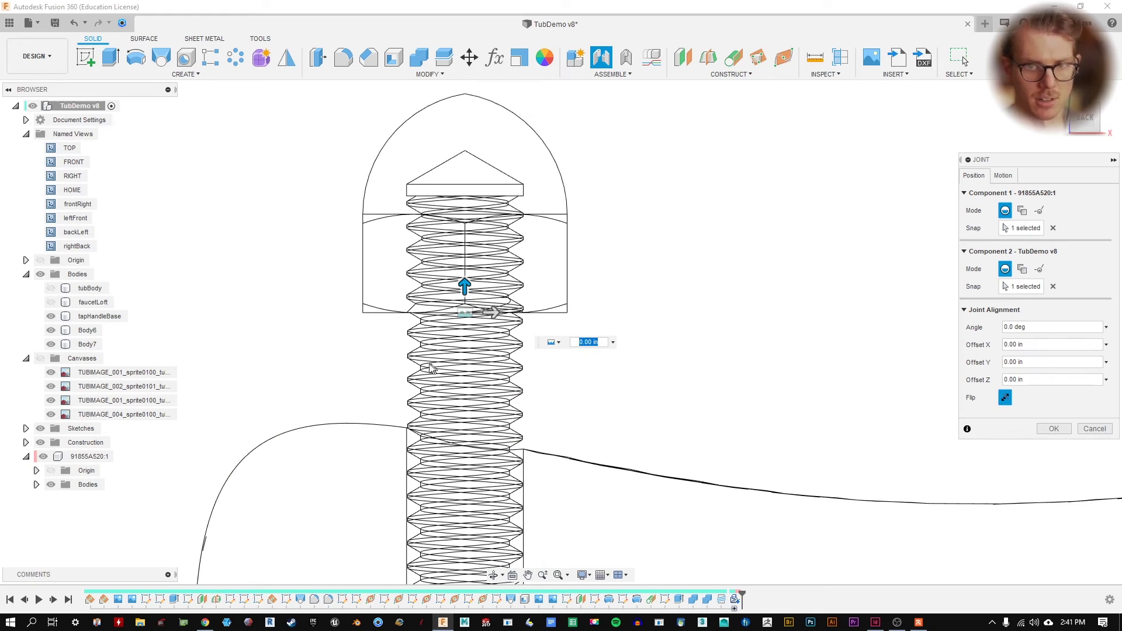
pyautogui.moveTo(464, 284); pyautogui.dragTo(451, 397)
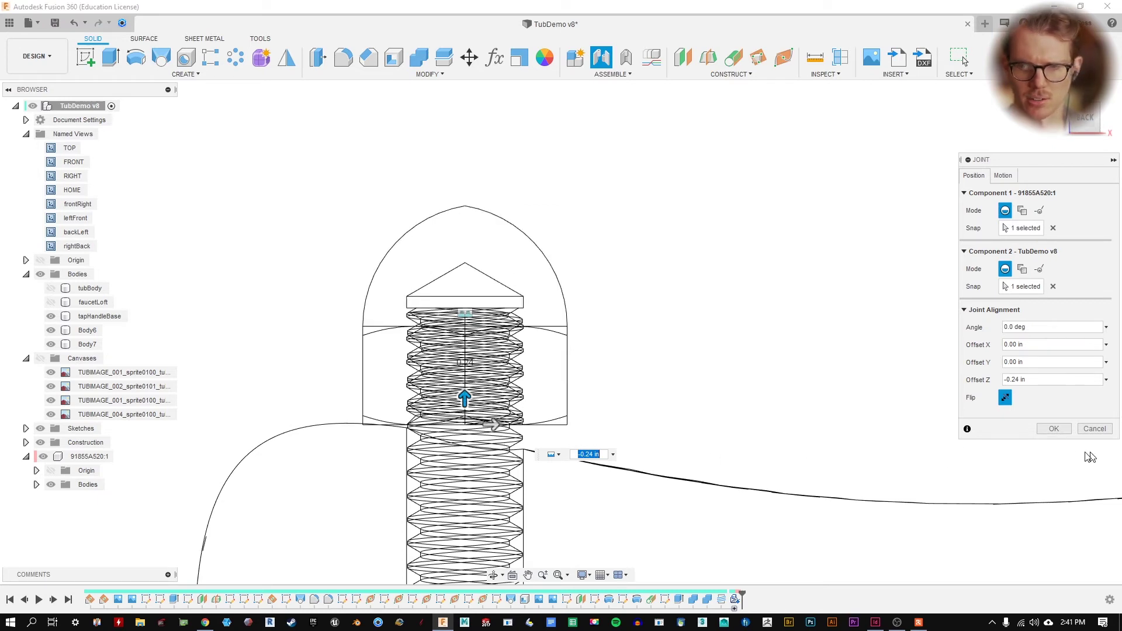
pyautogui.click(1060, 428)
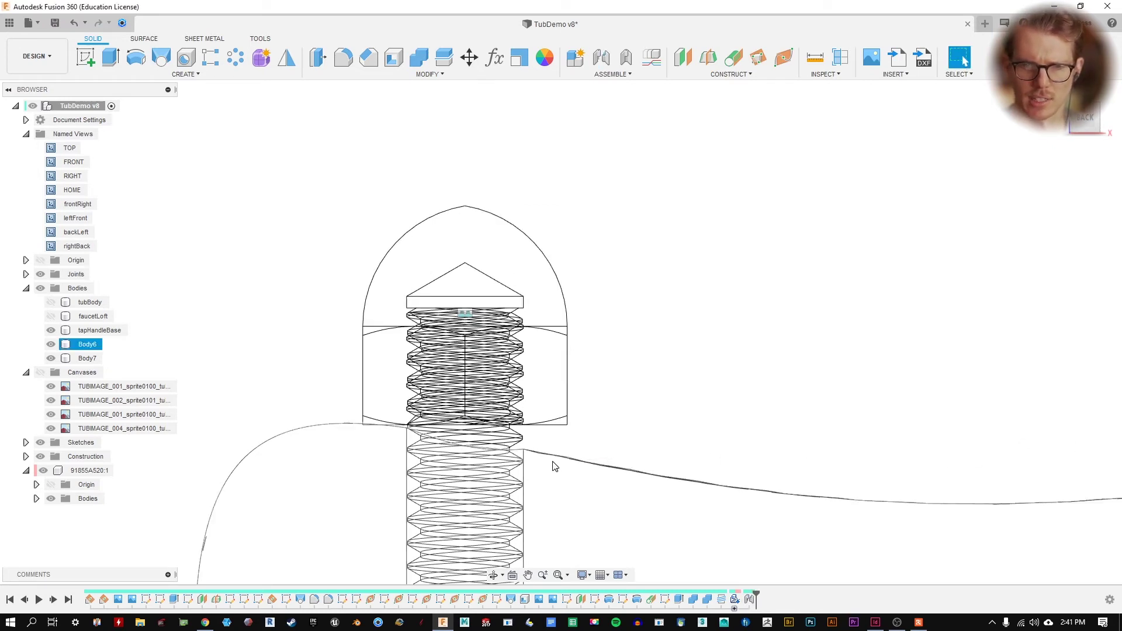
# - Set the visual style to Shaded with Visible Edges and bring the whole tap assembly into view
pyautogui.click(582, 575)
pyautogui.moveTo(629, 469)
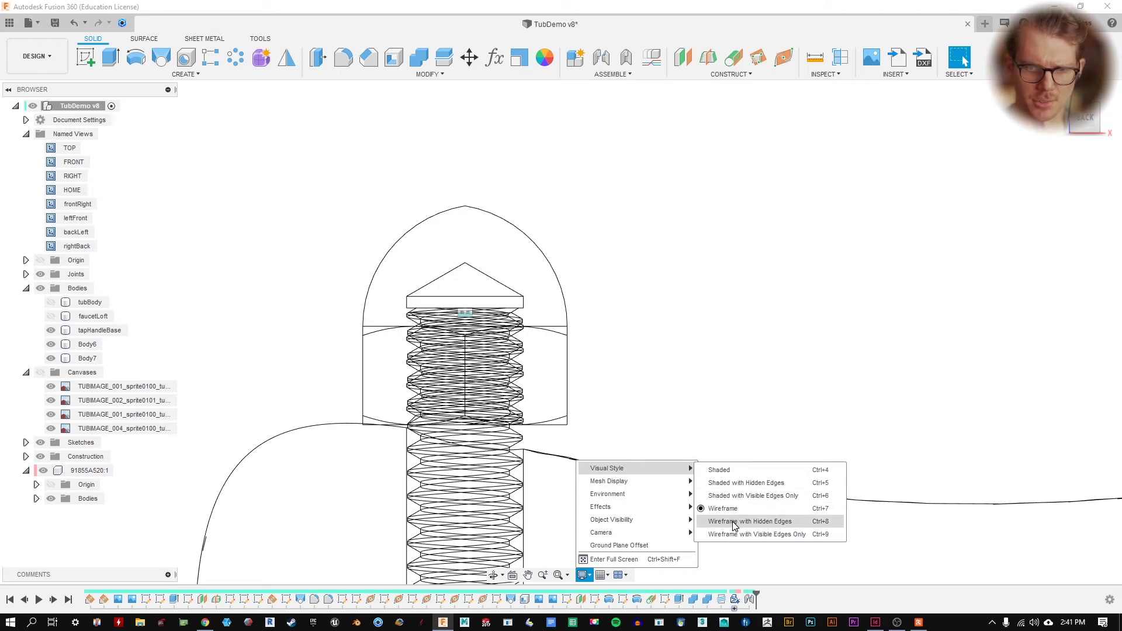
pyautogui.click(742, 495)
pyautogui.scroll(-5, 631, 318)
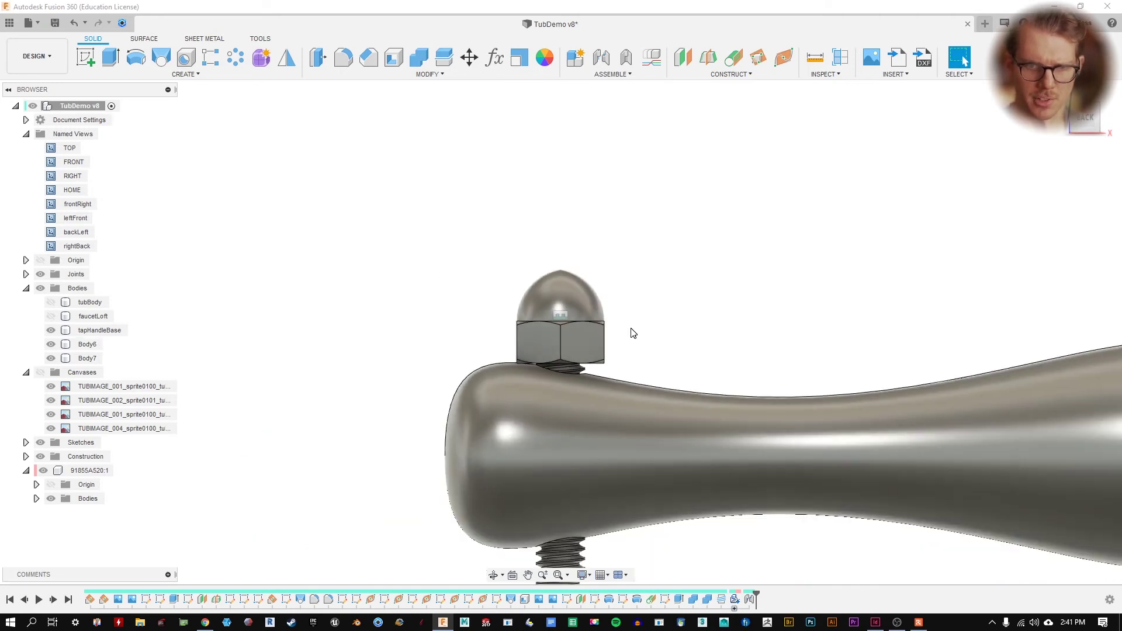
pyautogui.keyDown('shift'); pyautogui.moveTo(801, 255); pyautogui.dragTo(661, 278, button='middle'); pyautogui.keyUp('shift')
pyautogui.scroll(-4, 662, 278)
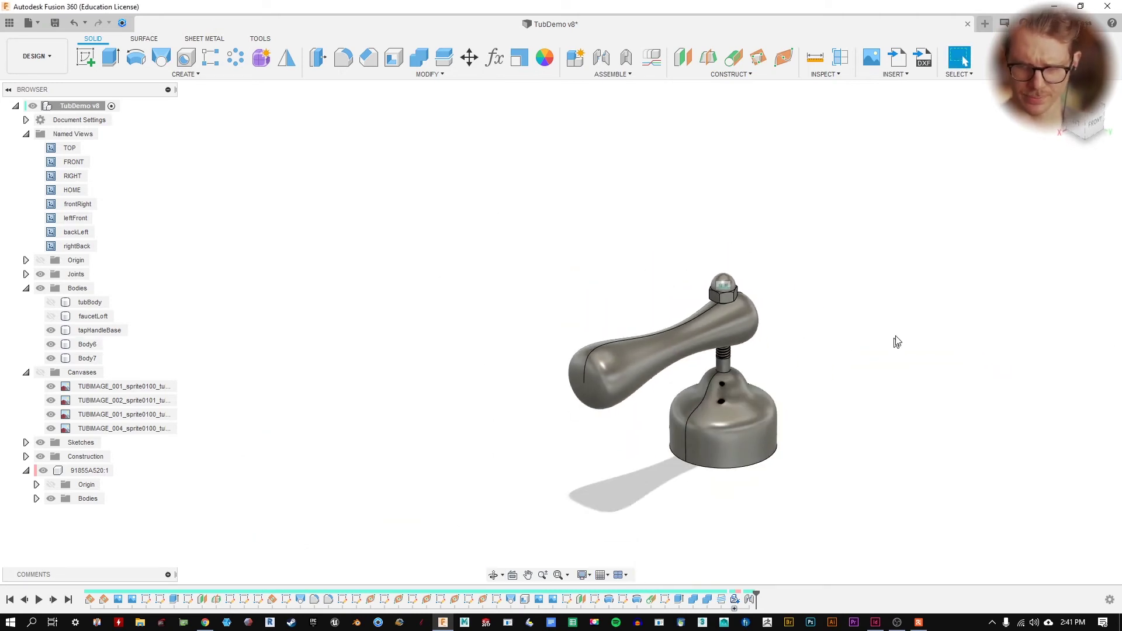
pyautogui.moveTo(894, 336); pyautogui.dragTo(685, 341, button='middle')
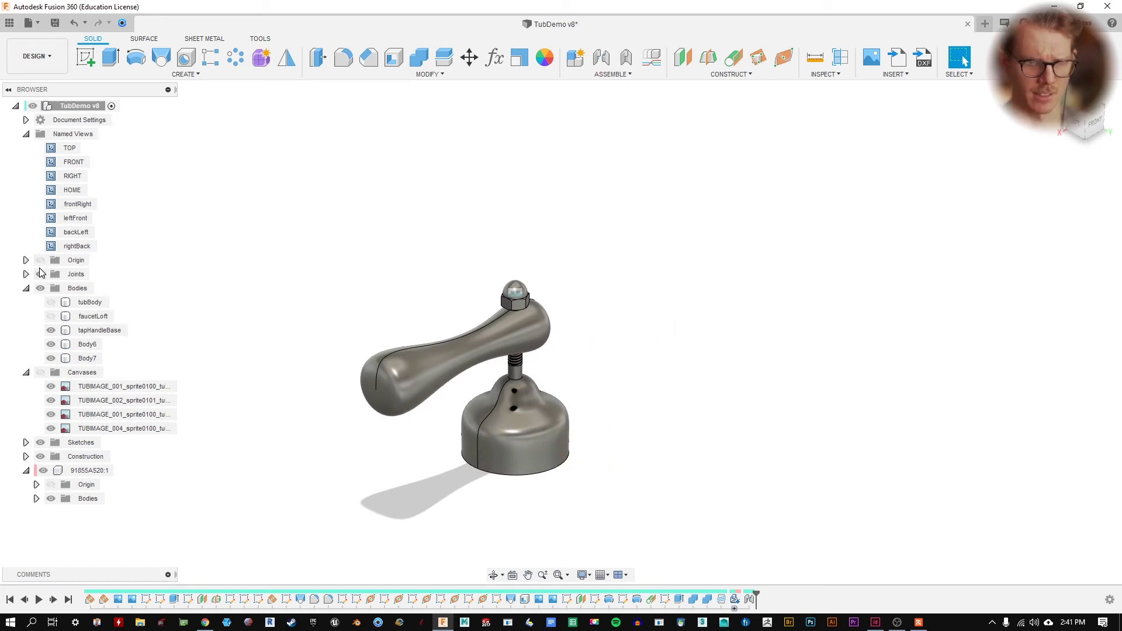
# - Show the canvases and restore the leftFront named view to compare the tap handle with the reference image
pyautogui.click(41, 372)
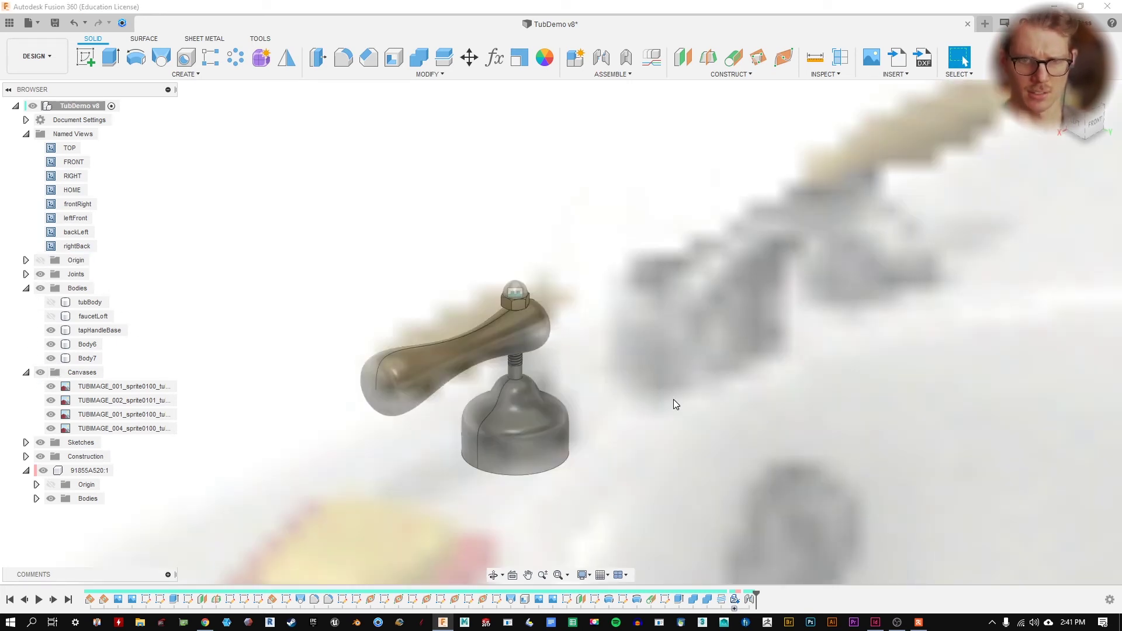
pyautogui.scroll(-2, 673, 399)
pyautogui.keyDown('shift'); pyautogui.moveTo(674, 398); pyautogui.dragTo(783, 252, button='middle'); pyautogui.keyUp('shift')
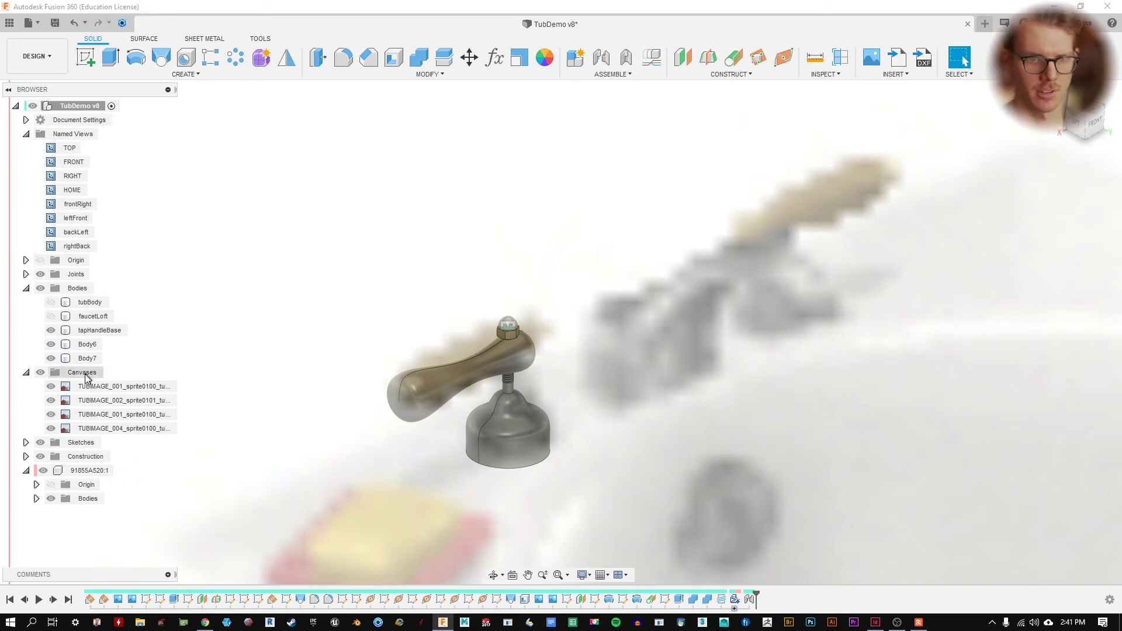
pyautogui.doubleClick(87, 232)
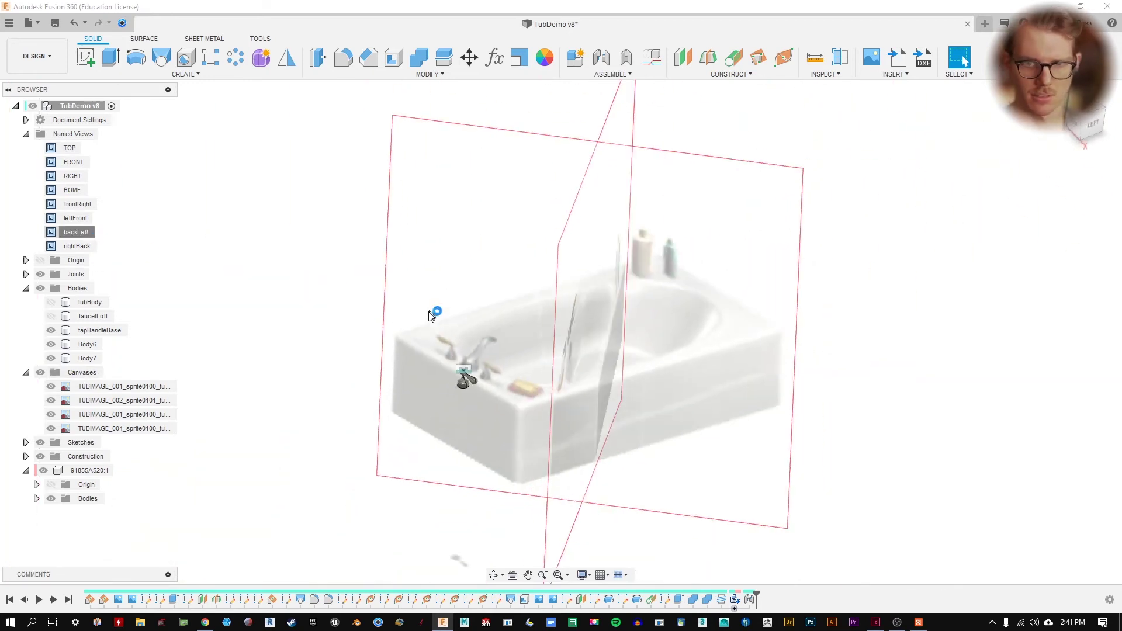
pyautogui.click(85, 219)
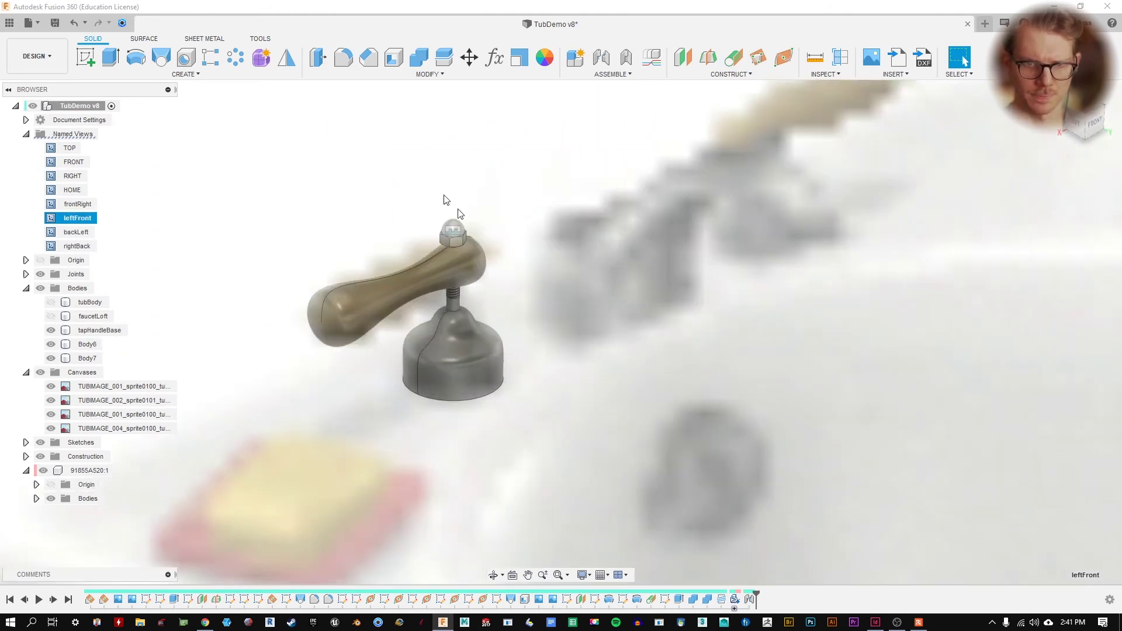
pyautogui.click(471, 269)
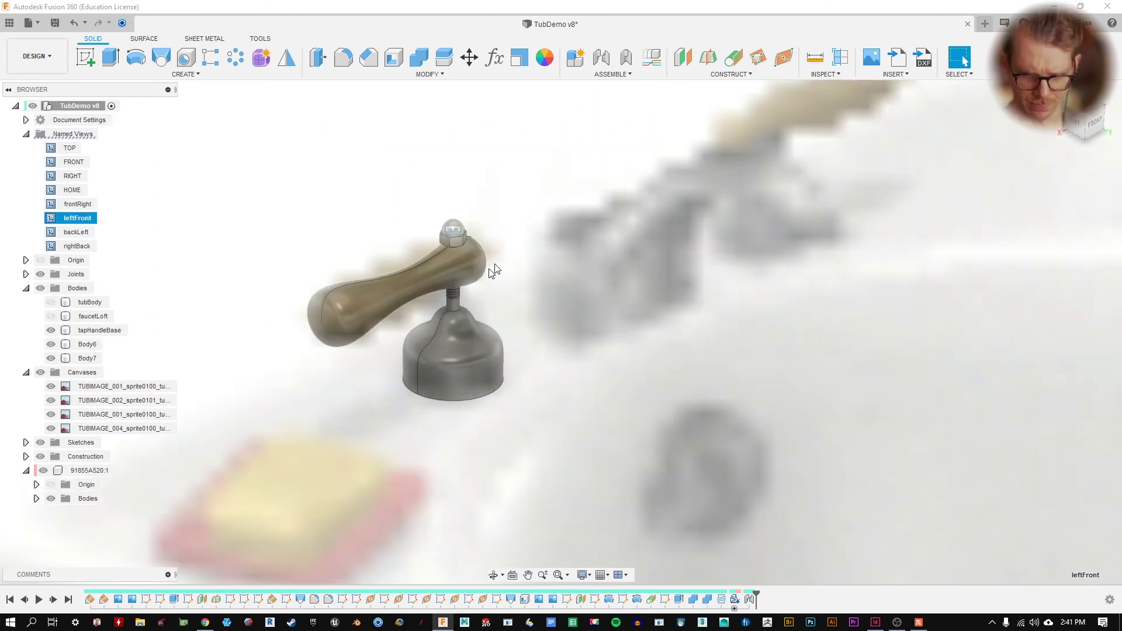
# - Reopen the cap nut's joint for editing and review its motion types, animation preview and position settings
pyautogui.click(456, 234)
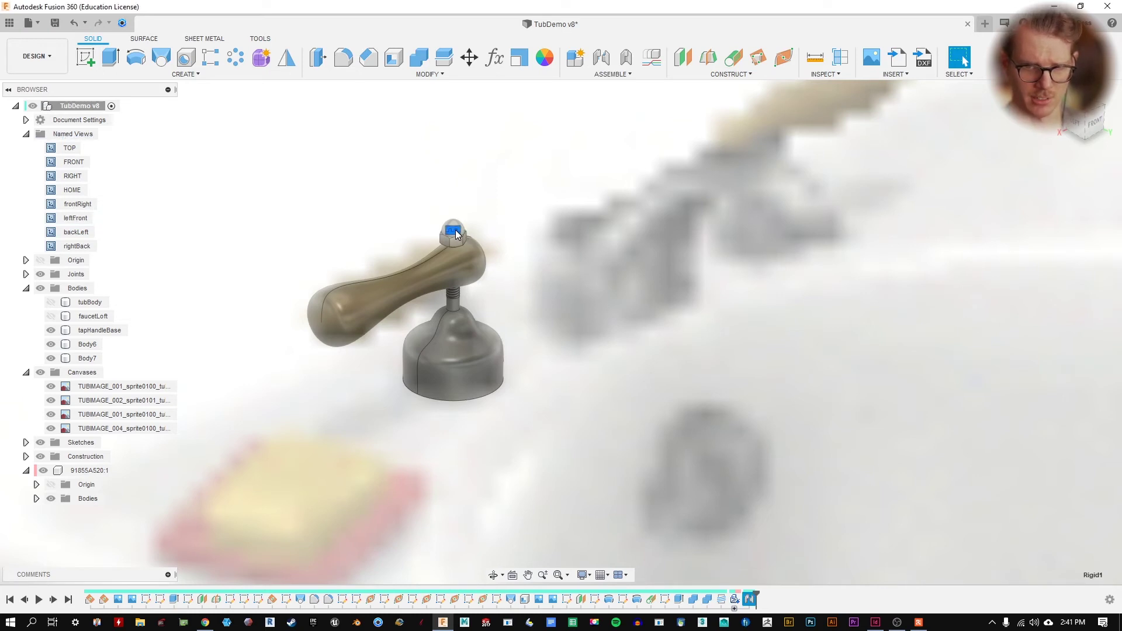
pyautogui.rightClick(456, 234)
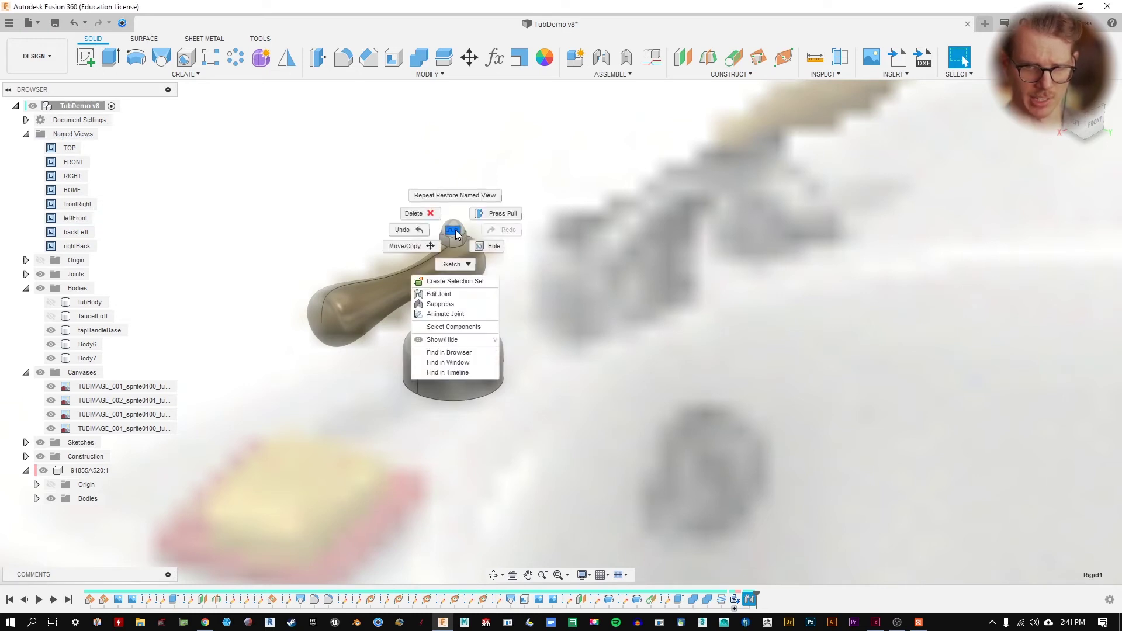
pyautogui.click(461, 296)
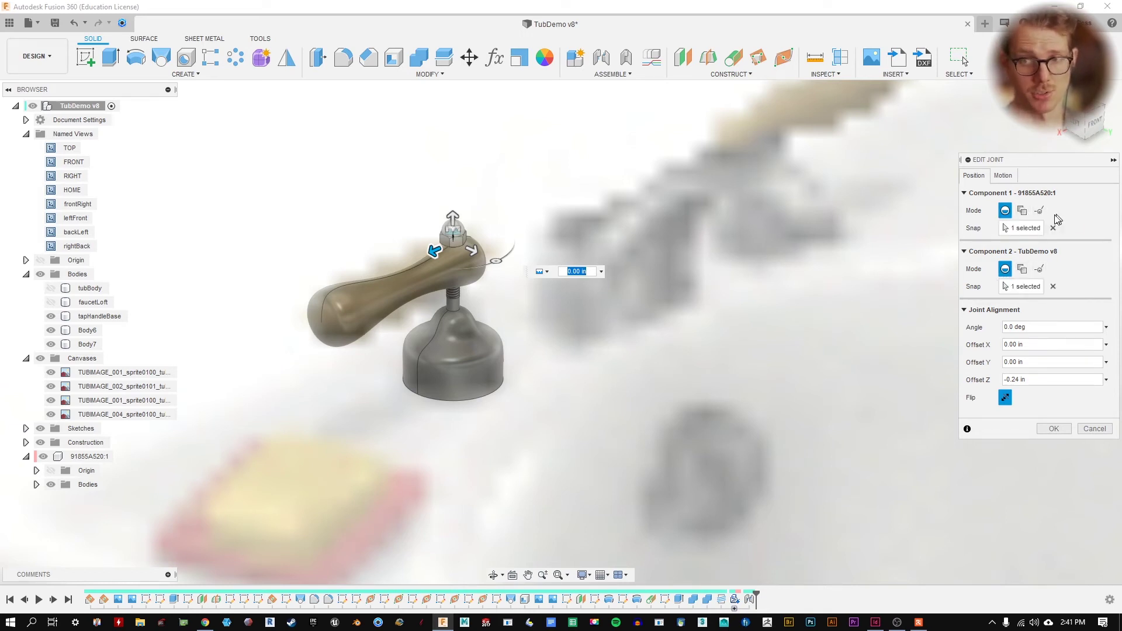
pyautogui.click(1003, 175)
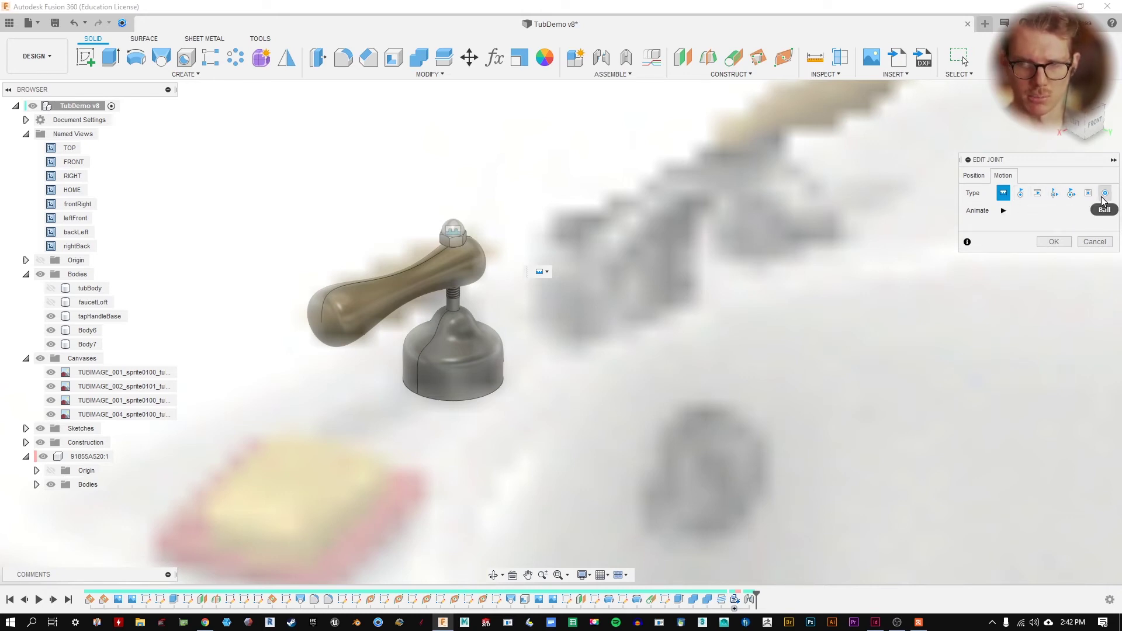
pyautogui.moveTo(1055, 170); pyautogui.dragTo(875, 299)
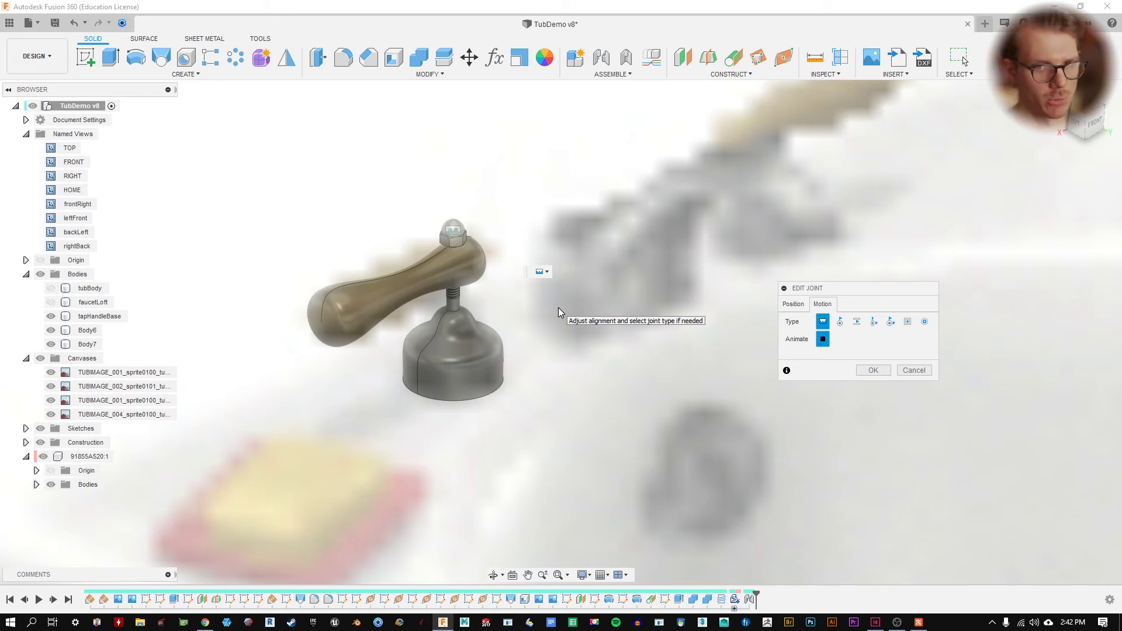
pyautogui.click(822, 339)
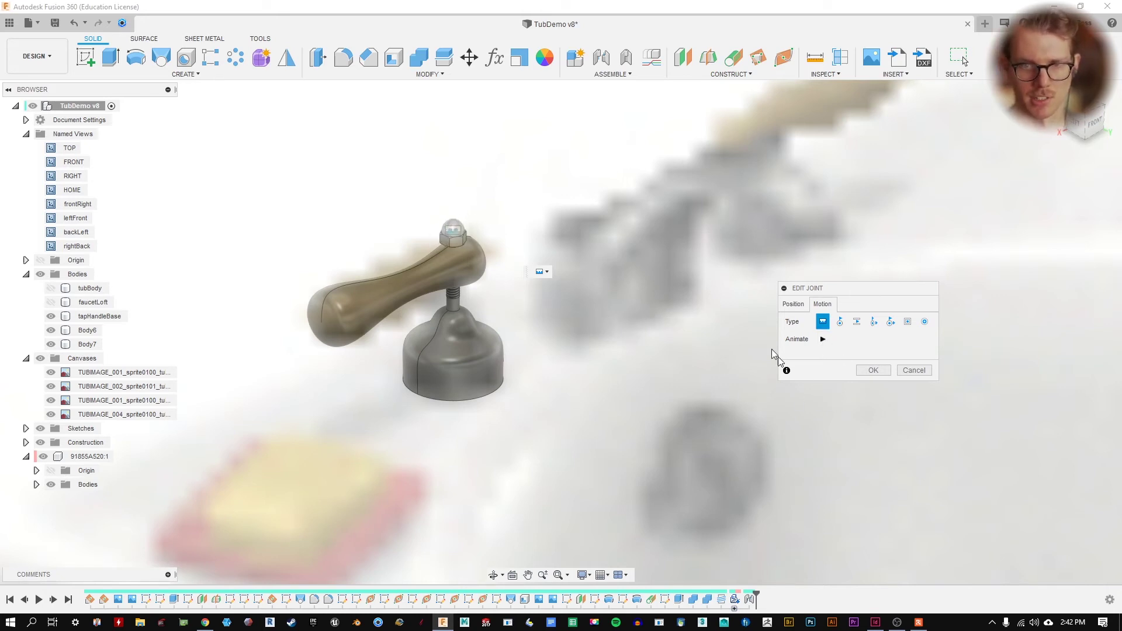
pyautogui.click(805, 305)
pyautogui.moveTo(838, 289); pyautogui.dragTo(819, 275)
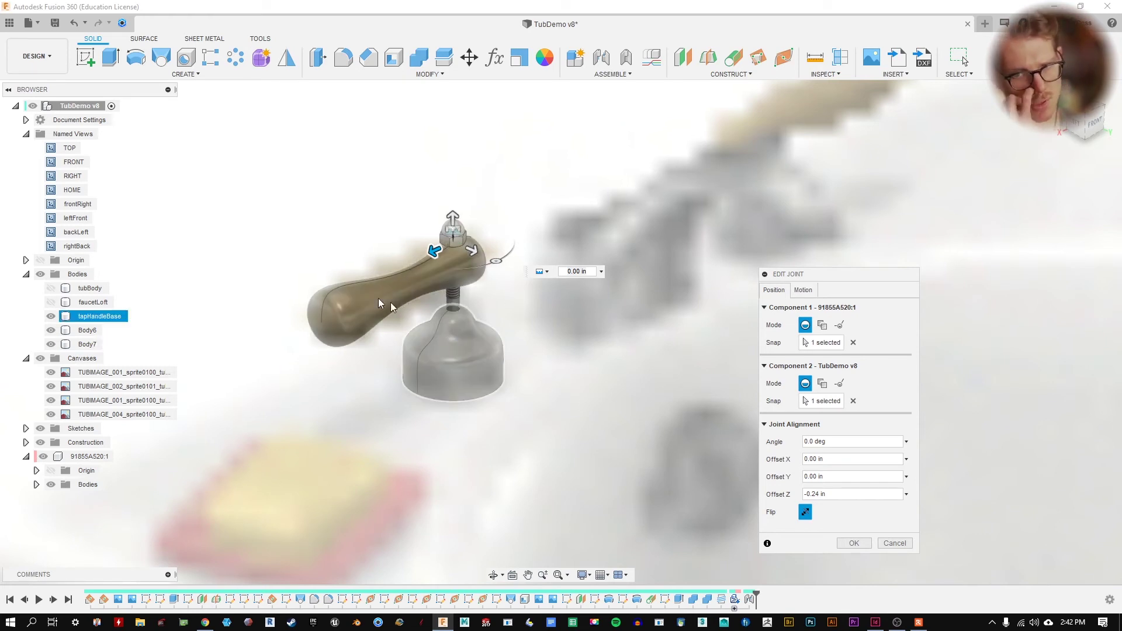
pyautogui.click(854, 543)
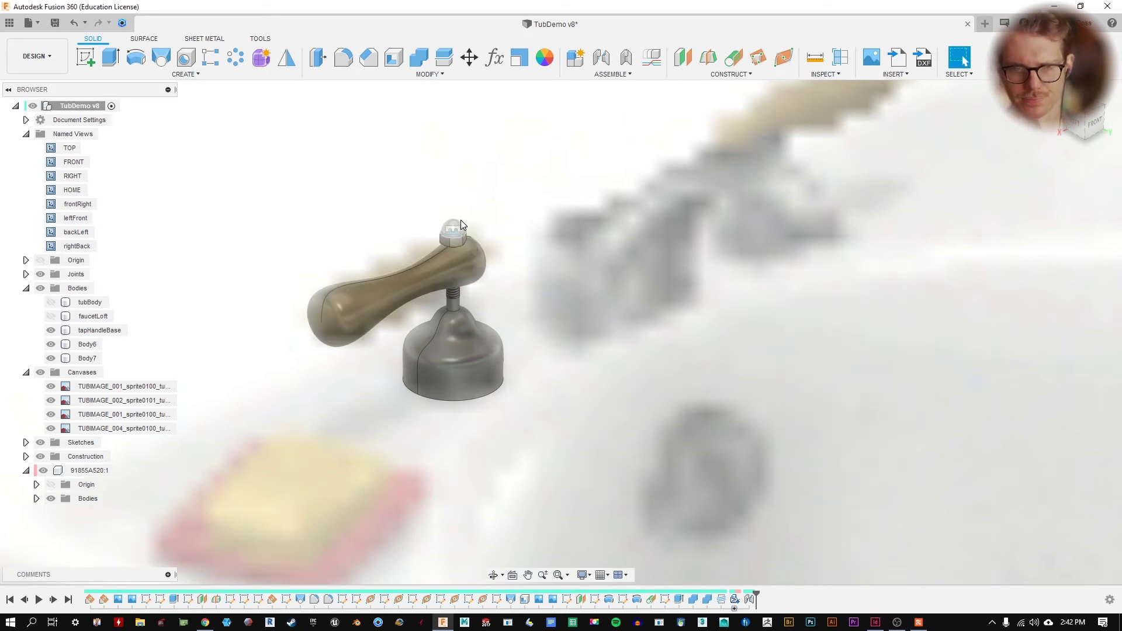
# - Examine the tap base, threaded stem and handle against the reference image, using the leftFront named view
pyautogui.moveTo(533, 174); pyautogui.dragTo(561, 181, button='middle')
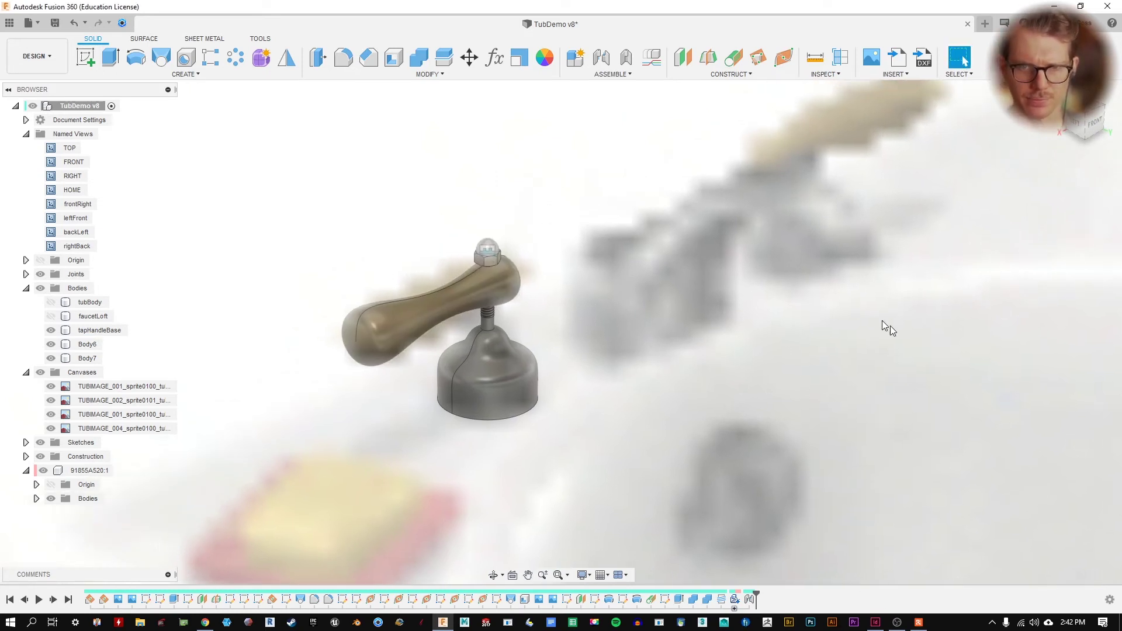
pyautogui.click(485, 376)
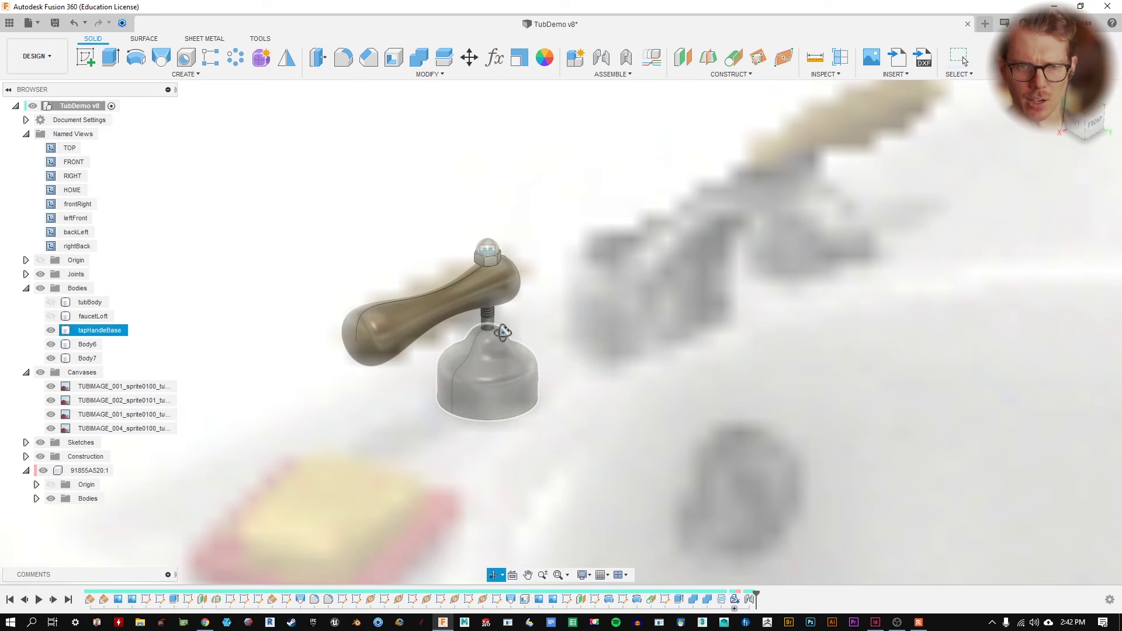
pyautogui.keyDown('shift'); pyautogui.moveTo(485, 374); pyautogui.dragTo(509, 328, button='middle'); pyautogui.keyUp('shift')
pyautogui.click(508, 327)
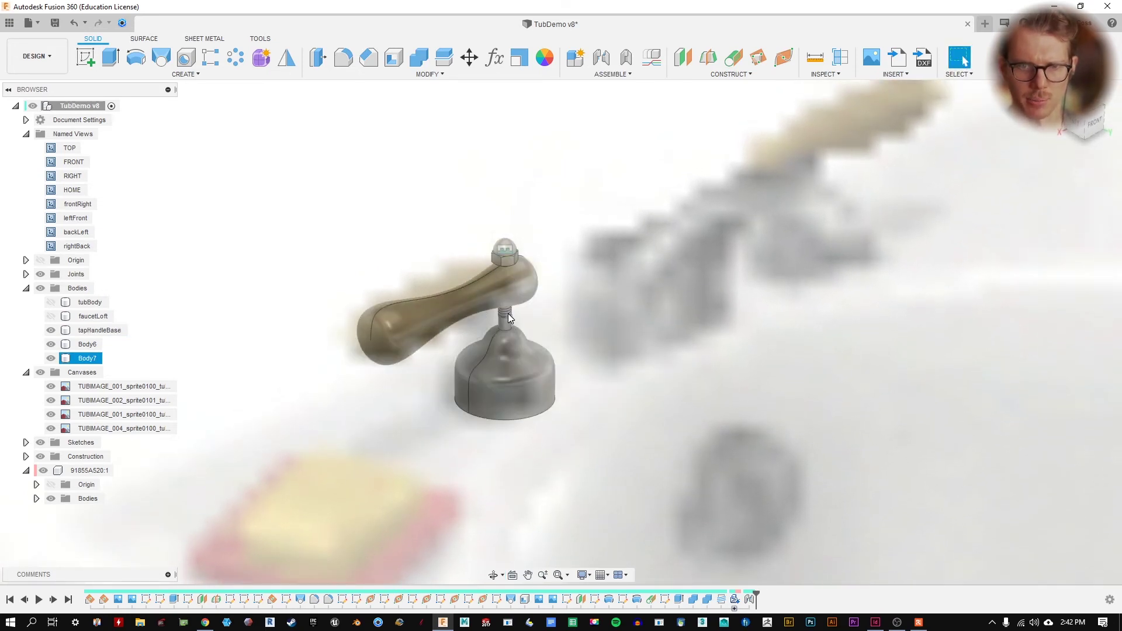
pyautogui.click(510, 292)
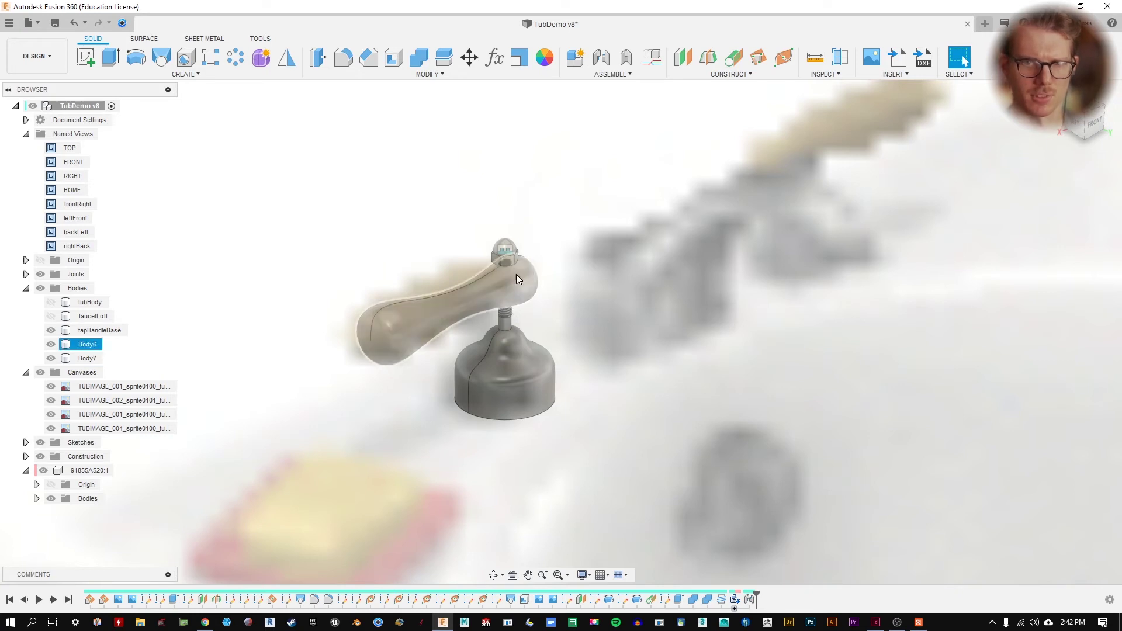
pyautogui.press('Escape')
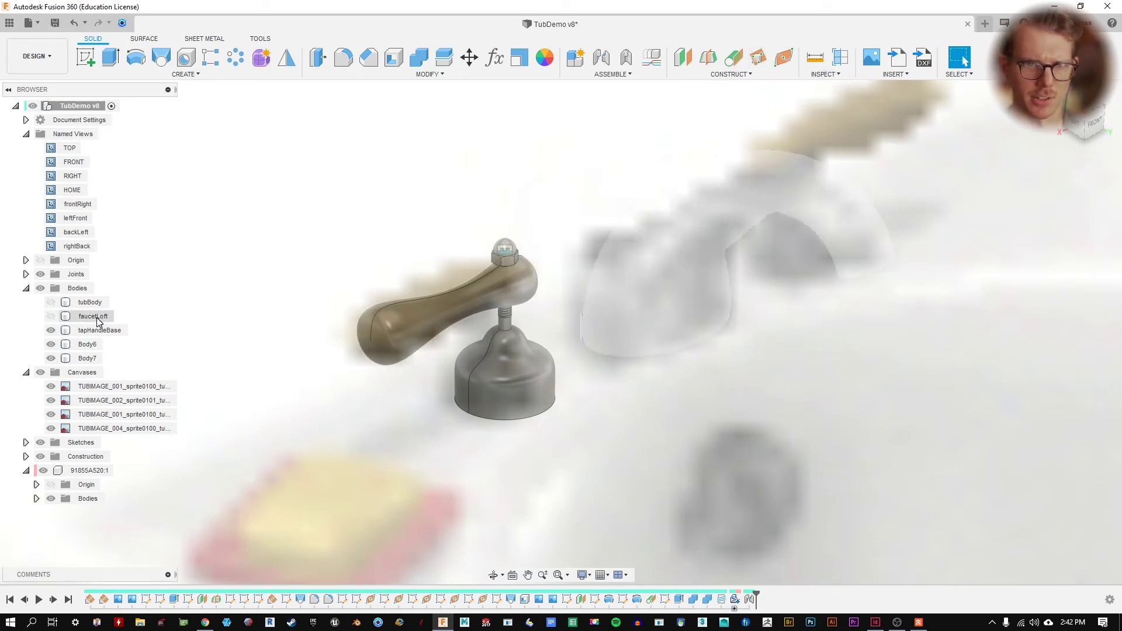
pyautogui.doubleClick(76, 220)
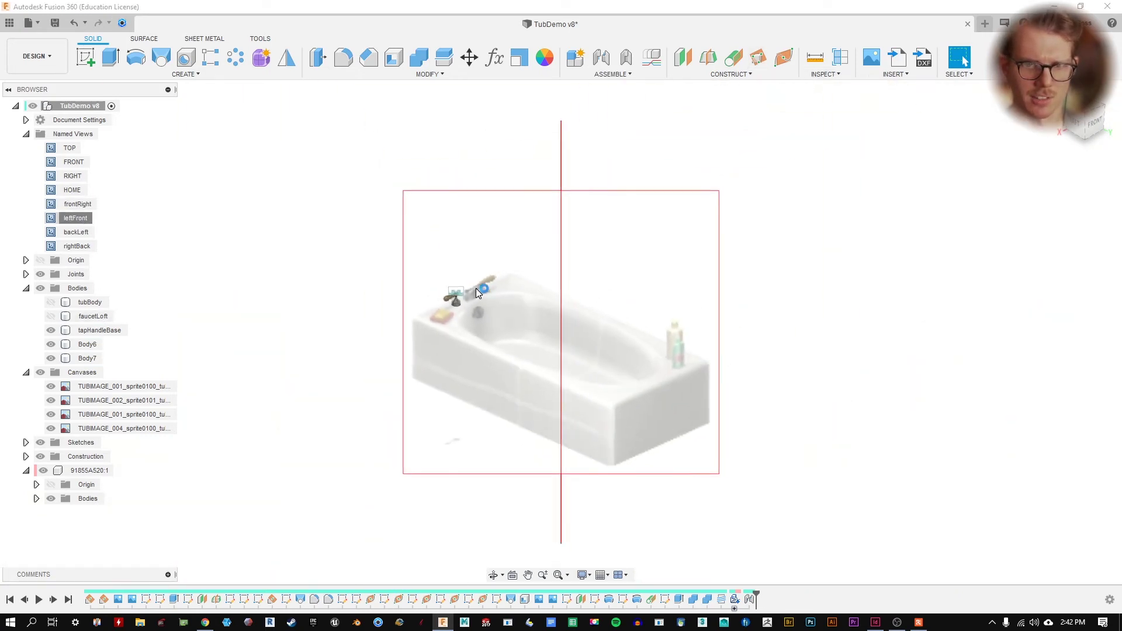
pyautogui.scroll(3, 467, 278)
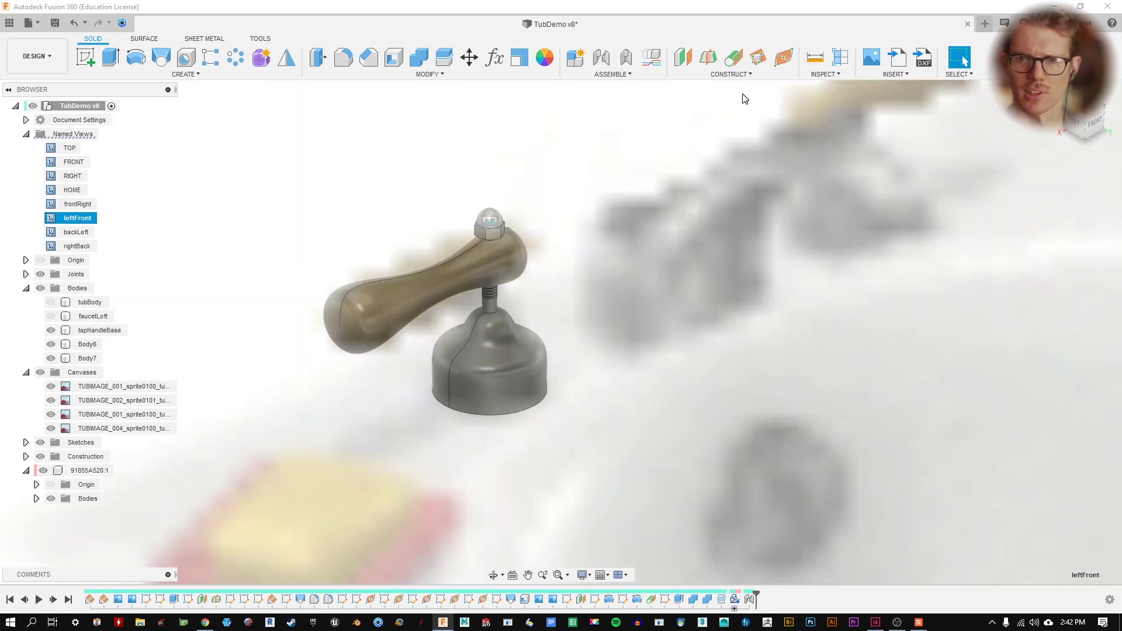
# - Open the hex flange nuts category in the McMaster-Carr component catalogue and enlarge the catalogue window
pyautogui.click(825, 74)
pyautogui.moveTo(894, 75)
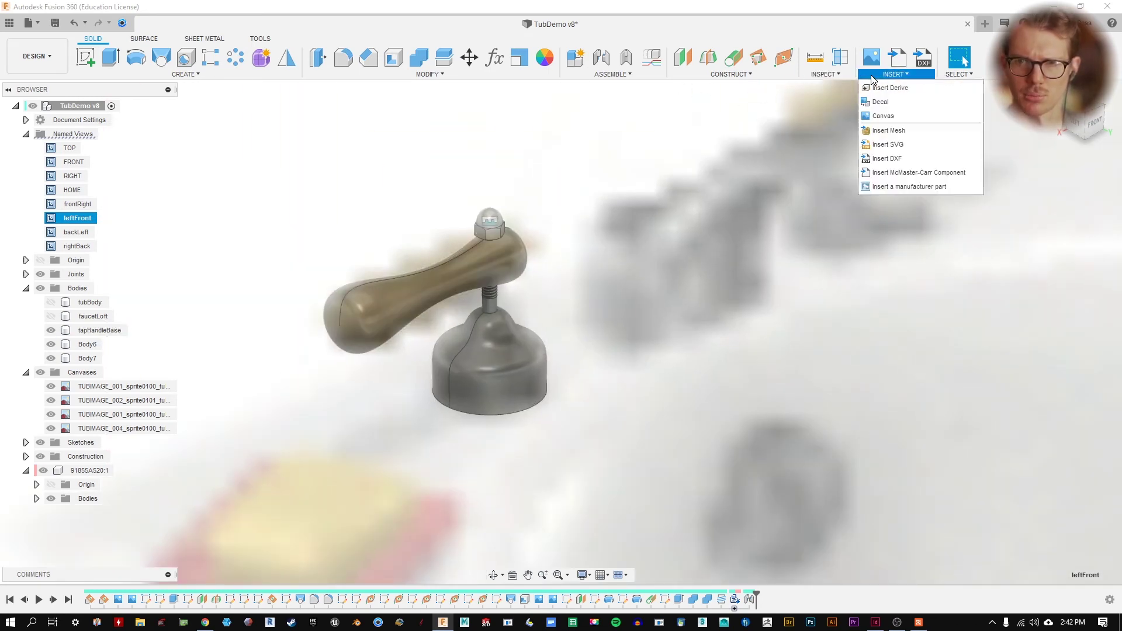
pyautogui.click(898, 173)
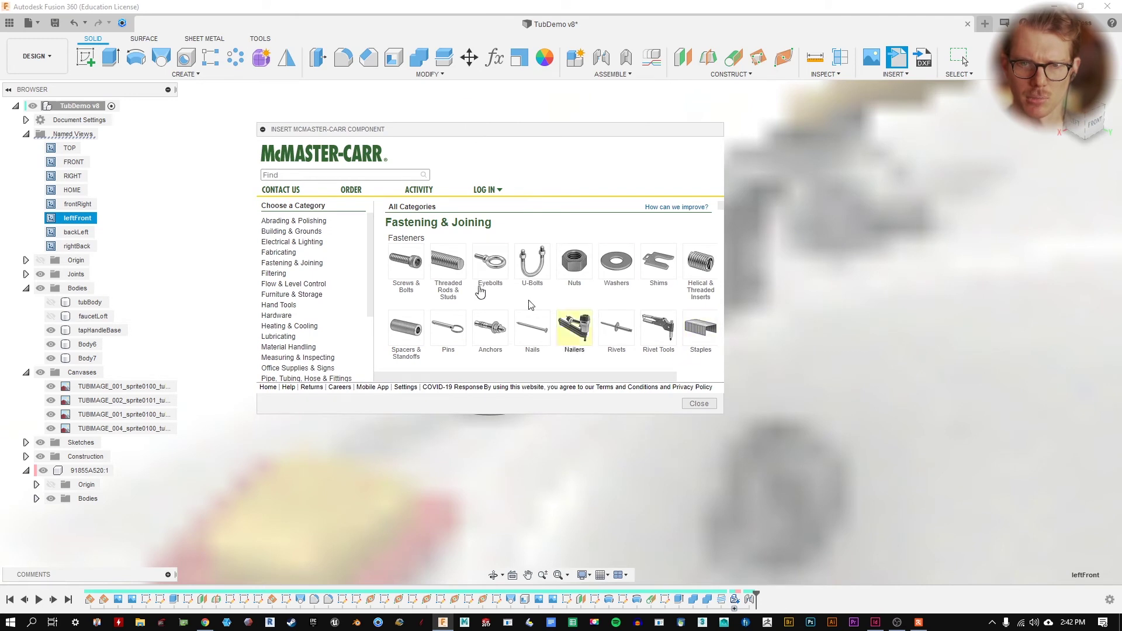
pyautogui.click(574, 263)
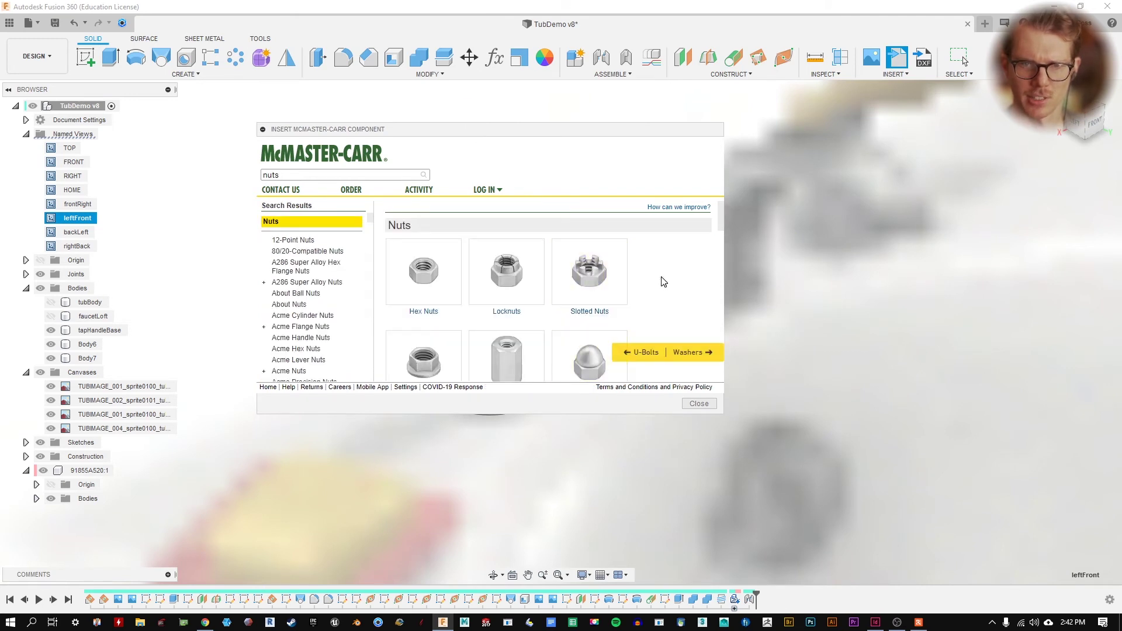
pyautogui.scroll(-1, 663, 282)
pyautogui.click(423, 301)
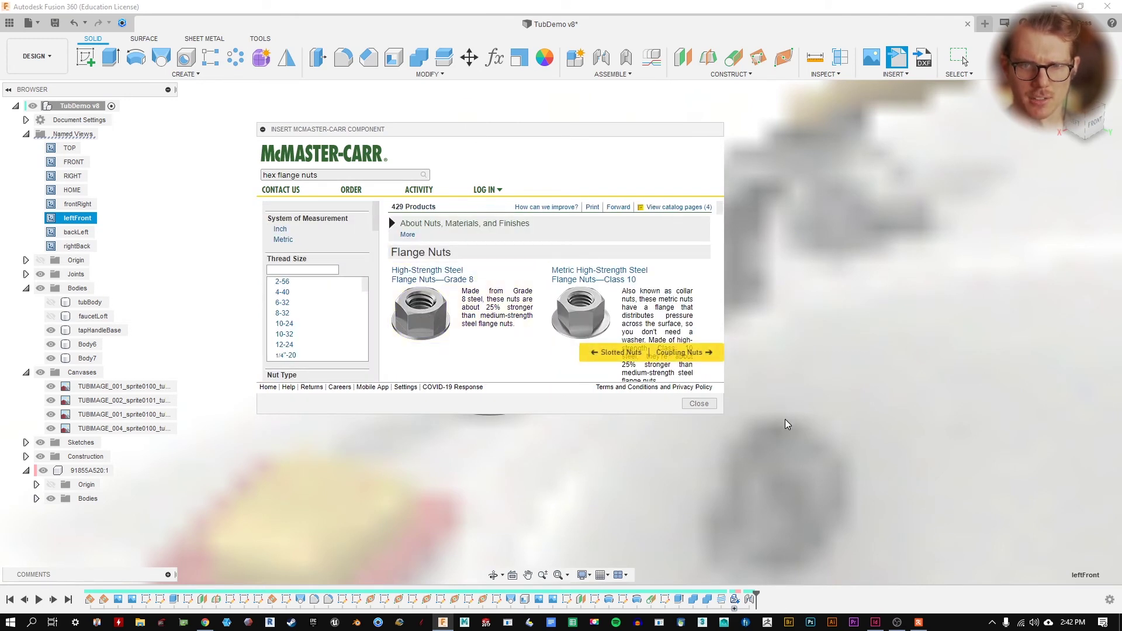
pyautogui.moveTo(723, 416); pyautogui.dragTo(972, 581)
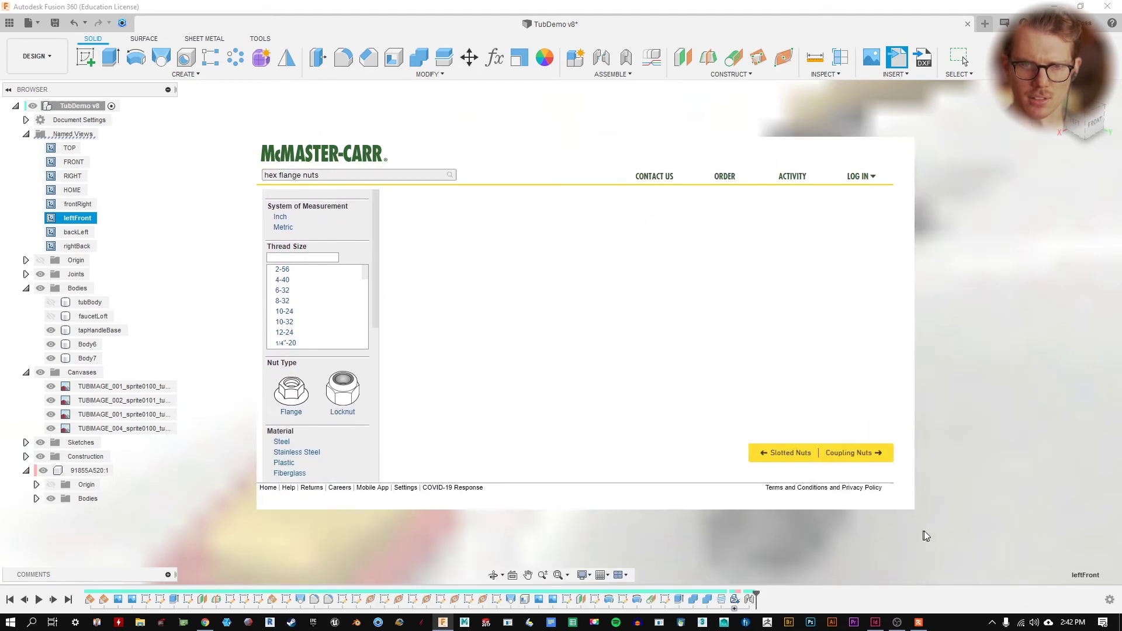
pyautogui.moveTo(619, 142); pyautogui.dragTo(544, 73)
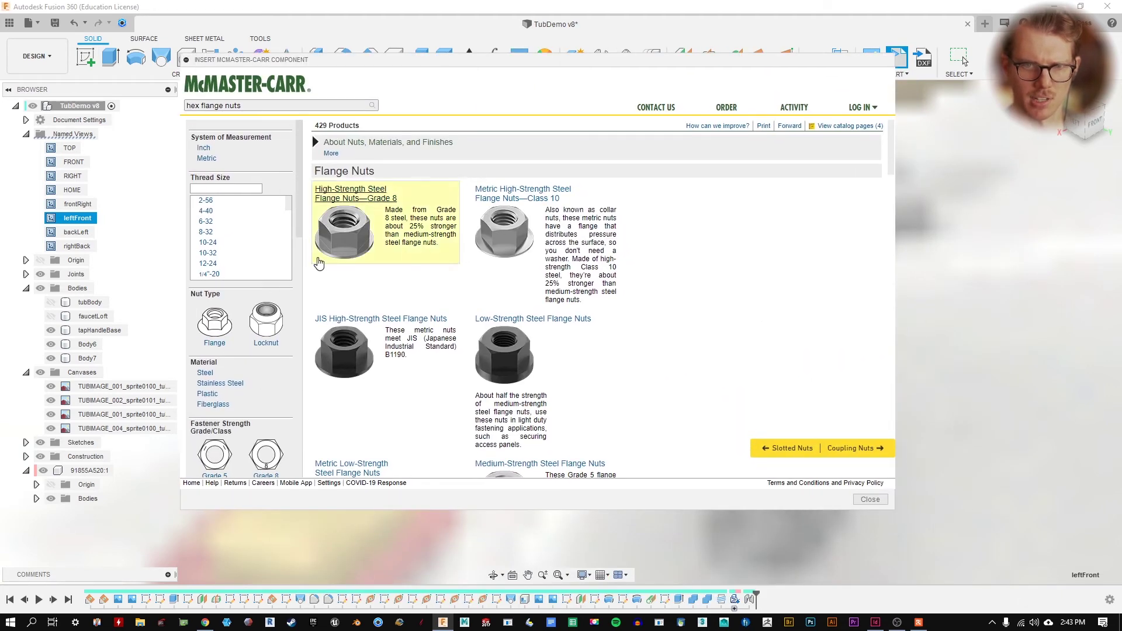
# - Filter the hex flange nuts to 1/4"-20 thread size and stainless steel material
pyautogui.scroll(-2, 234, 246)
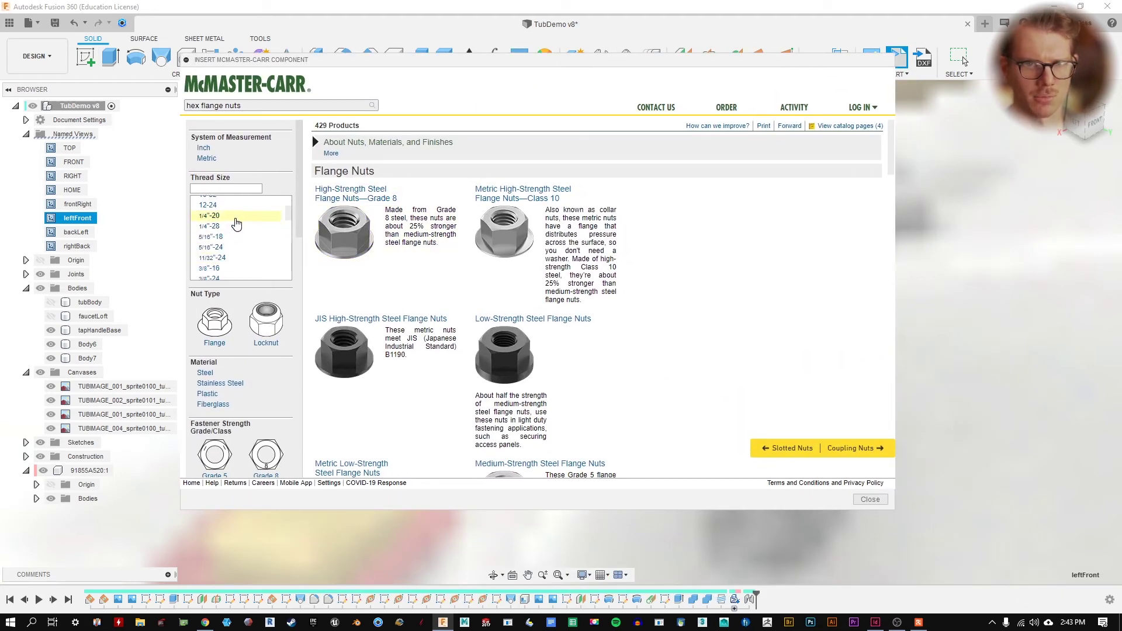
pyautogui.click(229, 221)
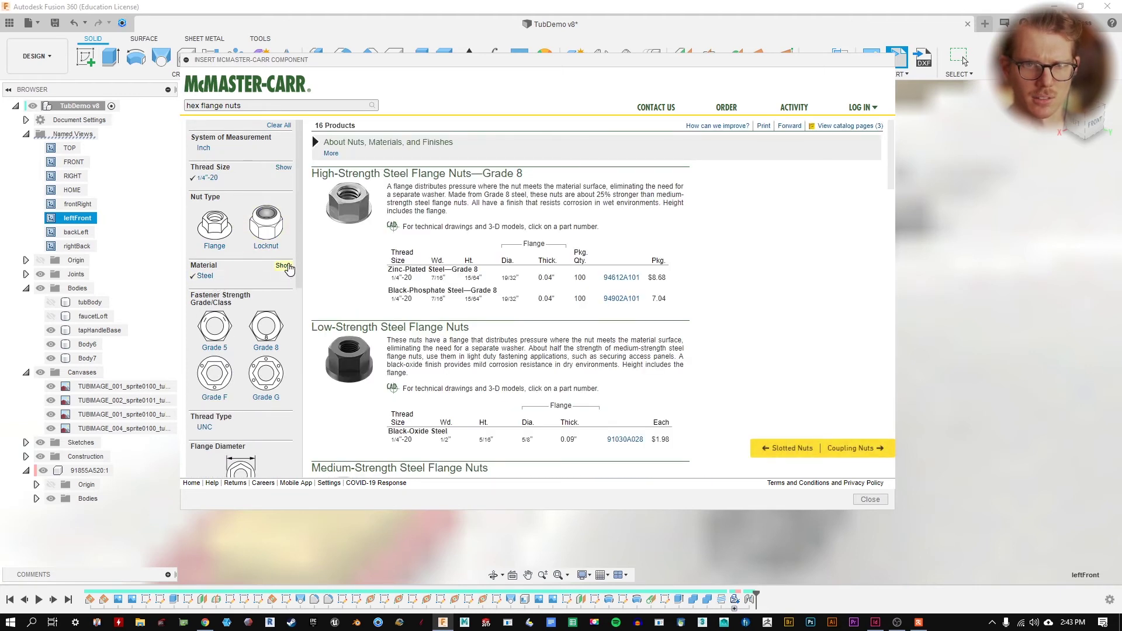
pyautogui.click(214, 286)
pyautogui.click(206, 278)
pyautogui.click(206, 277)
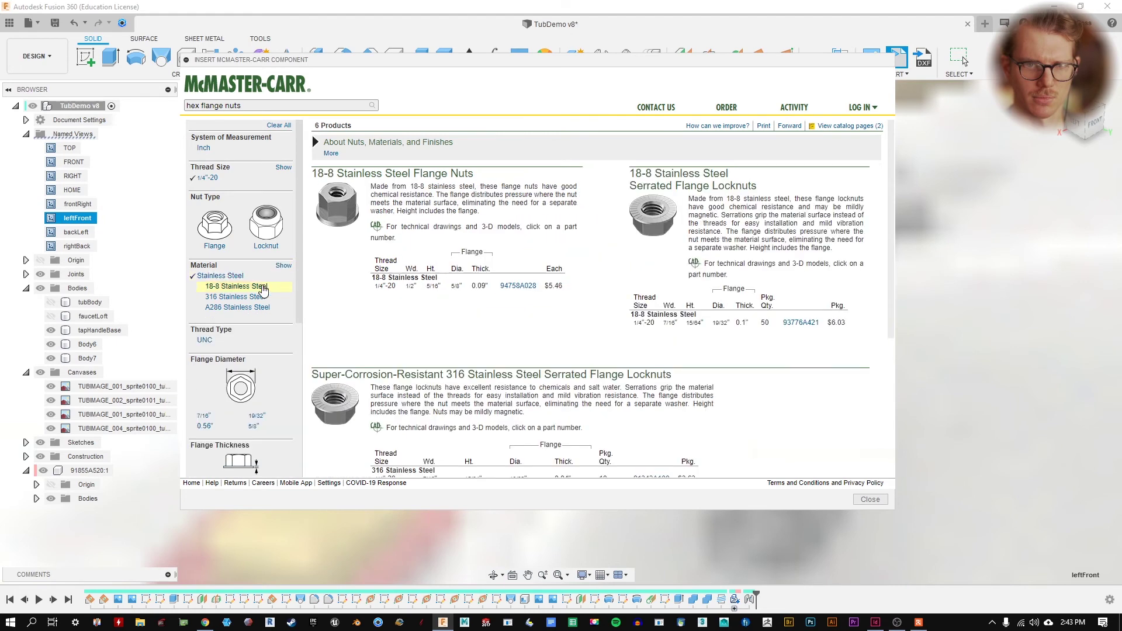
# - Compare the stainless steel flange nuts and open the product details of 18-8 Stainless Steel Flange Nut 94758A028
pyautogui.click(431, 288)
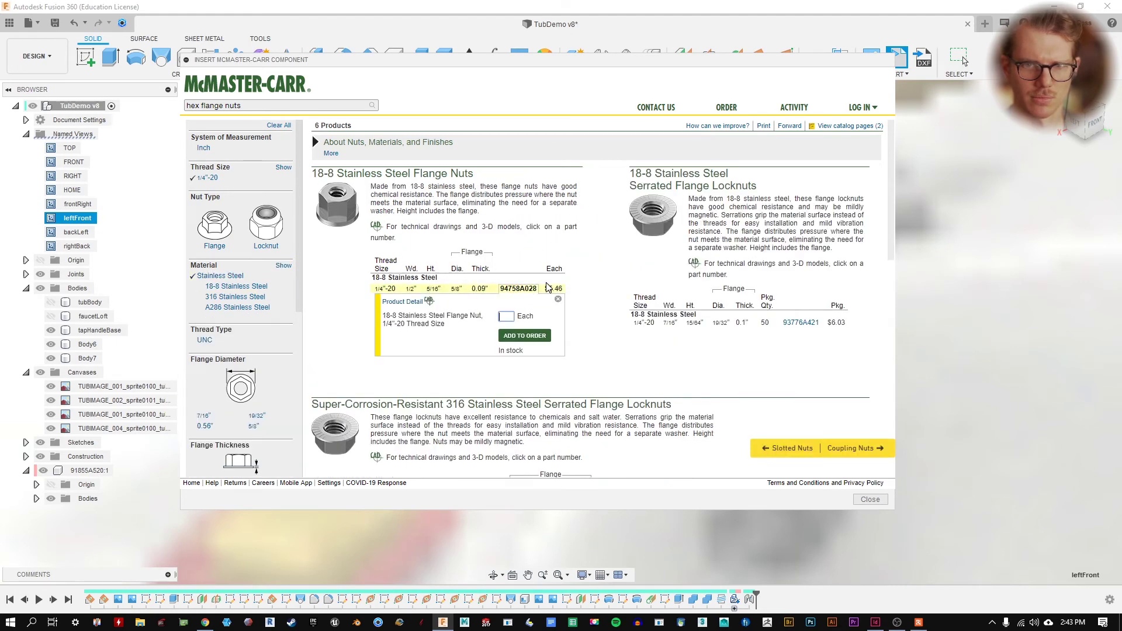
pyautogui.scroll(-12, 671, 302)
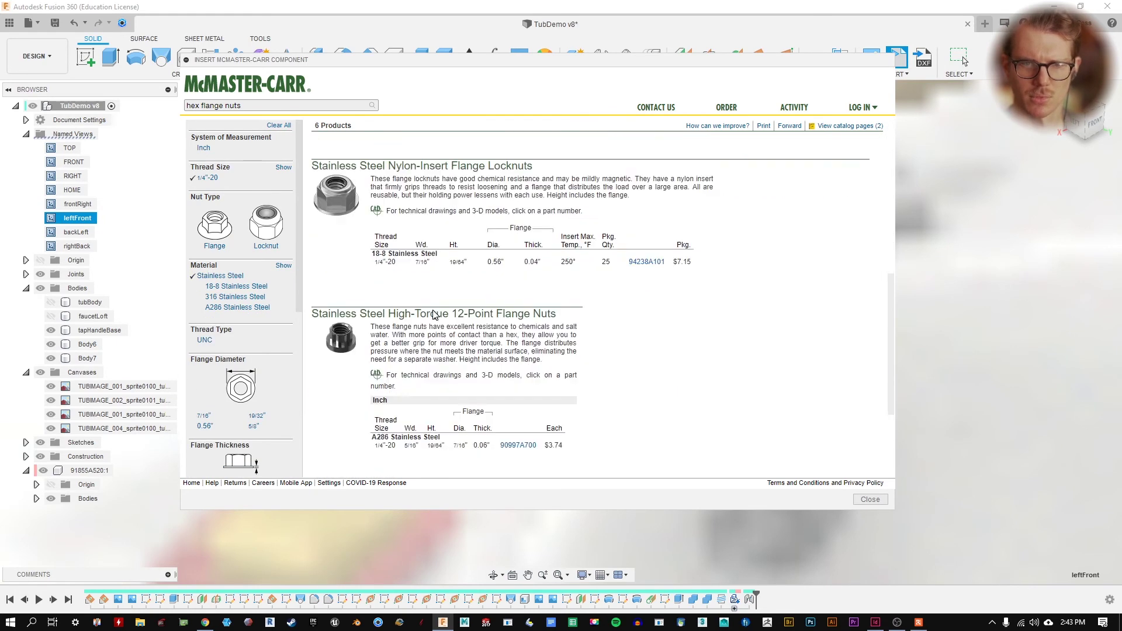
pyautogui.scroll(10, 643, 307)
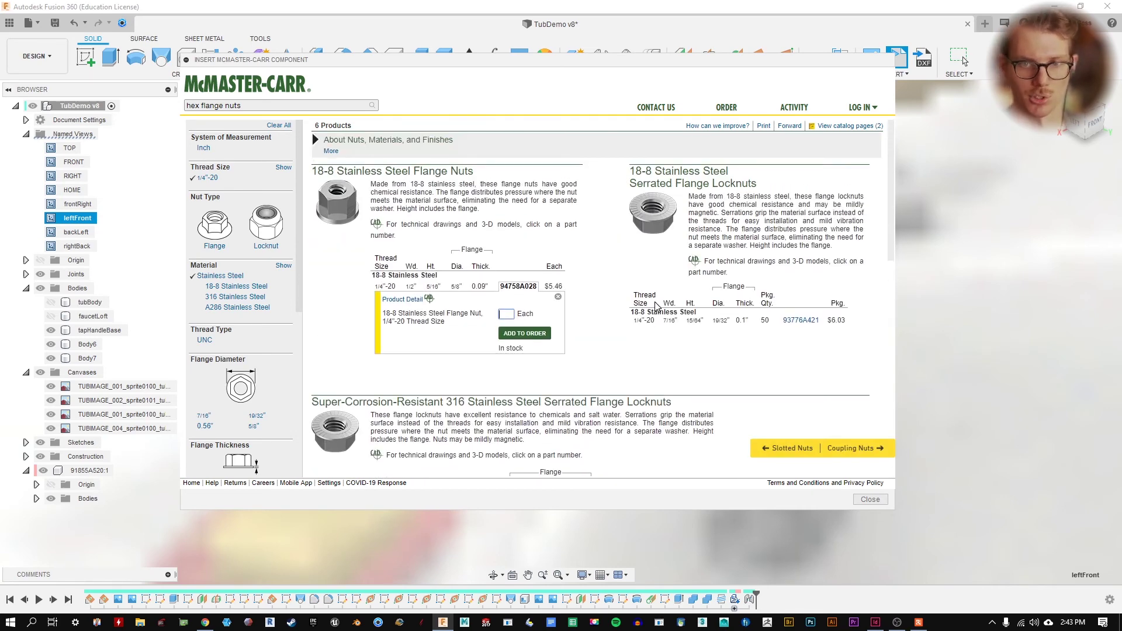
pyautogui.scroll(-5, 532, 316)
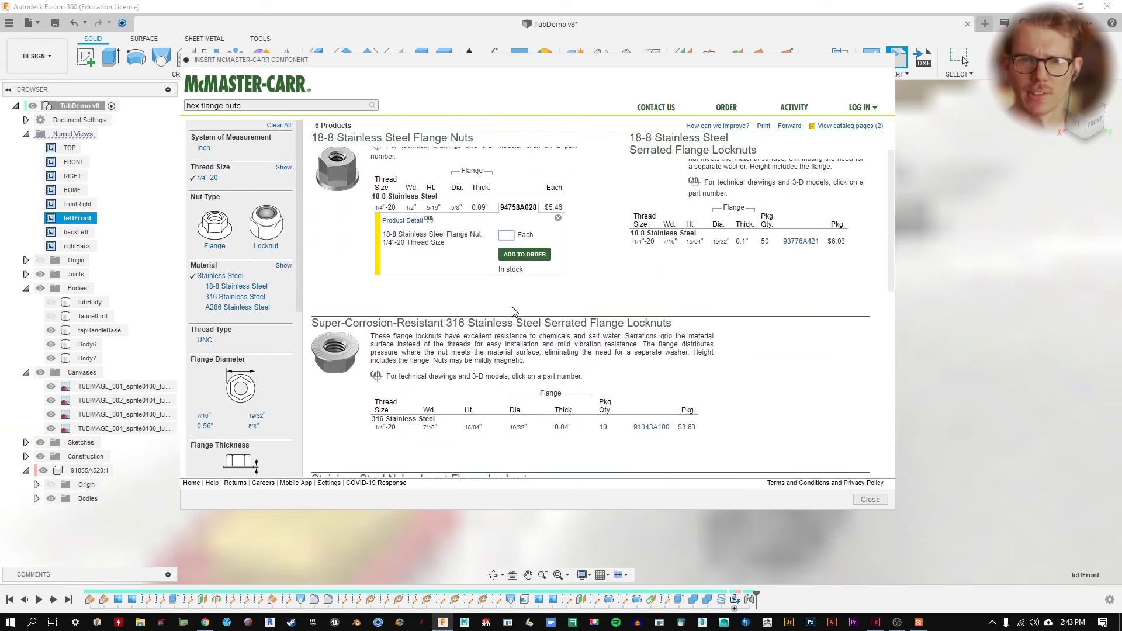
pyautogui.scroll(4, 527, 282)
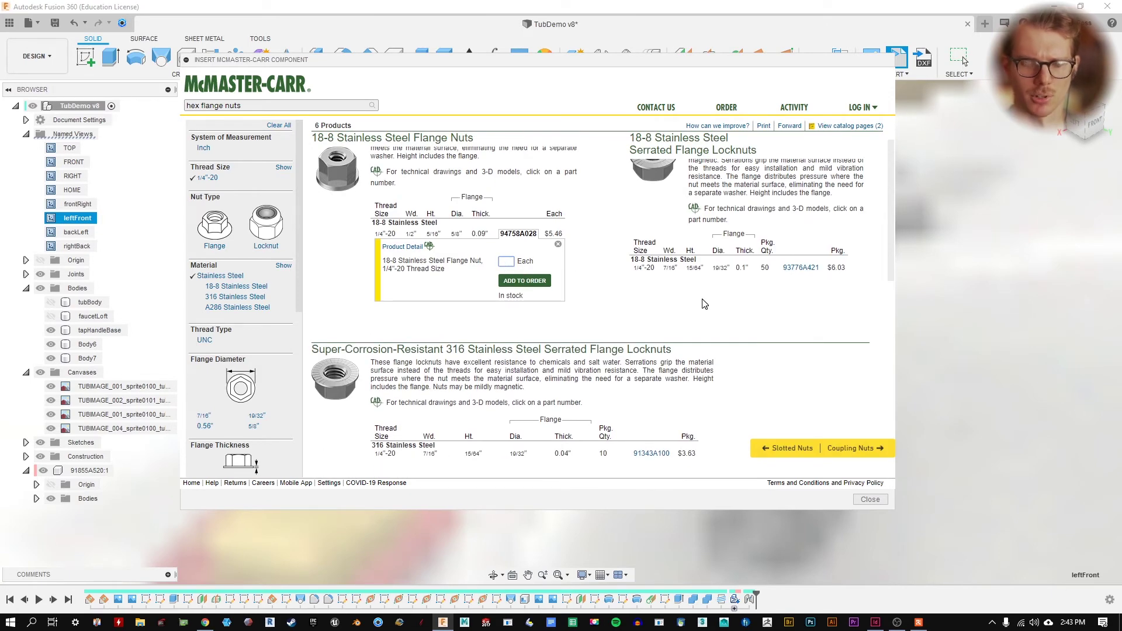
pyautogui.click(402, 248)
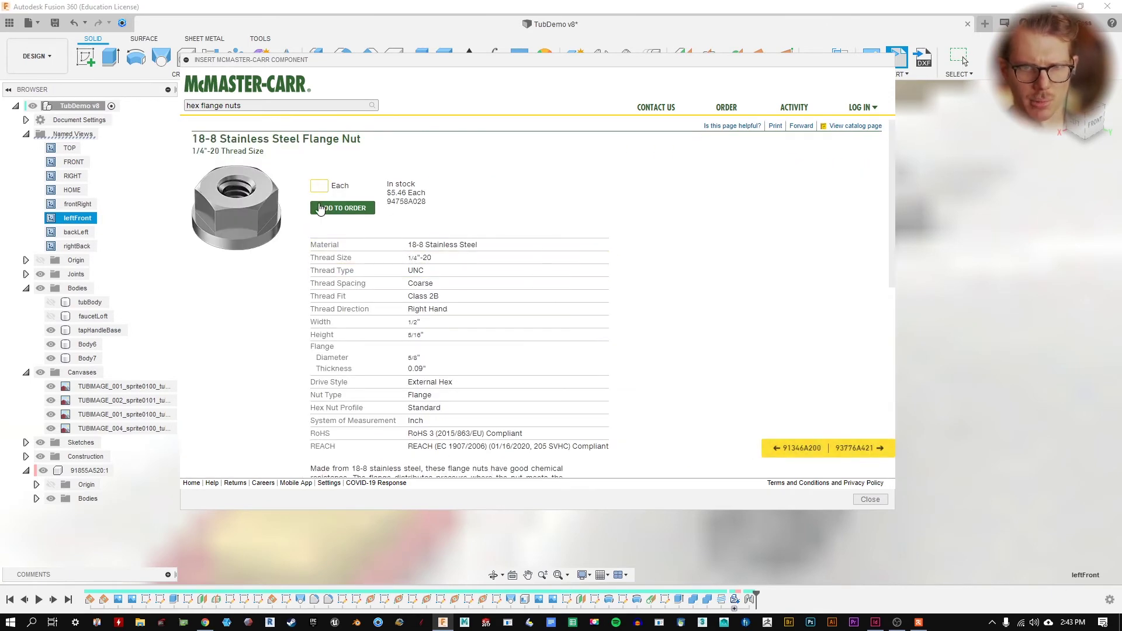
# - Review the flange nut's specifications and drawing, and download it into the design as a 3-D STEP model
pyautogui.scroll(-7, 356, 225)
pyautogui.scroll(3, 468, 268)
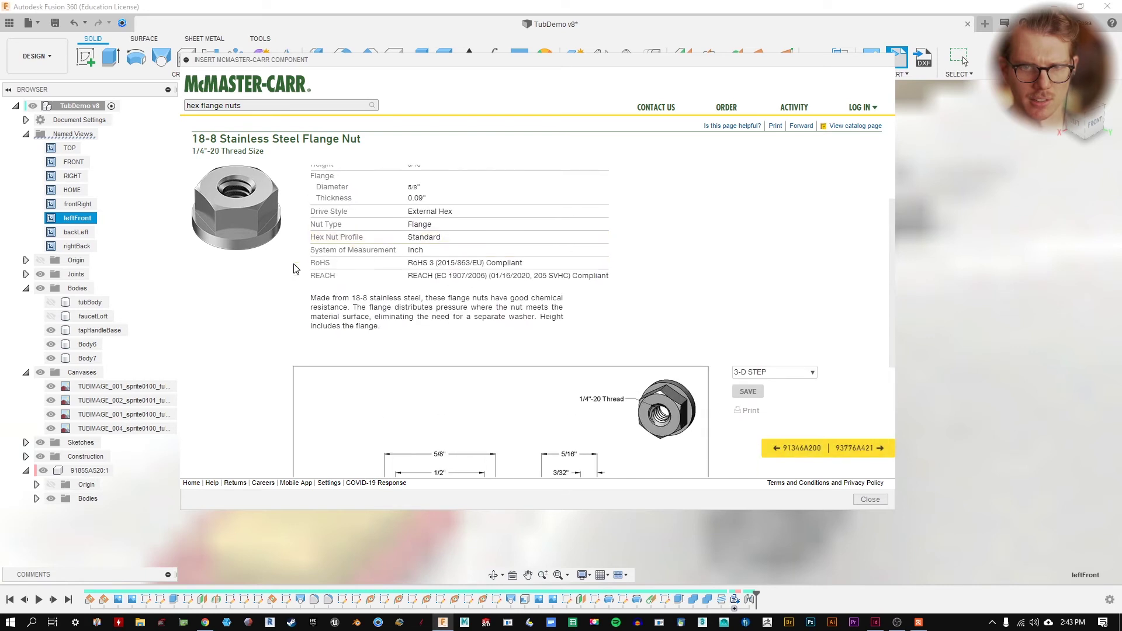
pyautogui.scroll(-2, 585, 313)
pyautogui.scroll(-2, 526, 316)
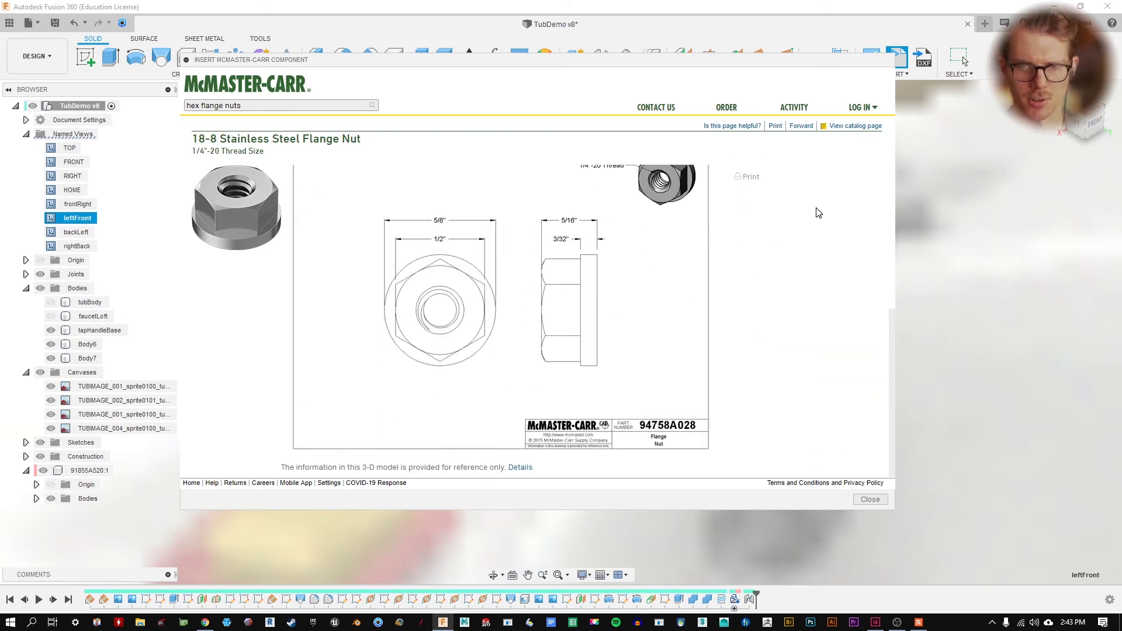
pyautogui.scroll(1, 801, 234)
pyautogui.click(807, 202)
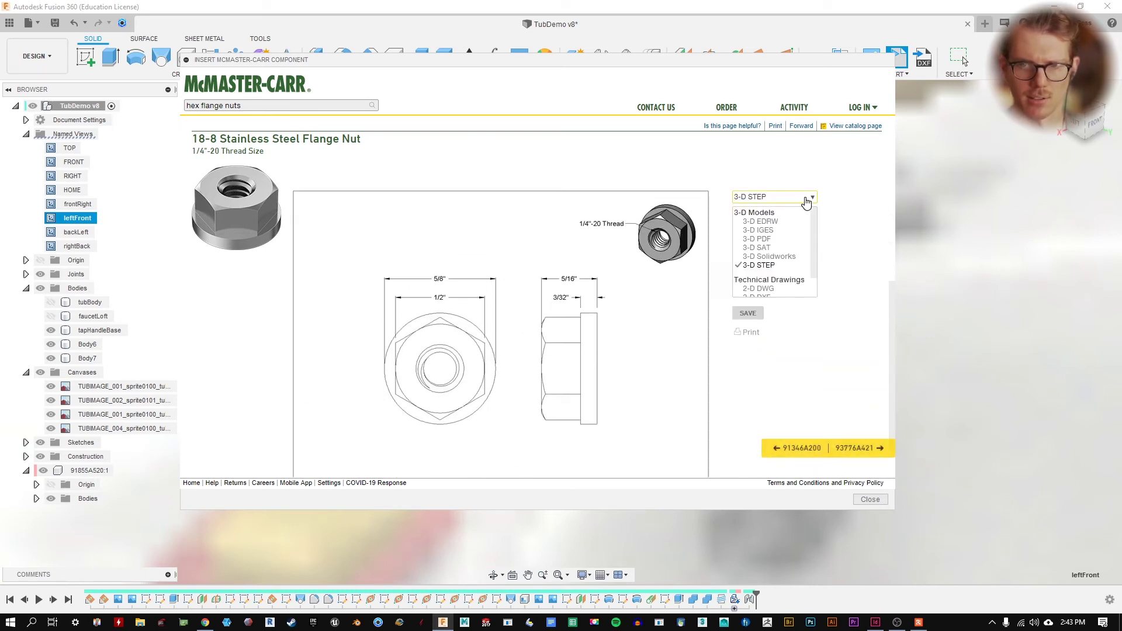
pyautogui.click(779, 259)
pyautogui.click(777, 197)
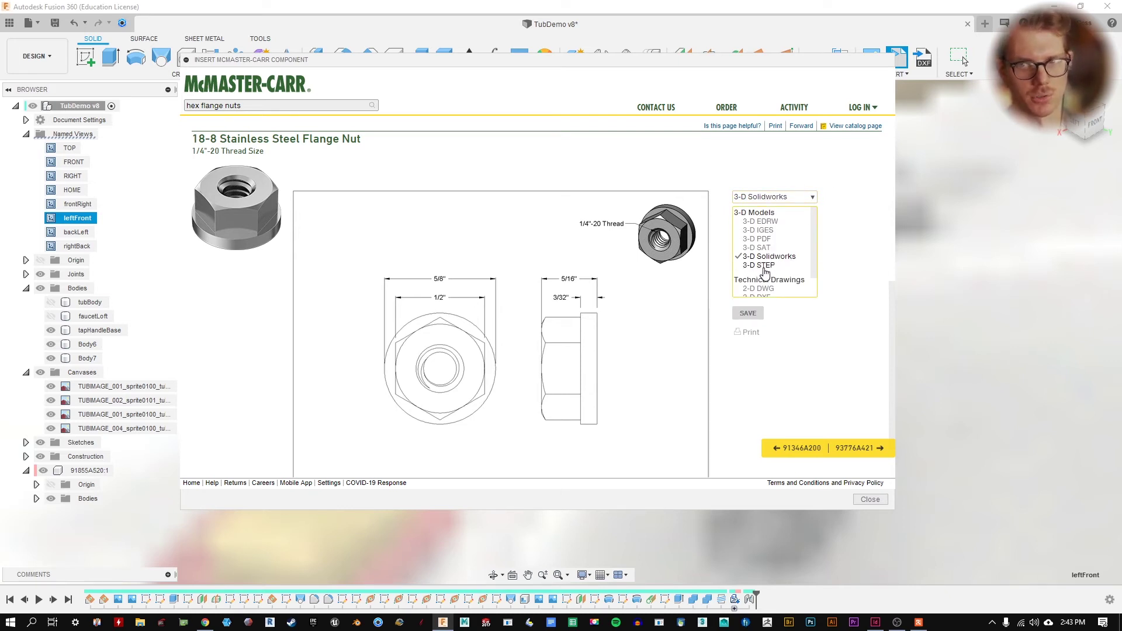
pyautogui.scroll(-1, 783, 266)
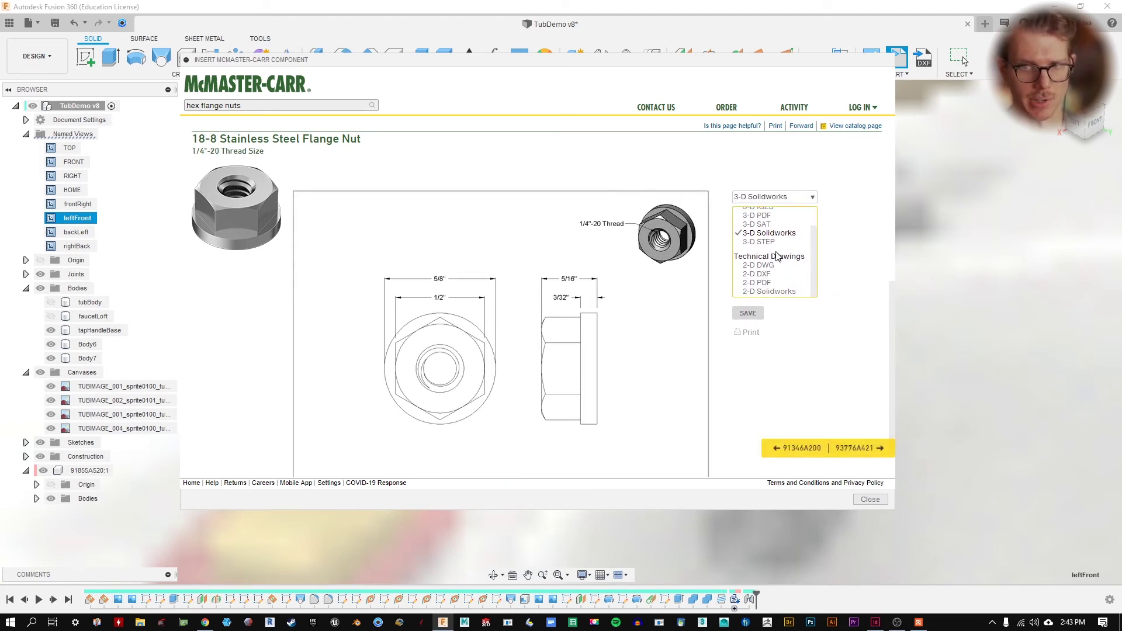
pyautogui.click(760, 242)
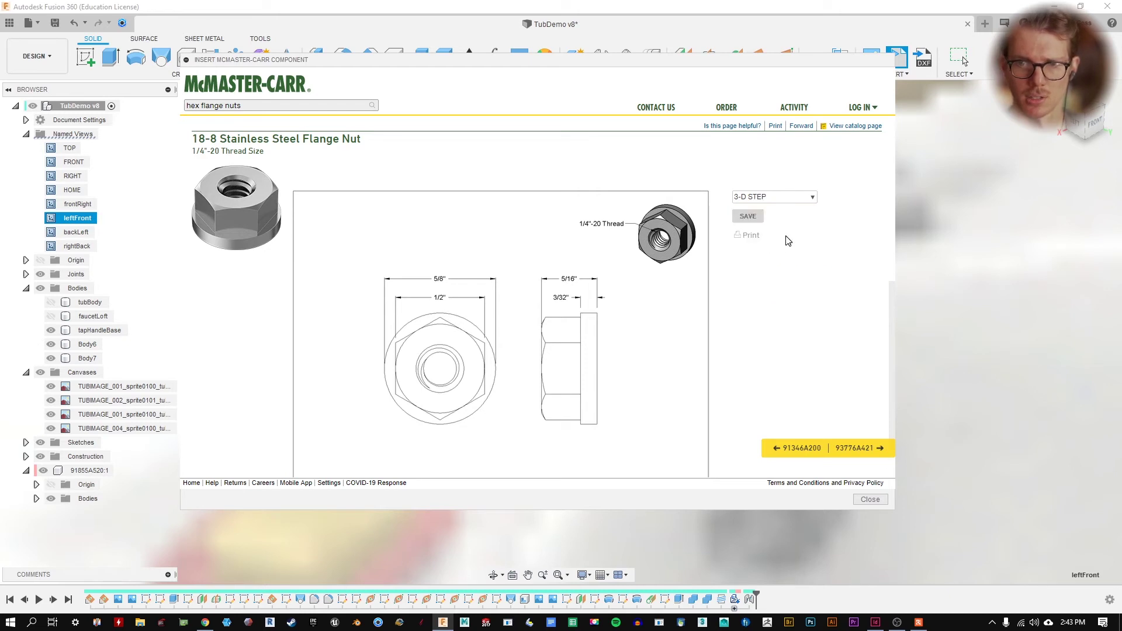
pyautogui.click(748, 216)
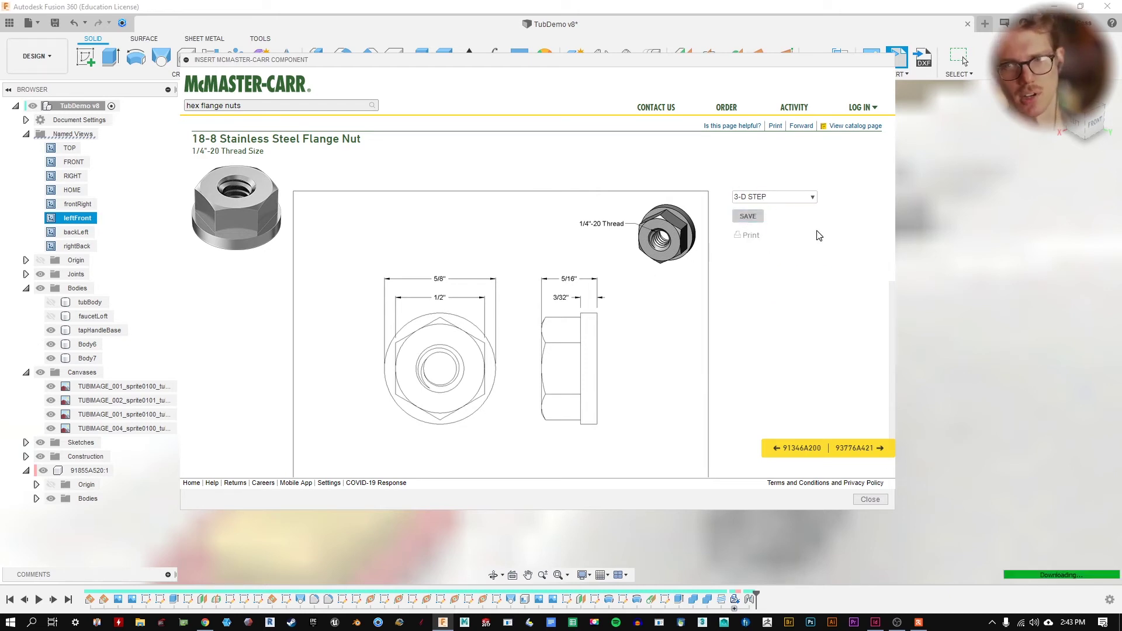
# - Hide the canvases and accept the inserted flange nut at its default position
pyautogui.scroll(4, 543, 354)
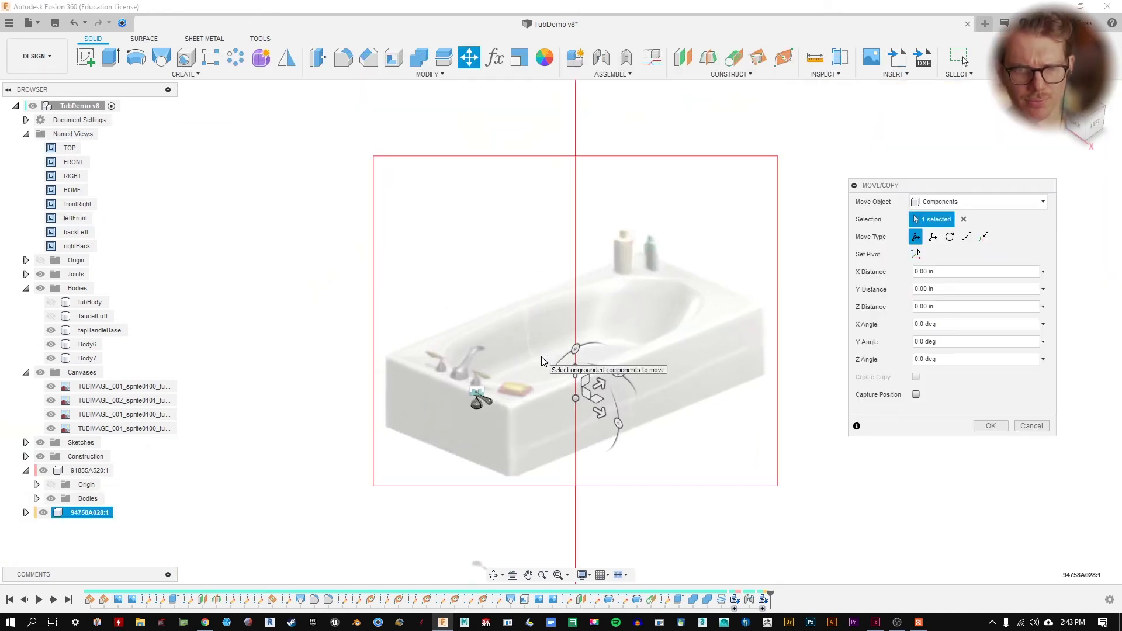
pyautogui.click(40, 372)
pyautogui.scroll(4, 609, 422)
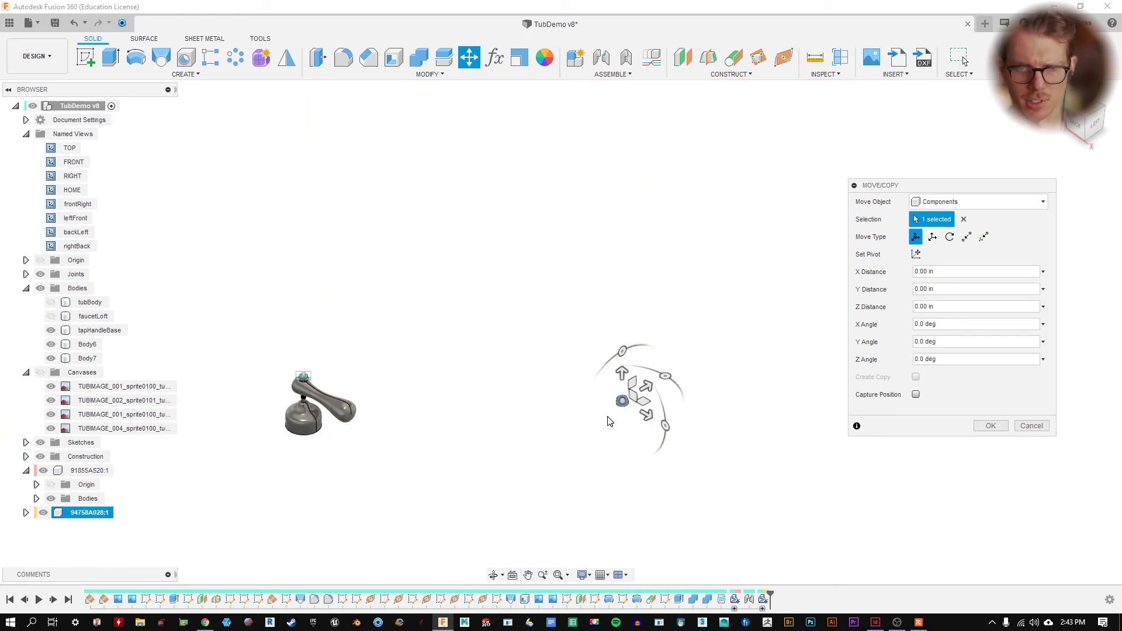
pyautogui.click(992, 428)
# - Start a joint using the hole centre on the flange nut's underside as the Component 1 snap
pyautogui.keyDown('shift'); pyautogui.moveTo(598, 419); pyautogui.dragTo(620, 433, button='middle'); pyautogui.keyUp('shift')
pyautogui.press('j')
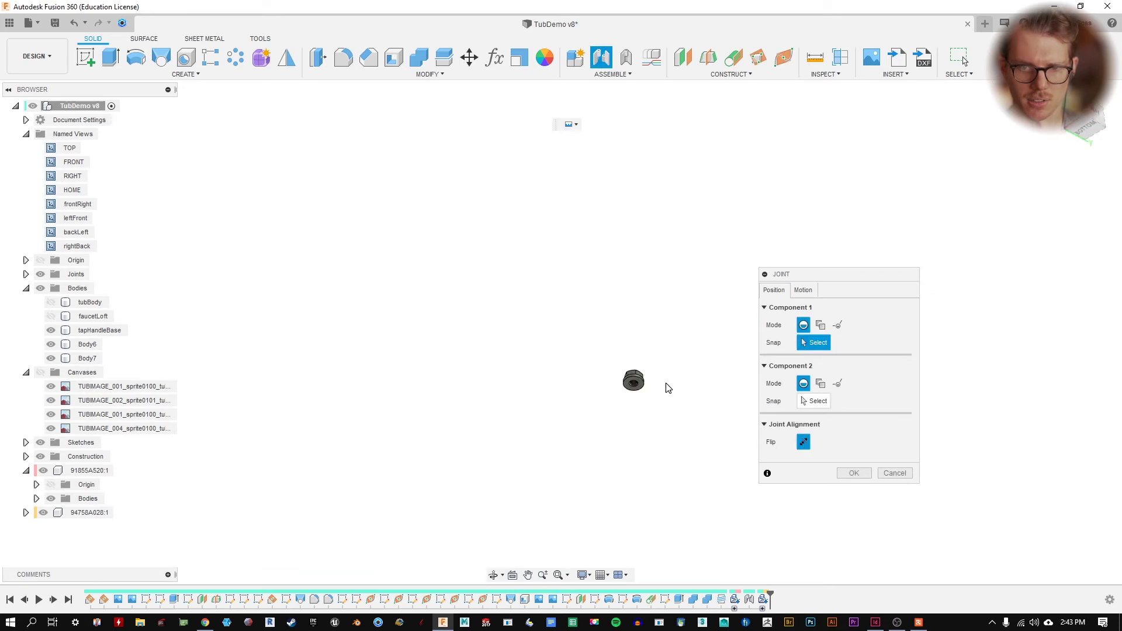
pyautogui.scroll(6, 647, 383)
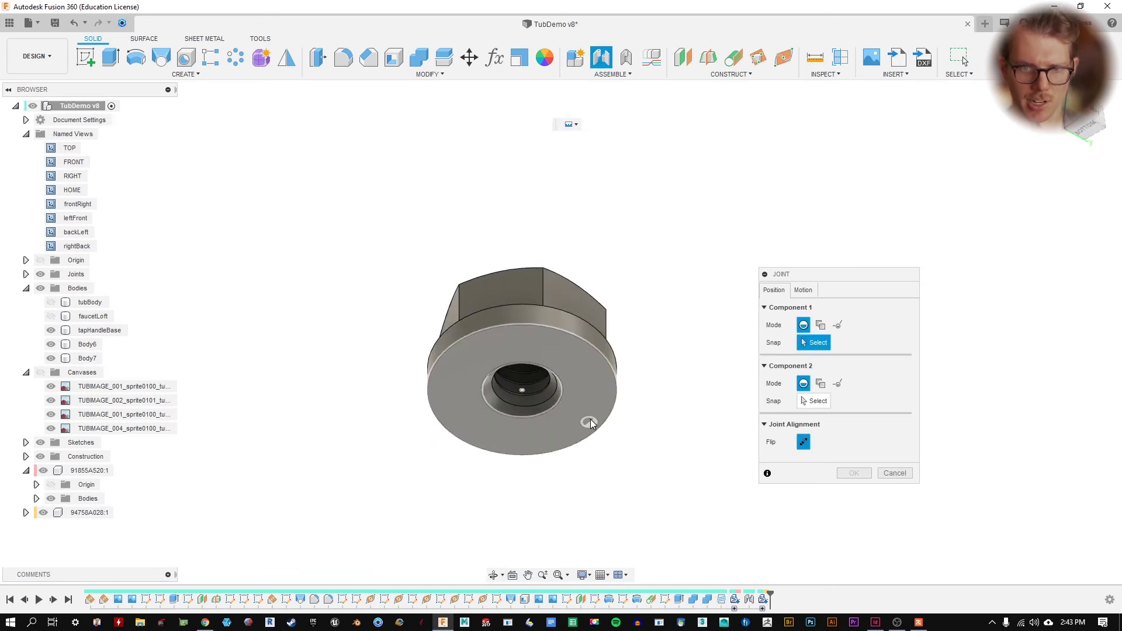
pyautogui.click(526, 391)
pyautogui.scroll(-3, 548, 404)
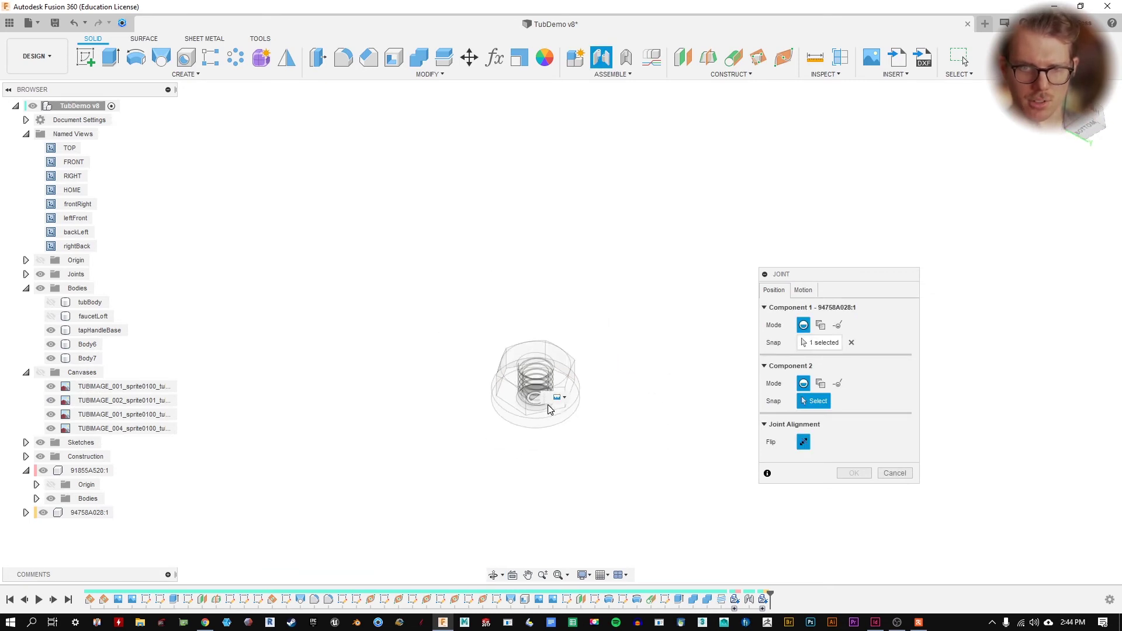
pyautogui.scroll(-3, 666, 414)
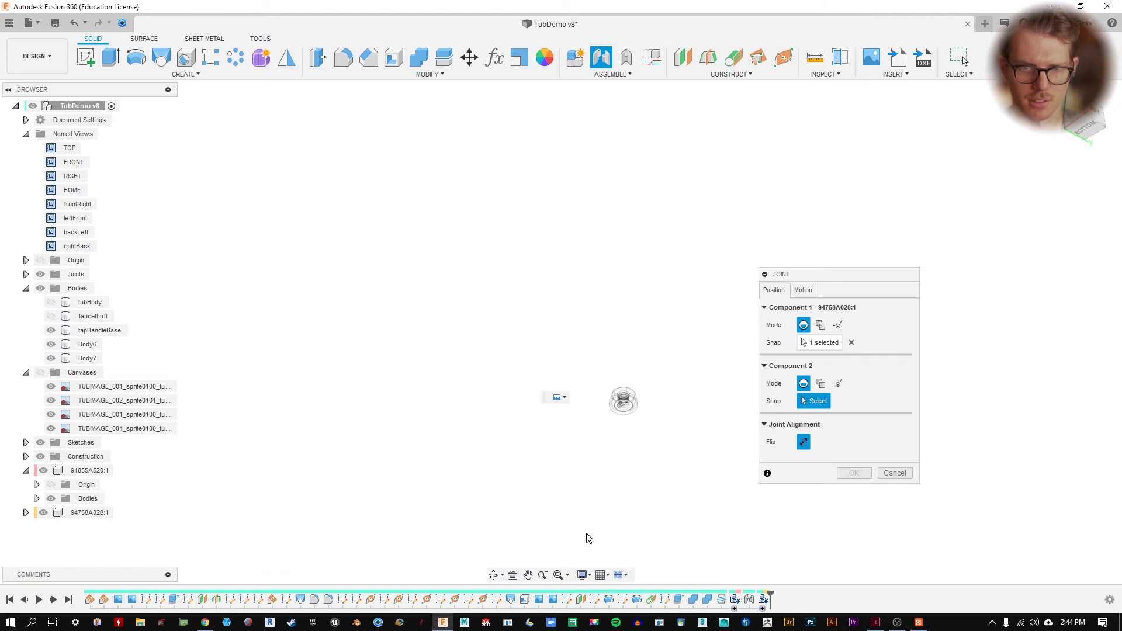
pyautogui.click(558, 575)
pyautogui.scroll(6, 443, 175)
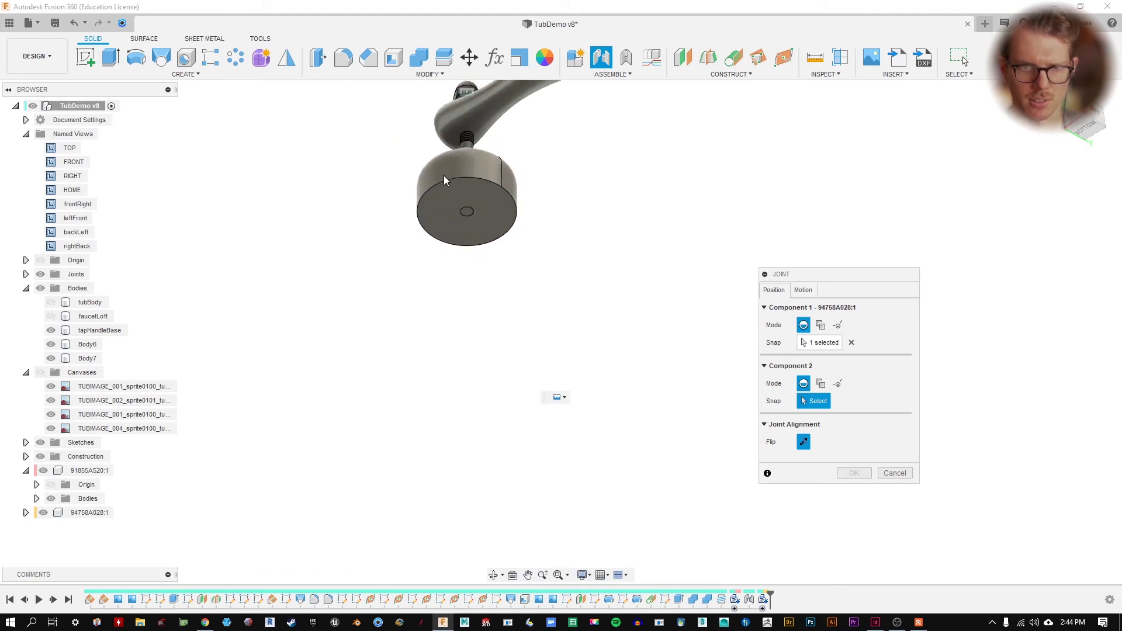
pyautogui.keyDown('shift'); pyautogui.moveTo(479, 181); pyautogui.dragTo(518, 115, button='middle'); pyautogui.keyUp('shift')
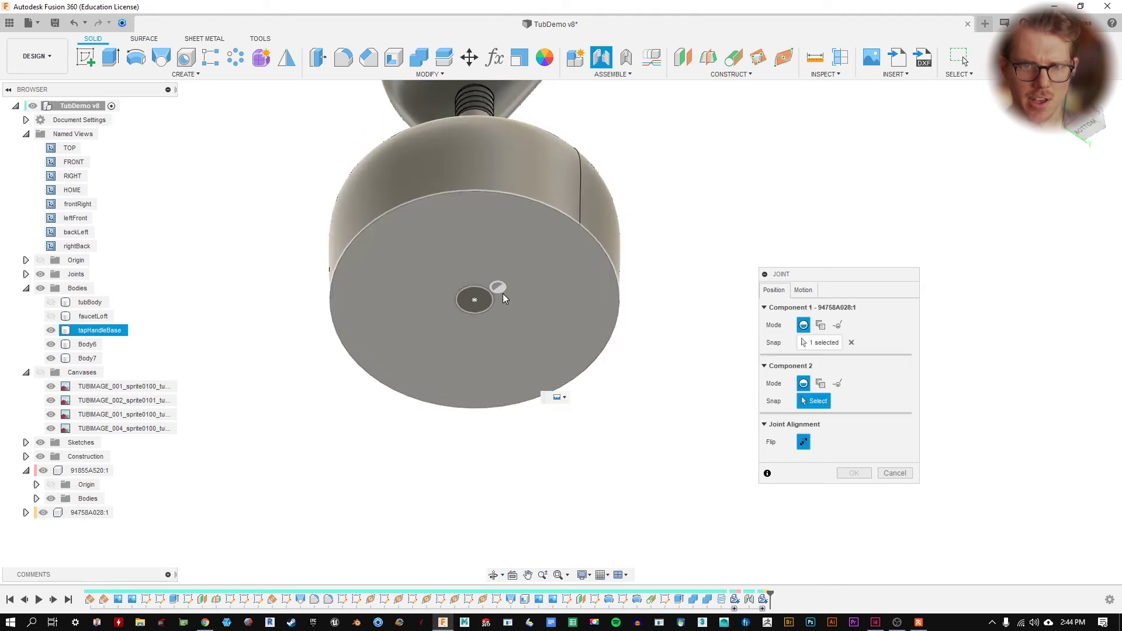
pyautogui.scroll(4, 487, 302)
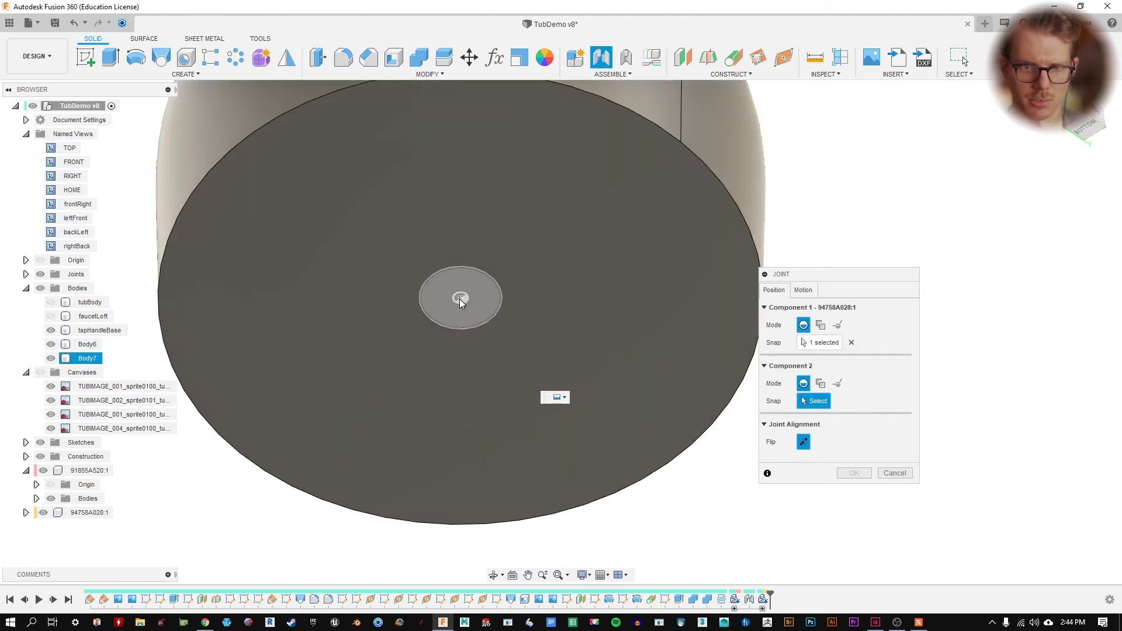
pyautogui.click(51, 330)
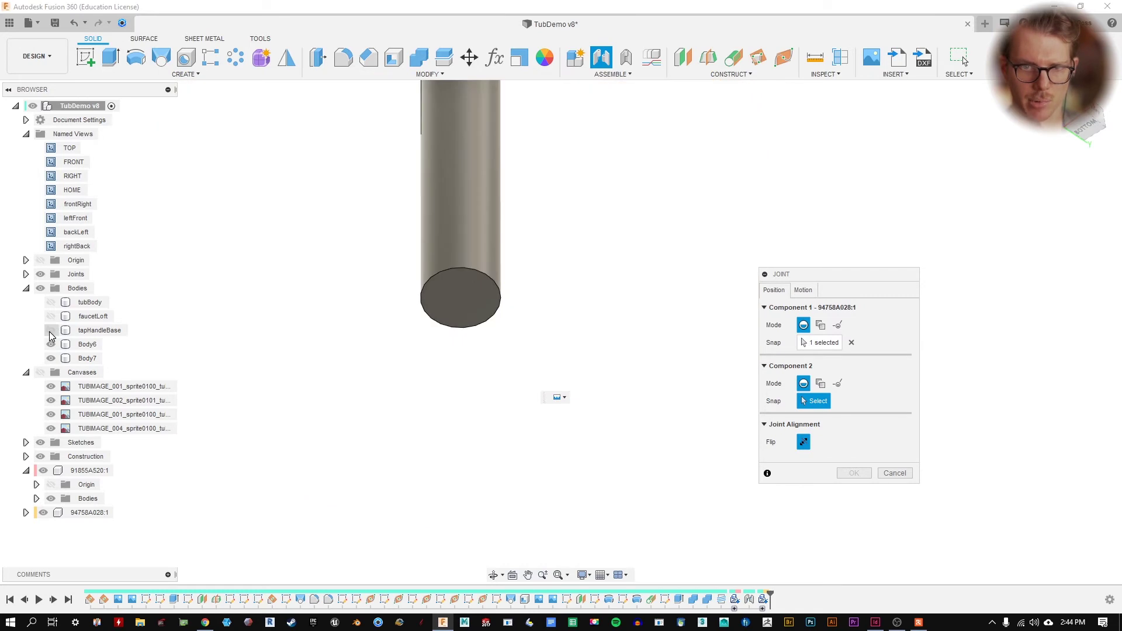
pyautogui.click(463, 297)
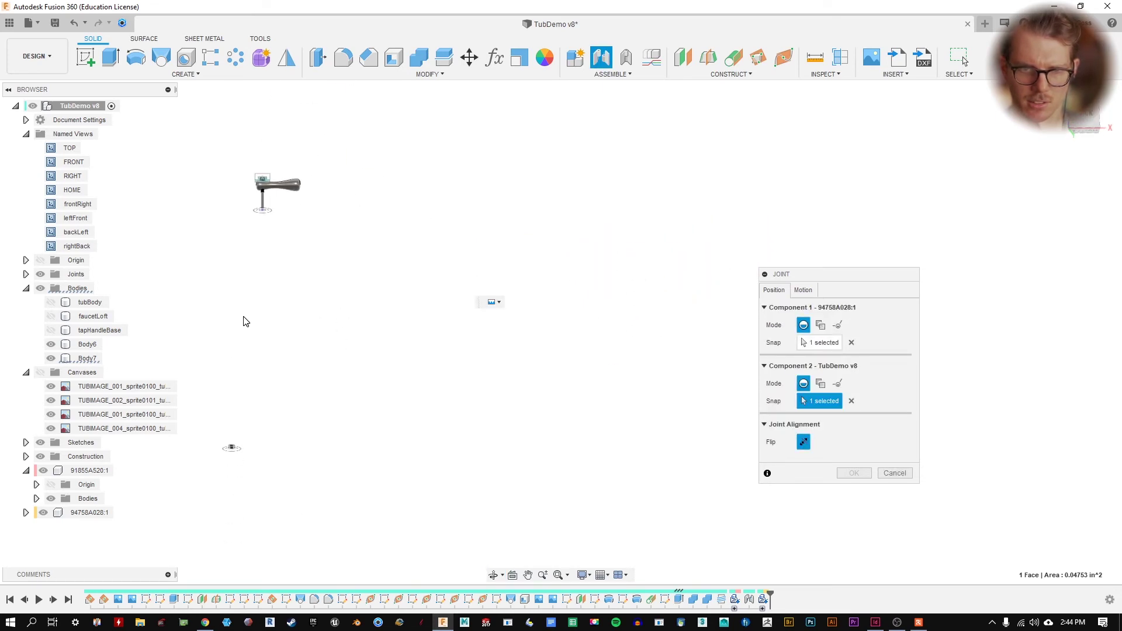
pyautogui.click(805, 341)
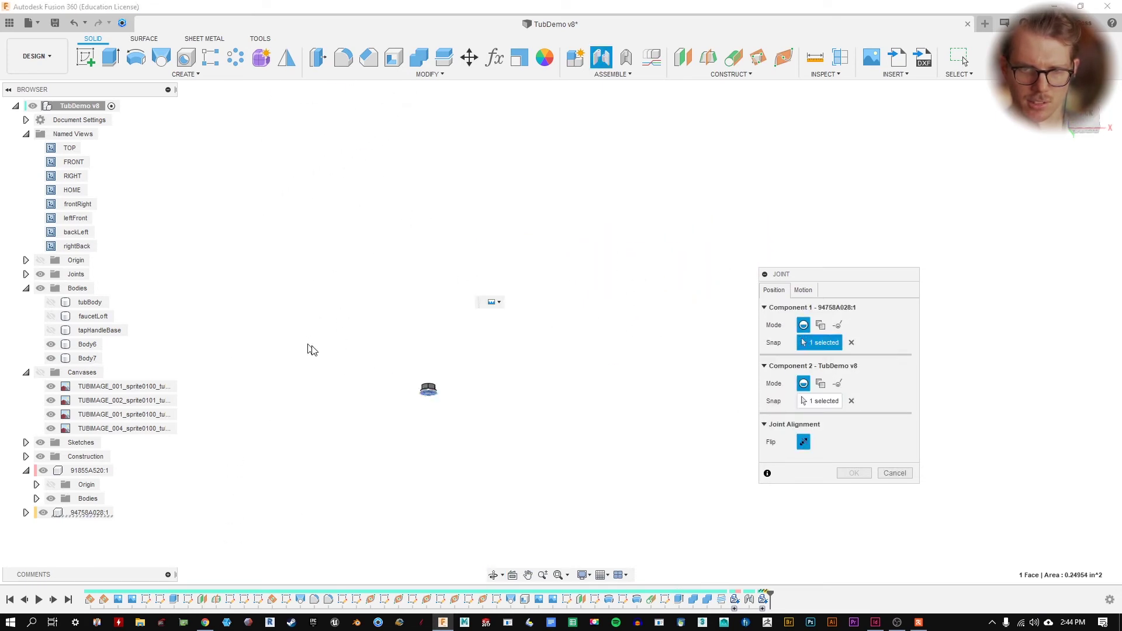
pyautogui.click(467, 403)
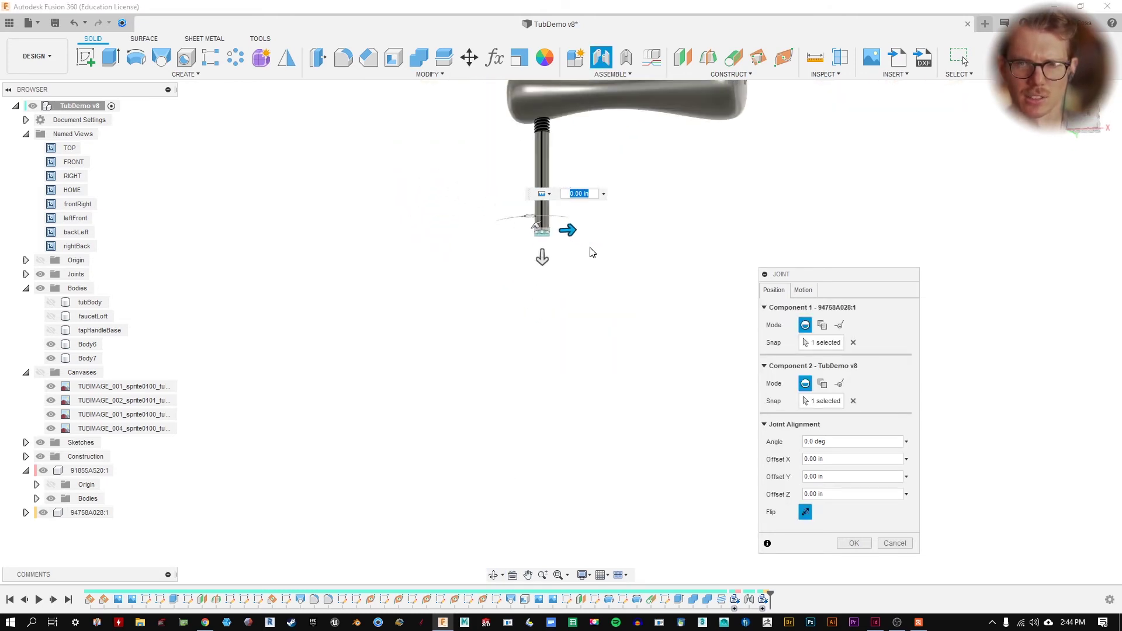
pyautogui.click(888, 543)
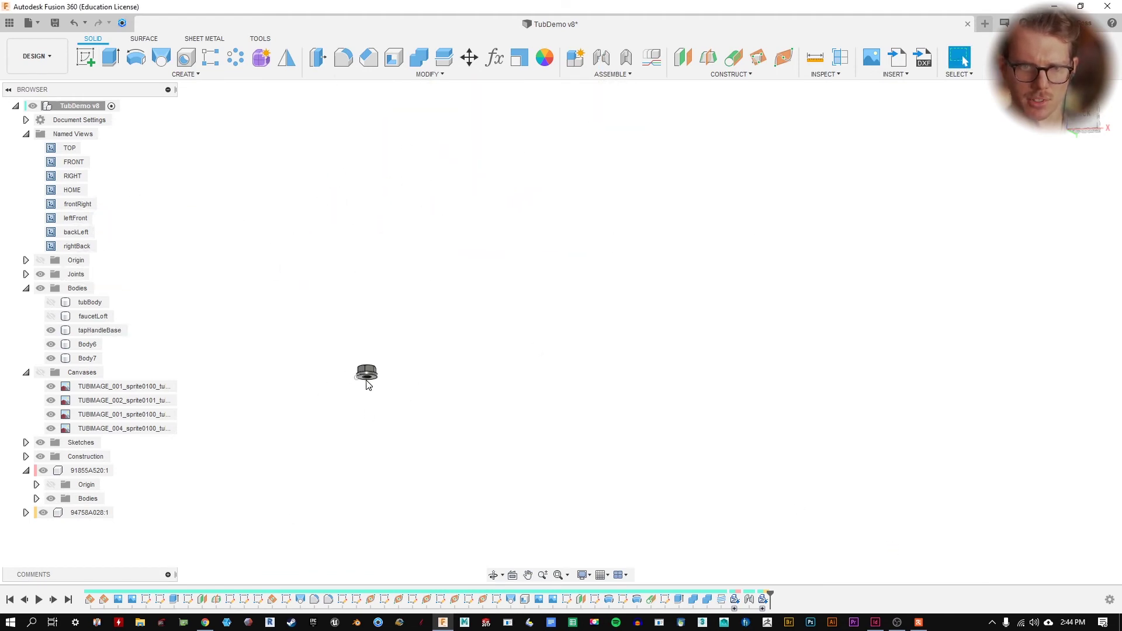
# - Hide tapHandleBase and create a joint from the hole centre on the nut's flange face to the centre of the stem's bottom end
pyautogui.click(601, 56)
pyautogui.keyDown('shift'); pyautogui.moveTo(363, 413); pyautogui.dragTo(366, 409, button='middle'); pyautogui.keyUp('shift')
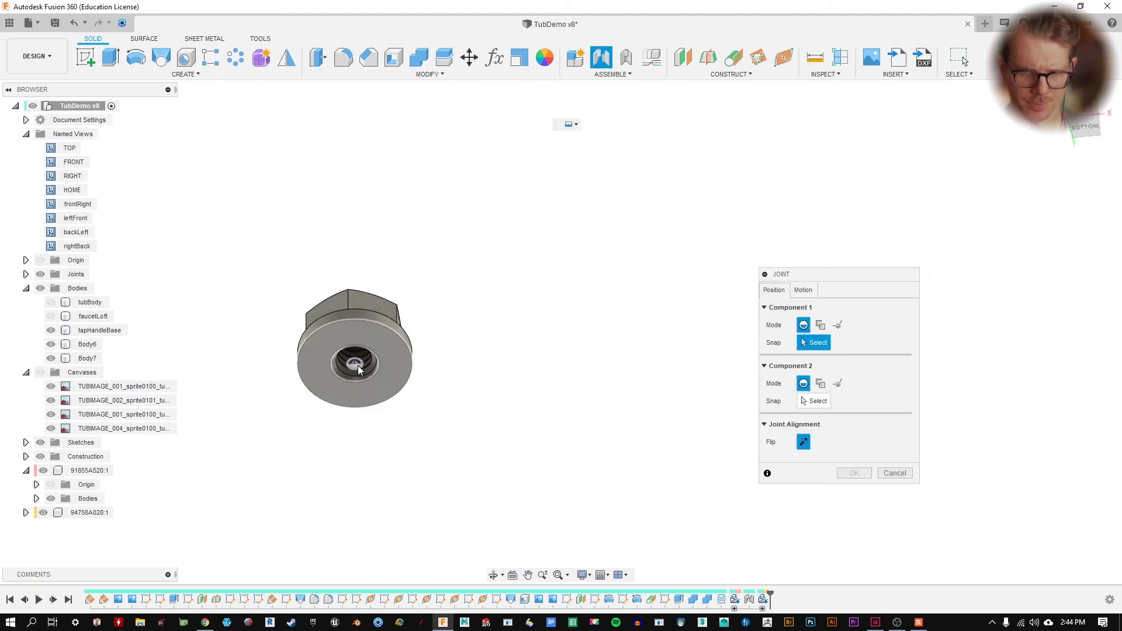
pyautogui.click(358, 369)
pyautogui.scroll(-5, 496, 409)
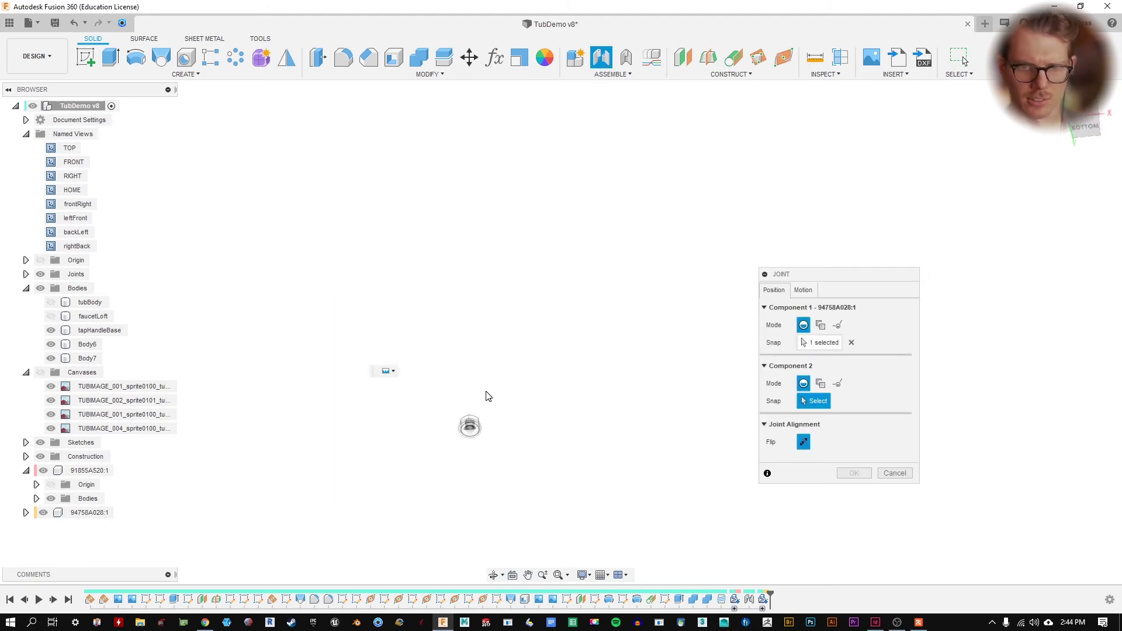
pyautogui.scroll(10, 550, 308)
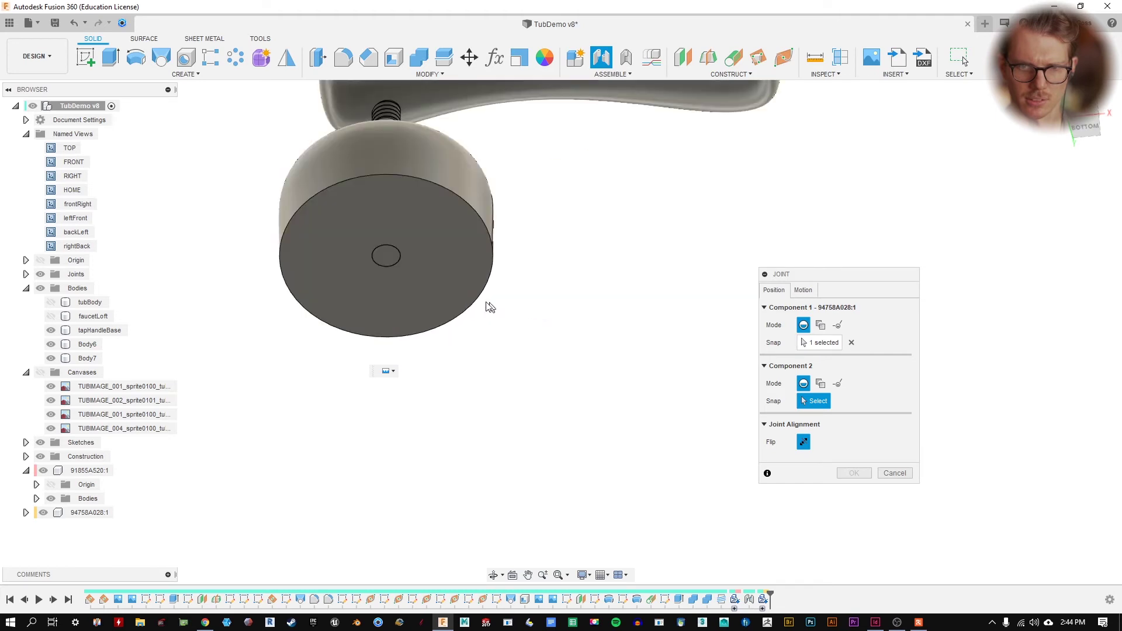
pyautogui.click(51, 330)
pyautogui.click(386, 256)
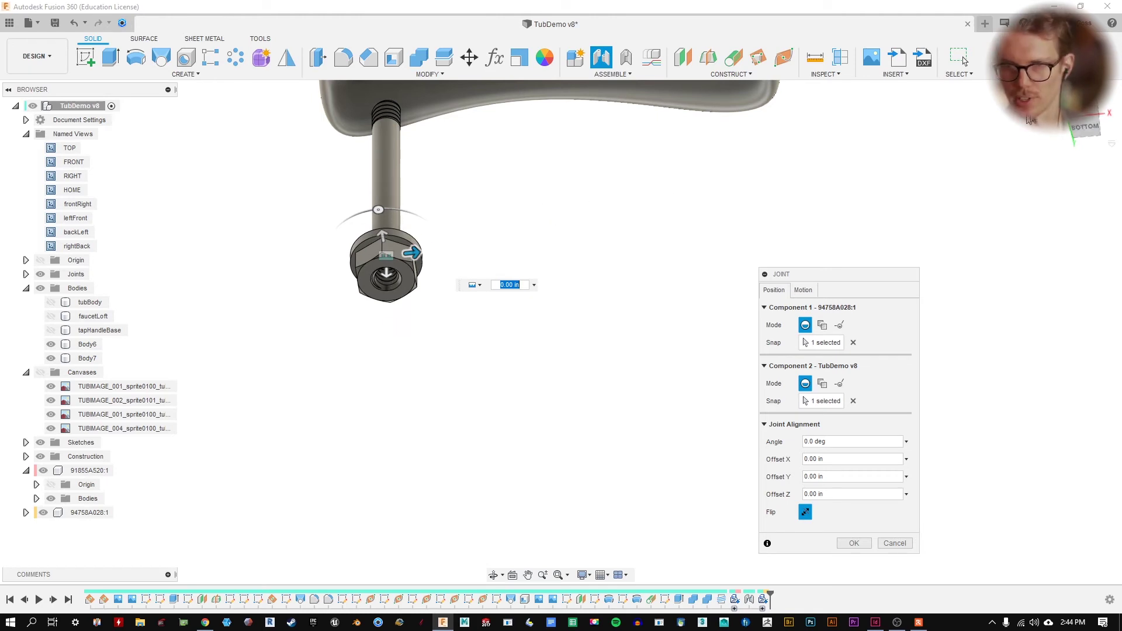
# - Offset the flange nut joint -1.90 in along Z so the nut sits just under the handle, and accept the joint
pyautogui.click(1094, 114)
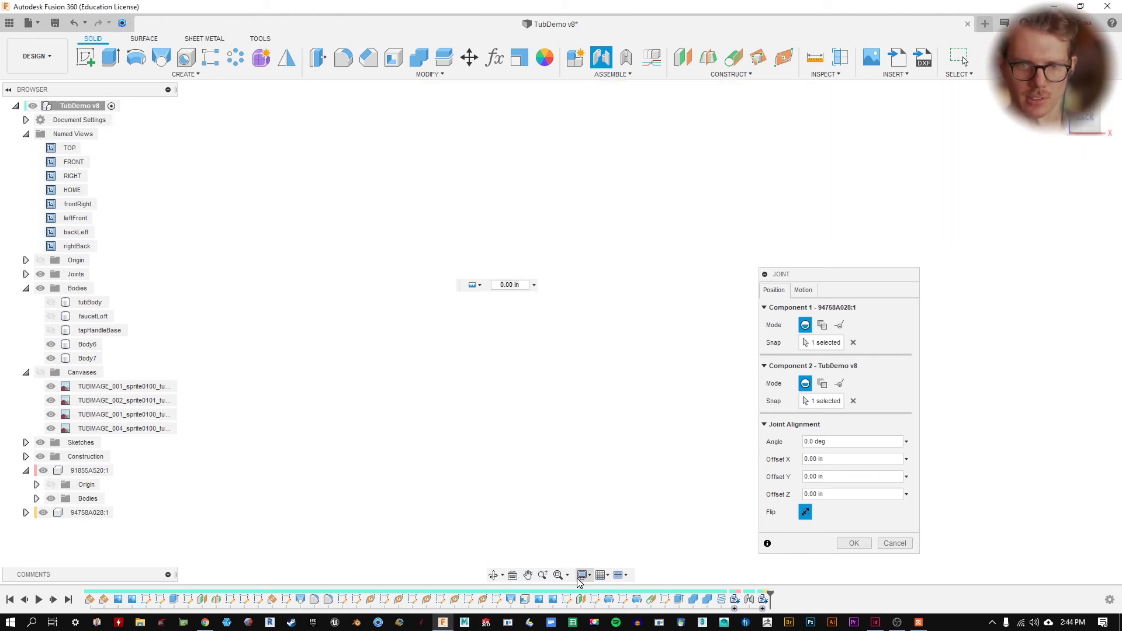
pyautogui.click(558, 575)
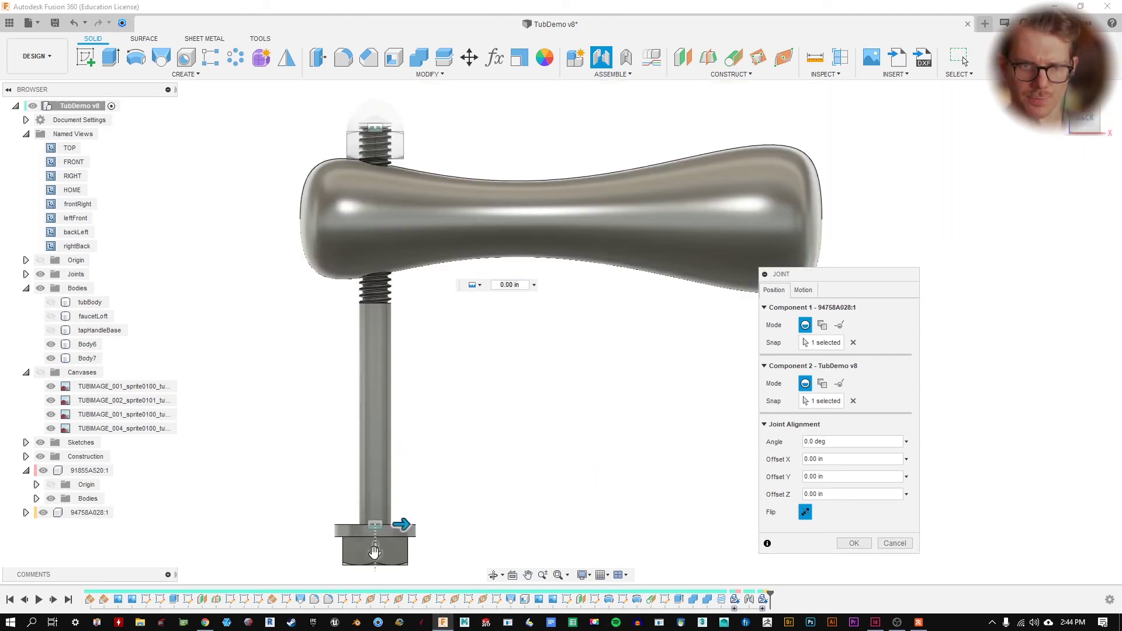
pyautogui.moveTo(374, 552); pyautogui.dragTo(376, 301)
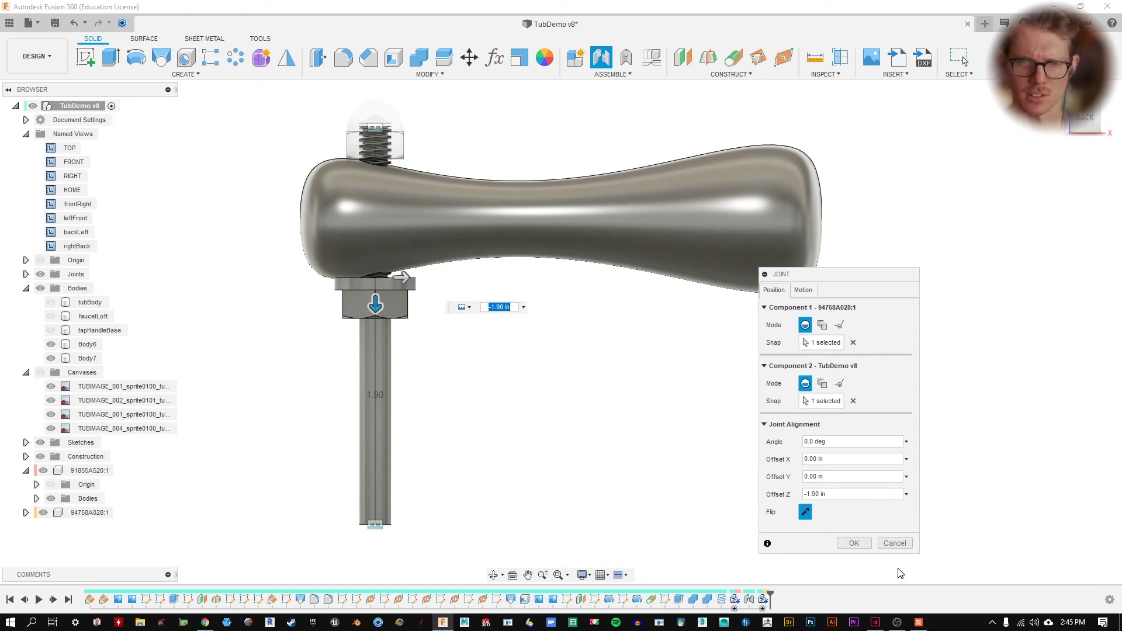
pyautogui.click(854, 543)
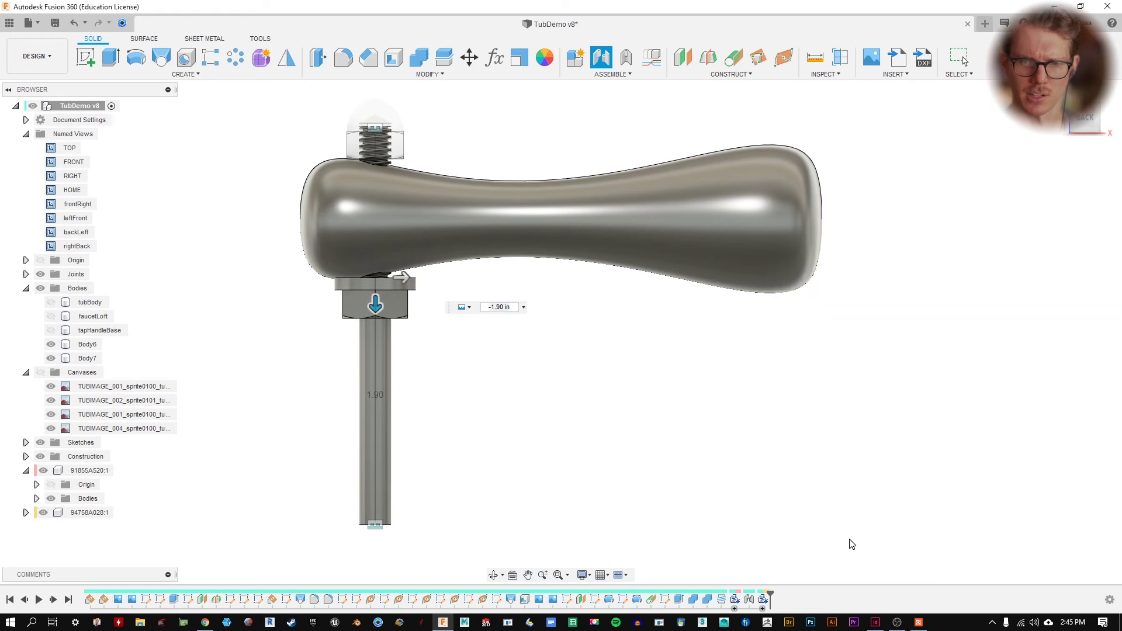
# - Edit the stem's thread feature and lengthen the modeled thread to end slightly below the flange nut
pyautogui.doubleClick(722, 599)
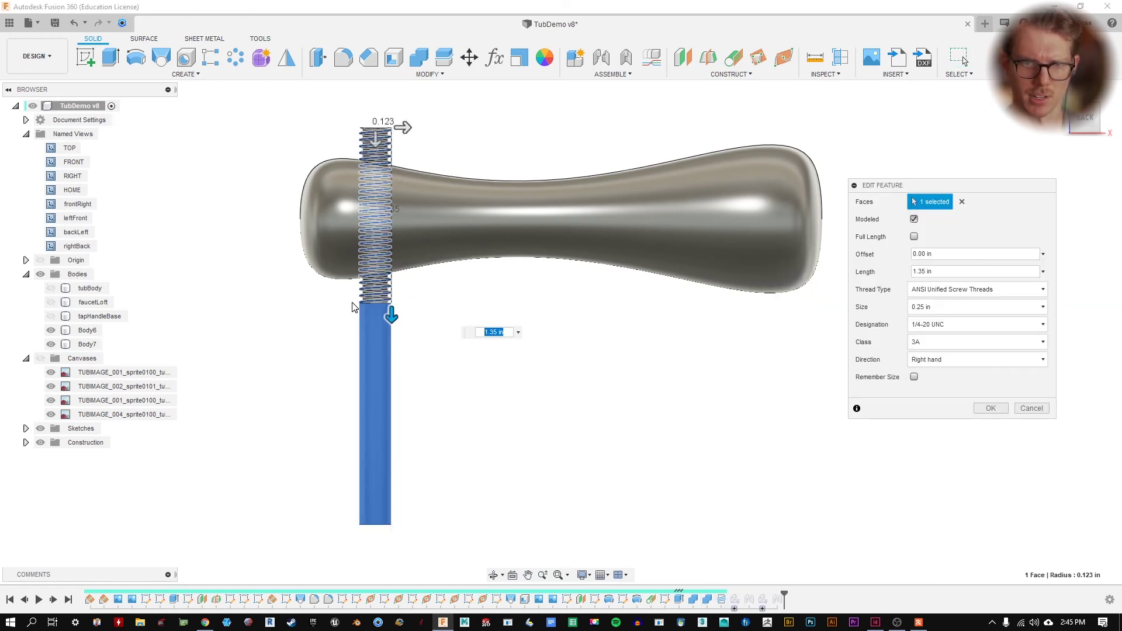
pyautogui.click(1031, 408)
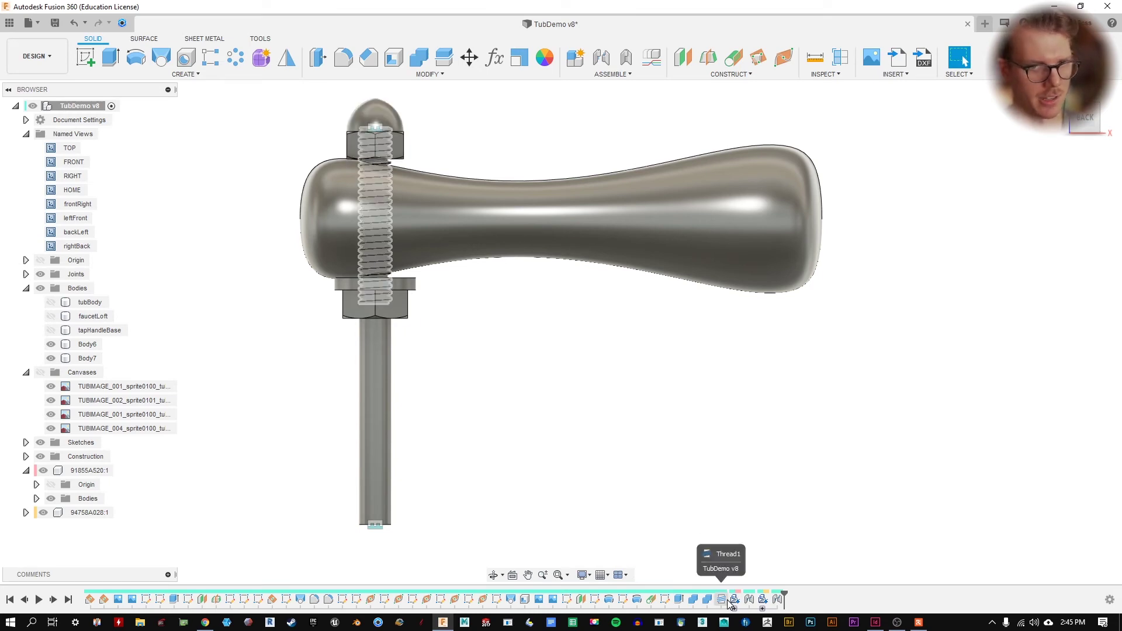
pyautogui.scroll(5, 366, 274)
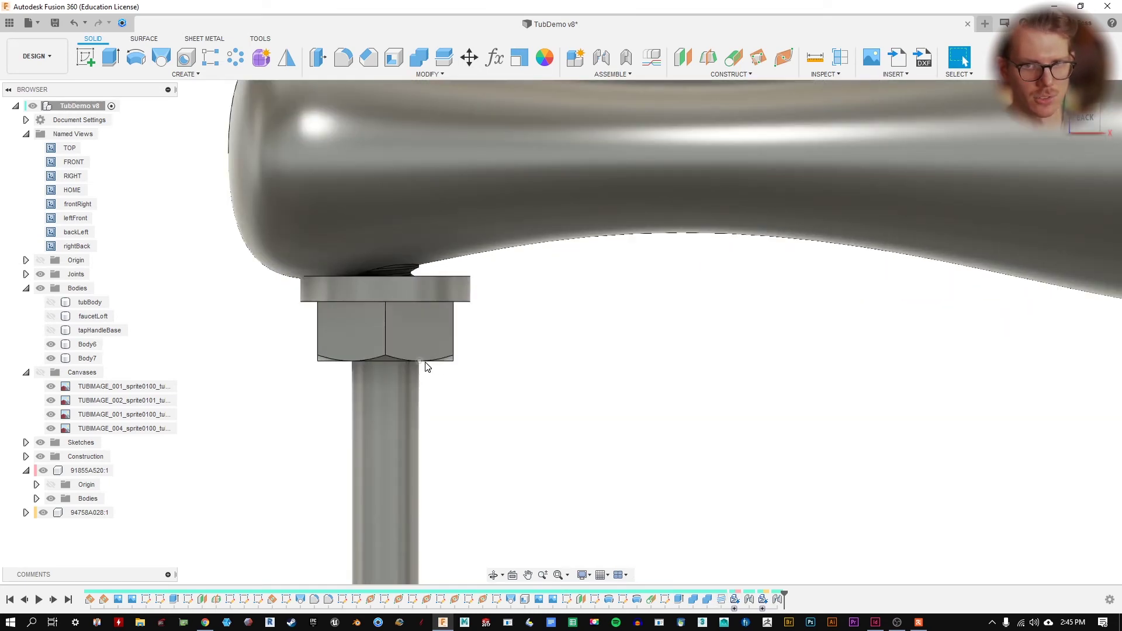
pyautogui.doubleClick(721, 601)
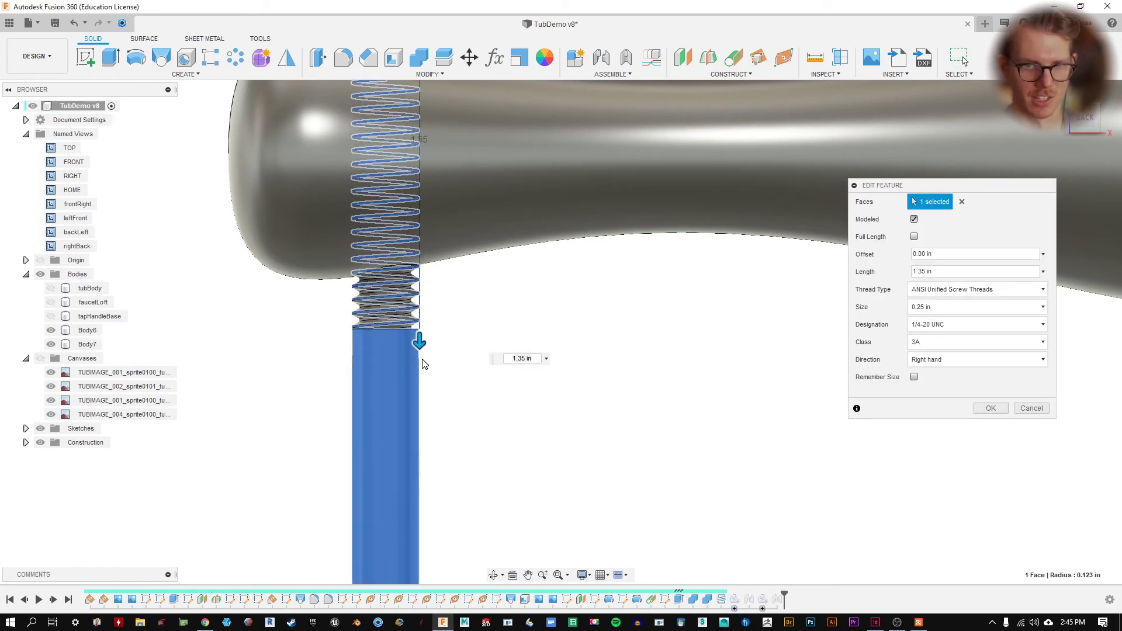
pyautogui.moveTo(419, 342); pyautogui.dragTo(419, 381)
pyautogui.click(1003, 410)
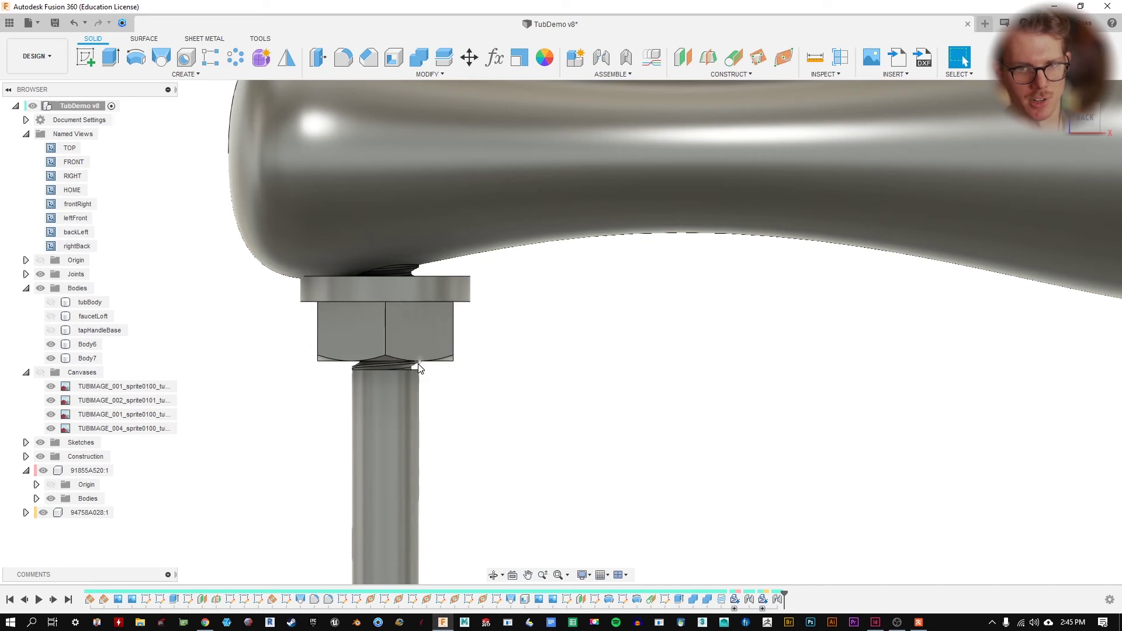
# - Measure the flange nut's height between its flange face and the opposite end face
pyautogui.keyDown('shift'); pyautogui.moveTo(430, 345); pyautogui.dragTo(440, 297, button='middle'); pyautogui.keyUp('shift')
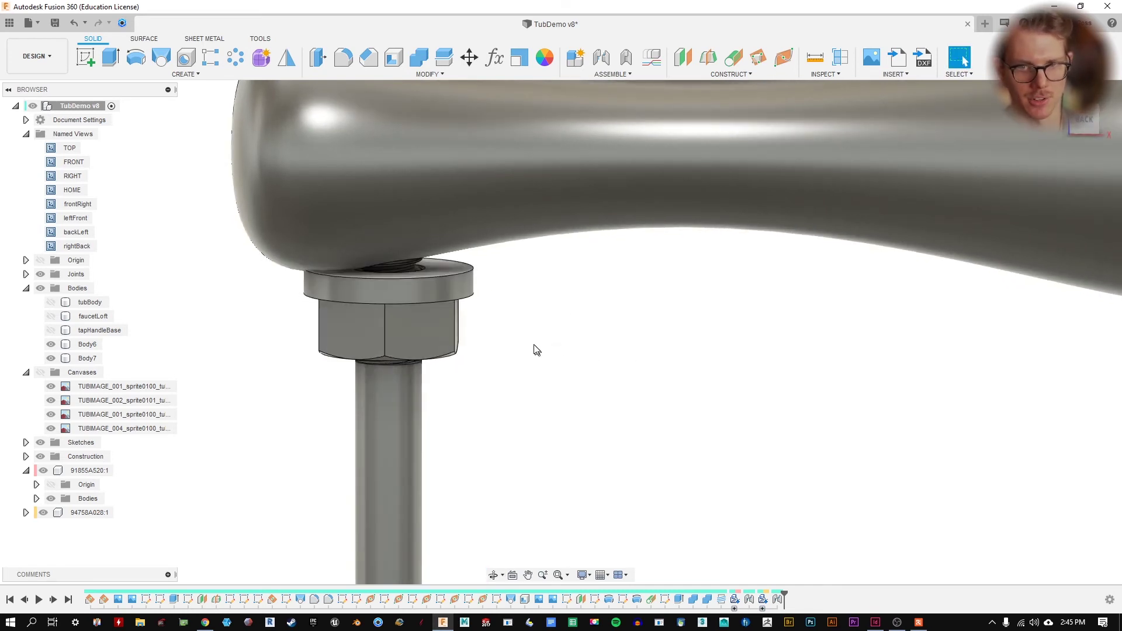
pyautogui.moveTo(533, 349)
pyautogui.keyDown('shift'); pyautogui.mouseDown(button='middle')
pyautogui.moveTo(534, 333)
pyautogui.moveTo(533, 346)
pyautogui.mouseUp(button='middle'); pyautogui.keyUp('shift')
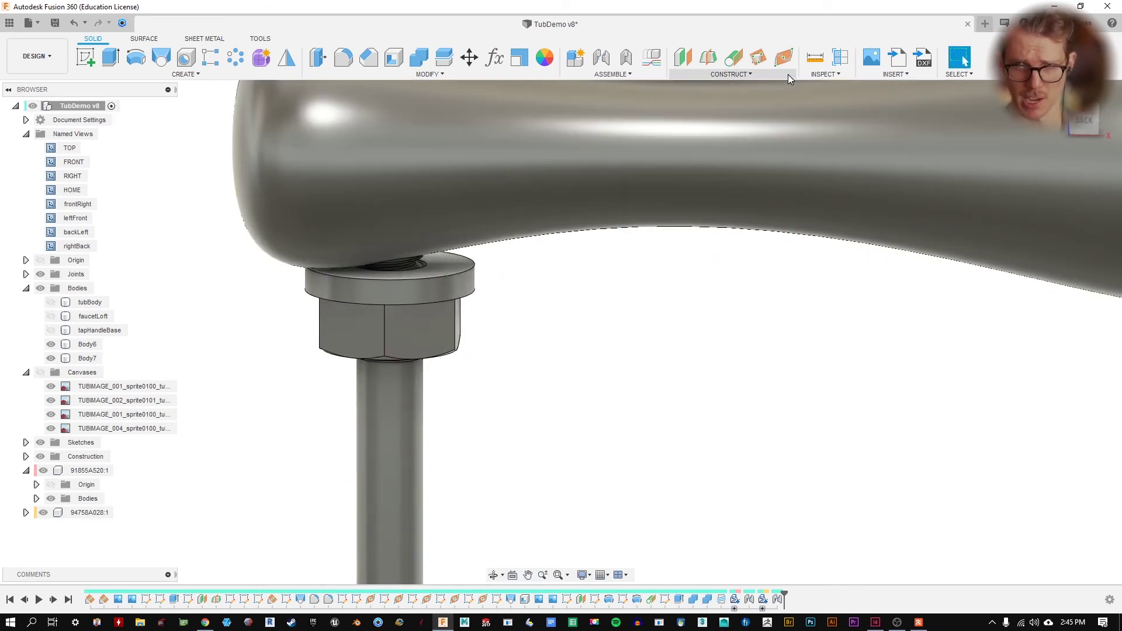
pyautogui.click(825, 73)
pyautogui.click(829, 88)
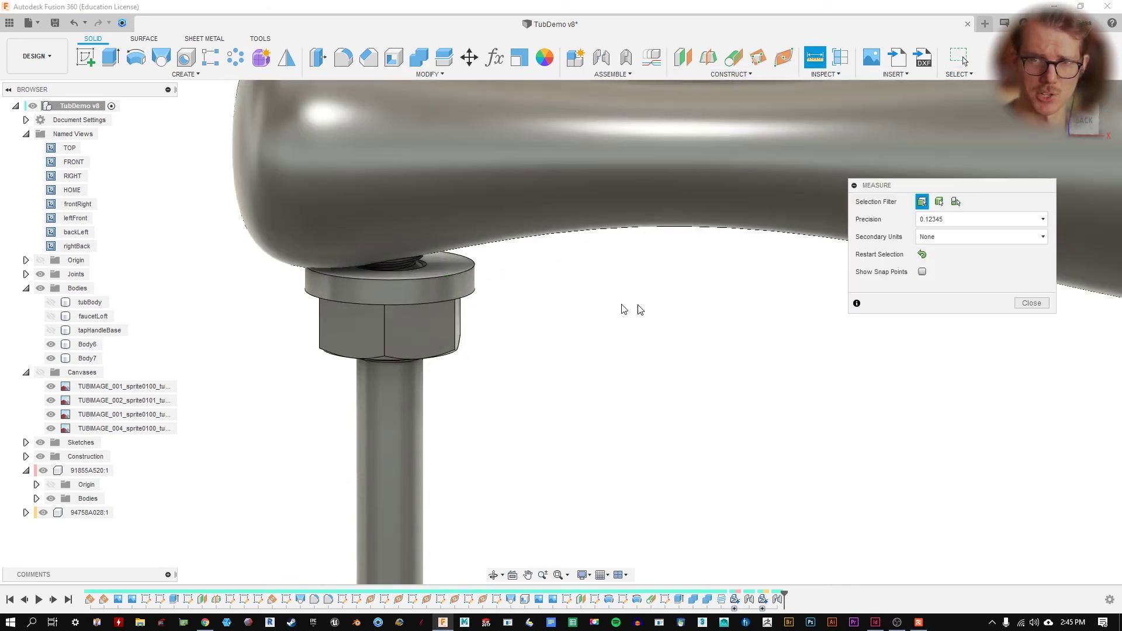
pyautogui.click(454, 266)
pyautogui.keyDown('shift'); pyautogui.moveTo(482, 371); pyautogui.dragTo(534, 328, button='middle'); pyautogui.keyUp('shift')
pyautogui.click(441, 386)
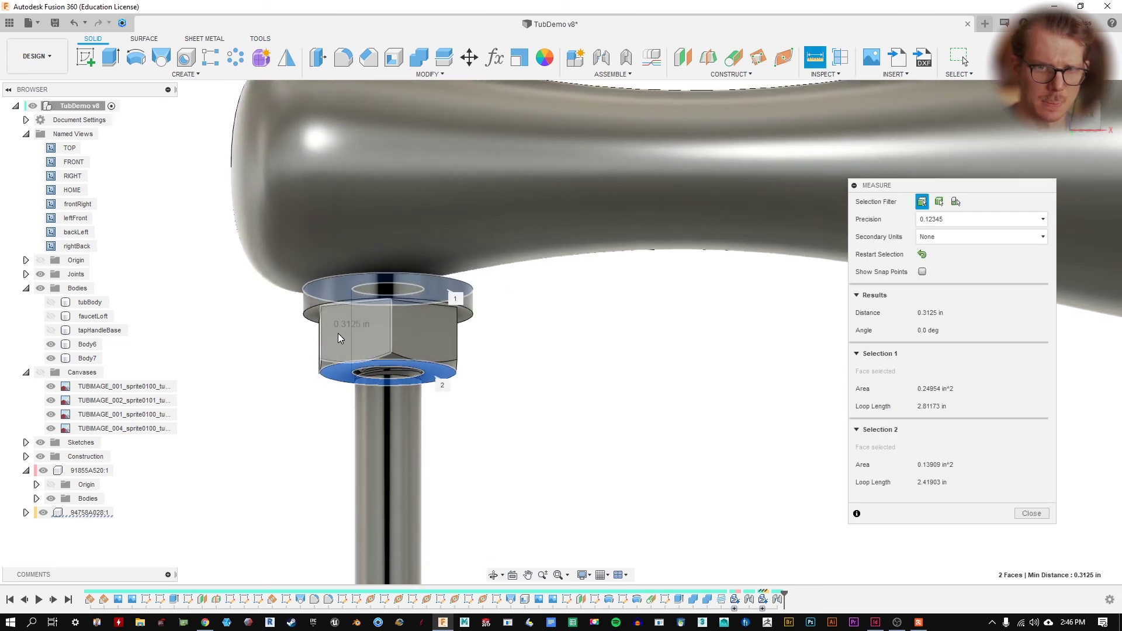
pyautogui.keyDown('shift'); pyautogui.moveTo(331, 332); pyautogui.dragTo(471, 331, button='middle'); pyautogui.keyUp('shift')
pyautogui.scroll(3, 342, 314)
pyautogui.scroll(3, 342, 313)
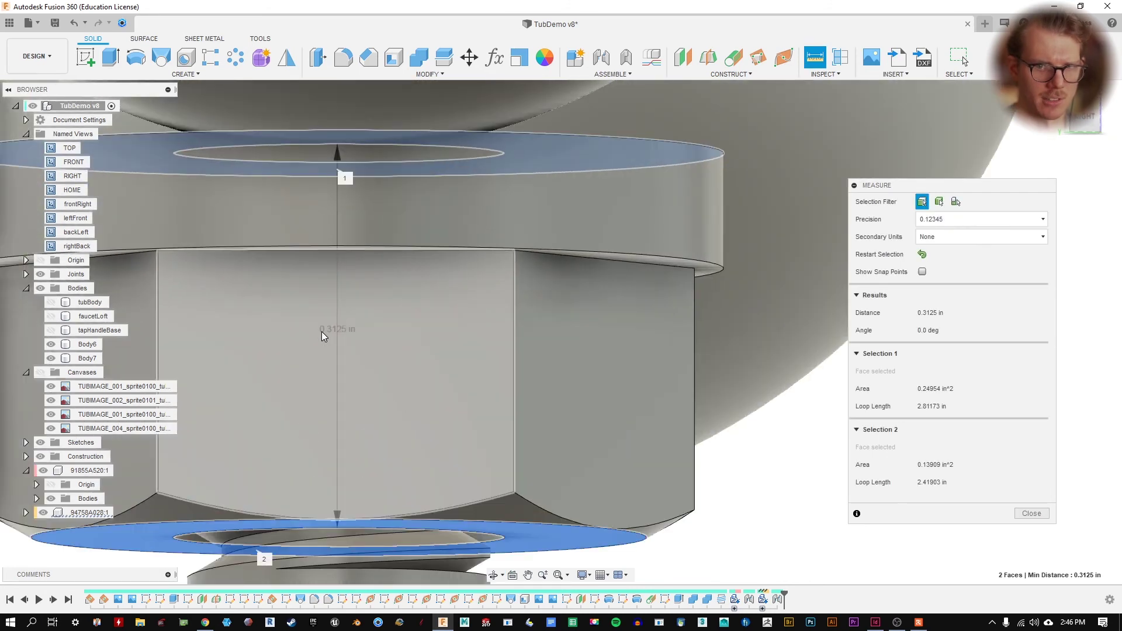
pyautogui.scroll(-5, 547, 328)
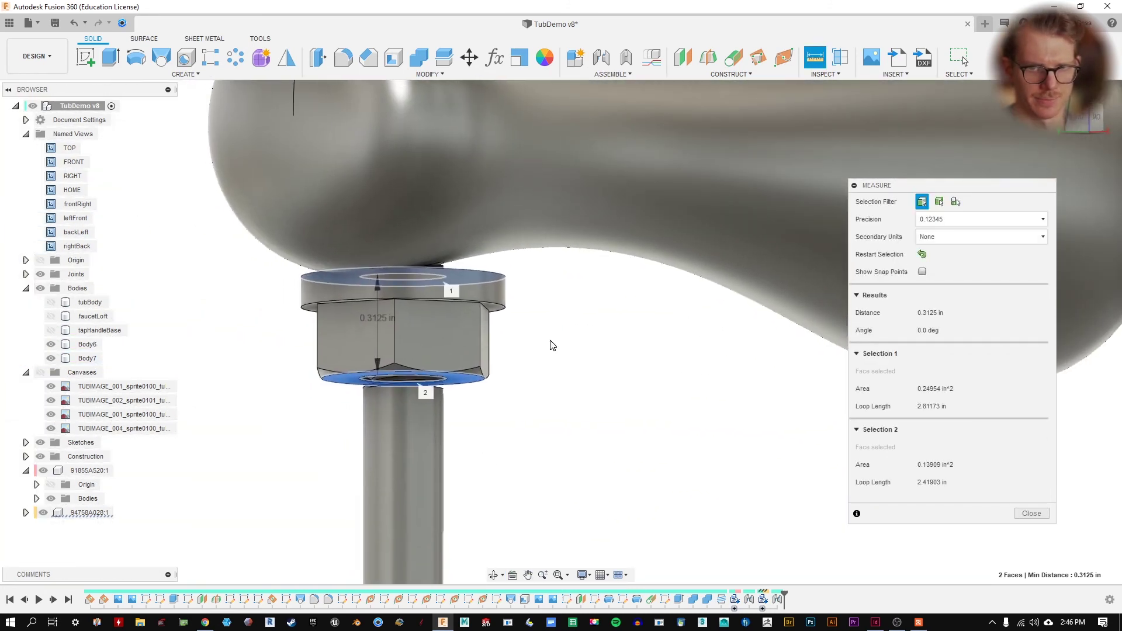
pyautogui.keyDown('shift'); pyautogui.moveTo(551, 345); pyautogui.dragTo(608, 326, button='middle'); pyautogui.keyUp('shift')
pyautogui.scroll(3, 612, 328)
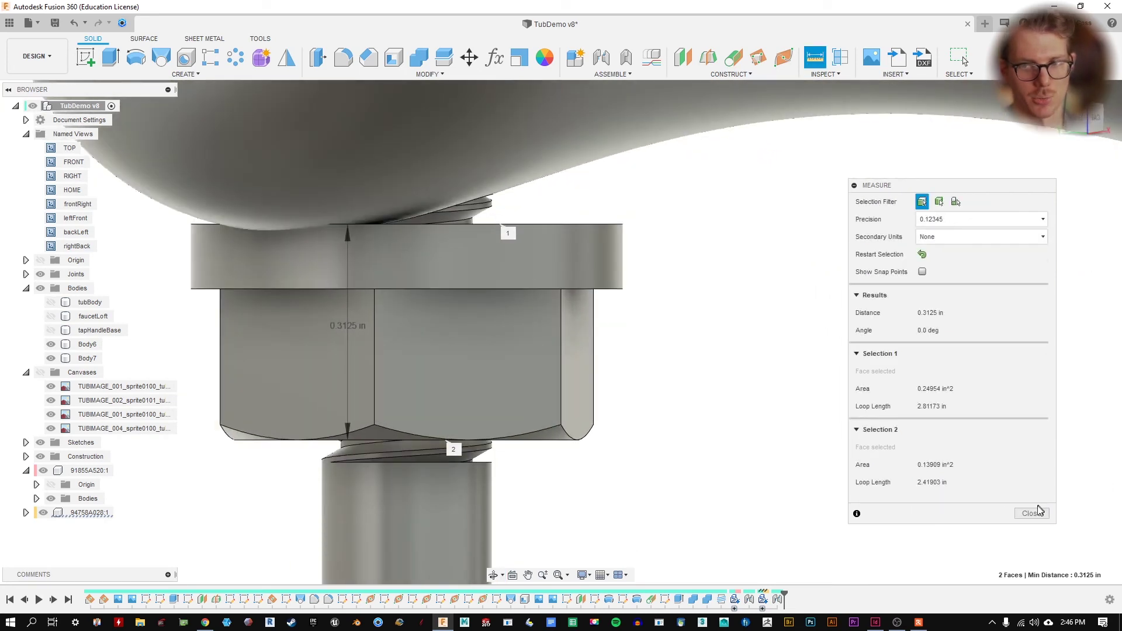
pyautogui.click(1038, 508)
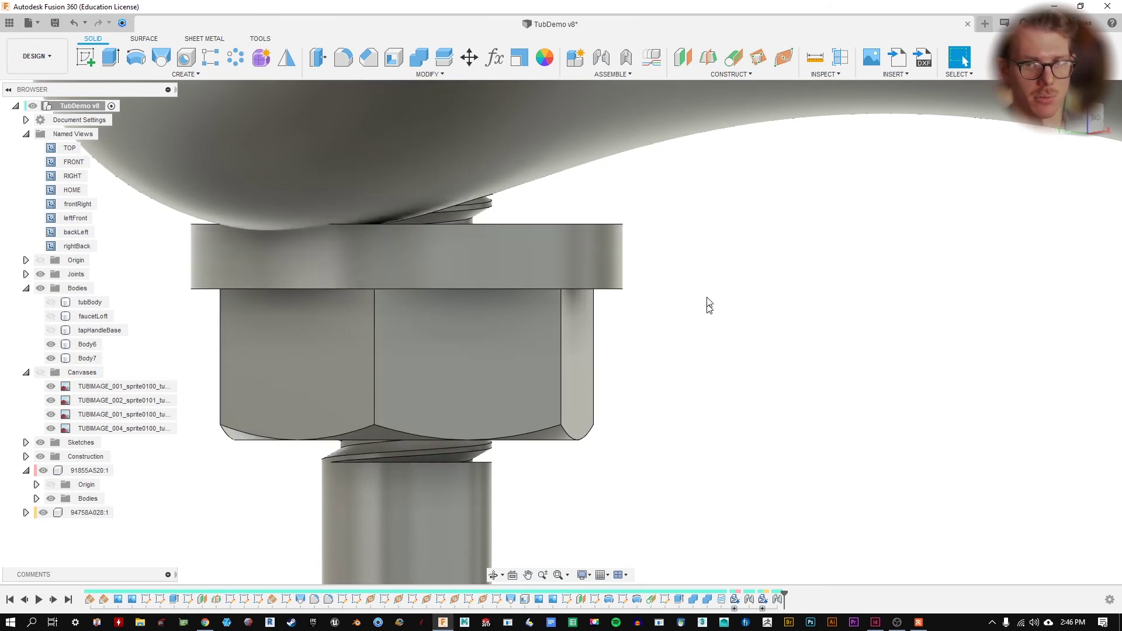
# - Show the tapHandleBase body again beneath the assembled handle
pyautogui.scroll(-5, 699, 275)
pyautogui.keyDown('shift'); pyautogui.moveTo(776, 161); pyautogui.dragTo(517, 160, button='middle'); pyautogui.keyUp('shift')
pyautogui.press('Escape')
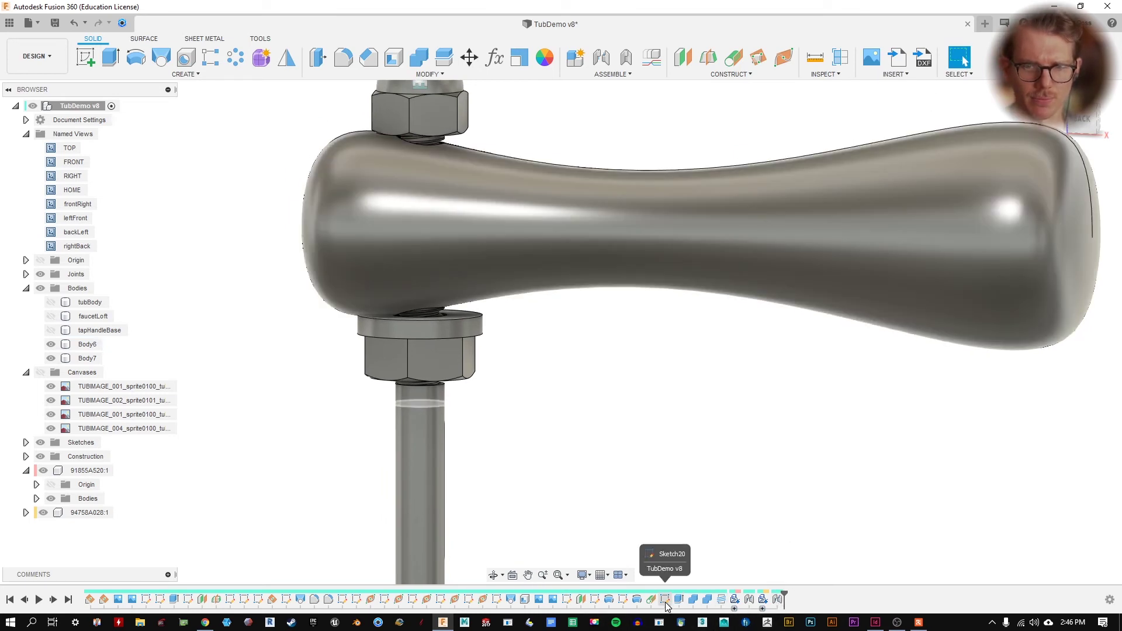
pyautogui.scroll(-4, 669, 431)
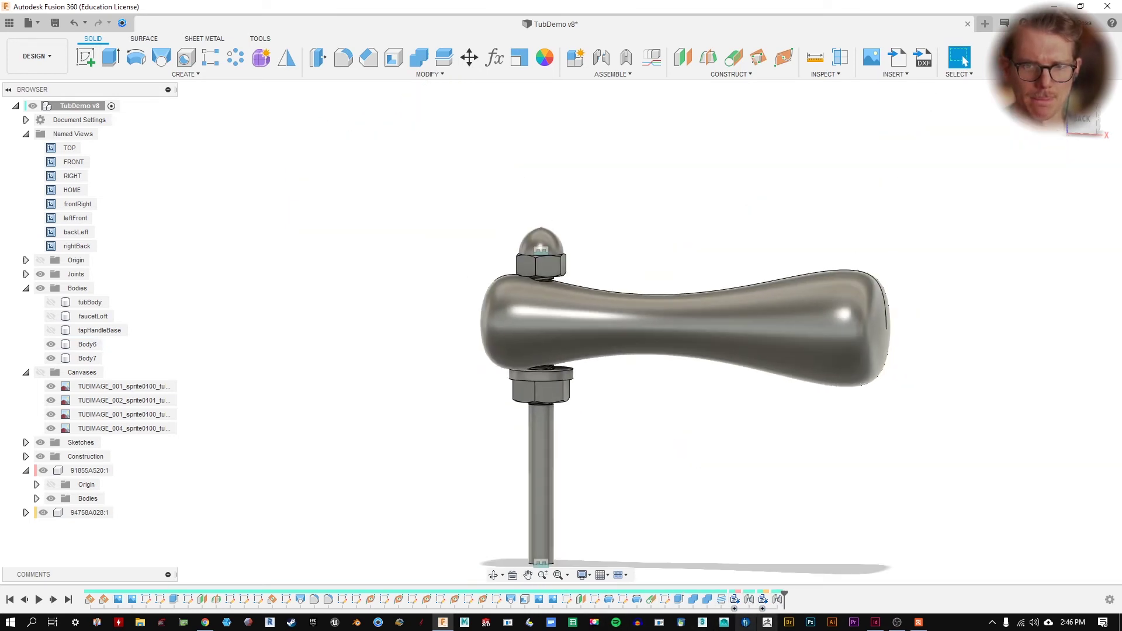
pyautogui.click(51, 331)
pyautogui.moveTo(737, 422); pyautogui.dragTo(681, 368, button='middle')
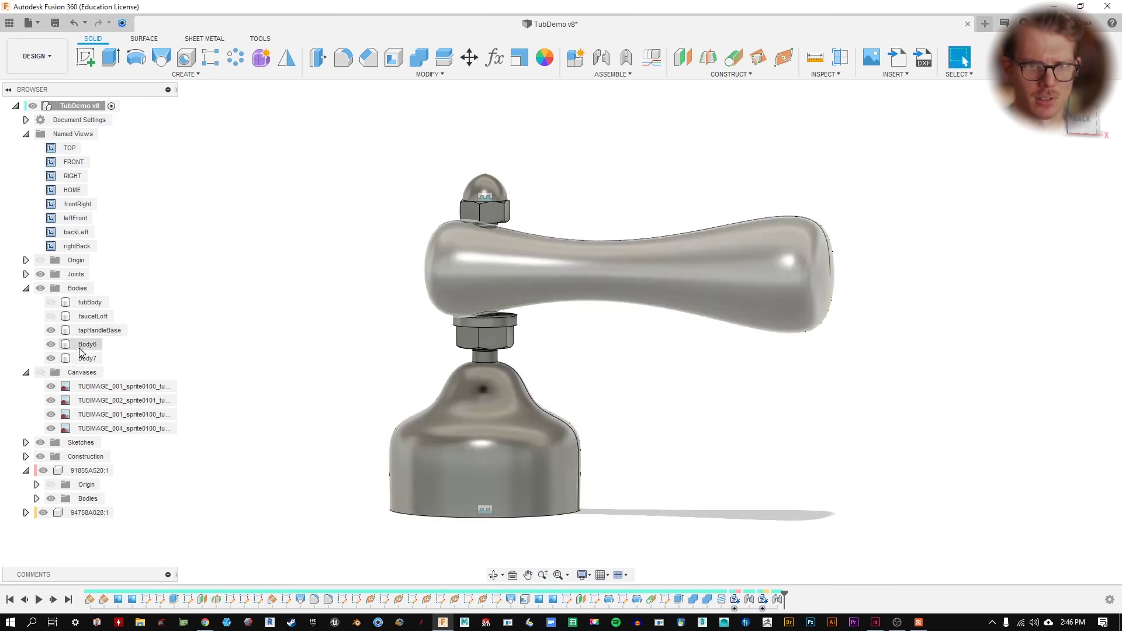
# - Rename the handle body Body6 as tapHandle
pyautogui.doubleClick(96, 350)
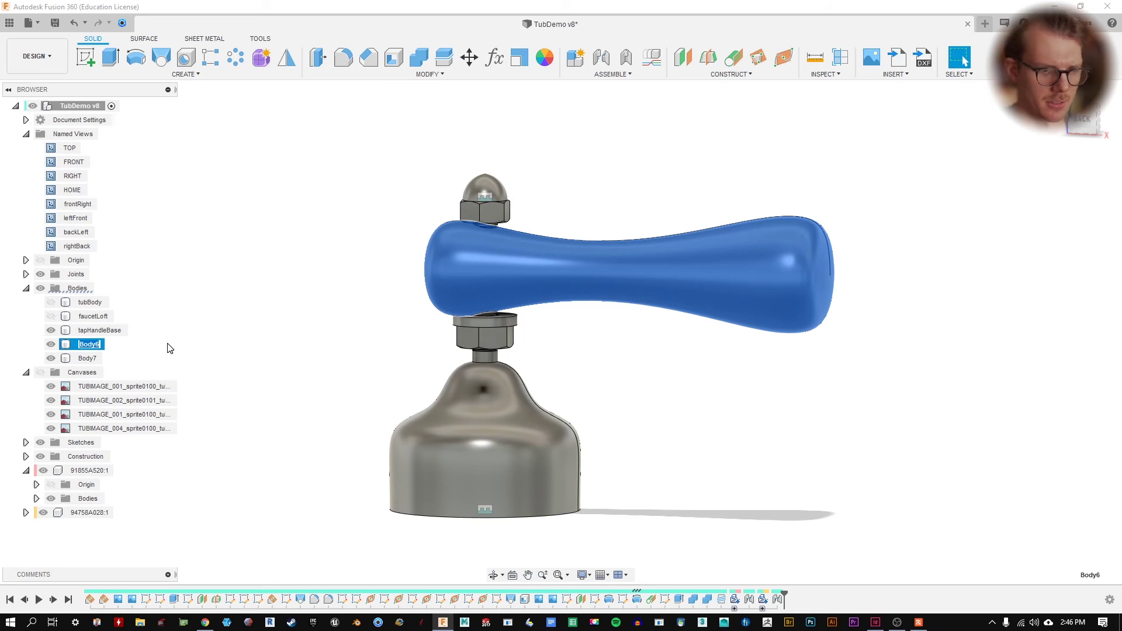
pyautogui.write('tapHandle')
pyautogui.press('Return')
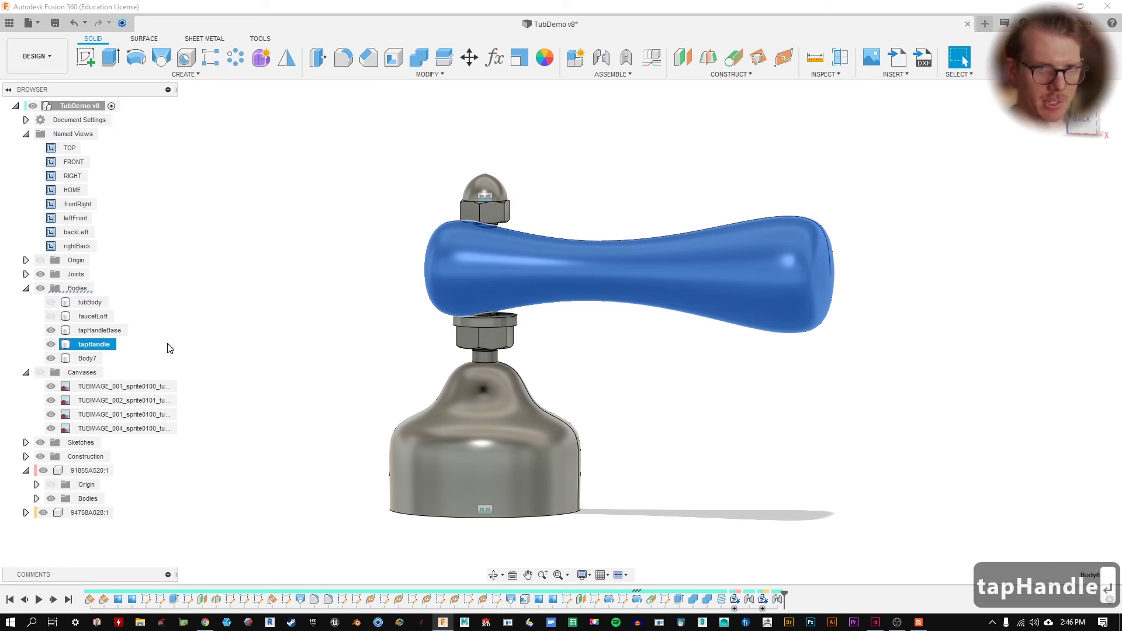
# - Rename the stem body Body7 as tapHandleConnector
pyautogui.click(109, 359)
pyautogui.write('t')
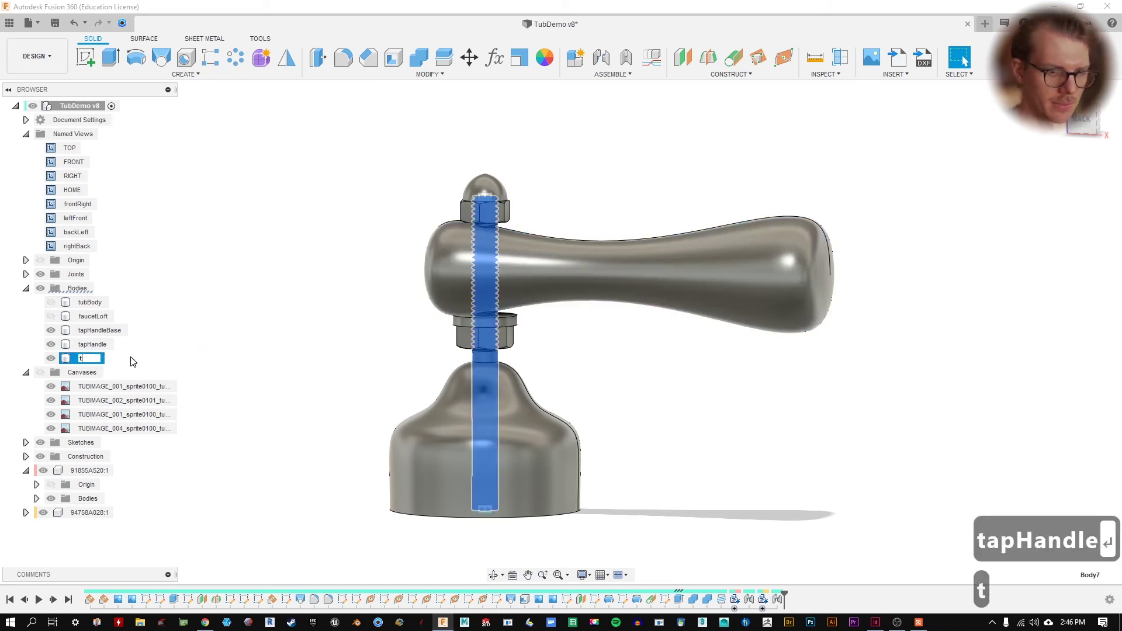
pyautogui.write('apHandleConnector')
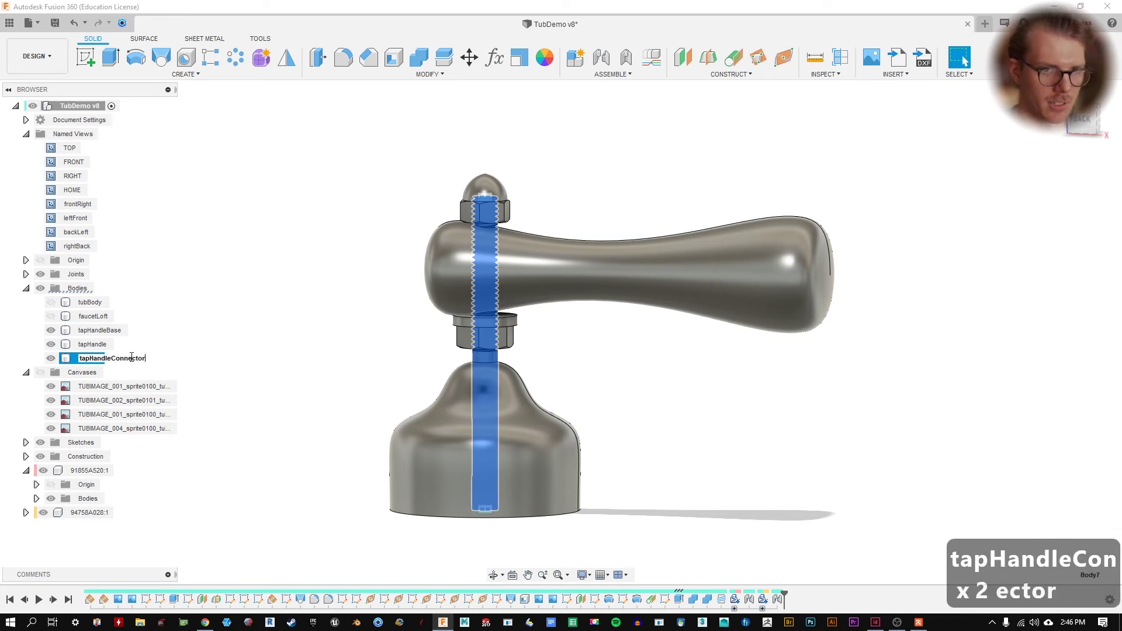
pyautogui.press('Return')
pyautogui.click(275, 257)
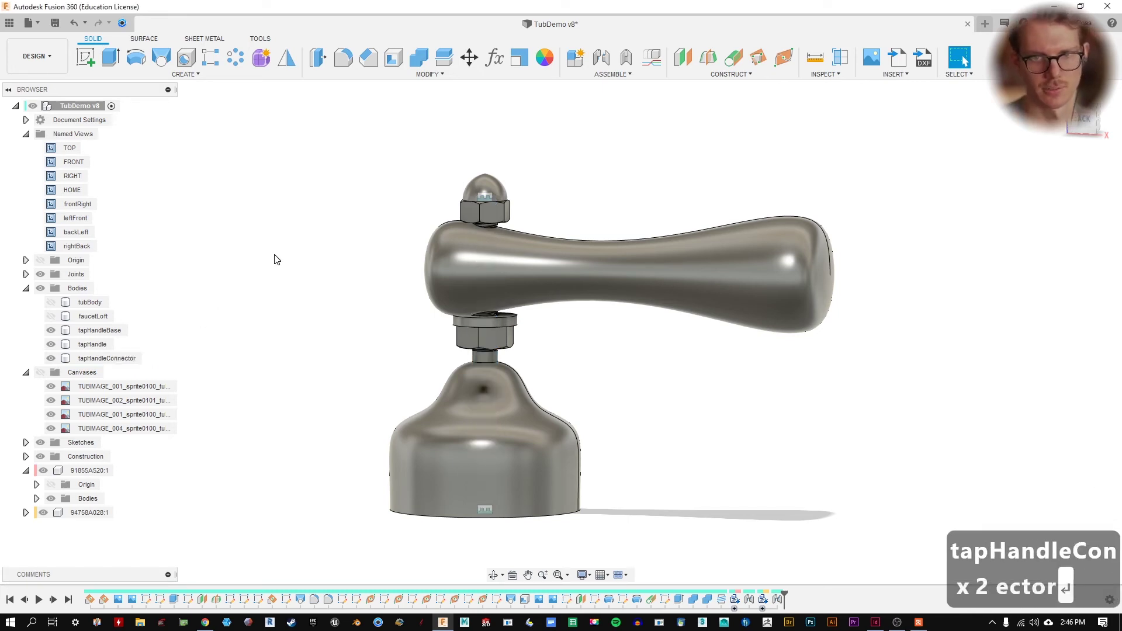
# - Show the faucetLoft and tubBody bodies again together with the assembled tap handle
pyautogui.scroll(-3, 295, 238)
pyautogui.keyDown('shift'); pyautogui.moveTo(295, 238); pyautogui.dragTo(448, 358, button='middle'); pyautogui.keyUp('shift')
pyautogui.press('Escape')
pyautogui.keyDown('shift'); pyautogui.moveTo(613, 227); pyautogui.dragTo(729, 330, button='middle'); pyautogui.keyUp('shift')
pyautogui.scroll(-3, 729, 331)
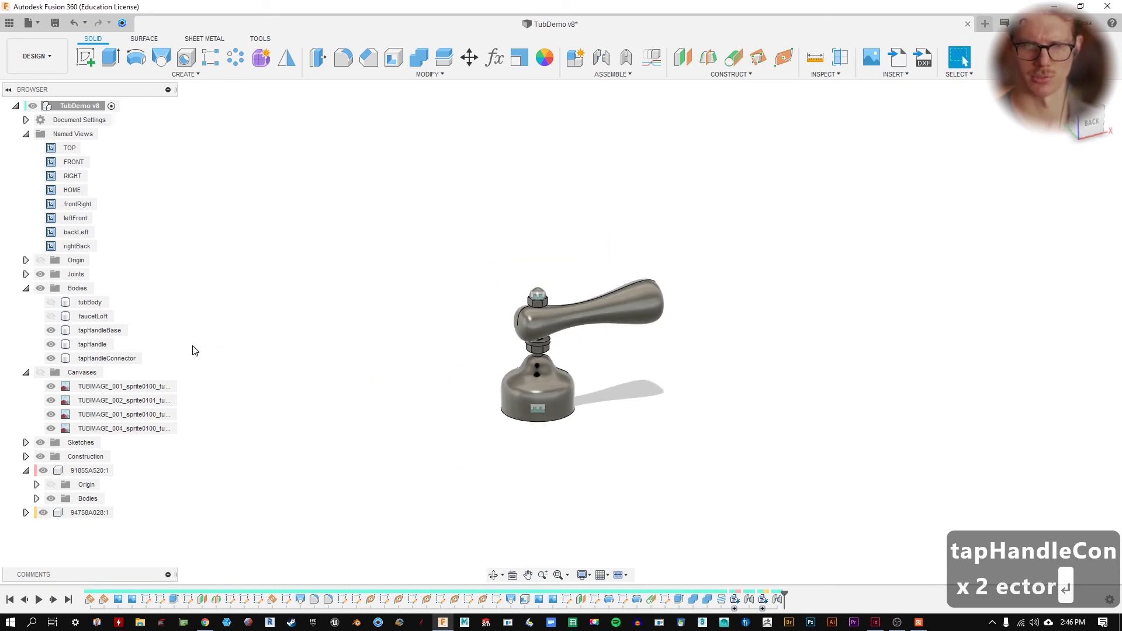
pyautogui.click(51, 315)
pyautogui.click(51, 303)
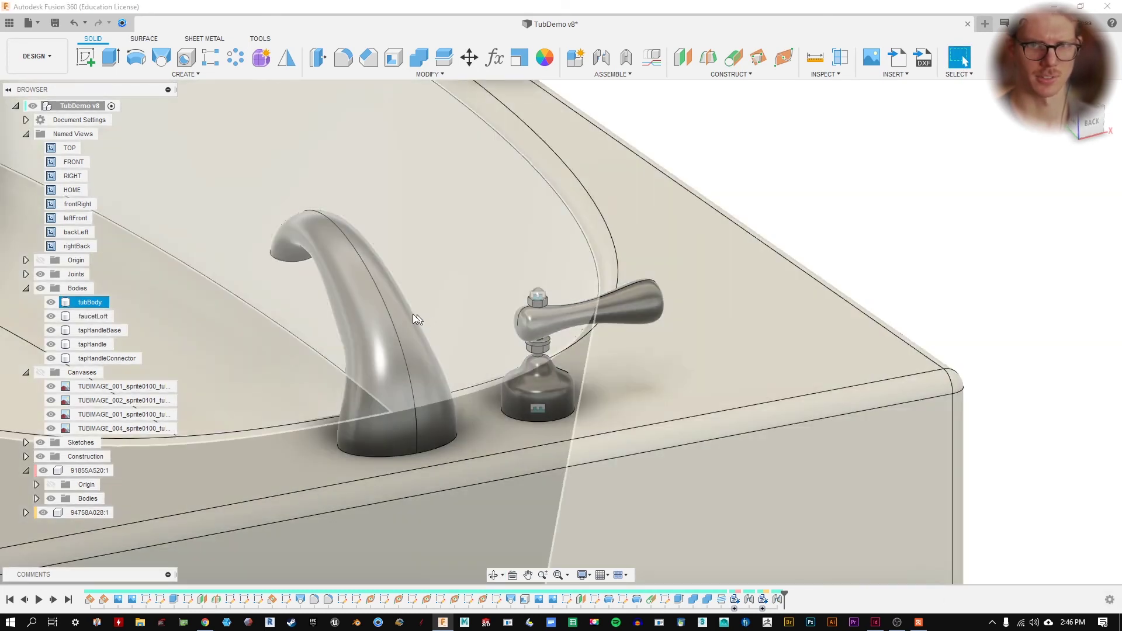
# - Examine the tap handle assembly beside the faucet and check the joints listed in the design
pyautogui.keyDown('shift'); pyautogui.moveTo(413, 314); pyautogui.dragTo(594, 306, button='middle'); pyautogui.keyUp('shift')
pyautogui.moveTo(487, 376); pyautogui.dragTo(570, 312, button='middle')
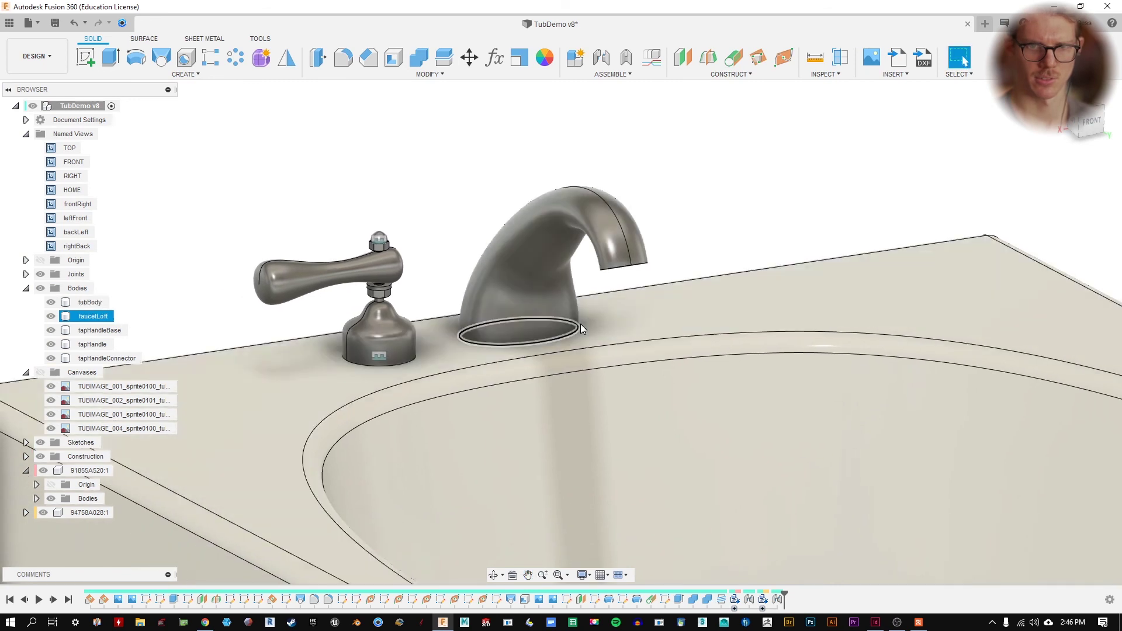
pyautogui.scroll(-3, 578, 323)
pyautogui.moveTo(503, 202); pyautogui.dragTo(455, 218, button='middle')
pyautogui.scroll(5, 397, 319)
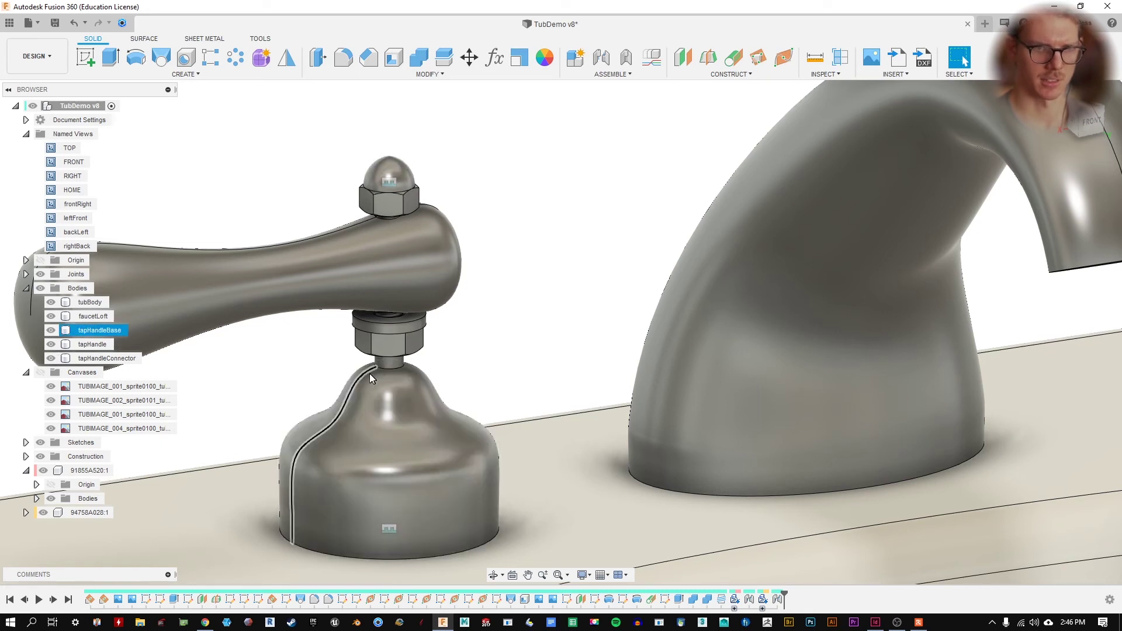
pyautogui.click(26, 274)
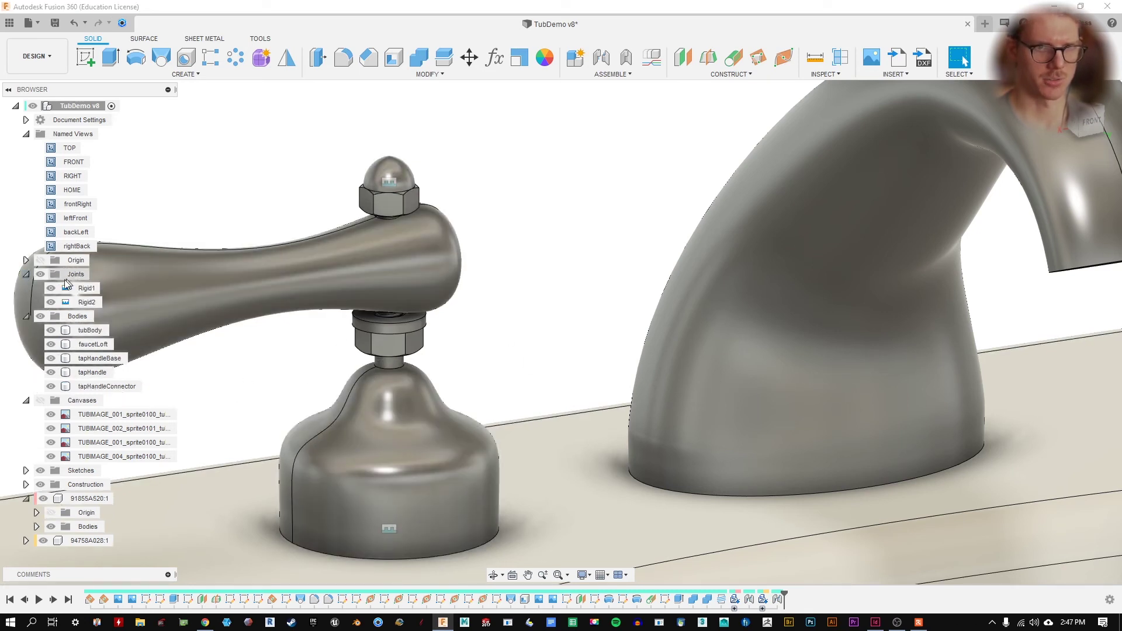
pyautogui.click(27, 274)
pyautogui.click(92, 345)
pyautogui.scroll(-3, 280, 260)
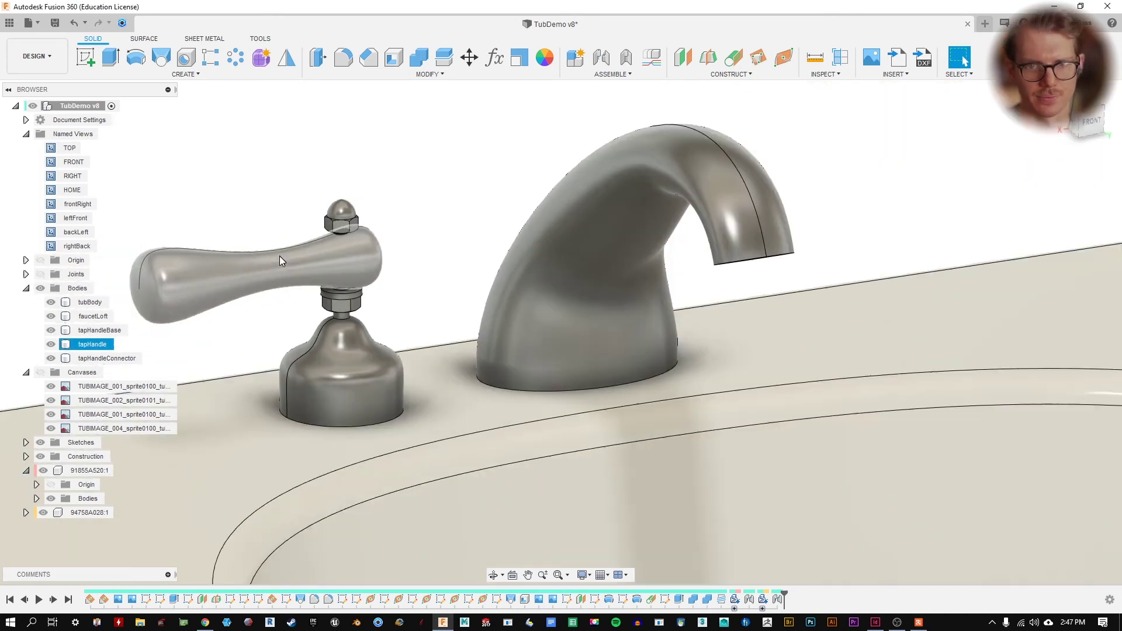
pyautogui.scroll(-2, 279, 260)
pyautogui.press('Escape')
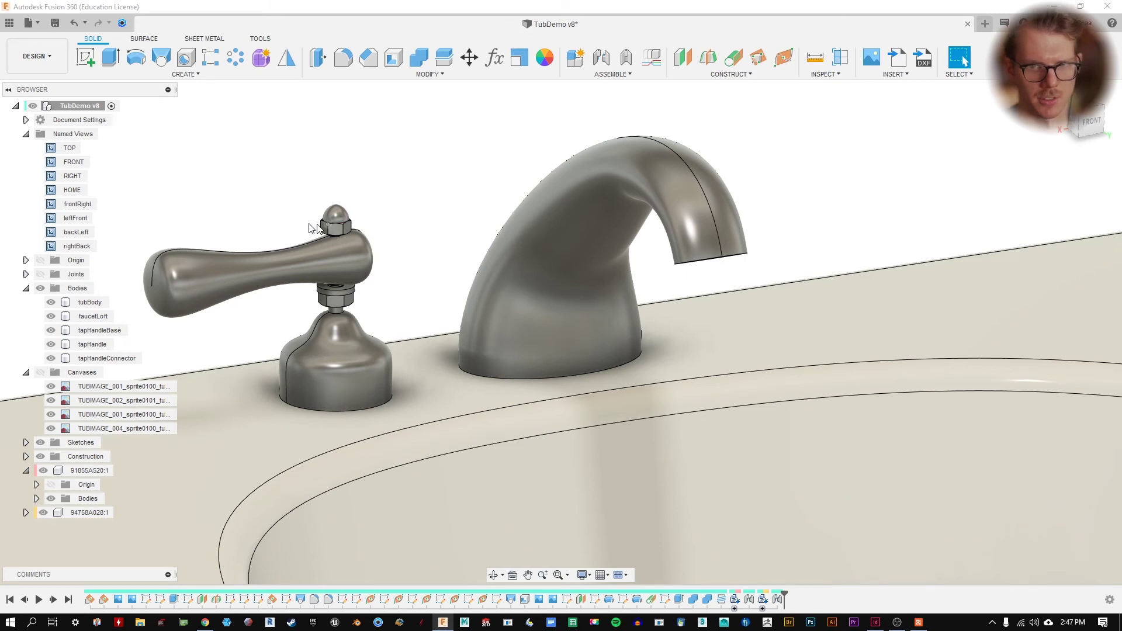
pyautogui.moveTo(237, 171); pyautogui.dragTo(318, 176, button='middle')
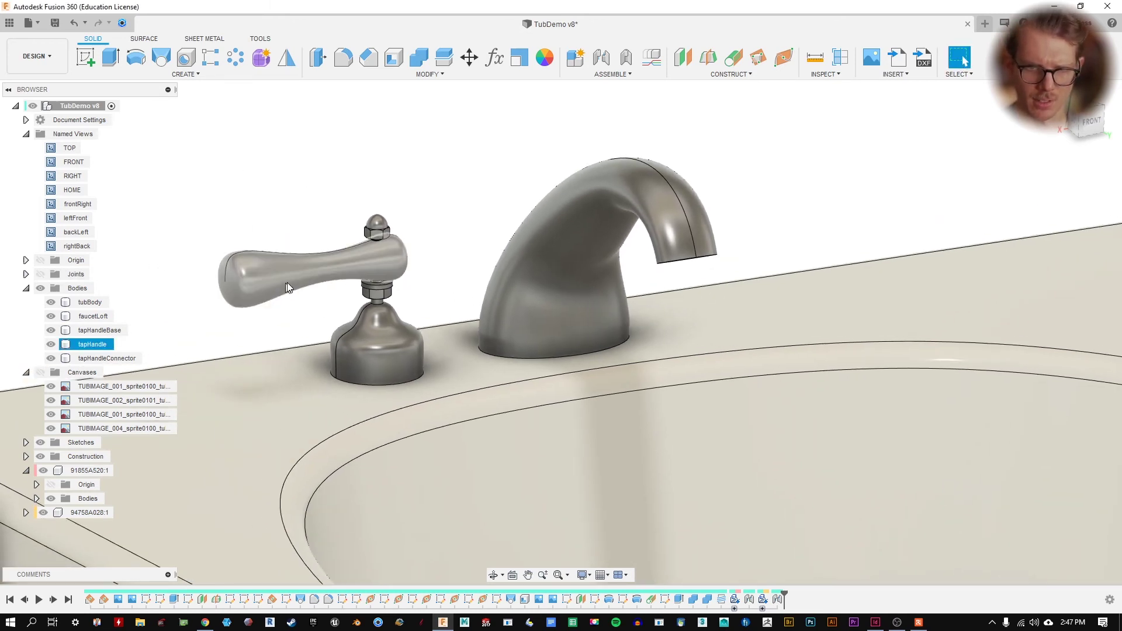
pyautogui.click(338, 355)
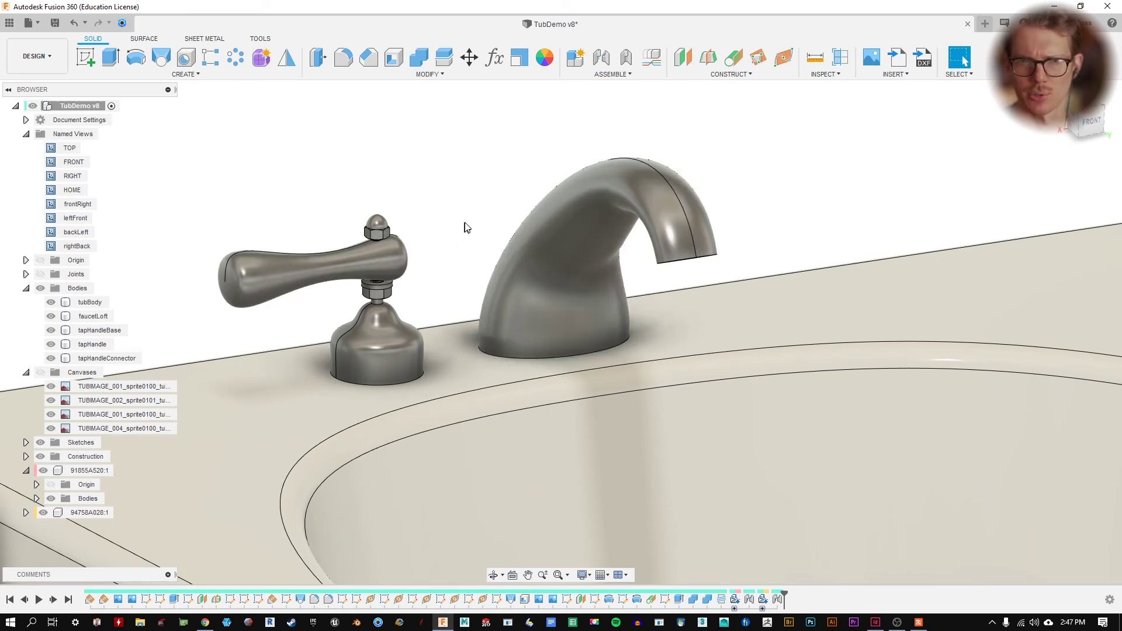
pyautogui.moveTo(463, 226); pyautogui.dragTo(481, 239, button='middle')
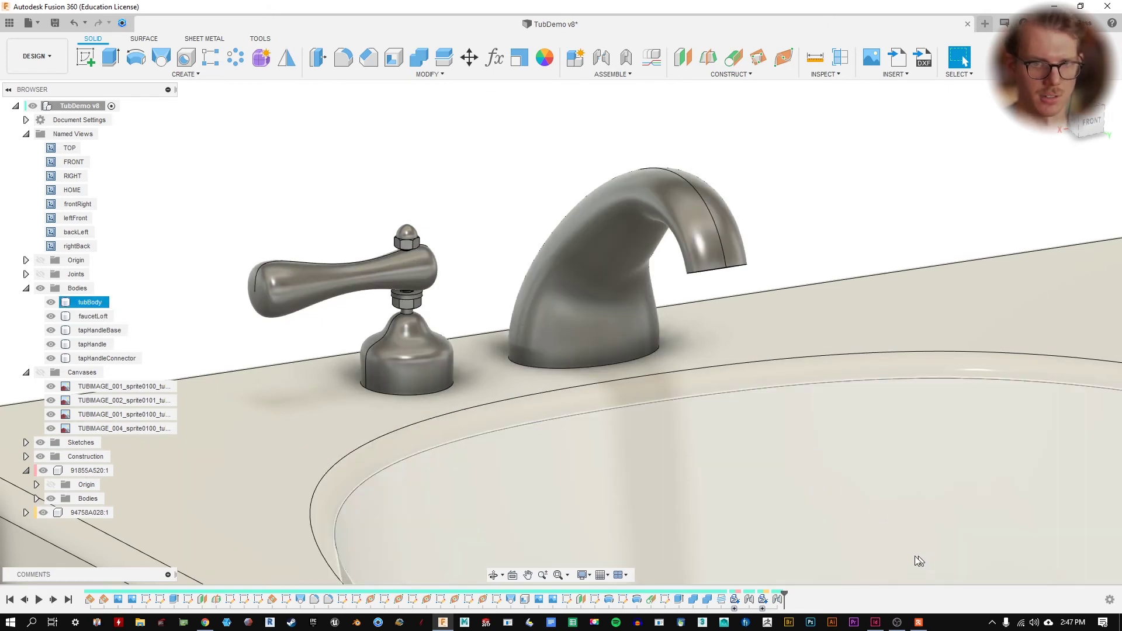
pyautogui.click(26, 471)
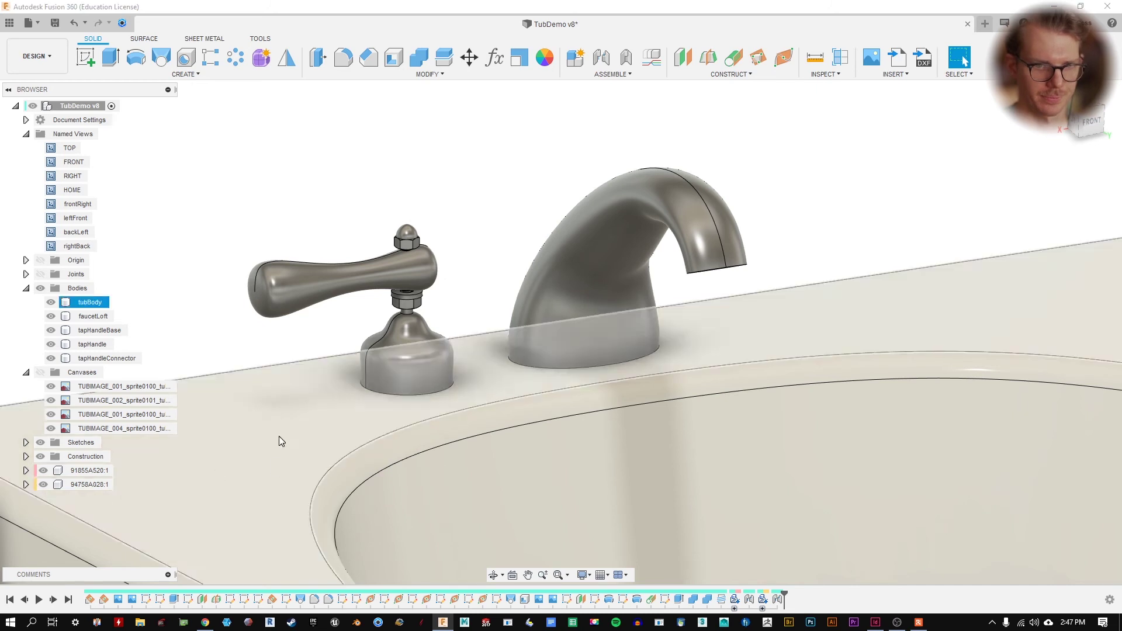
pyautogui.click(185, 75)
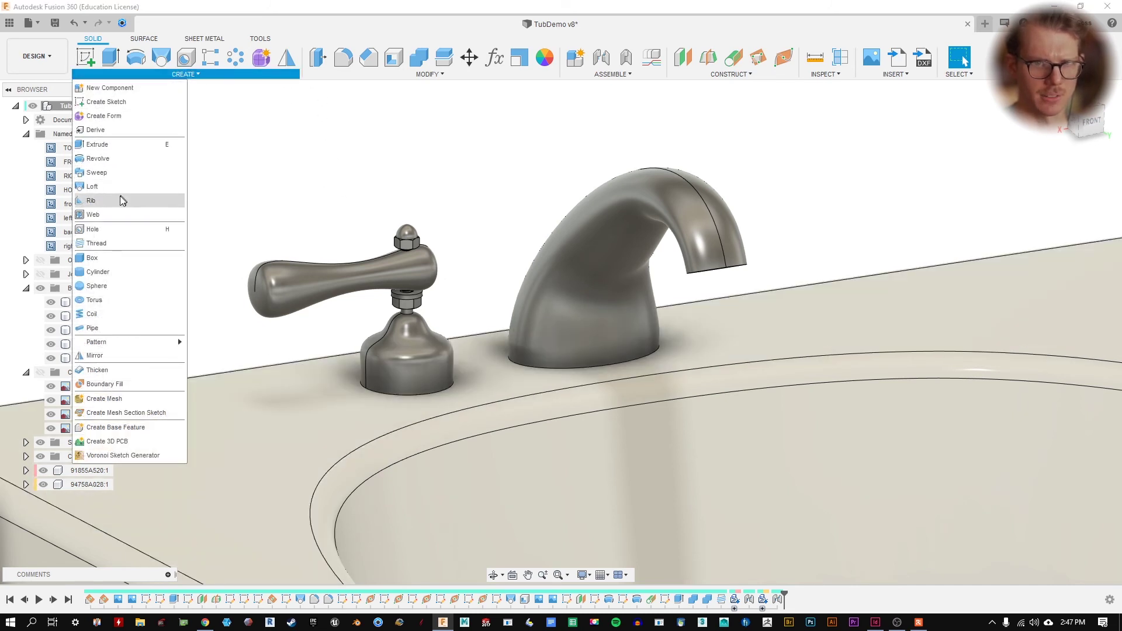
pyautogui.click(133, 355)
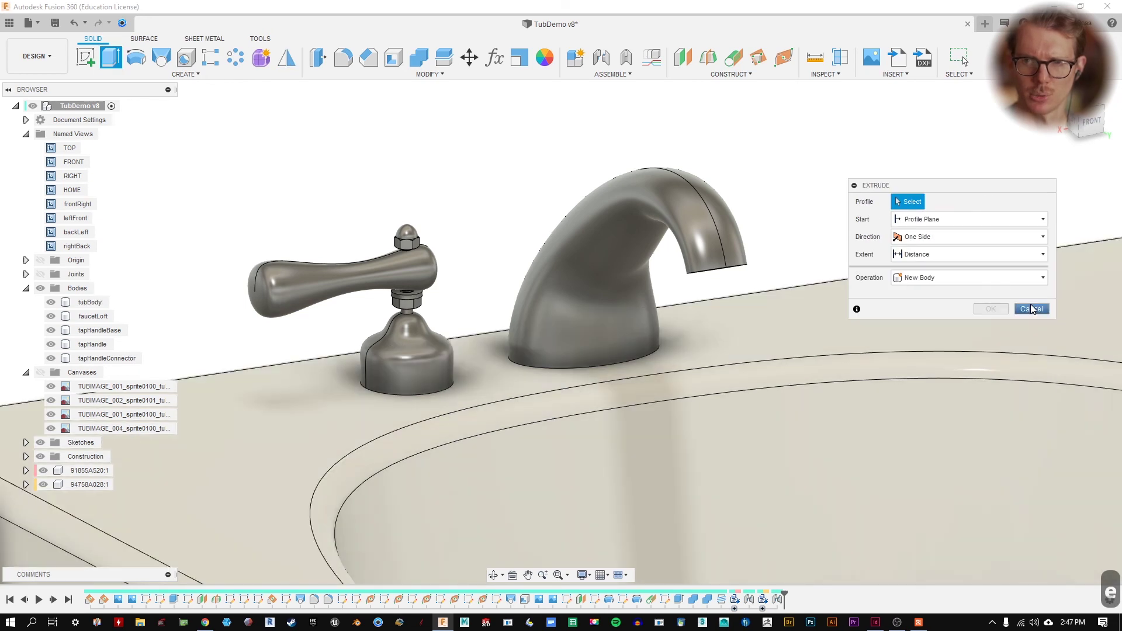
pyautogui.press('Escape')
pyautogui.click(185, 75)
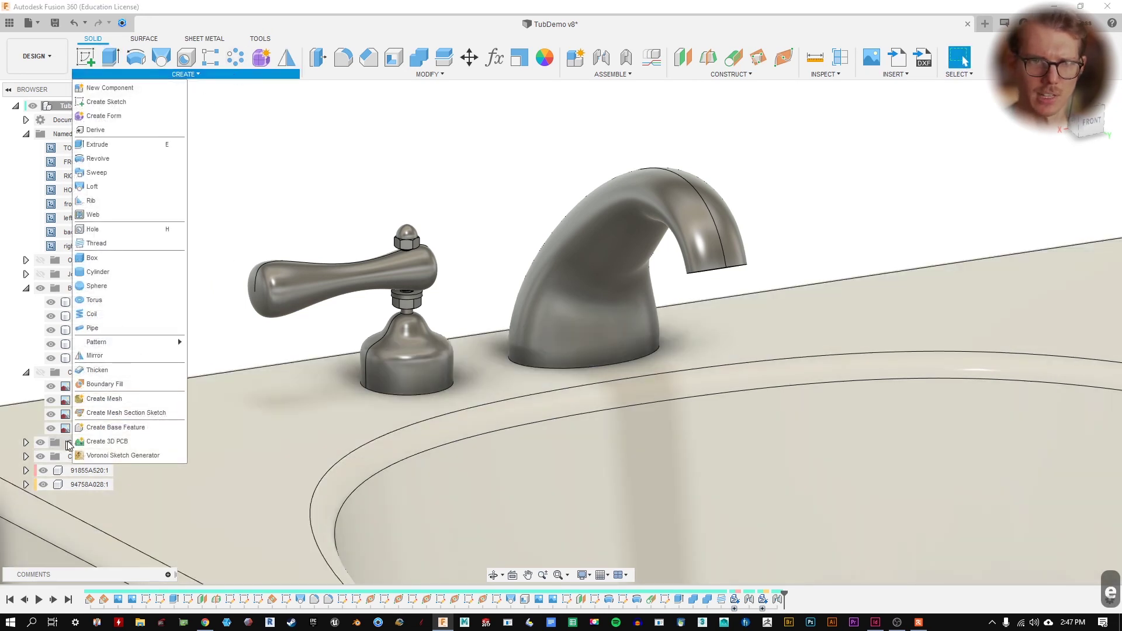
pyautogui.click(133, 355)
pyautogui.click(967, 201)
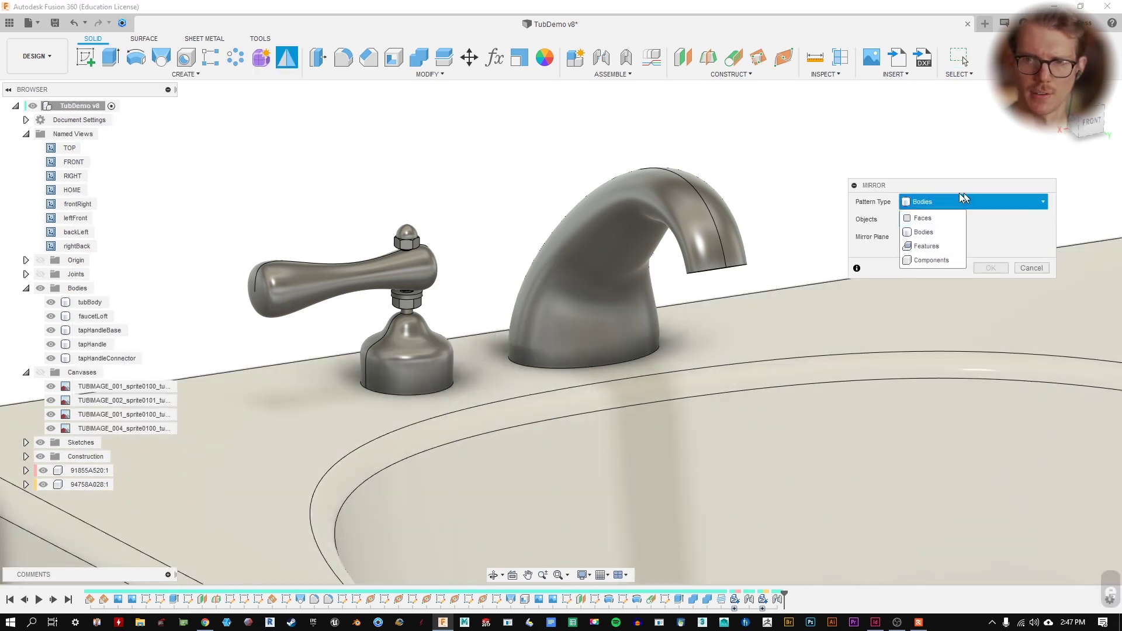
pyautogui.click(953, 233)
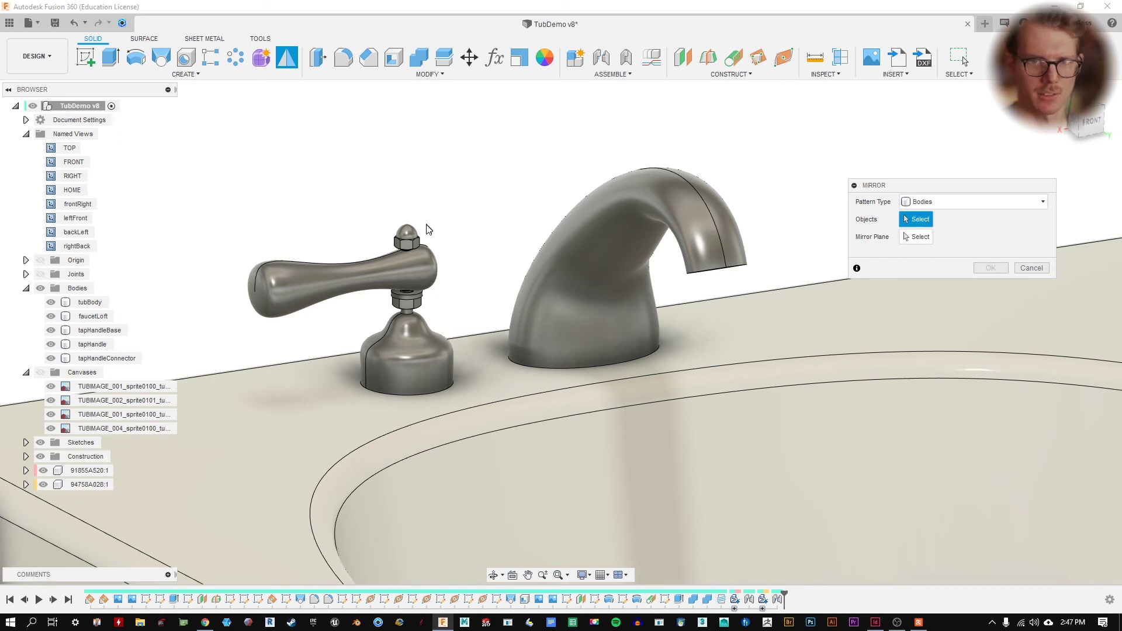
pyautogui.click(418, 243)
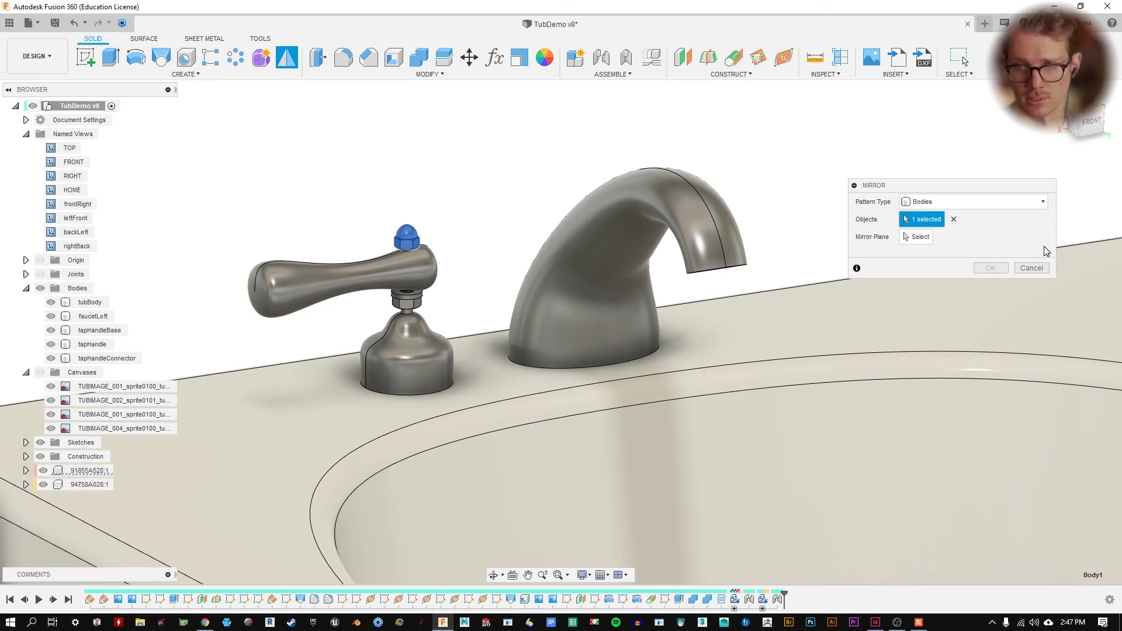
pyautogui.click(973, 202)
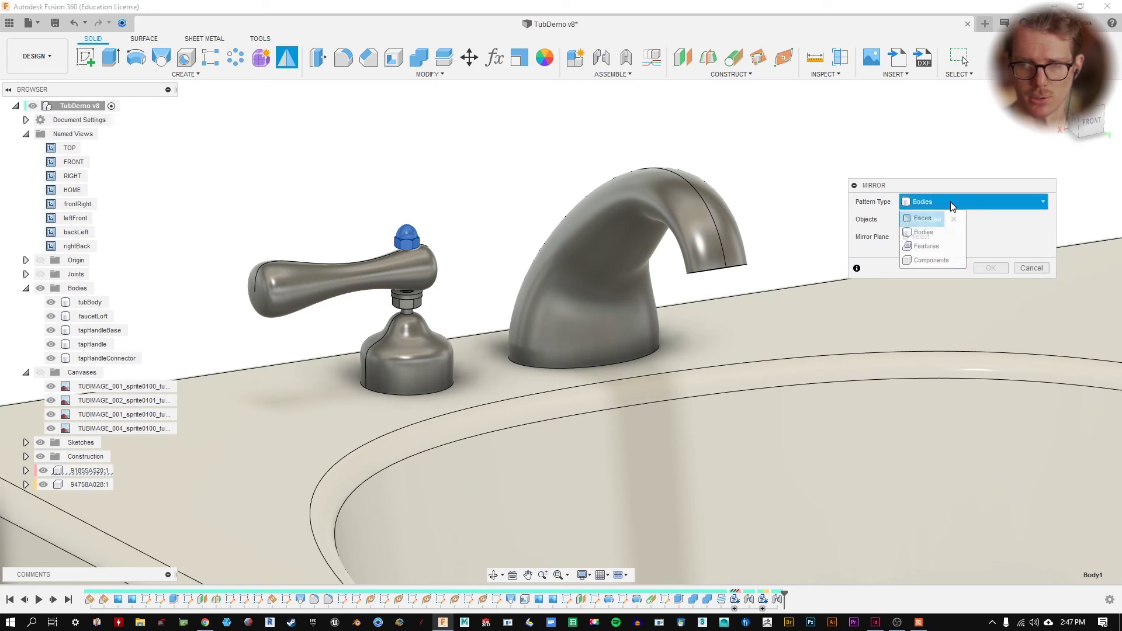
pyautogui.click(926, 257)
pyautogui.click(406, 236)
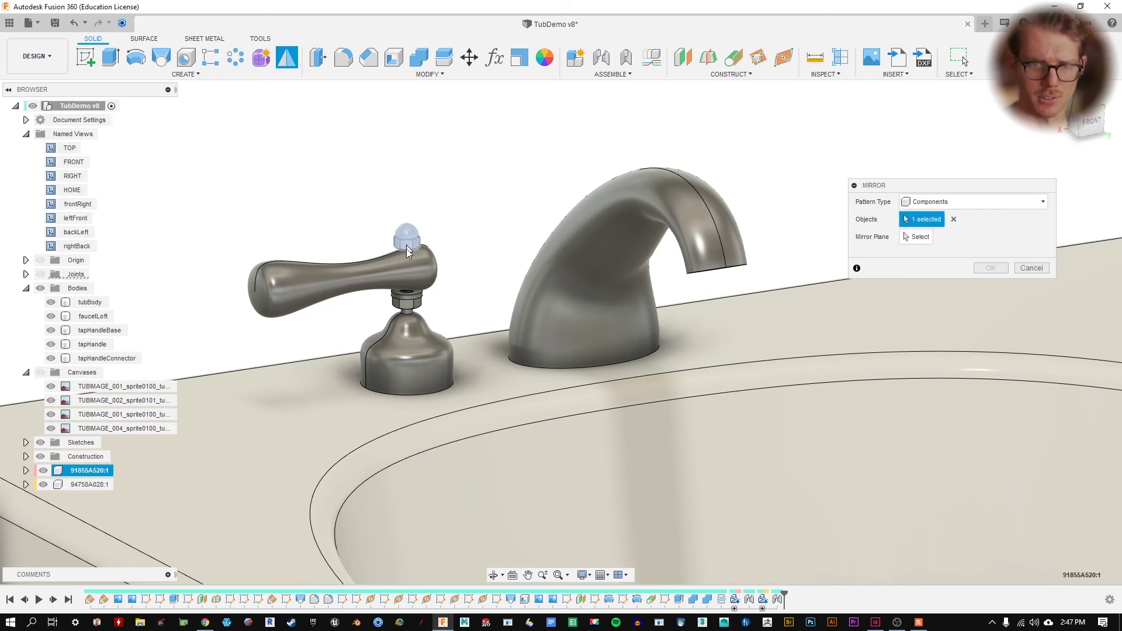
pyautogui.click(407, 306)
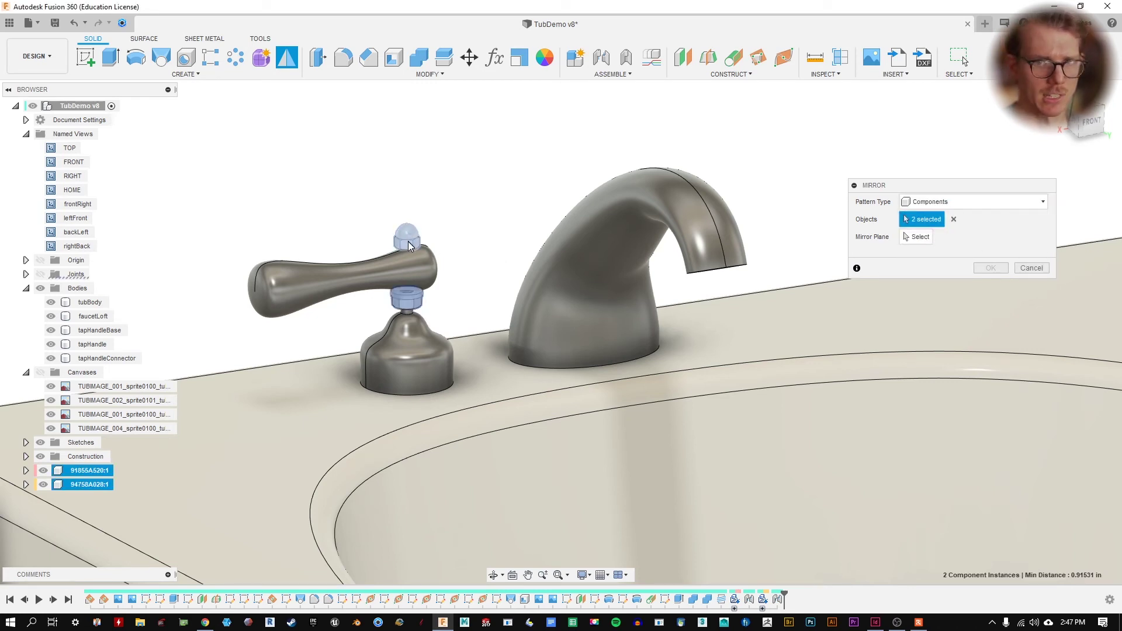
pyautogui.click(410, 303)
pyautogui.click(411, 307)
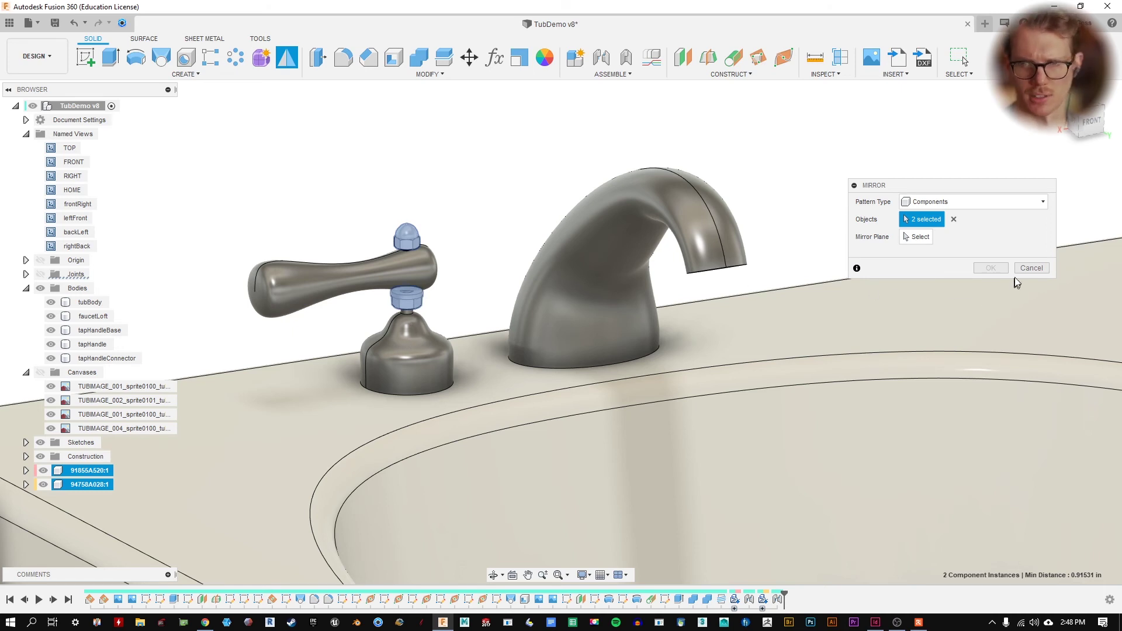
pyautogui.click(1031, 268)
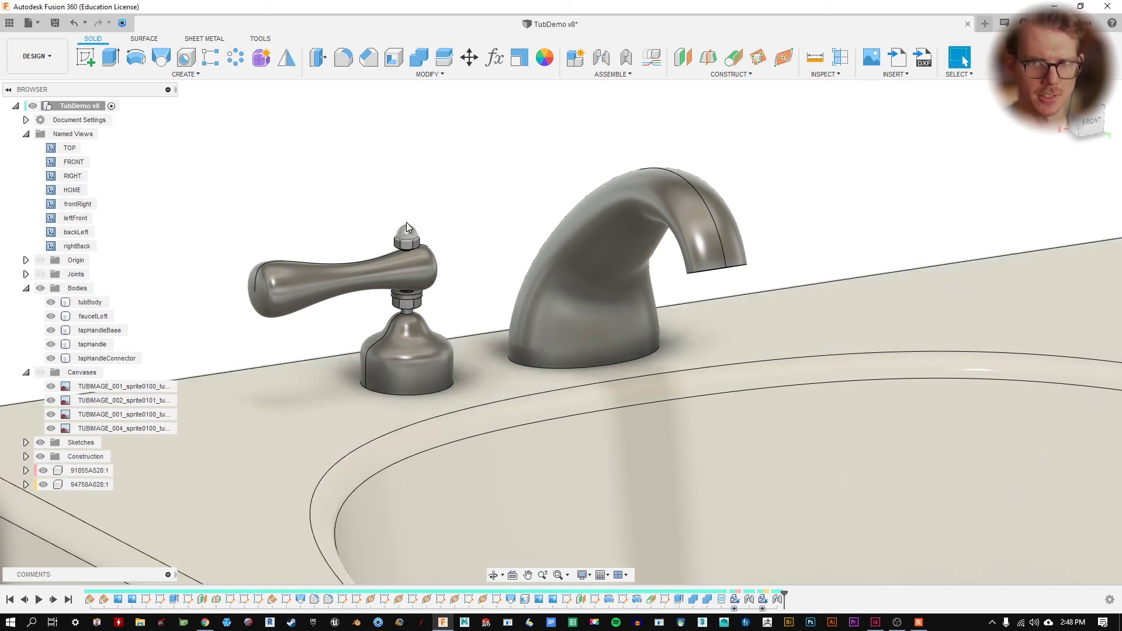
# - Convert all five bodies, tubBody through tapHandleConnector, into components in one operation, and undo the conversion
pyautogui.scroll(2, 406, 223)
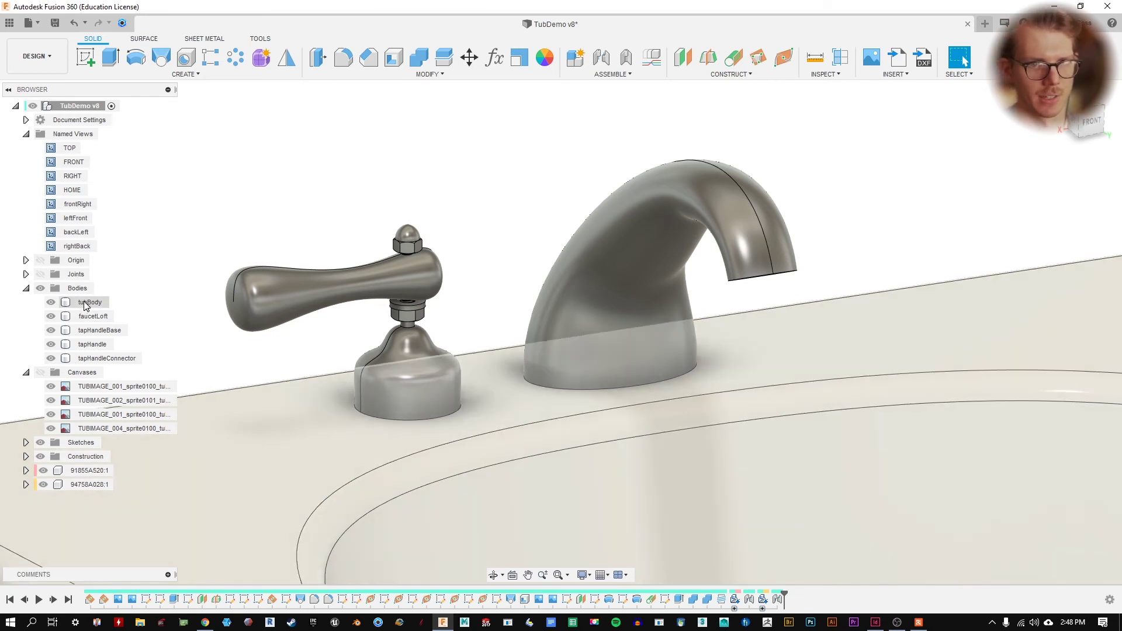
pyautogui.click(94, 302)
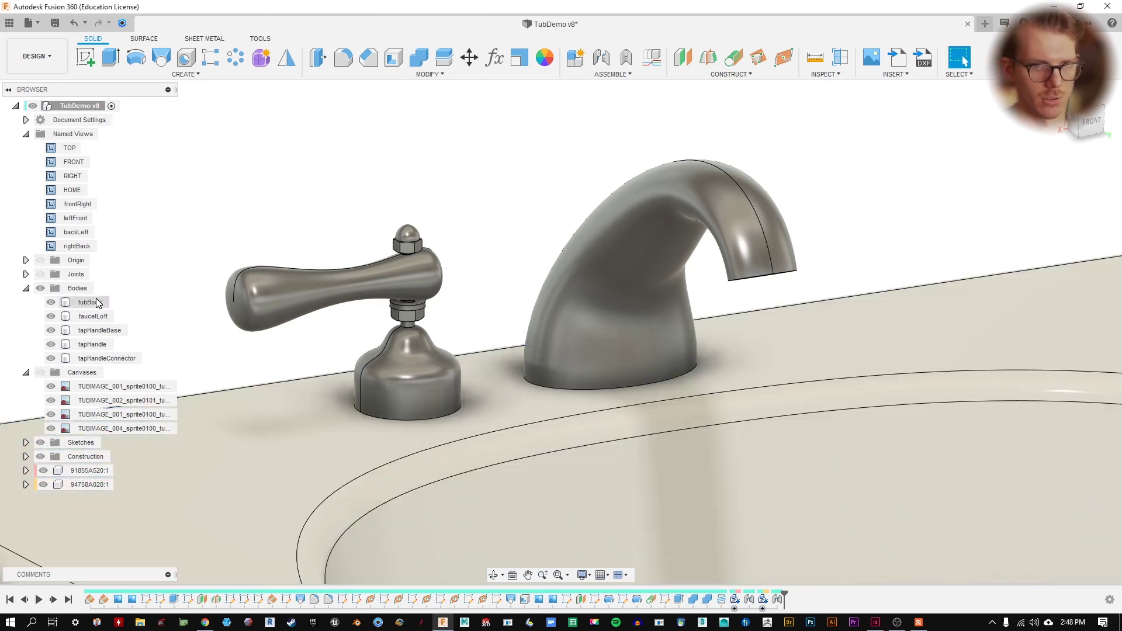
pyautogui.rightClick(82, 308)
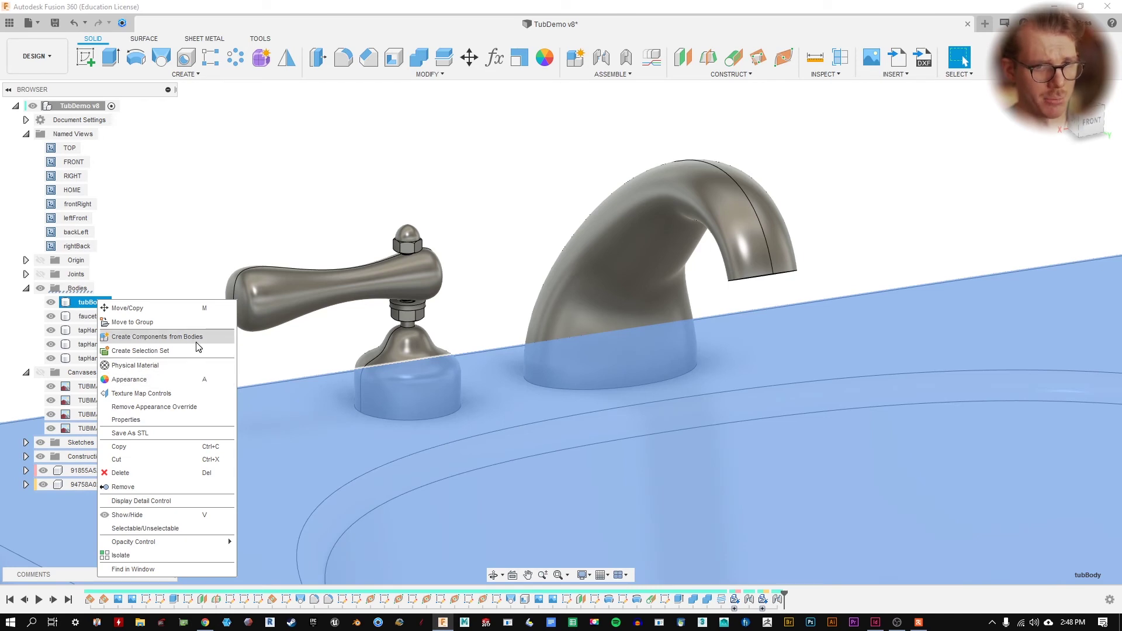
pyautogui.click(194, 238)
pyautogui.keyDown('shift'); pyautogui.click(98, 359); pyautogui.keyUp('shift')
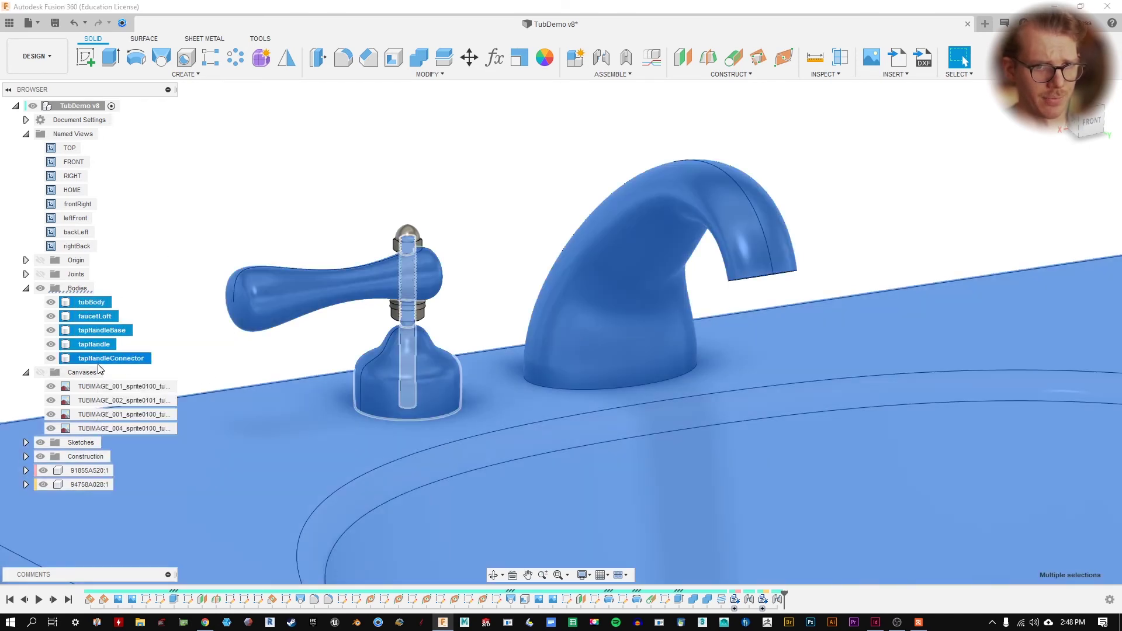
pyautogui.rightClick(99, 360)
pyautogui.click(213, 397)
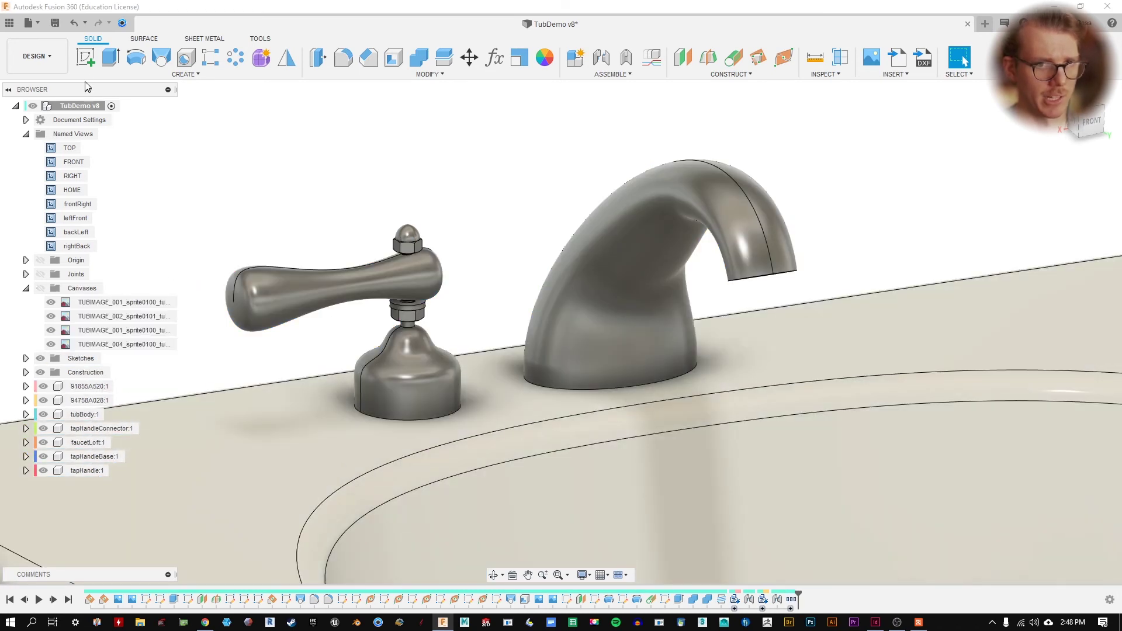
pyautogui.click(73, 23)
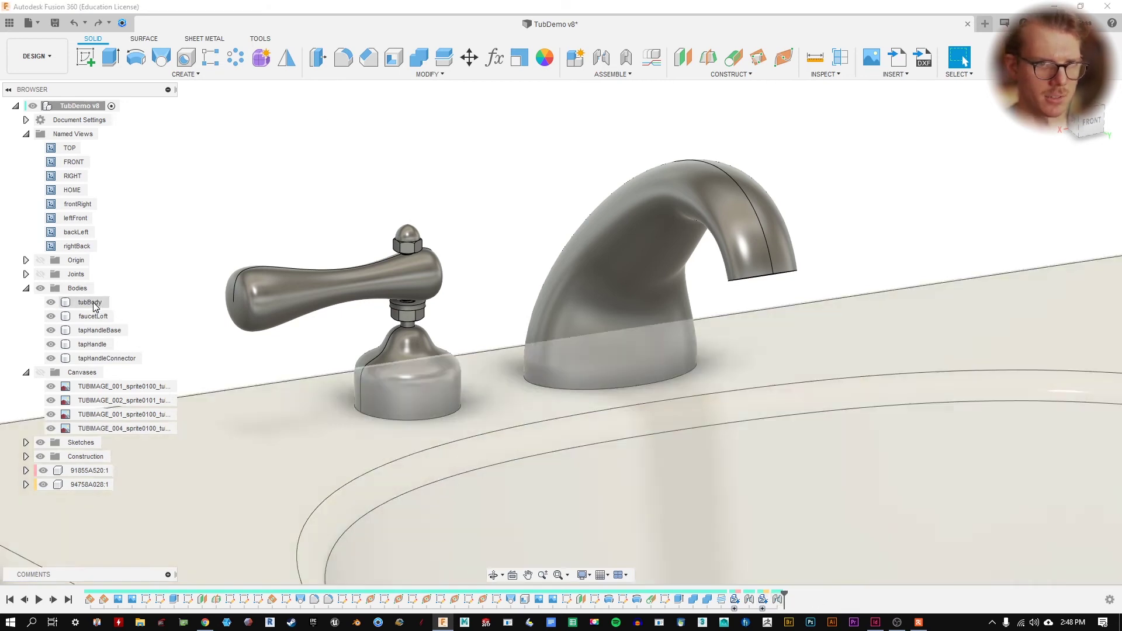
# - Convert the five bodies, tubBody through tapHandleConnector, into components one body at a time
pyautogui.rightClick(91, 302)
pyautogui.click(126, 342)
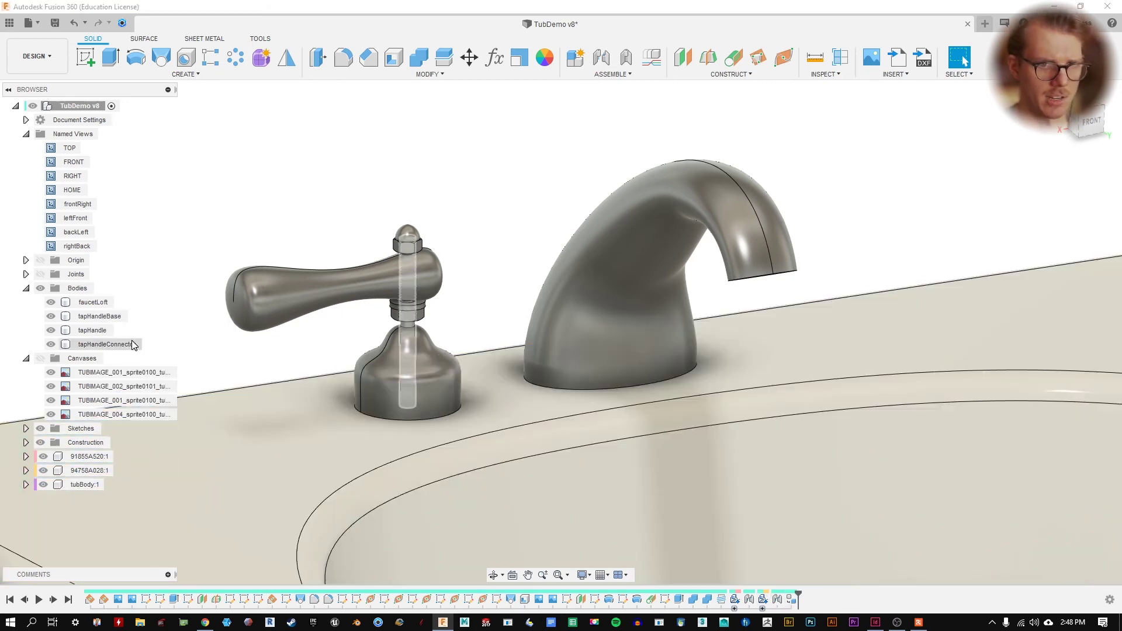
pyautogui.rightClick(98, 301)
pyautogui.click(153, 335)
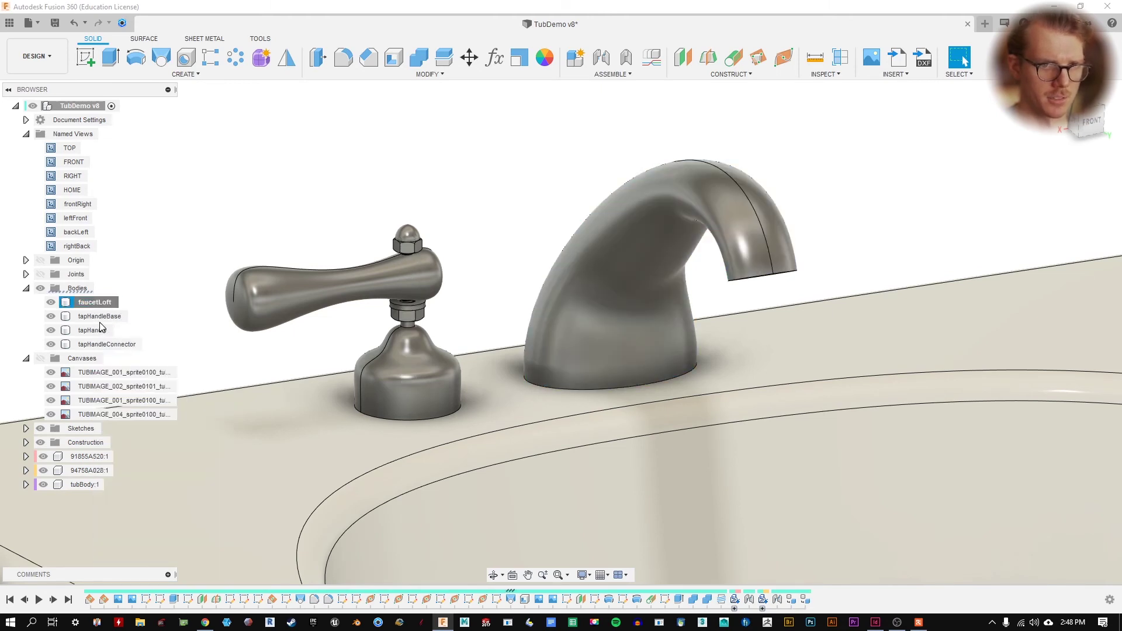
pyautogui.rightClick(97, 309)
pyautogui.click(153, 344)
pyautogui.rightClick(98, 308)
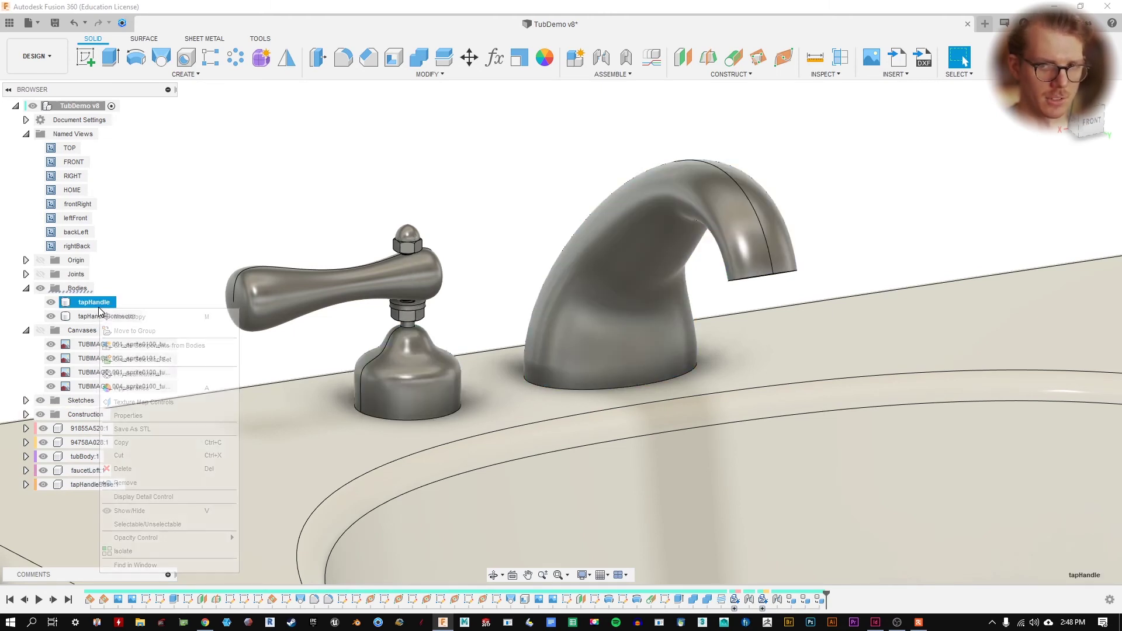
pyautogui.click(126, 345)
pyautogui.rightClick(97, 302)
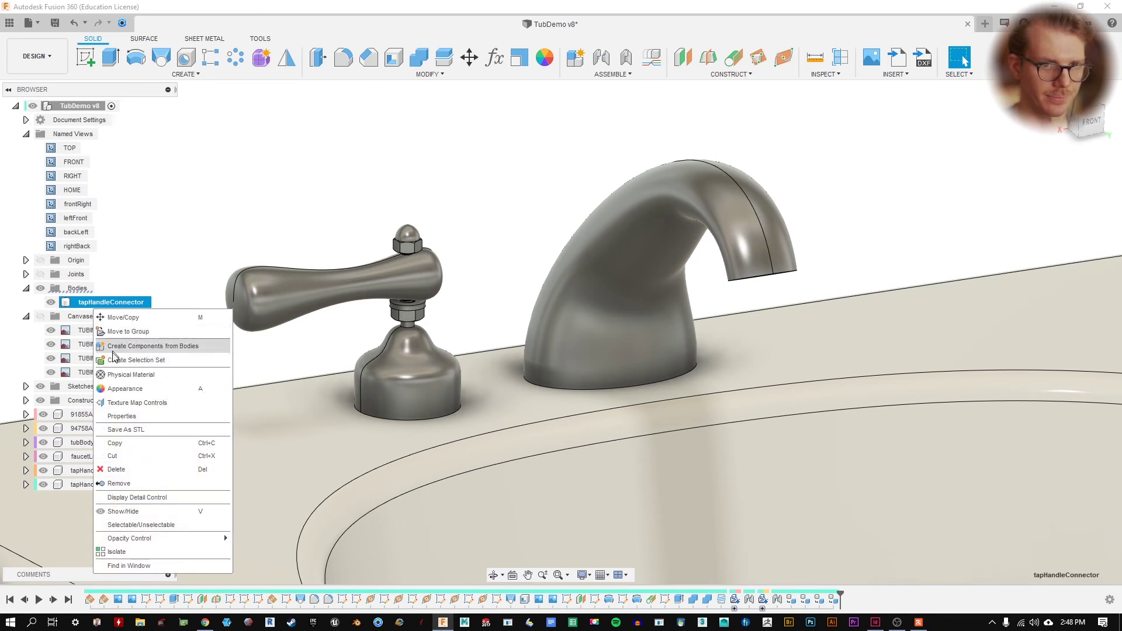
pyautogui.click(122, 346)
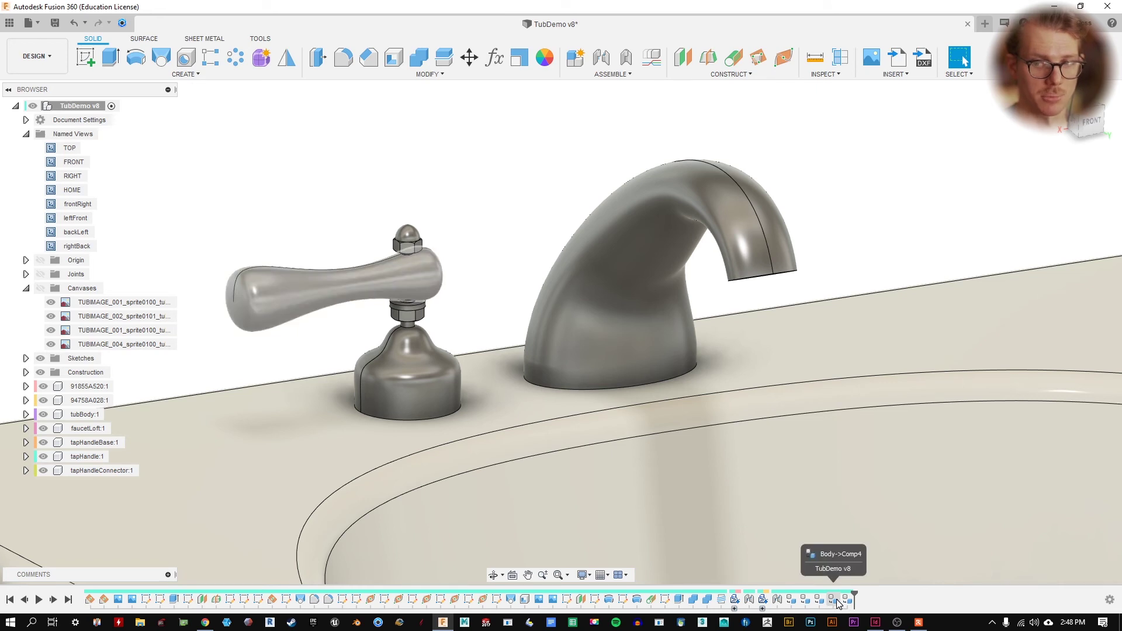
# - Undo the five separate body-to-component conversions
pyautogui.click(75, 25)
pyautogui.click(75, 24)
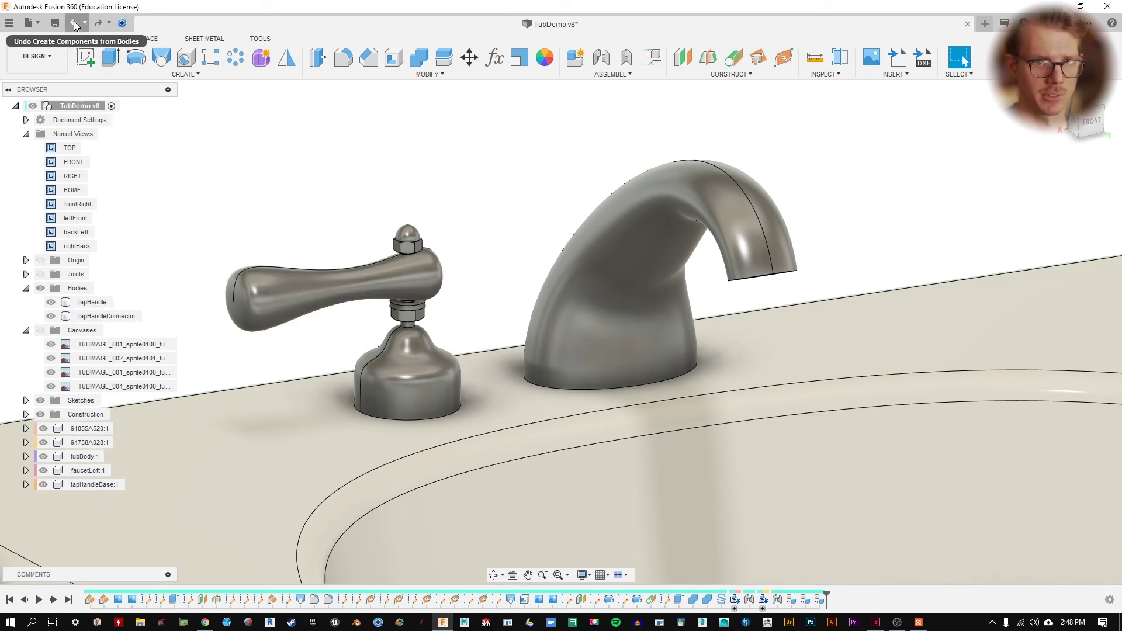
pyautogui.click(75, 25)
pyautogui.click(75, 24)
pyautogui.click(75, 25)
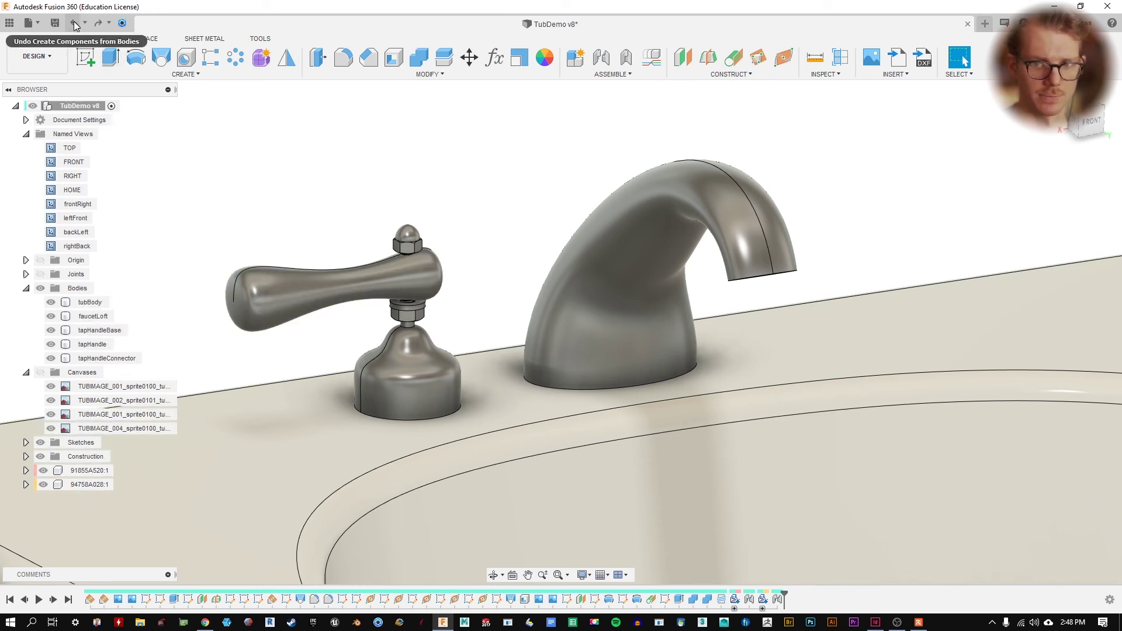
# - Convert tubBody, faucetLoft, tapHandleBase, tapHandle and tapHandleConnector into components together in one operation
pyautogui.click(91, 302)
pyautogui.keyDown('shift'); pyautogui.click(95, 359); pyautogui.keyUp('shift')
pyautogui.rightClick(95, 360)
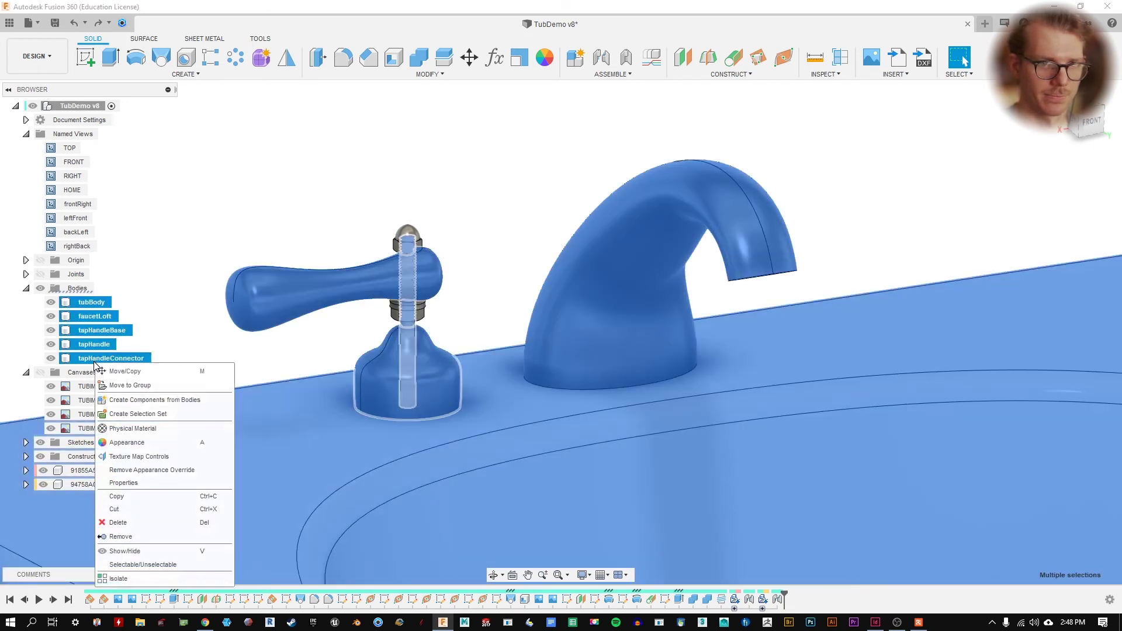
pyautogui.click(134, 401)
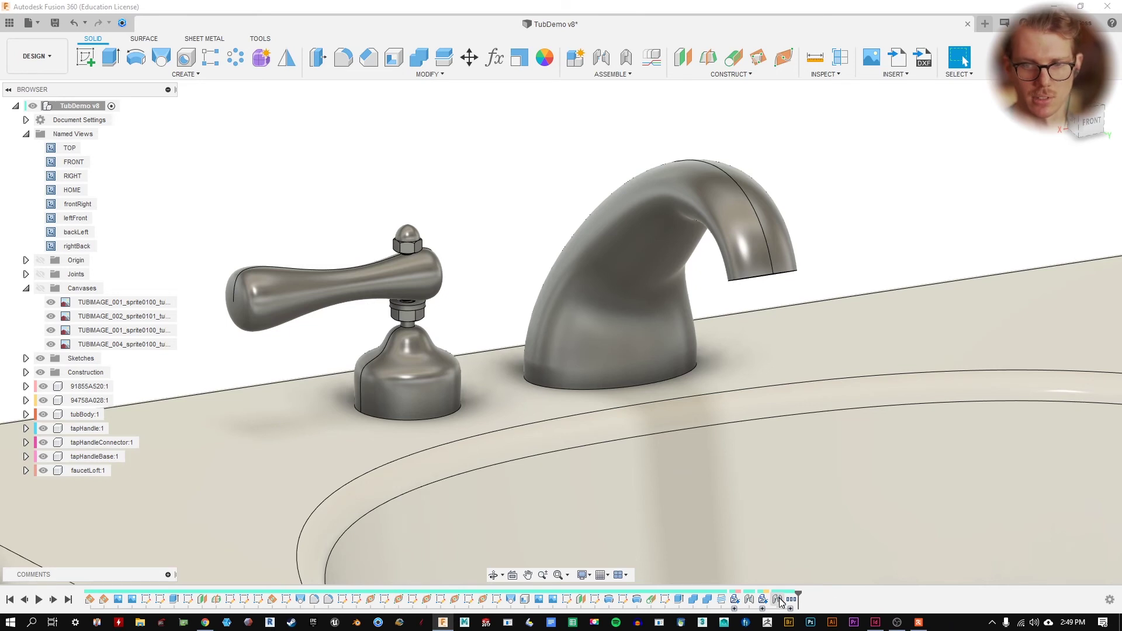
# - Rename the timeline group holding the component conversions as BodyToComp
pyautogui.moveTo(792, 604)
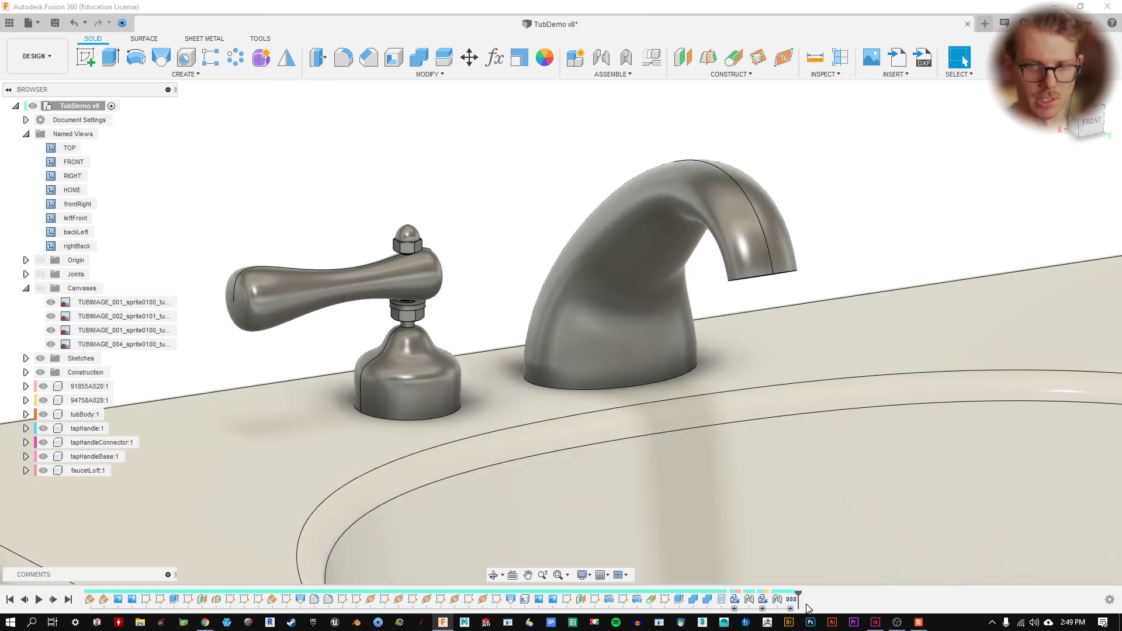
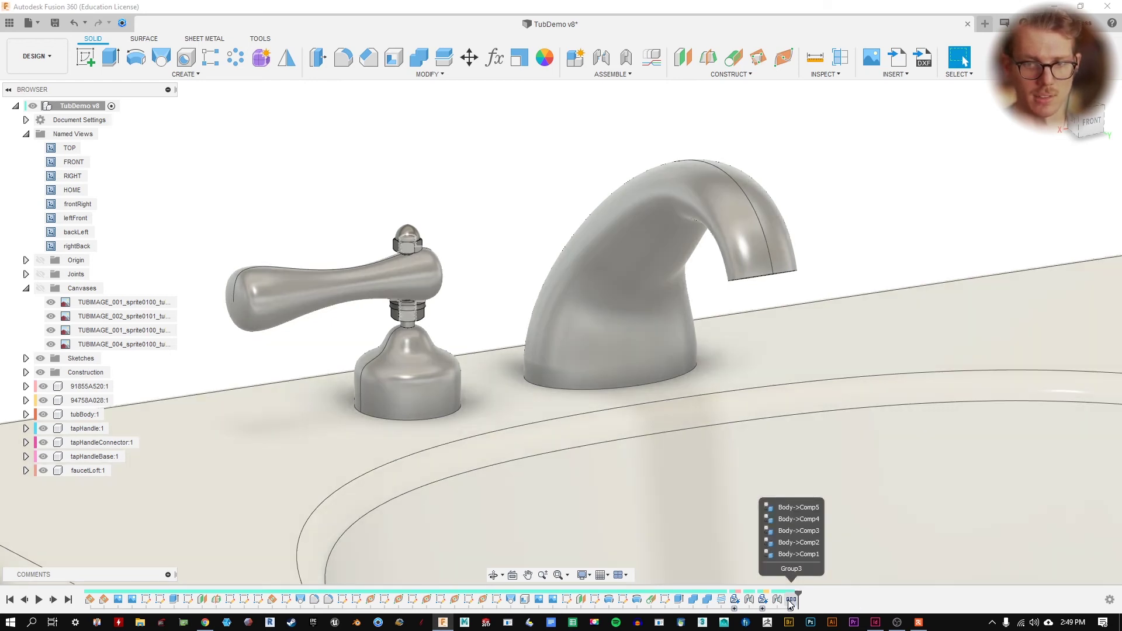
pyautogui.rightClick(790, 604)
pyautogui.click(824, 587)
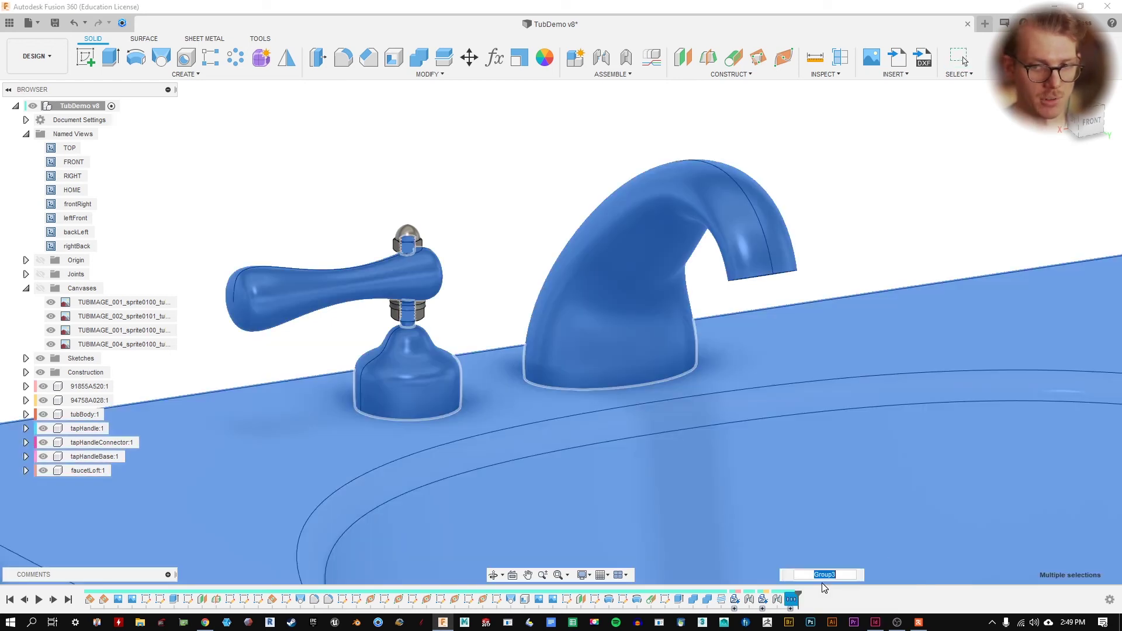
pyautogui.write('BodyTo')
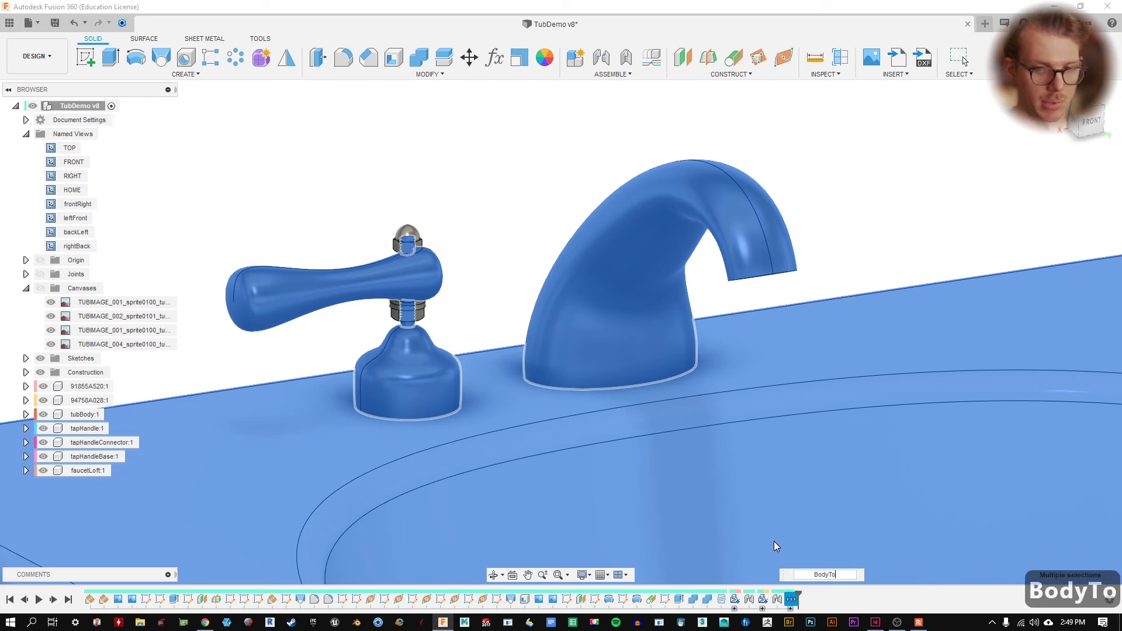
pyautogui.write('Connp')
pyautogui.press('BackSpace')
pyautogui.press('BackSpace')
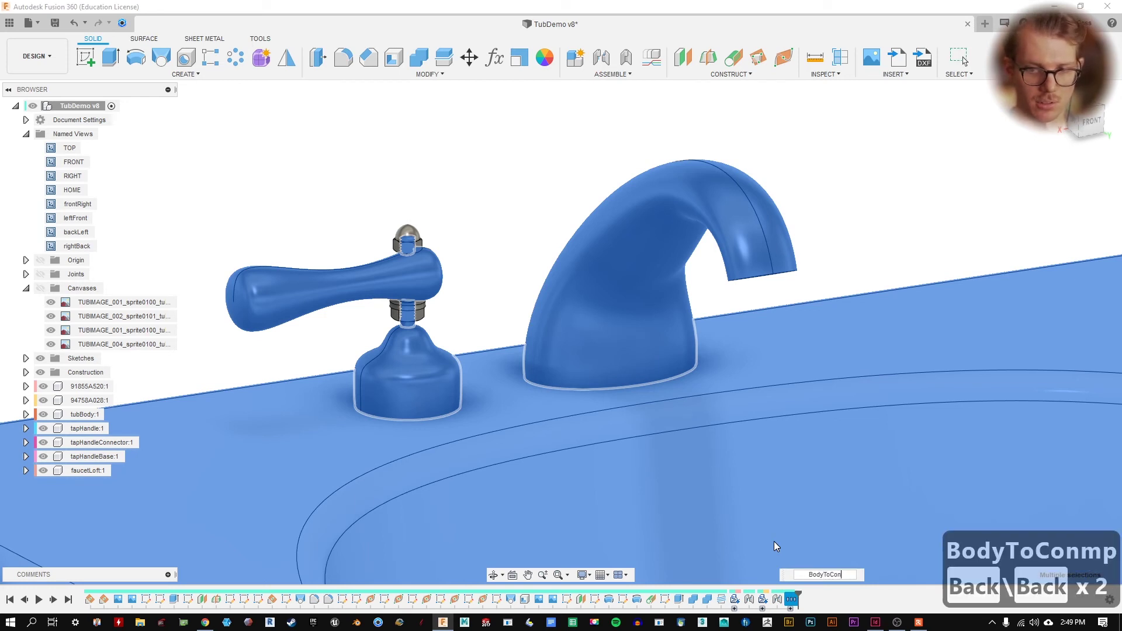
pyautogui.write('mp')
pyautogui.press('Return')
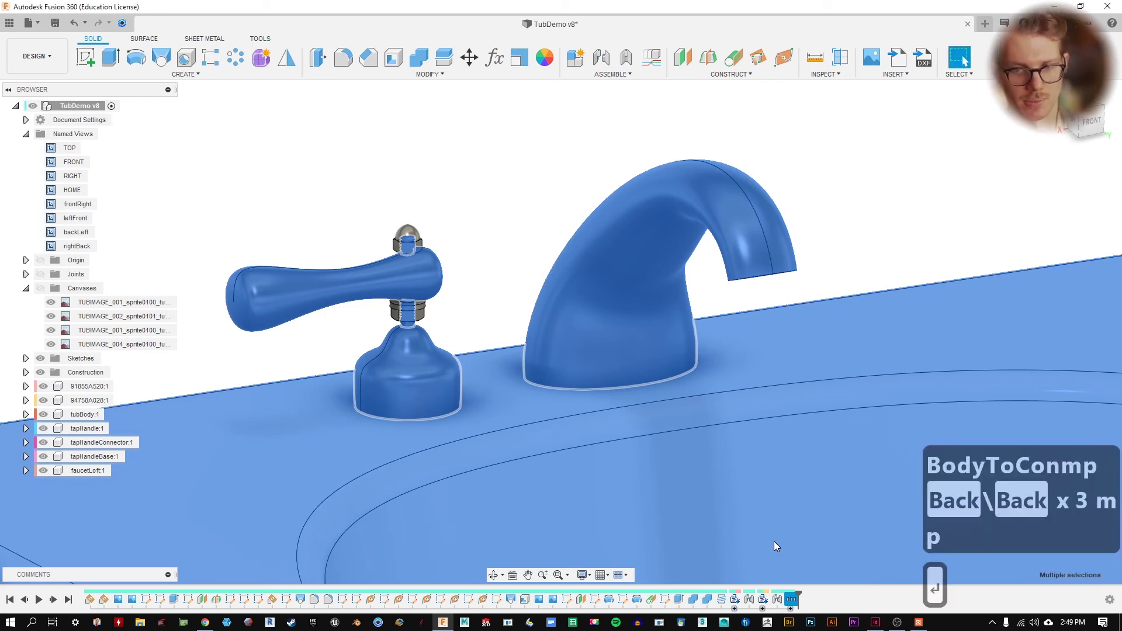
pyautogui.click(497, 200)
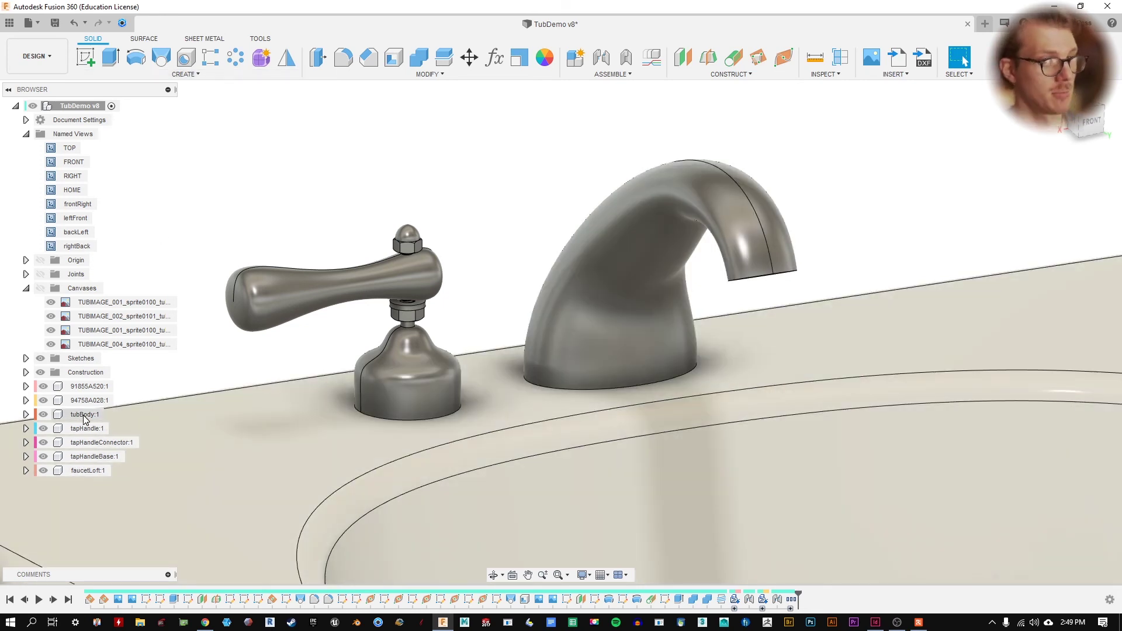
# - Examine the contents of the tapHandle, tubBody and faucetLoft components to check which body each one holds
pyautogui.click(27, 429)
pyautogui.click(36, 456)
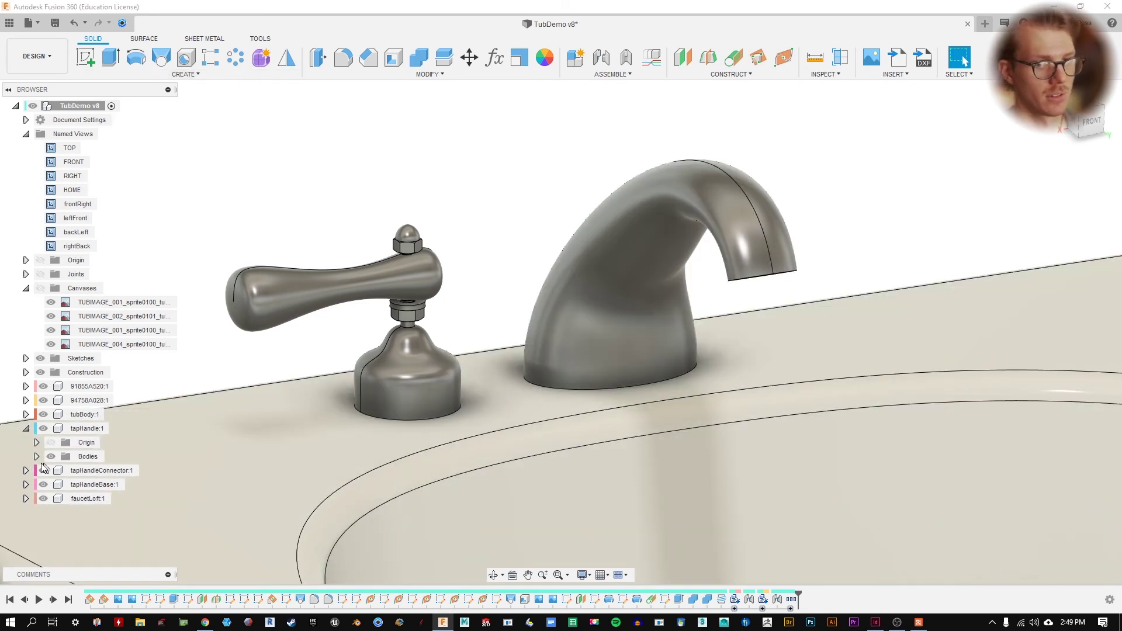
pyautogui.click(186, 409)
pyautogui.click(229, 214)
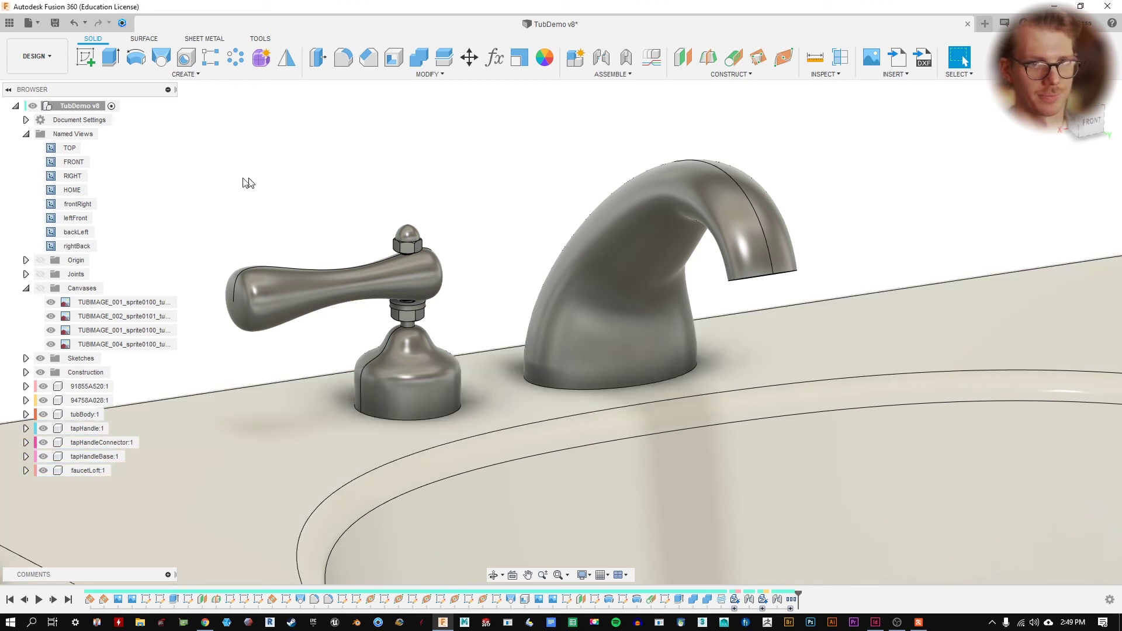
pyautogui.click(26, 414)
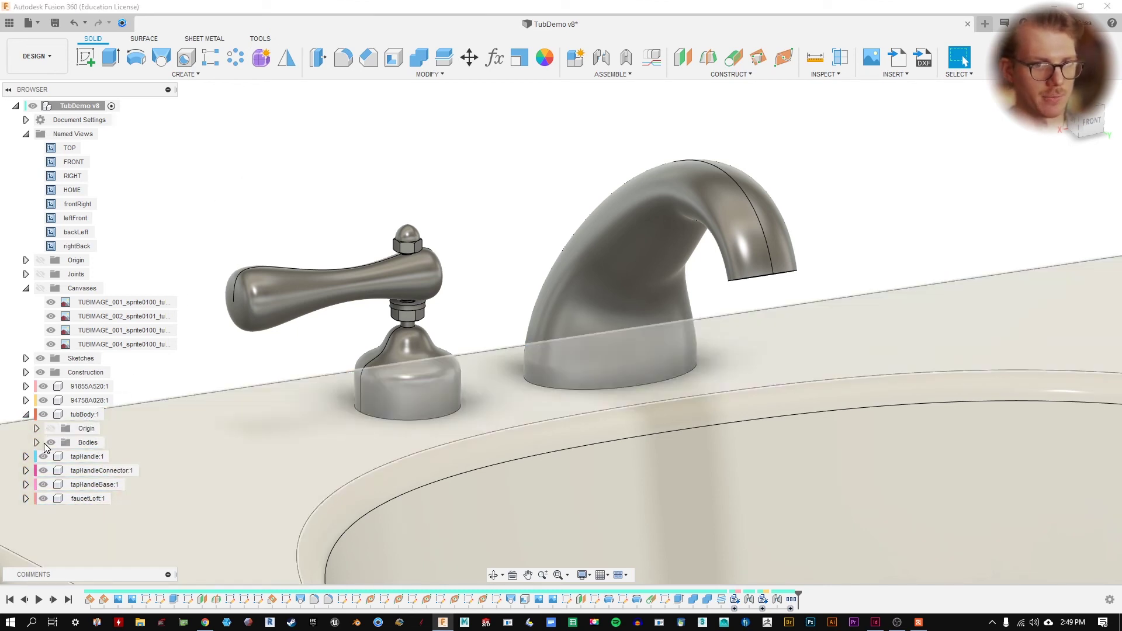
pyautogui.click(36, 442)
pyautogui.click(95, 457)
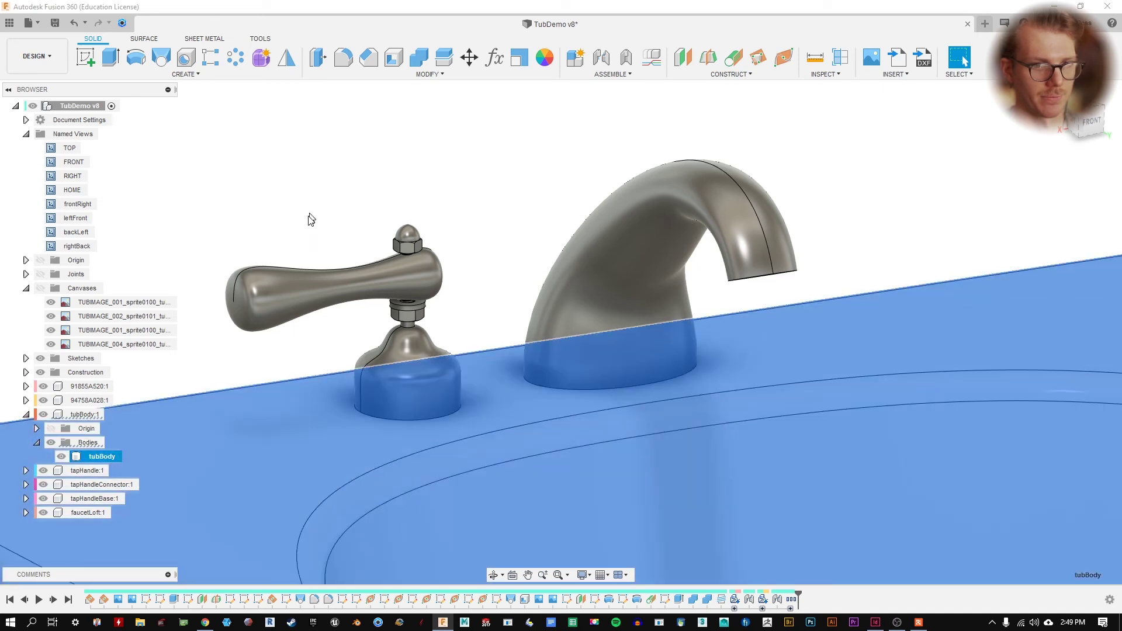
pyautogui.click(26, 414)
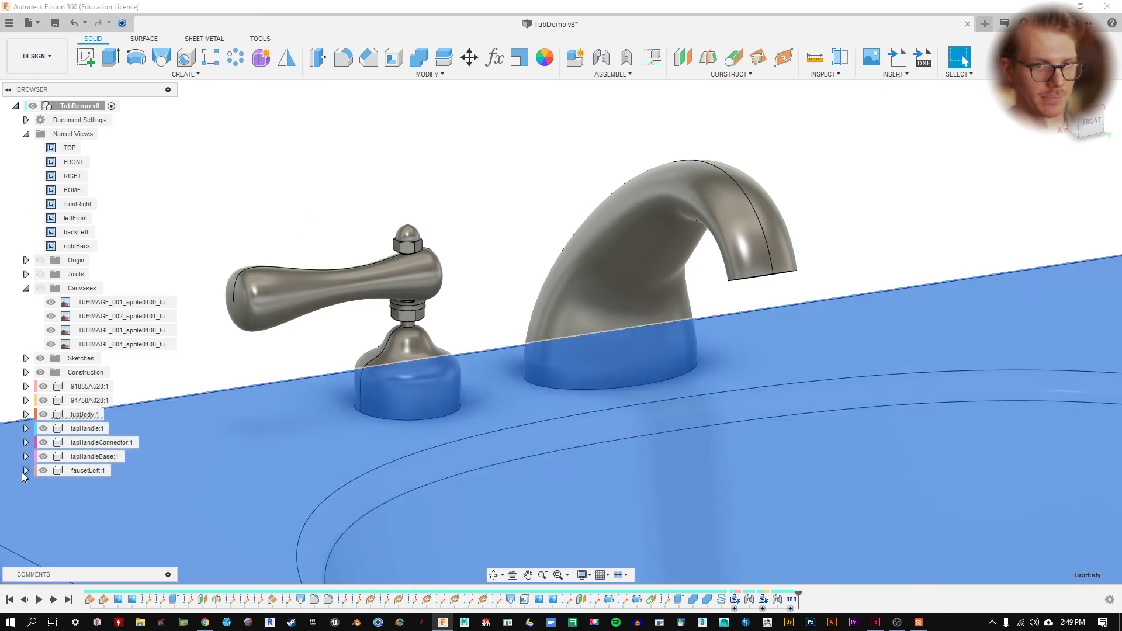
pyautogui.click(26, 471)
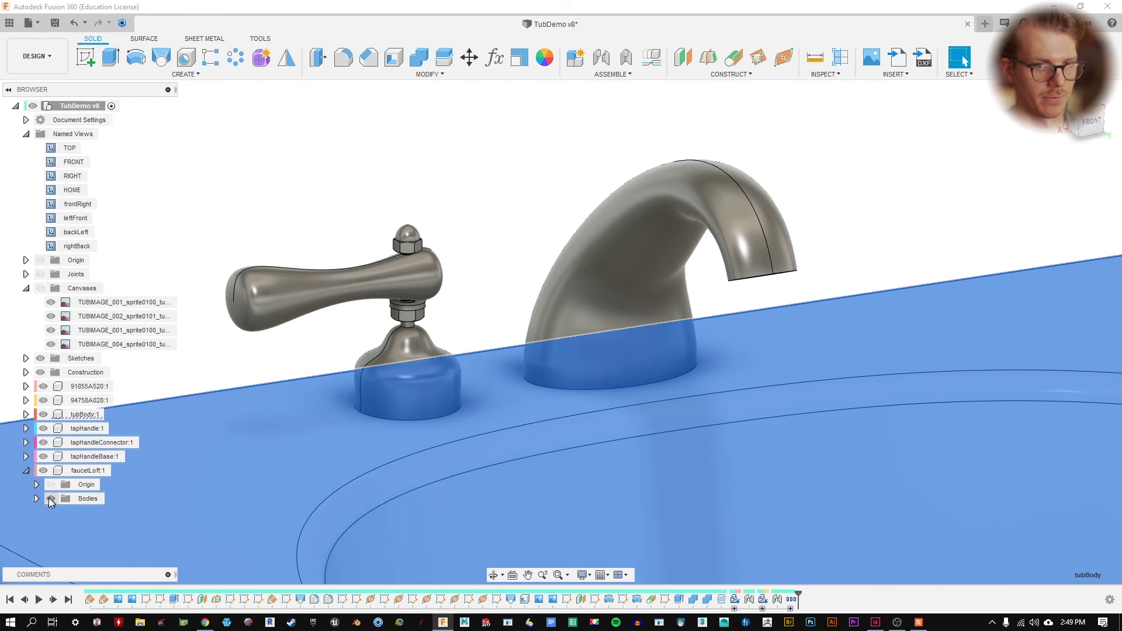
pyautogui.click(36, 499)
pyautogui.click(96, 513)
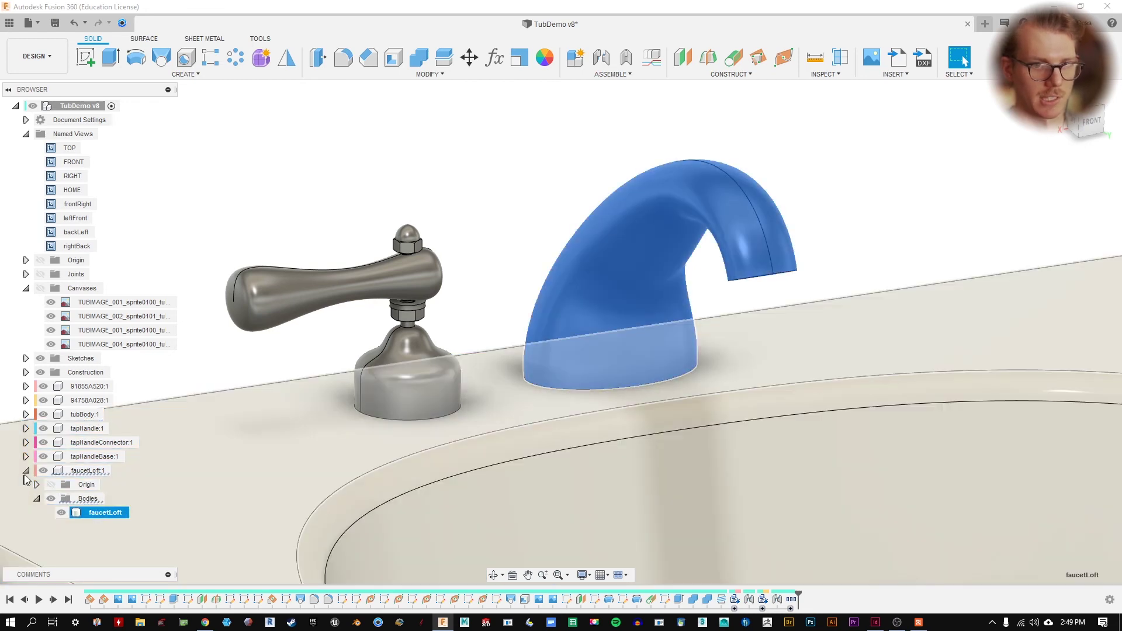
pyautogui.click(26, 471)
pyautogui.click(326, 186)
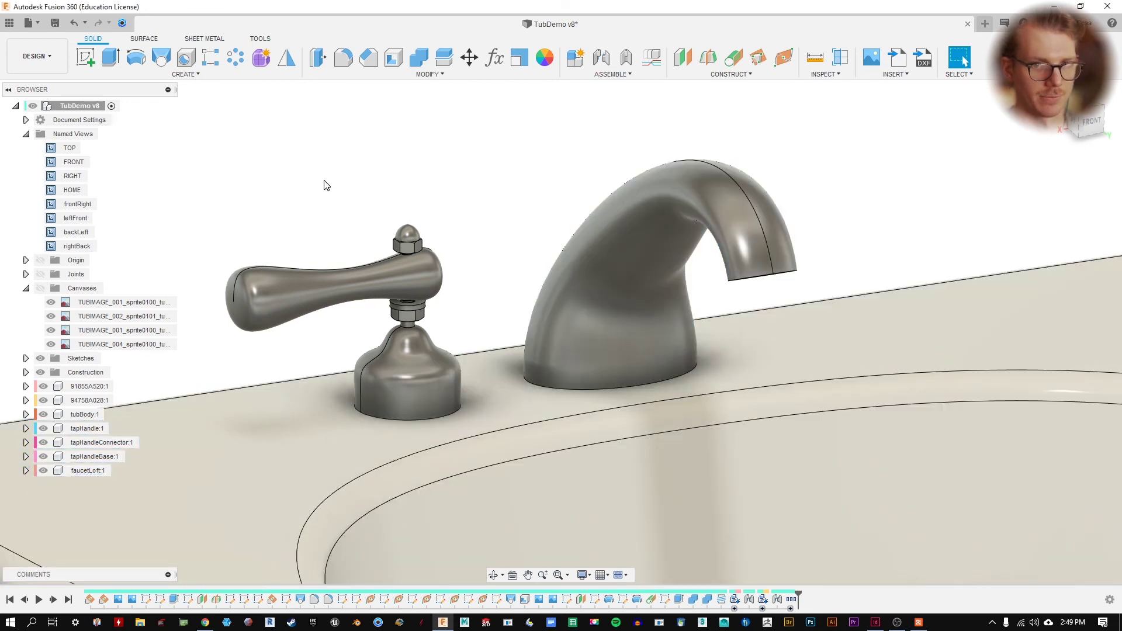
# - Start a Mirror operation with the pattern type set to Components
pyautogui.click(172, 76)
pyautogui.click(140, 354)
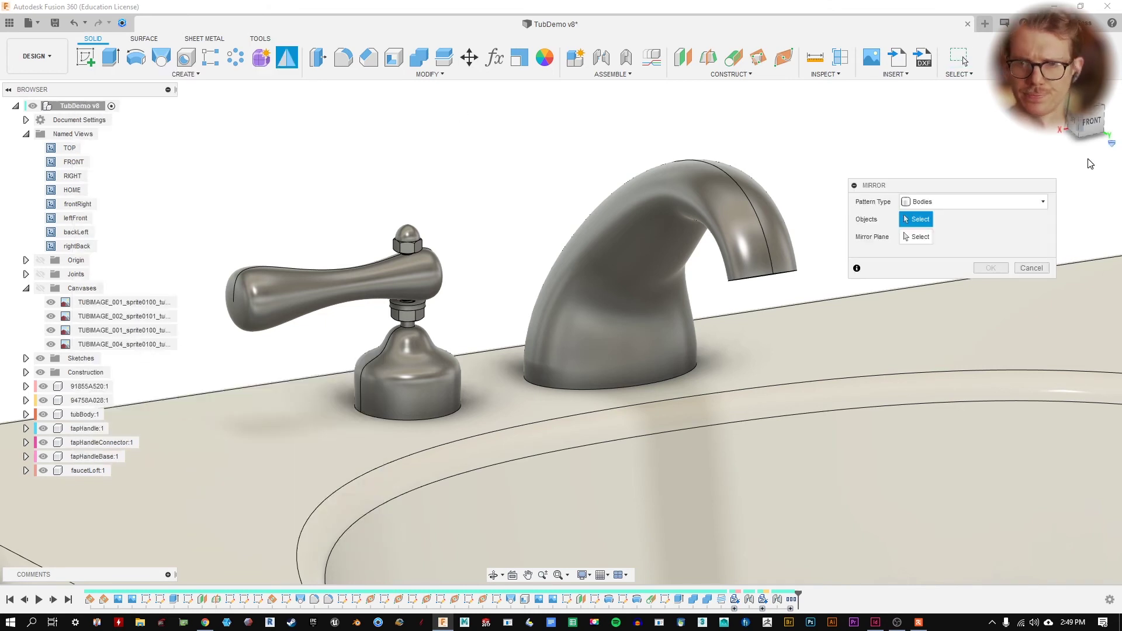
pyautogui.click(407, 237)
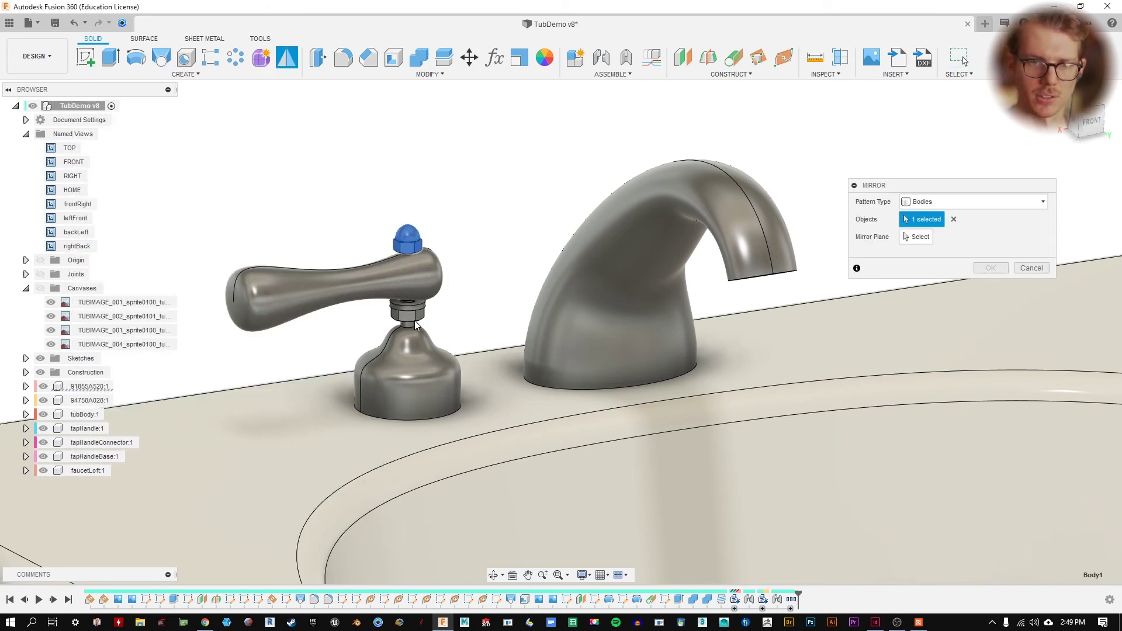
pyautogui.click(952, 202)
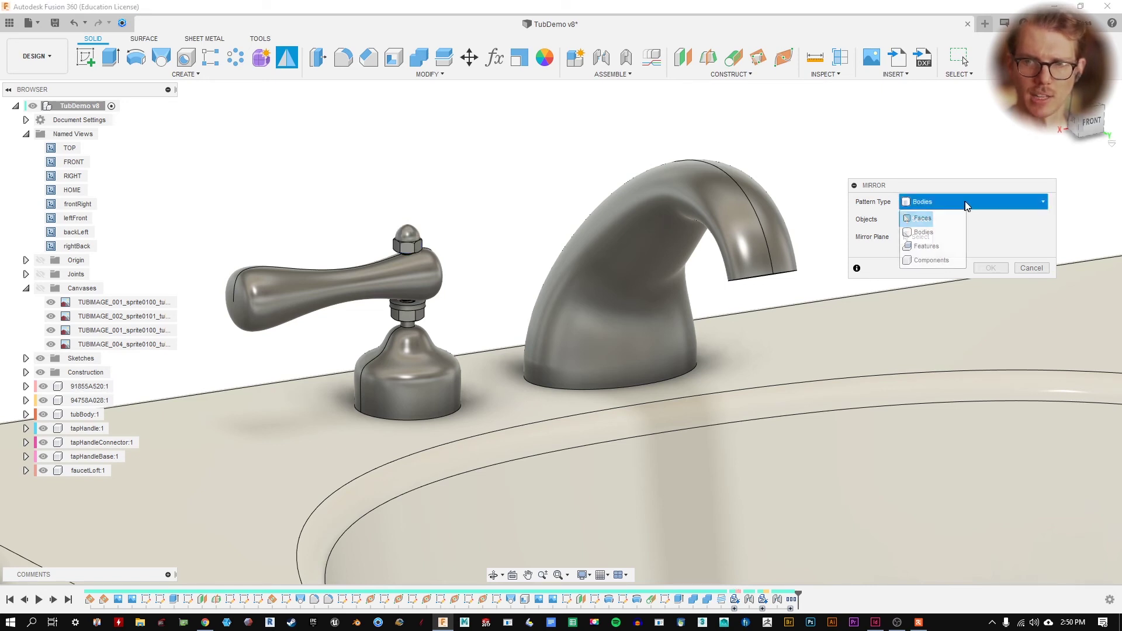
pyautogui.click(948, 259)
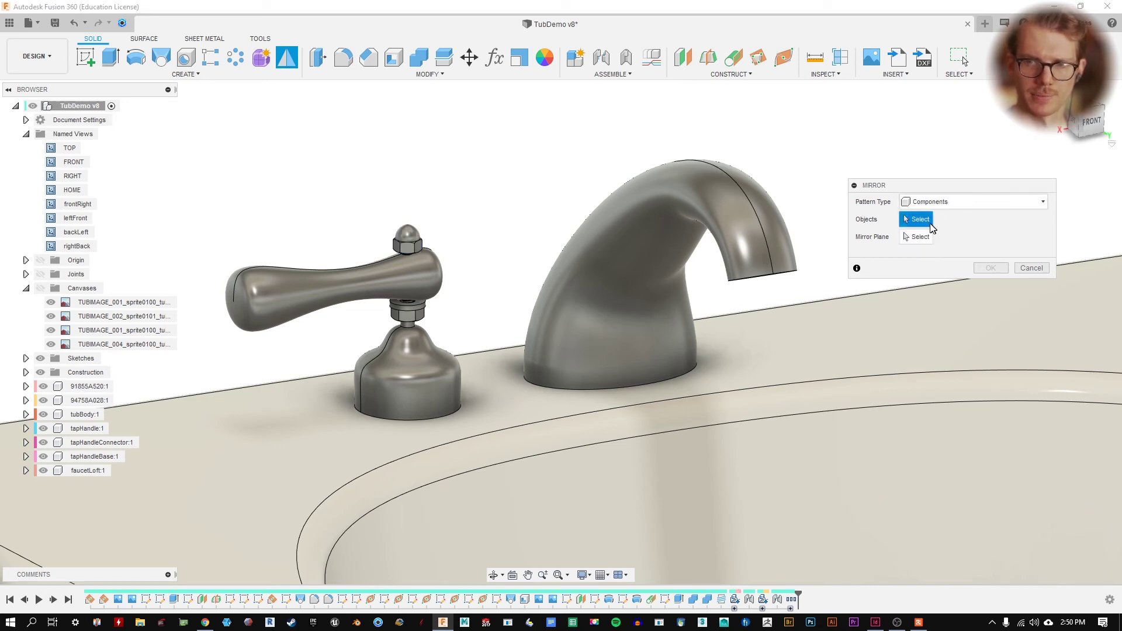
pyautogui.click(949, 202)
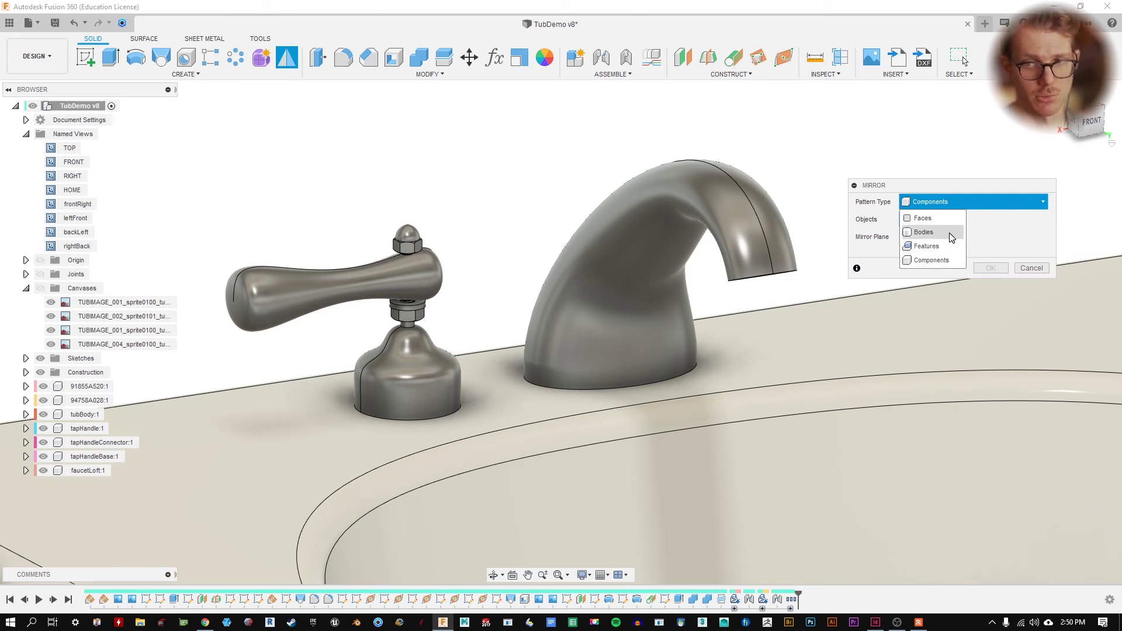
pyautogui.click(941, 262)
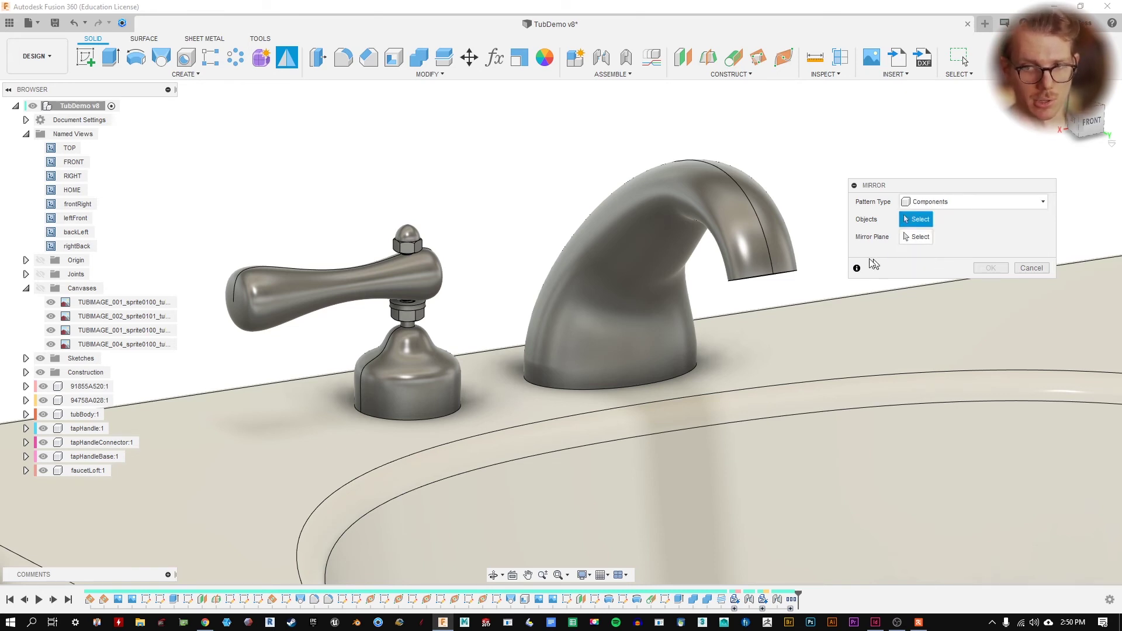
# - Choose the 91855A520 and 94758A028 nuts, tapHandle, tapHandleBase and tapHandleConnector as the components to mirror
pyautogui.click(407, 238)
pyautogui.click(414, 274)
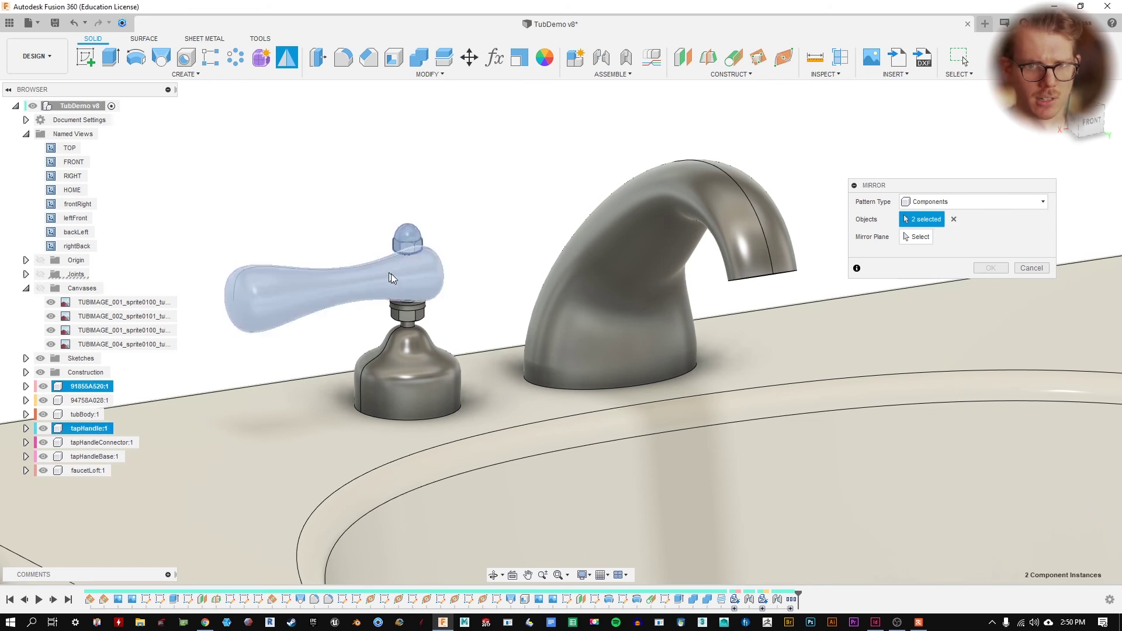
pyautogui.click(409, 313)
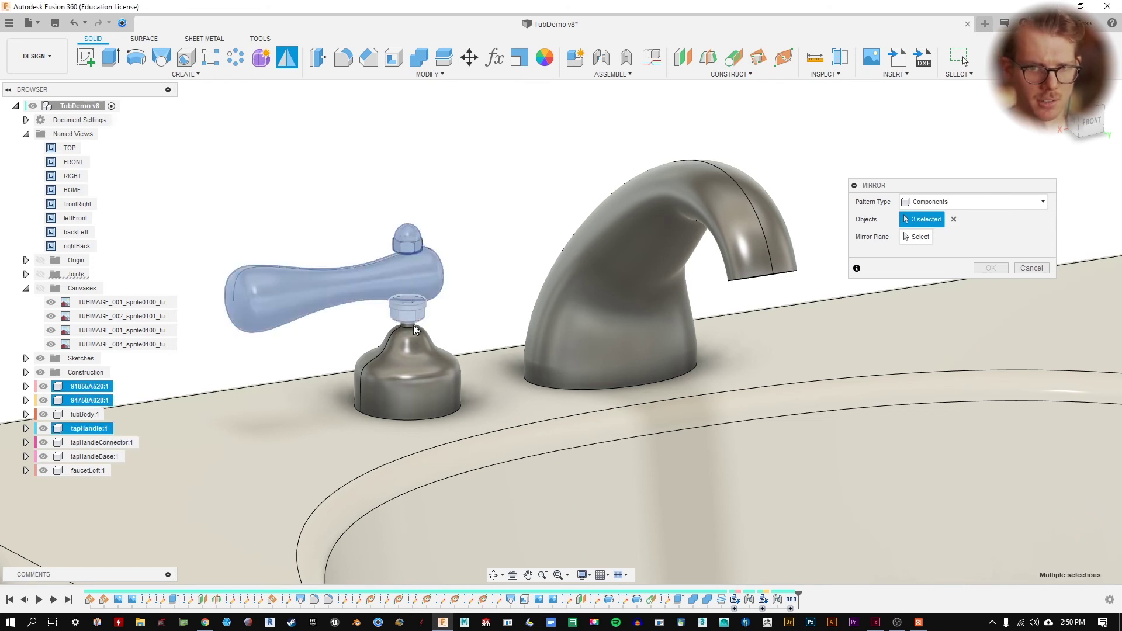
pyautogui.scroll(5, 409, 330)
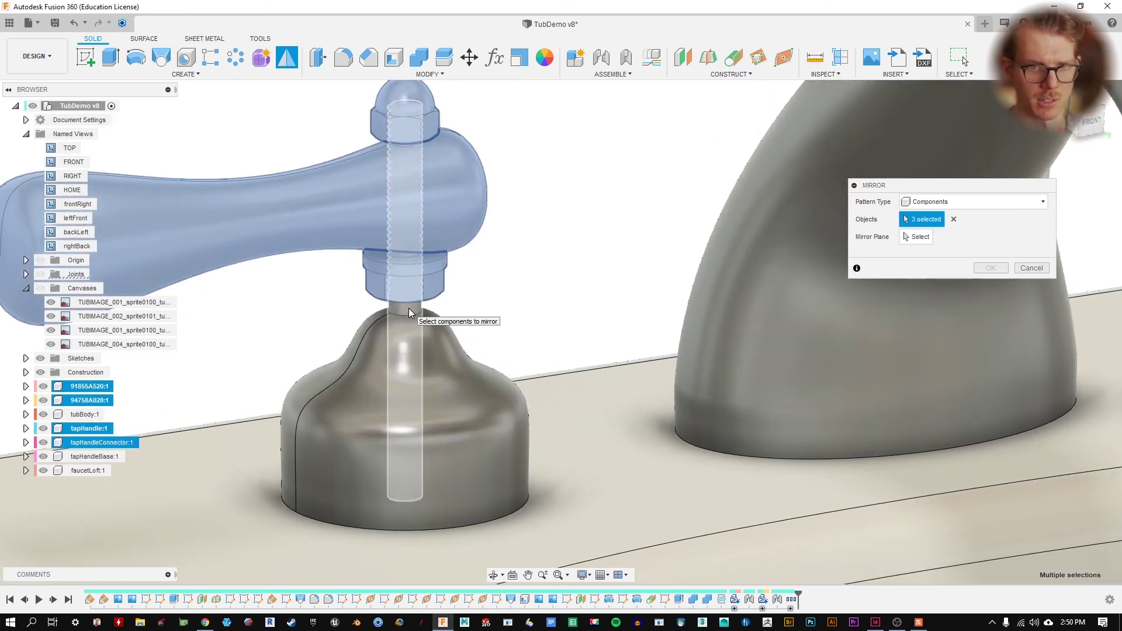
pyautogui.click(409, 318)
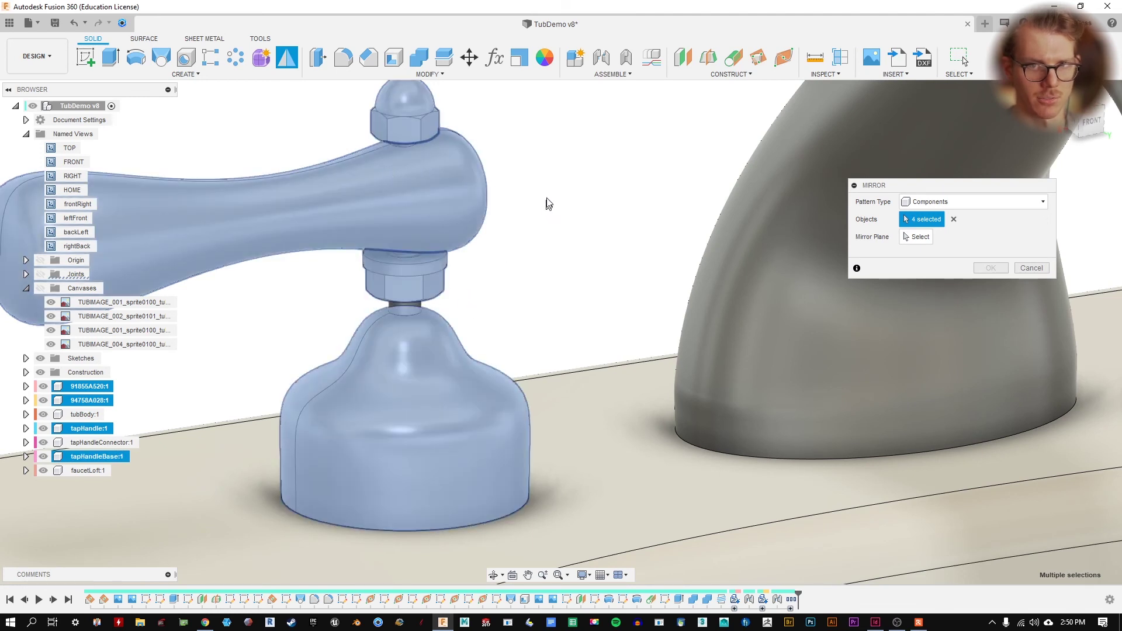
pyautogui.moveTo(345, 155); pyautogui.dragTo(449, 190, button='middle')
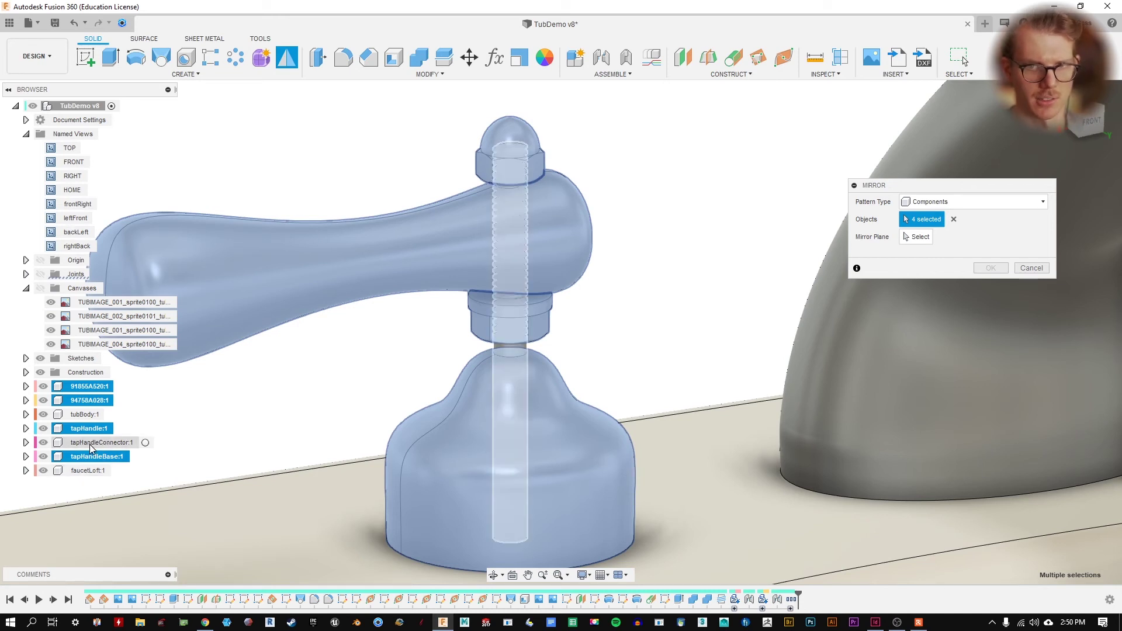
pyautogui.click(91, 444)
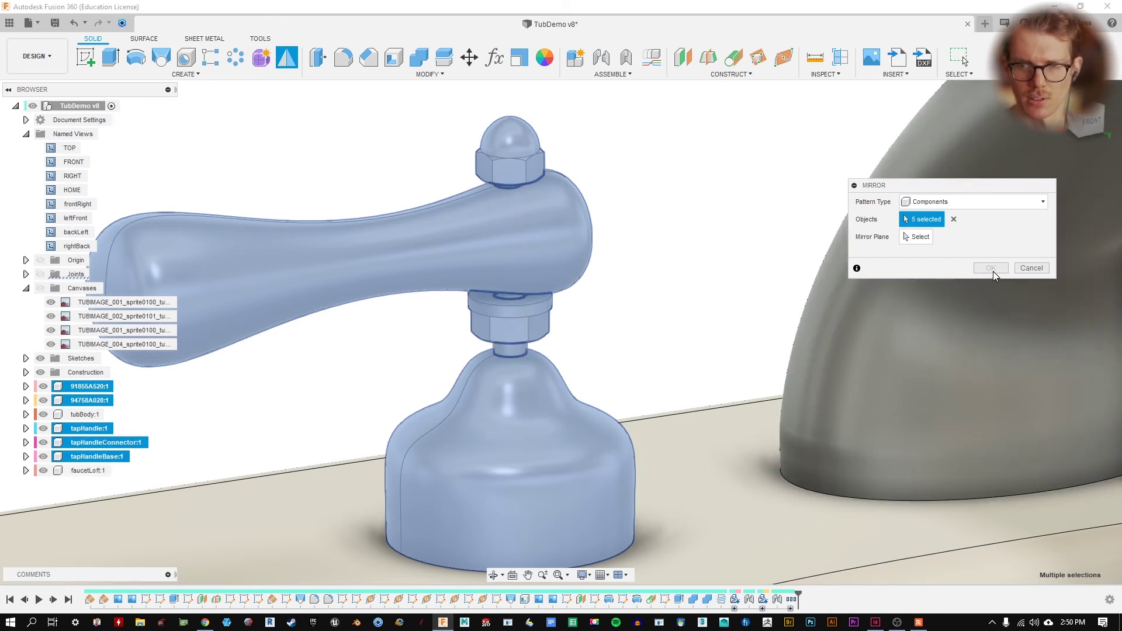
pyautogui.scroll(-3, 993, 275)
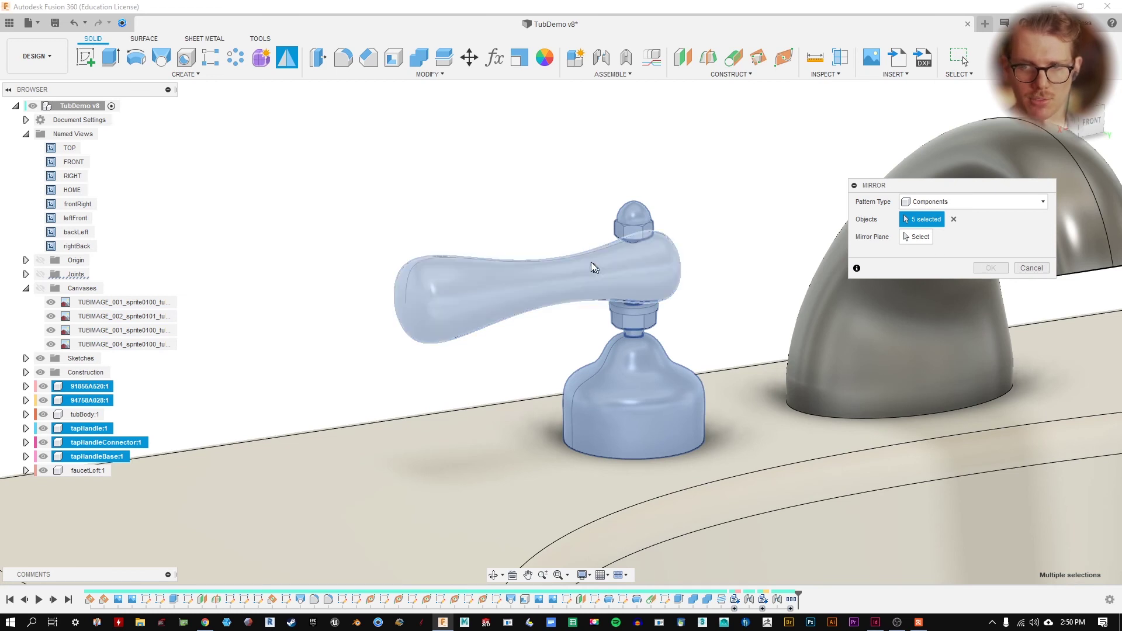
pyautogui.moveTo(581, 251); pyautogui.dragTo(447, 221, button='middle')
# - Set midPlane as the mirror plane and complete the mirror of the tap handle assembly to the faucet's other side
pyautogui.click(916, 237)
pyautogui.scroll(-2, 502, 320)
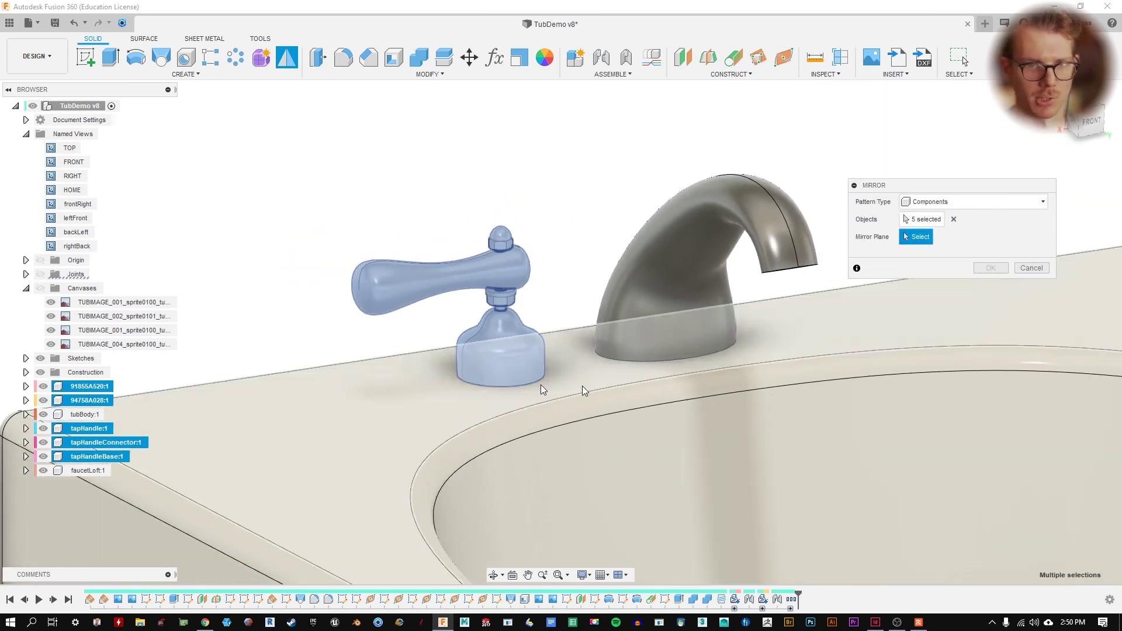
pyautogui.click(26, 373)
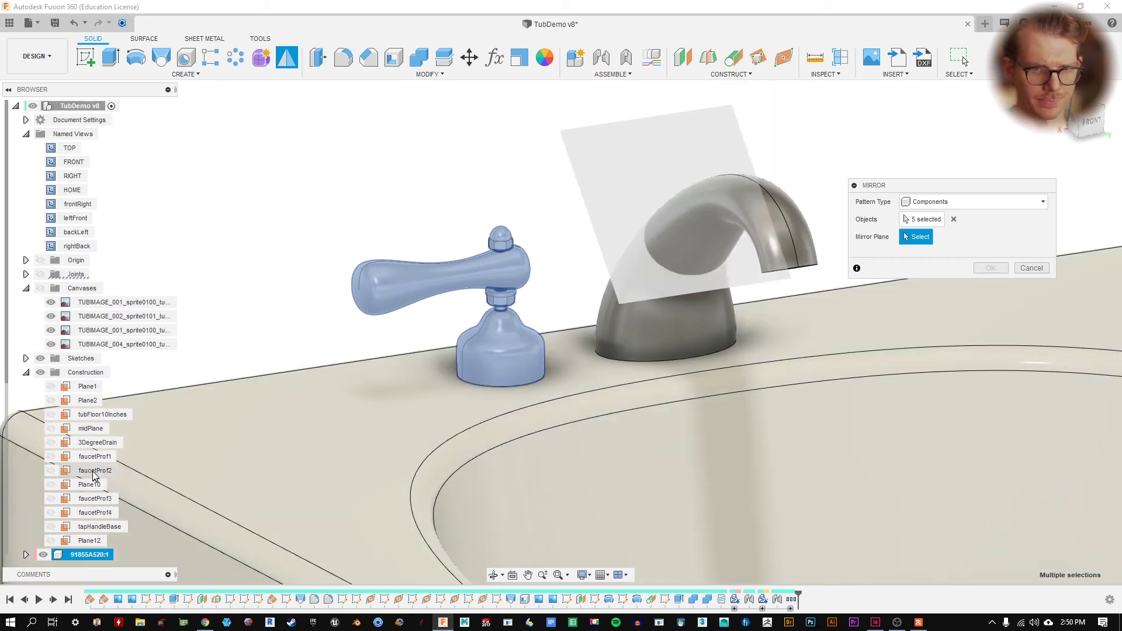
pyautogui.click(92, 430)
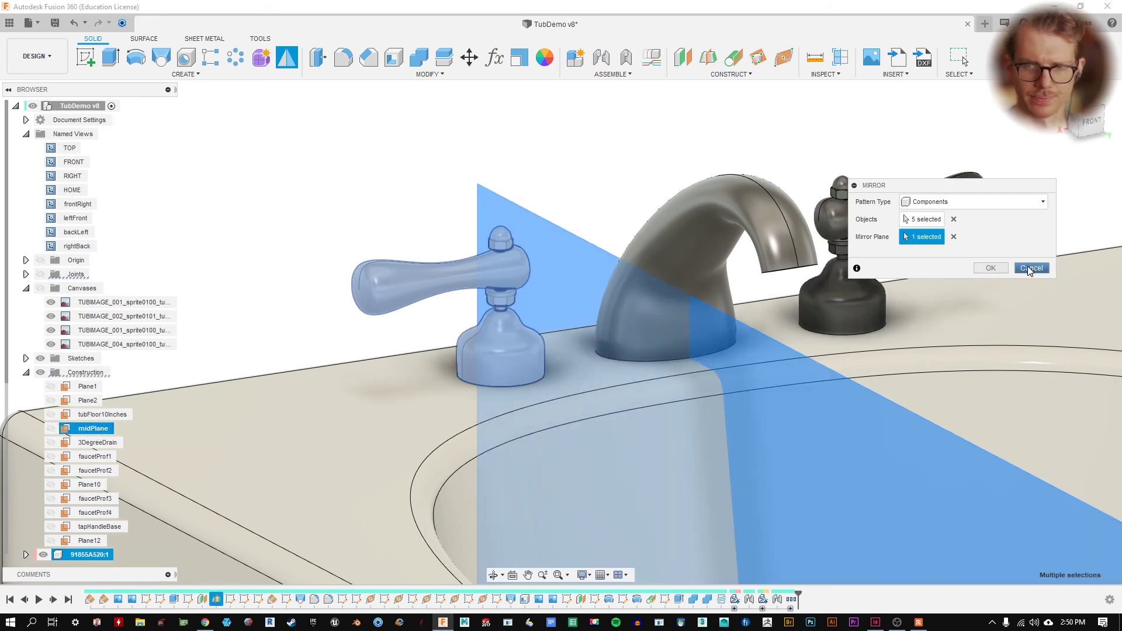
pyautogui.click(991, 267)
pyautogui.scroll(-3, 830, 311)
pyautogui.scroll(3, 745, 289)
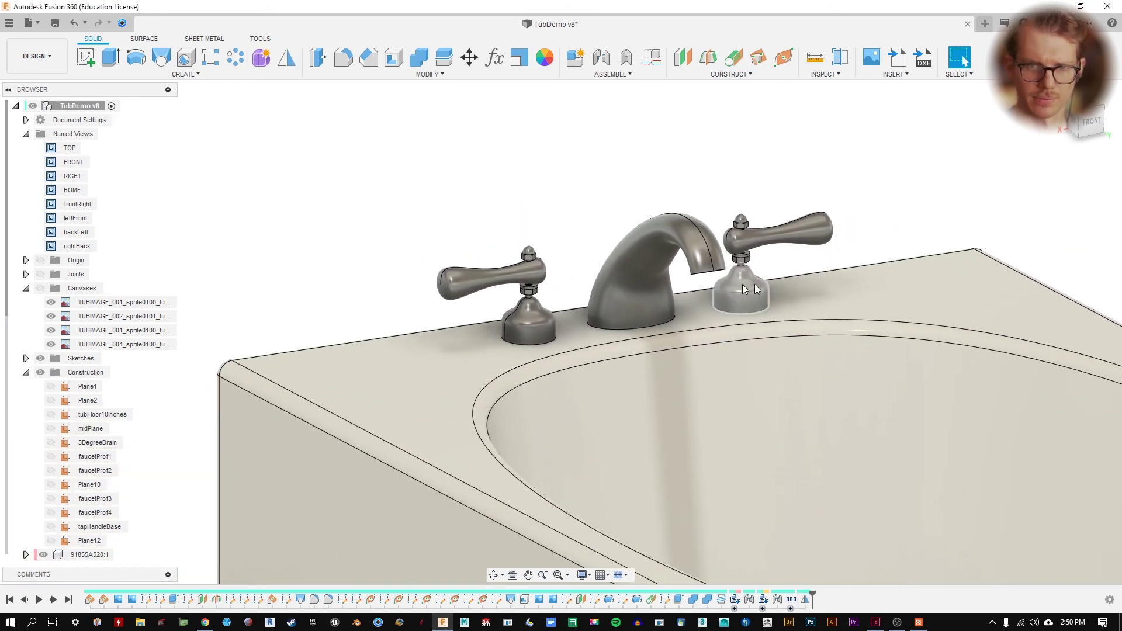
pyautogui.scroll(5, 745, 290)
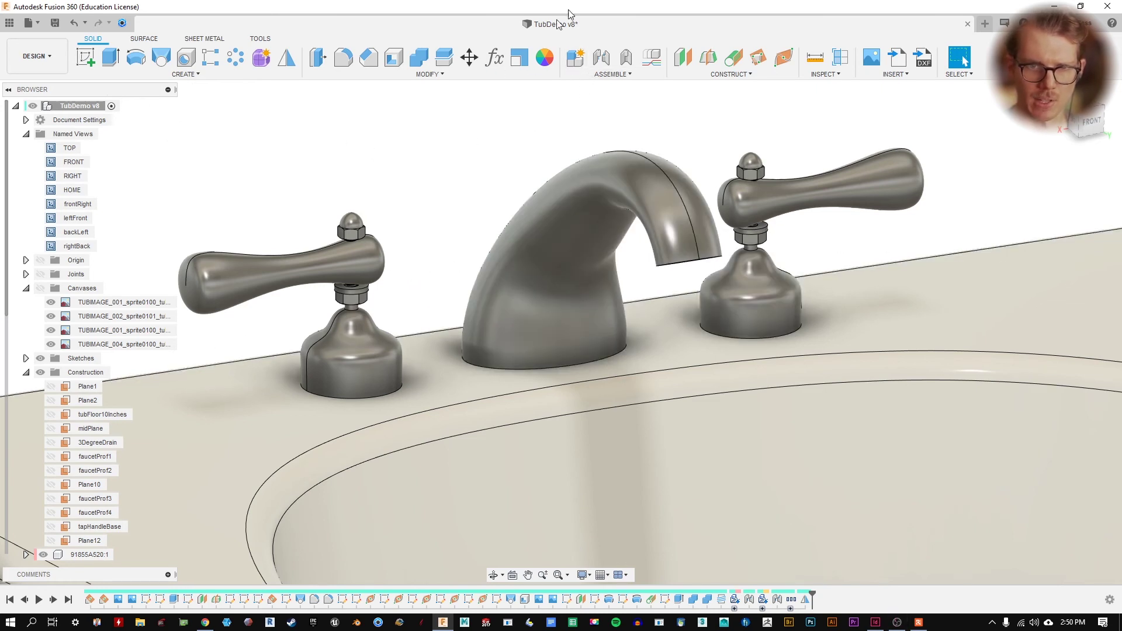
# - Open the Appearance settings and search the material library for wood
pyautogui.click(543, 58)
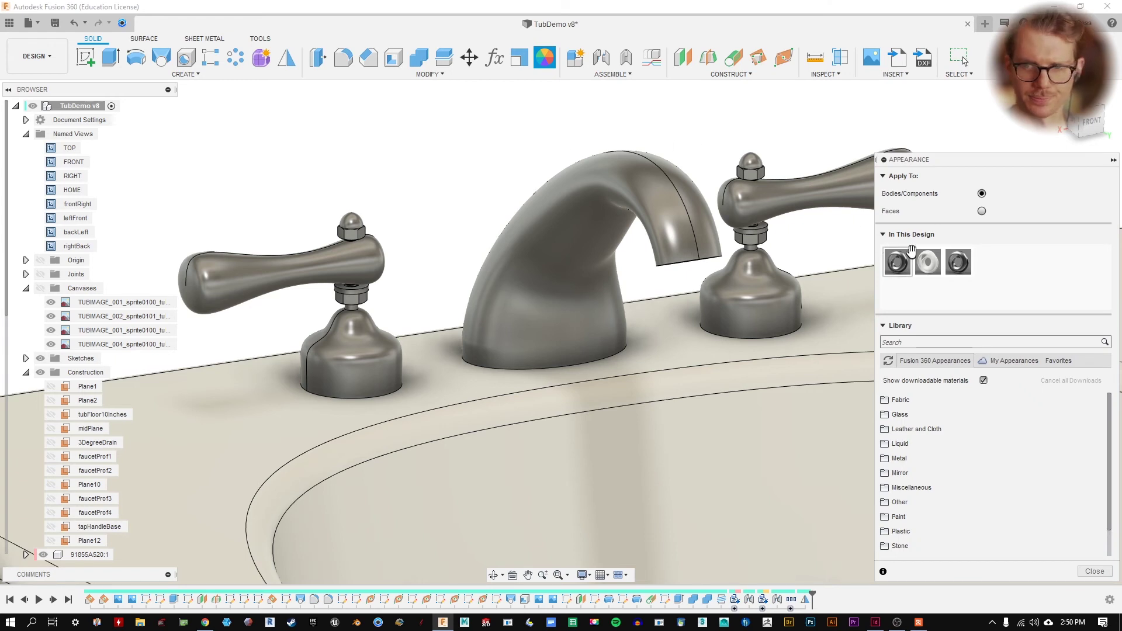
pyautogui.click(1051, 305)
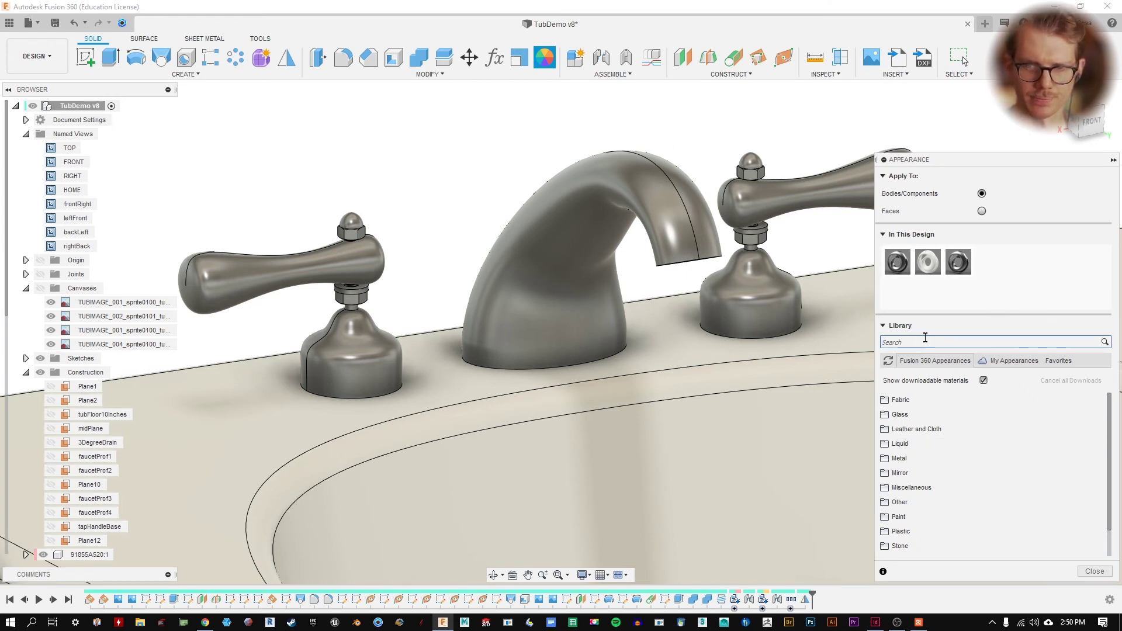
pyautogui.click(927, 342)
pyautogui.write('wood')
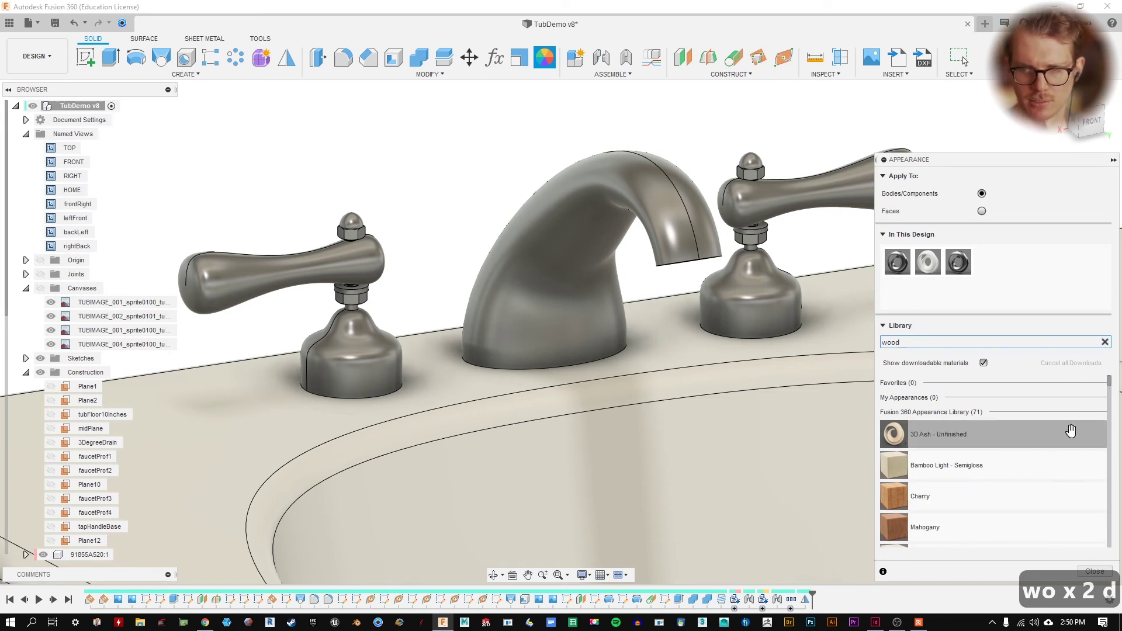
pyautogui.moveTo(1003, 165); pyautogui.dragTo(982, 112)
# - Look through the wood appearances for a finish that suits the tap handles
pyautogui.scroll(-5, 1005, 396)
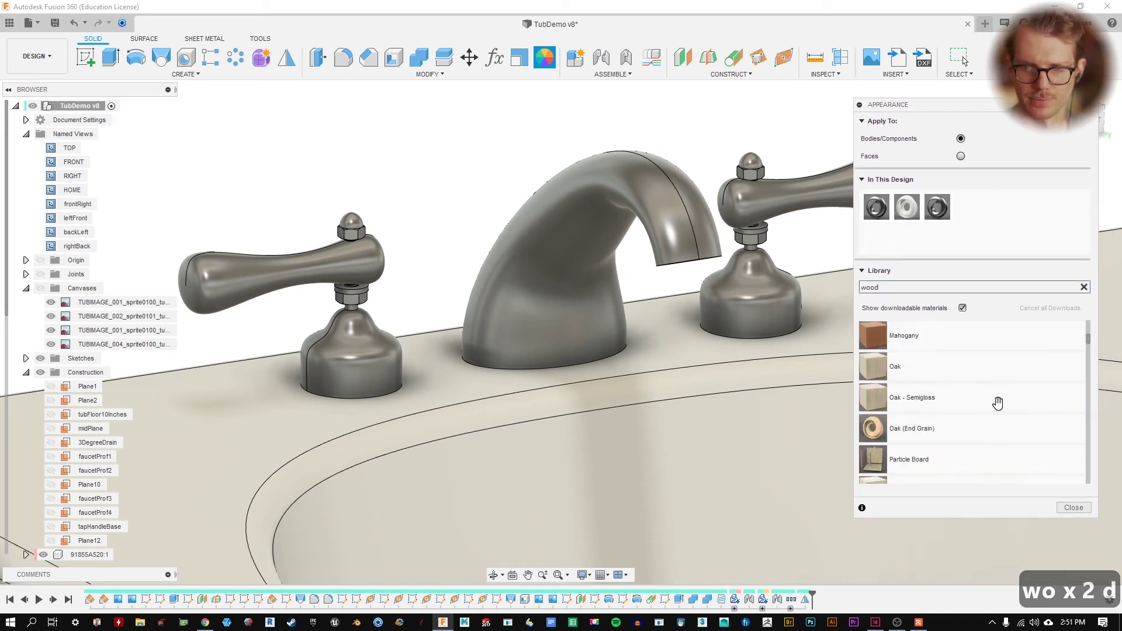
pyautogui.scroll(-5, 1005, 396)
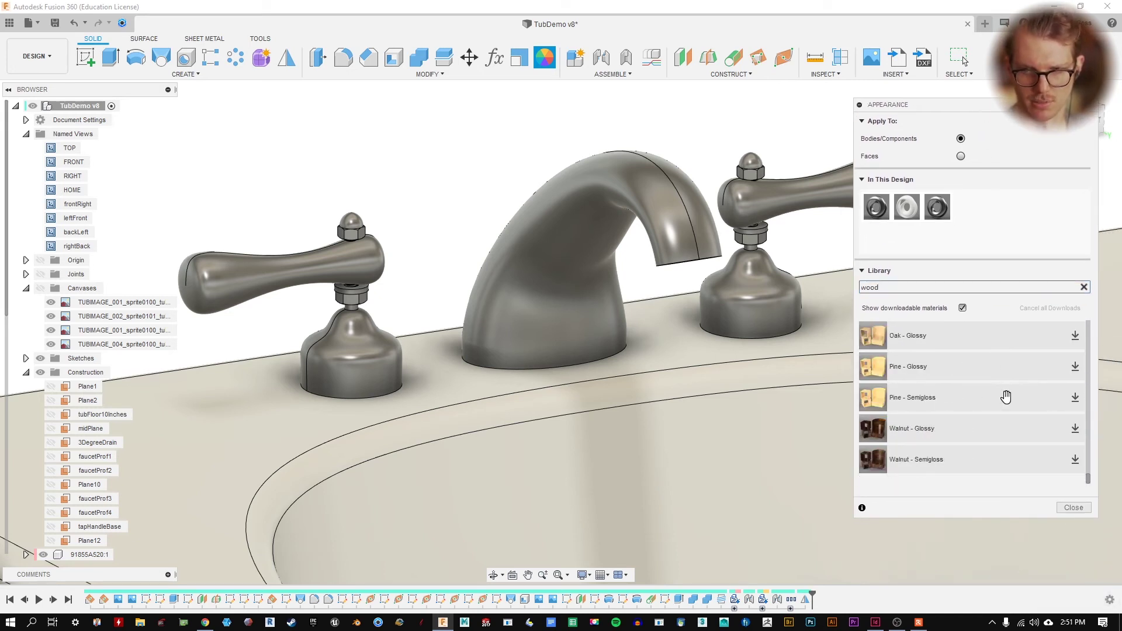
pyautogui.scroll(10, 1006, 397)
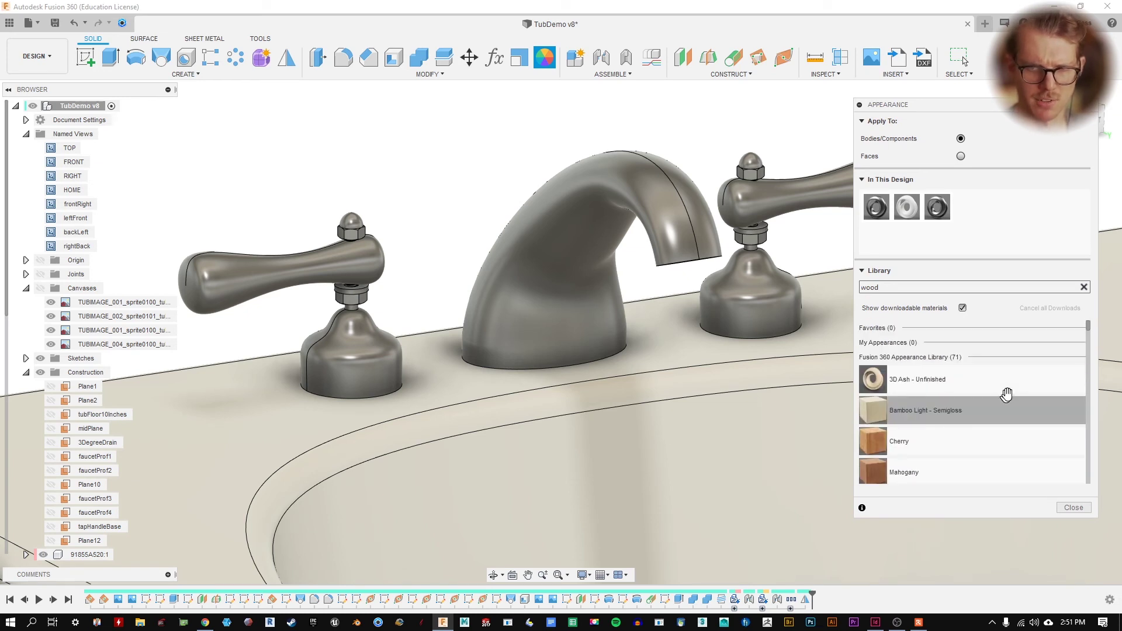
pyautogui.scroll(-6, 1006, 395)
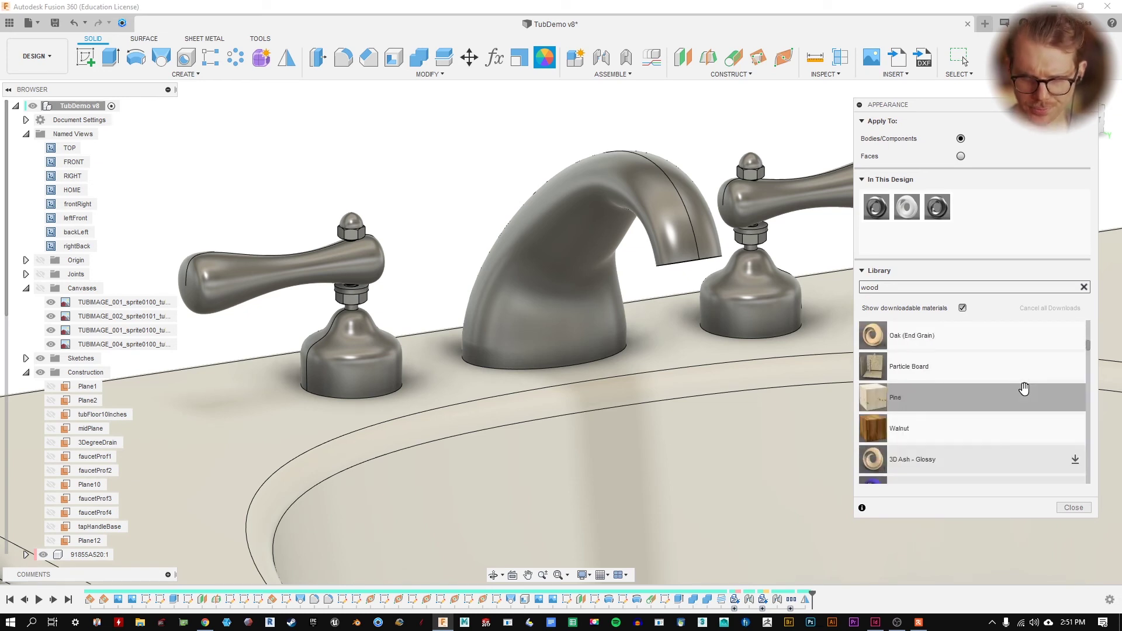
pyautogui.scroll(-4, 1007, 439)
pyautogui.scroll(3, 971, 421)
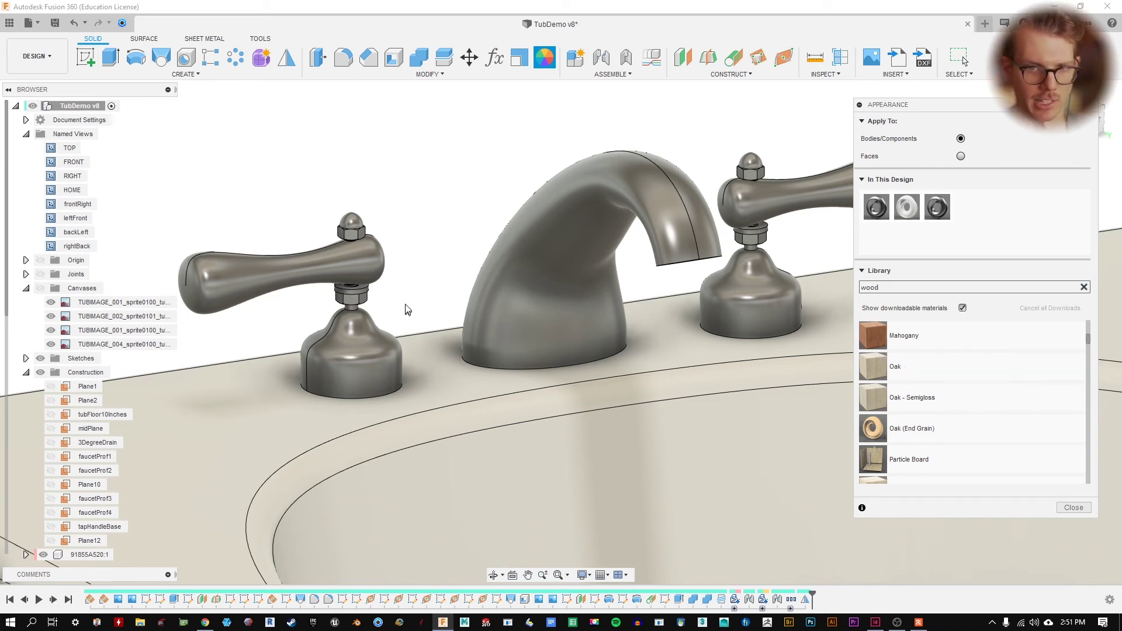
pyautogui.scroll(-3, 1034, 403)
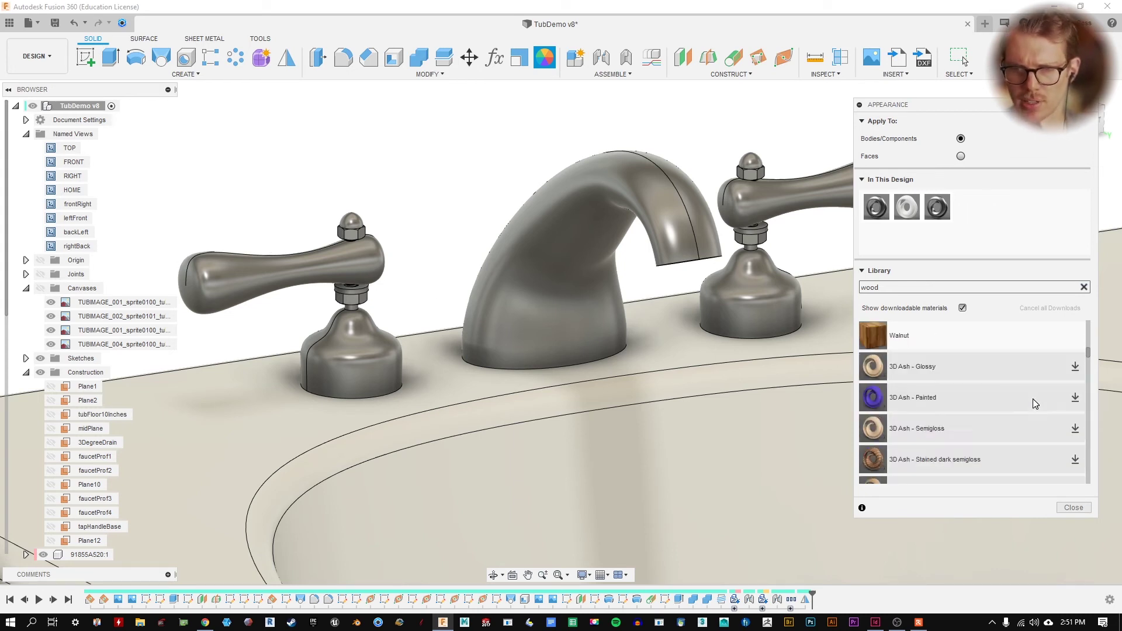
pyautogui.scroll(-3, 959, 394)
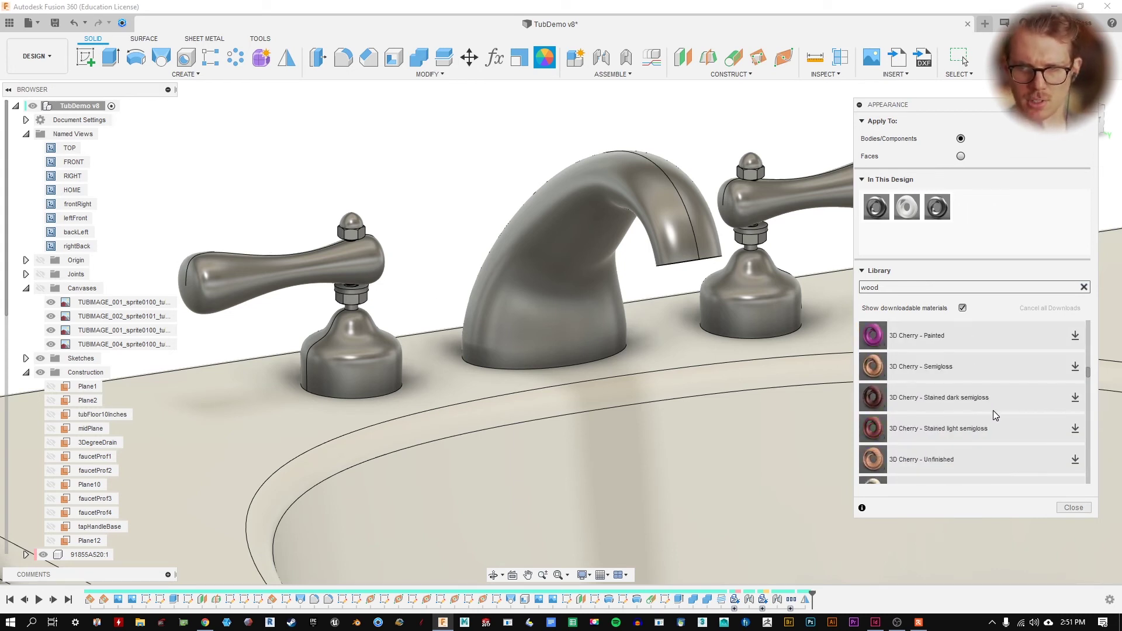
pyautogui.scroll(3, 1010, 417)
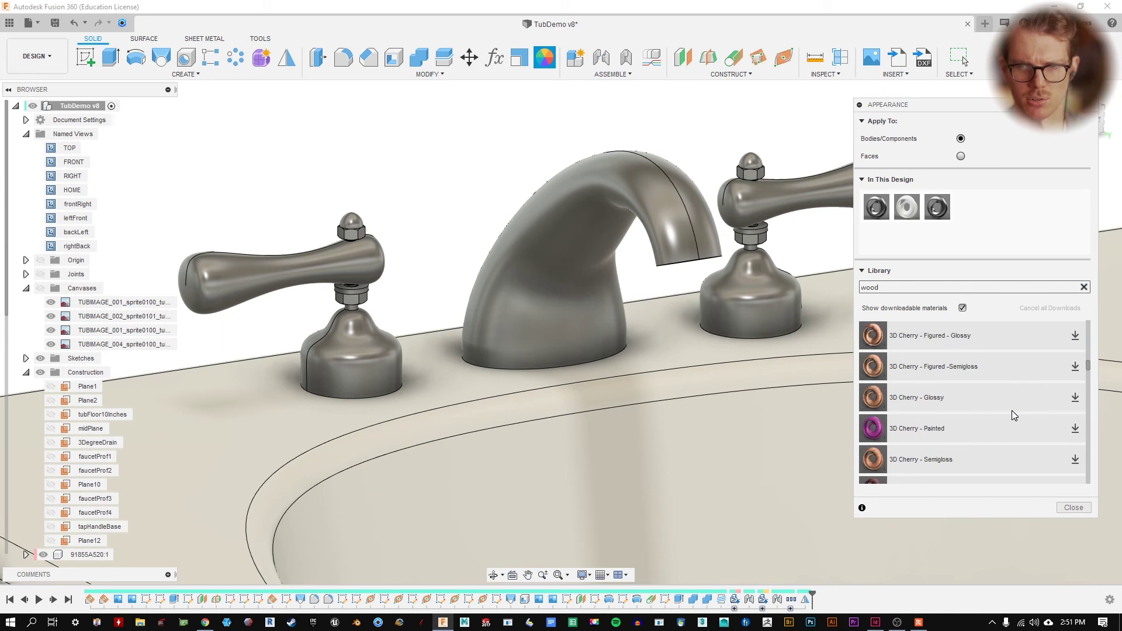
# - Apply the 3D Ash - Unfinished appearance to both tap handles
pyautogui.scroll(5, 970, 416)
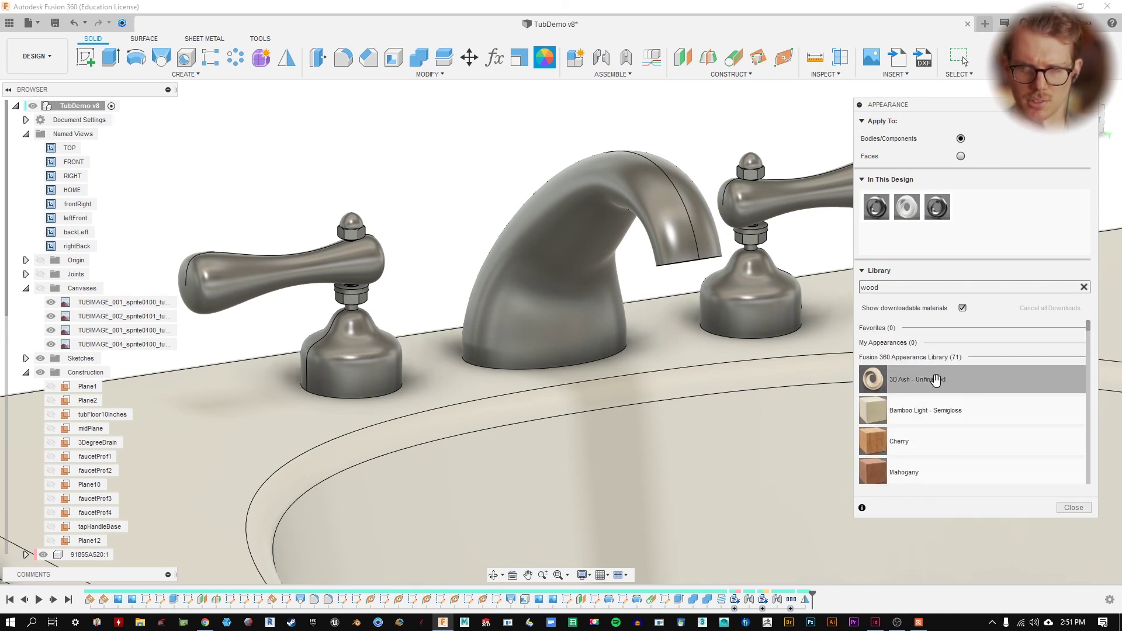
pyautogui.moveTo(935, 381); pyautogui.dragTo(280, 275)
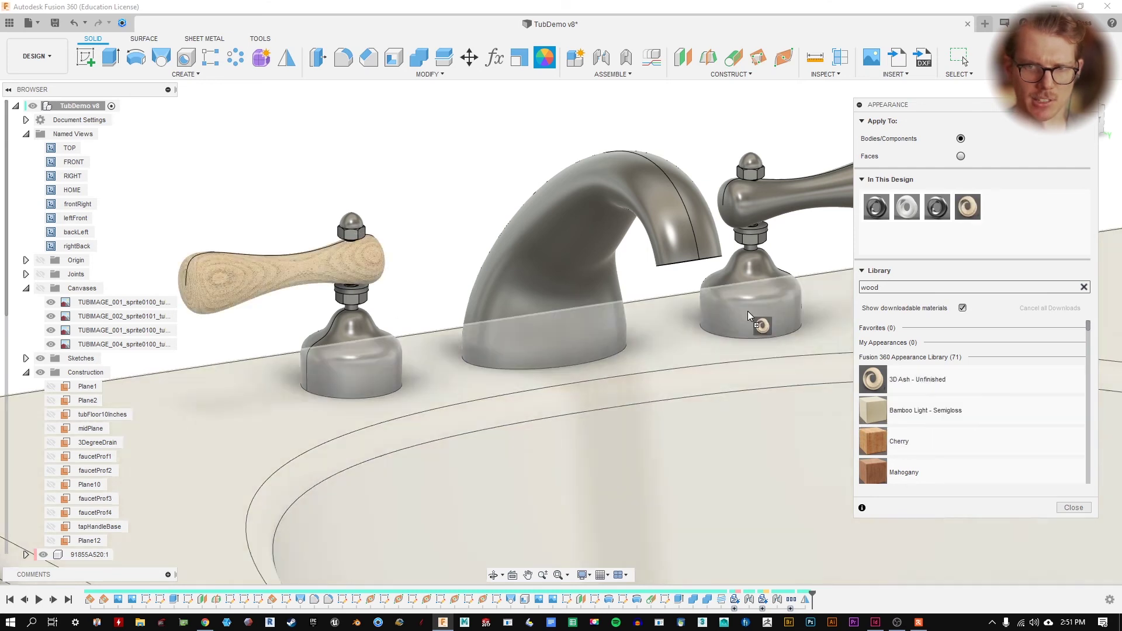
pyautogui.moveTo(935, 380); pyautogui.dragTo(777, 192)
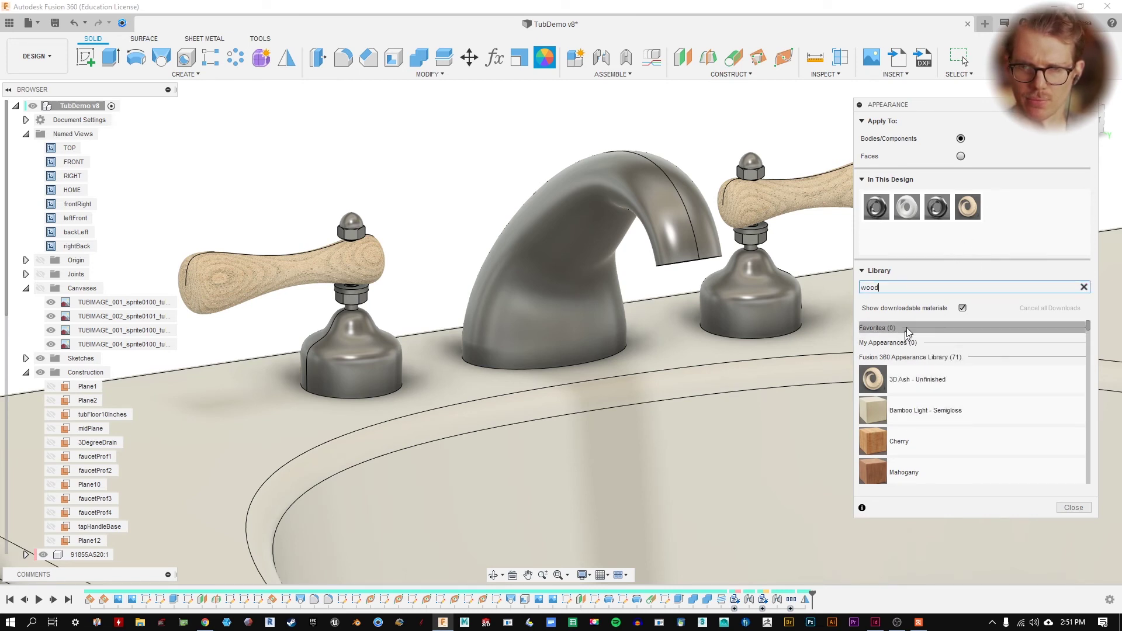
# - Search the appearance library for stainless and apply Stainless Steel - Brushed Linear Long to the faucet and both tap handle bases
pyautogui.hotkey('ctrl', 'a')
pyautogui.write('staINLE')
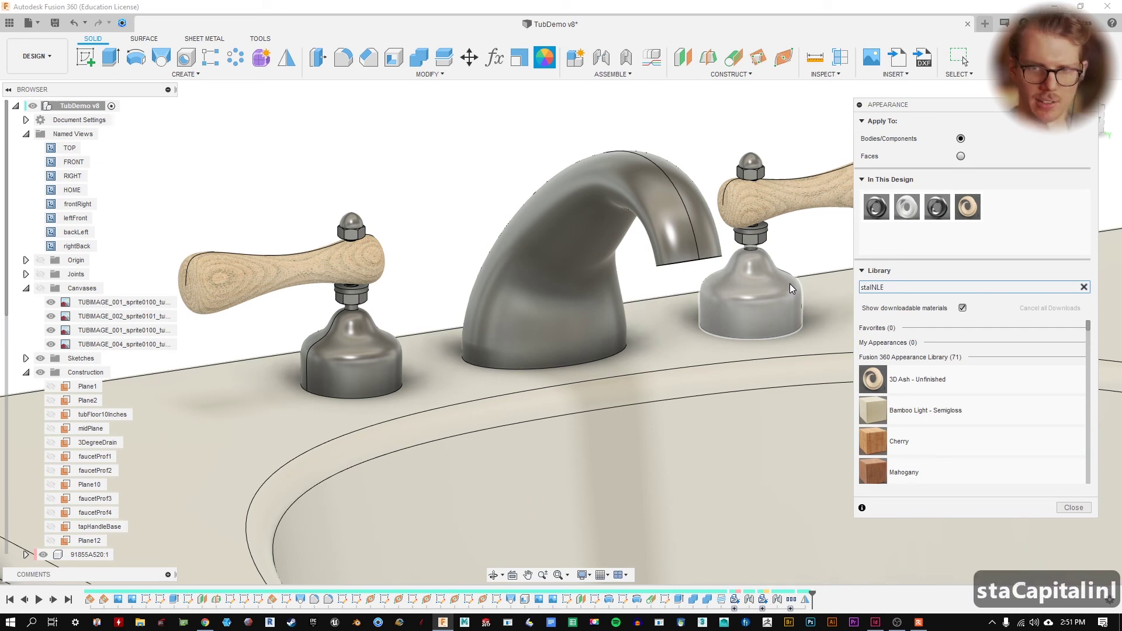
pyautogui.write('SINLESS')
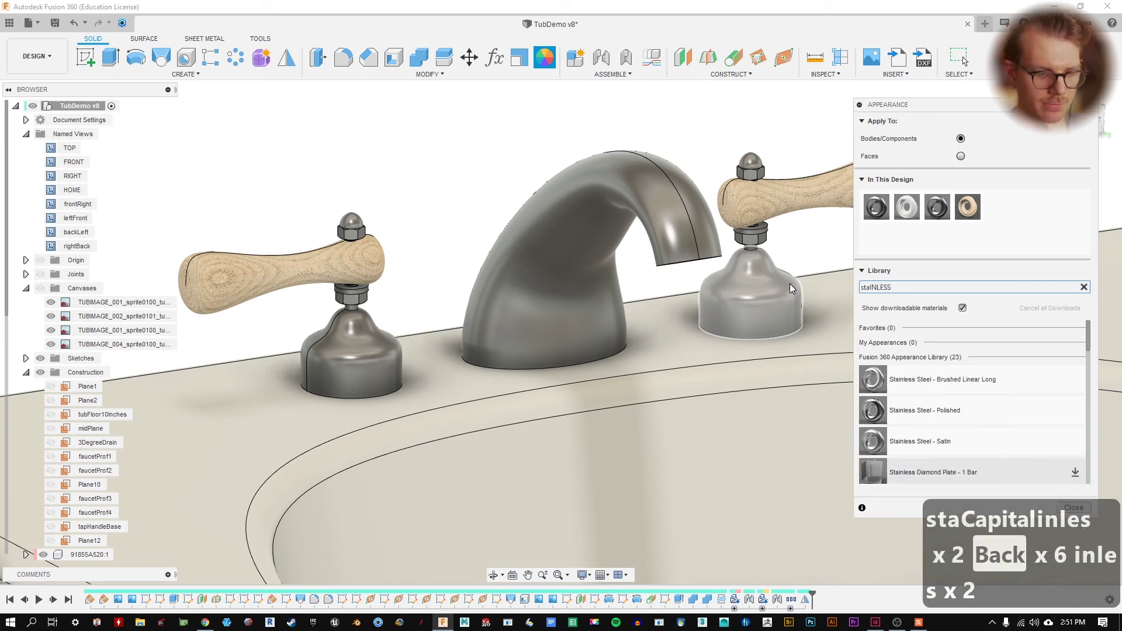
pyautogui.press('capslock')
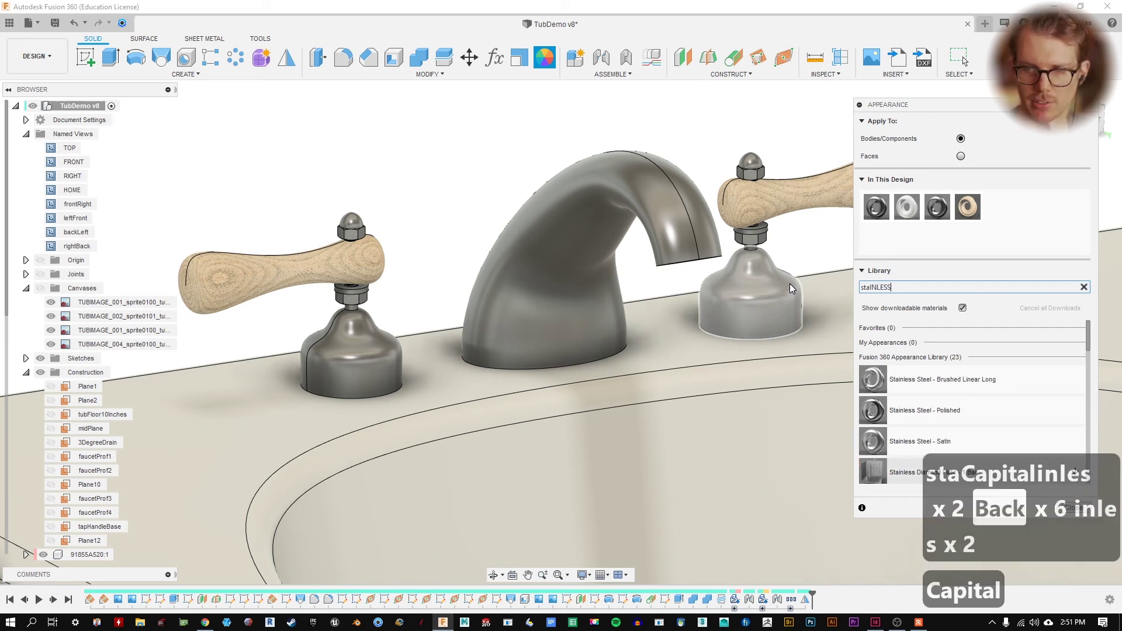
pyautogui.moveTo(1005, 374); pyautogui.dragTo(600, 273)
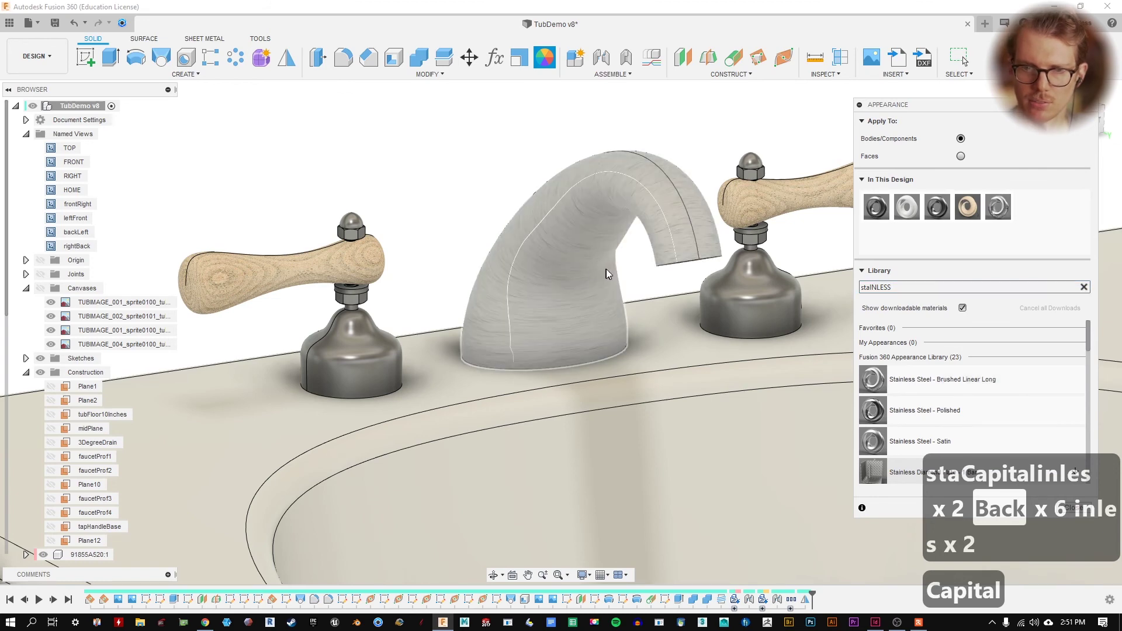
pyautogui.moveTo(369, 374); pyautogui.dragTo(371, 374)
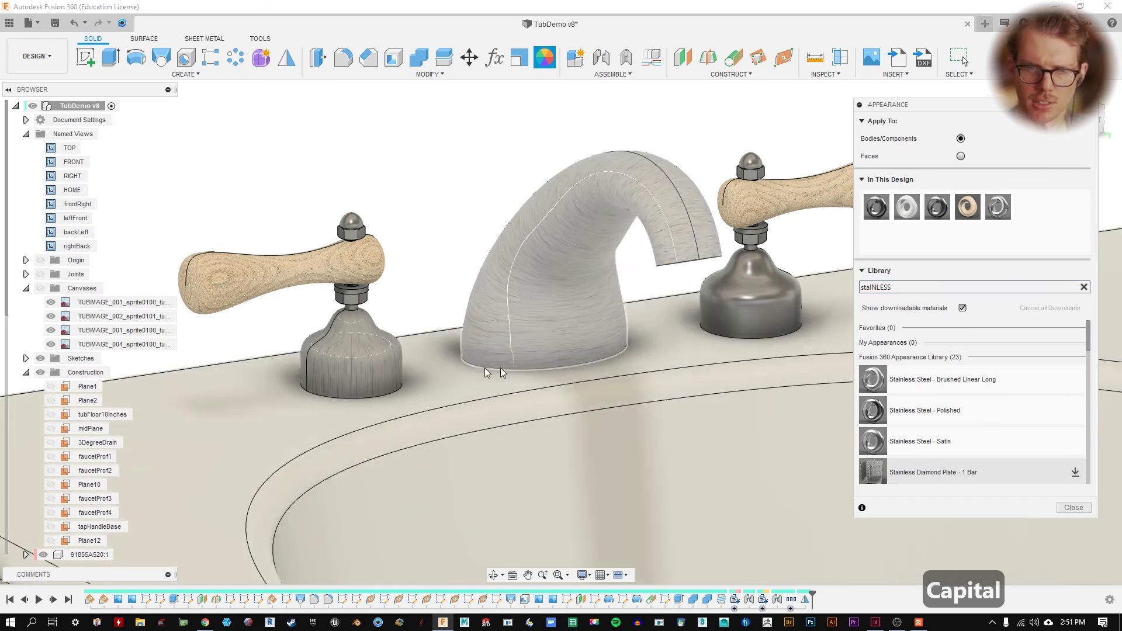
pyautogui.moveTo(927, 380)
pyautogui.mouseDown()
pyautogui.moveTo(356, 311)
pyautogui.moveTo(659, 260)
pyautogui.moveTo(752, 286)
pyautogui.mouseUp()
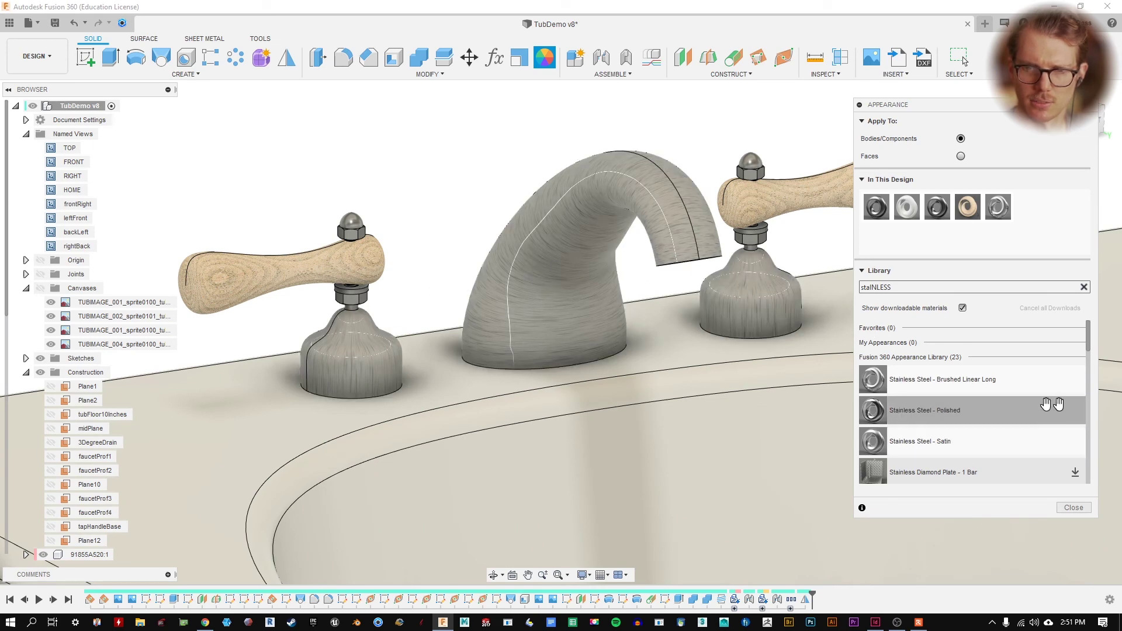
# - Apply Stainless Steel - Polished to the nuts on both tap handle assemblies and close the Appearance settings
pyautogui.moveTo(1028, 409); pyautogui.dragTo(750, 236)
pyautogui.moveTo(941, 447); pyautogui.dragTo(782, 178)
pyautogui.moveTo(912, 411); pyautogui.dragTo(305, 181)
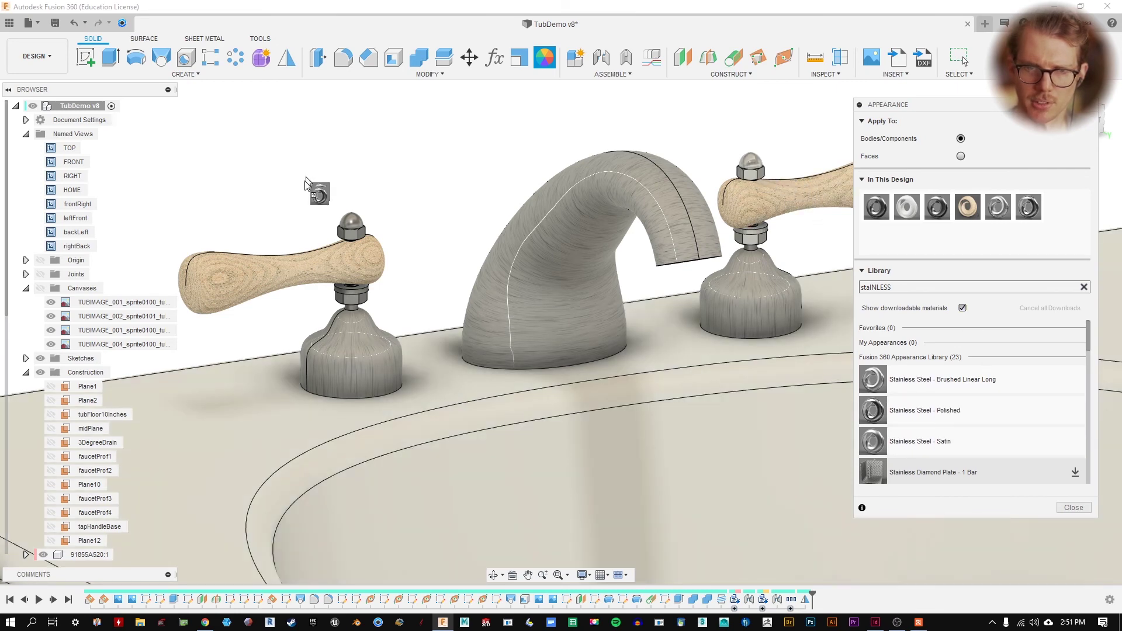
pyautogui.moveTo(926, 410); pyautogui.dragTo(1051, 526)
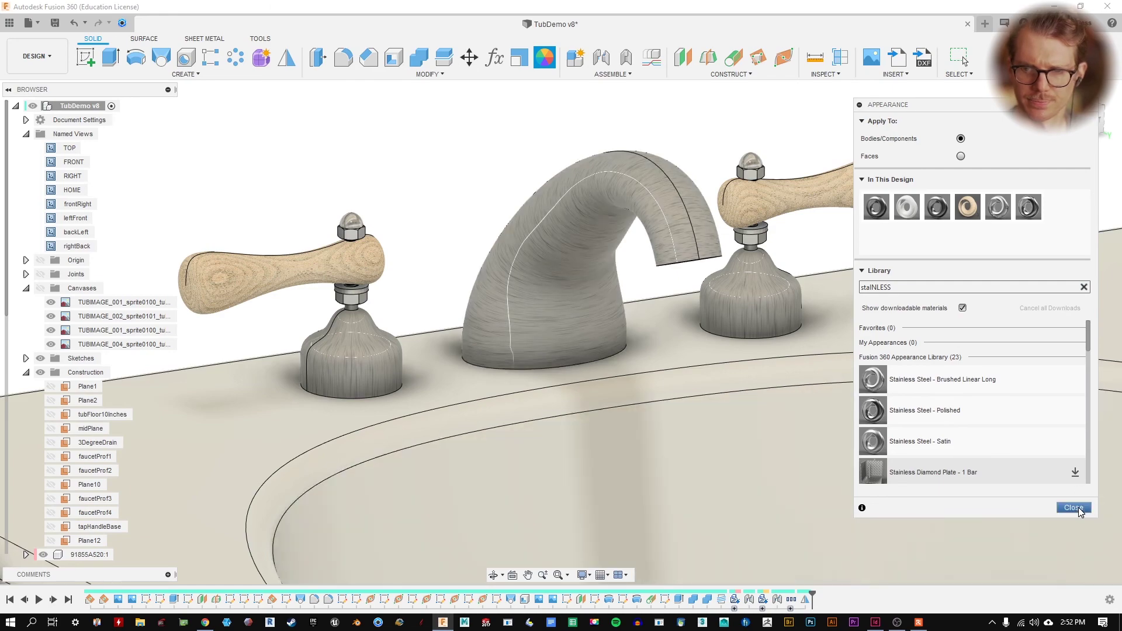
pyautogui.click(1074, 507)
pyautogui.keyDown('shift'); pyautogui.moveTo(503, 216); pyautogui.dragTo(693, 263, button='middle'); pyautogui.keyUp('shift')
pyautogui.scroll(4, 694, 383)
pyautogui.press('q')
pyautogui.scroll(-3, 695, 383)
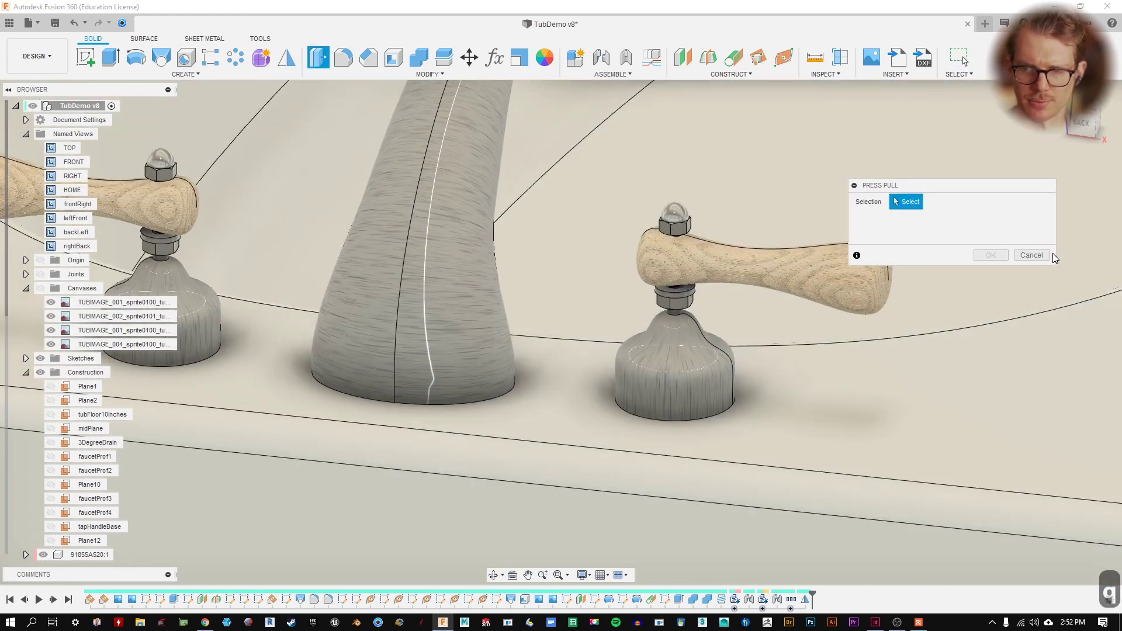
pyautogui.click(1033, 254)
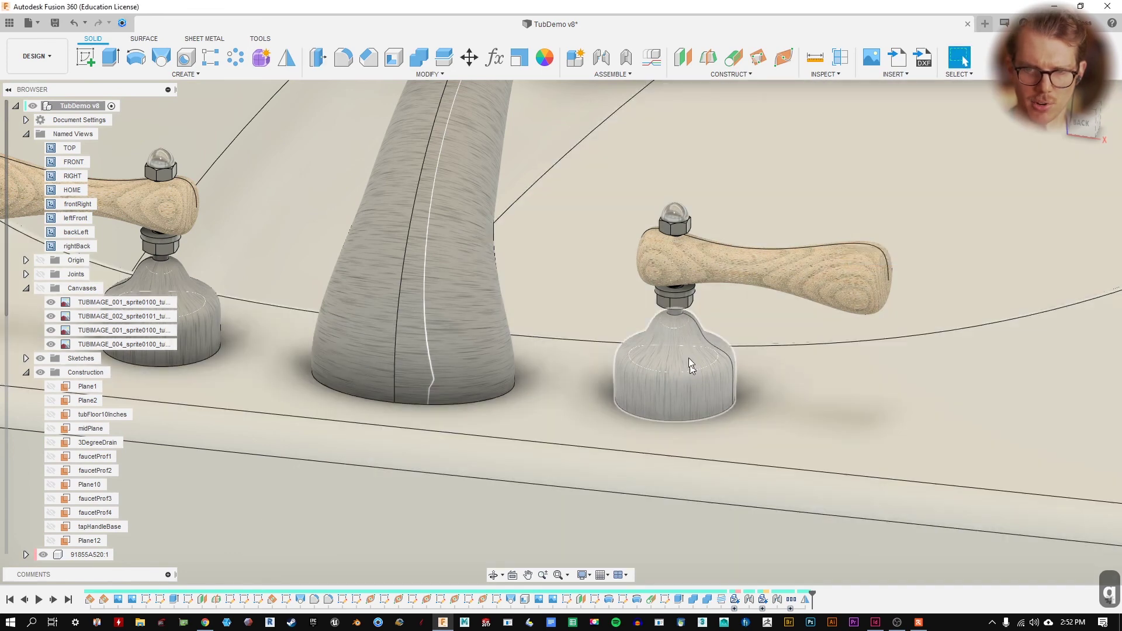
# - Hide the tubBody component, leaving only the faucet and tap handle assemblies displayed
pyautogui.keyDown('shift'); pyautogui.moveTo(699, 370); pyautogui.dragTo(412, 362, button='middle'); pyautogui.keyUp('shift')
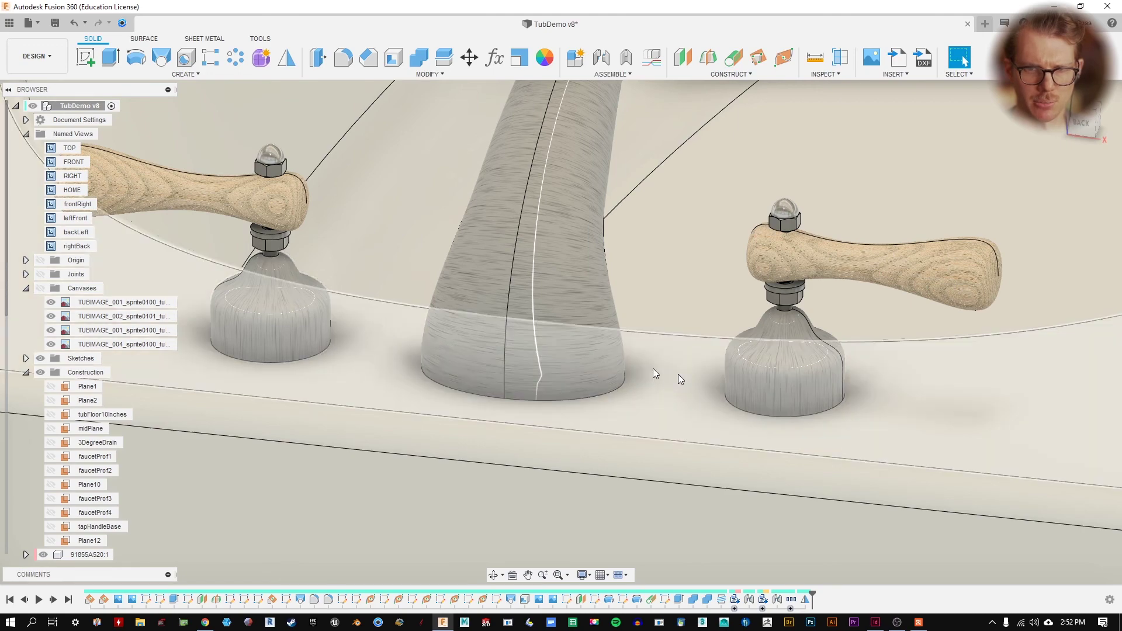
pyautogui.moveTo(574, 346); pyautogui.dragTo(727, 394, button='middle')
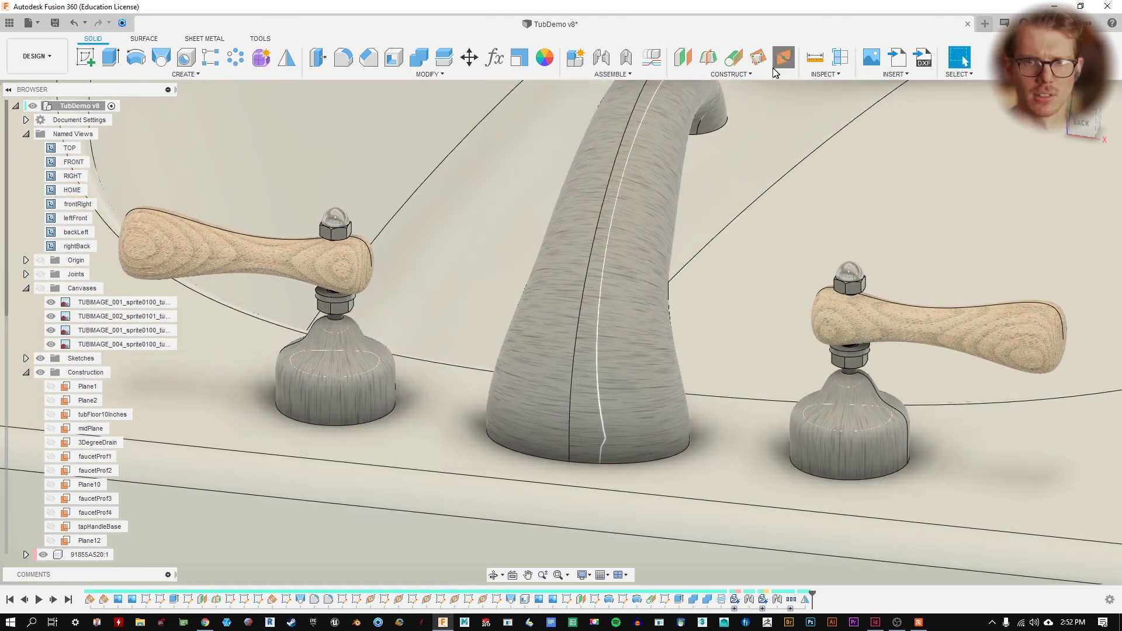
pyautogui.scroll(5, 726, 160)
pyautogui.scroll(-5, 635, 208)
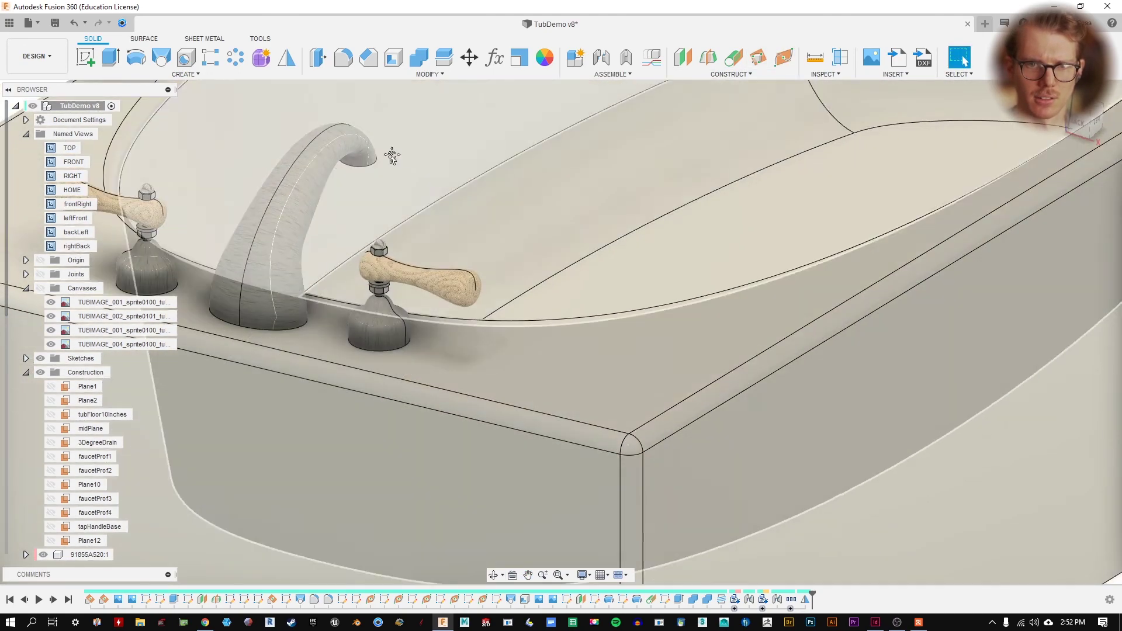
pyautogui.scroll(8, 531, 246)
pyautogui.scroll(-5, 621, 217)
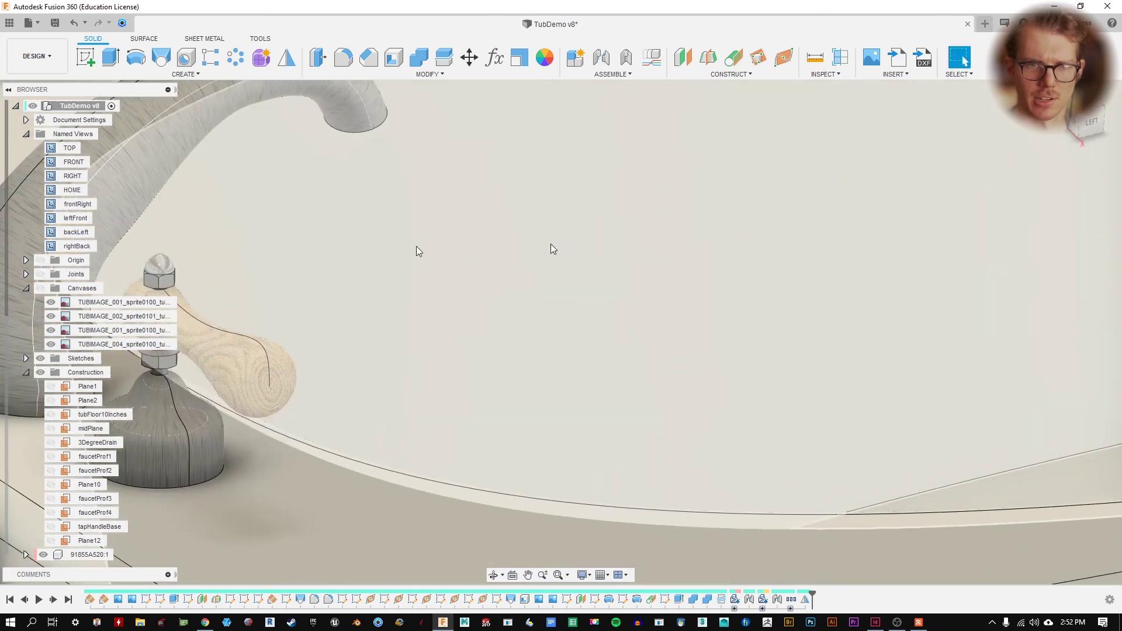
pyautogui.scroll(2, 67, 271)
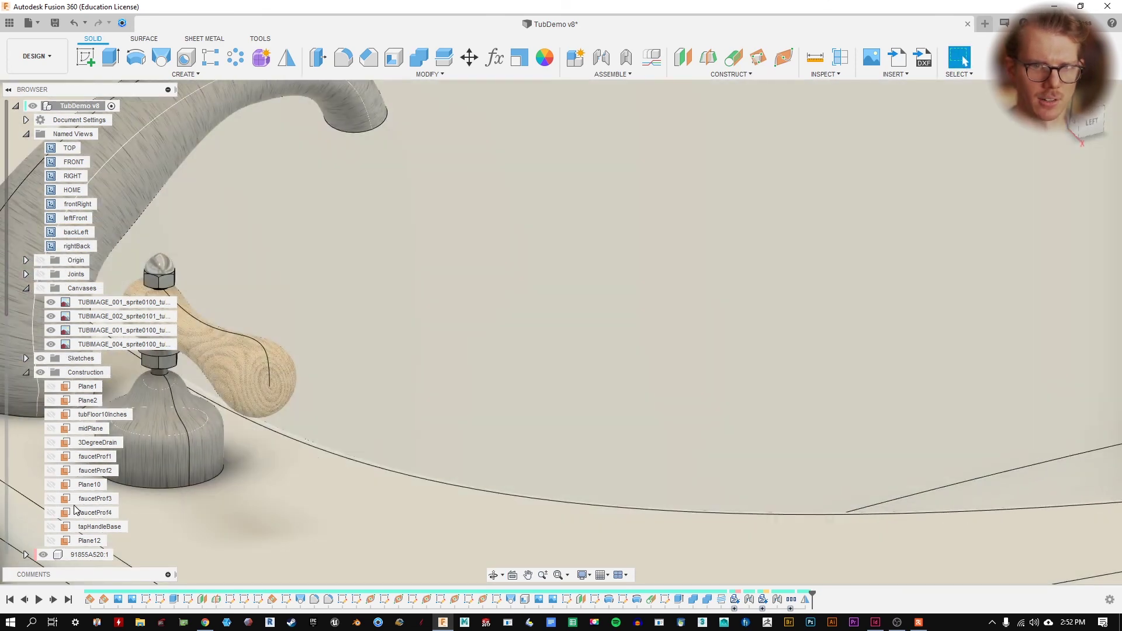
pyautogui.scroll(-5, 75, 509)
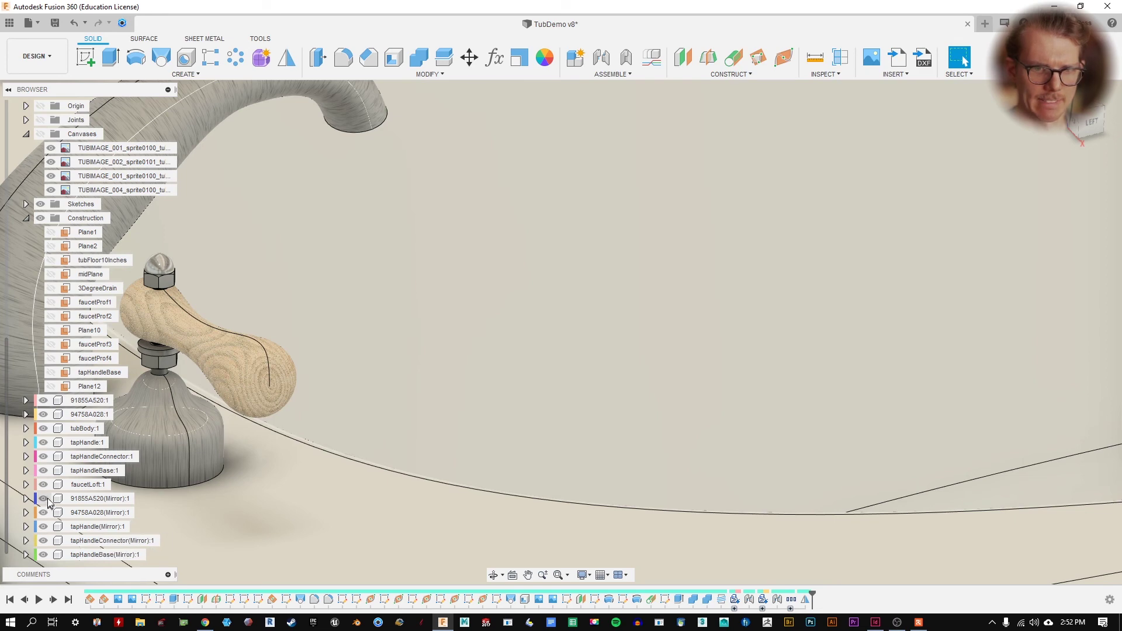
pyautogui.click(43, 429)
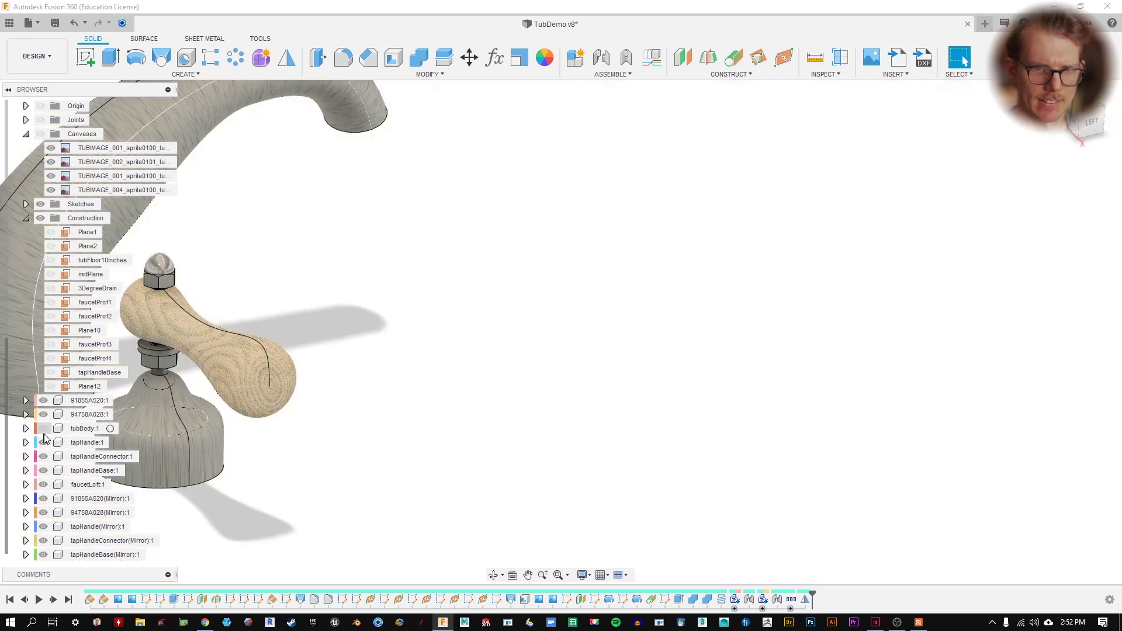
# - Switch from the Design workspace to the Render workspace for the faucet and tap handles
pyautogui.scroll(-3, 488, 335)
pyautogui.keyDown('shift'); pyautogui.moveTo(489, 335); pyautogui.dragTo(659, 260, button='middle'); pyautogui.keyUp('shift')
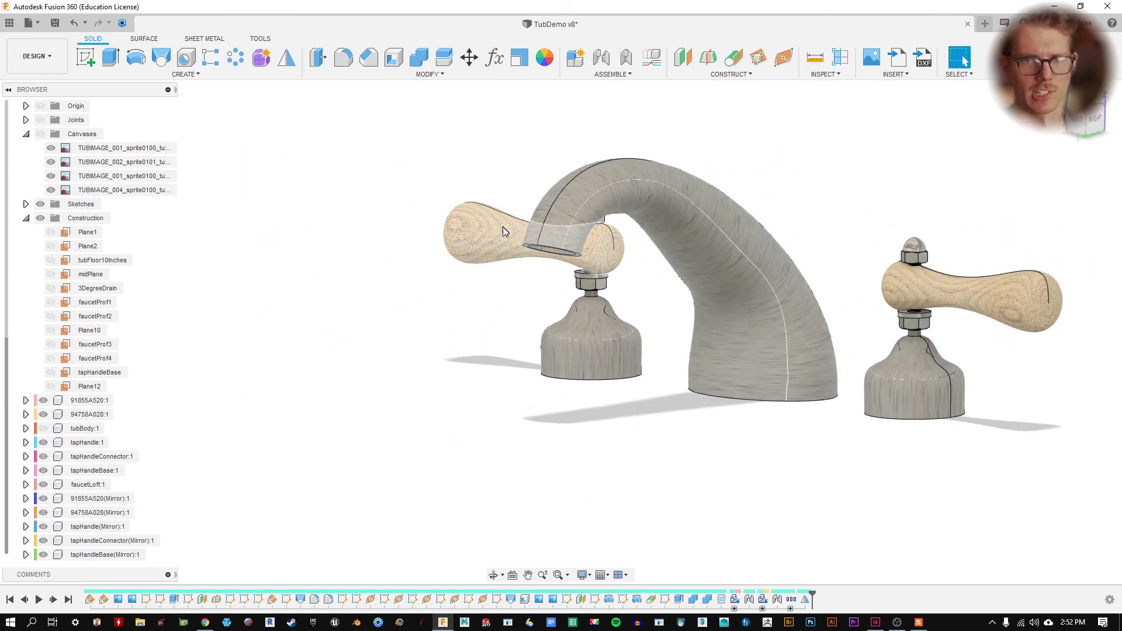
pyautogui.keyDown('shift'); pyautogui.moveTo(760, 207); pyautogui.dragTo(826, 183, button='middle'); pyautogui.keyUp('shift')
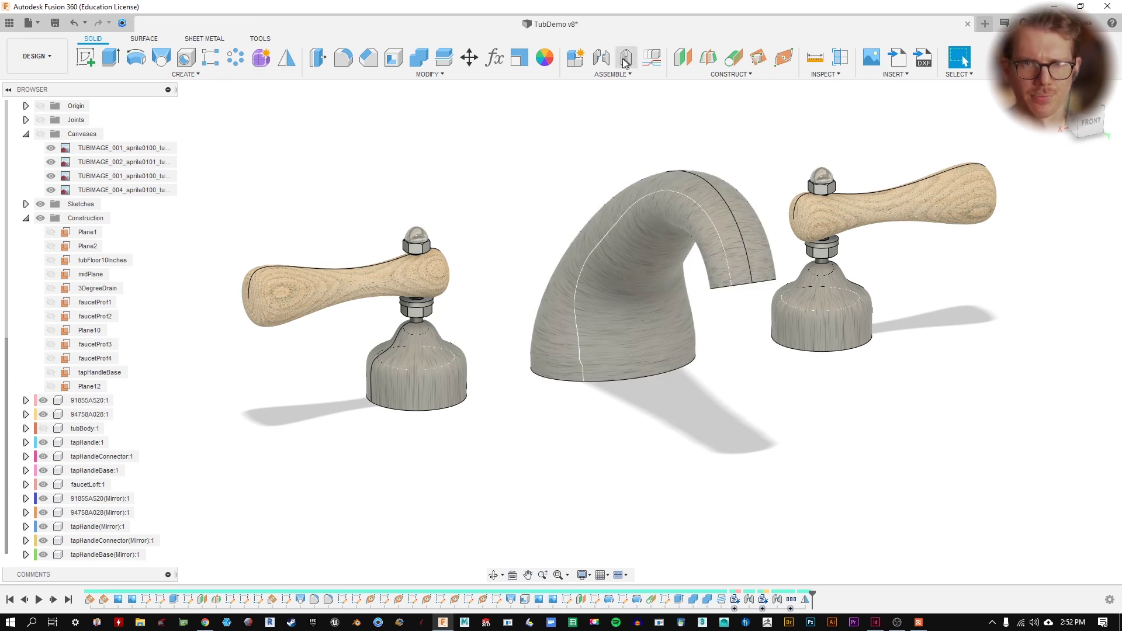
pyautogui.click(554, 74)
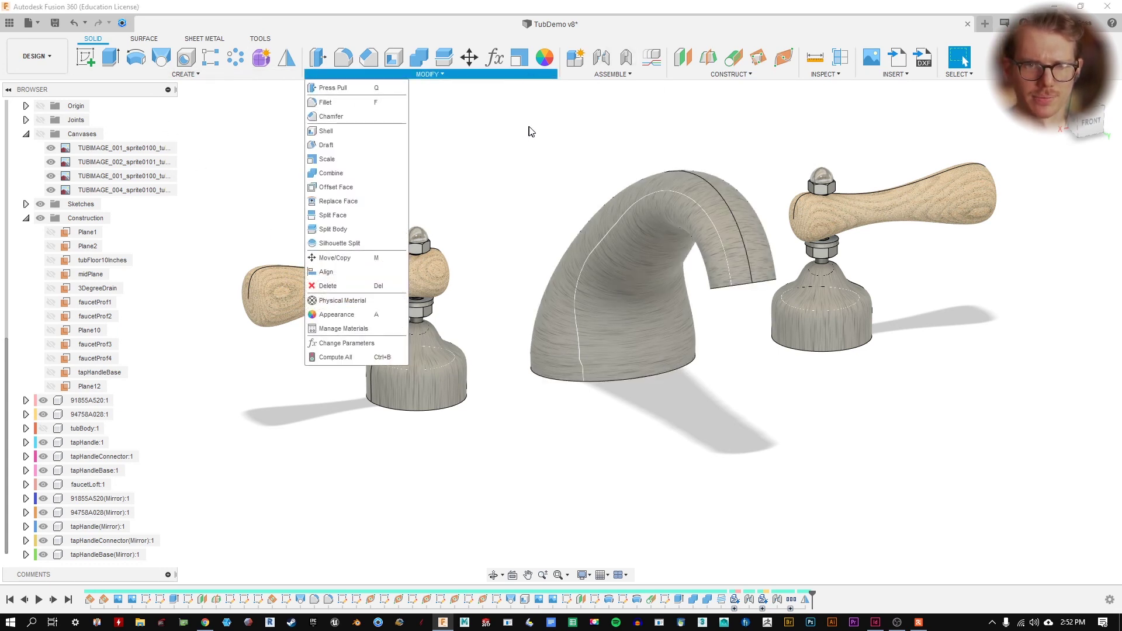
pyautogui.click(37, 56)
pyautogui.click(28, 106)
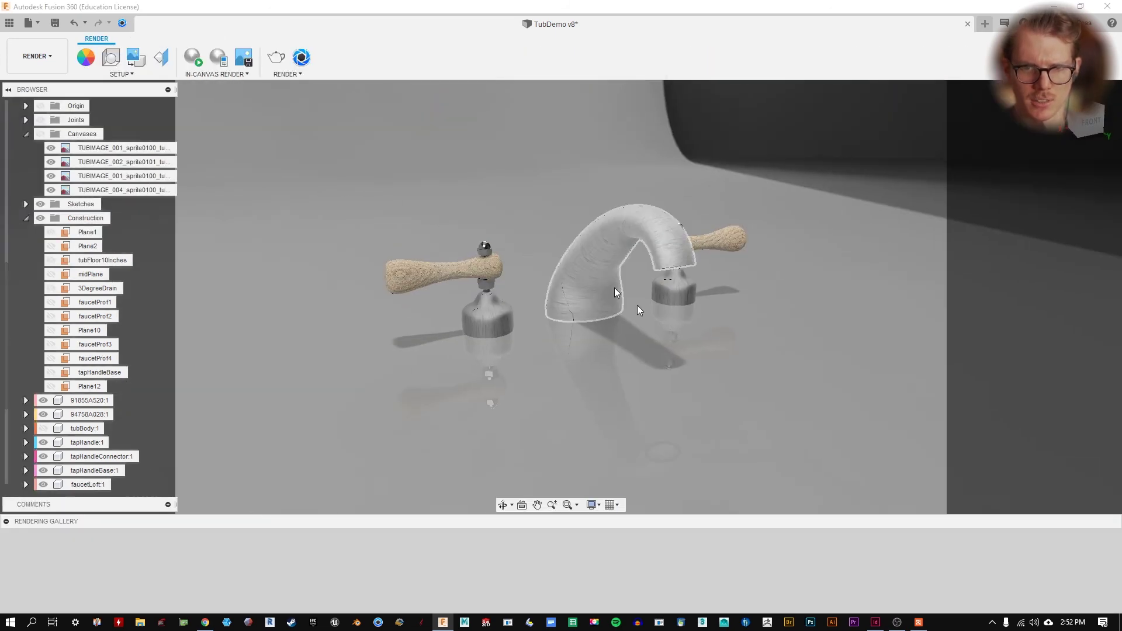
# - Try a cylindrical texture projection on the faucet, rotating its mapping about the X axis
pyautogui.keyDown('shift'); pyautogui.moveTo(685, 188); pyautogui.dragTo(346, 247, button='middle'); pyautogui.keyUp('shift')
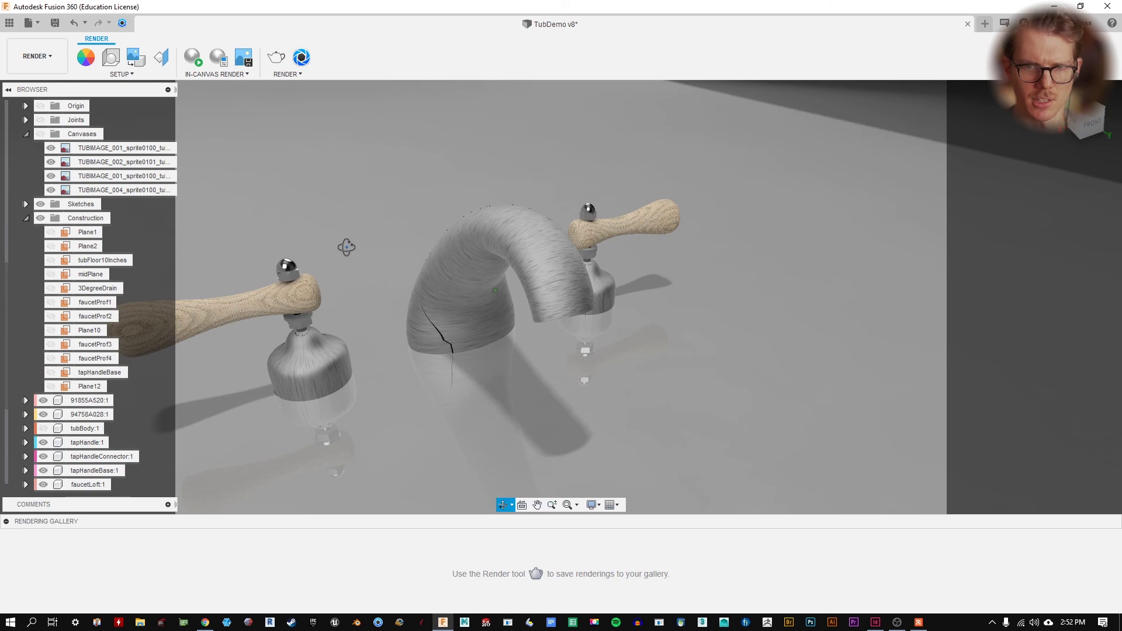
pyautogui.click(163, 66)
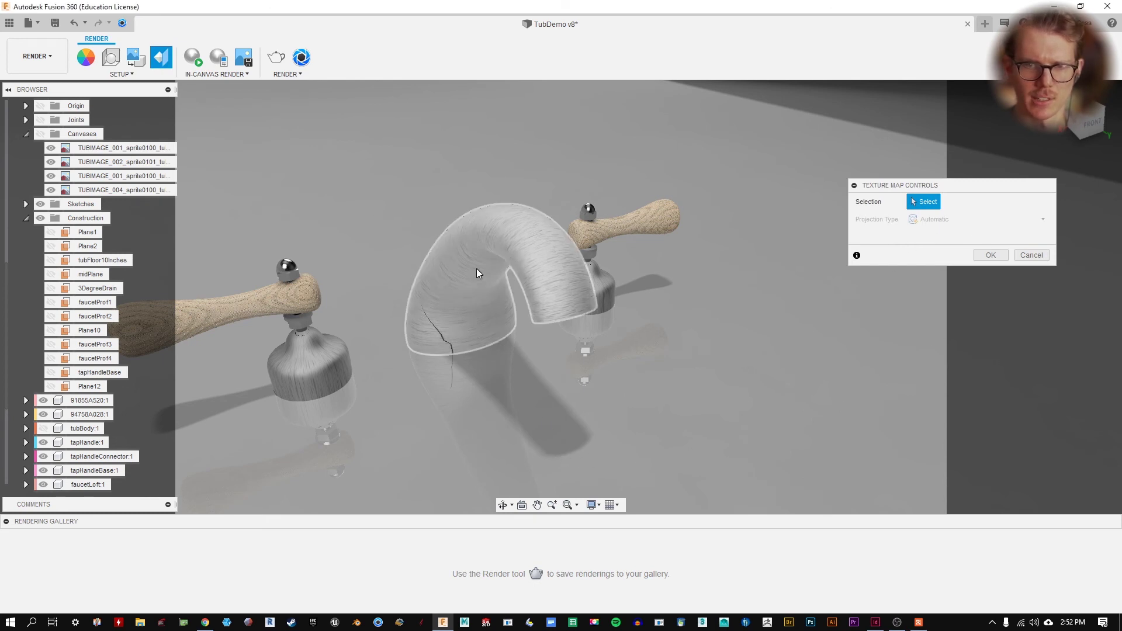
pyautogui.click(446, 274)
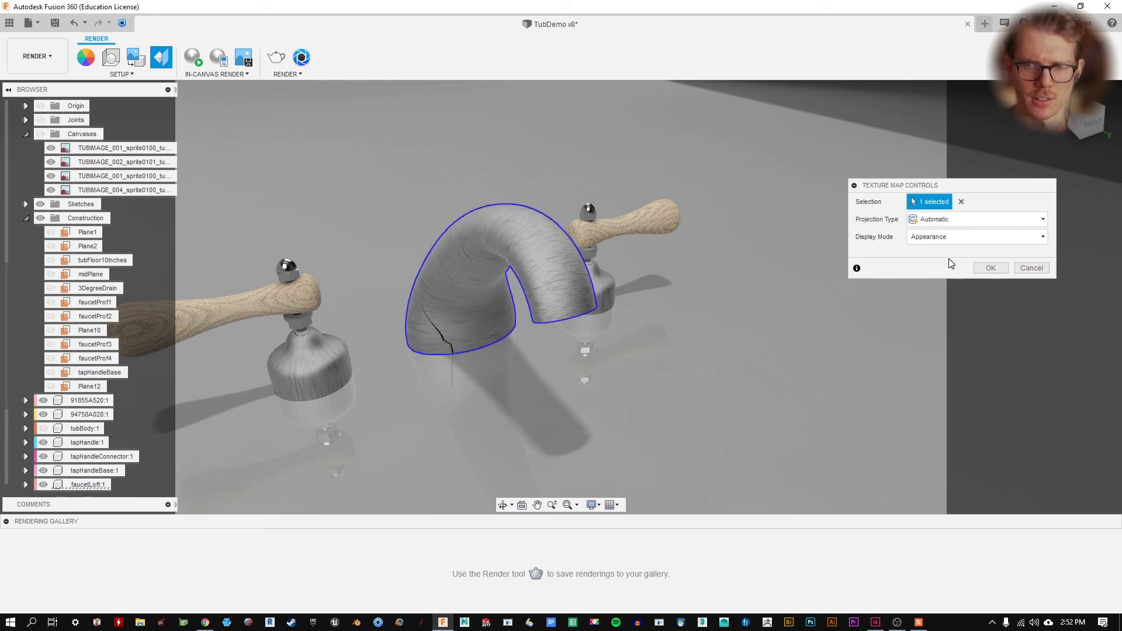
pyautogui.click(958, 221)
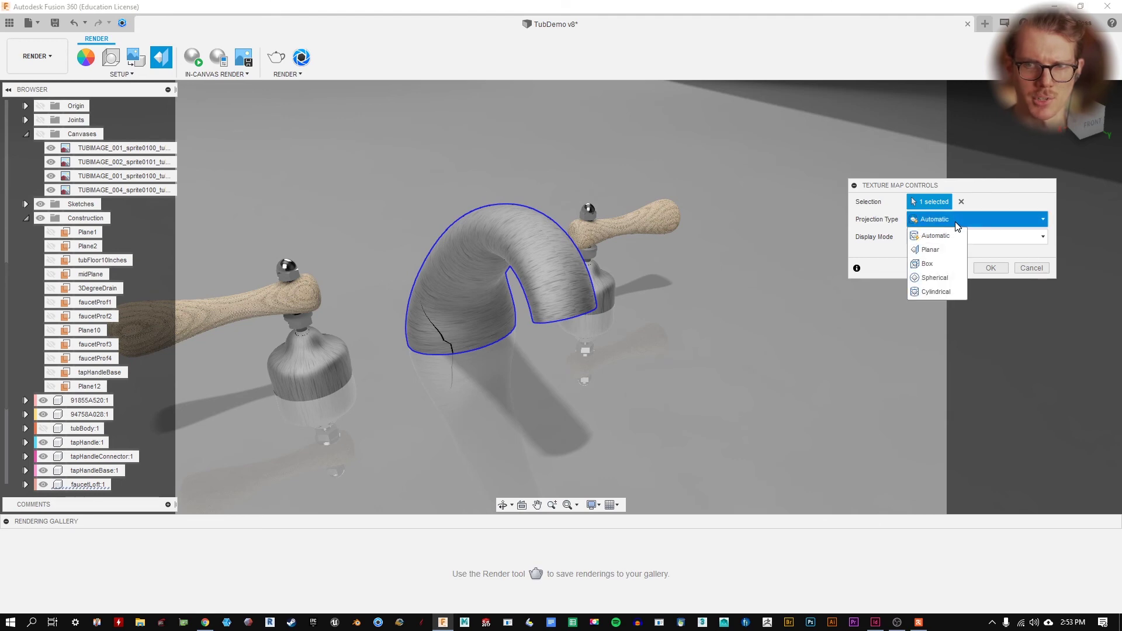
pyautogui.click(936, 292)
pyautogui.keyDown('shift'); pyautogui.moveTo(499, 289); pyautogui.dragTo(517, 304, button='middle'); pyautogui.keyUp('shift')
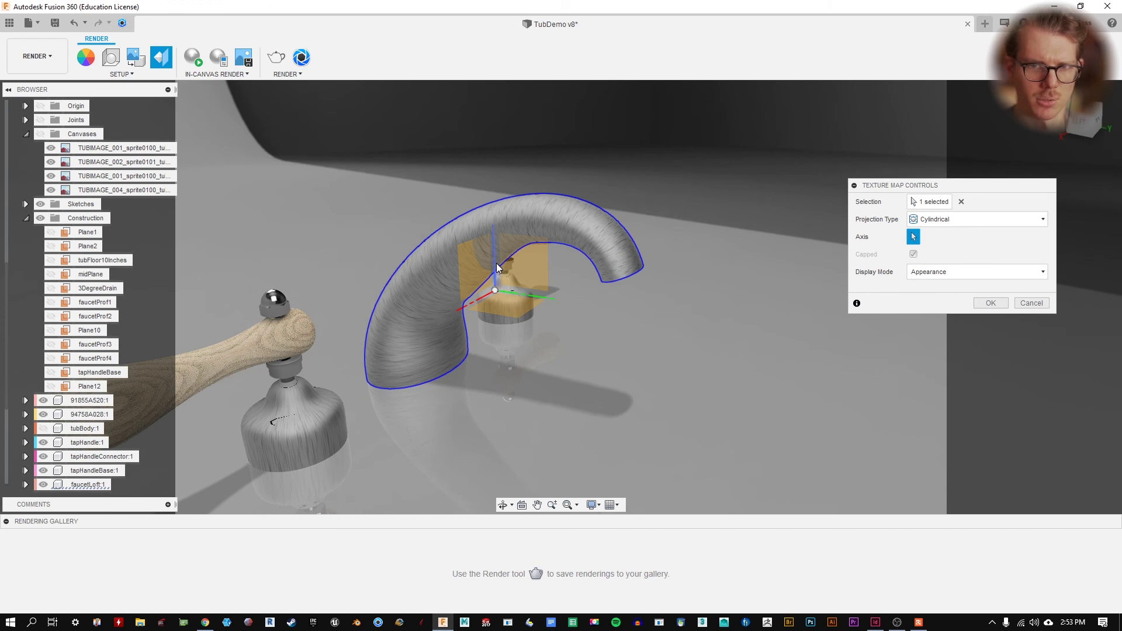
pyautogui.click(543, 297)
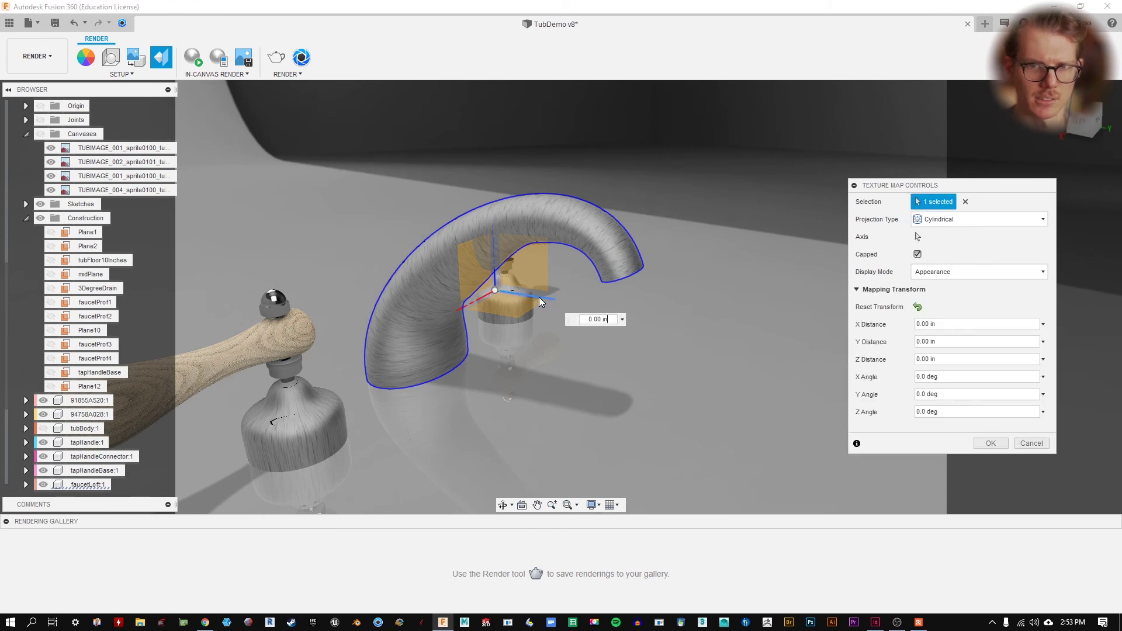
pyautogui.moveTo(550, 298); pyautogui.dragTo(522, 392)
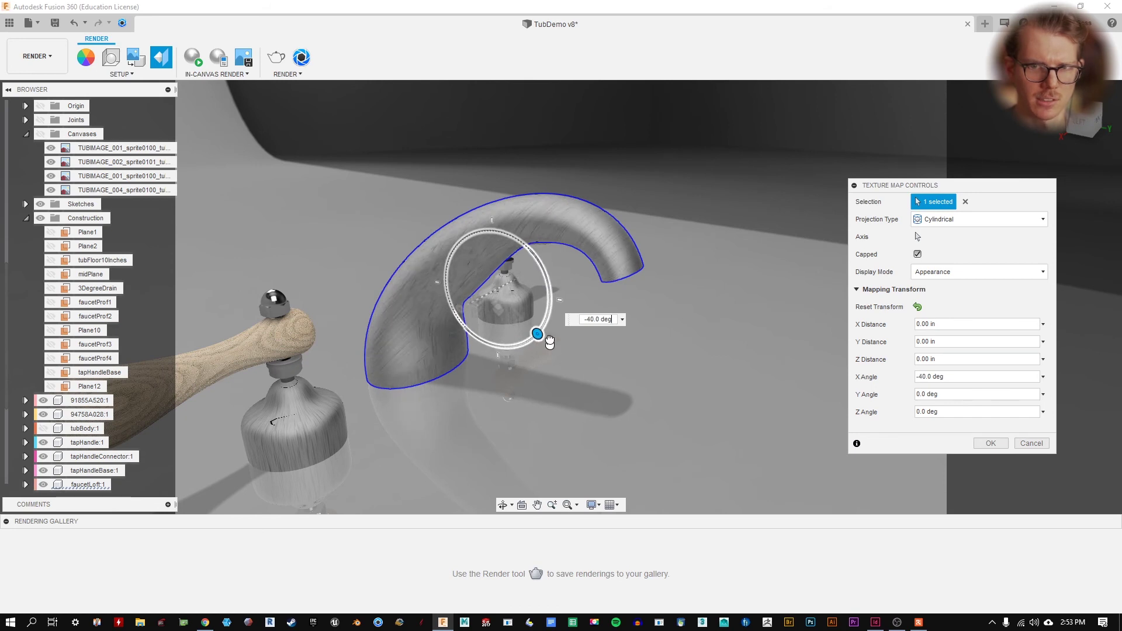
pyautogui.moveTo(549, 341); pyautogui.dragTo(549, 303)
pyautogui.click(1030, 443)
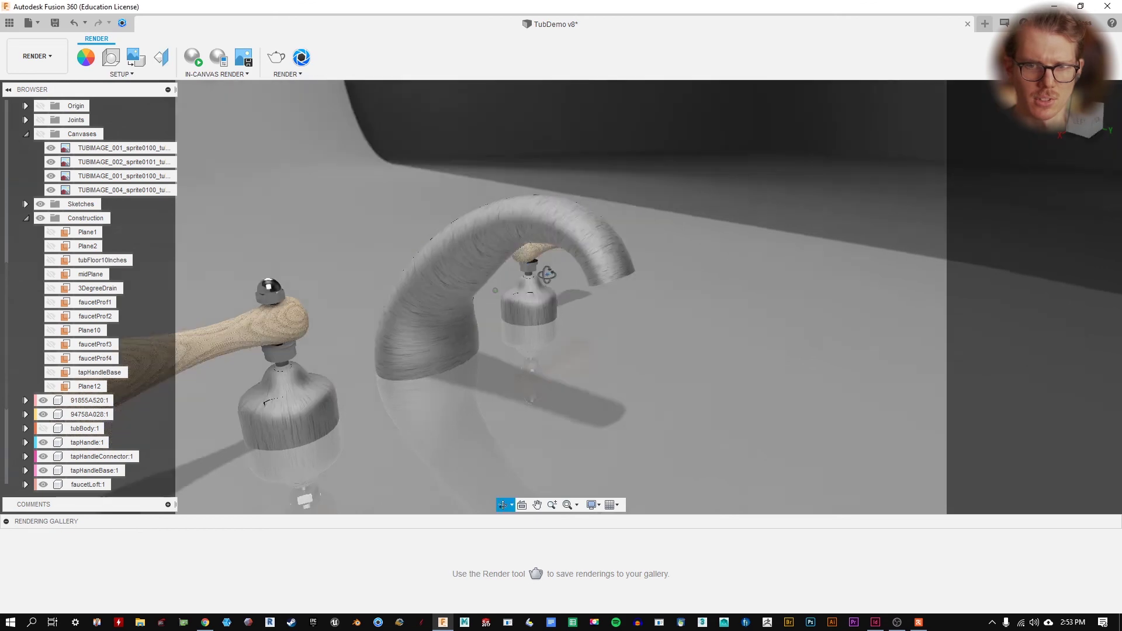
# - Apply a cylindrical texture projection with Texture Map Controls to the original tap handle base, tapHandleBase:1
pyautogui.keyDown('shift'); pyautogui.moveTo(485, 304); pyautogui.dragTo(573, 203, button='middle'); pyautogui.keyUp('shift')
pyautogui.scroll(5, 374, 320)
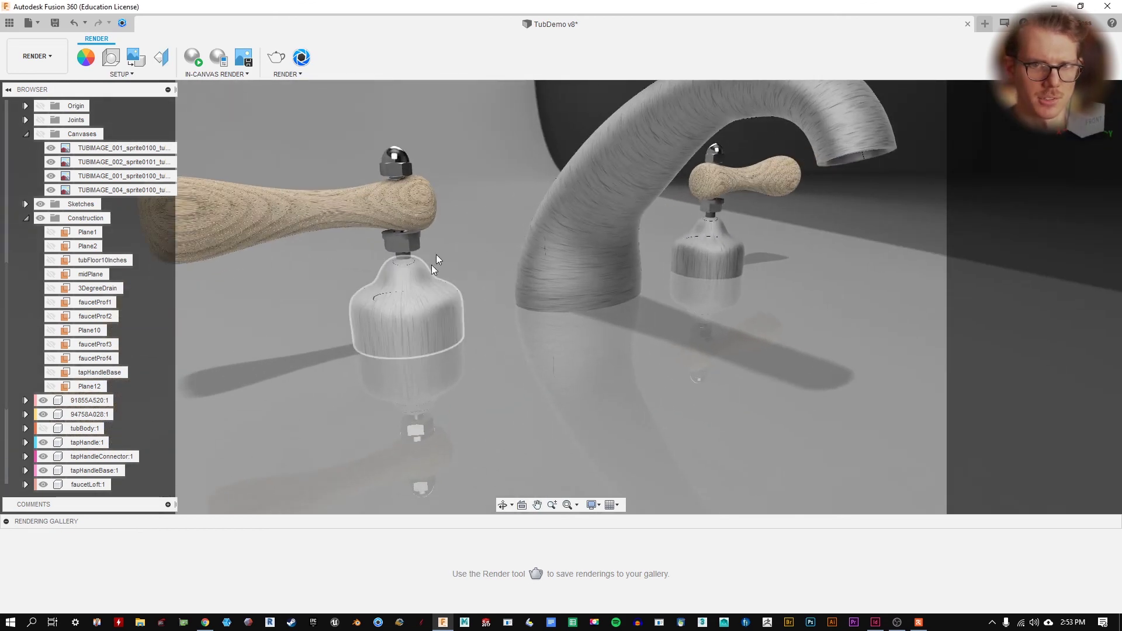
pyautogui.scroll(-3, 436, 260)
pyautogui.click(162, 62)
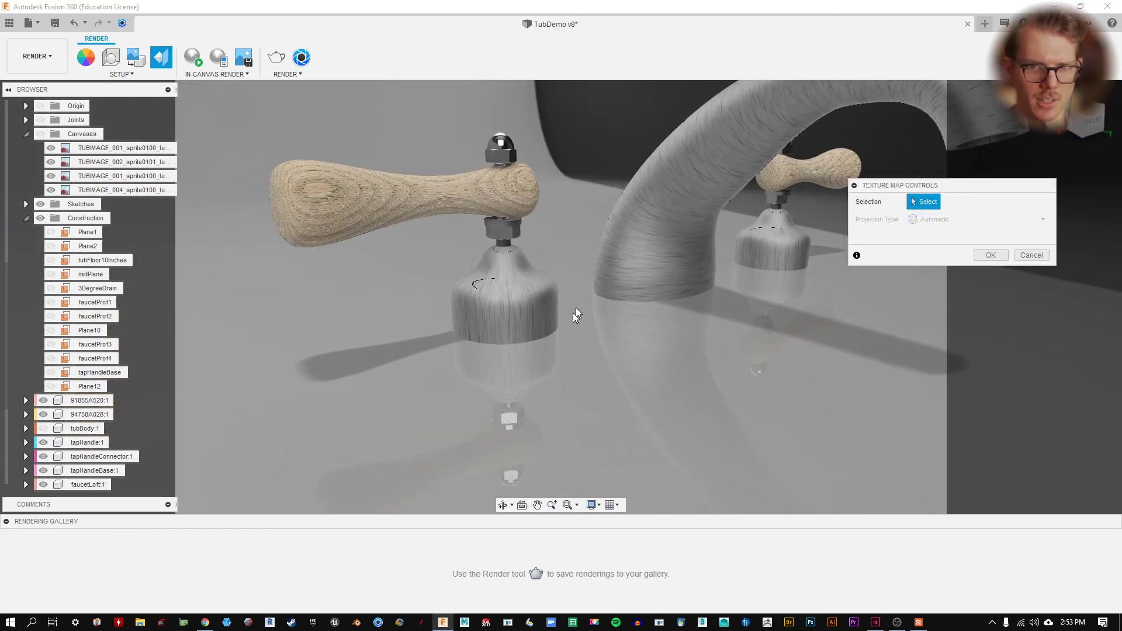
pyautogui.click(524, 300)
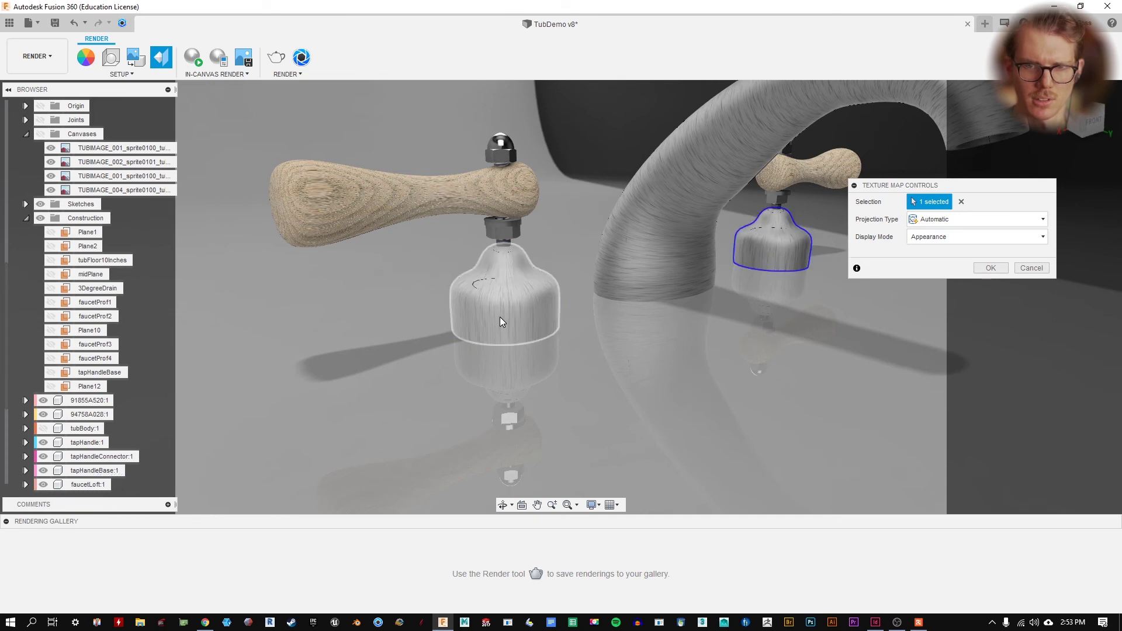
pyautogui.click(956, 220)
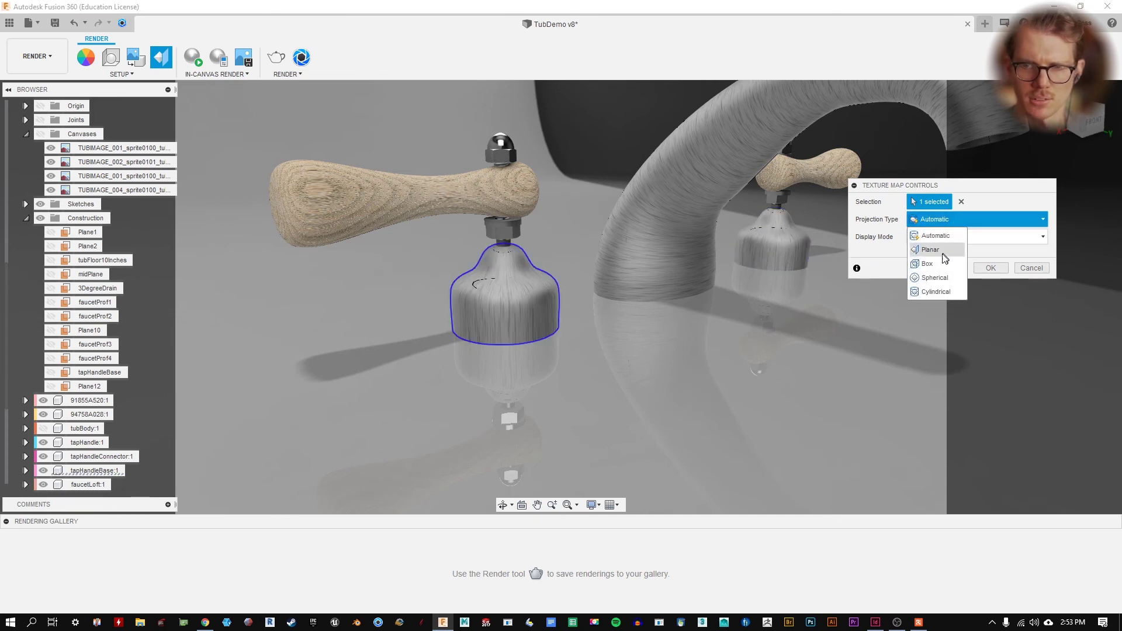
pyautogui.click(946, 291)
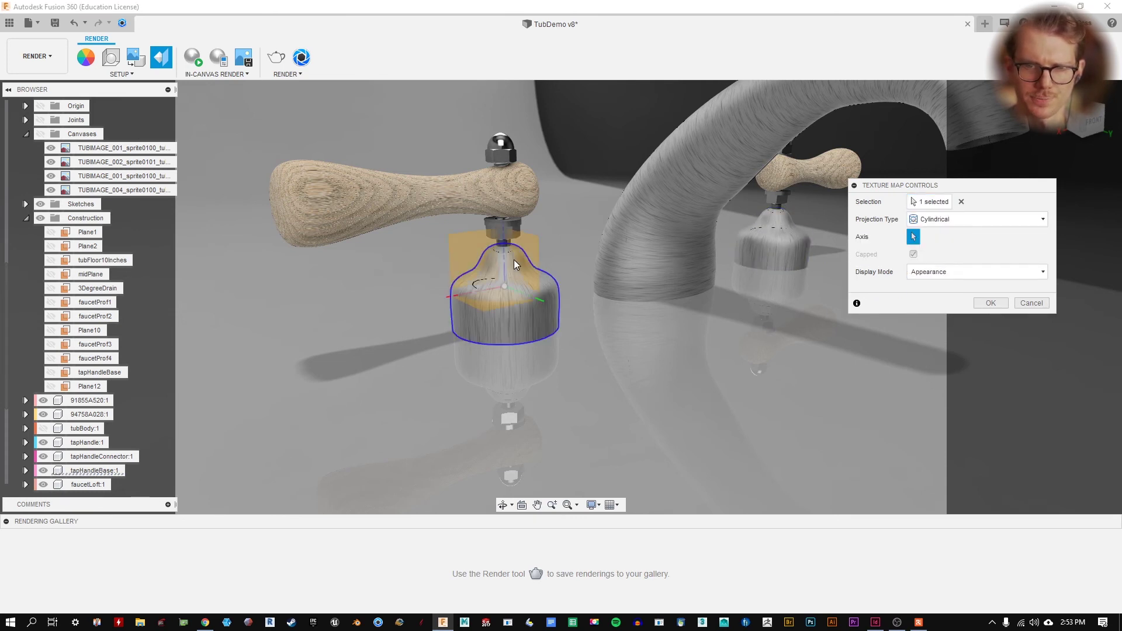
pyautogui.moveTo(607, 250)
pyautogui.keyDown('shift'); pyautogui.mouseDown(button='middle')
pyautogui.moveTo(529, 271)
pyautogui.moveTo(608, 253)
pyautogui.mouseUp(button='middle'); pyautogui.keyUp('shift')
pyautogui.scroll(3, 605, 253)
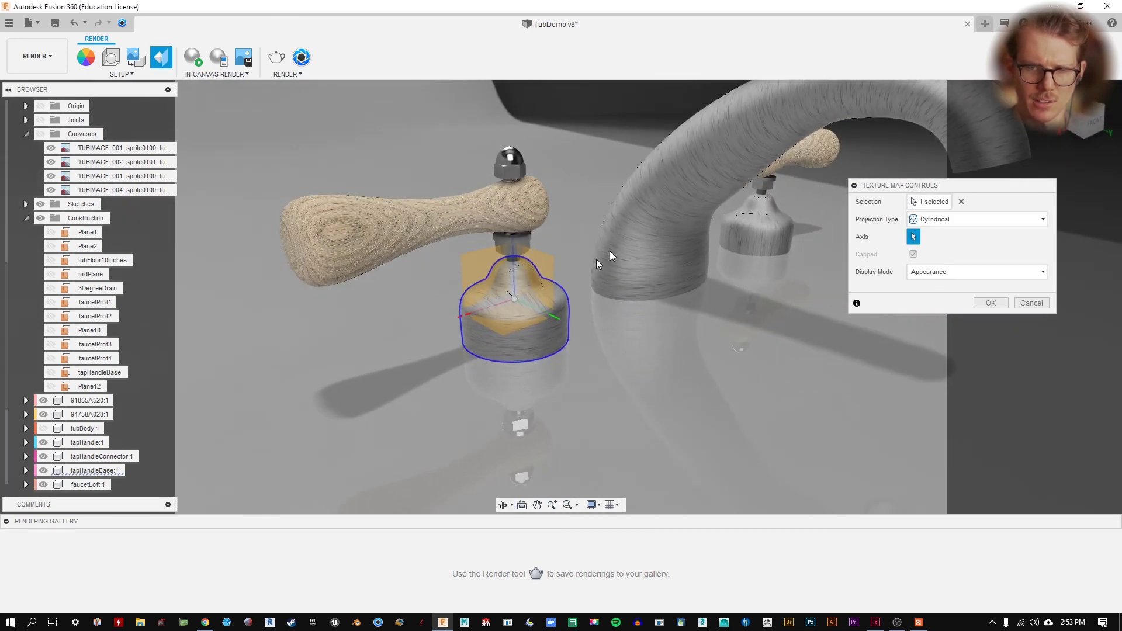
pyautogui.click(991, 303)
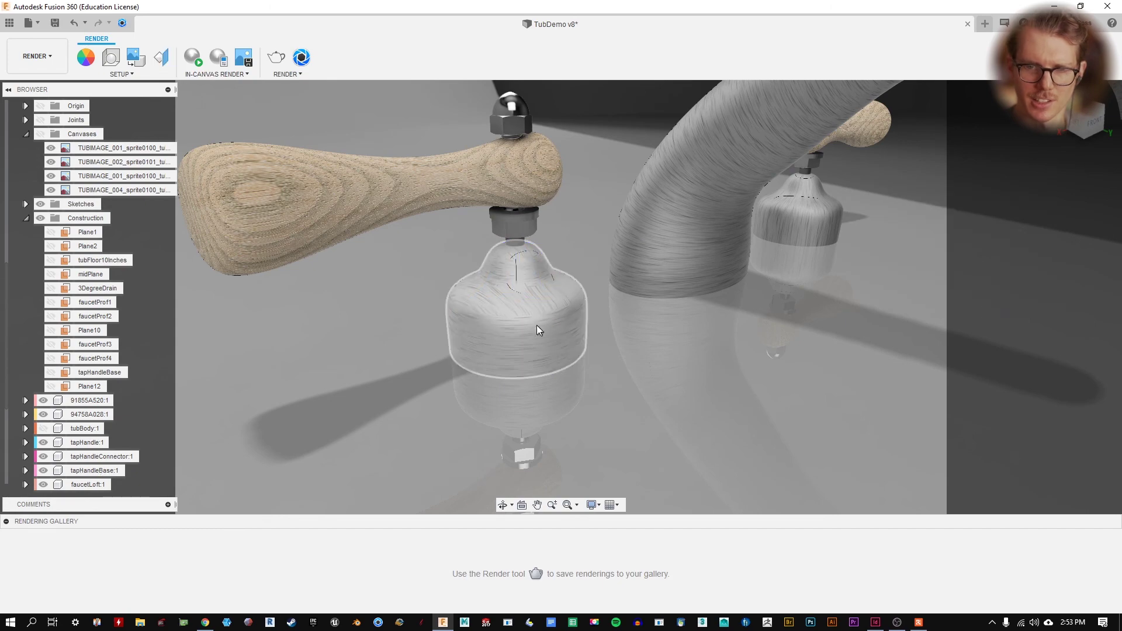
# - Apply a cylindrical texture projection with Texture Map Controls to the mirrored tap handle base on the far side of the faucet
pyautogui.keyDown('shift'); pyautogui.moveTo(534, 325); pyautogui.dragTo(718, 319, button='middle'); pyautogui.keyUp('shift')
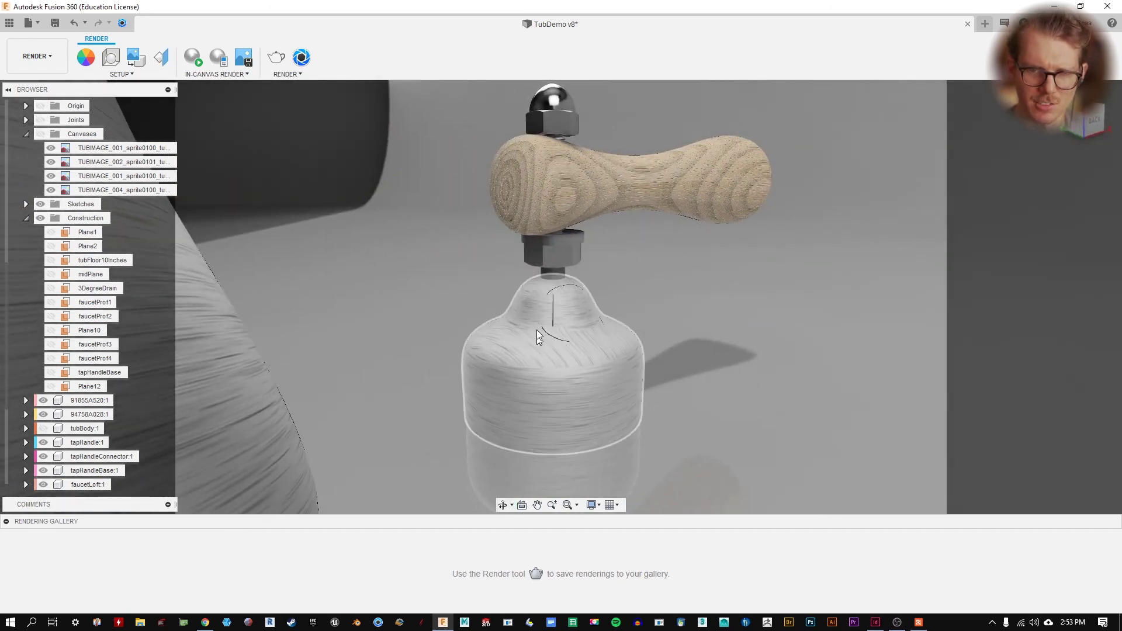
pyautogui.keyDown('shift'); pyautogui.moveTo(538, 347); pyautogui.dragTo(315, 293, button='middle'); pyautogui.keyUp('shift')
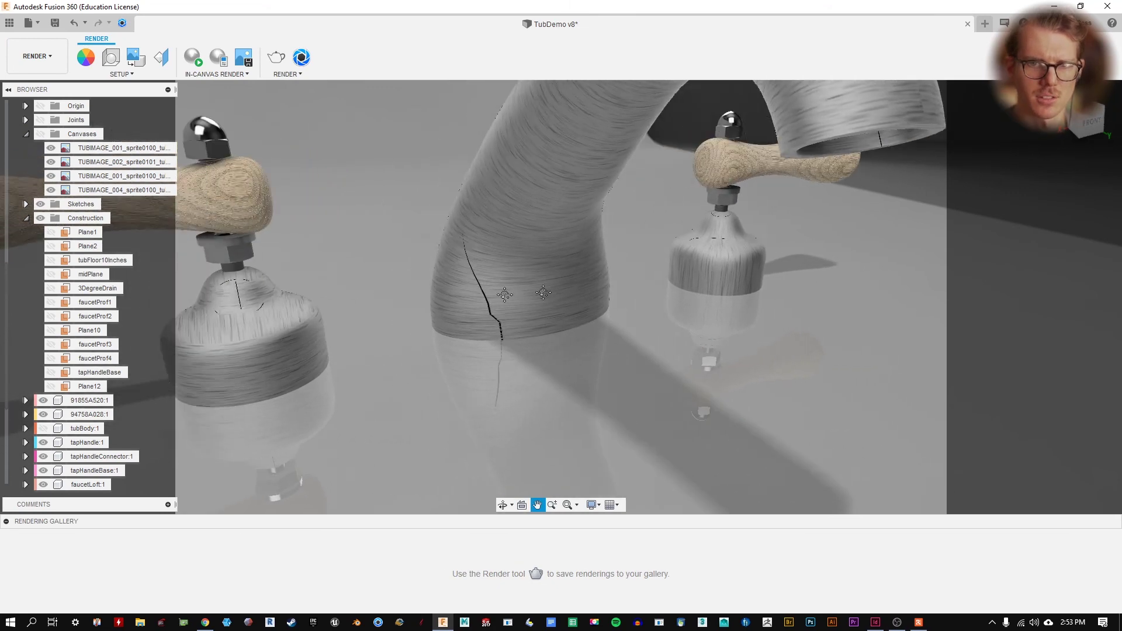
pyautogui.click(161, 56)
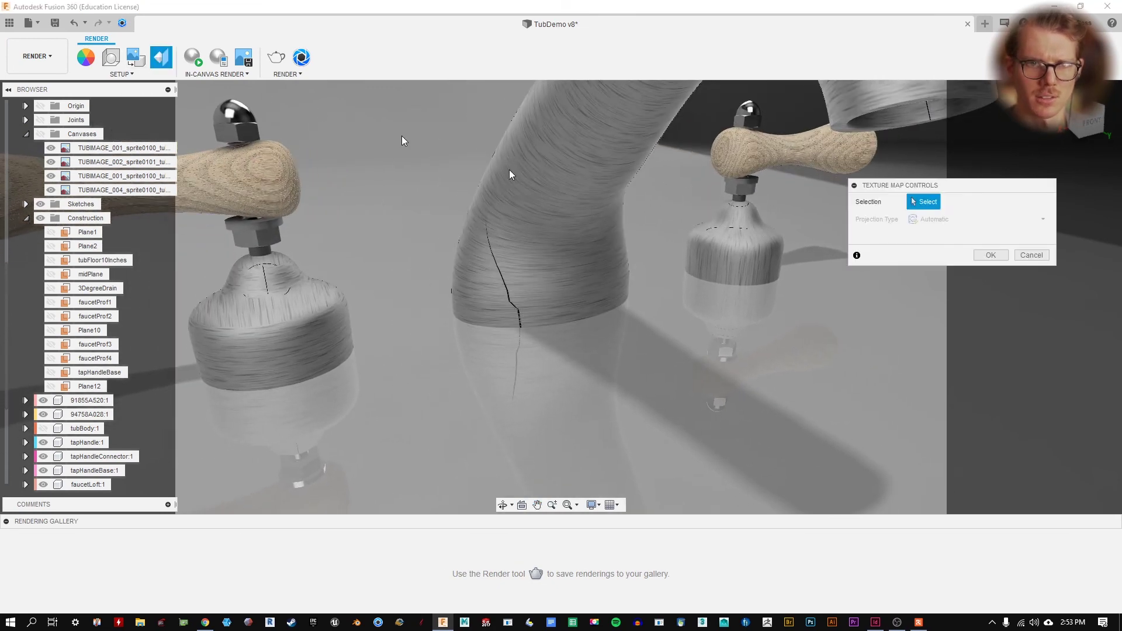
pyautogui.click(742, 244)
pyautogui.click(963, 235)
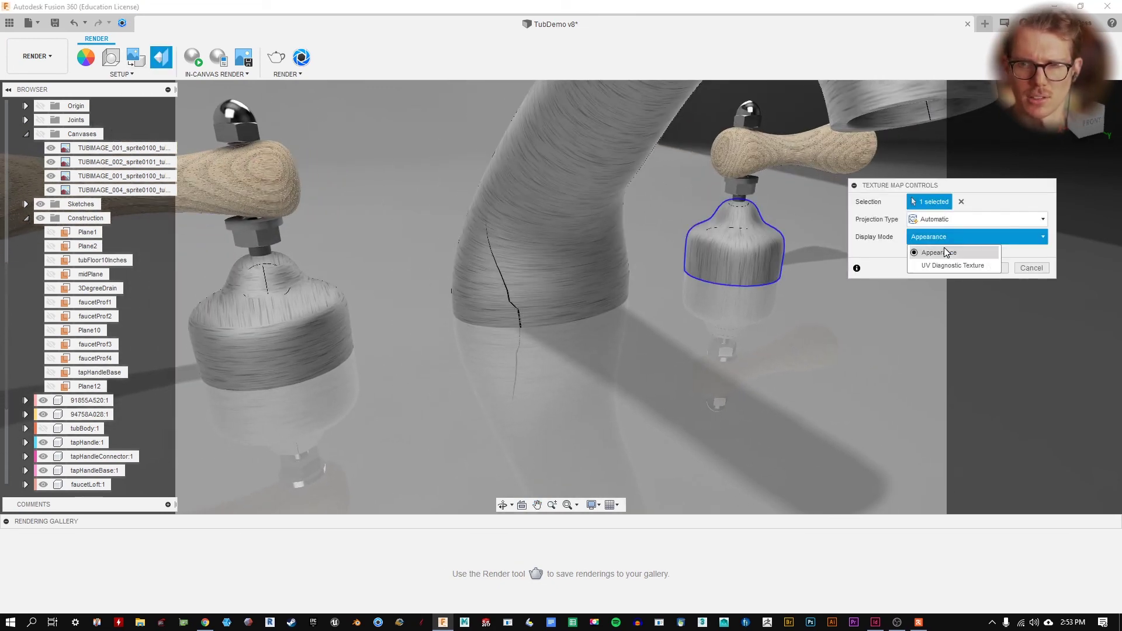
pyautogui.click(982, 220)
pyautogui.click(989, 223)
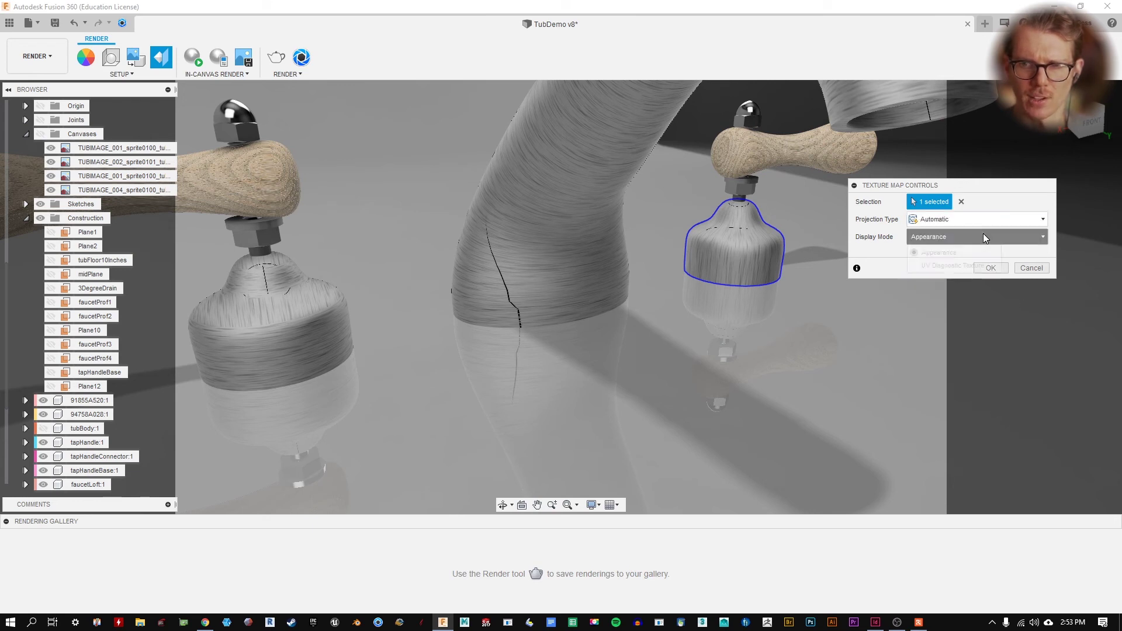
pyautogui.click(983, 233)
pyautogui.click(947, 220)
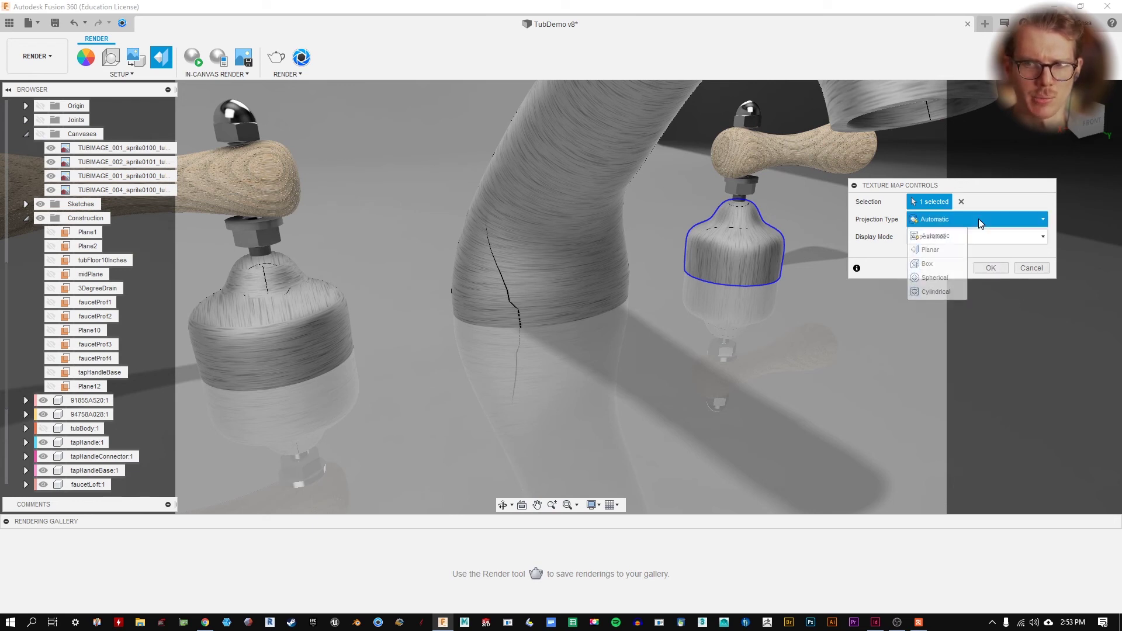
pyautogui.click(937, 291)
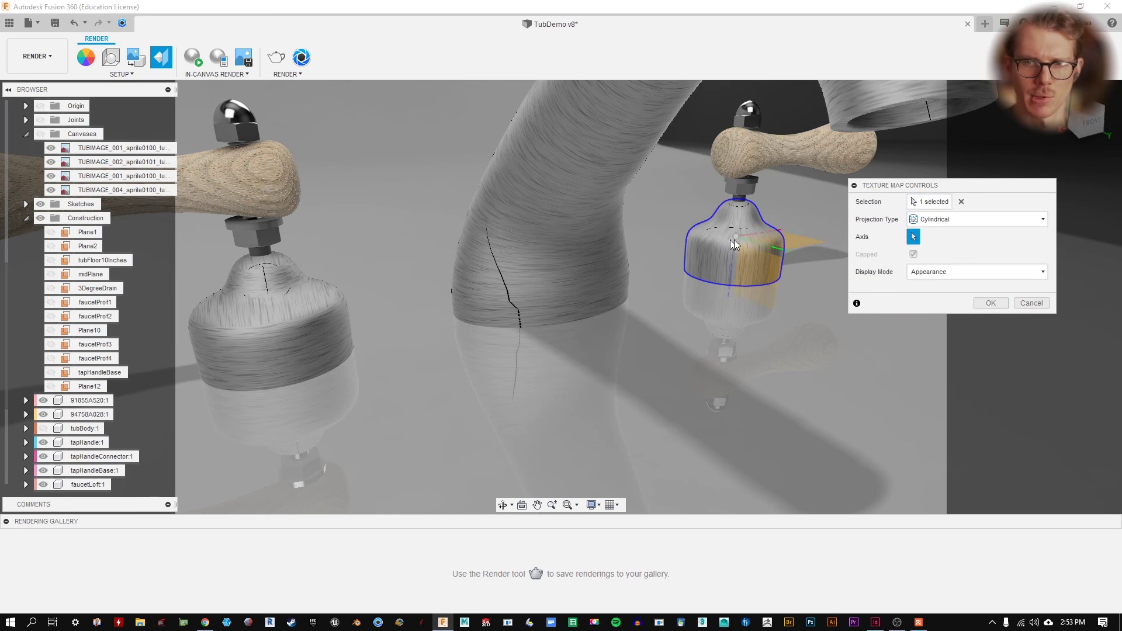
pyautogui.click(734, 257)
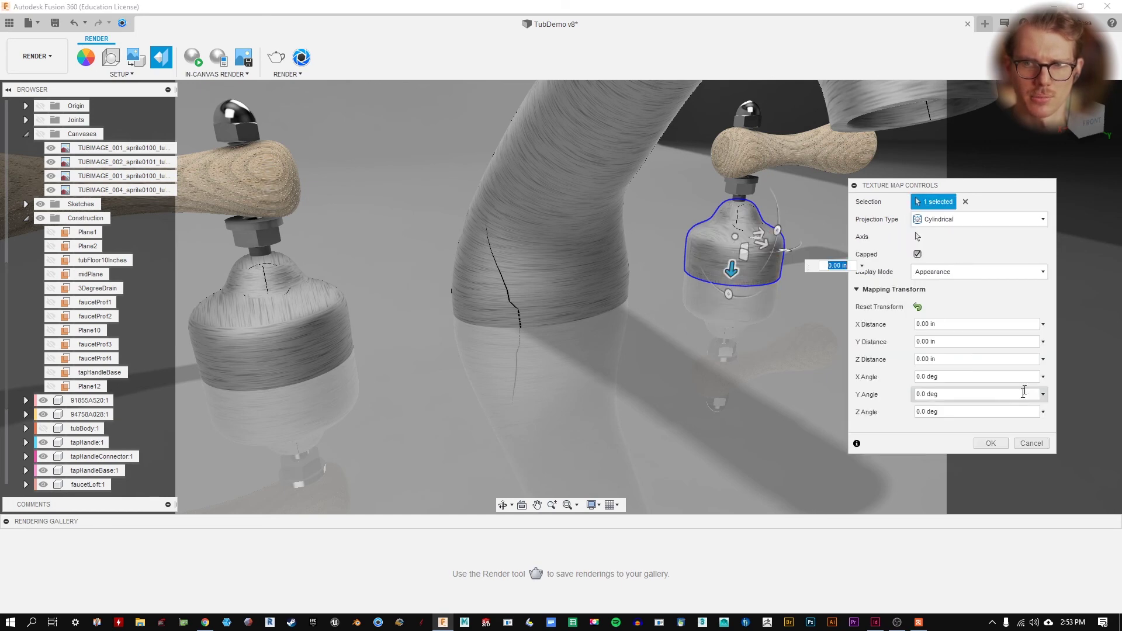
pyautogui.click(989, 444)
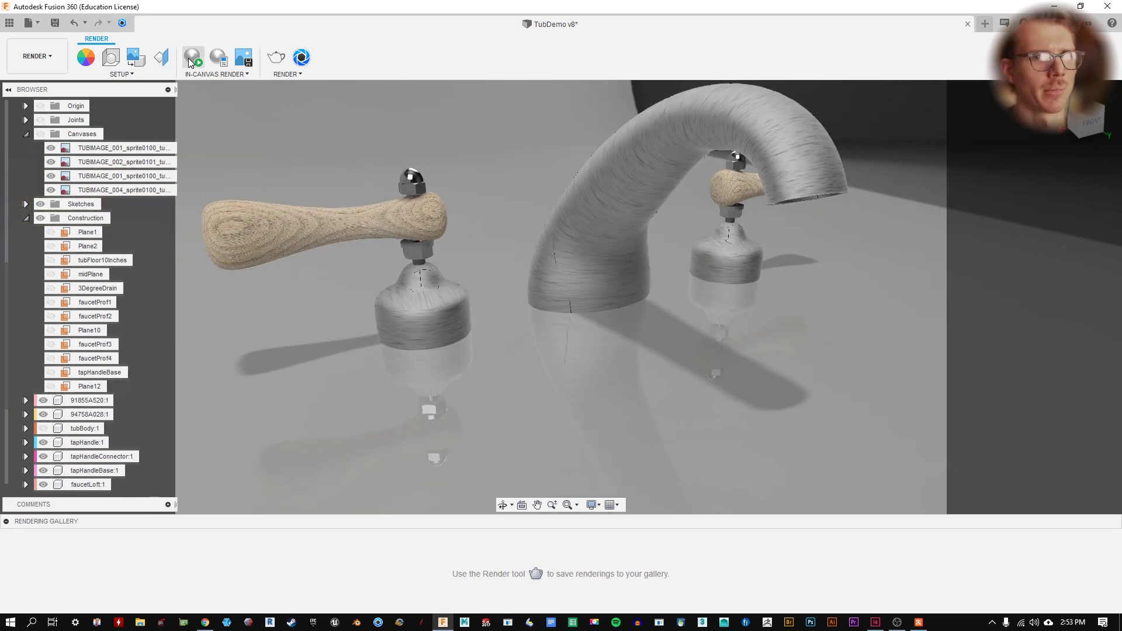
# - Try a planar texture projection on the faucet, rotating its mapping to -40 degrees about the Z axis
pyautogui.click(160, 57)
pyautogui.click(651, 188)
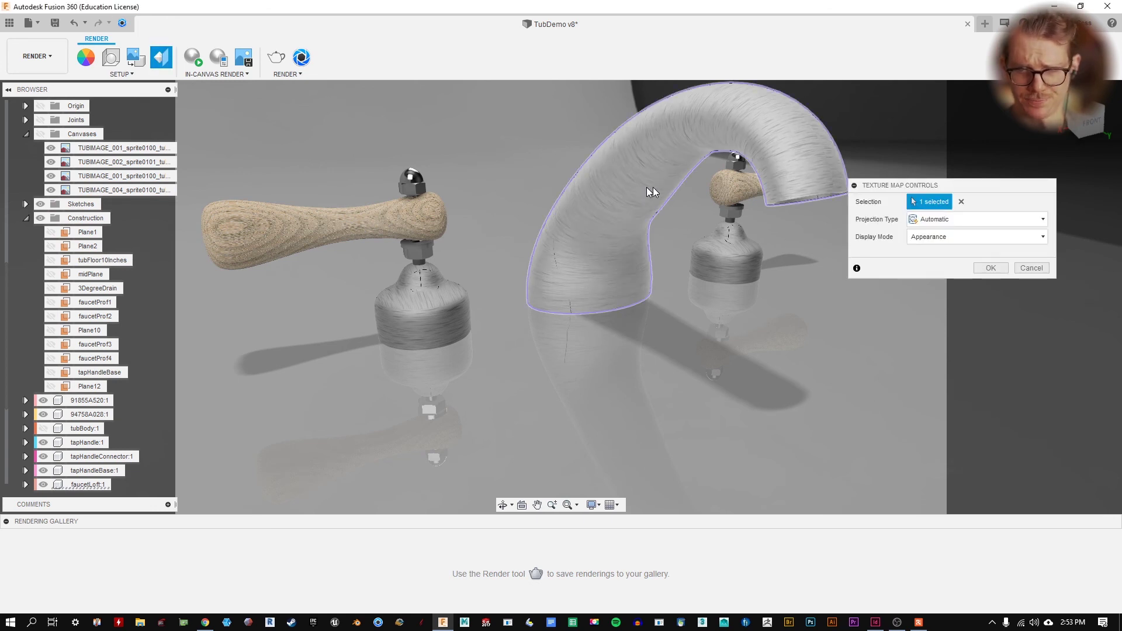
pyautogui.click(994, 219)
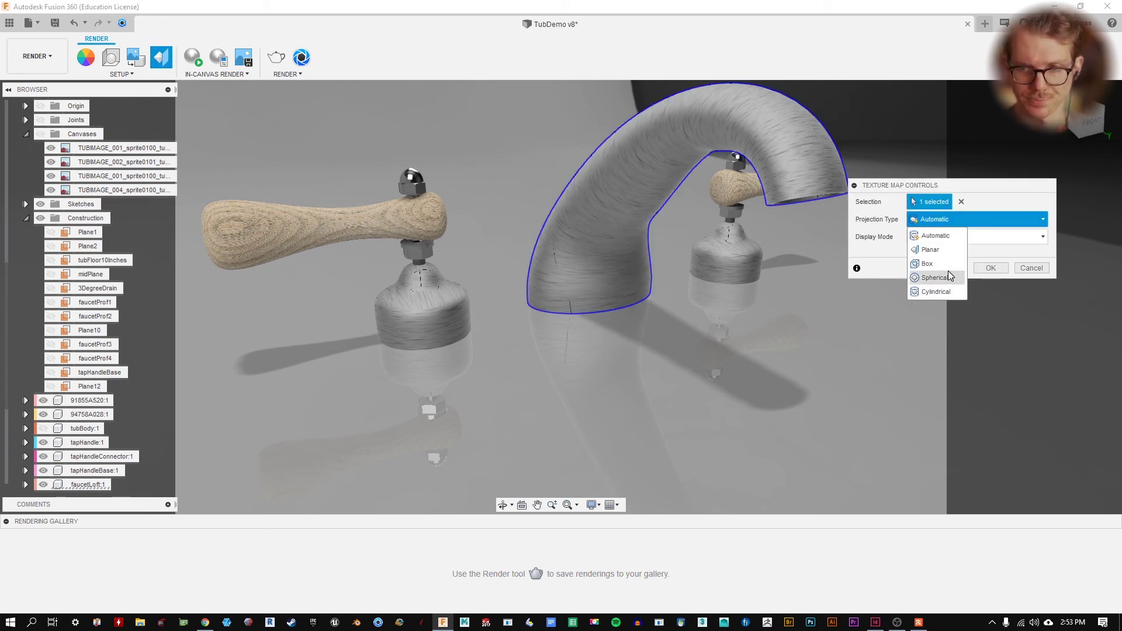
pyautogui.click(932, 250)
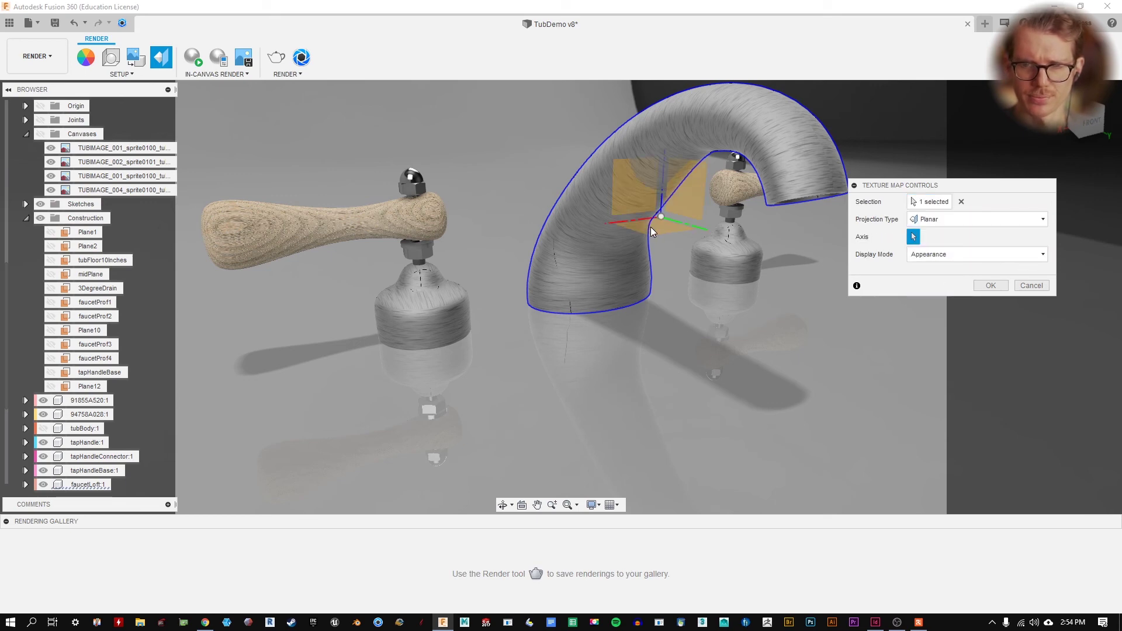
pyautogui.click(643, 219)
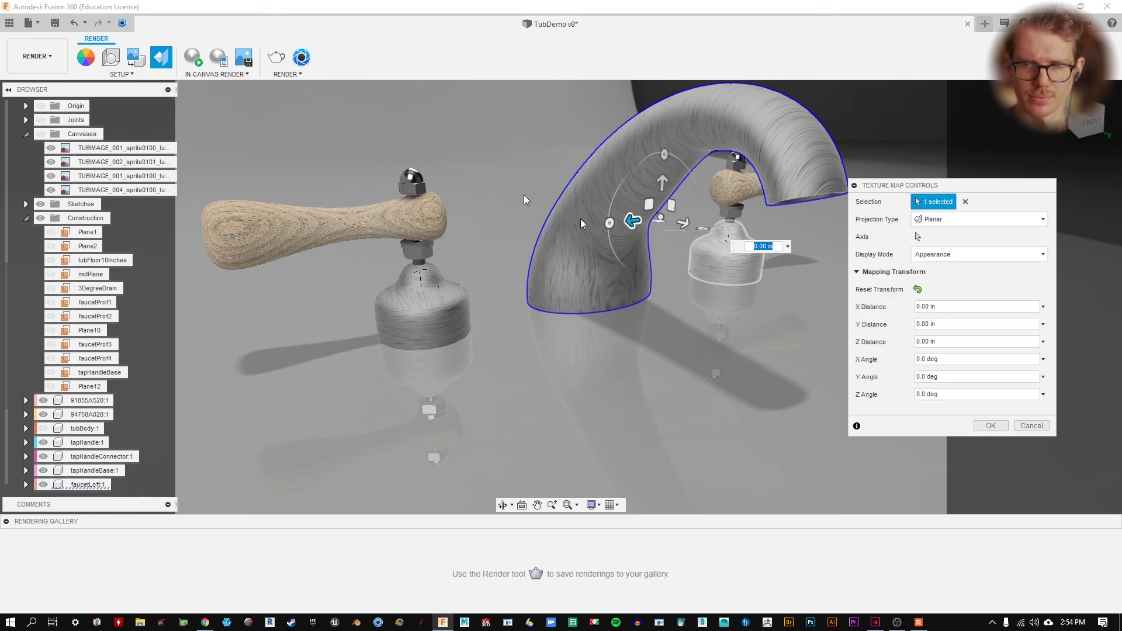
pyautogui.keyDown('shift'); pyautogui.moveTo(580, 219); pyautogui.dragTo(665, 164, button='middle'); pyautogui.keyUp('shift')
pyautogui.moveTo(663, 155); pyautogui.dragTo(709, 173)
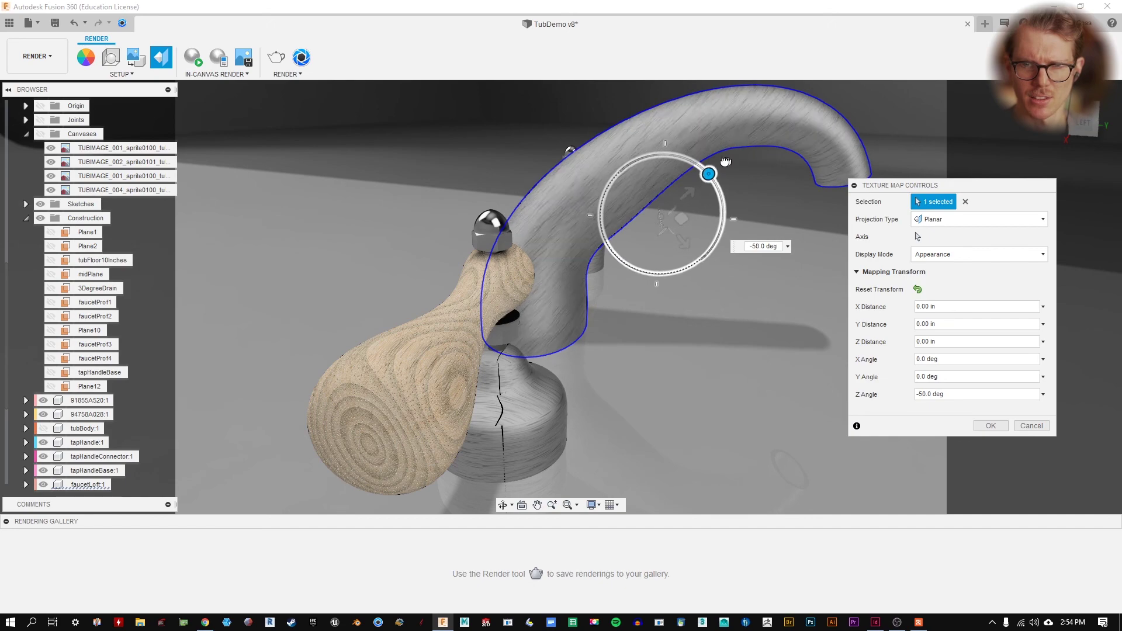
pyautogui.keyDown('shift'); pyautogui.moveTo(708, 169); pyautogui.dragTo(669, 257, button='middle'); pyautogui.keyUp('shift')
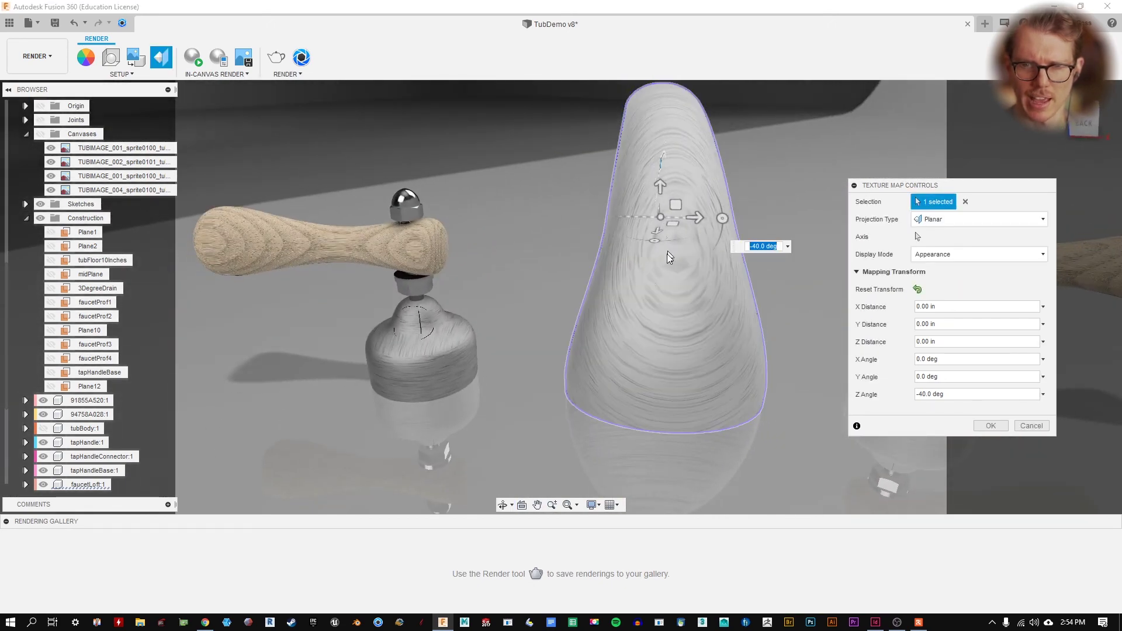
pyautogui.click(1028, 427)
# - Examine the brushed steel grain and seams on the faucet and tap handle bases from several angles
pyautogui.moveTo(812, 257)
pyautogui.keyDown('shift'); pyautogui.mouseDown(button='middle')
pyautogui.moveTo(771, 401)
pyautogui.moveTo(743, 278)
pyautogui.moveTo(816, 265)
pyautogui.mouseUp(button='middle'); pyautogui.keyUp('shift')
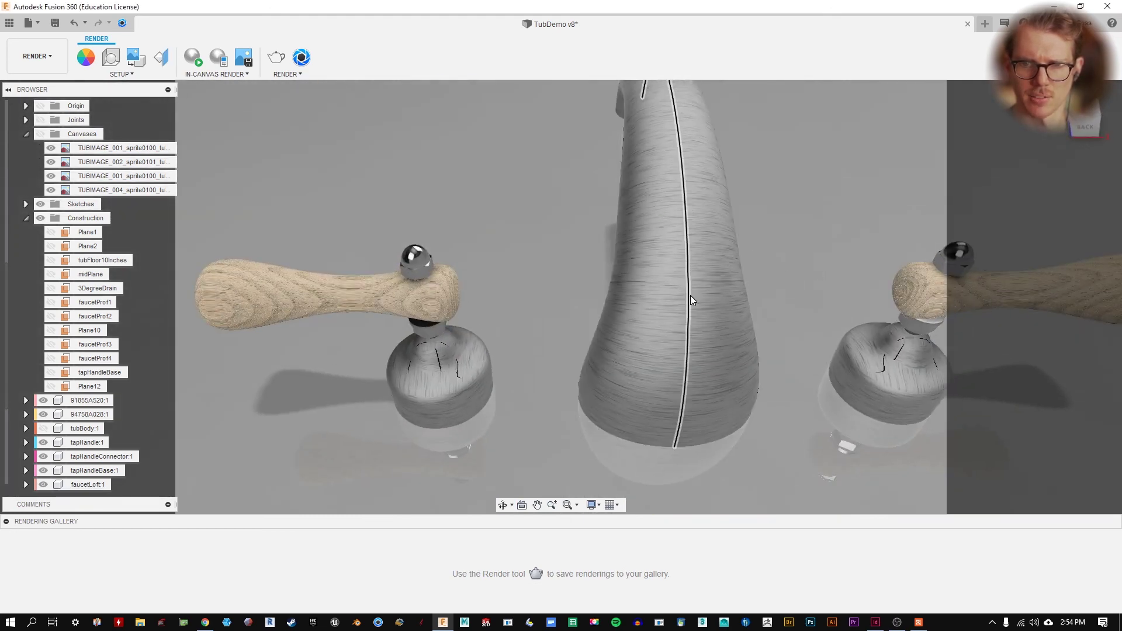
pyautogui.keyDown('shift'); pyautogui.moveTo(729, 293); pyautogui.dragTo(372, 240, button='middle'); pyautogui.keyUp('shift')
pyautogui.keyDown('shift'); pyautogui.moveTo(535, 342); pyautogui.dragTo(756, 87, button='middle'); pyautogui.keyUp('shift')
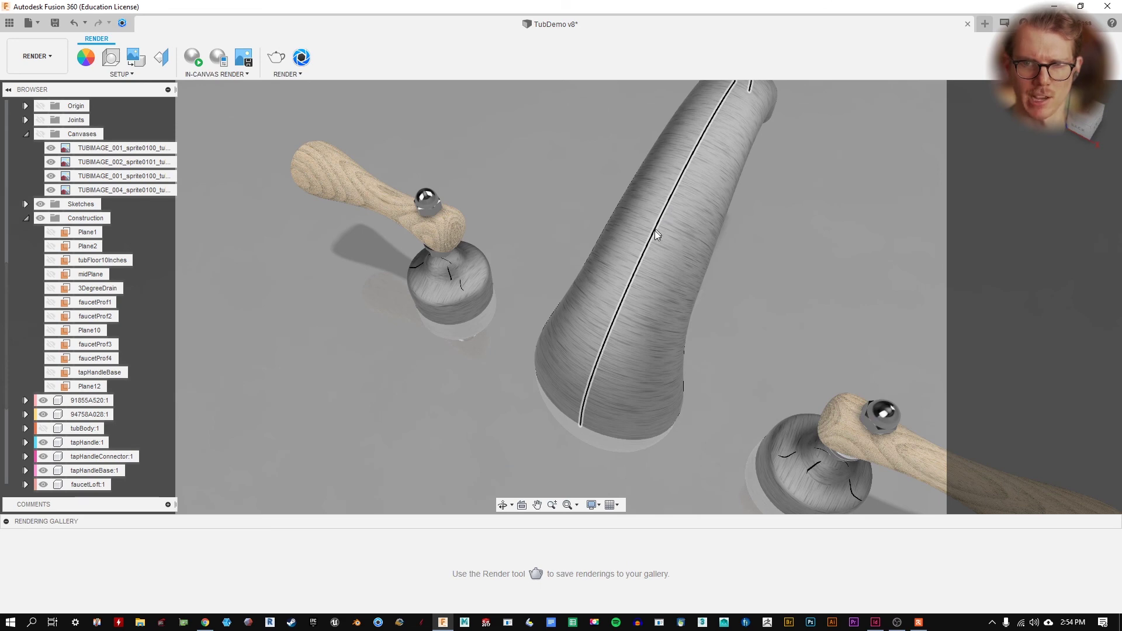
pyautogui.keyDown('shift'); pyautogui.moveTo(663, 268); pyautogui.dragTo(721, 248, button='middle'); pyautogui.keyUp('shift')
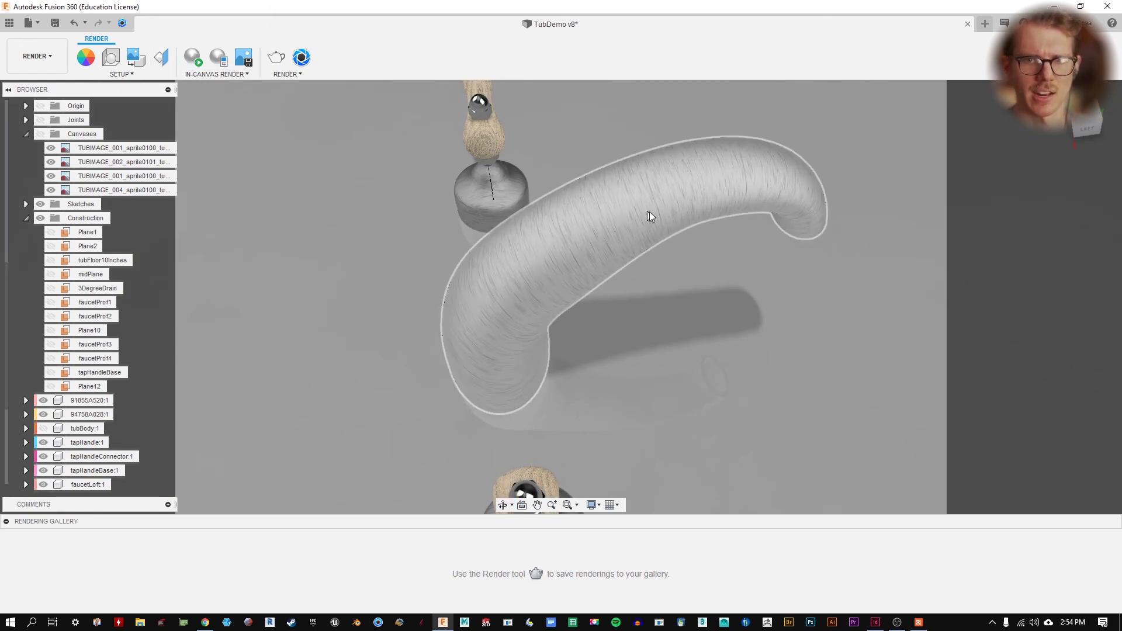
pyautogui.keyDown('shift'); pyautogui.moveTo(651, 215); pyautogui.dragTo(516, 246, button='middle'); pyautogui.keyUp('shift')
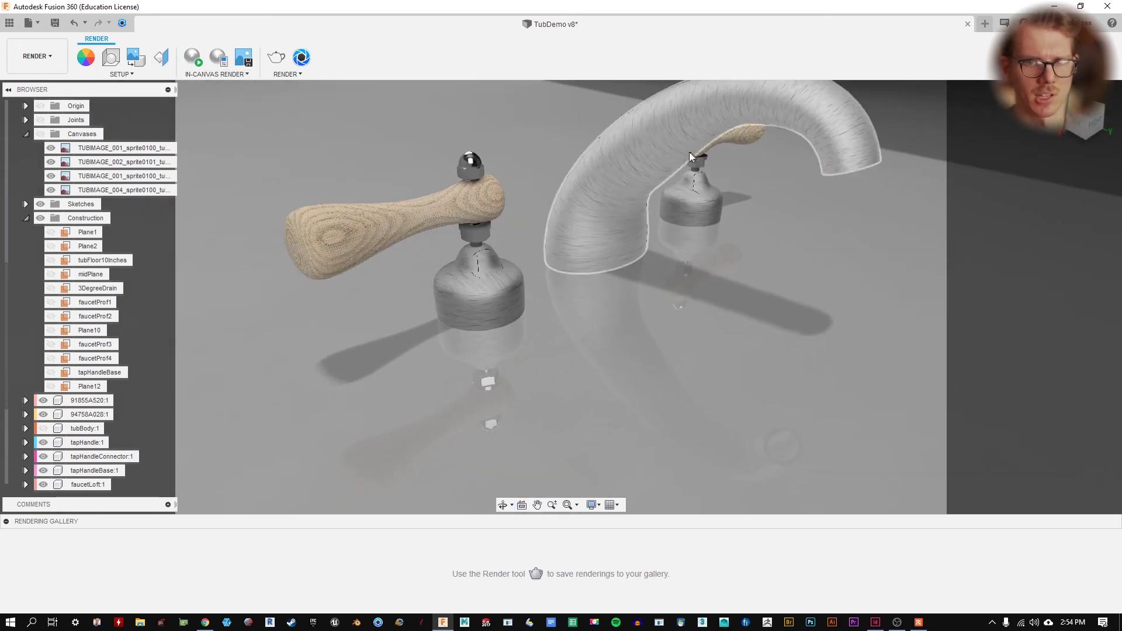
pyautogui.keyDown('shift'); pyautogui.moveTo(666, 225); pyautogui.dragTo(571, 208, button='middle'); pyautogui.keyUp('shift')
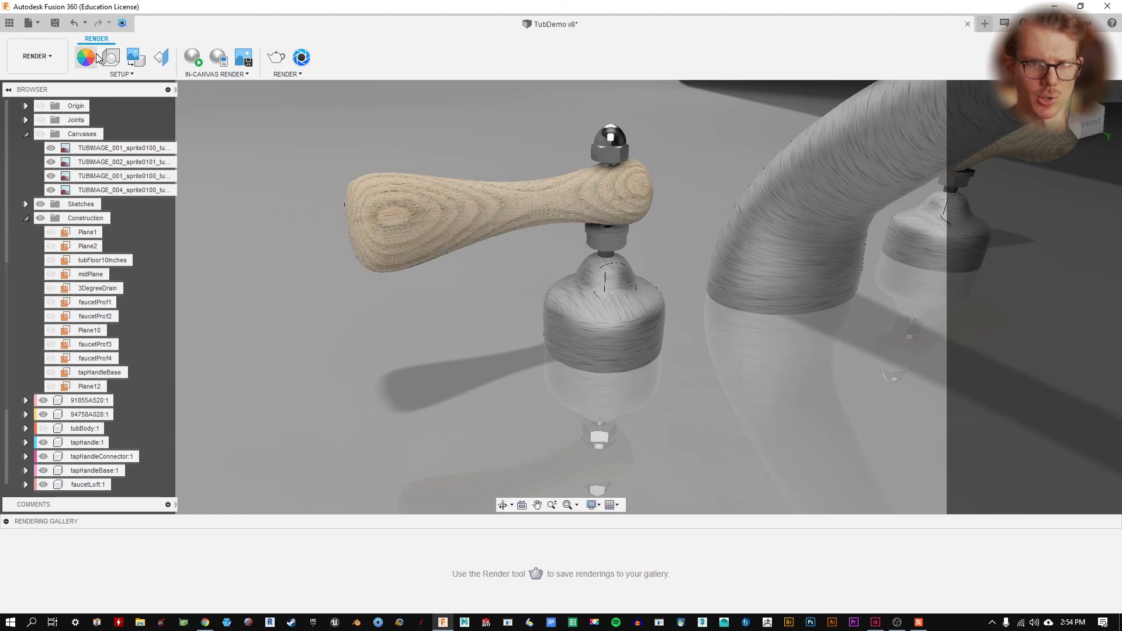
# - Inspect the tap handle and its base up close in the Design workspace, and return to the Render workspace
pyautogui.click(34, 54)
pyautogui.click(26, 85)
pyautogui.scroll(5, 511, 296)
pyautogui.scroll(-5, 520, 285)
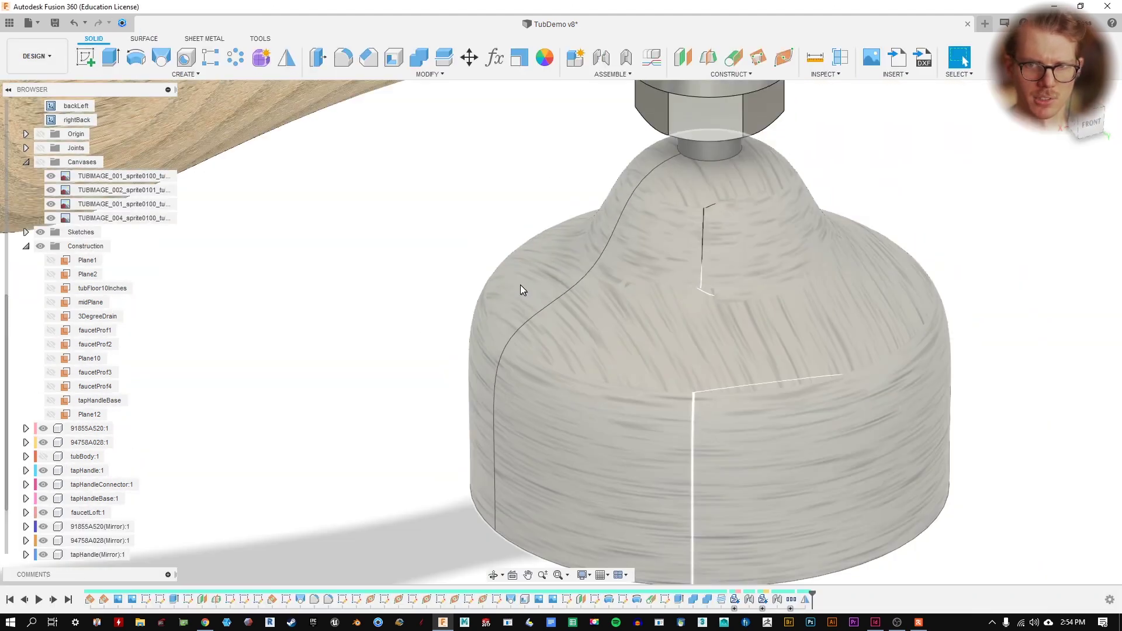
pyautogui.moveTo(470, 251); pyautogui.dragTo(592, 372, button='middle')
pyautogui.click(36, 55)
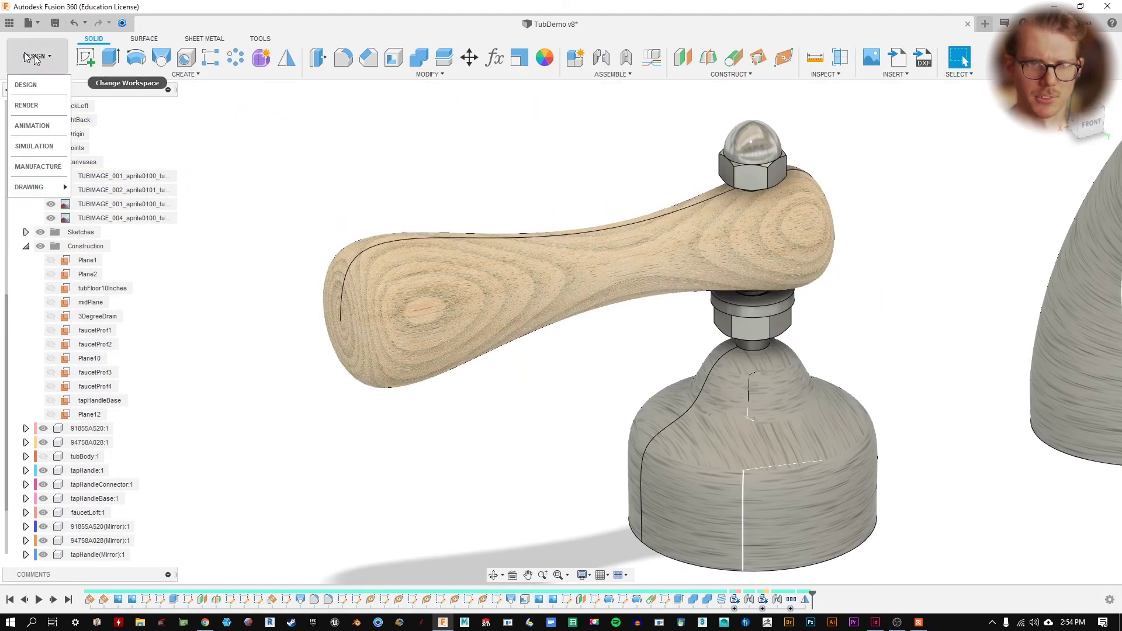
pyautogui.click(26, 106)
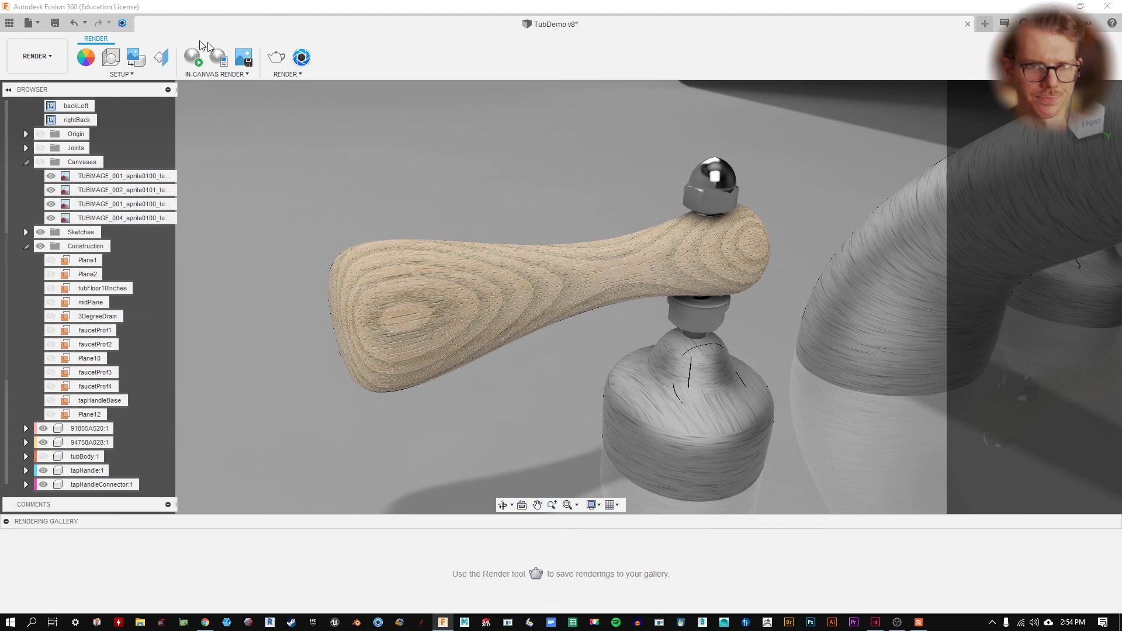
# - Edit the 3D Ash - Unfinished appearance, setting its ring thickness to 0.586 cm and ring bump to 0.087 cm
pyautogui.press('a')
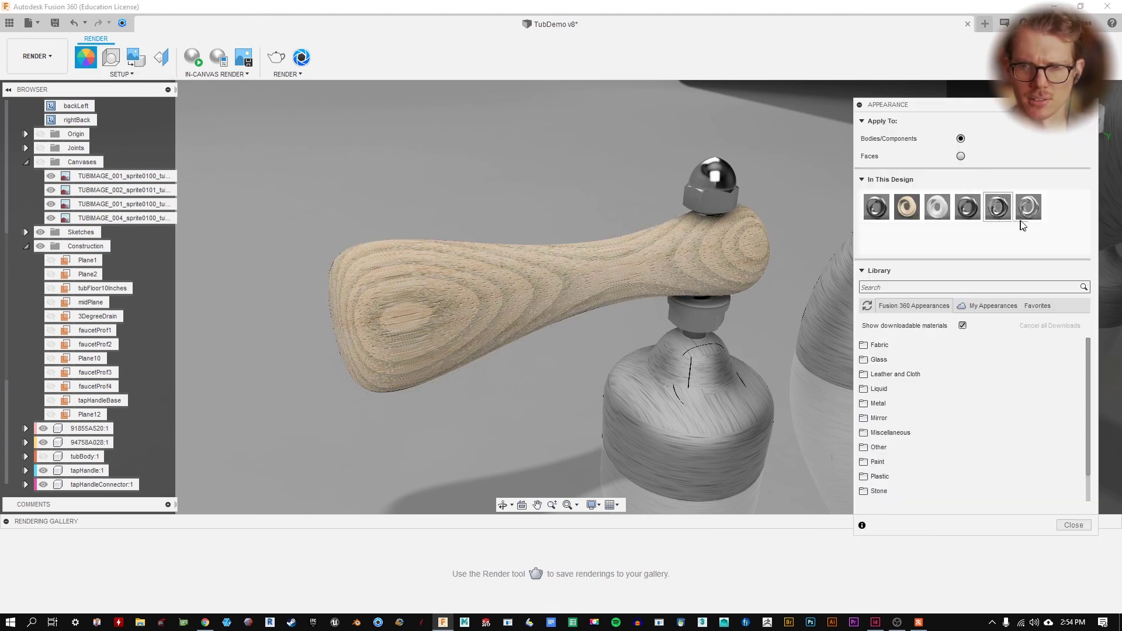
pyautogui.rightClick(904, 206)
pyautogui.click(944, 213)
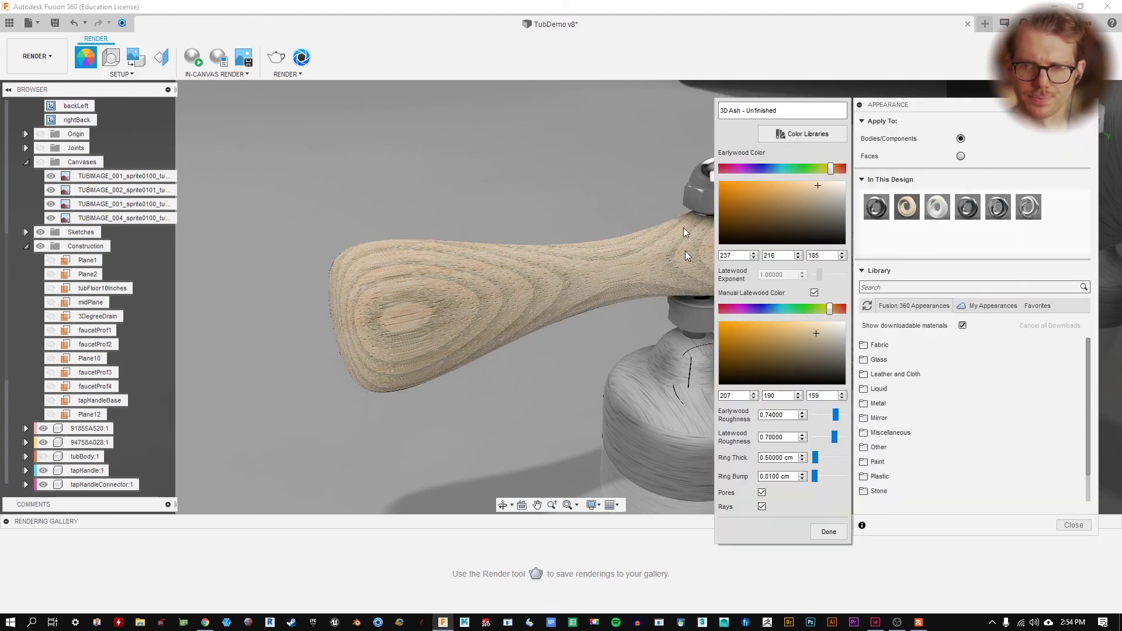
pyautogui.moveTo(609, 185); pyautogui.dragTo(550, 191, button='middle')
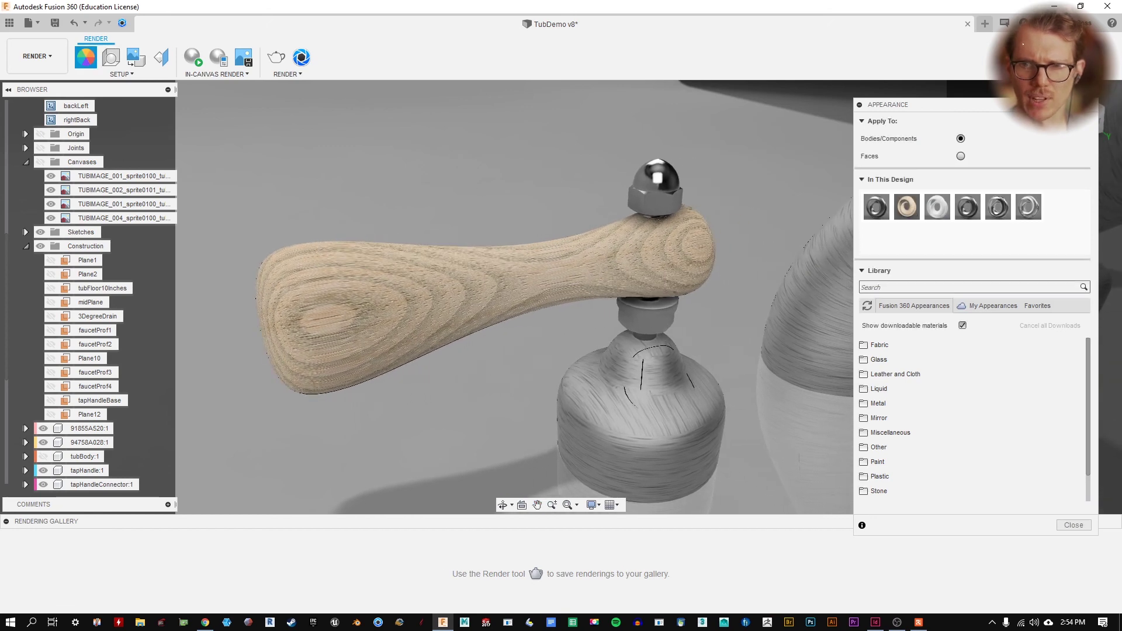
pyautogui.rightClick(906, 211)
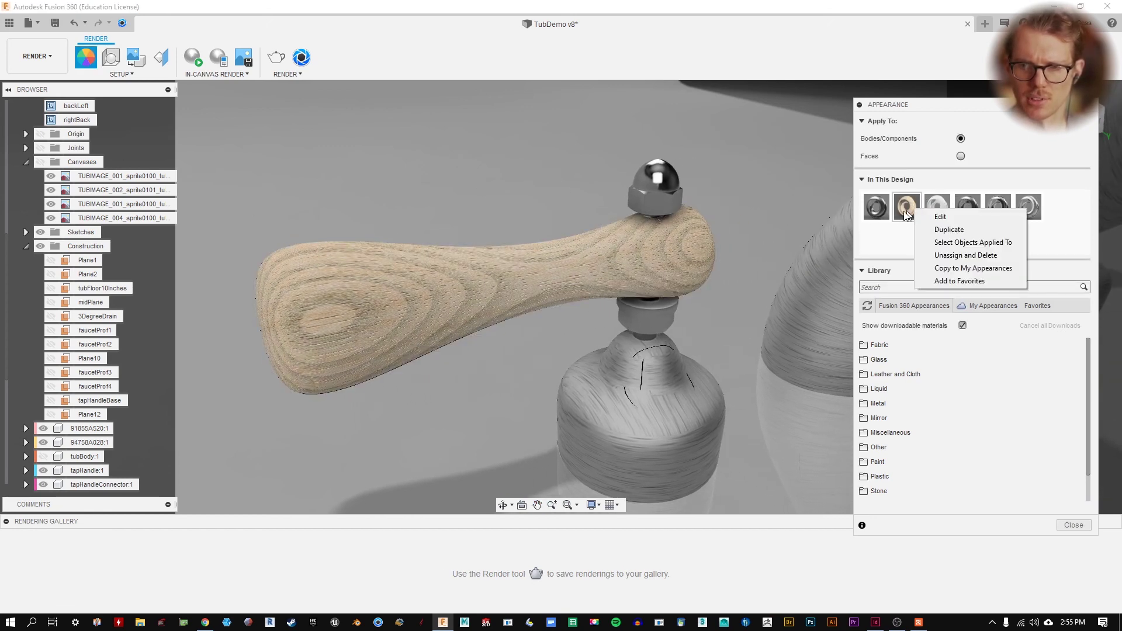
pyautogui.click(940, 217)
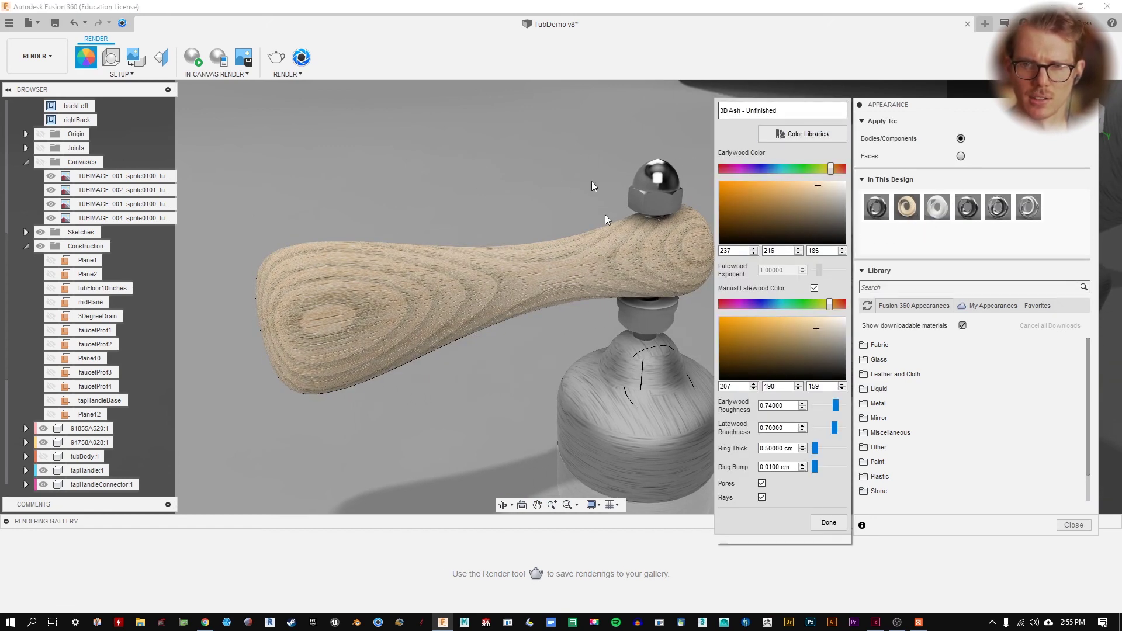
pyautogui.moveTo(605, 189); pyautogui.dragTo(583, 188, button='middle')
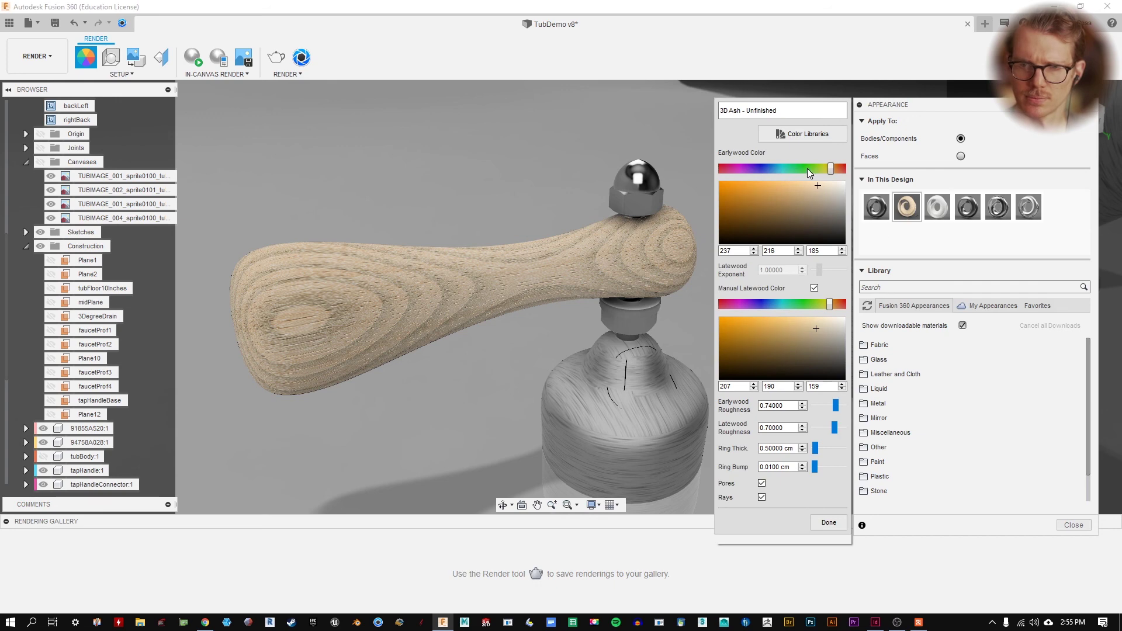
pyautogui.click(820, 451)
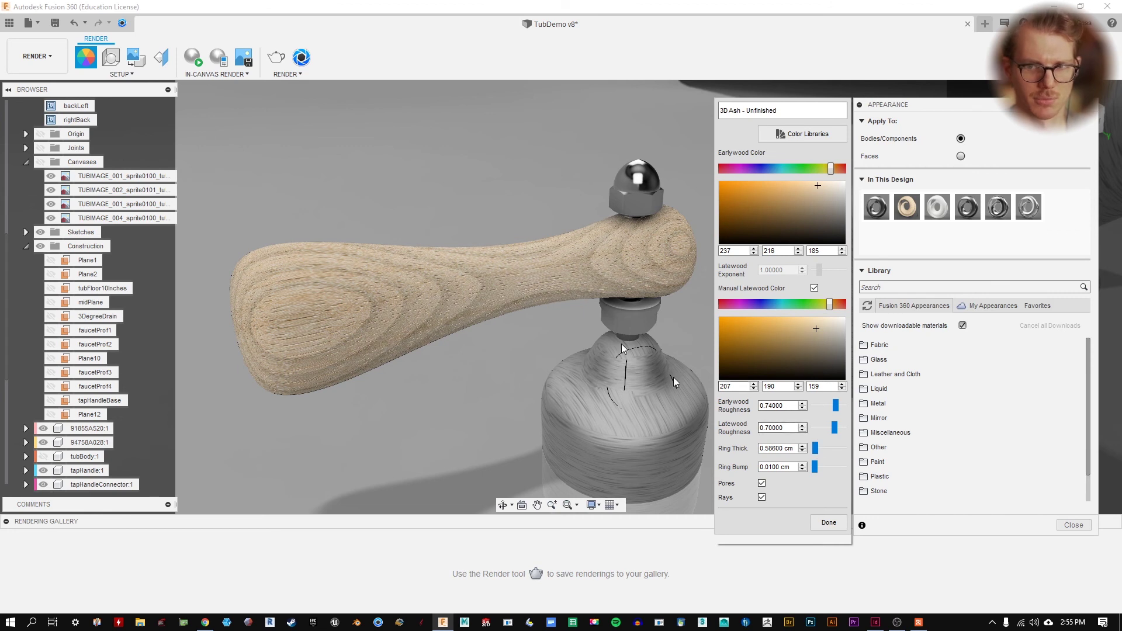
pyautogui.moveTo(815, 468); pyautogui.dragTo(833, 465)
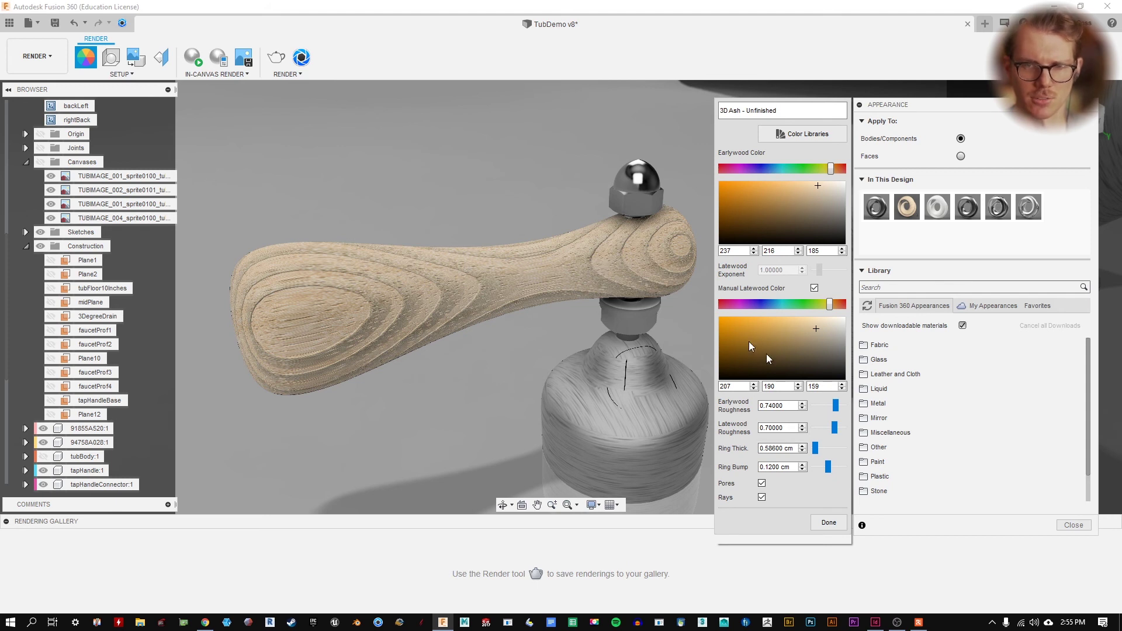
pyautogui.moveTo(829, 467); pyautogui.dragTo(825, 467)
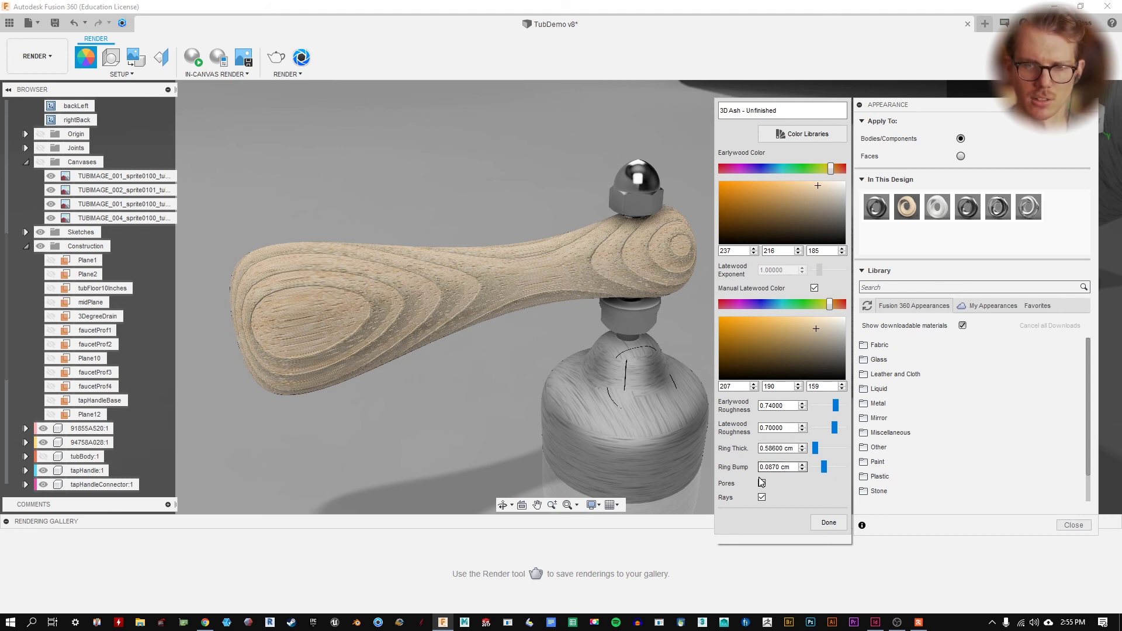
# - Switch the ash appearance's pores and rays off and back on, and set its ring thickness to 0.202 cm
pyautogui.click(762, 497)
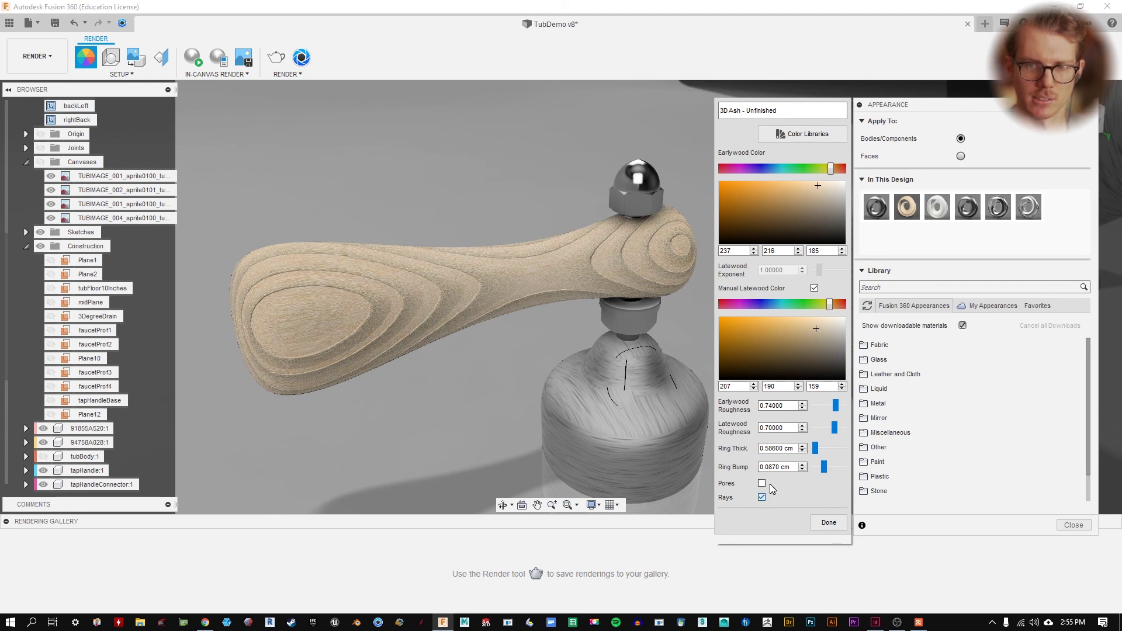
pyautogui.click(762, 496)
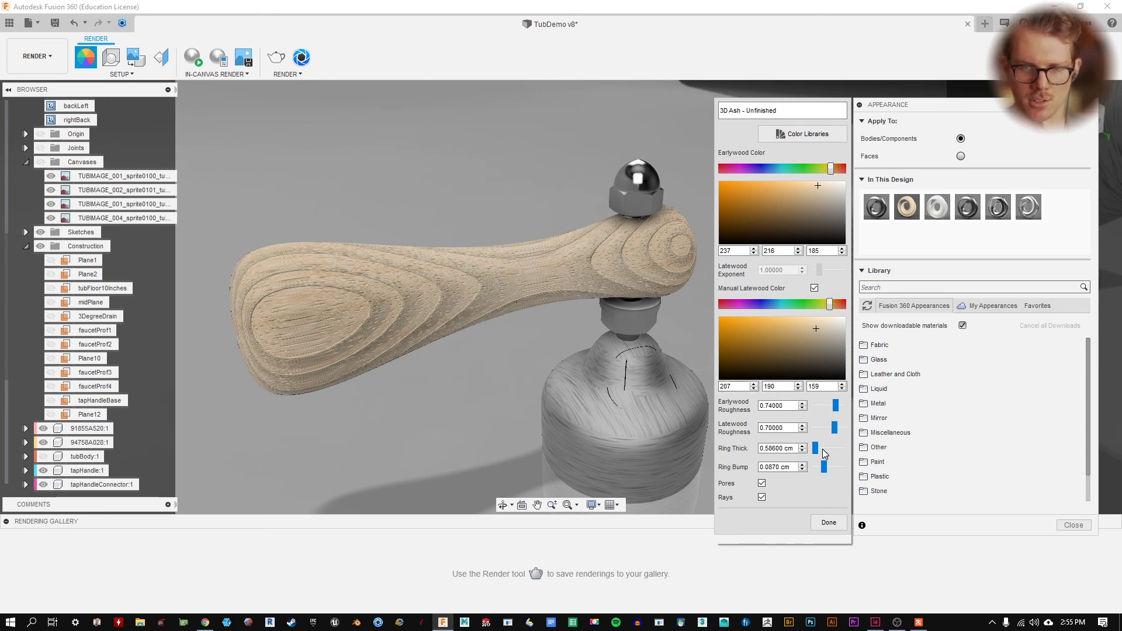
pyautogui.moveTo(815, 448); pyautogui.dragTo(813, 447)
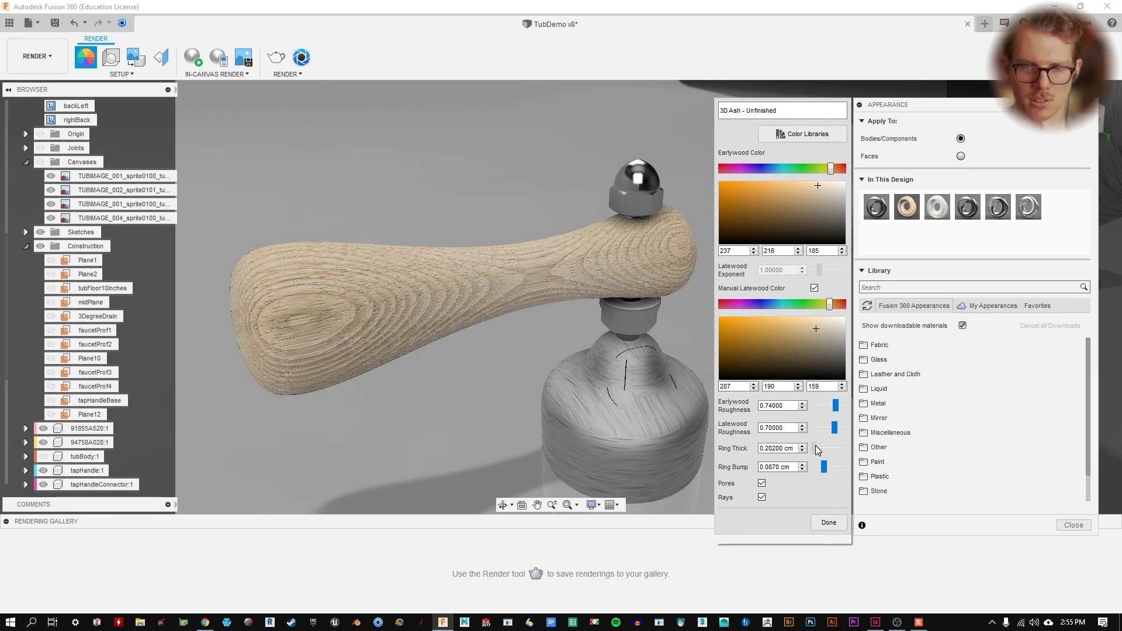
# - Set the ash appearance's ring thickness to 0.586 cm, earlywood roughness to 0.269 and latewood roughness to 0.13
pyautogui.click(816, 447)
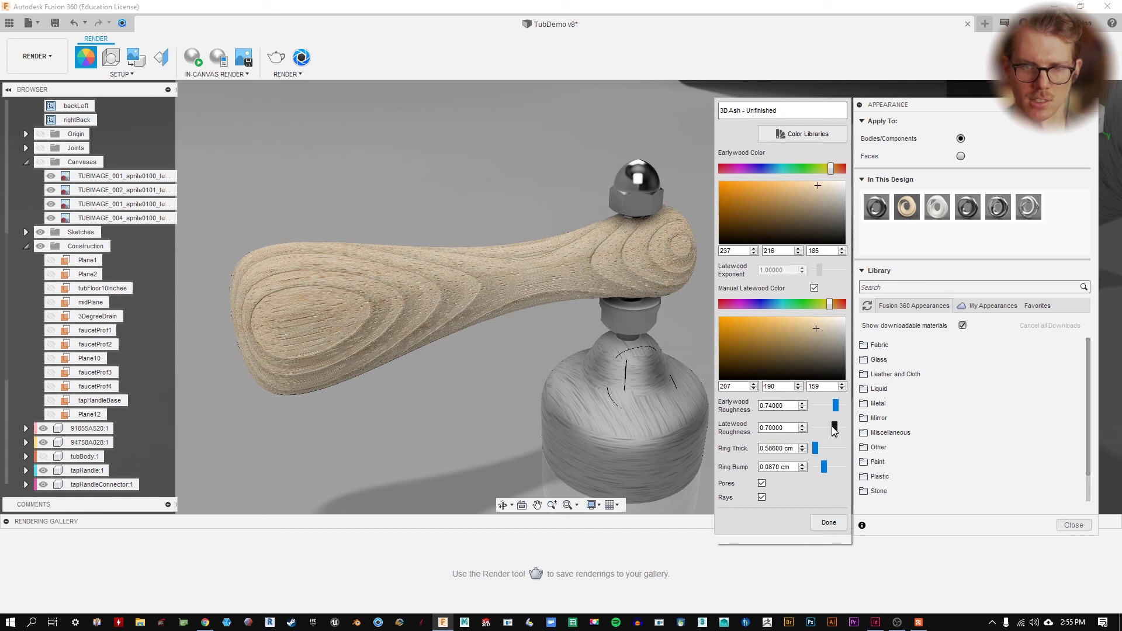
pyautogui.moveTo(832, 427)
pyautogui.mouseDown()
pyautogui.moveTo(811, 430)
pyautogui.moveTo(823, 432)
pyautogui.moveTo(836, 408)
pyautogui.moveTo(821, 409)
pyautogui.moveTo(831, 410)
pyautogui.moveTo(815, 429)
pyautogui.mouseUp()
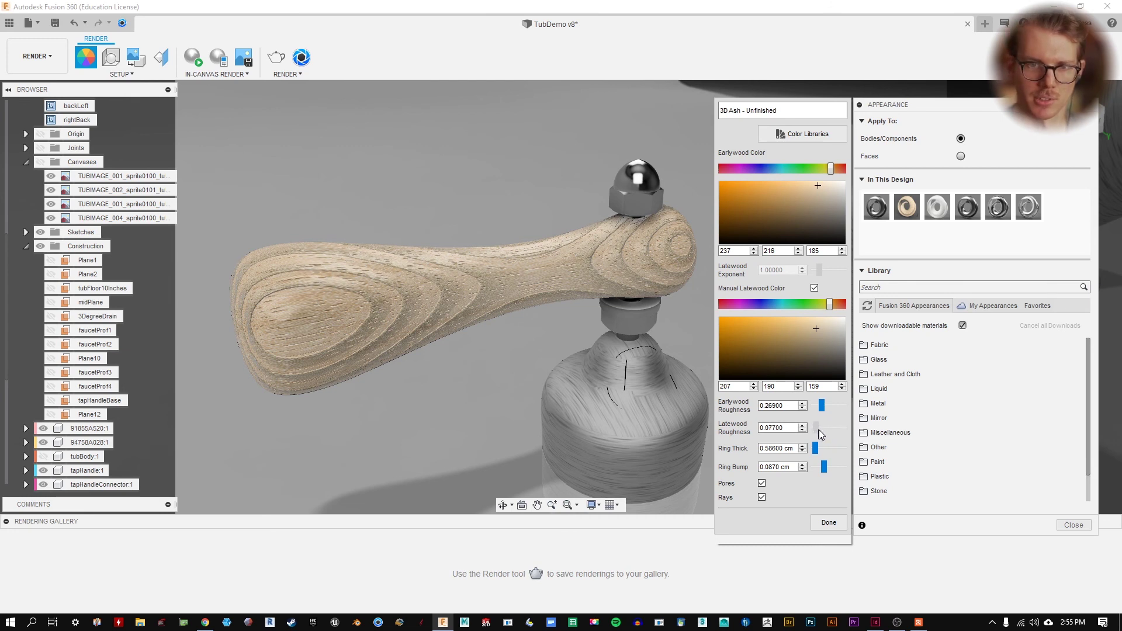
pyautogui.doubleClick(795, 429)
pyautogui.write('0.03')
pyautogui.press('Return')
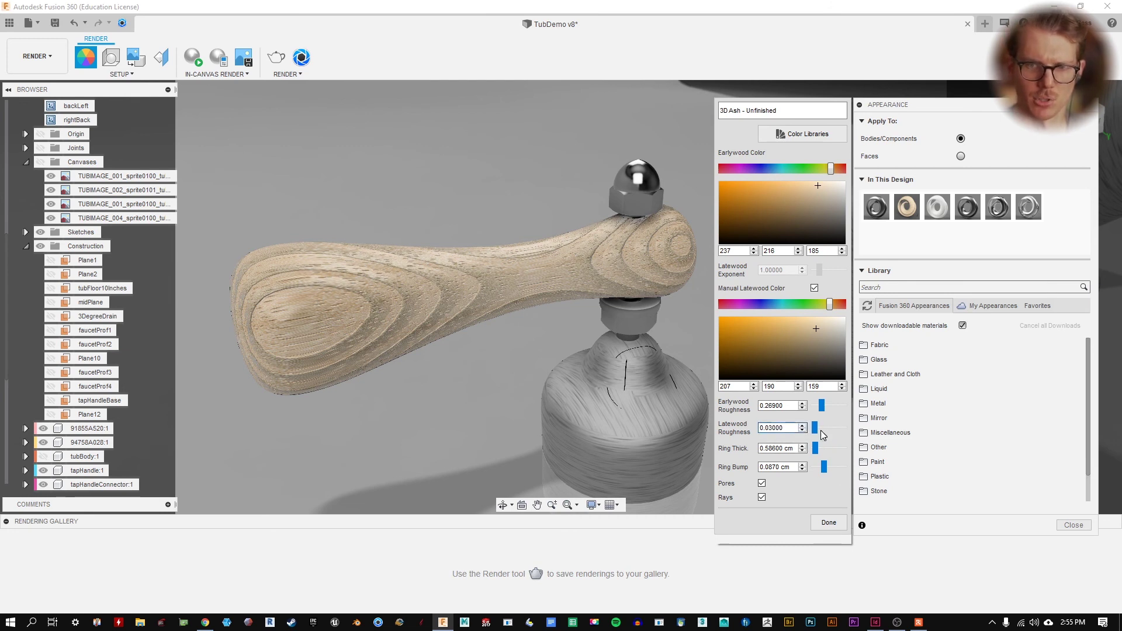
pyautogui.click(821, 431)
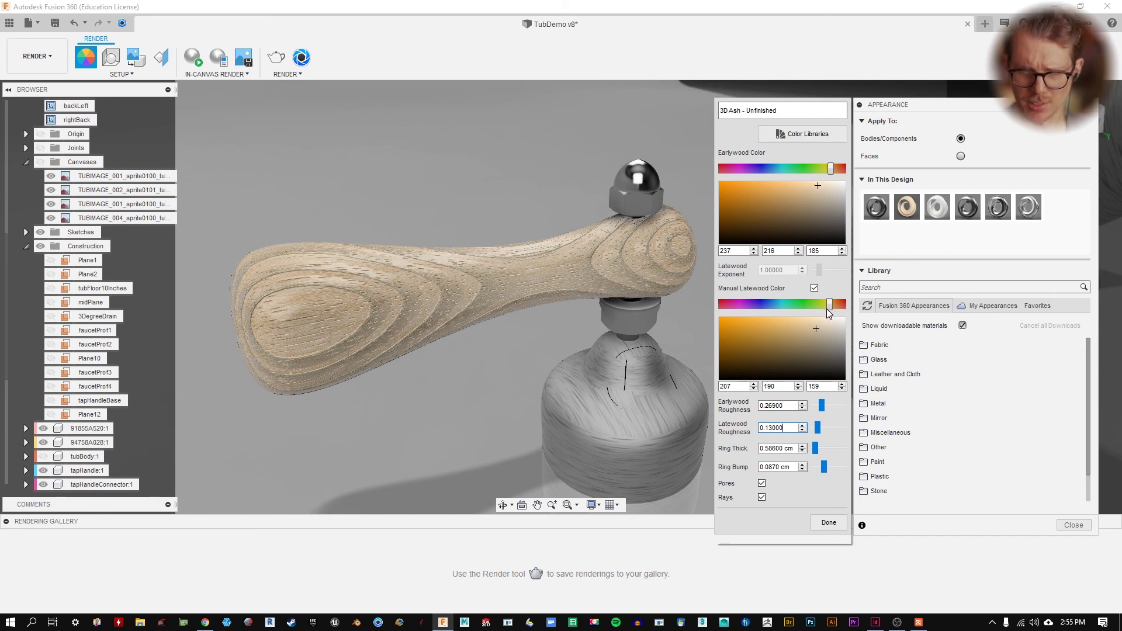
# - Darken the ash appearance's earlywood color to RGB 226, 202, 169 and finish editing the appearance
pyautogui.moveTo(818, 190)
pyautogui.mouseDown()
pyautogui.moveTo(811, 203)
pyautogui.moveTo(832, 221)
pyautogui.moveTo(822, 187)
pyautogui.moveTo(845, 219)
pyautogui.moveTo(814, 188)
pyautogui.moveTo(847, 212)
pyautogui.moveTo(837, 198)
pyautogui.moveTo(813, 187)
pyautogui.mouseUp()
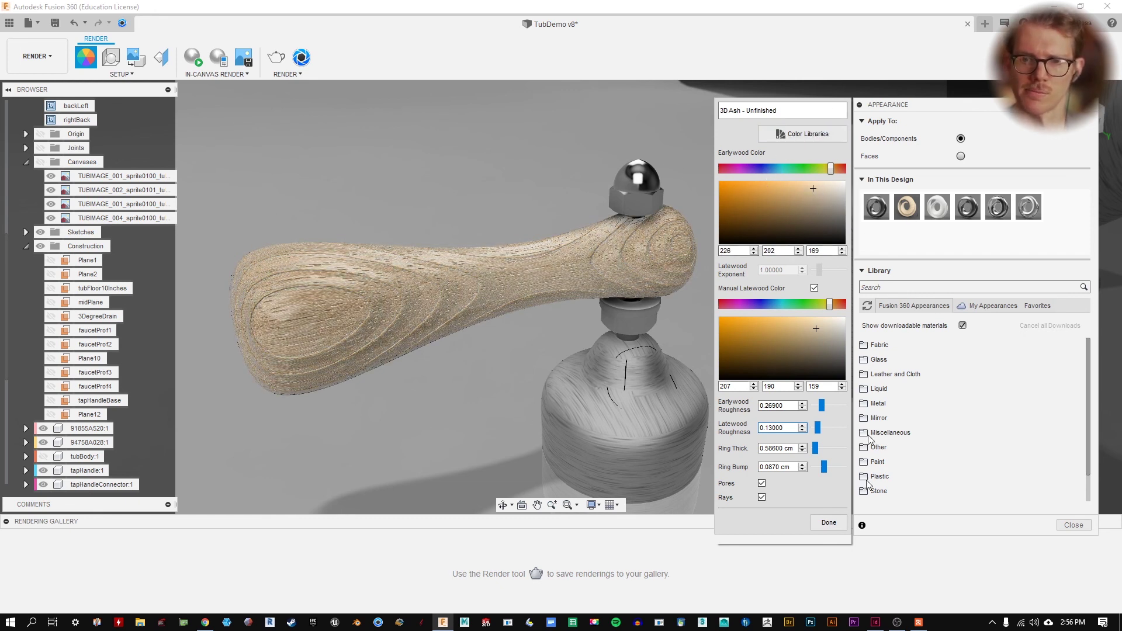
pyautogui.click(829, 523)
# - Delete the first dark metal appearance from the appearances in this design
pyautogui.keyDown('shift'); pyautogui.moveTo(624, 322); pyautogui.dragTo(463, 288, button='middle'); pyautogui.keyUp('shift')
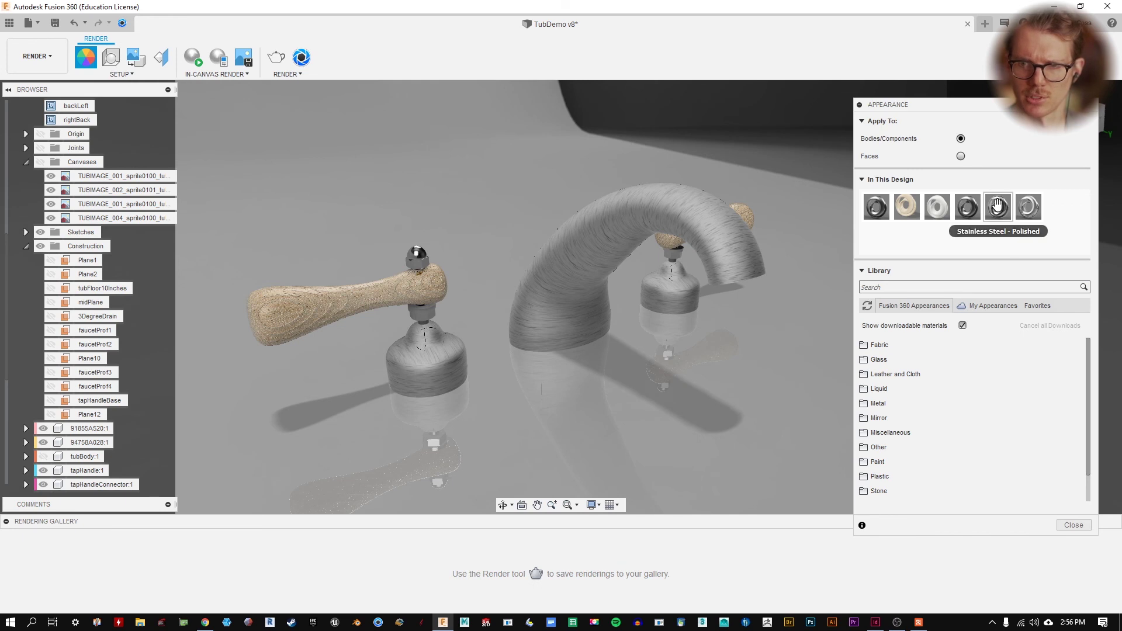
pyautogui.rightClick(991, 251)
pyautogui.click(901, 236)
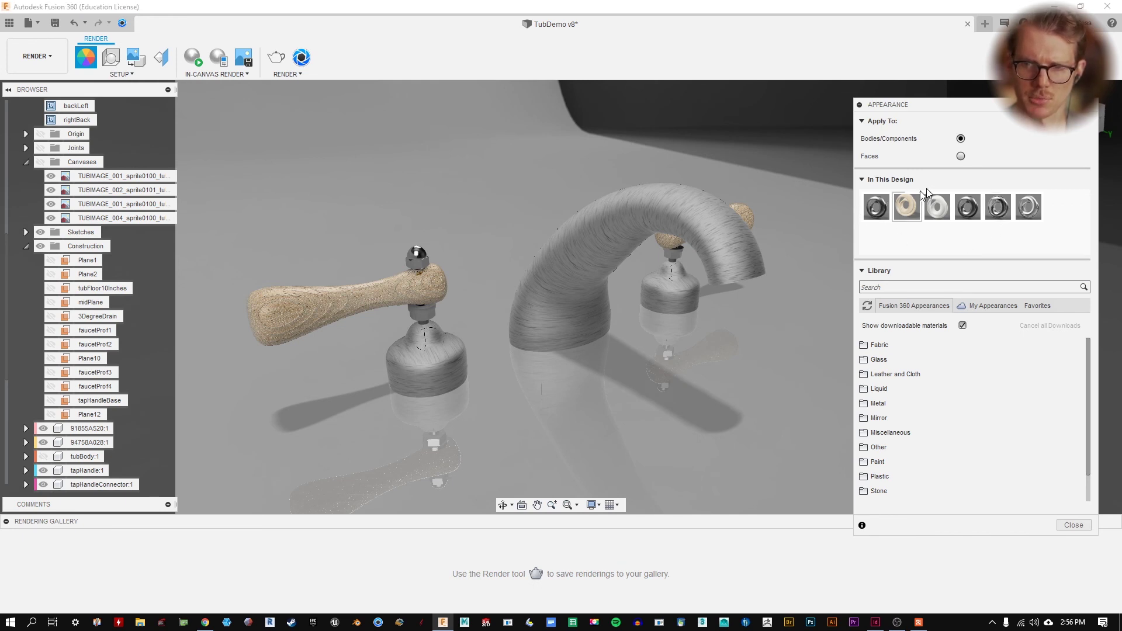
pyautogui.rightClick(933, 235)
pyautogui.click(964, 242)
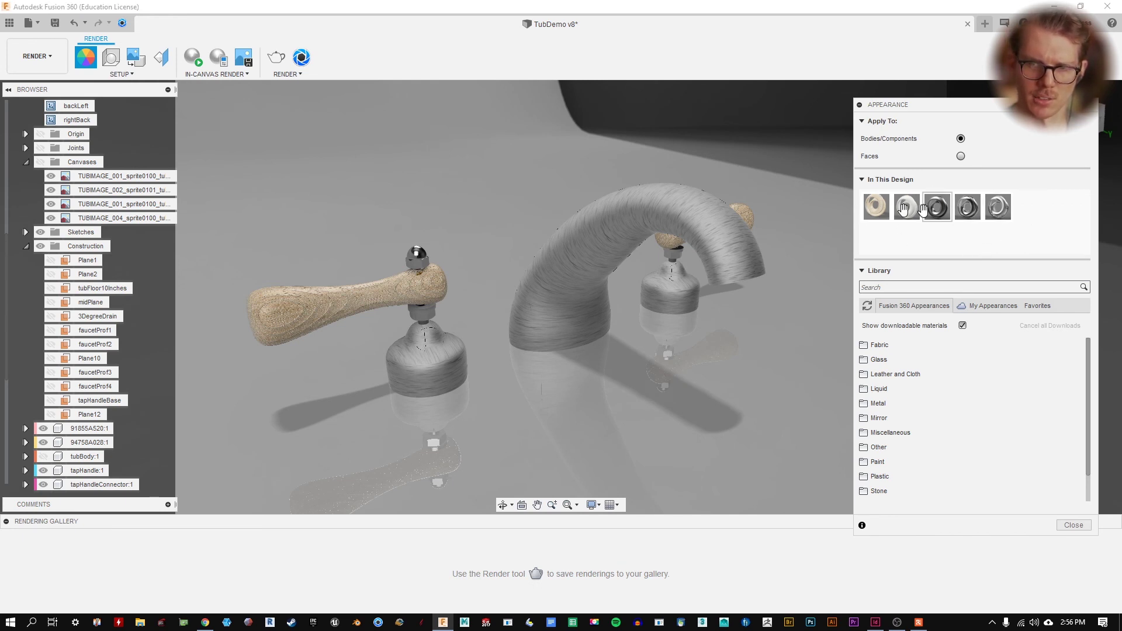
pyautogui.moveTo(967, 207); pyautogui.dragTo(507, 339)
pyautogui.keyDown('shift'); pyautogui.moveTo(507, 339); pyautogui.dragTo(483, 339, button='middle'); pyautogui.keyUp('shift')
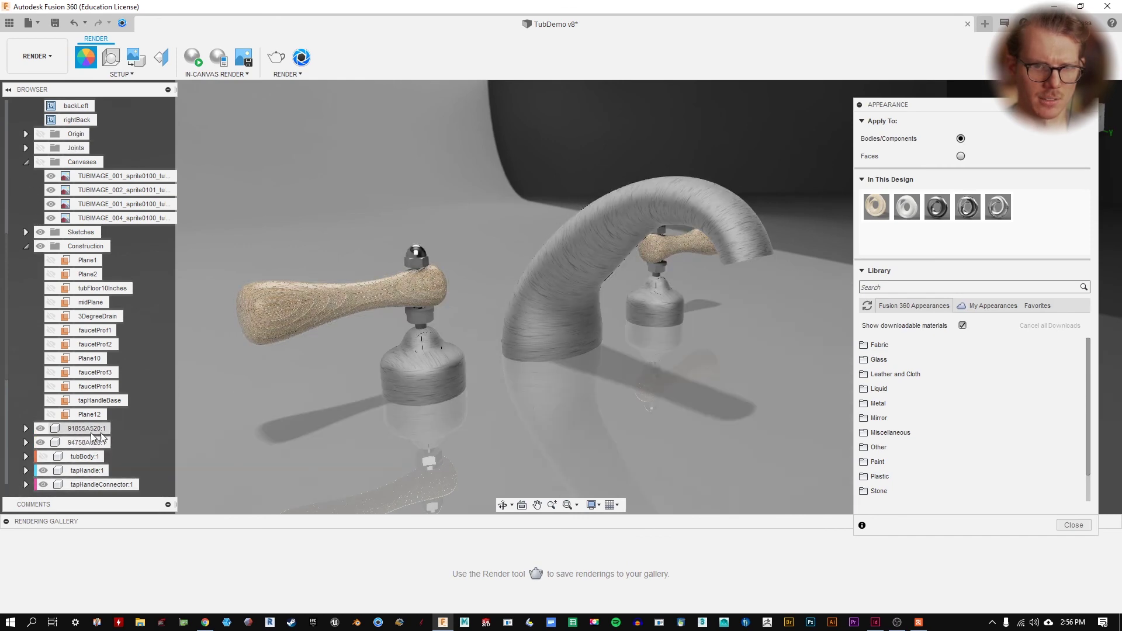
# - Collapse the Canvases and Construction groups in the browser and show the tubBody component
pyautogui.scroll(3, 82, 216)
pyautogui.scroll(1, 80, 217)
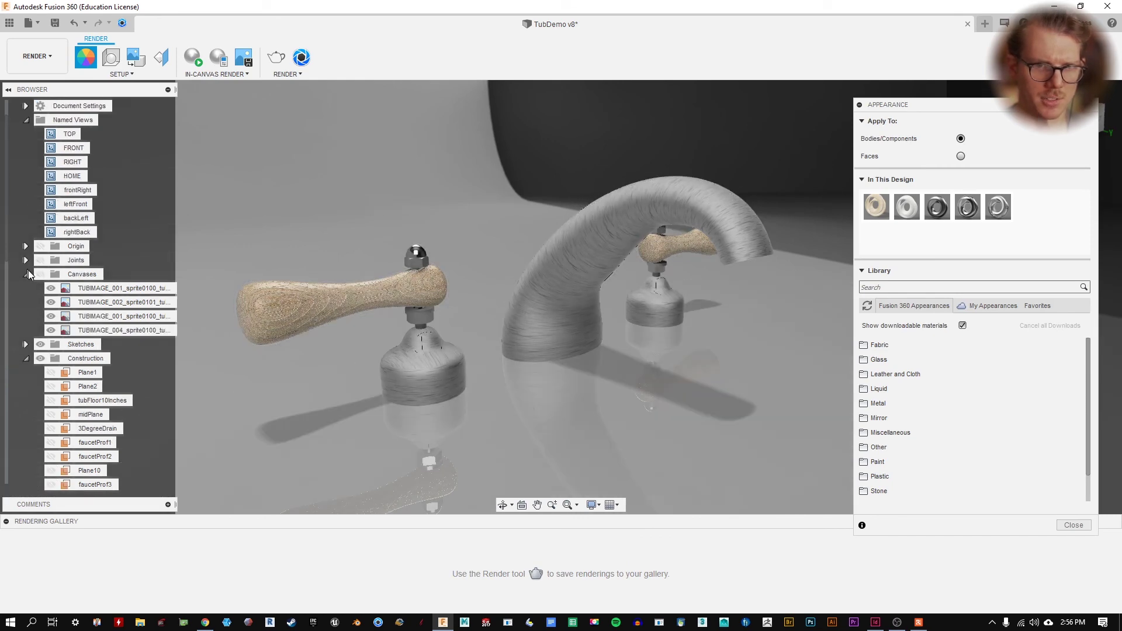
pyautogui.click(26, 274)
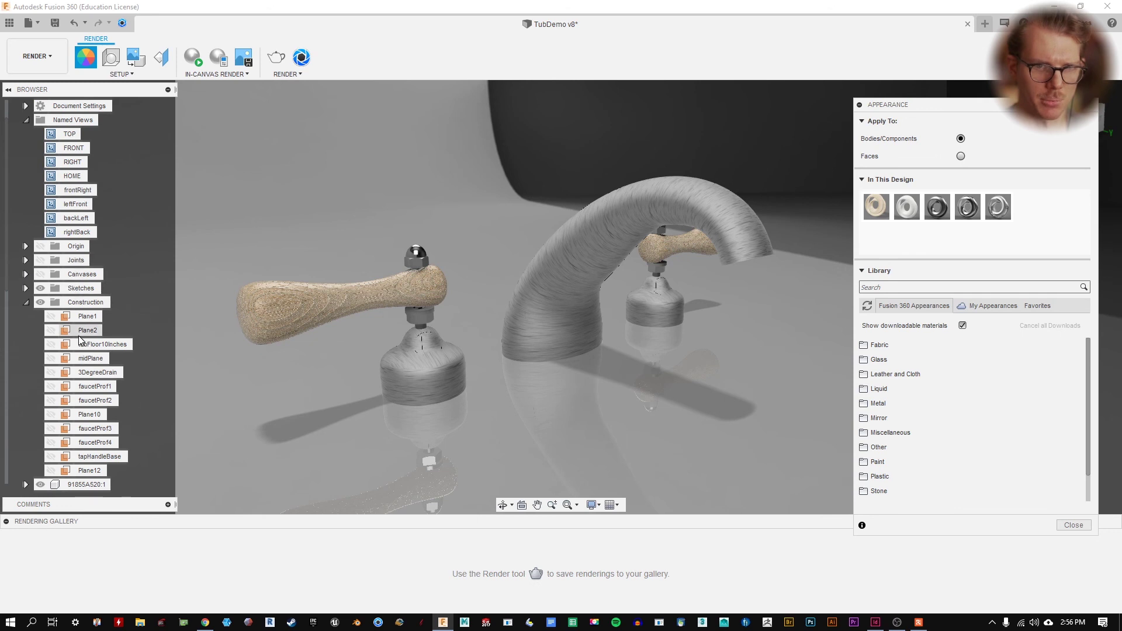
pyautogui.scroll(-5, 87, 315)
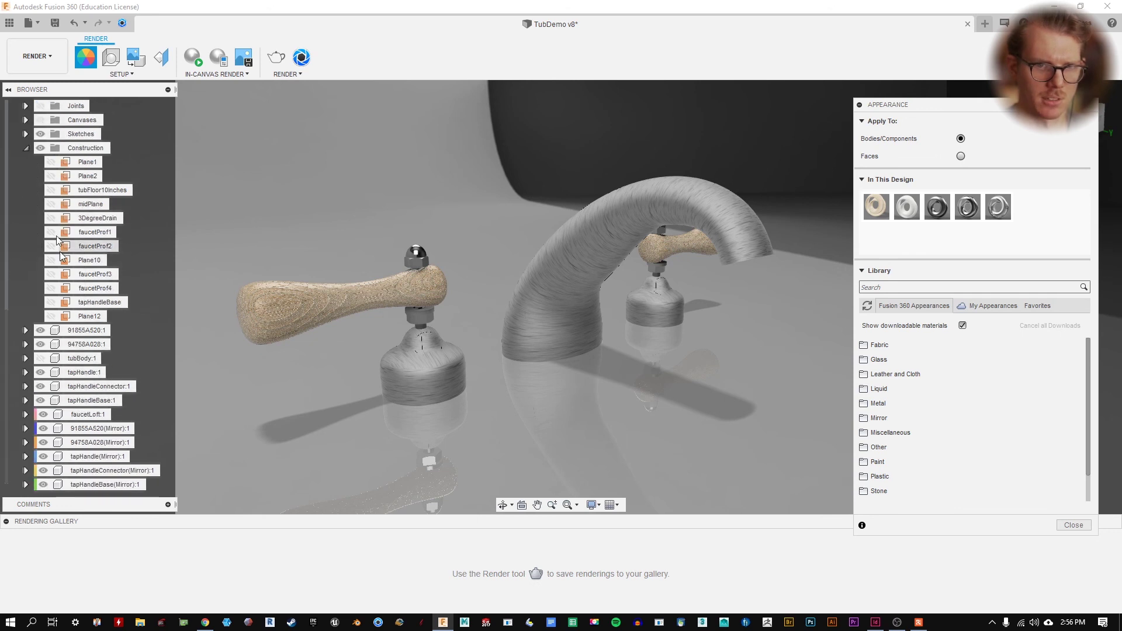
pyautogui.click(26, 148)
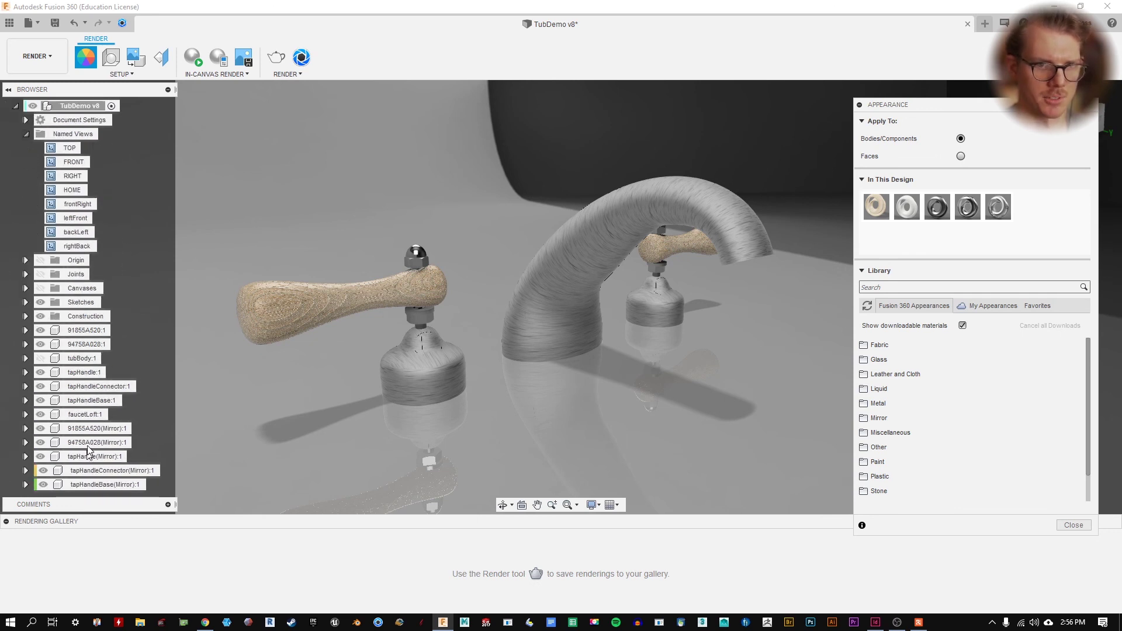
pyautogui.click(40, 358)
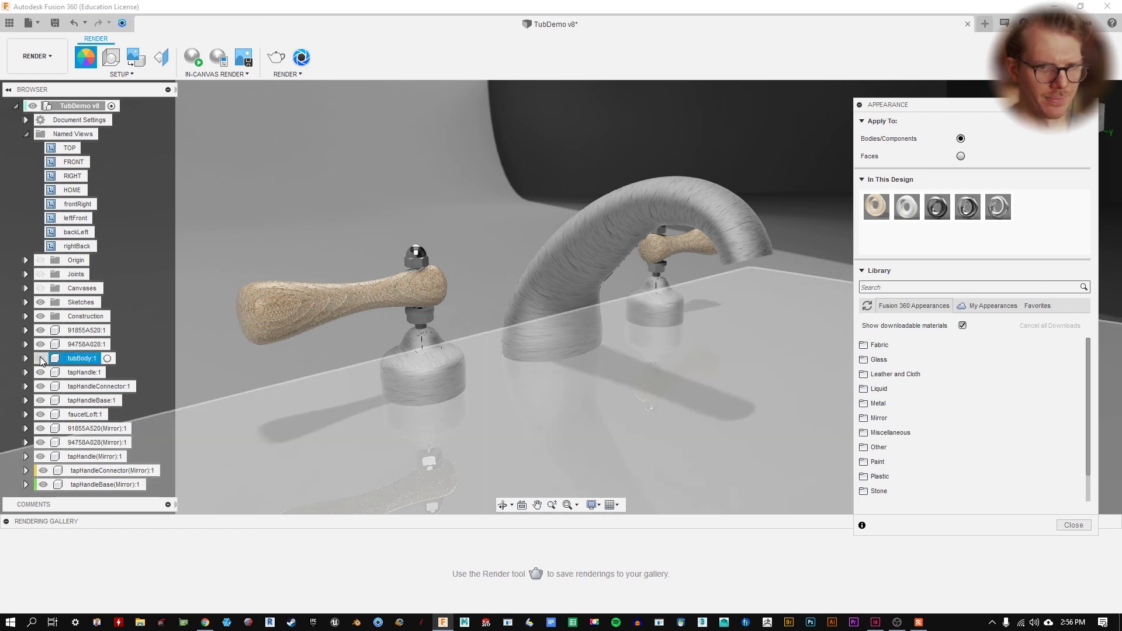
pyautogui.doubleClick(76, 246)
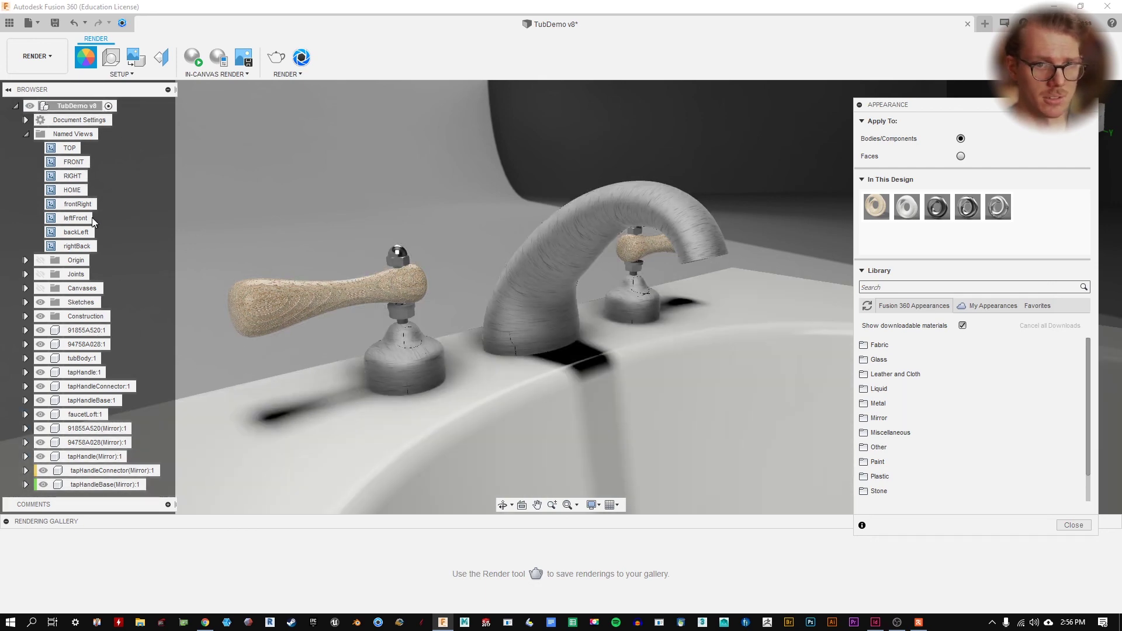
# - Examine the complete bathtub with its faucet and tap handles from several angles
pyautogui.scroll(-5, 595, 387)
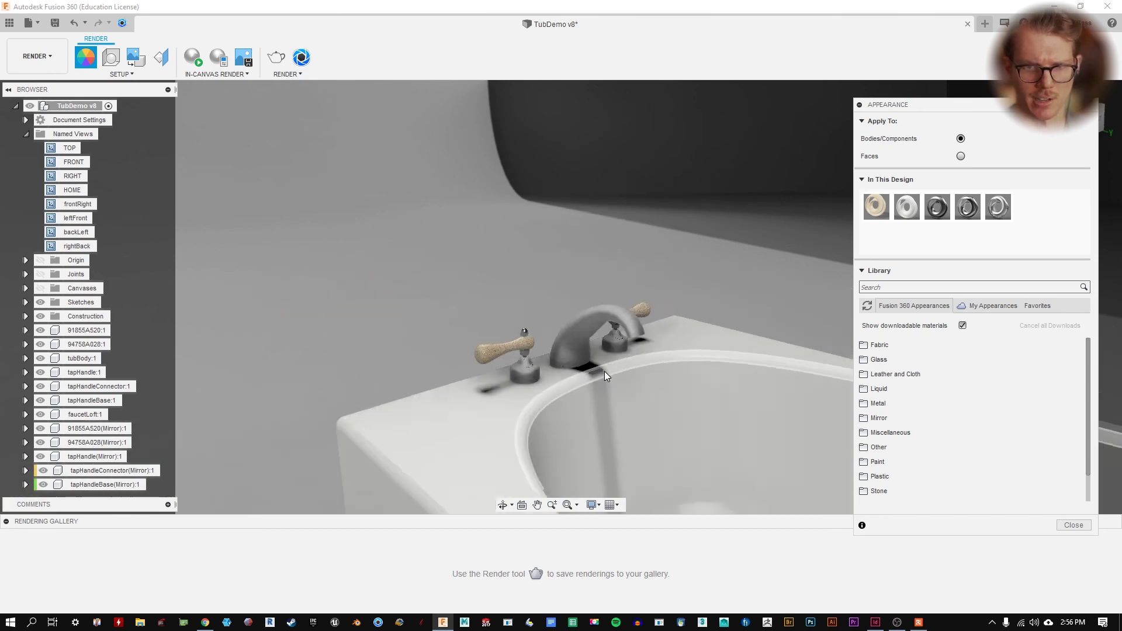
pyautogui.moveTo(604, 370); pyautogui.dragTo(443, 132, button='middle')
pyautogui.scroll(-5, 561, 223)
pyautogui.keyDown('shift'); pyautogui.moveTo(560, 223); pyautogui.dragTo(519, 222, button='middle'); pyautogui.keyUp('shift')
pyautogui.moveTo(804, 222); pyautogui.dragTo(673, 257, button='middle')
pyautogui.keyDown('shift'); pyautogui.moveTo(383, 312); pyautogui.dragTo(366, 251, button='middle'); pyautogui.keyUp('shift')
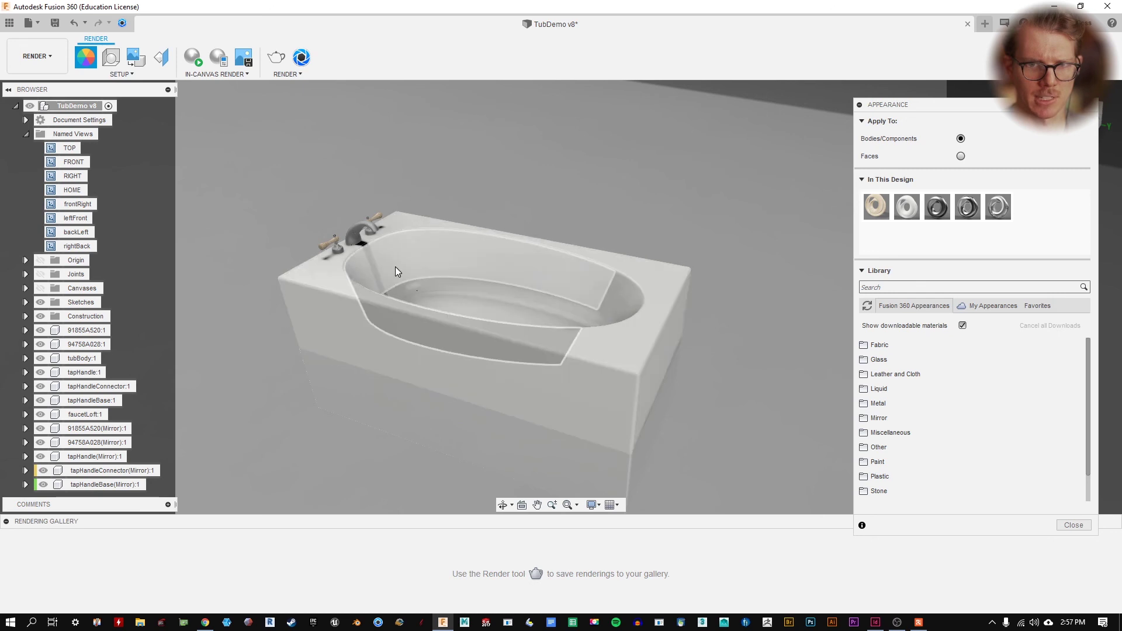
pyautogui.keyDown('shift'); pyautogui.moveTo(395, 266); pyautogui.dragTo(412, 273, button='middle'); pyautogui.keyUp('shift')
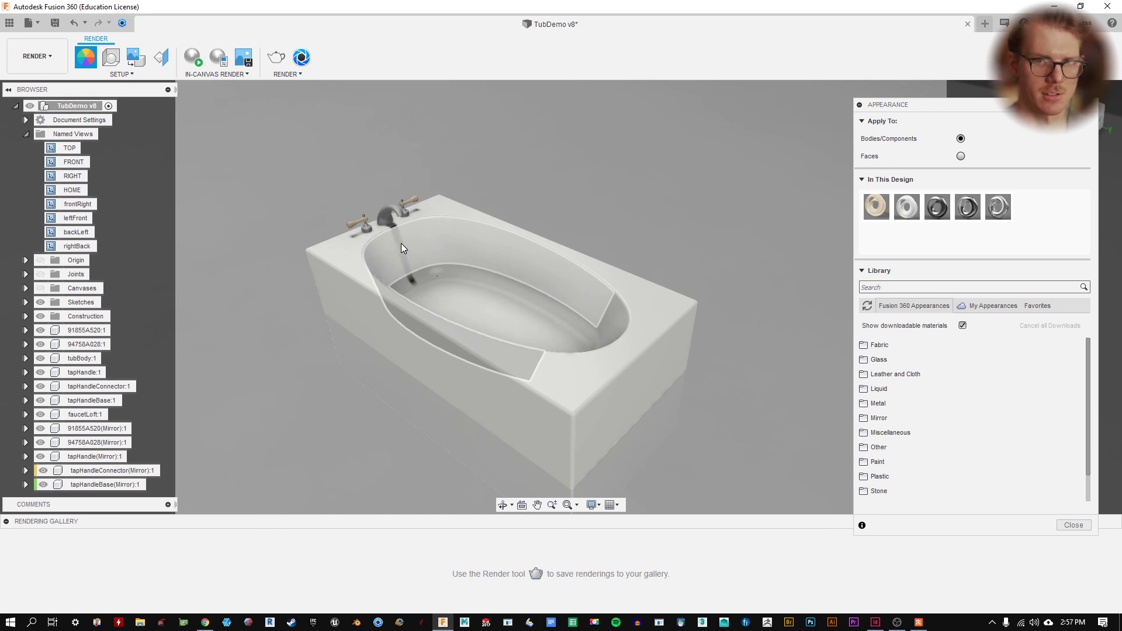
pyautogui.keyDown('shift'); pyautogui.moveTo(493, 314); pyautogui.dragTo(647, 286, button='middle'); pyautogui.keyUp('shift')
pyautogui.scroll(2, 685, 318)
pyautogui.keyDown('shift'); pyautogui.moveTo(685, 321); pyautogui.dragTo(489, 234, button='middle'); pyautogui.keyUp('shift')
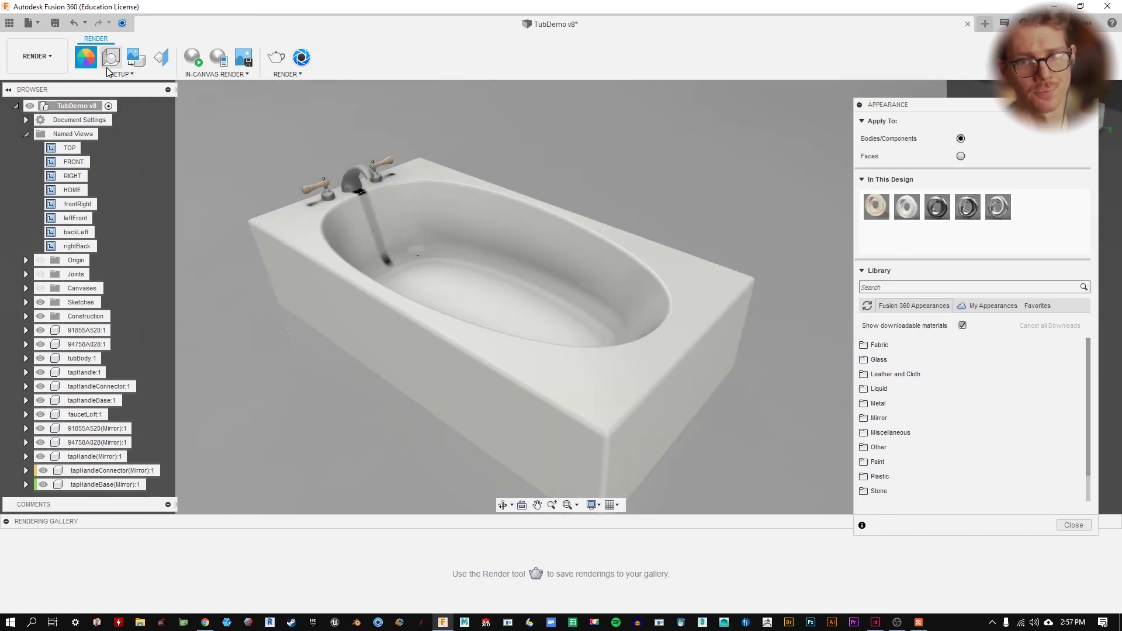
# - Switch to the Design workspace, show the canvases in the leftFront named view, and hide the tubBody component
pyautogui.click(37, 57)
pyautogui.click(37, 58)
pyautogui.click(37, 91)
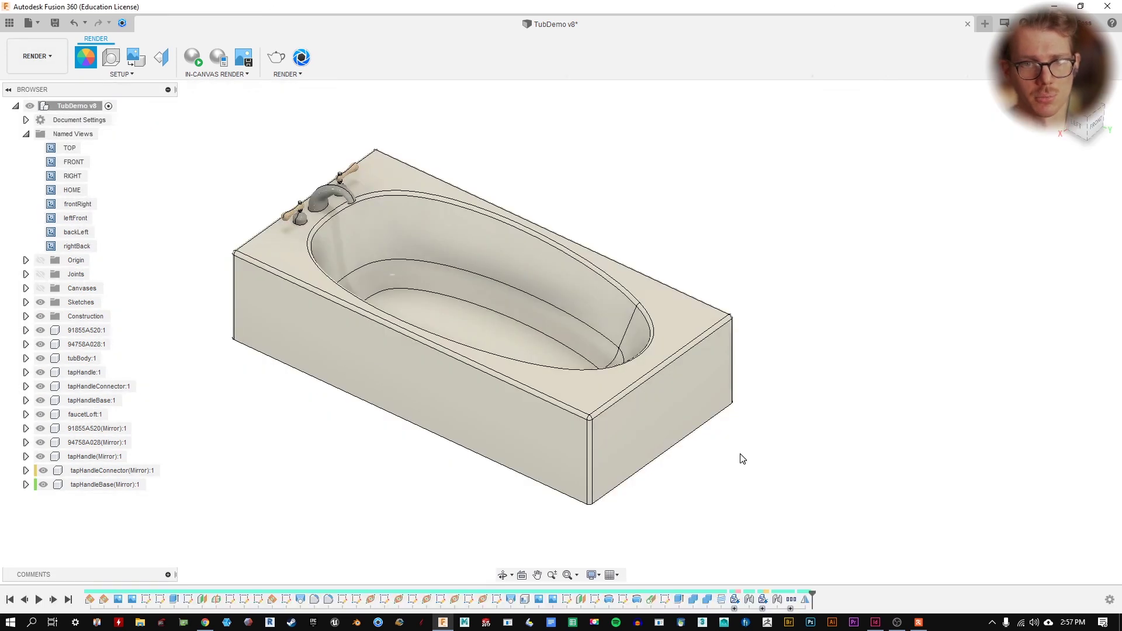
pyautogui.click(40, 288)
pyautogui.doubleClick(87, 218)
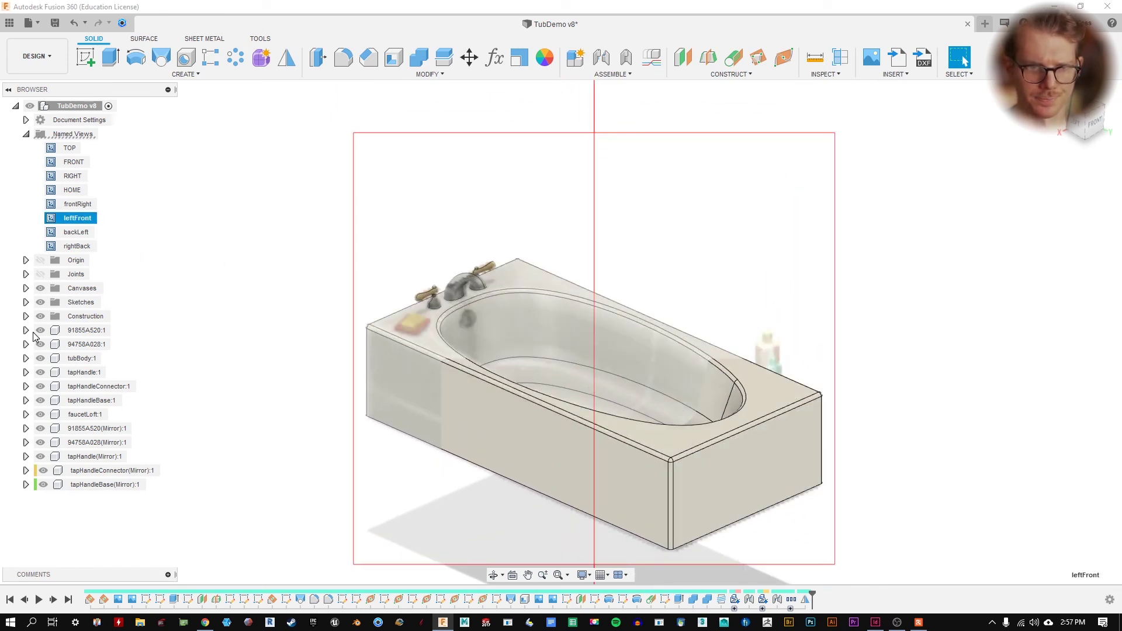
pyautogui.click(40, 358)
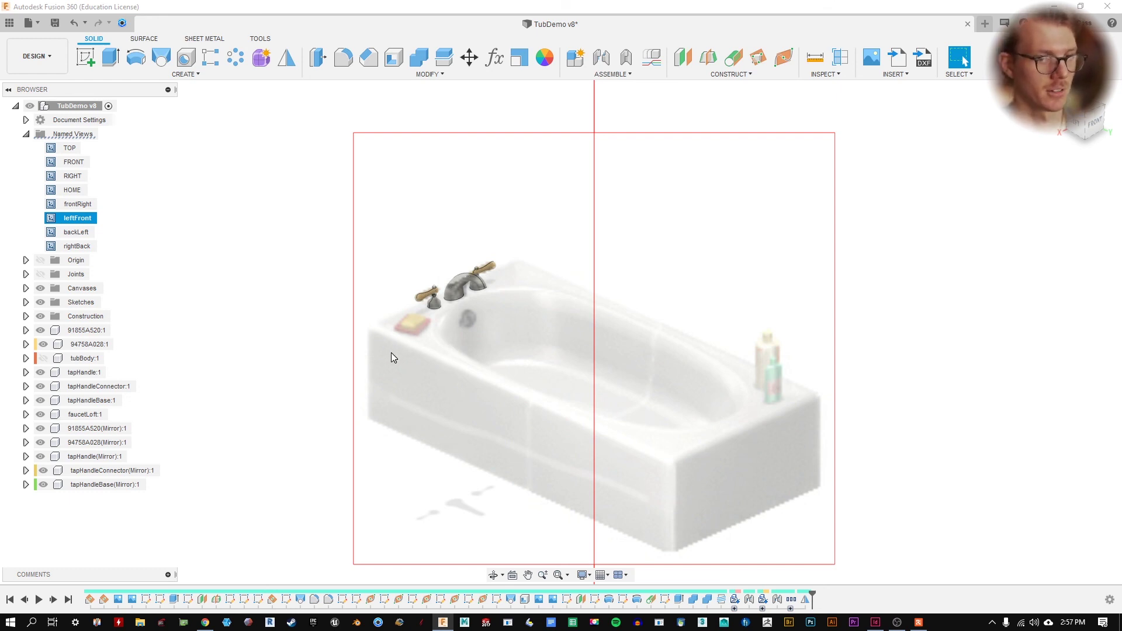
pyautogui.click(44, 69)
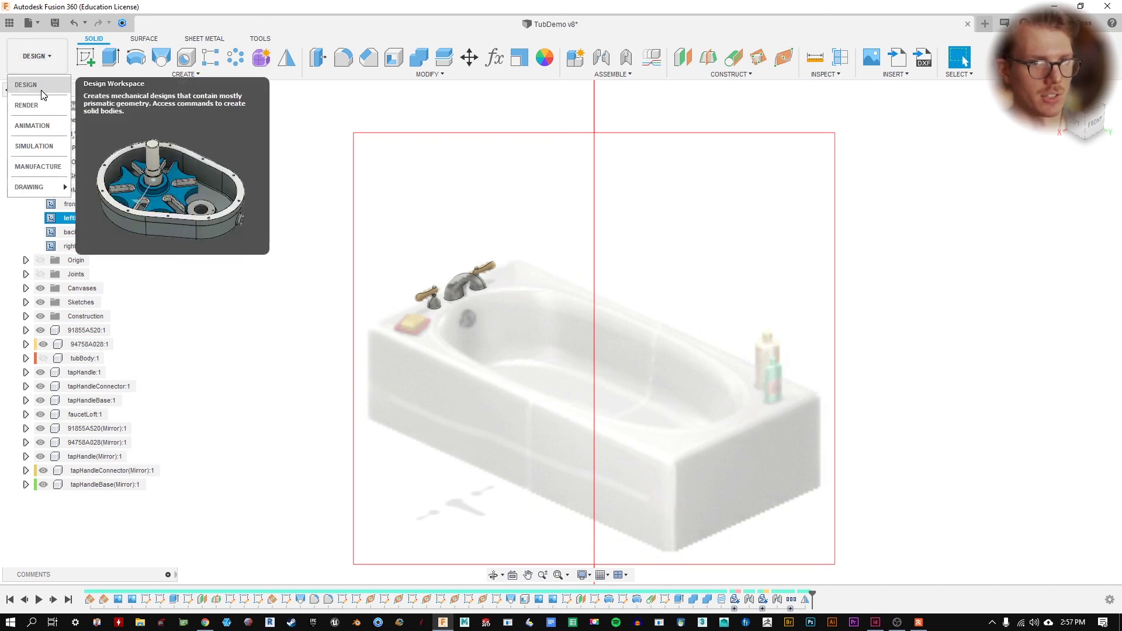
pyautogui.moveTo(53, 192)
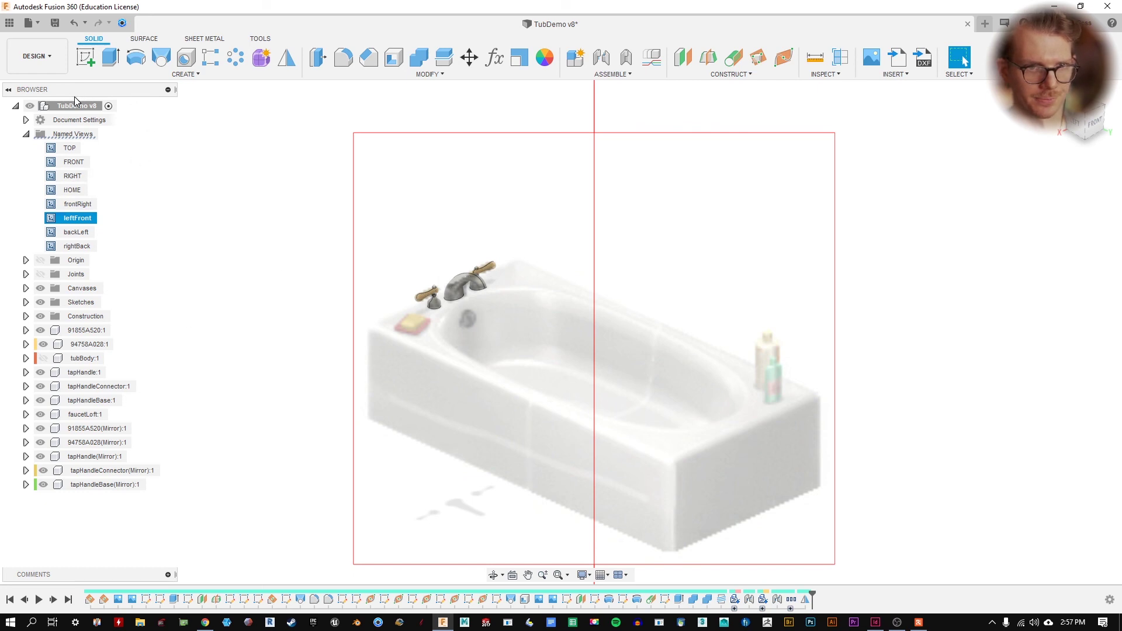
# - Compare the modeled faucet and tap handles with the bathtub reference image, overall and up close
pyautogui.scroll(-1, 688, 409)
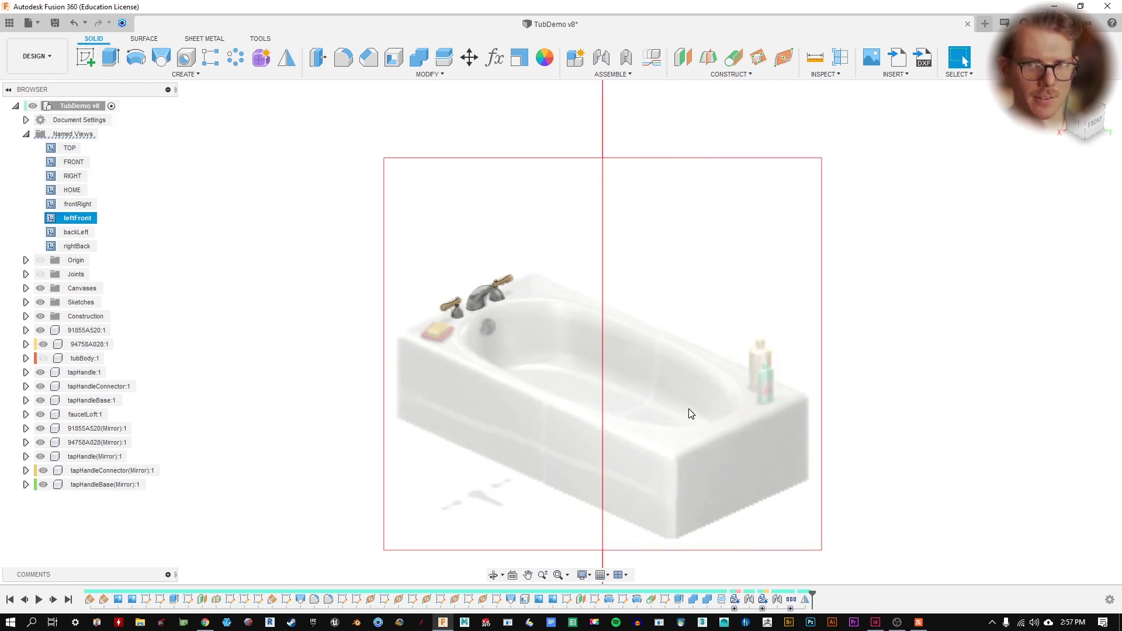
pyautogui.moveTo(688, 408); pyautogui.dragTo(708, 386, button='middle')
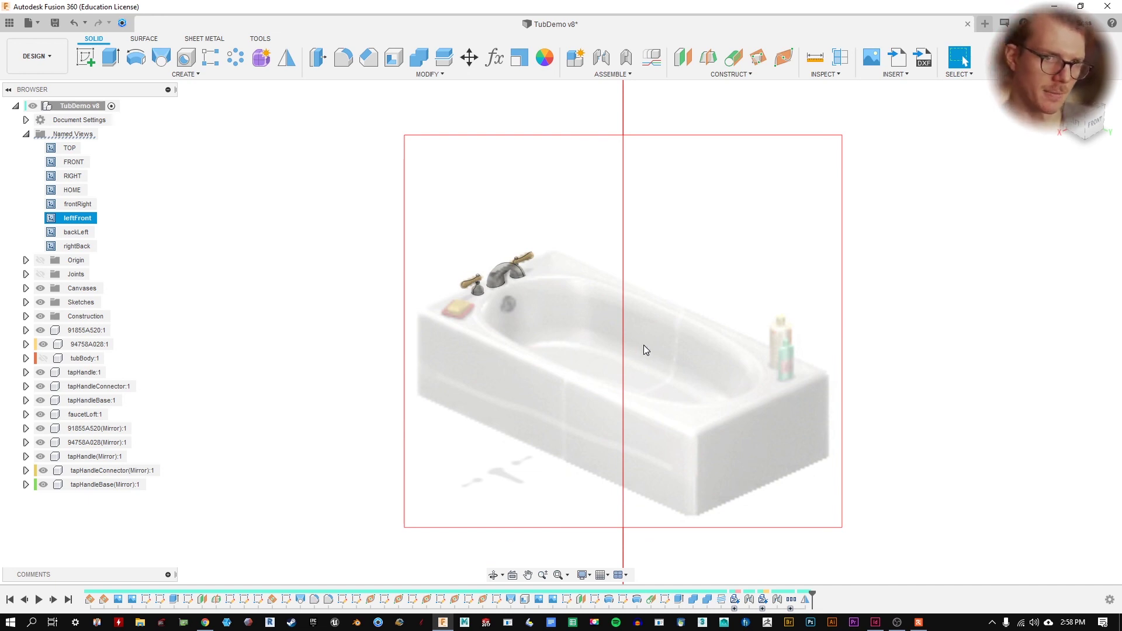
pyautogui.scroll(1, 643, 345)
pyautogui.moveTo(818, 411); pyautogui.dragTo(794, 383, button='middle')
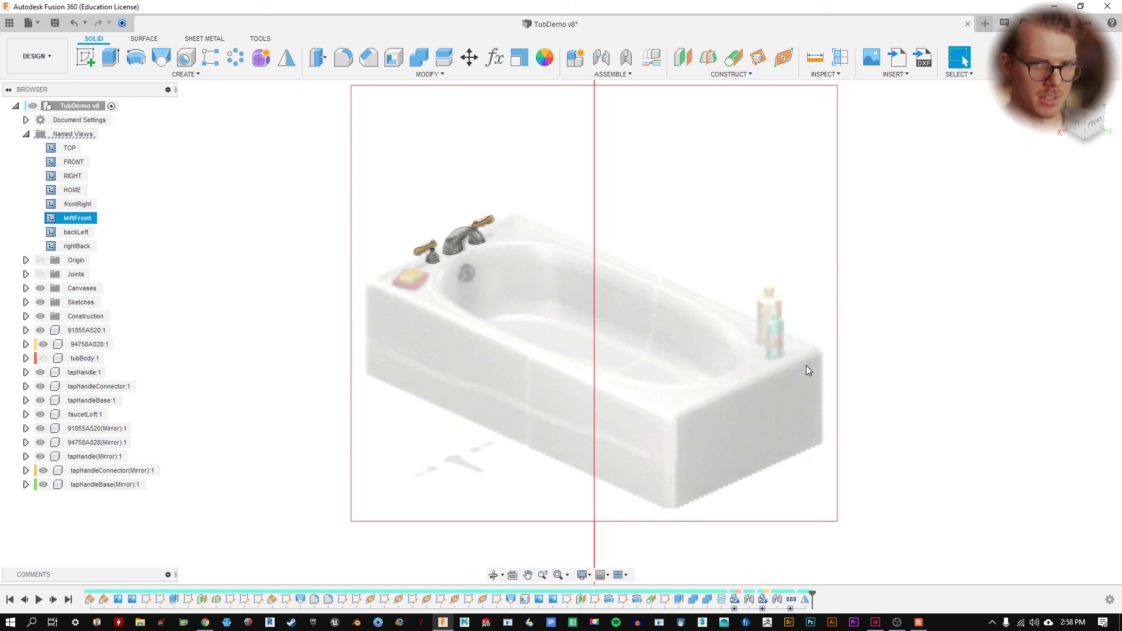
pyautogui.scroll(2, 806, 366)
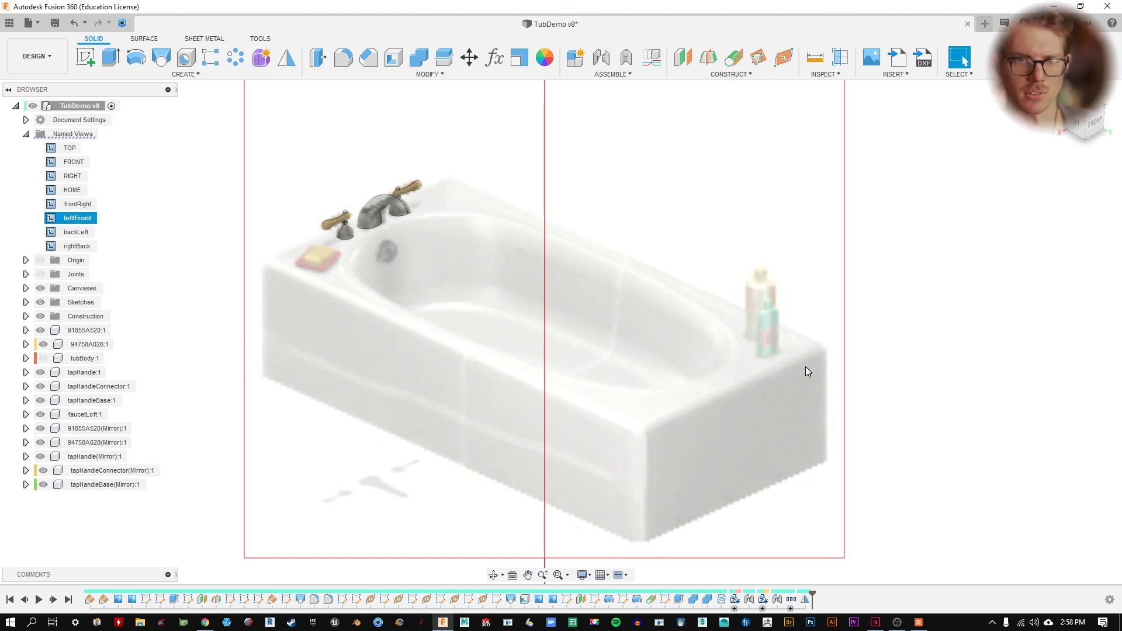
pyautogui.scroll(-1, 805, 366)
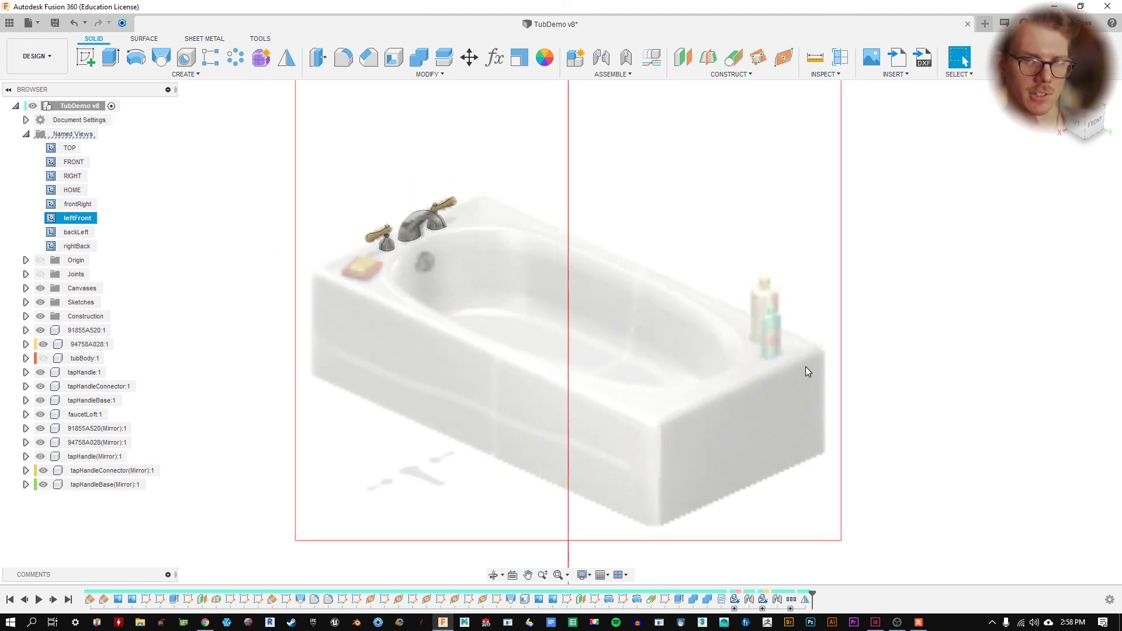
pyautogui.scroll(3, 338, 198)
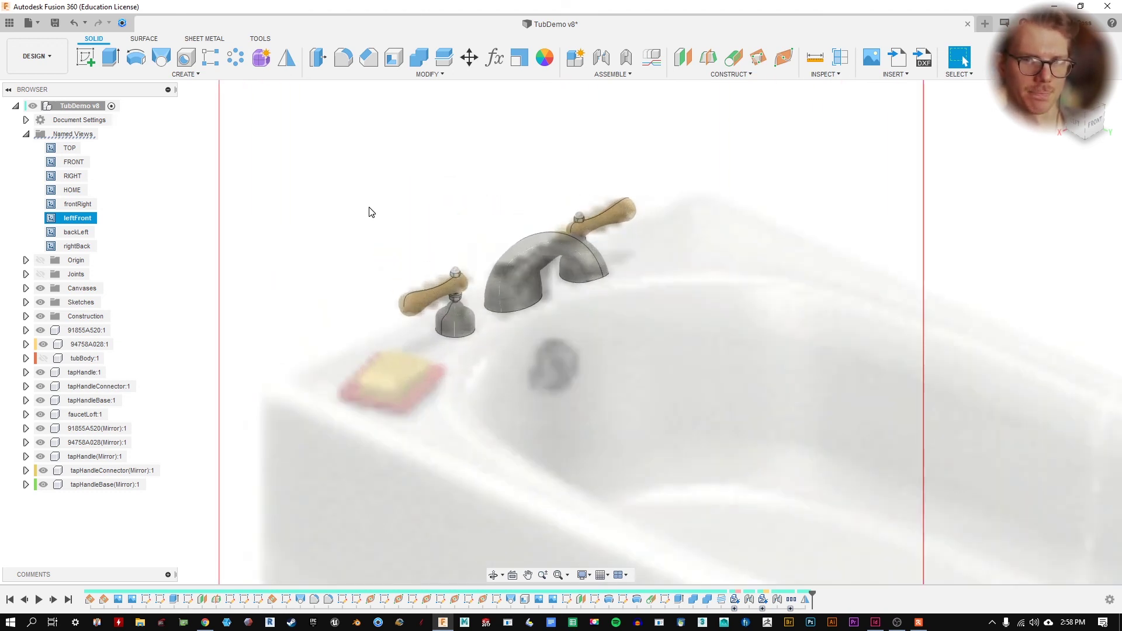
pyautogui.moveTo(555, 306)
pyautogui.keyDown('shift'); pyautogui.mouseDown(button='middle')
pyautogui.moveTo(621, 300)
pyautogui.moveTo(626, 288)
pyautogui.moveTo(411, 272)
pyautogui.mouseUp(button='middle'); pyautogui.keyUp('shift')
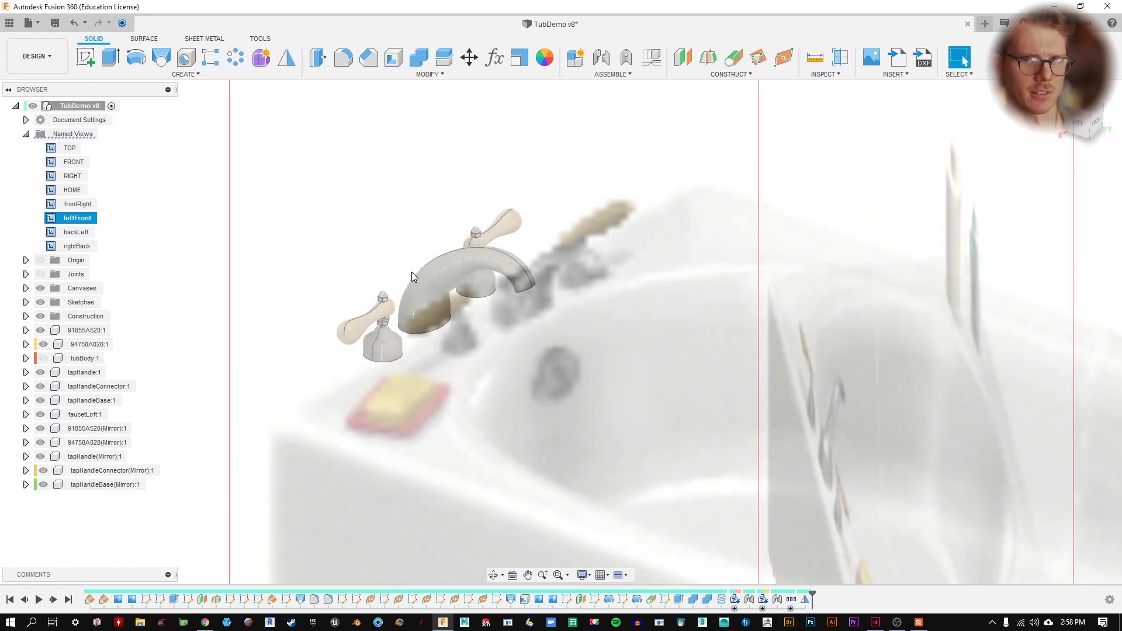
# - Hide the canvases, look over the faucet assembly up close, and select the faucetProf4 sketch in the timeline
pyautogui.click(40, 288)
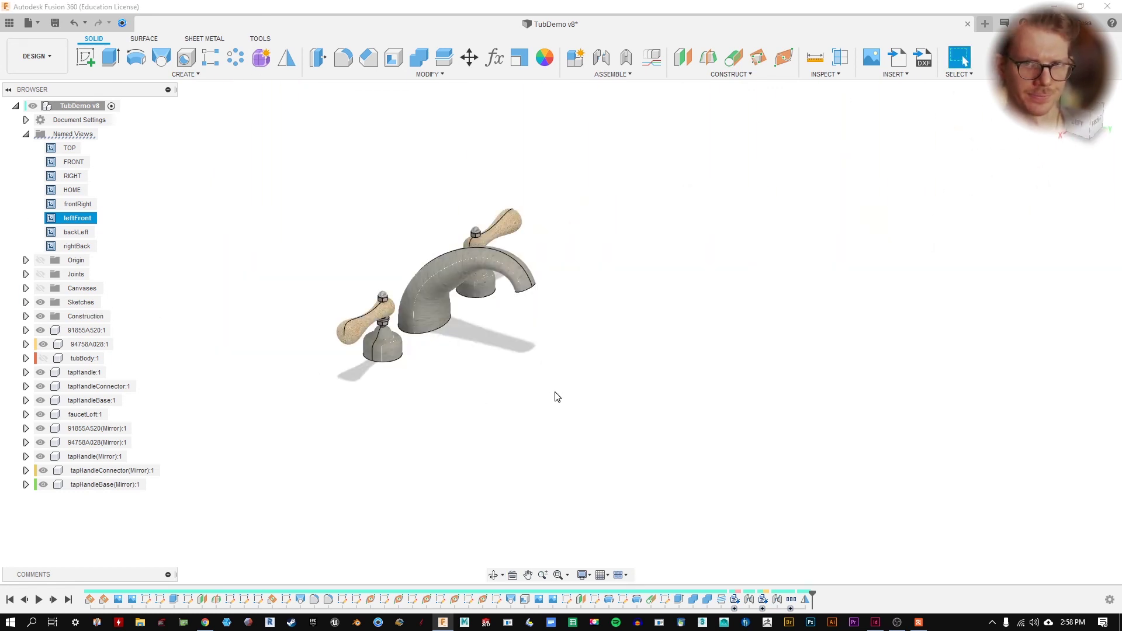
pyautogui.keyDown('shift'); pyautogui.moveTo(555, 396); pyautogui.dragTo(487, 278, button='middle'); pyautogui.keyUp('shift')
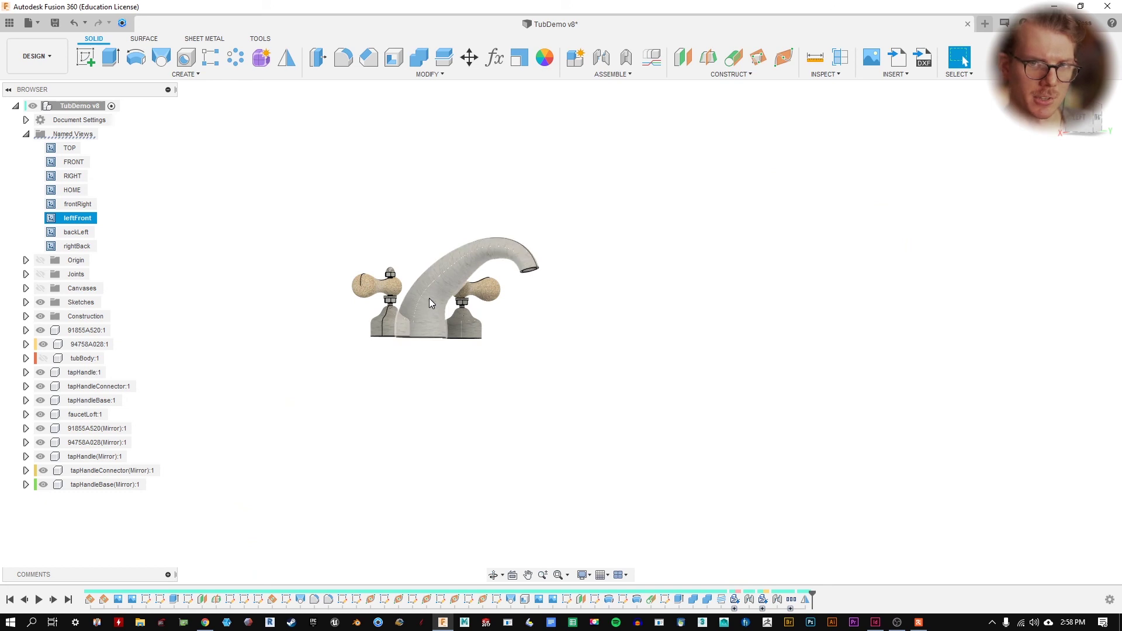
pyautogui.scroll(5, 440, 282)
pyautogui.keyDown('shift'); pyautogui.moveTo(614, 304); pyautogui.dragTo(578, 333, button='middle'); pyautogui.keyUp('shift')
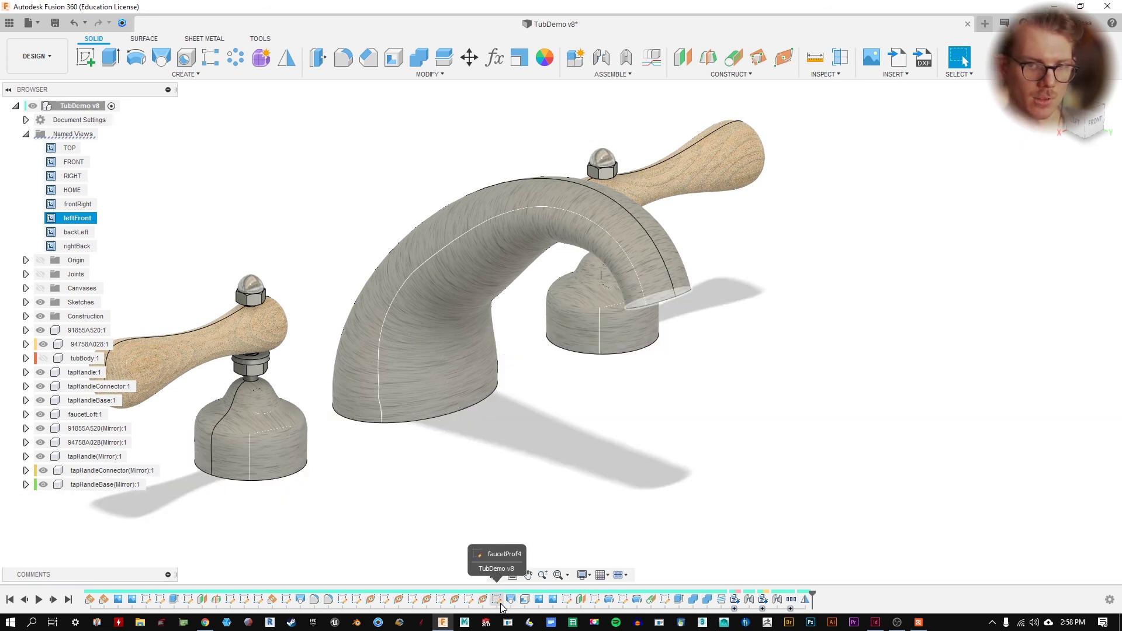
pyautogui.click(502, 600)
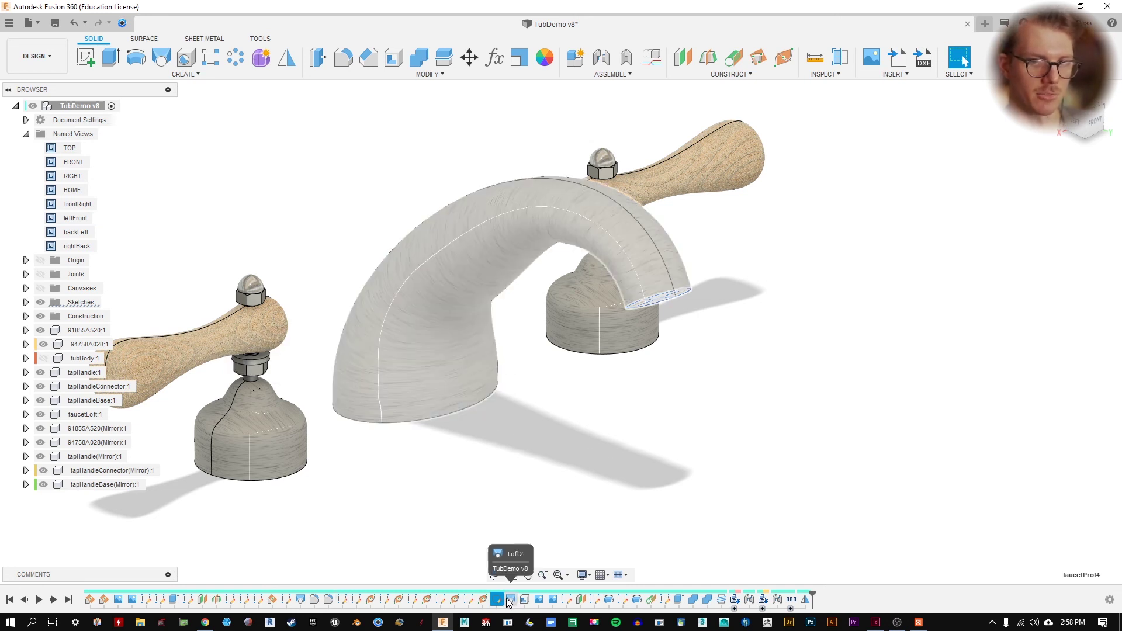
# - Group the faucet's timeline features, from its first profile sketch through Shell1
pyautogui.click(524, 601)
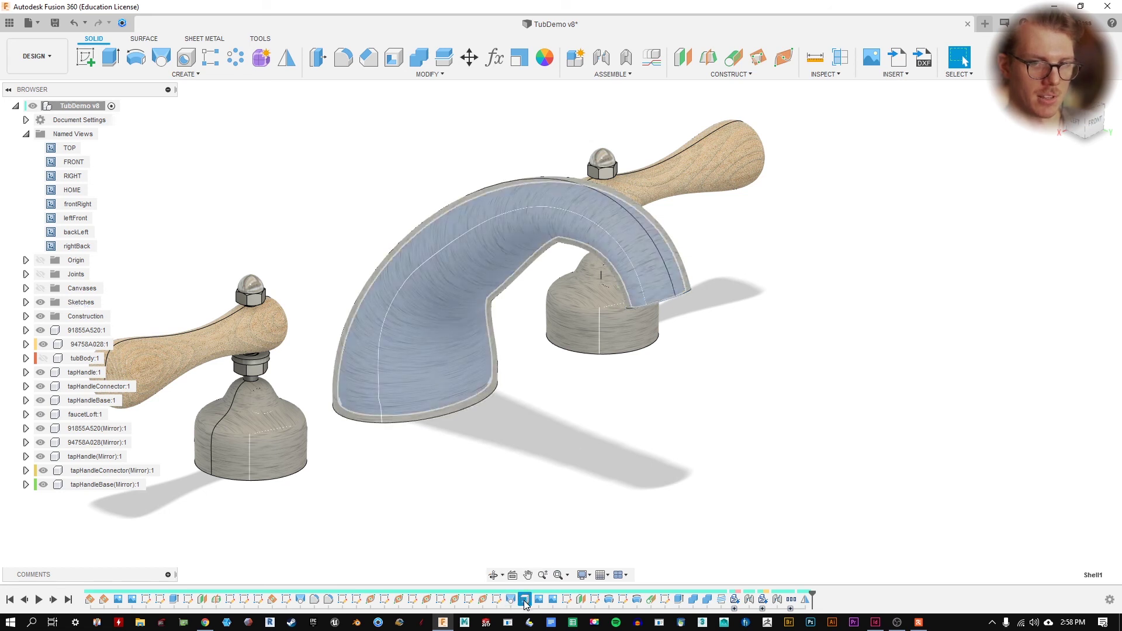
pyautogui.keyDown('shift'); pyautogui.click(343, 600); pyautogui.keyUp('shift')
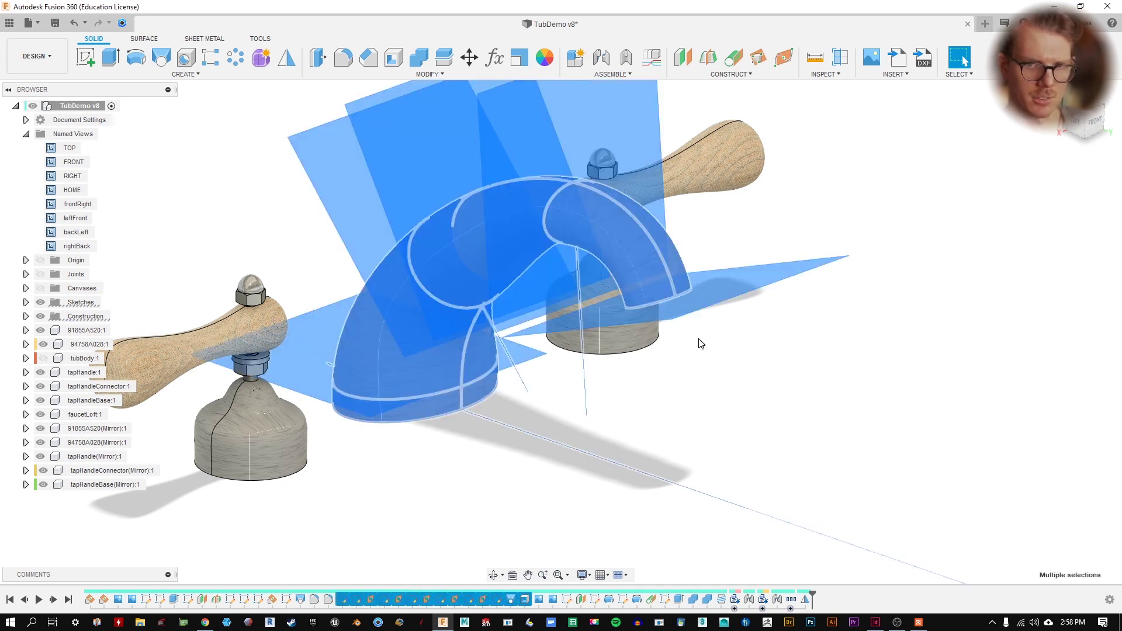
pyautogui.keyDown('shift'); pyautogui.moveTo(701, 344); pyautogui.dragTo(707, 387, button='middle'); pyautogui.keyUp('shift')
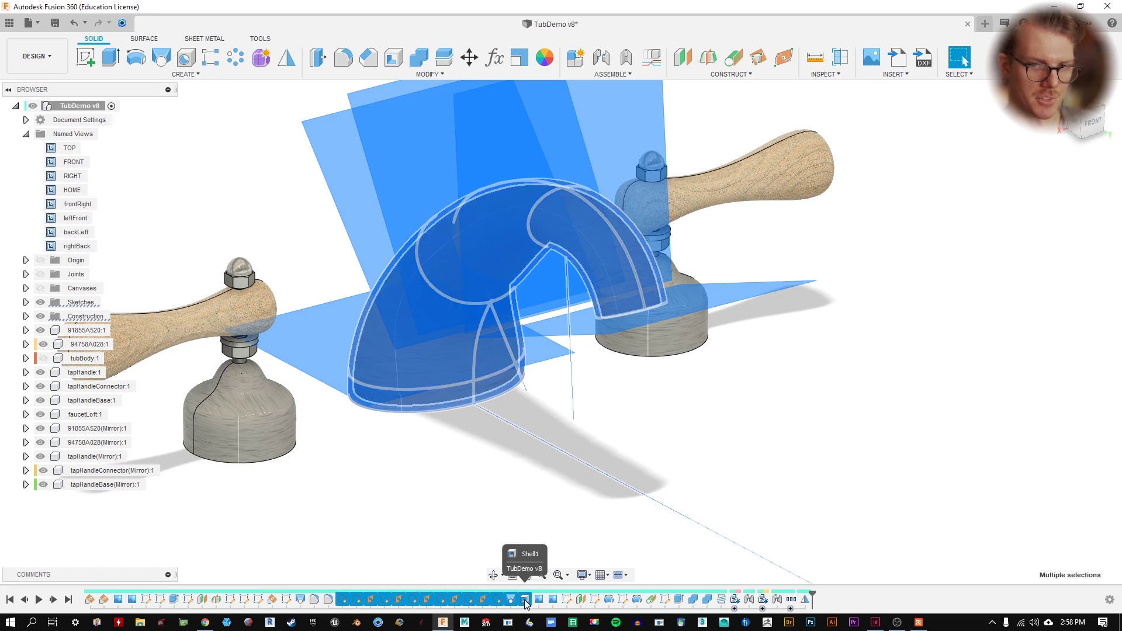
pyautogui.rightClick(493, 603)
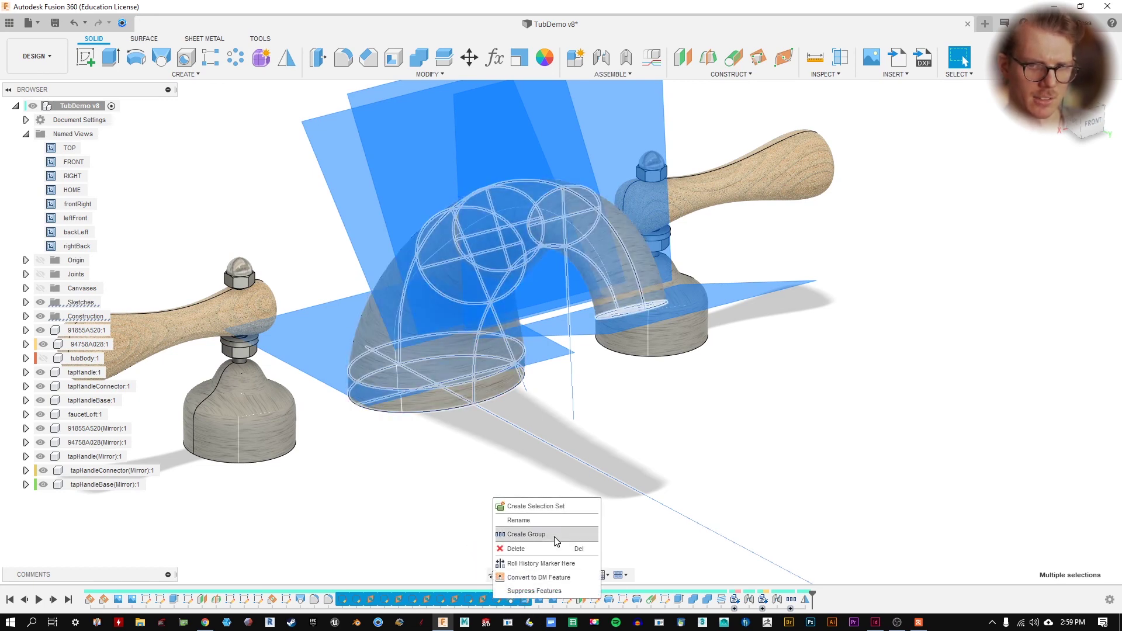
pyautogui.click(513, 549)
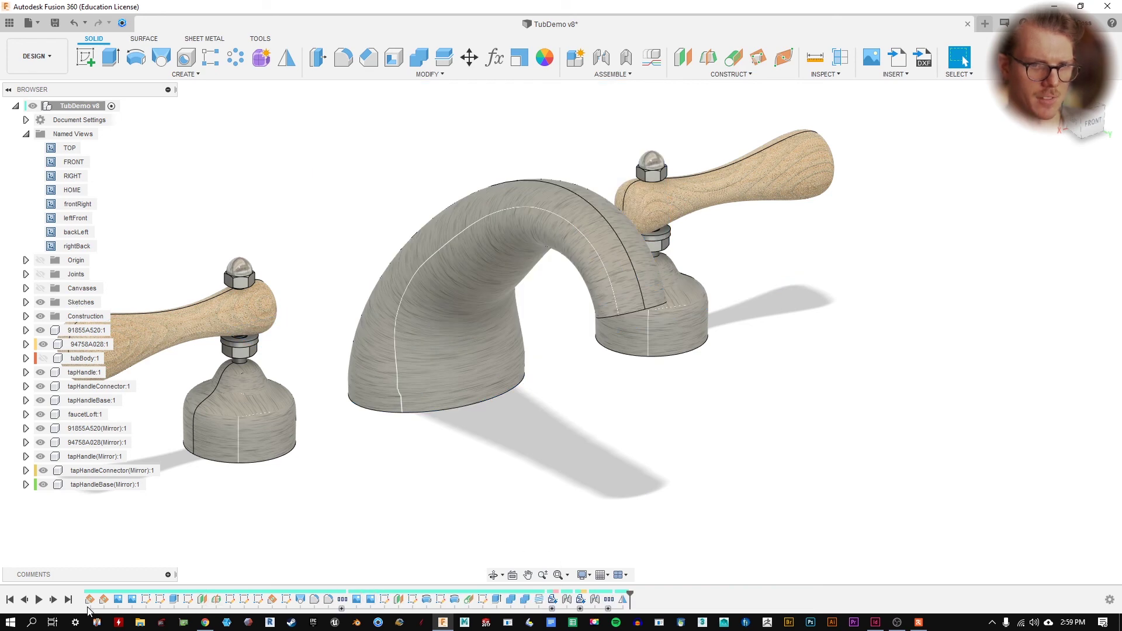
pyautogui.hotkey('ctrl', 'z')
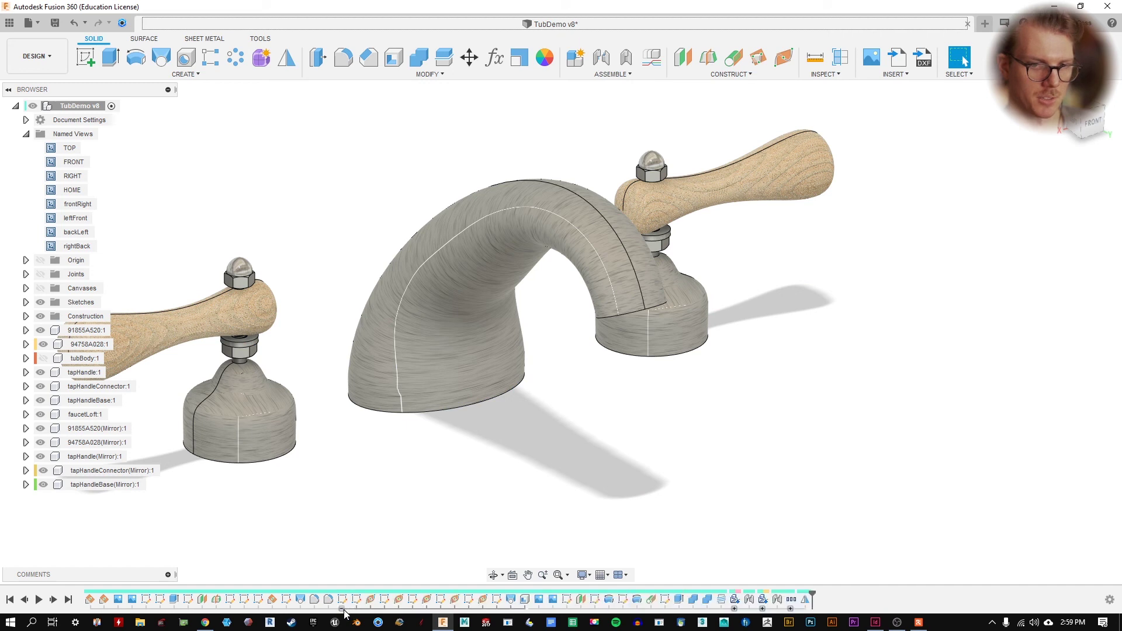
# - Rename the new faucet feature group in the timeline as Facuet and clear the selection
pyautogui.rightClick(344, 599)
pyautogui.click(392, 565)
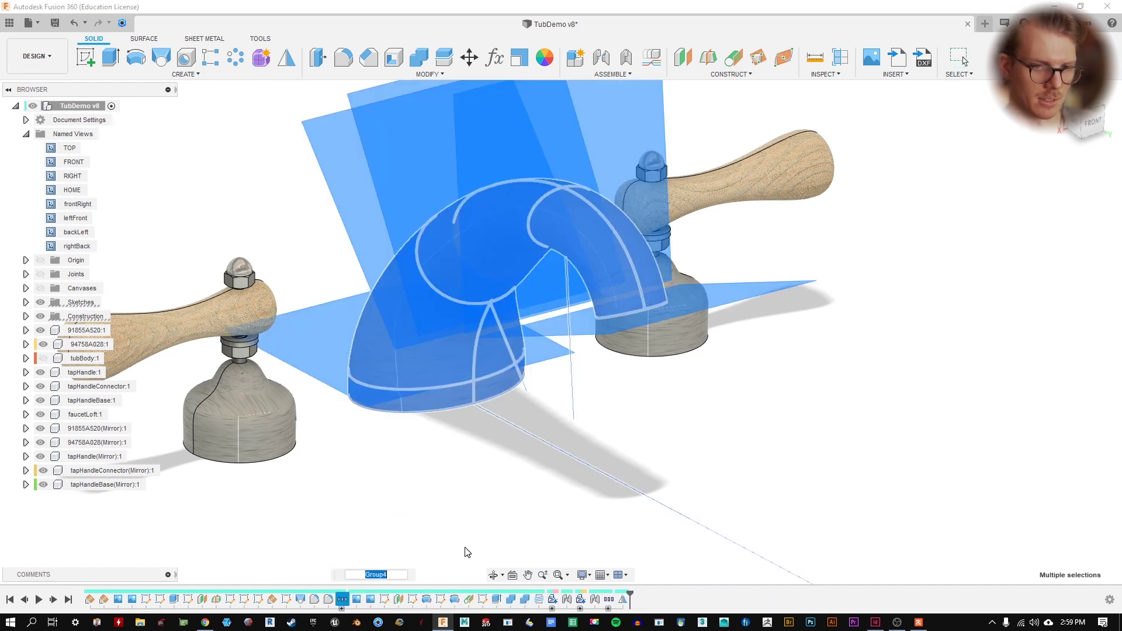
pyautogui.write('G')
pyautogui.press('BackSpace')
pyautogui.write('Facuet')
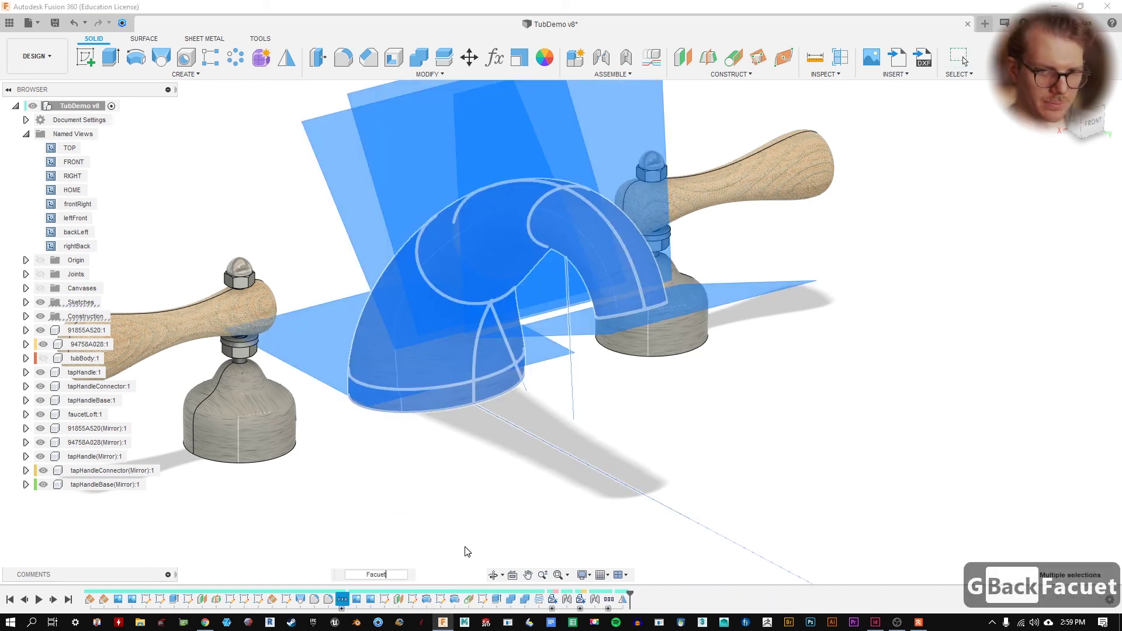
pyautogui.press('Return')
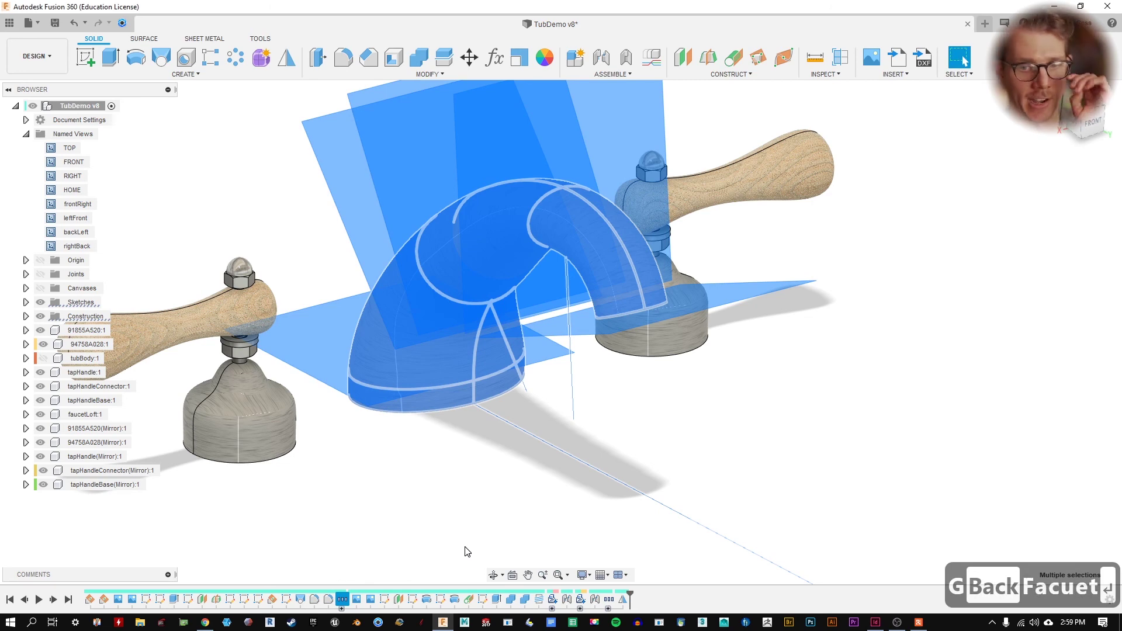
pyautogui.click(363, 478)
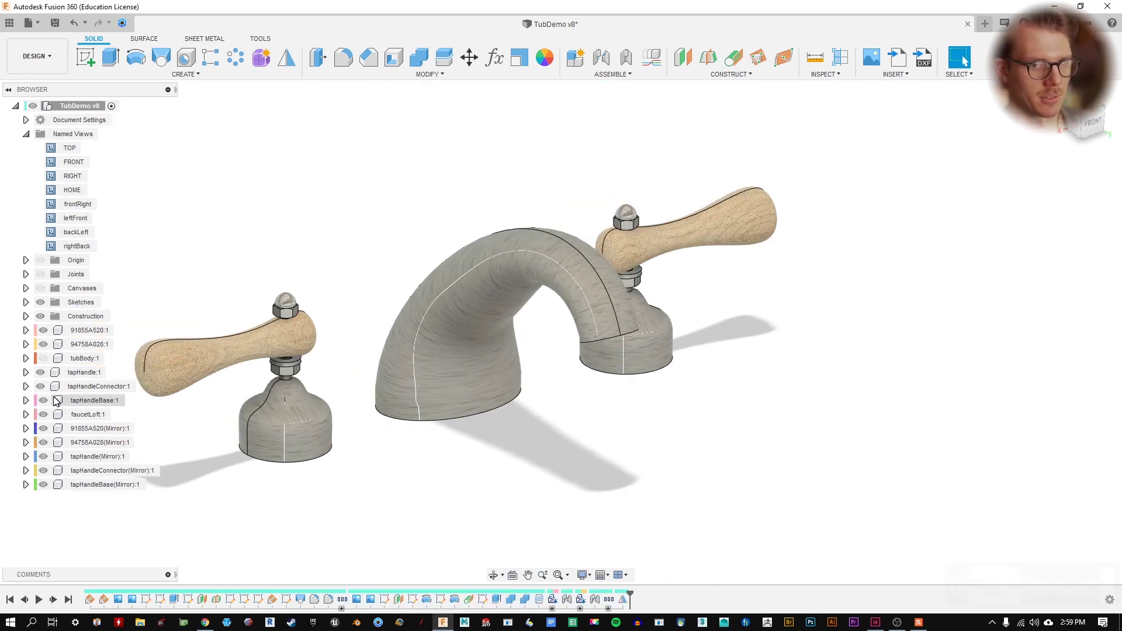
# - Show the tubBody component and look over the faucet and tap handles on the tub's rim
pyautogui.click(43, 358)
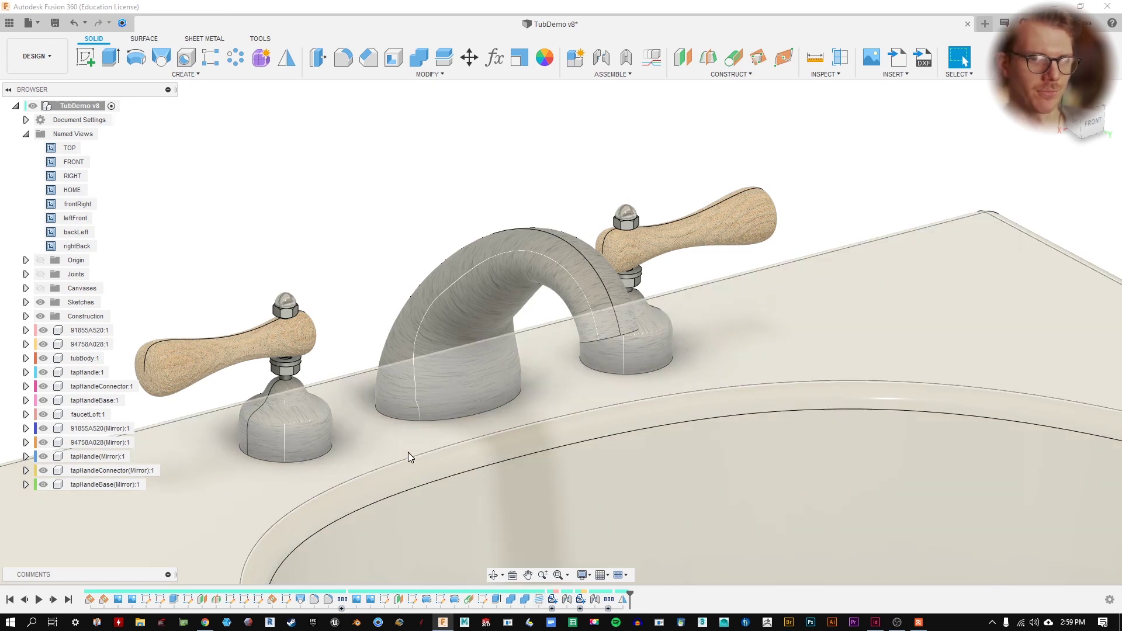
pyautogui.scroll(-1, 408, 454)
pyautogui.moveTo(432, 433); pyautogui.dragTo(398, 387, button='middle')
pyautogui.scroll(-3, 398, 388)
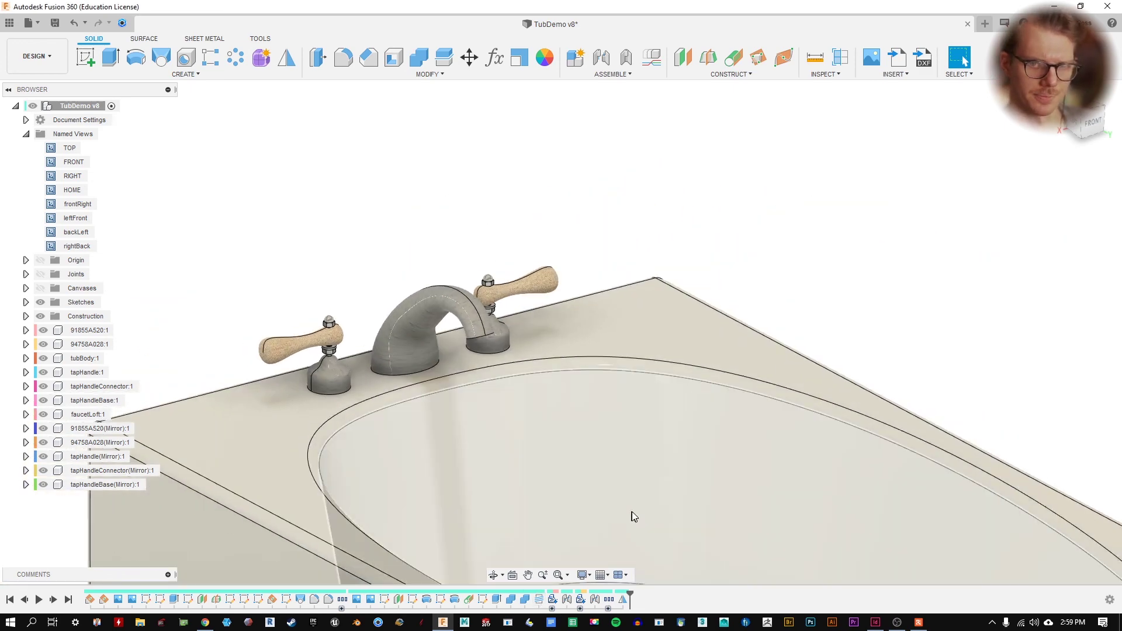
pyautogui.moveTo(631, 514); pyautogui.dragTo(694, 518, button='middle')
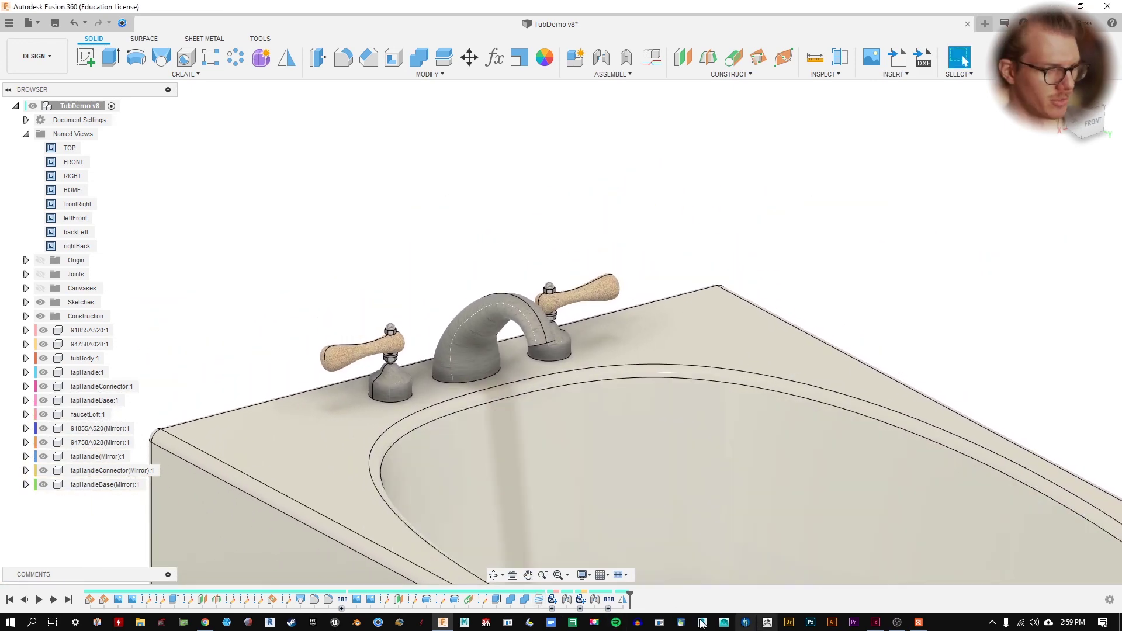
# - Move the two canvases following the Facuet group beside the earlier canvases in the timeline, and group the first six timeline features
pyautogui.click(370, 601)
pyautogui.keyDown('ctrl'); pyautogui.click(356, 601); pyautogui.keyUp('ctrl')
pyautogui.moveTo(371, 602); pyautogui.dragTo(158, 607)
pyautogui.click(295, 243)
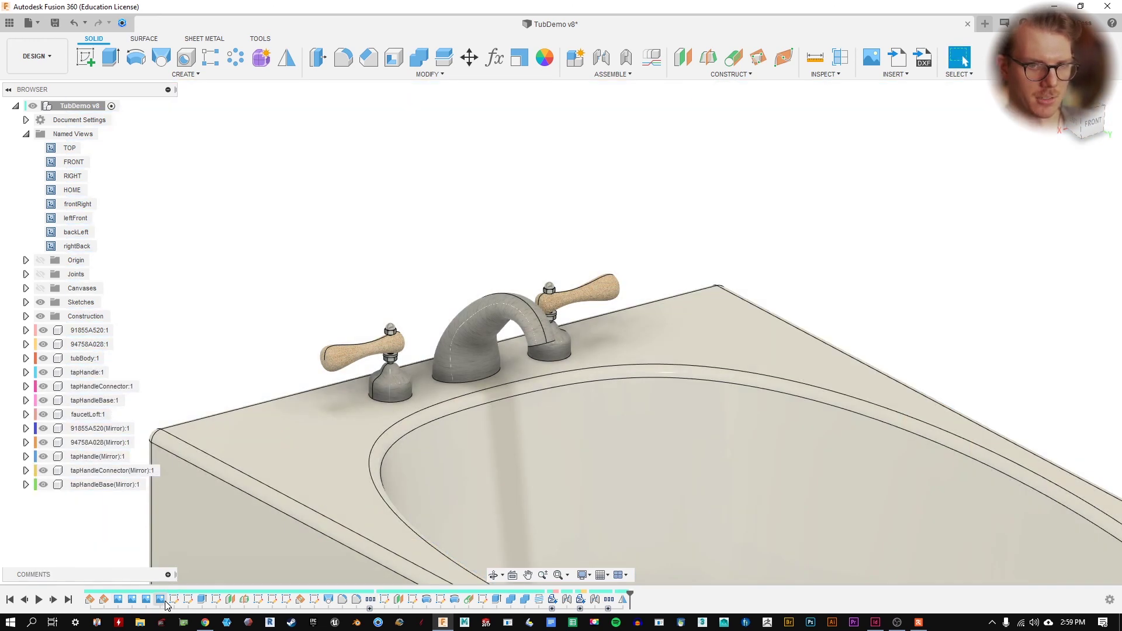
pyautogui.click(159, 601)
pyautogui.keyDown('shift'); pyautogui.click(90, 600); pyautogui.keyUp('shift')
pyautogui.rightClick(90, 600)
pyautogui.click(114, 562)
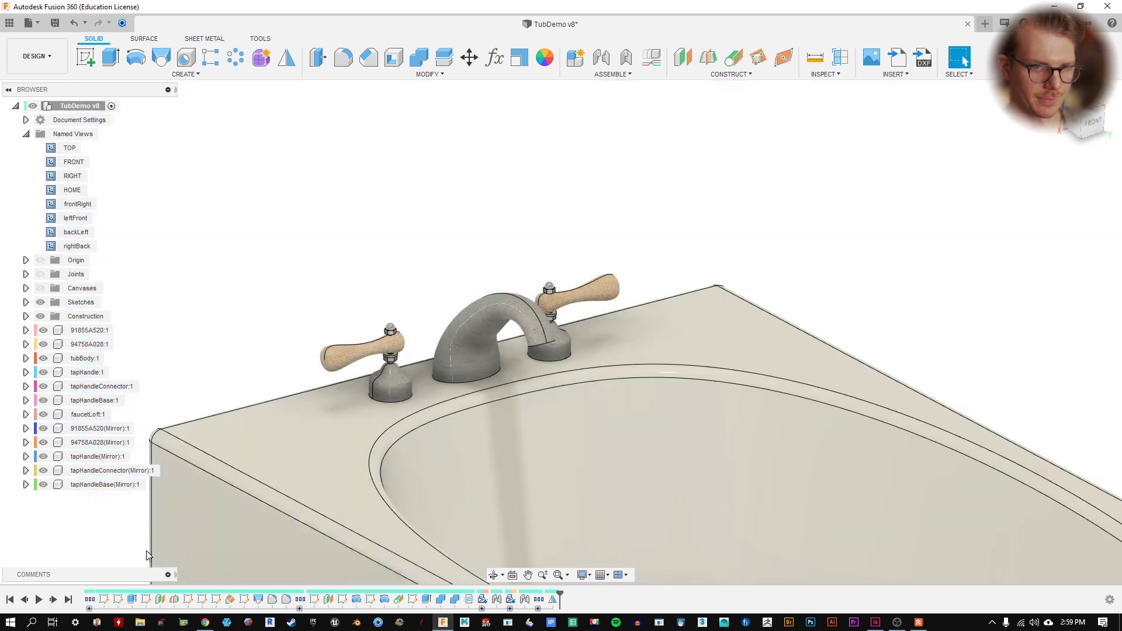
# - Rename the group at the start of the timeline as Reference Images
pyautogui.click(90, 599)
pyautogui.rightClick(90, 599)
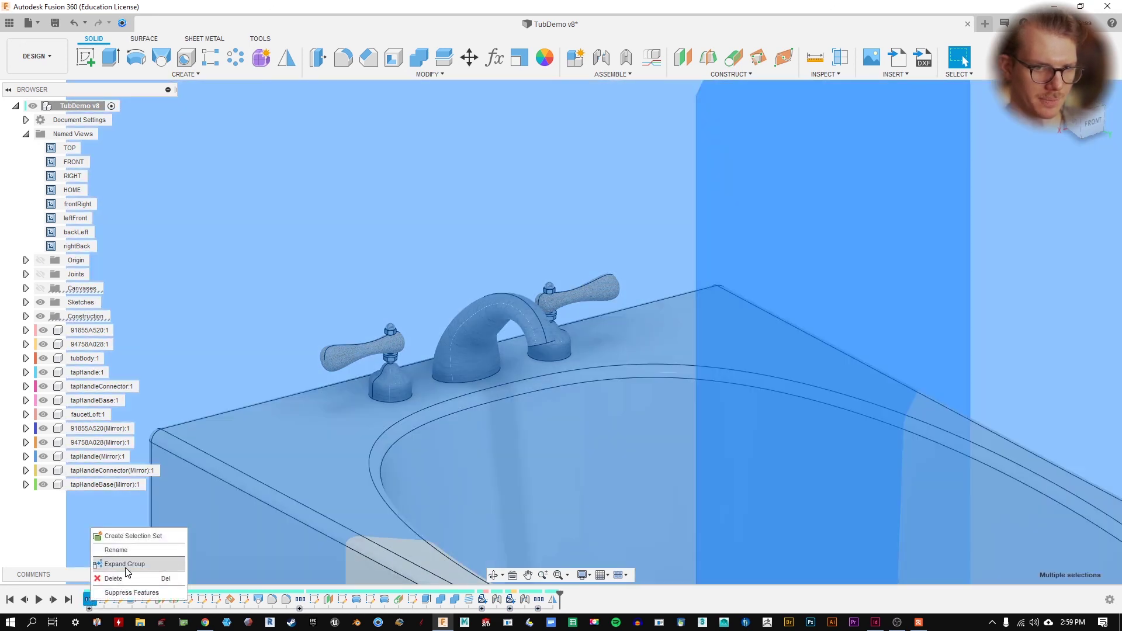
pyautogui.click(131, 555)
pyautogui.write('Re')
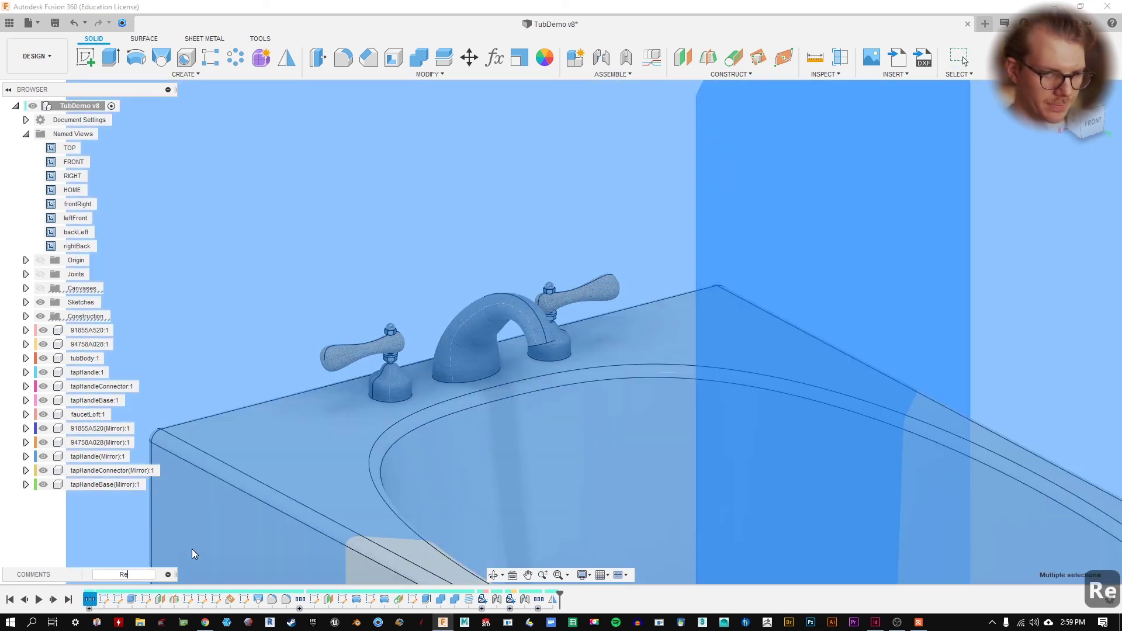
pyautogui.write('ference Images')
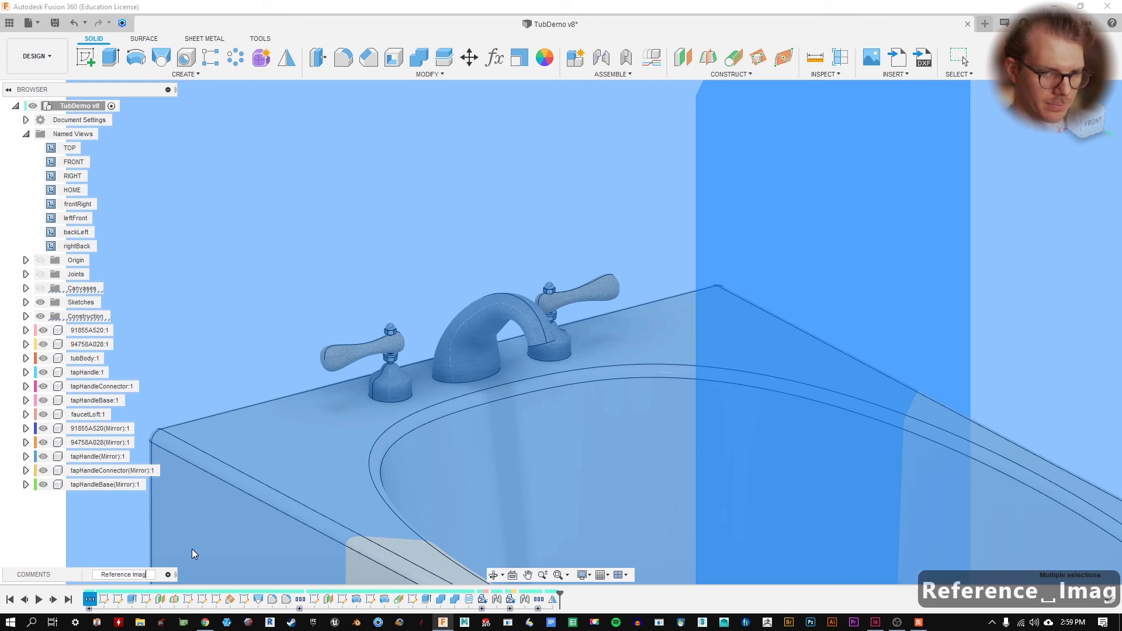
pyautogui.press('Return')
# - Examine the complete bathtub with its faucet and handles from the front-left
pyautogui.scroll(-3, 229, 314)
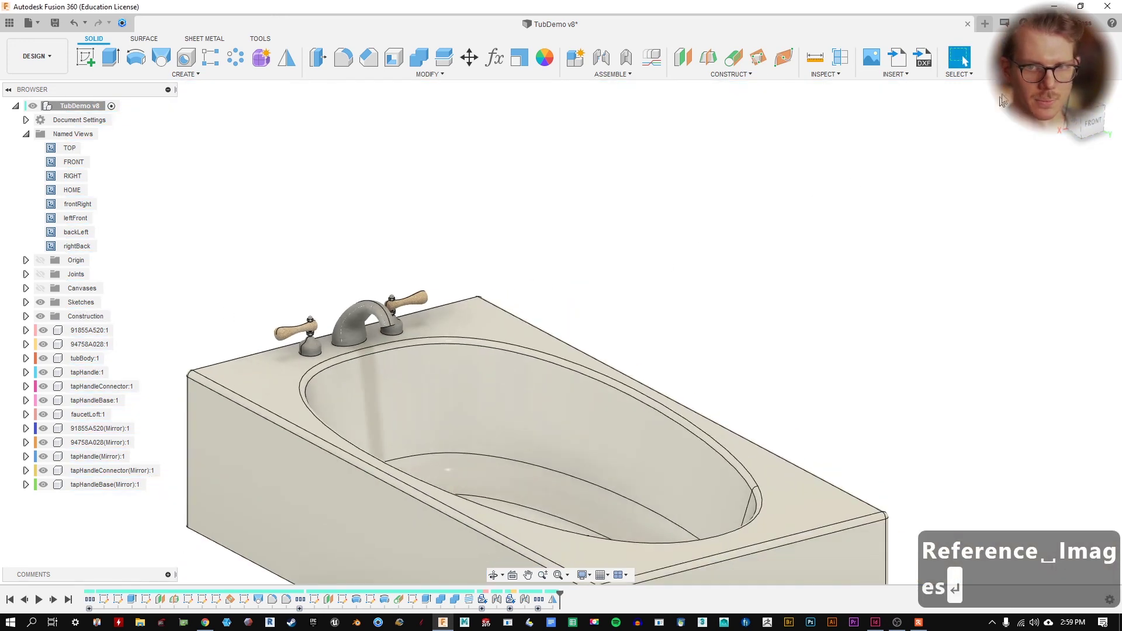
pyautogui.click(74, 217)
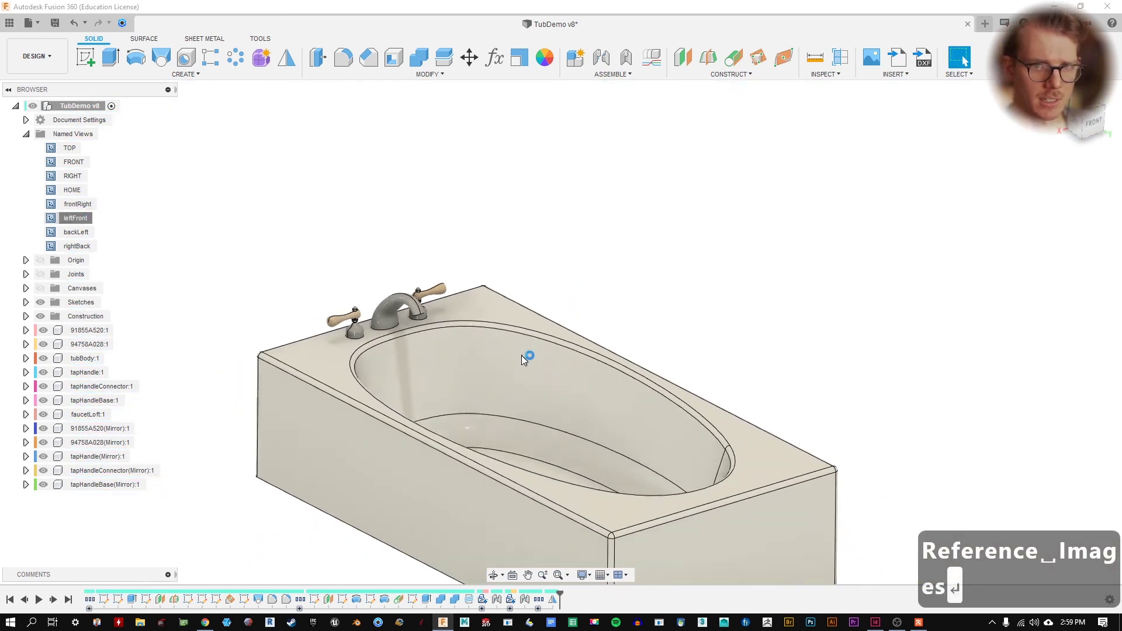
pyautogui.scroll(5, 744, 364)
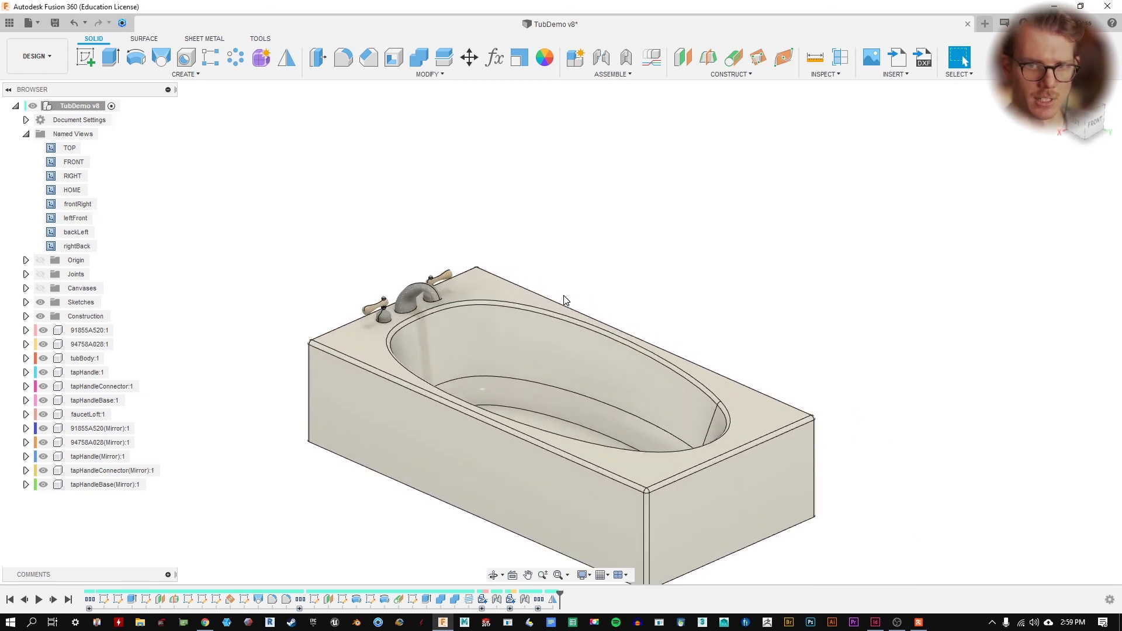
pyautogui.moveTo(743, 364); pyautogui.dragTo(534, 355, button='middle')
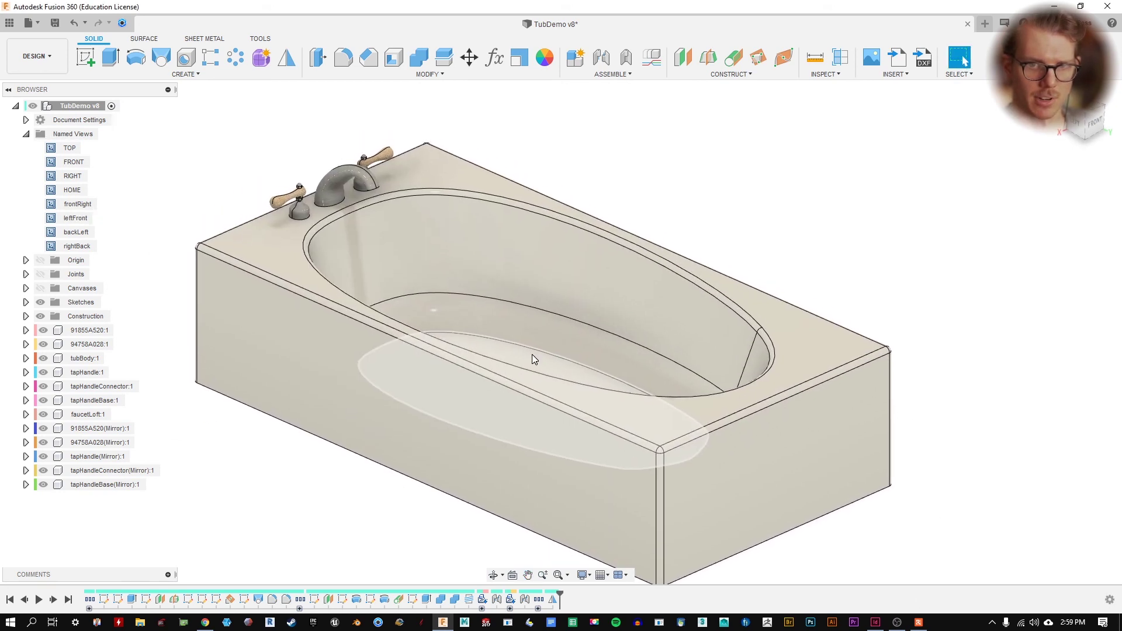